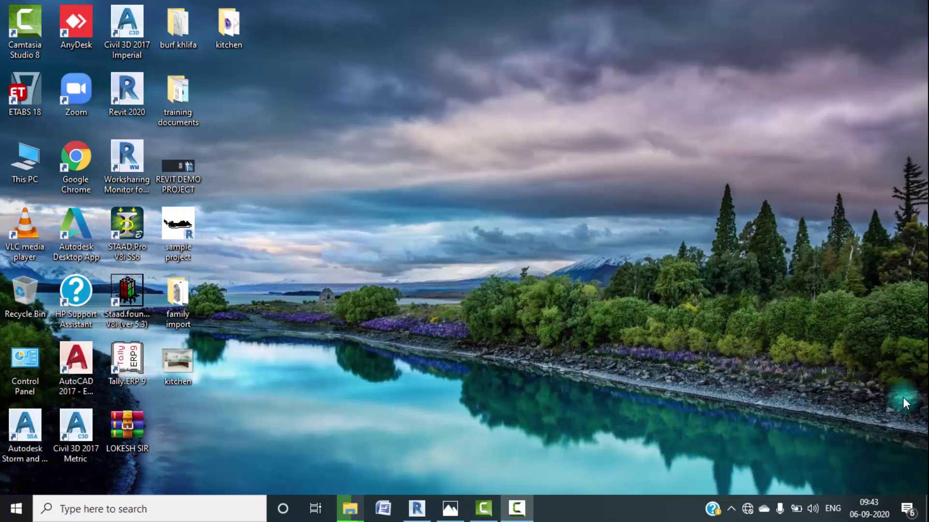
Step: View the kitchen.jpeg reference picture and switch to Revit's Level 1 floor plan
click(449, 508)
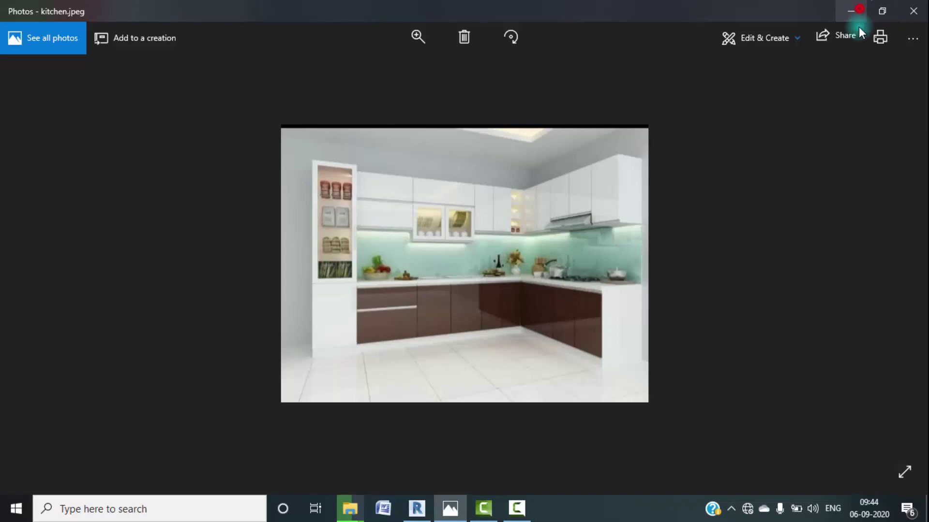
click(858, 10)
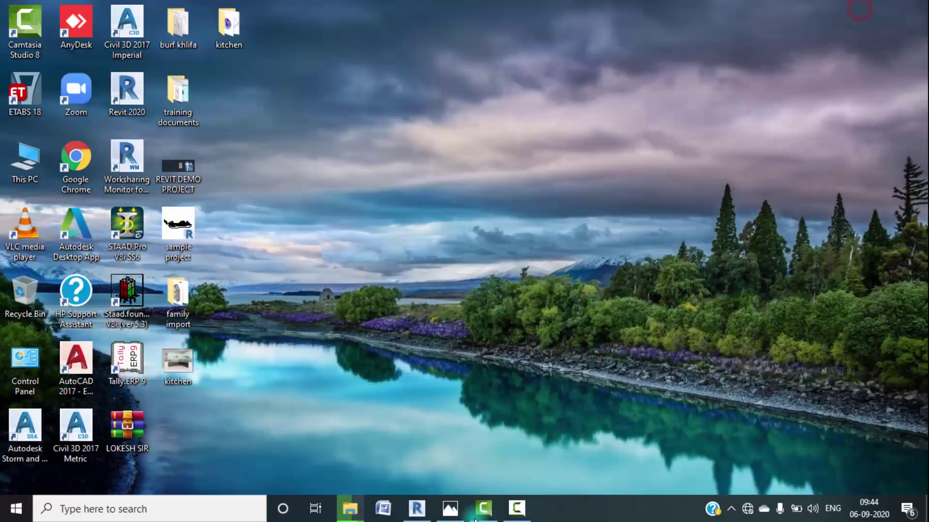
click(417, 508)
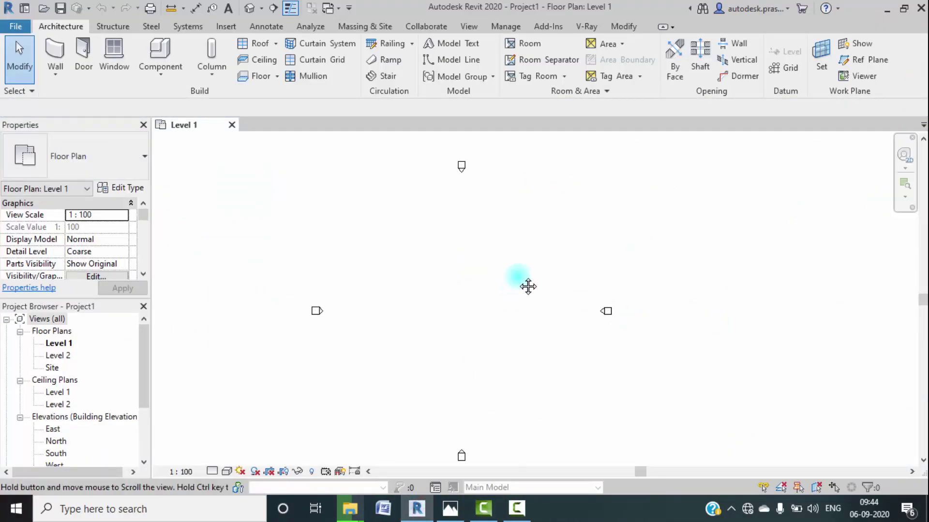
mouse_move(527, 286)
middle_down()
mouse_move(527, 275)
mouse_move(528, 289)
middle_up()
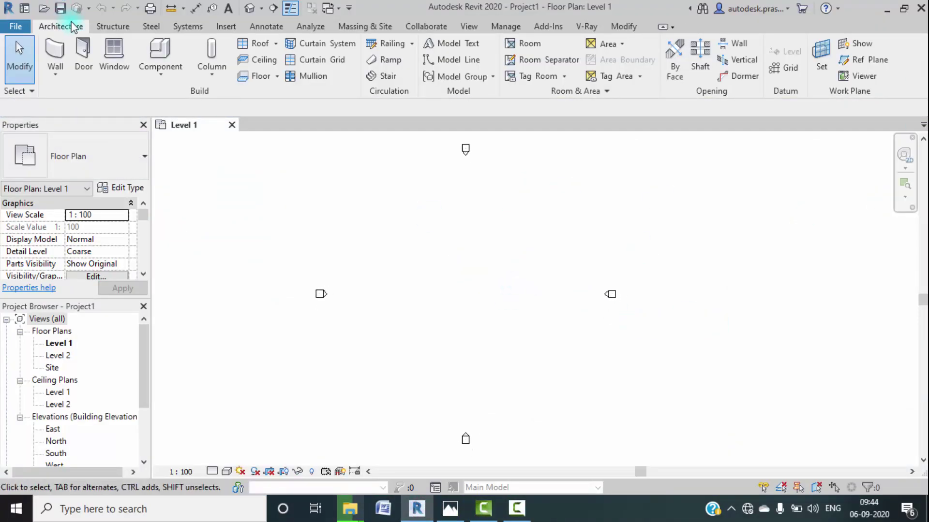
Step: Start an architectural wall and set the project's length units to feet and fractional inches
click(61, 76)
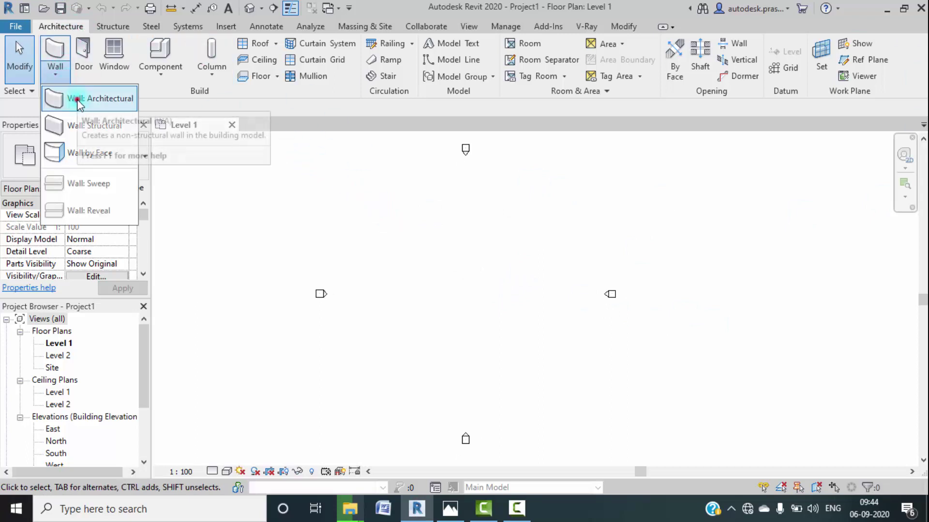
click(76, 98)
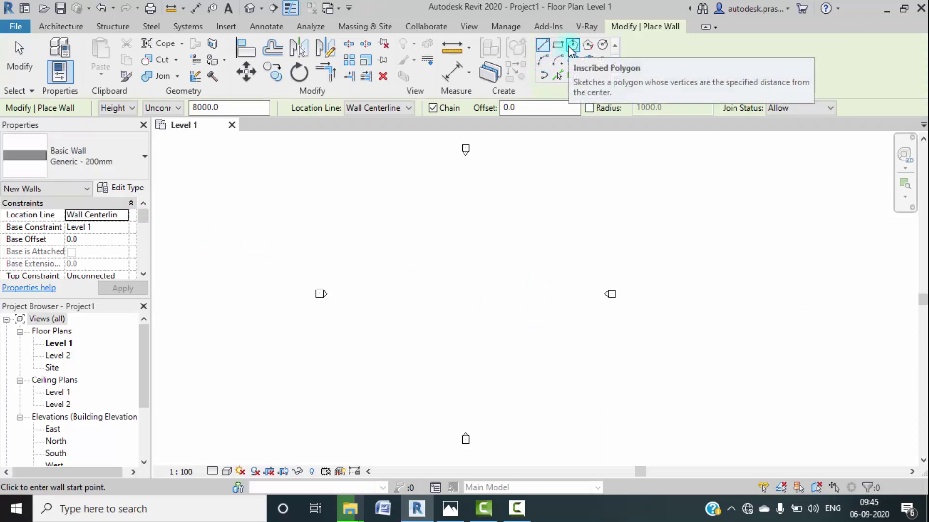
key(u)
key(n)
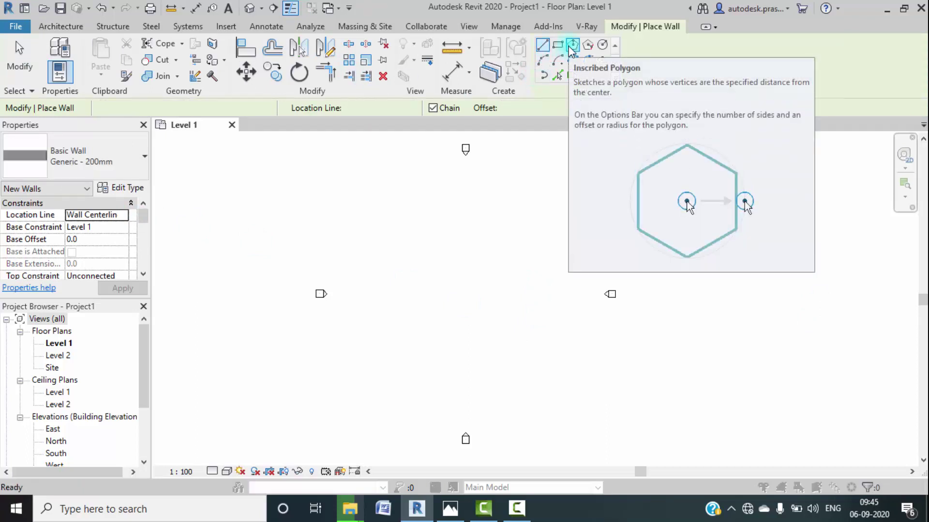
click(567, 153)
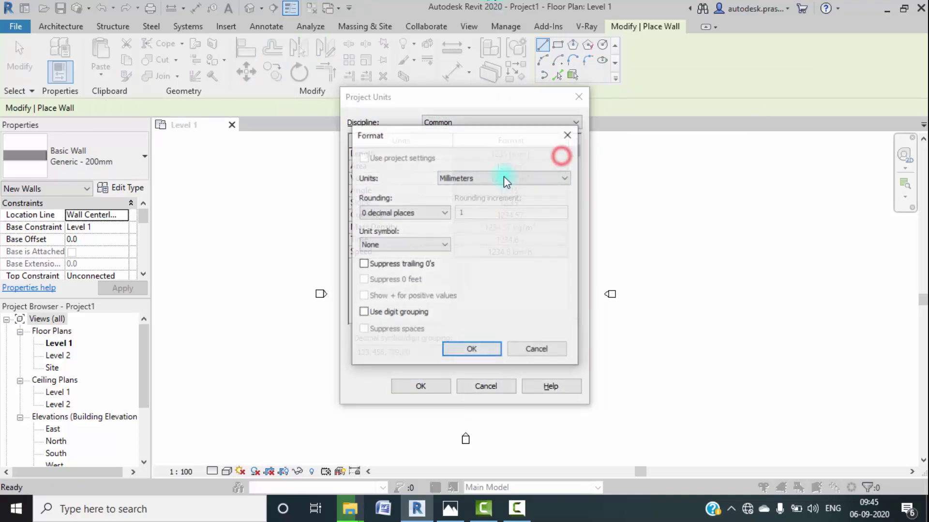
click(535, 179)
click(476, 199)
click(471, 349)
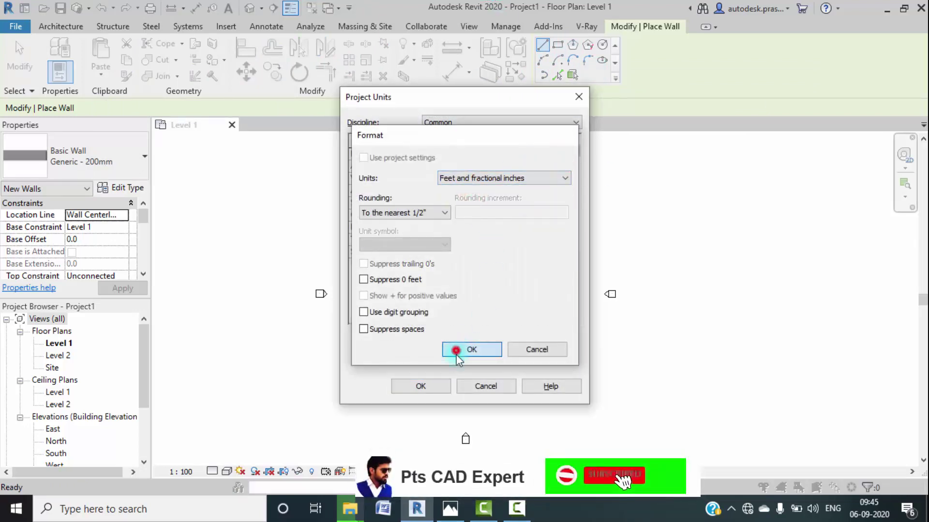
click(420, 386)
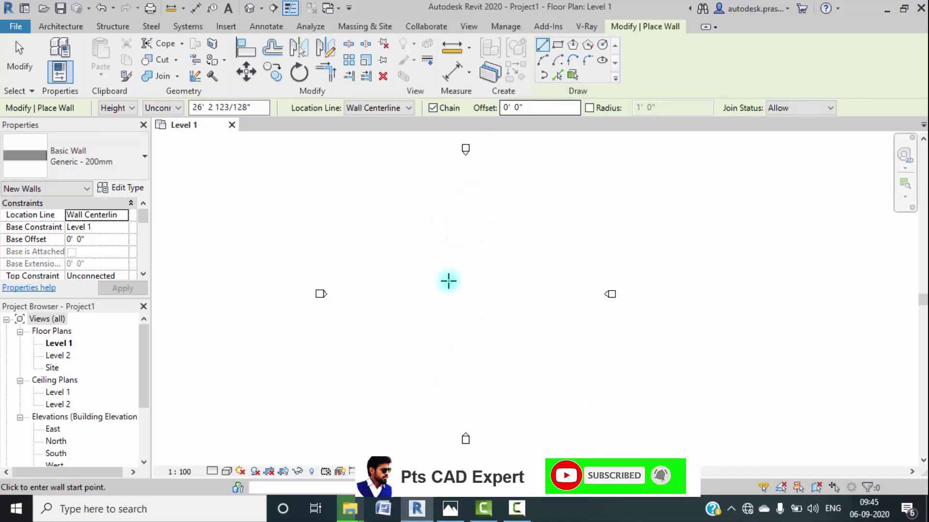
Step: Draw an L-shaped pair of Generic - 200mm walls, 10' horizontally and 8' down from its right end
click(419, 264)
scroll(494, 261, up, 4)
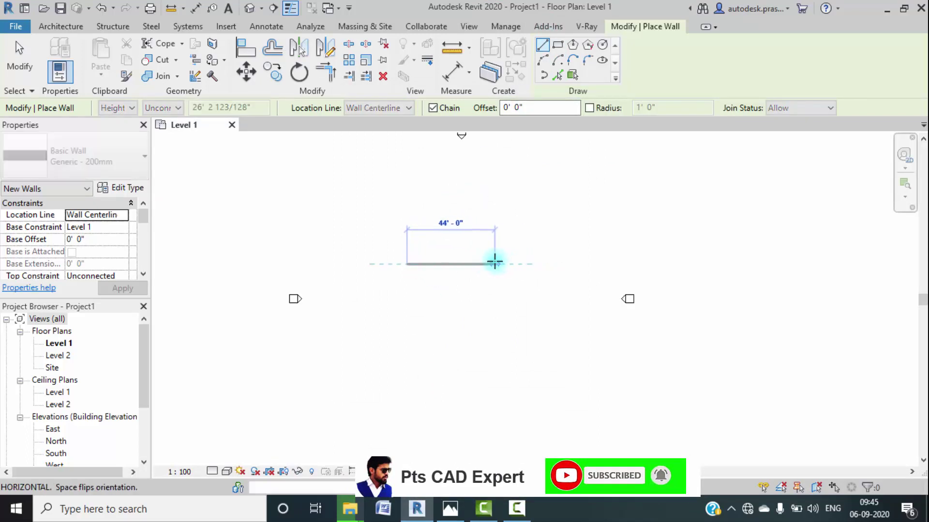
scroll(340, 261, up, 5)
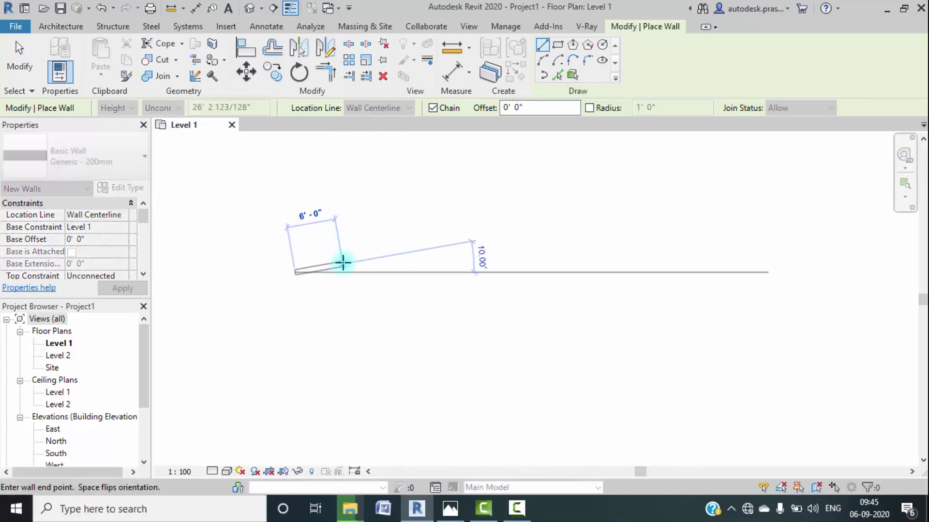
text(10)
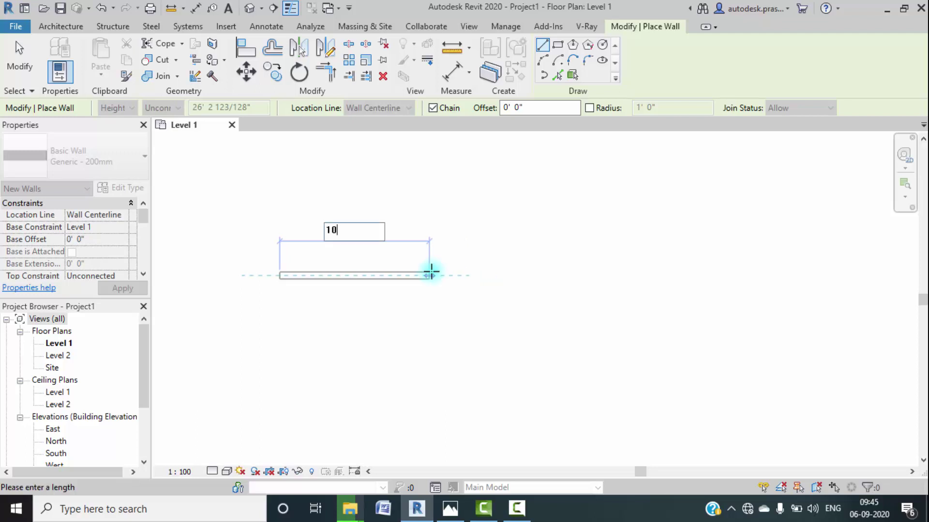
key(Return)
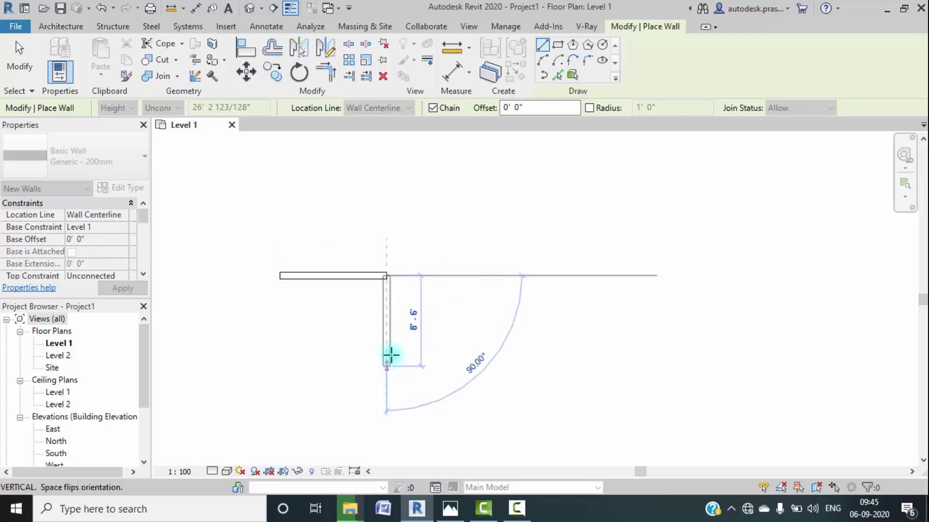
text(8')
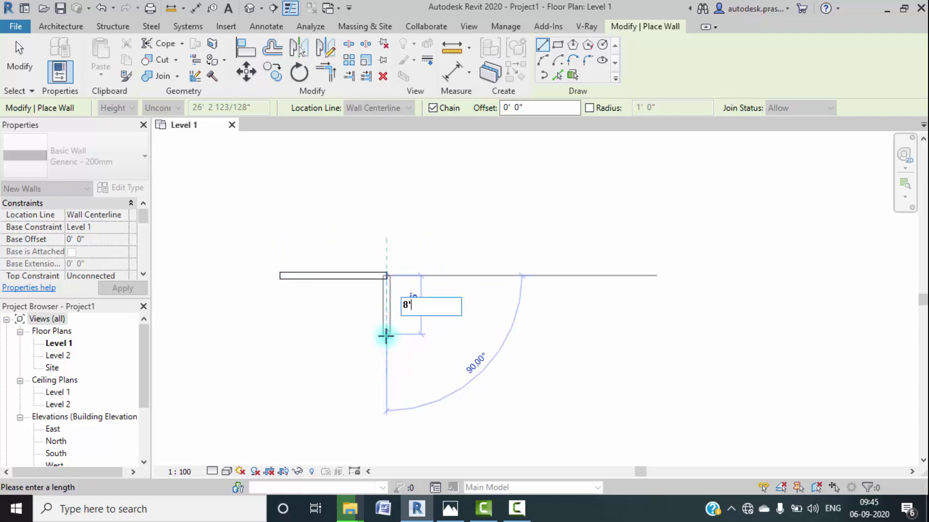
key(Return)
key(Escape)
key(Escape)
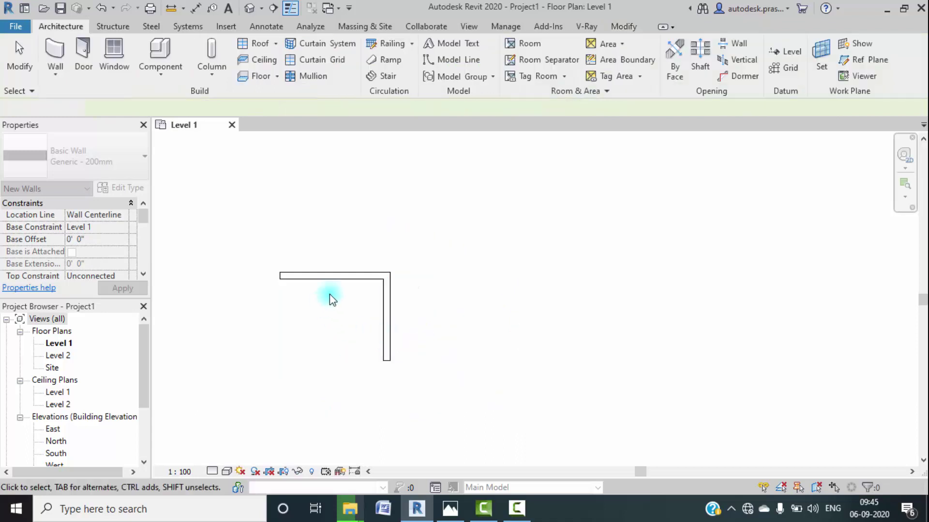
Step: Create a Generic Floor - 400mm with a rectangular boundary about 12' deep surrounding both walls
scroll(328, 296, up, 2)
middle_drag(429, 290, 564, 245)
mouse_move(547, 303)
middle_down()
mouse_move(532, 269)
mouse_move(543, 288)
middle_up()
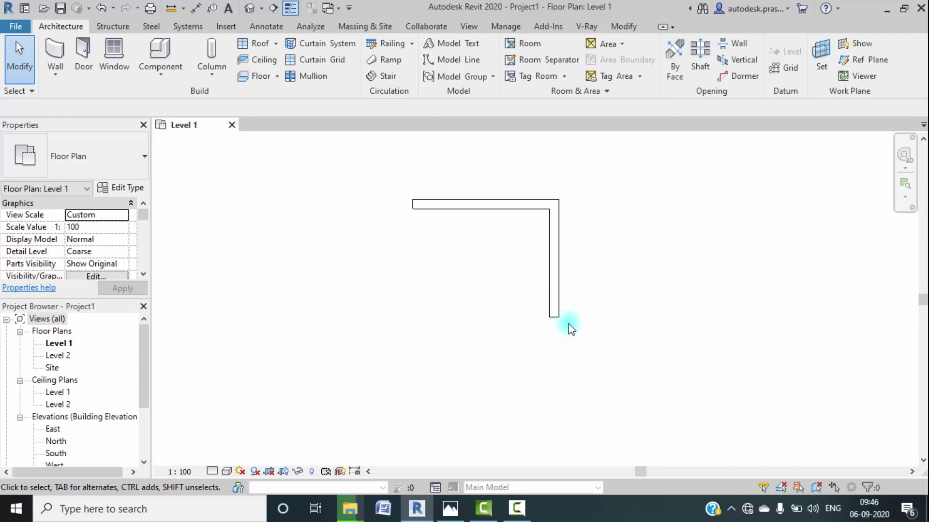
click(273, 78)
click(281, 92)
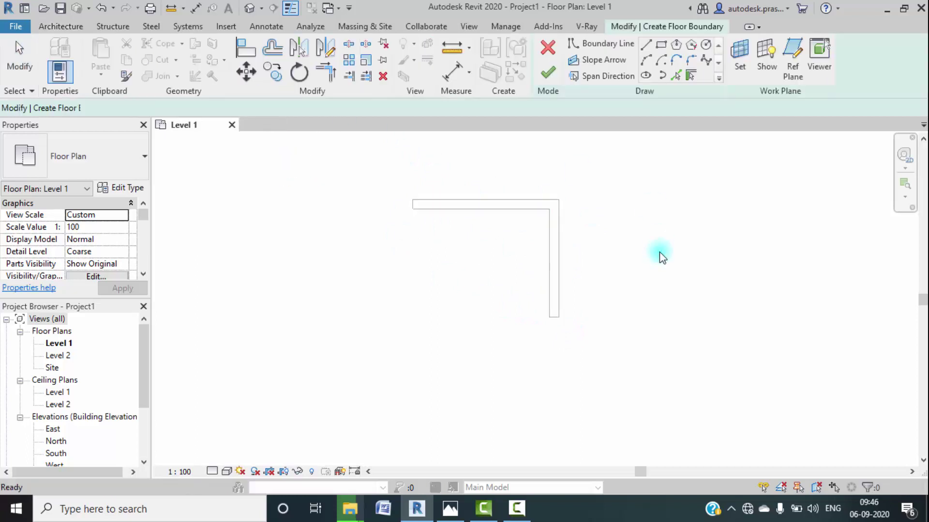
click(660, 44)
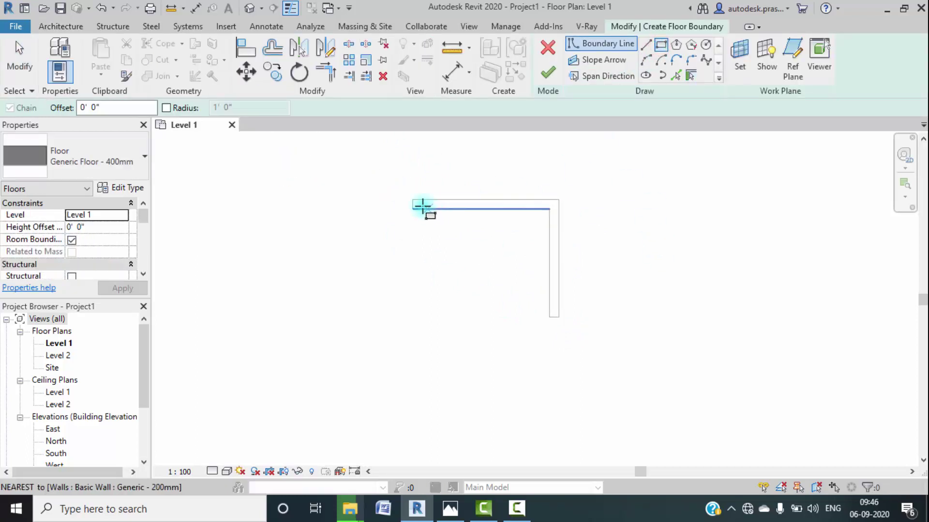
click(394, 175)
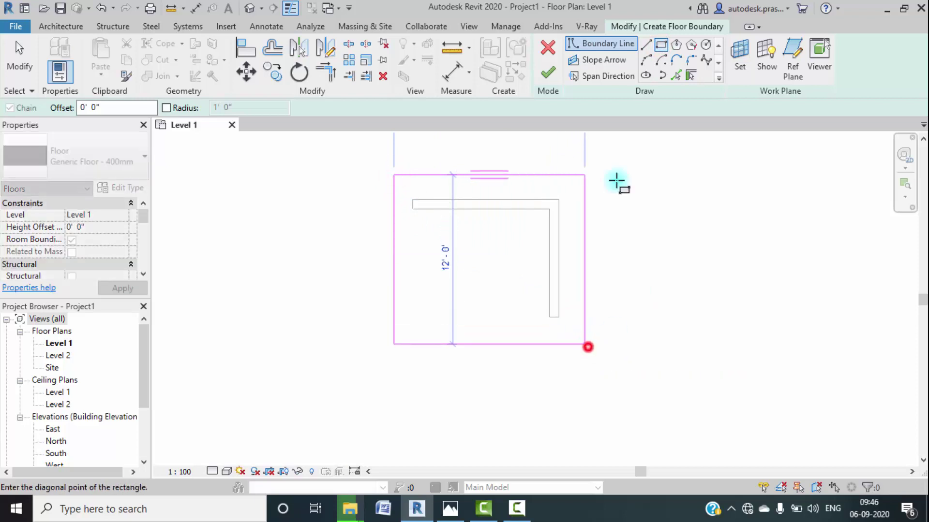
click(547, 72)
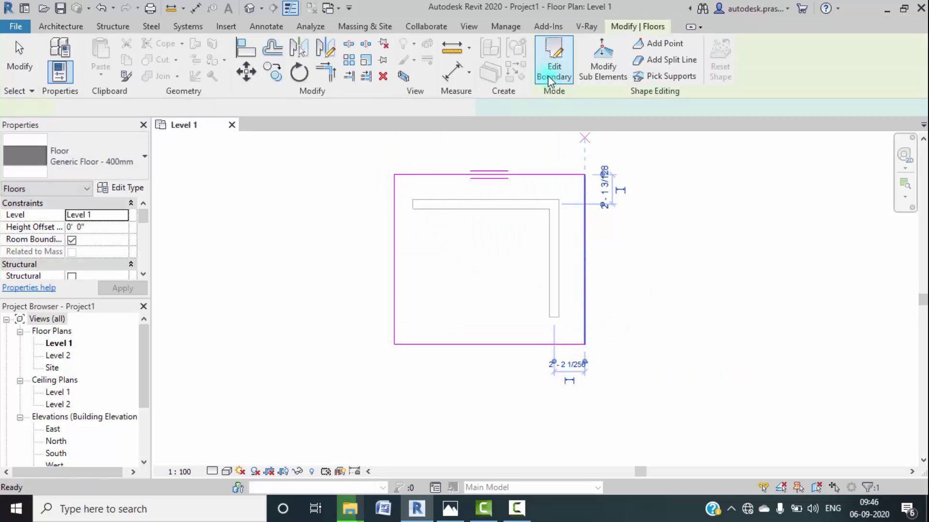
click(570, 221)
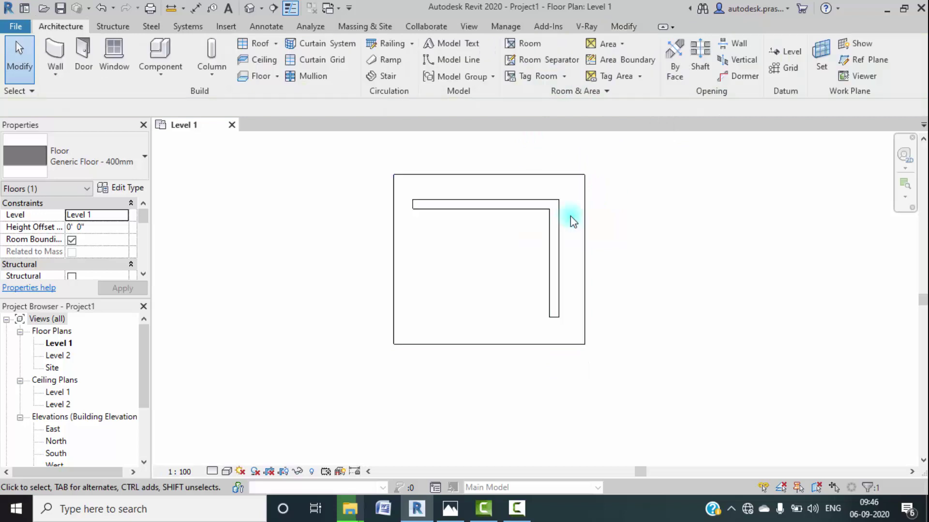
Step: In the default 3D view, set the top constraint of both walls to Level 2
click(250, 7)
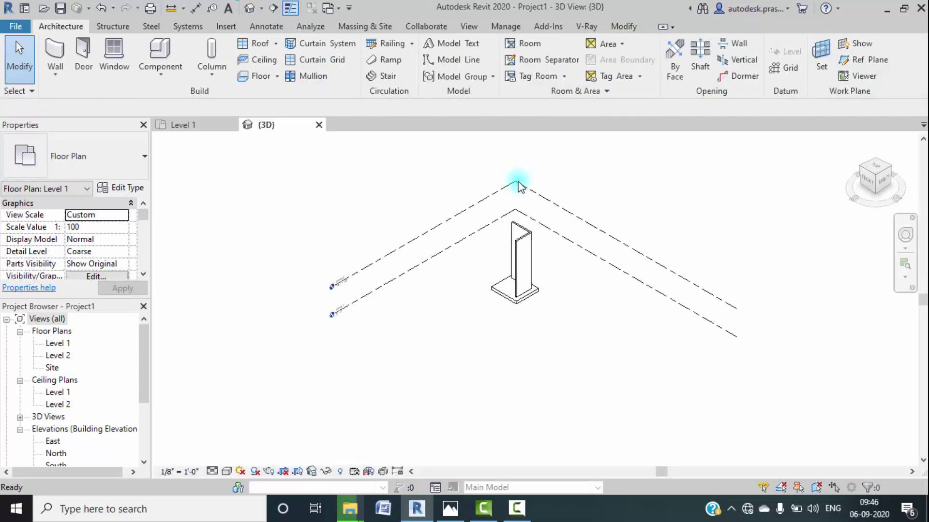
scroll(518, 224, up, 5)
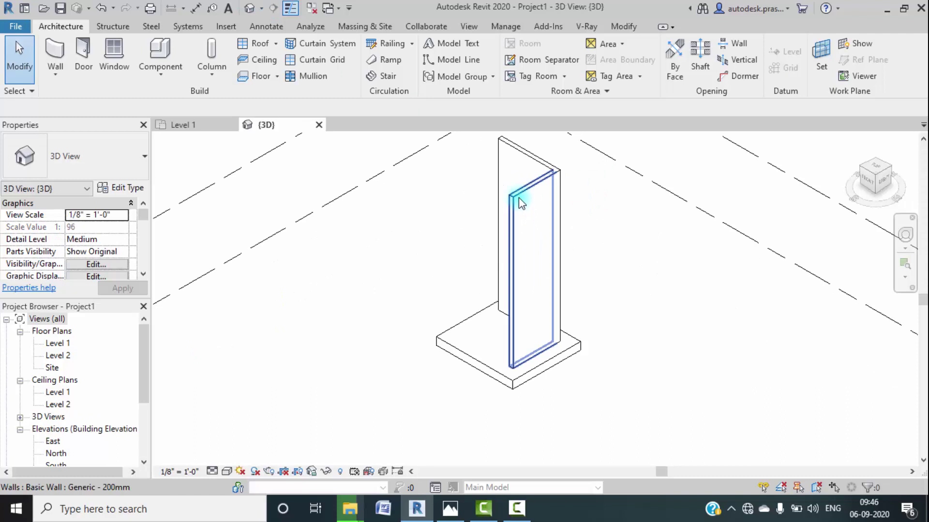
click(519, 197)
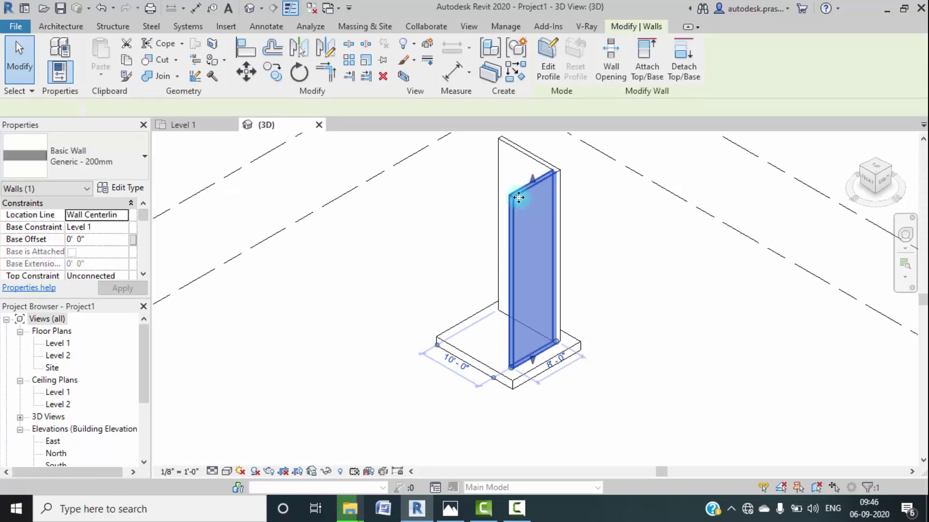
ctrl+click(499, 198)
scroll(87, 249, down, 1)
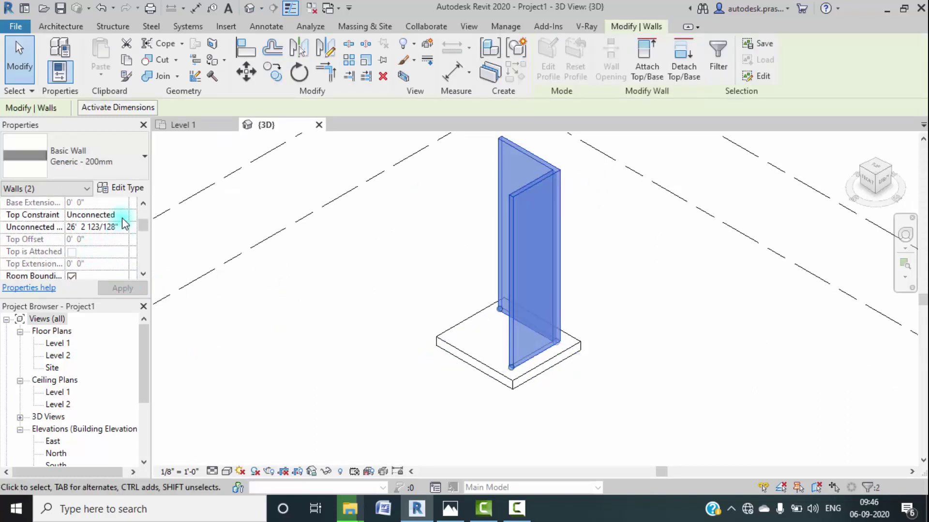
click(125, 216)
click(118, 247)
click(122, 288)
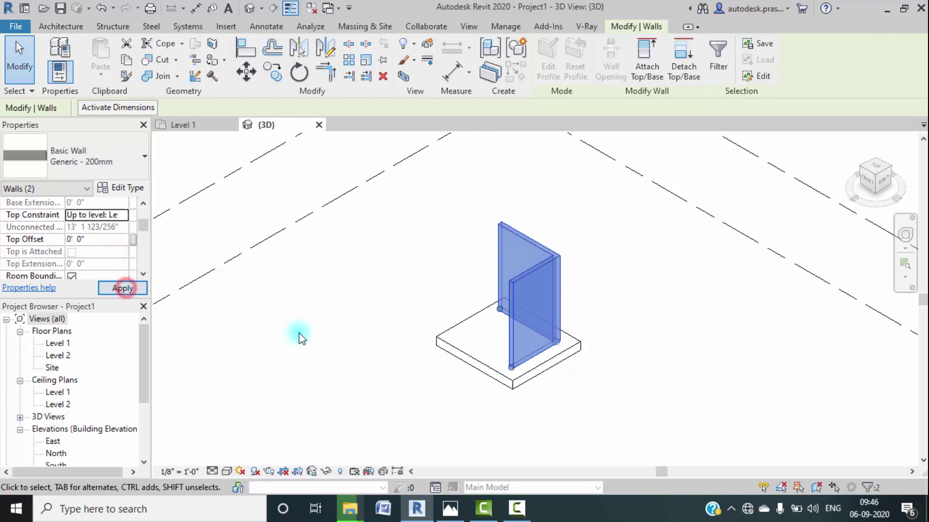
click(318, 317)
Step: In the East elevation, set the Level 2 elevation to 11'
scroll(68, 402, down, 1)
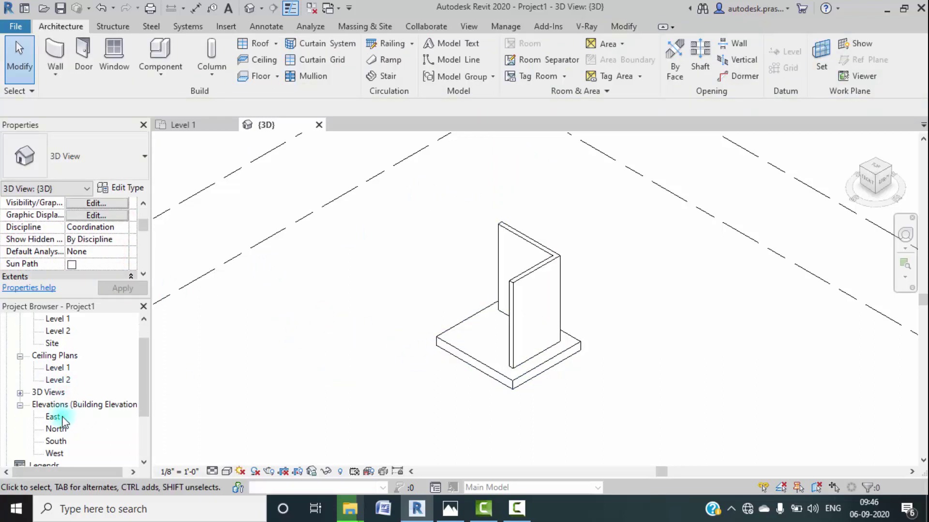
double_click(62, 418)
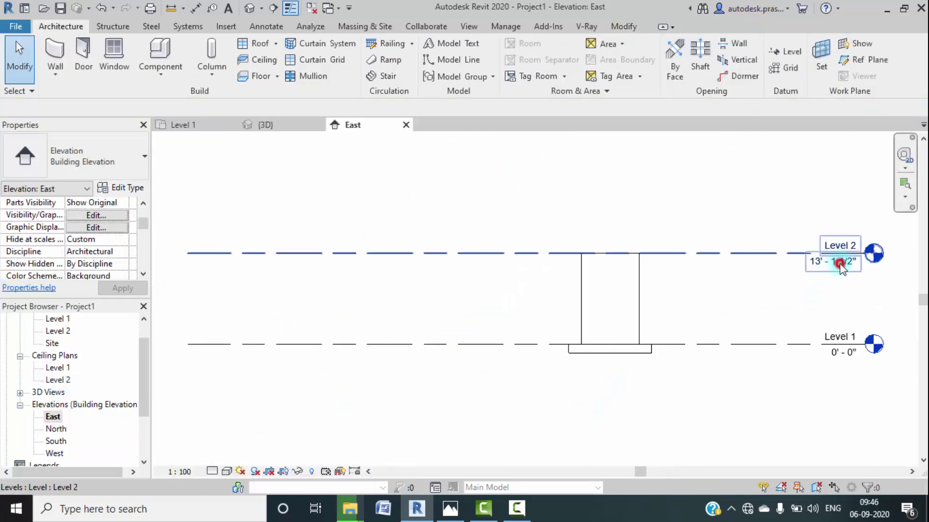
double_click(840, 263)
text(10)
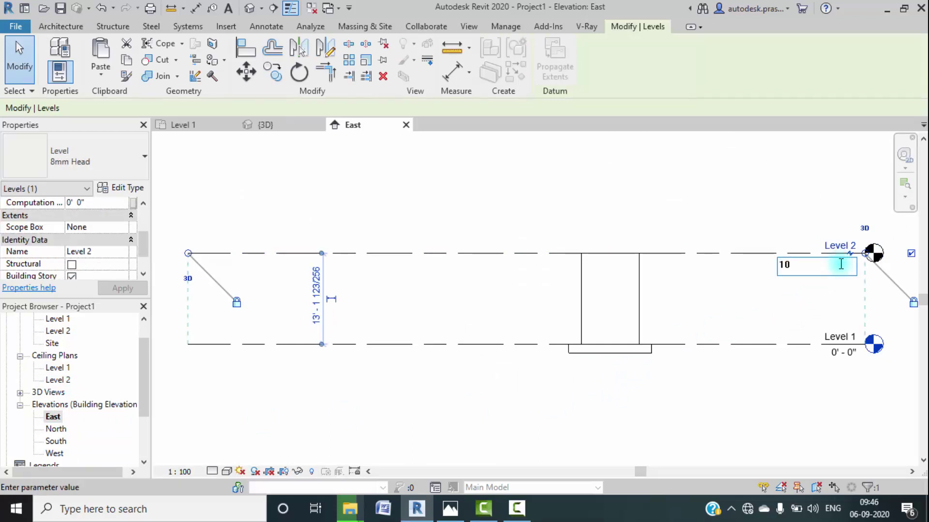
key(BackSpace)
text(1)
key(Return)
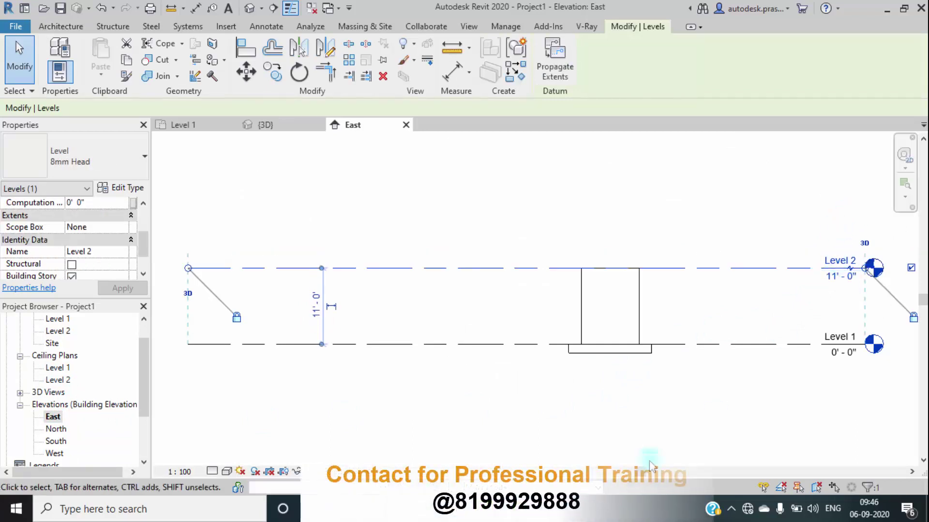
click(654, 390)
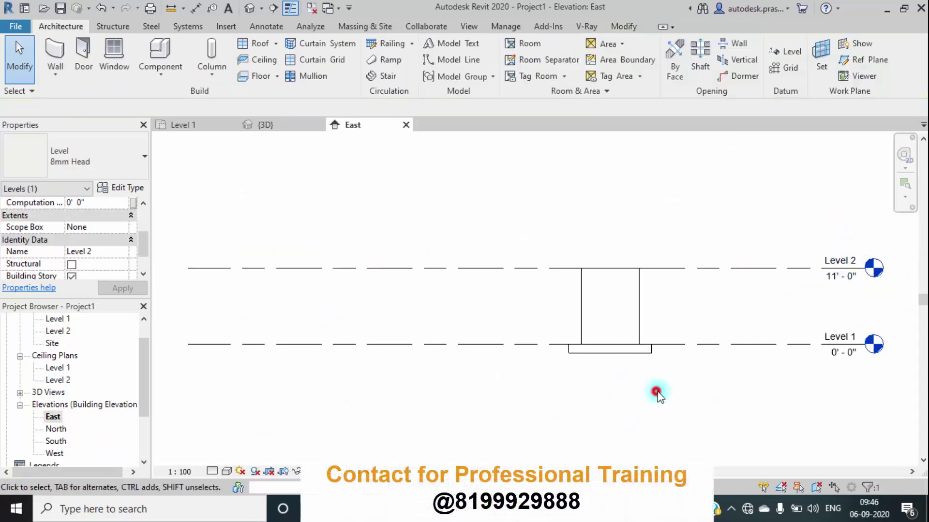
Step: In the 3D view, set the structure layer thickness of the Generic Floor - 400mm type to 6"
click(265, 127)
click(481, 371)
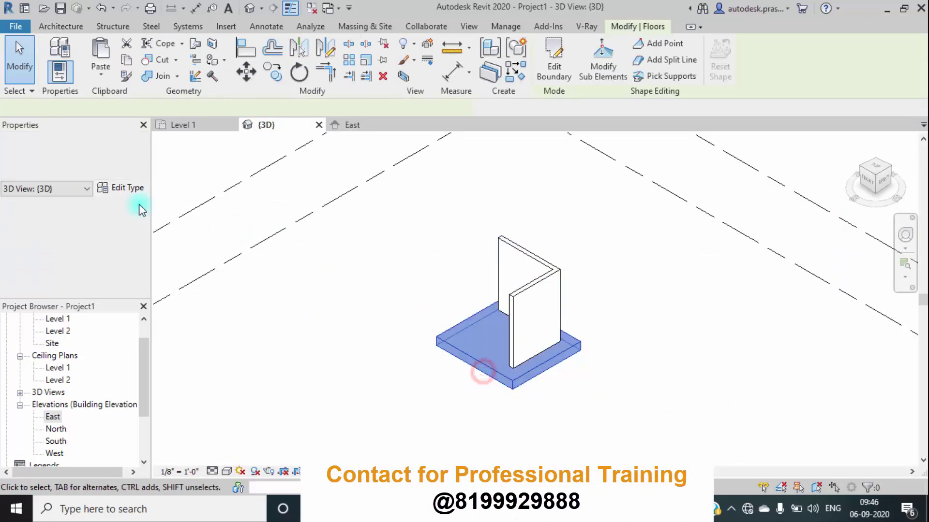
click(128, 192)
click(509, 142)
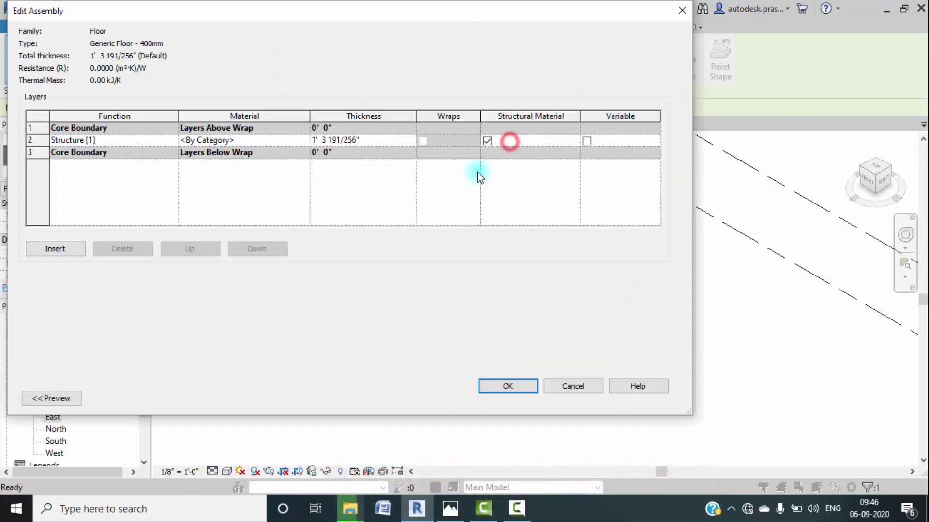
click(381, 141)
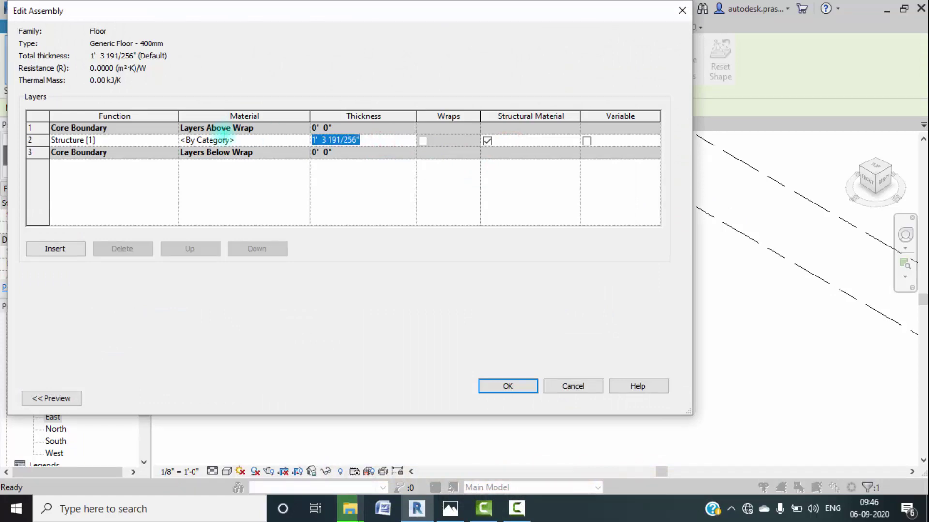
text(6")
click(514, 386)
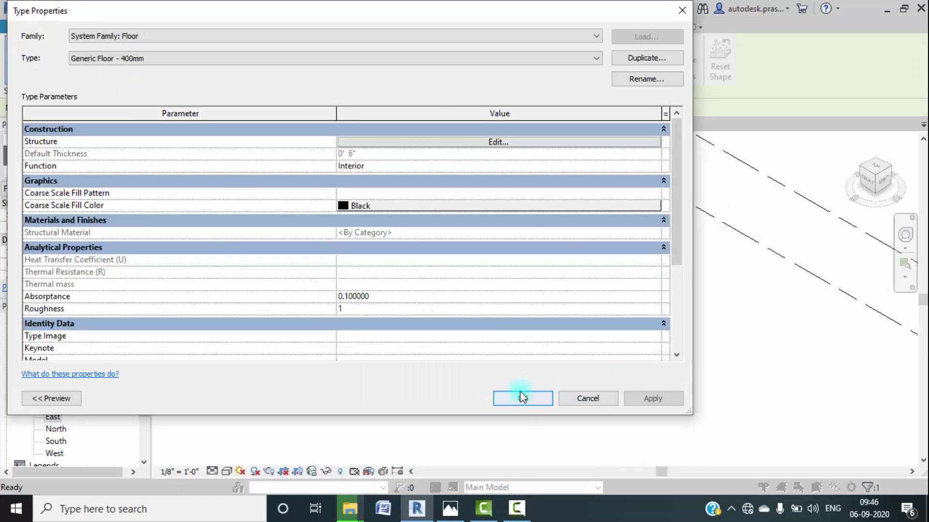
click(520, 393)
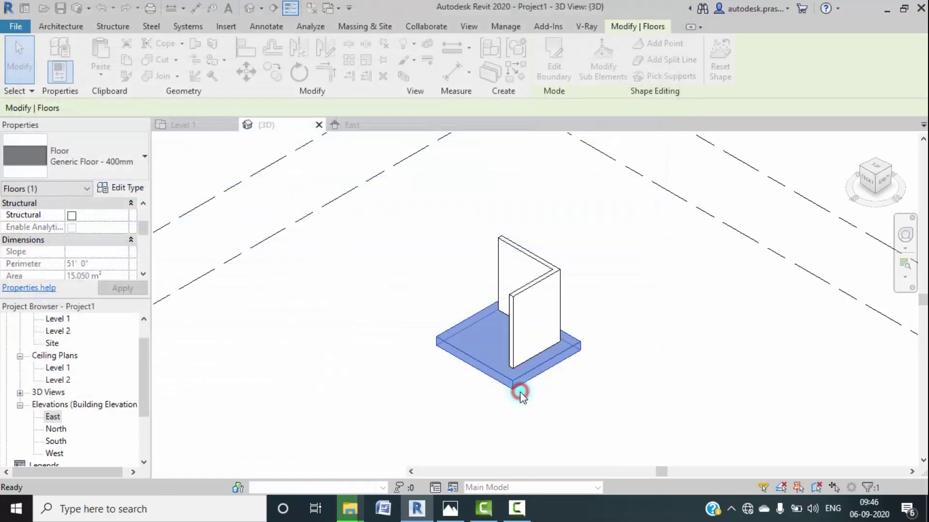
click(564, 403)
Step: Set the structure layer thickness of the Generic - 200mm wall type to 9"
scroll(530, 296, up, 2)
click(527, 285)
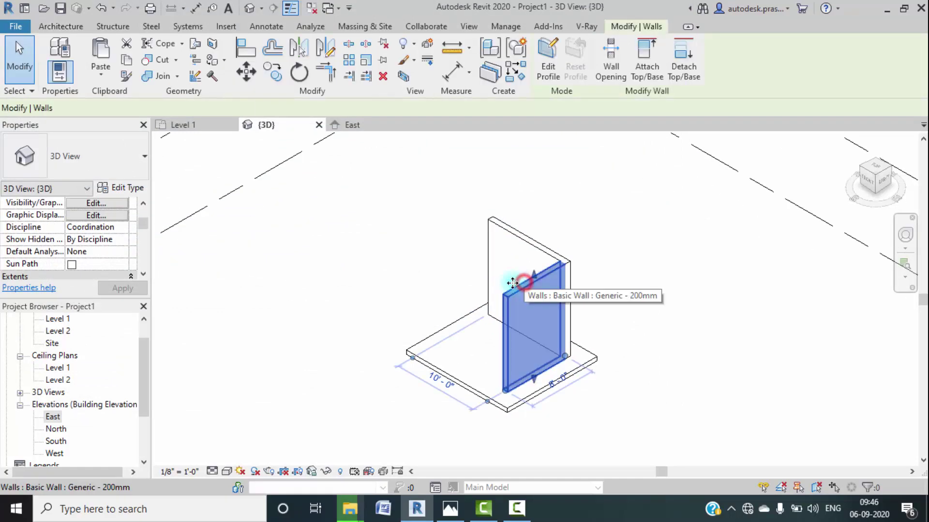
click(143, 189)
click(516, 141)
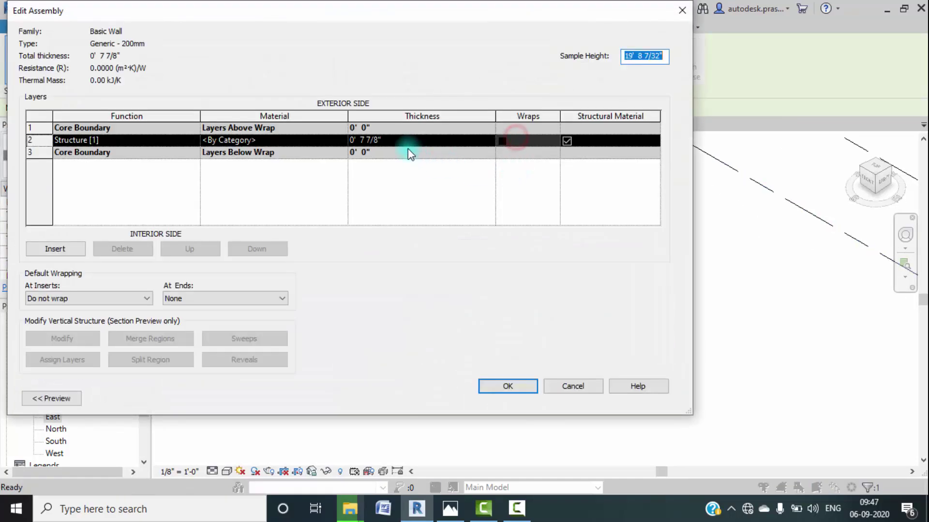
click(415, 140)
text(9)
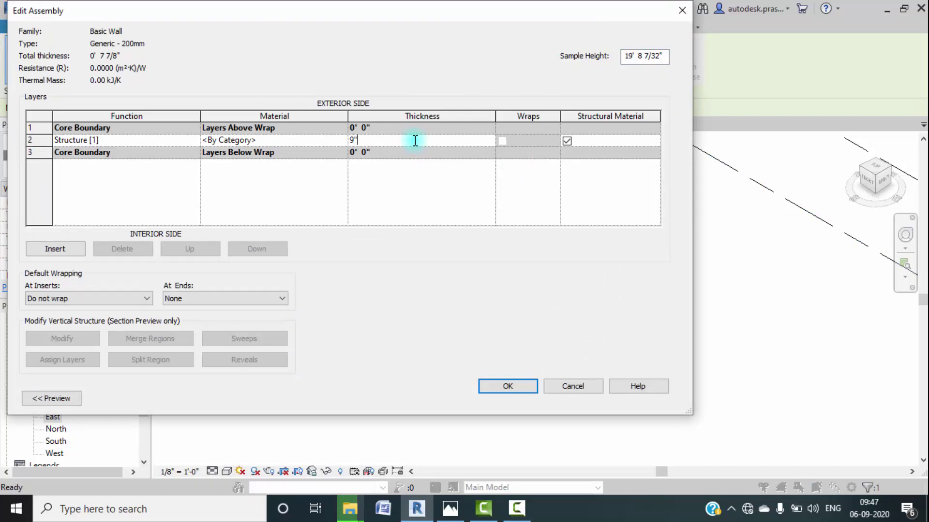
click(507, 385)
click(513, 399)
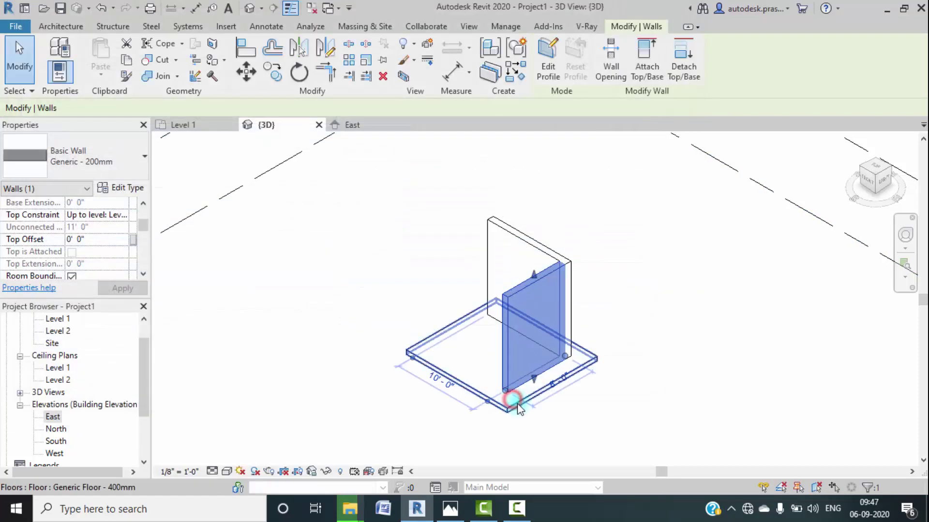
click(586, 415)
Step: Compare the walls and floor with the L-shaped layout in the kitchen.jpeg reference picture
shift+middle_drag(587, 416, 469, 377)
scroll(390, 349, up, 4)
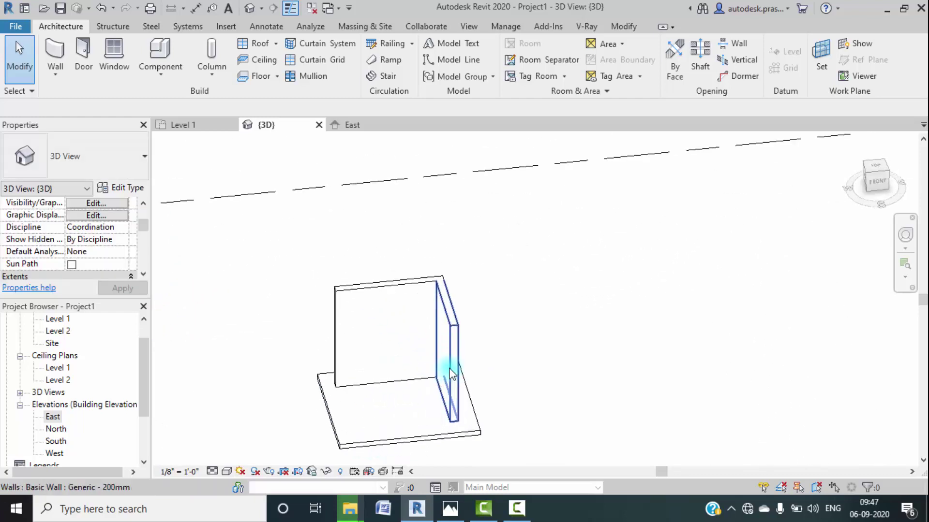
scroll(450, 373, up, 2)
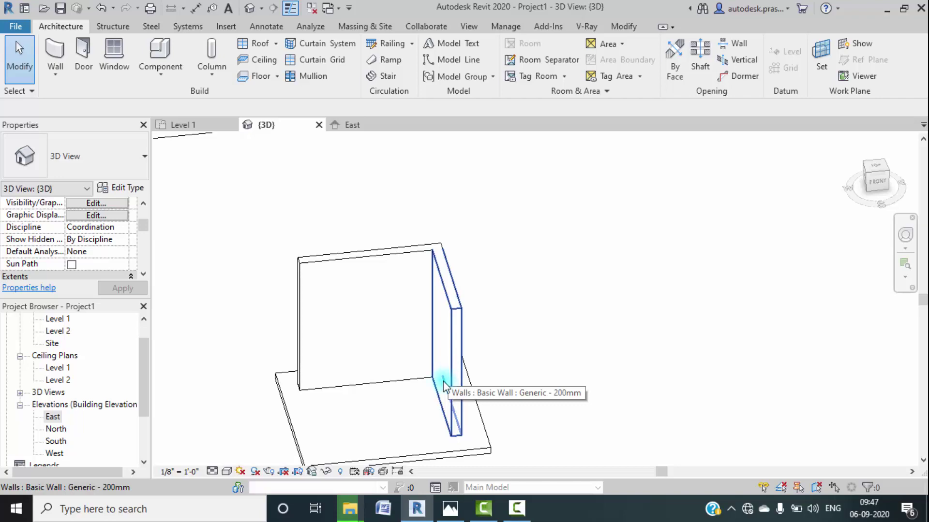
key(alt+Tab)
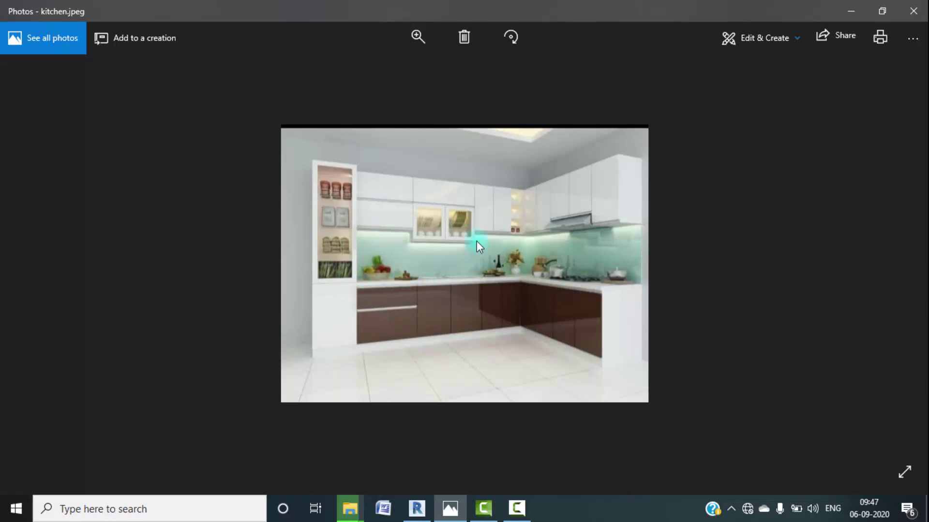
click(845, 10)
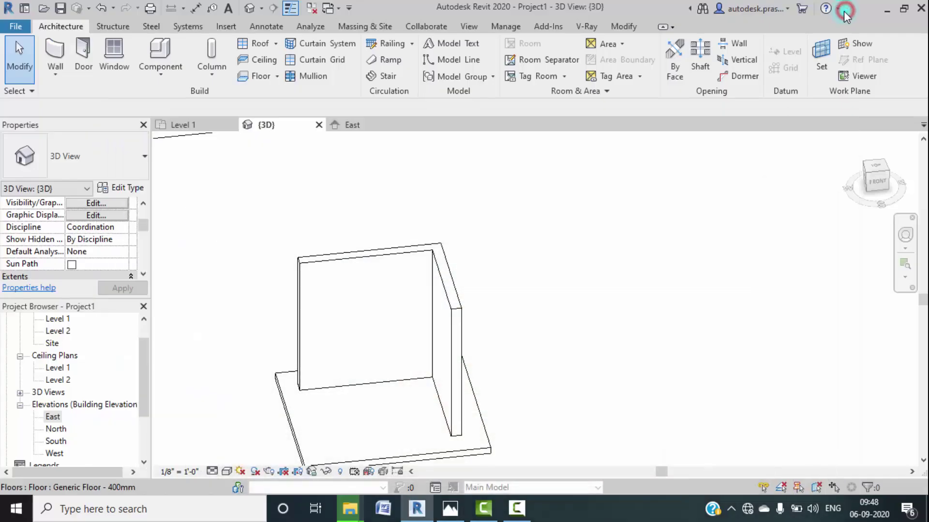
Step: With the 3D view facing front, create an in-place model in the Generic Models category, keeping the default name
shift+middle_drag(356, 390, 892, 151)
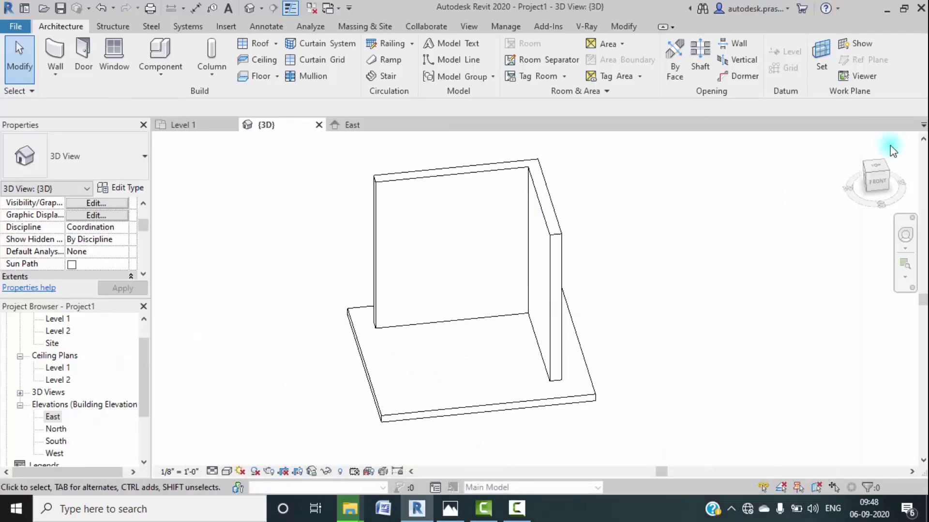
click(877, 181)
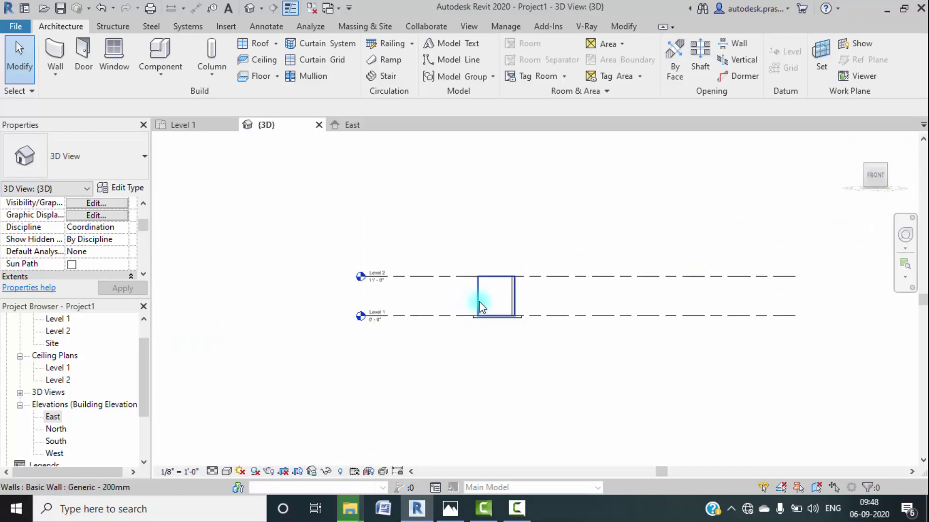
scroll(479, 301, up, 5)
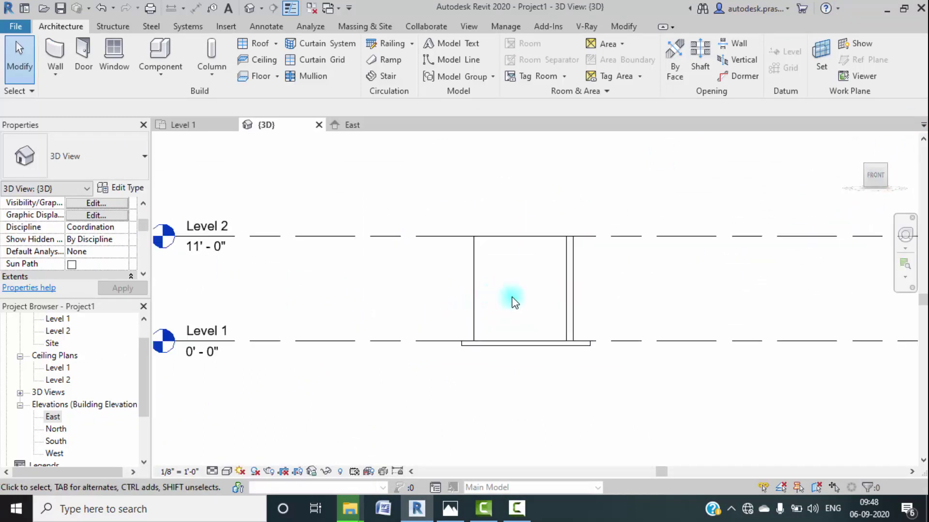
scroll(512, 297, up, 2)
middle_drag(552, 306, 528, 322)
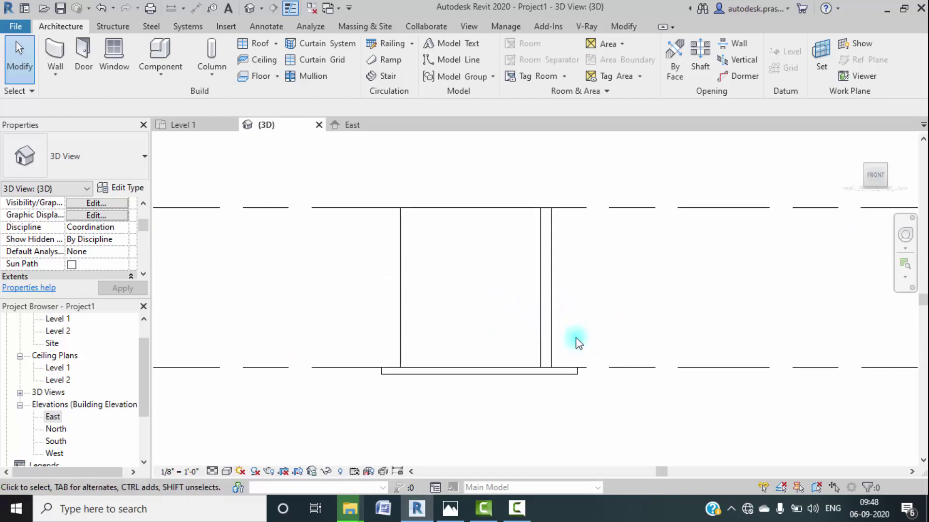
click(161, 71)
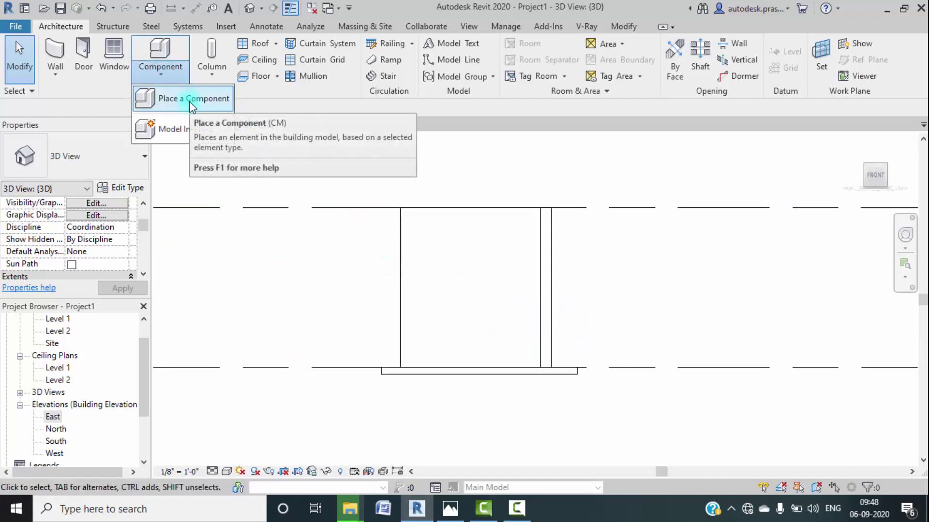
click(190, 129)
scroll(484, 227, down, 3)
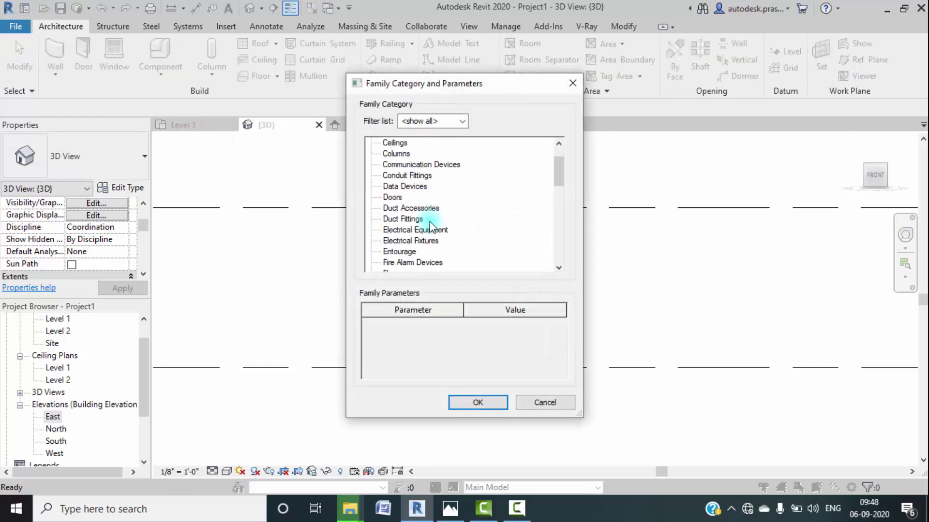
scroll(432, 227, down, 1)
click(415, 251)
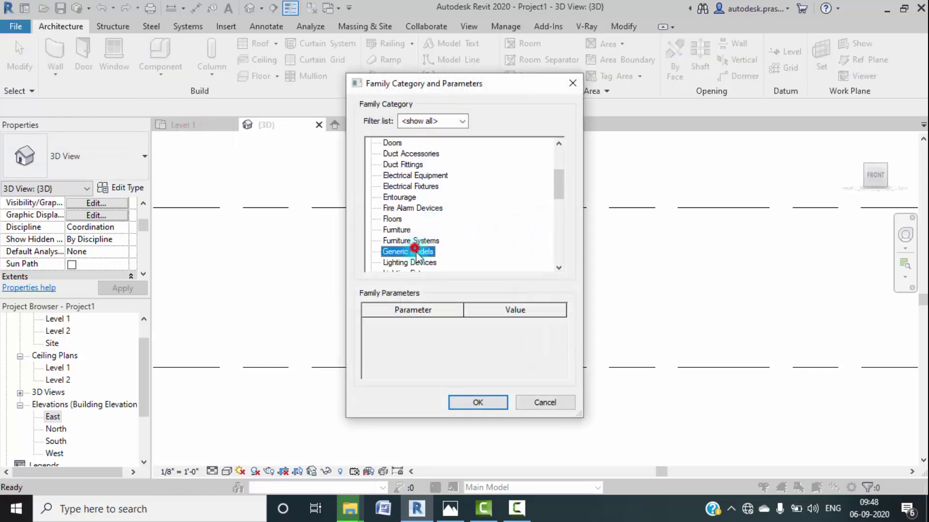
click(479, 402)
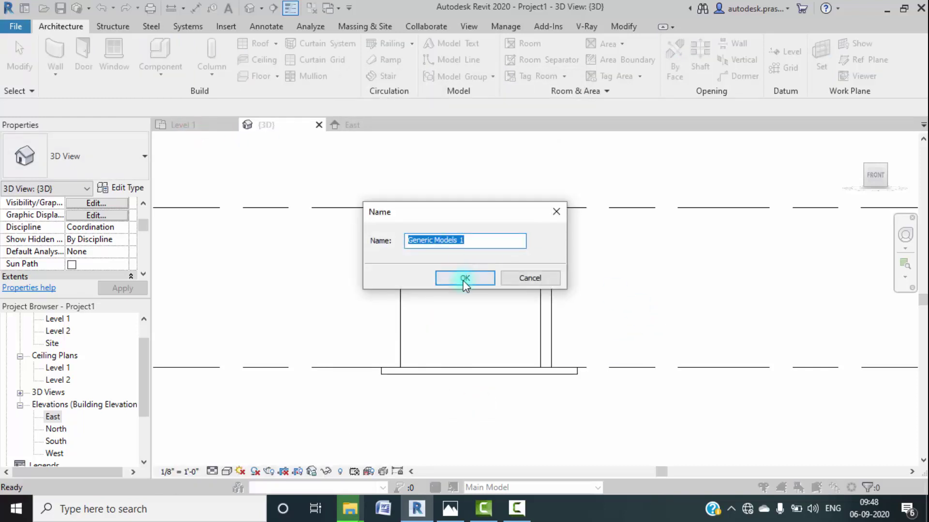
click(463, 278)
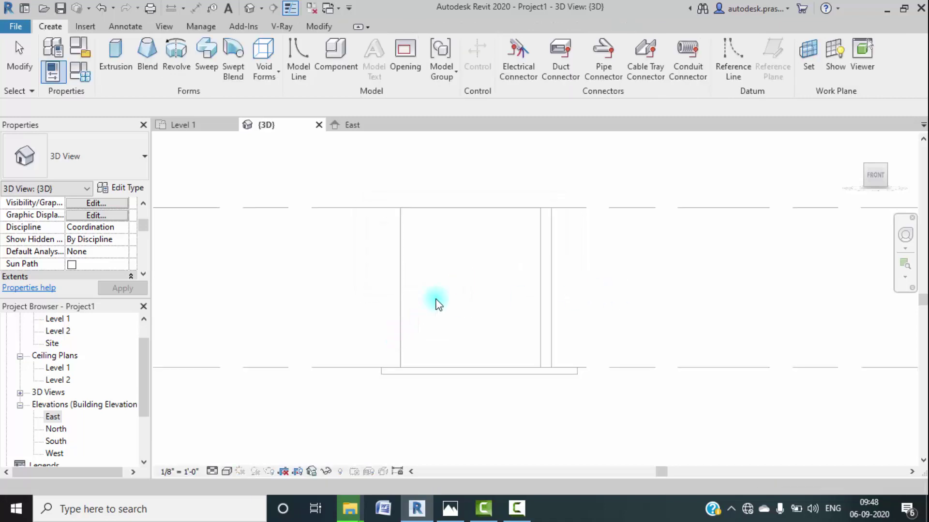
Step: Start an extrusion, pick the face of the 10' back wall as its work plane and display that plane
click(120, 66)
click(589, 53)
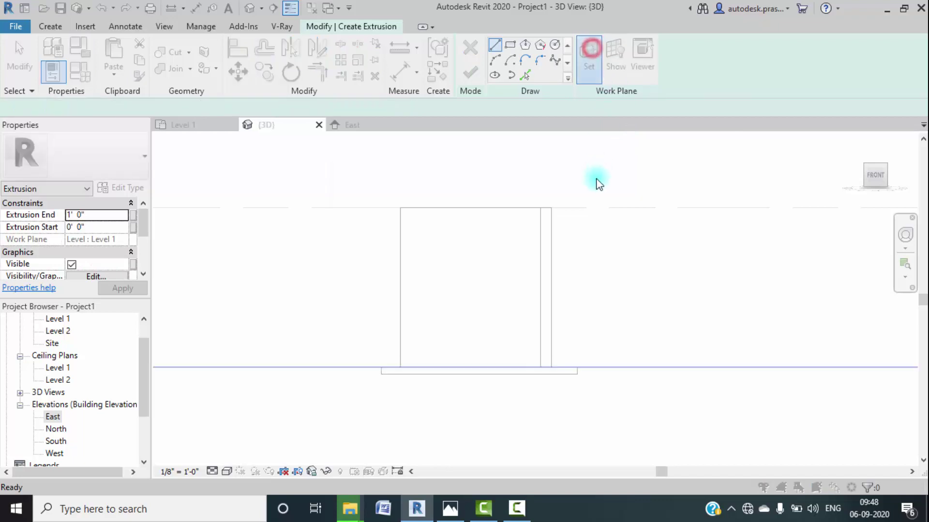
click(438, 333)
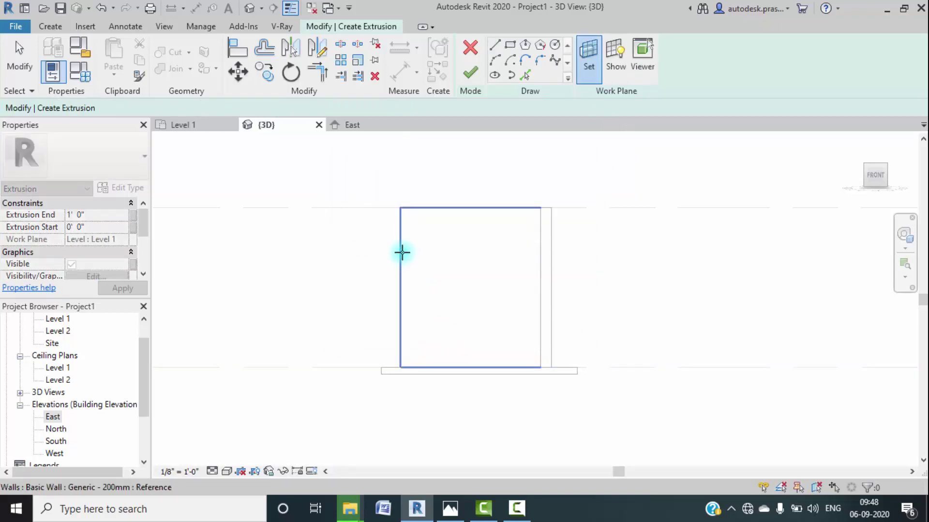
click(401, 252)
click(612, 65)
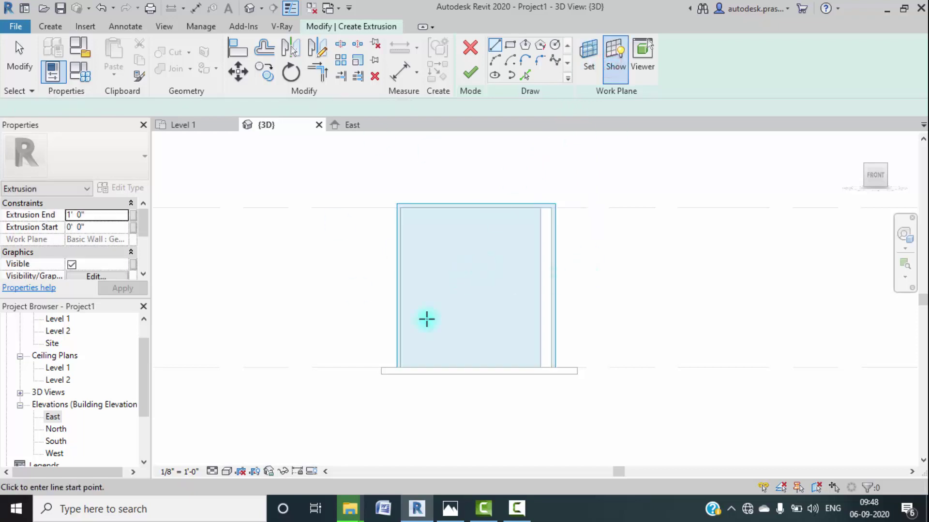
Step: Examine the tall unit and the base cabinets in the kitchen.jpeg reference picture, comparing them with the back wall
middle_drag(457, 309, 458, 302)
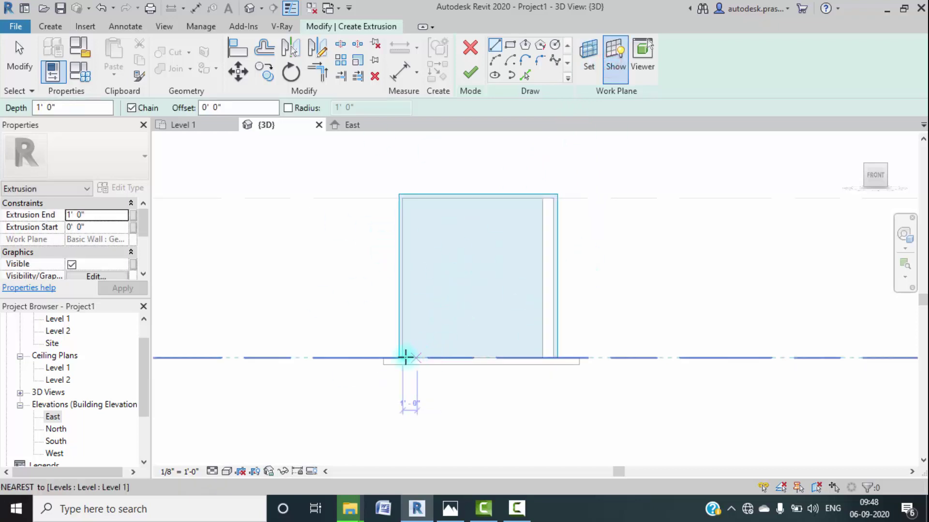
scroll(406, 357, up, 4)
mouse_move(448, 519)
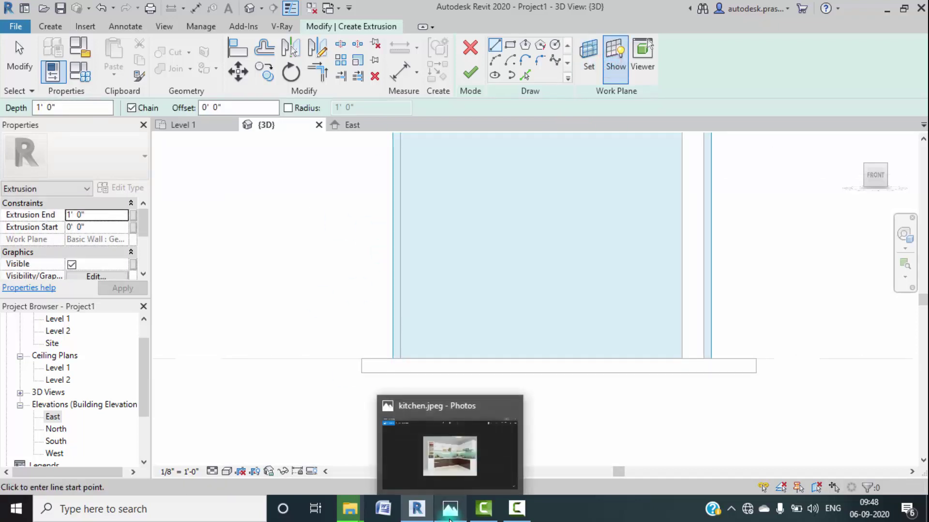
click(425, 411)
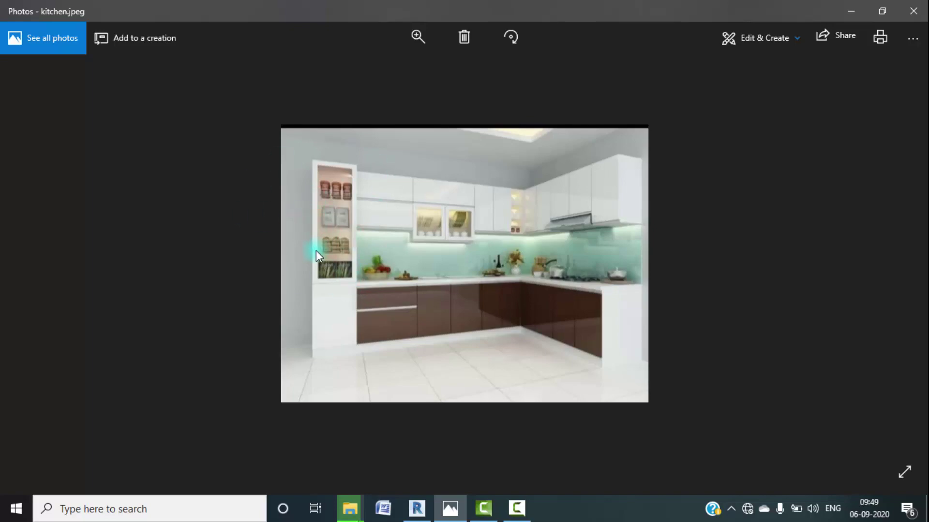
click(851, 11)
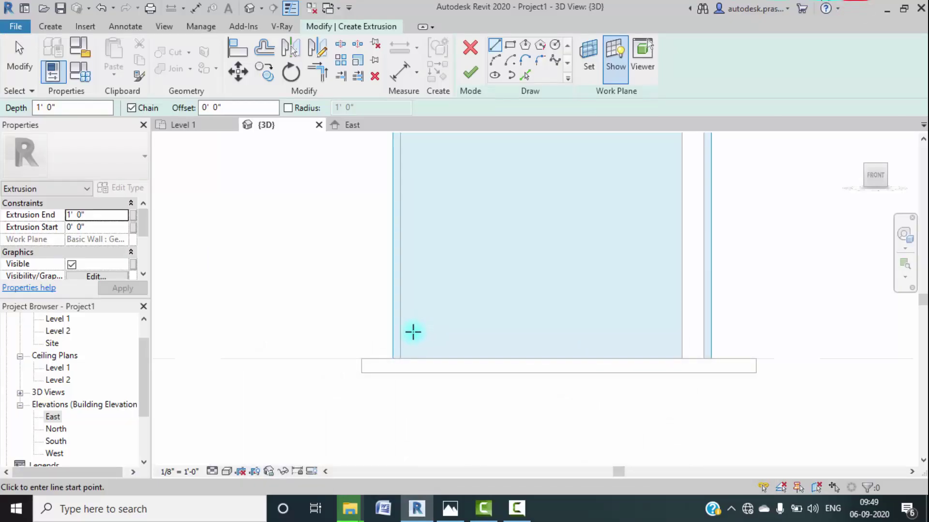
middle_drag(413, 333, 412, 412)
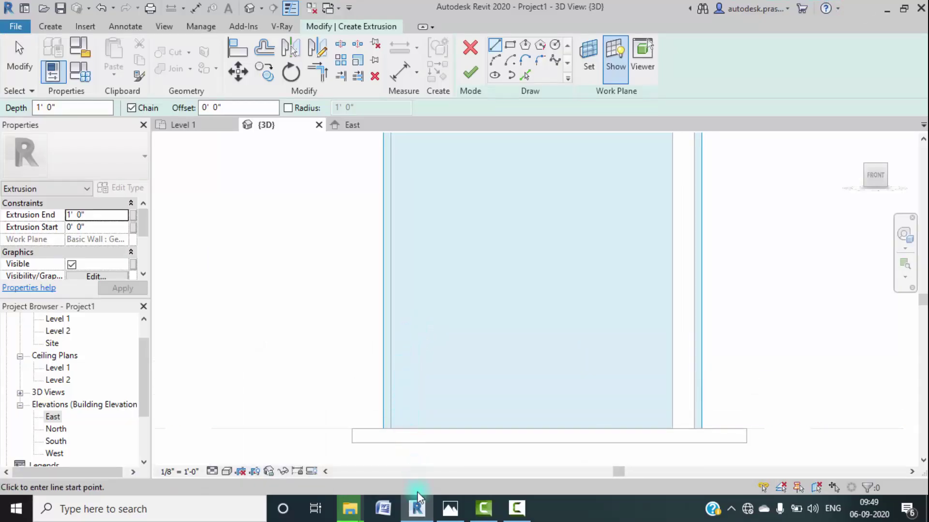
click(515, 508)
click(865, 448)
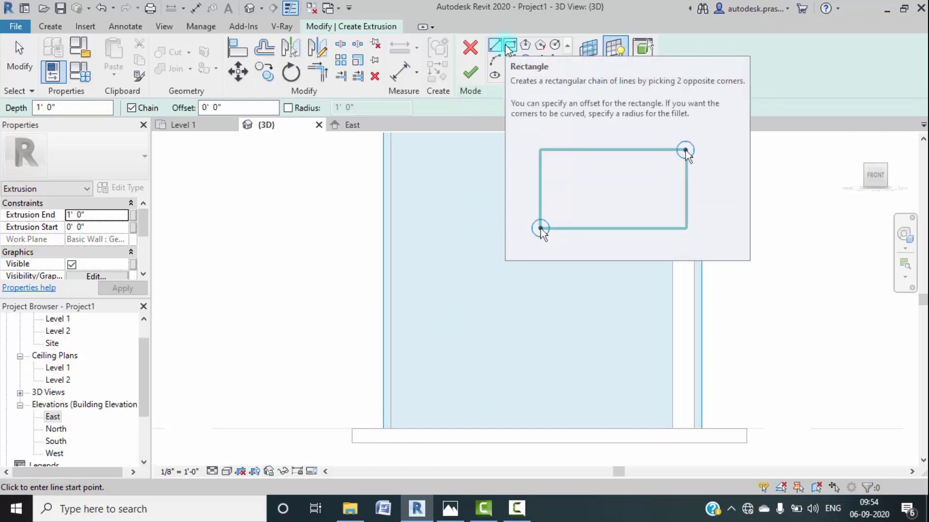
click(454, 510)
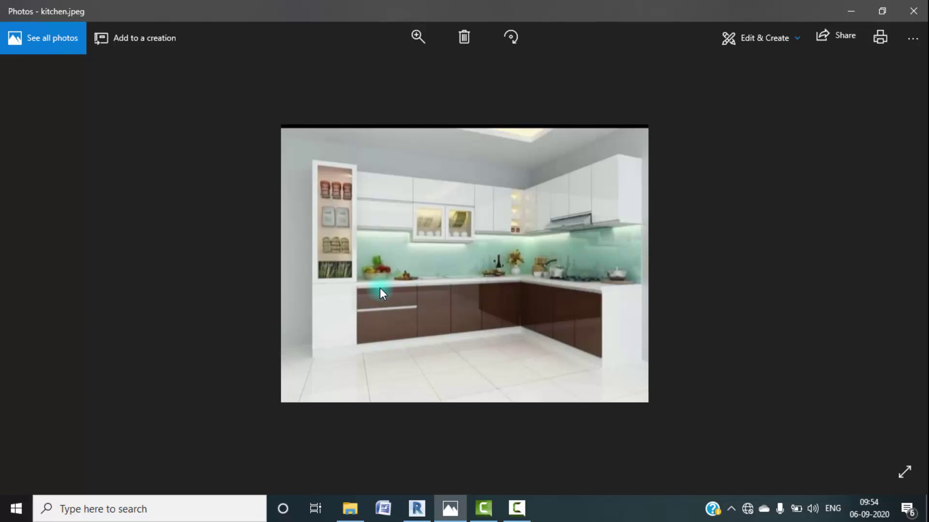
click(838, 8)
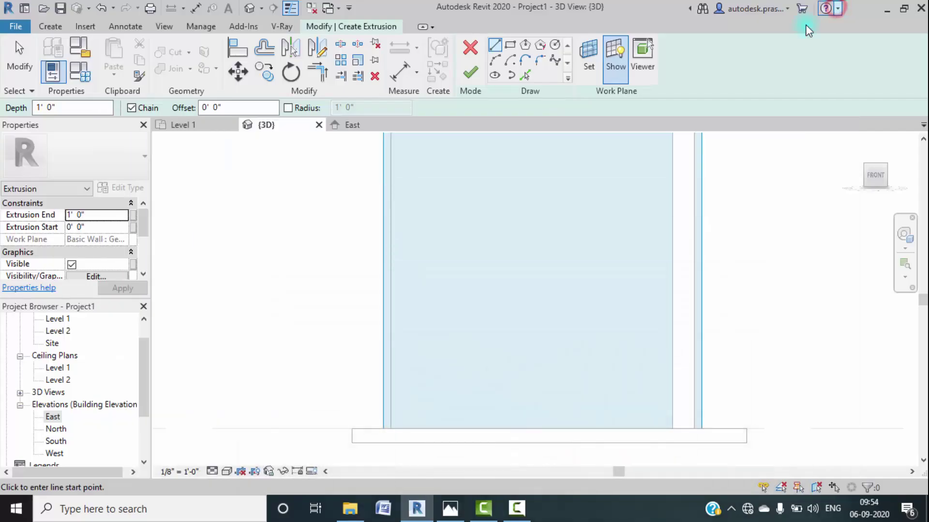
Step: Sketch a rectangle along the foot of the back wall, spanning its full 9' 7 1/2" inner width and about 5 1/2" high
scroll(403, 420, up, 1)
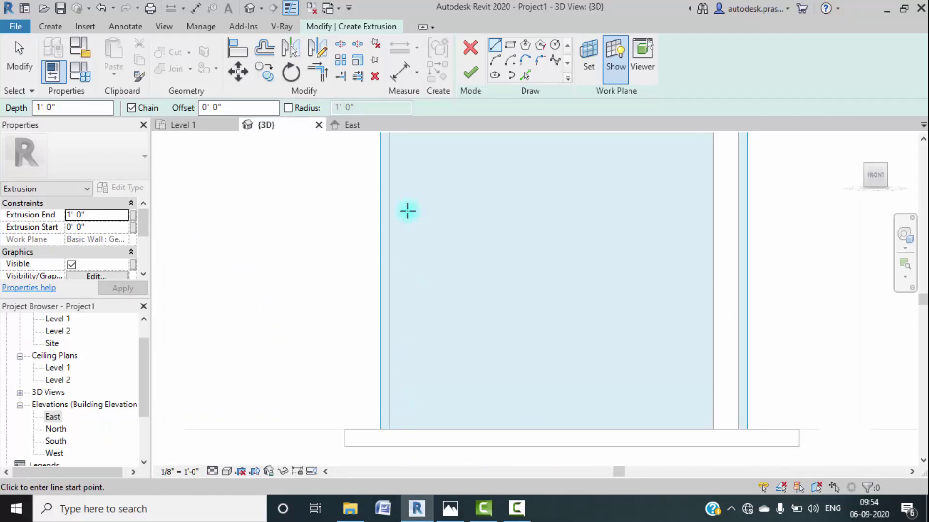
click(511, 45)
click(391, 430)
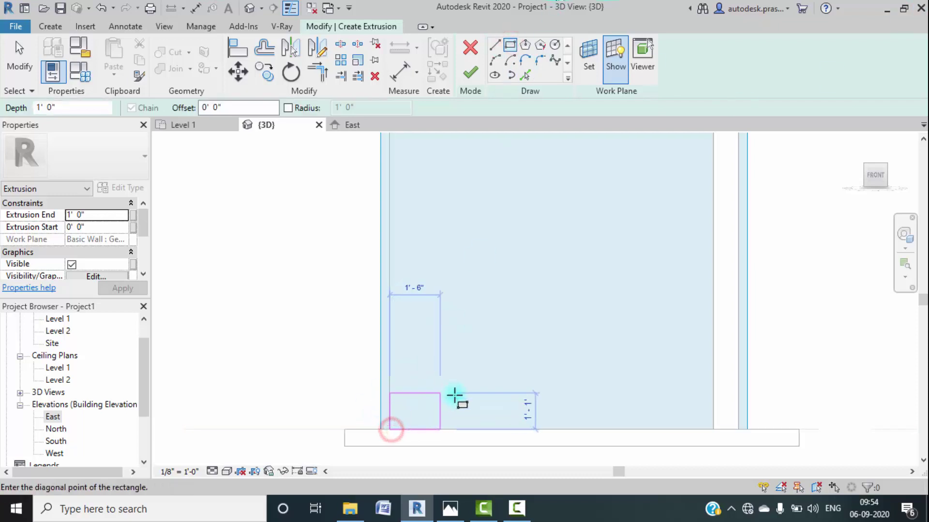
click(712, 414)
key(Escape)
key(Escape)
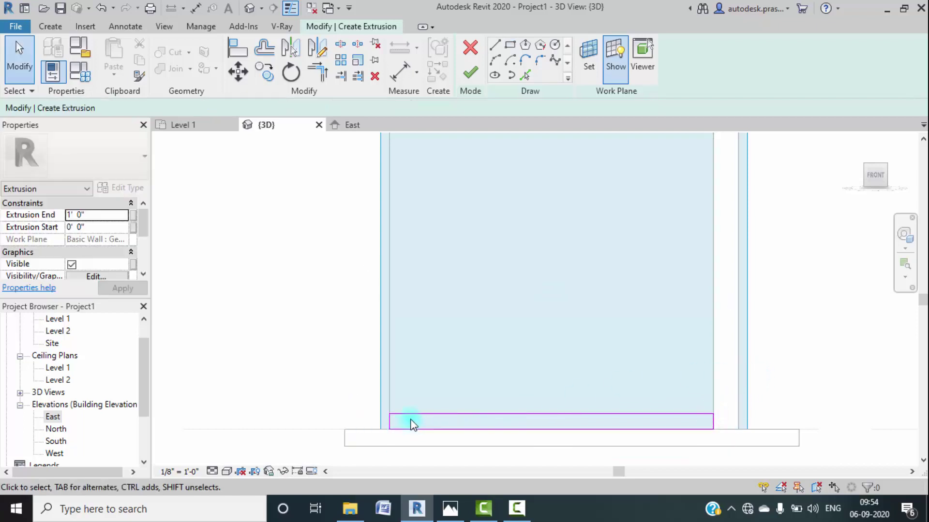
Step: Set the height of the base rectangle to 3" and finish it as a 1' deep extrusion
click(414, 417)
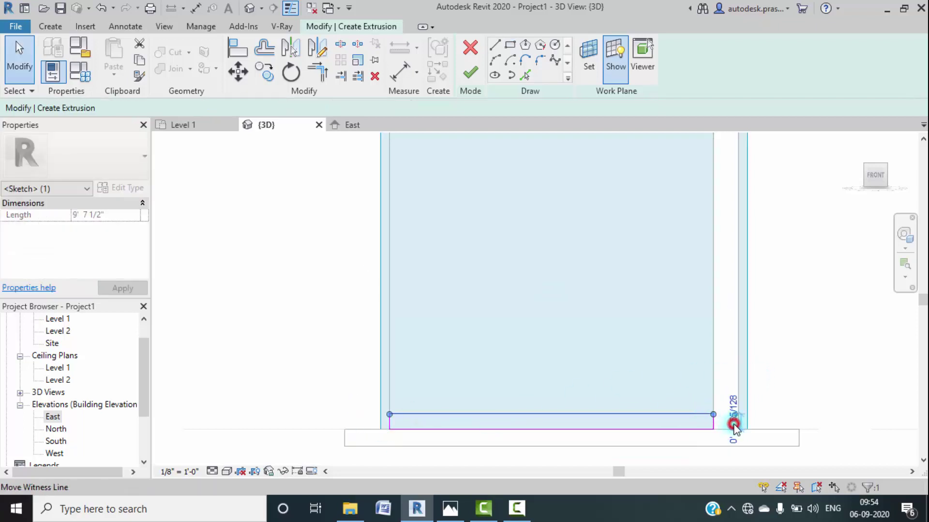
scroll(735, 424, up, 4)
click(755, 424)
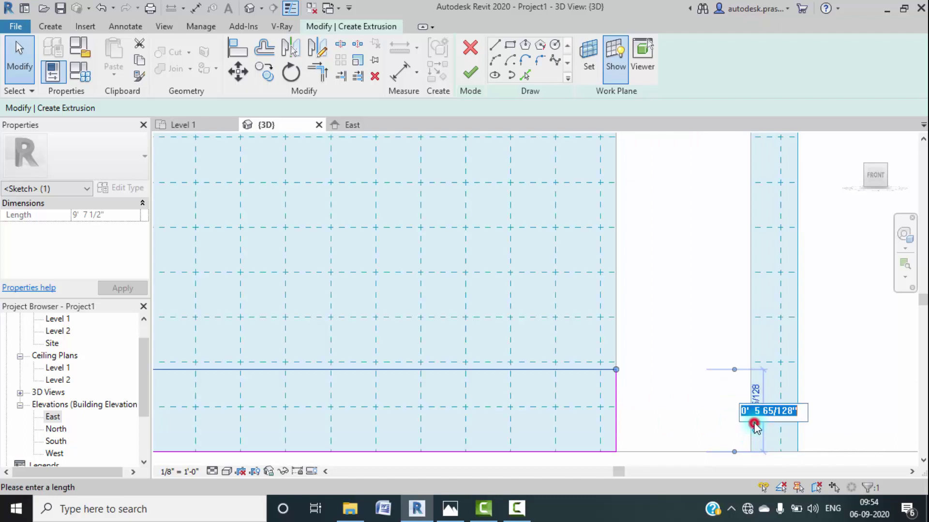
text(0 3)
key(Return)
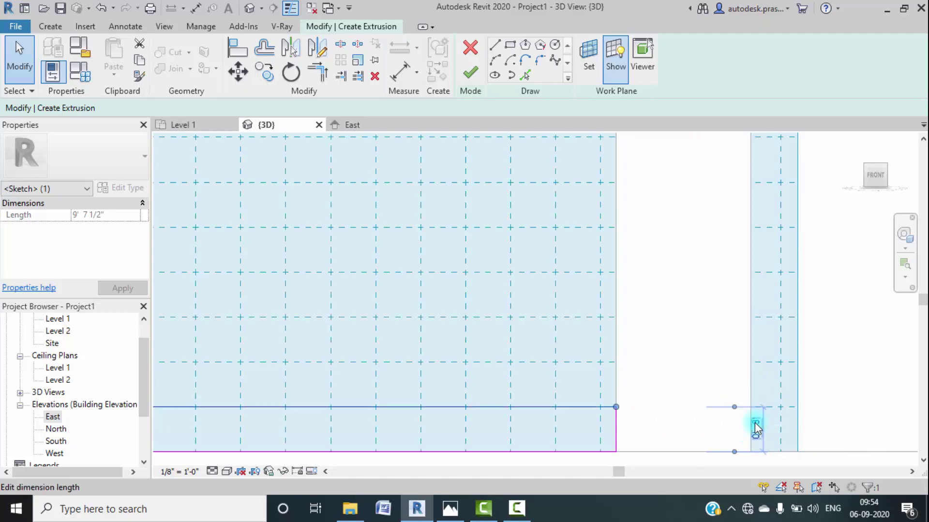
scroll(669, 341, down, 3)
scroll(670, 344, down, 3)
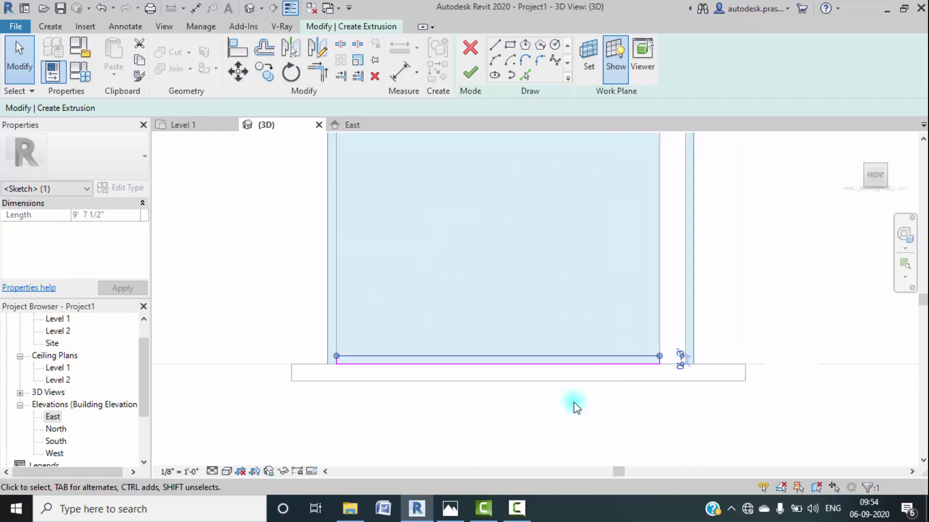
mouse_move(574, 404)
middle_down()
mouse_move(680, 412)
mouse_move(646, 441)
mouse_move(622, 433)
middle_up()
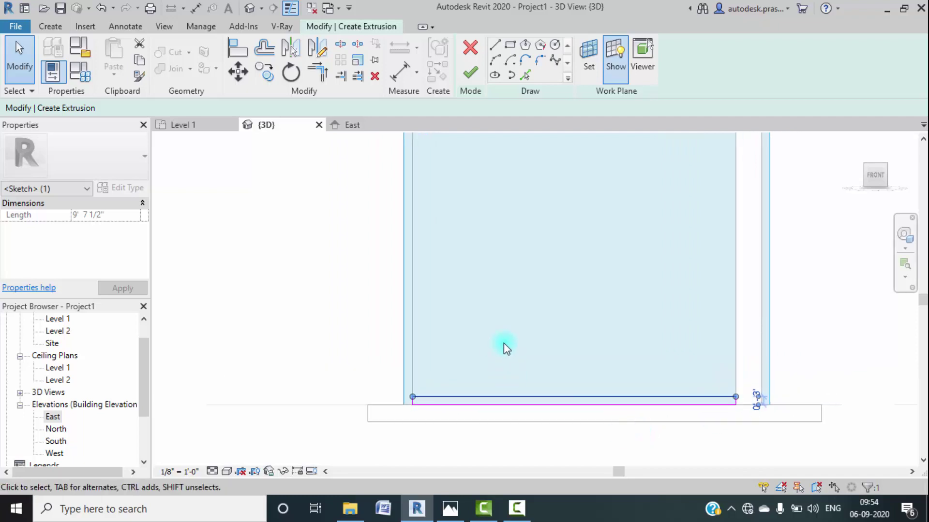
scroll(465, 341, down, 2)
middle_drag(500, 337, 501, 369)
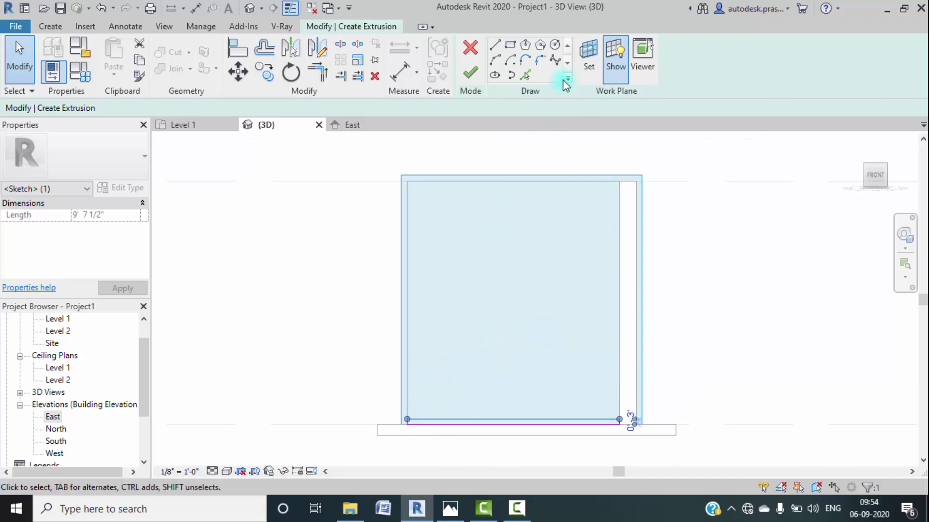
click(467, 78)
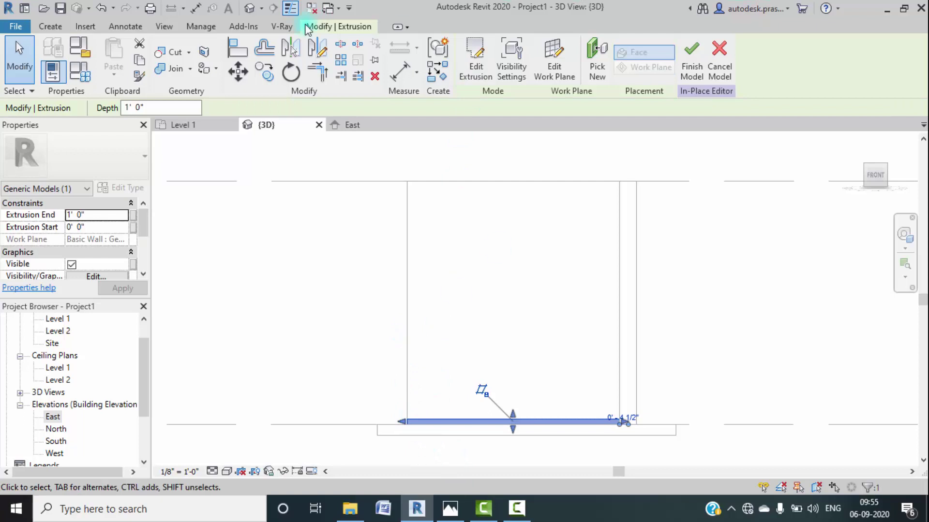
Step: Start another extrusion and check the lower part of the tall unit in the kitchen.jpeg reference picture
click(49, 29)
click(115, 53)
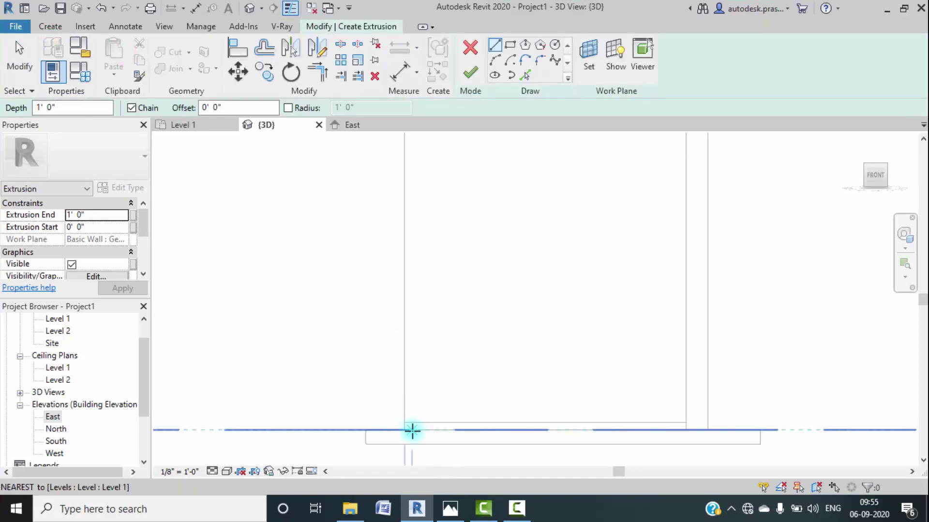
click(450, 508)
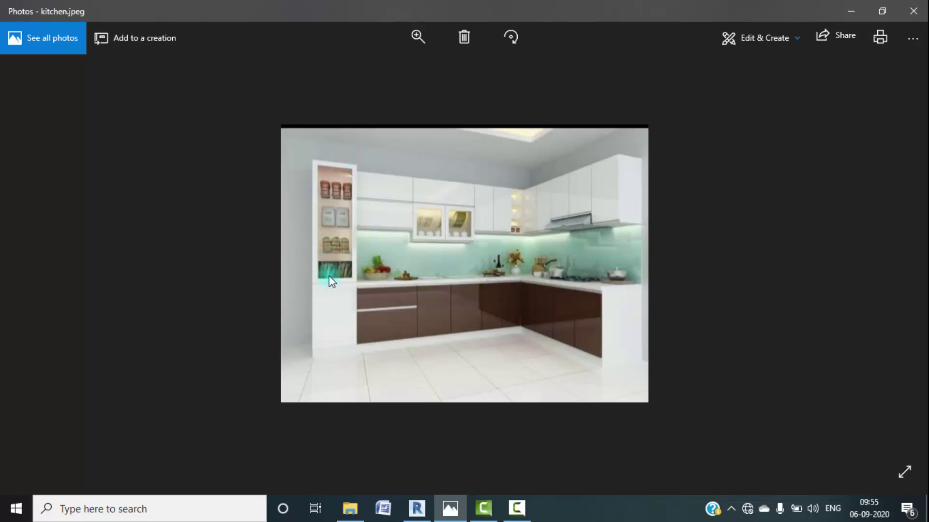
click(851, 10)
middle_drag(522, 344, 481, 349)
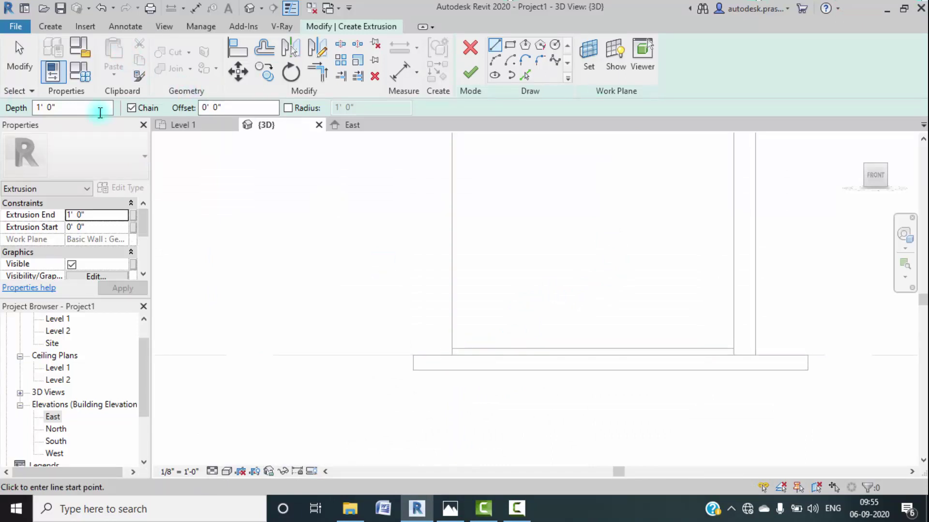
Step: Sketch a rectangle 1' 6" wide and 2' 6" high on top of the plinth's left end and finish the 1' deep extrusion
click(452, 349)
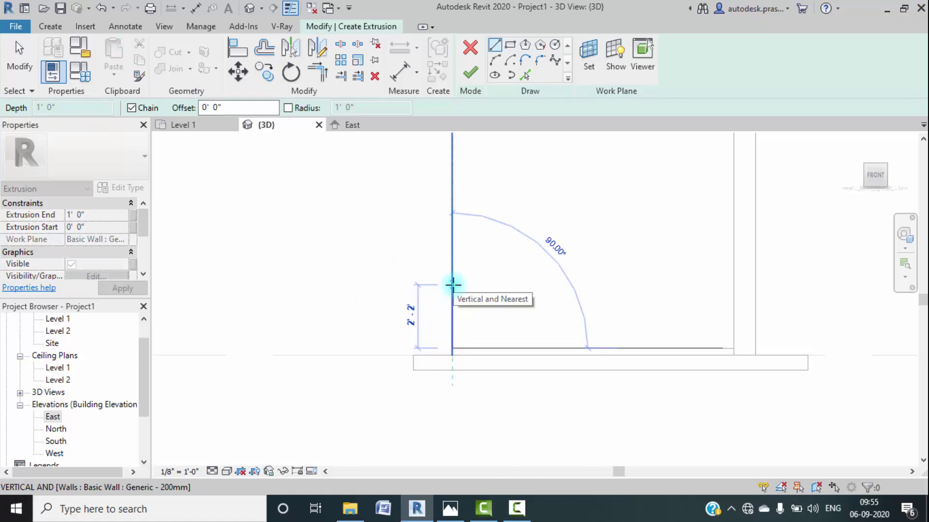
text(2'6)
key(Return)
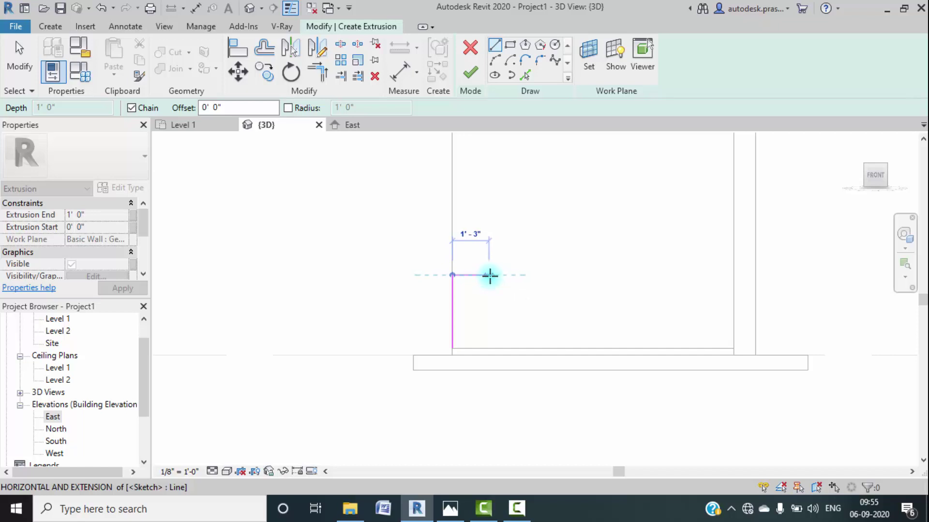
text(1'6)
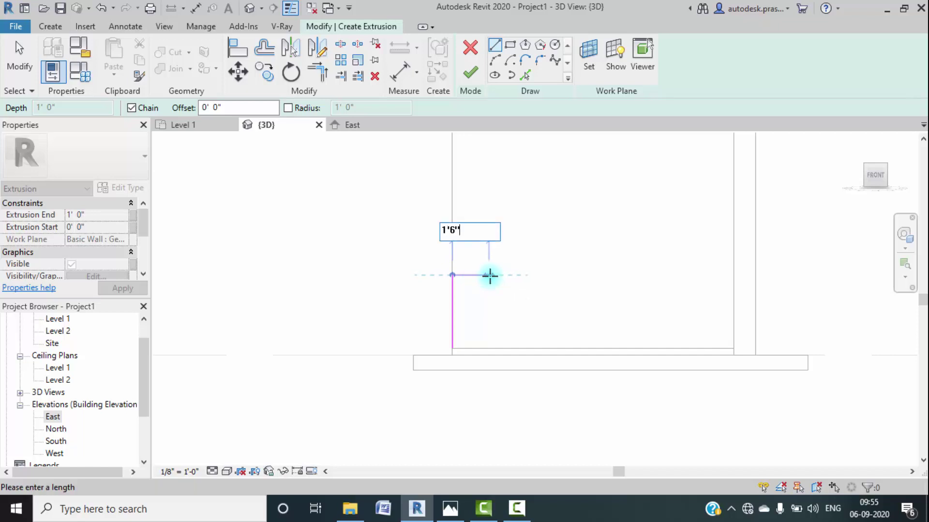
key(Return)
click(494, 346)
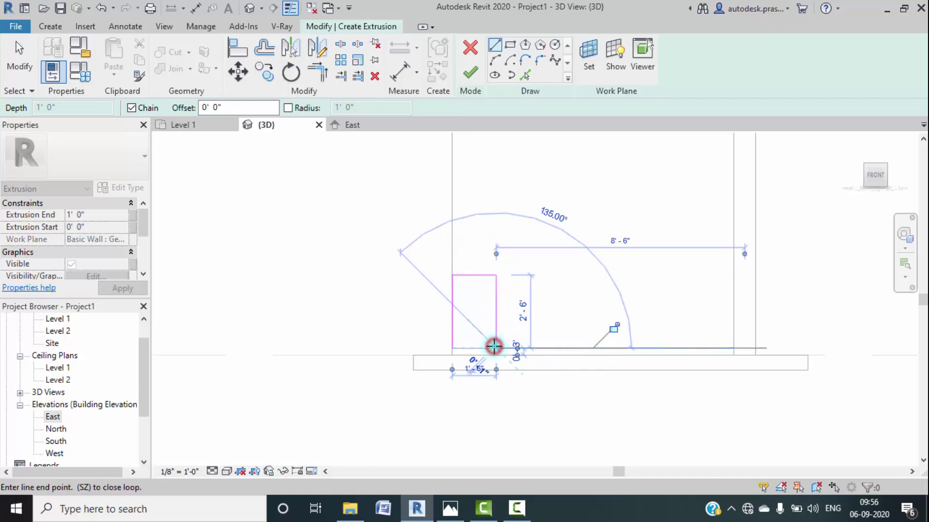
click(453, 346)
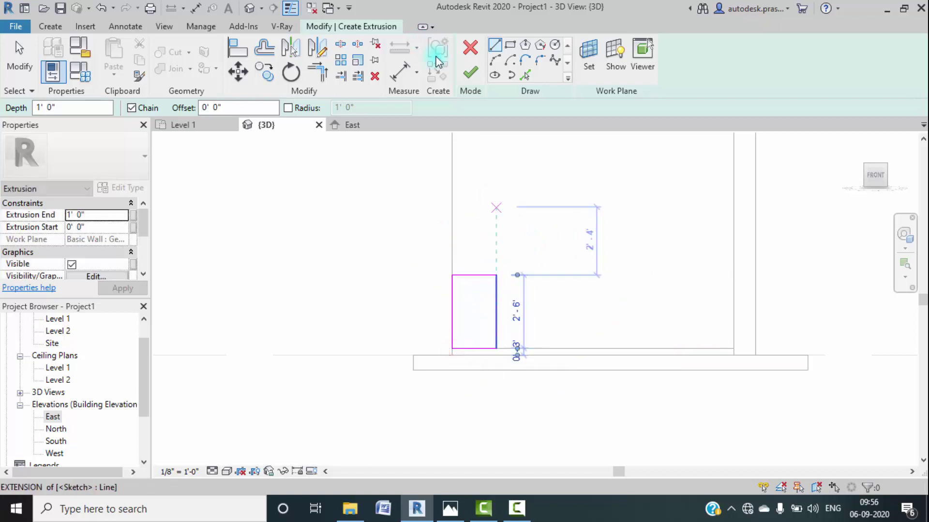
click(468, 70)
Step: Check the tall unit in kitchen.jpeg and stretch the new block's top edge upward to about 4' 6" high
middle_drag(531, 245, 472, 283)
scroll(429, 281, up, 3)
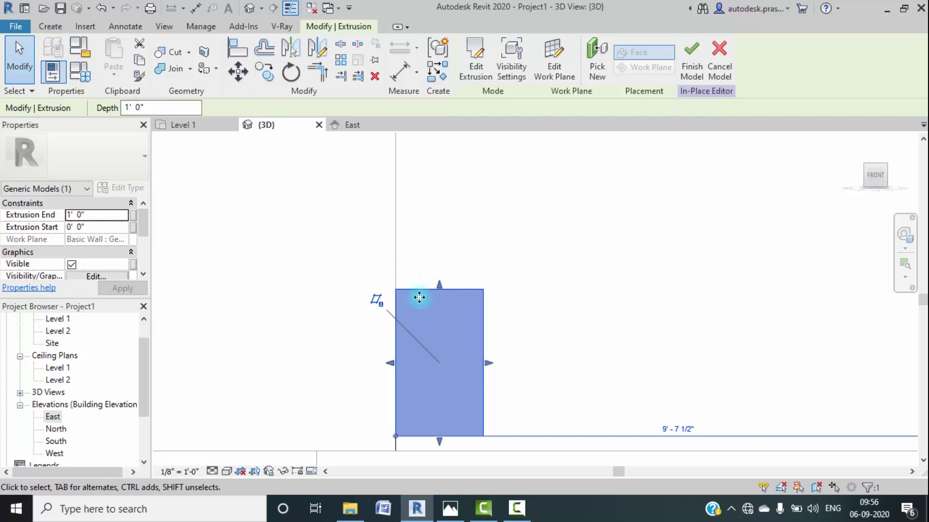
click(449, 508)
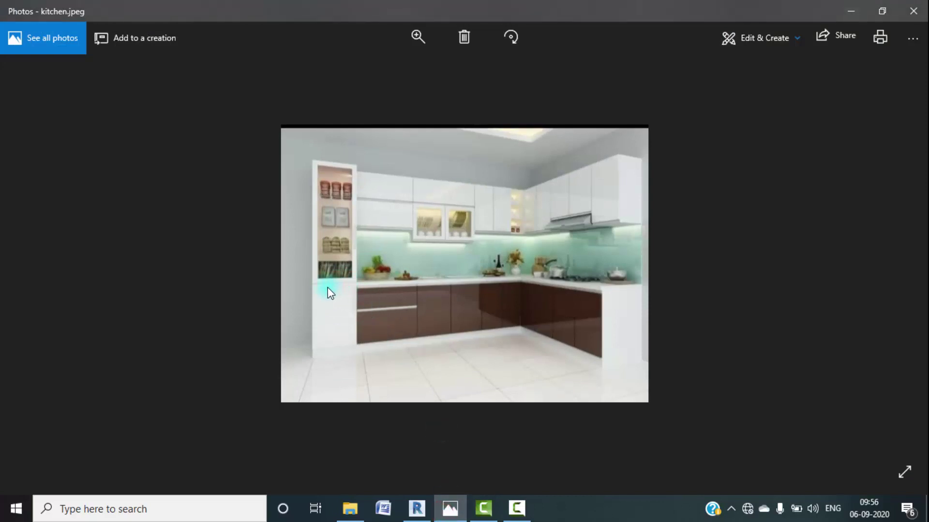
click(849, 11)
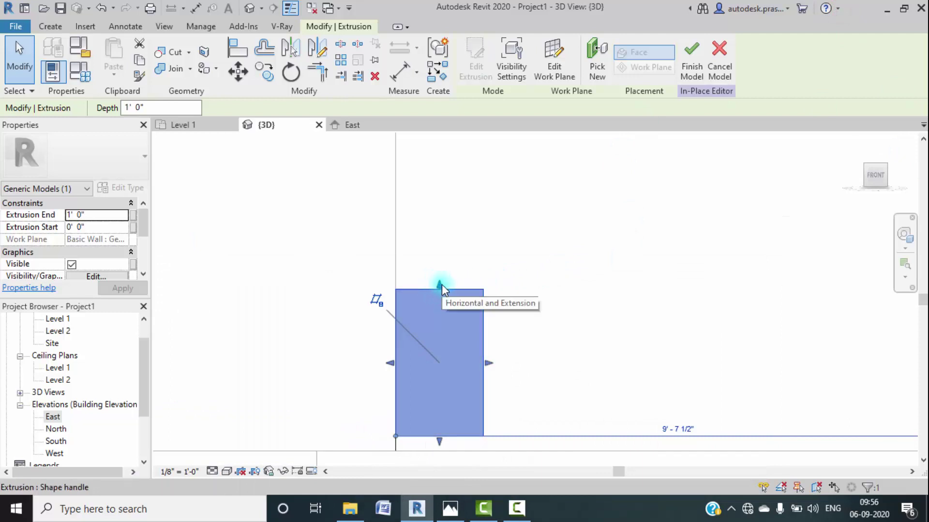
drag(439, 284, 453, 175)
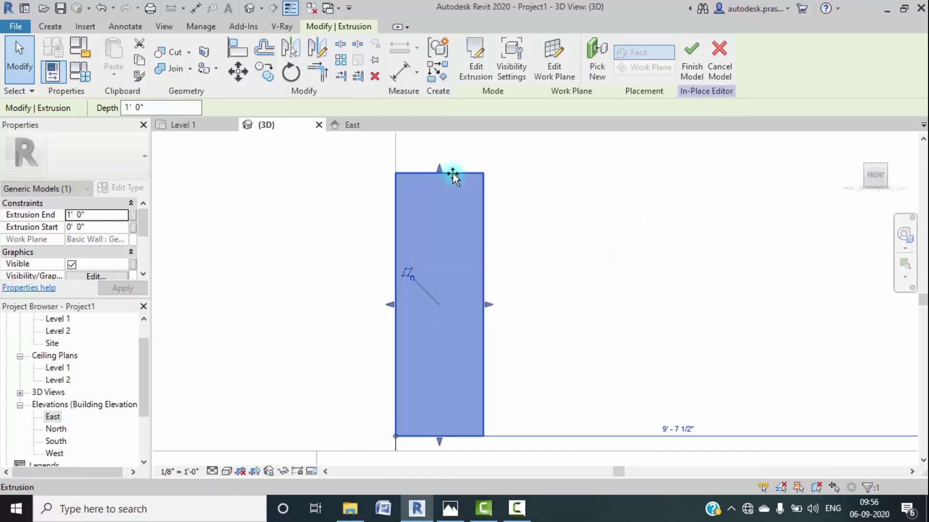
scroll(474, 227, down, 2)
middle_drag(493, 234, 487, 270)
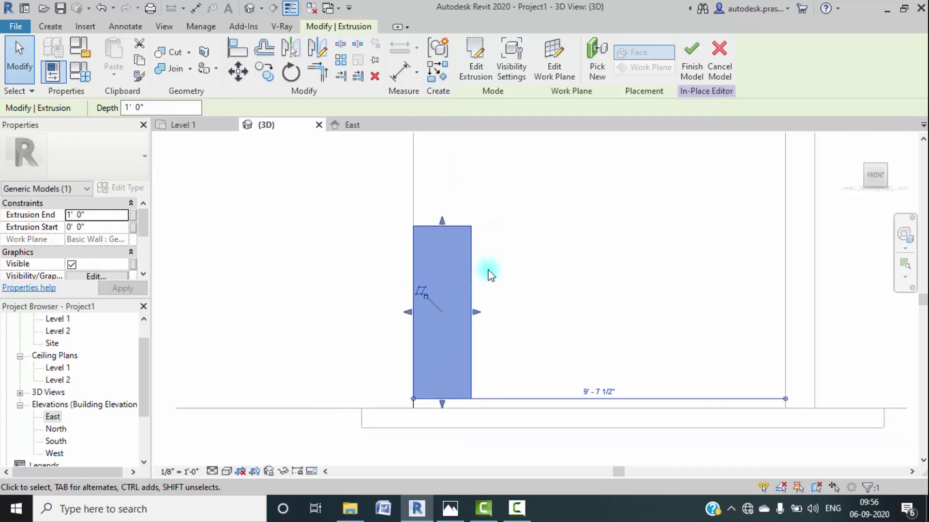
Step: Edit the tall block's extrusion sketch, set its height to 7' 3" and finish the edit
click(484, 73)
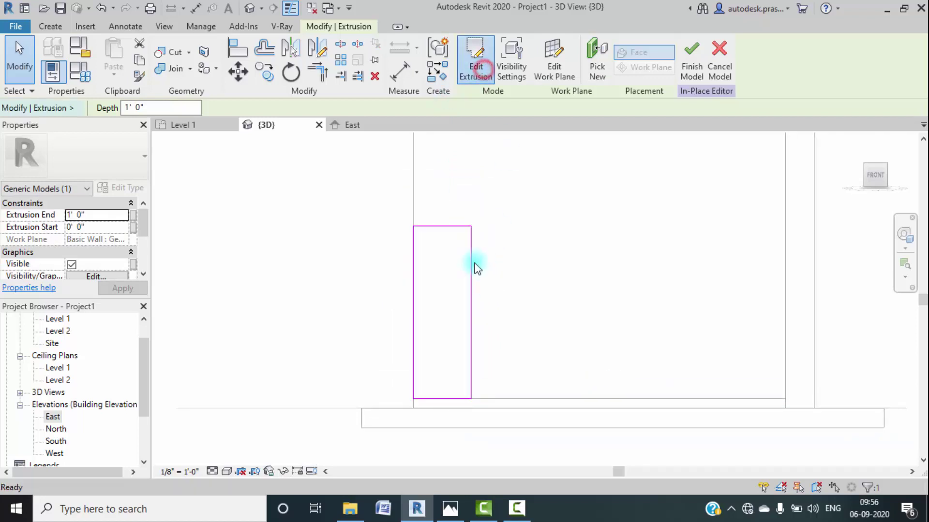
click(413, 244)
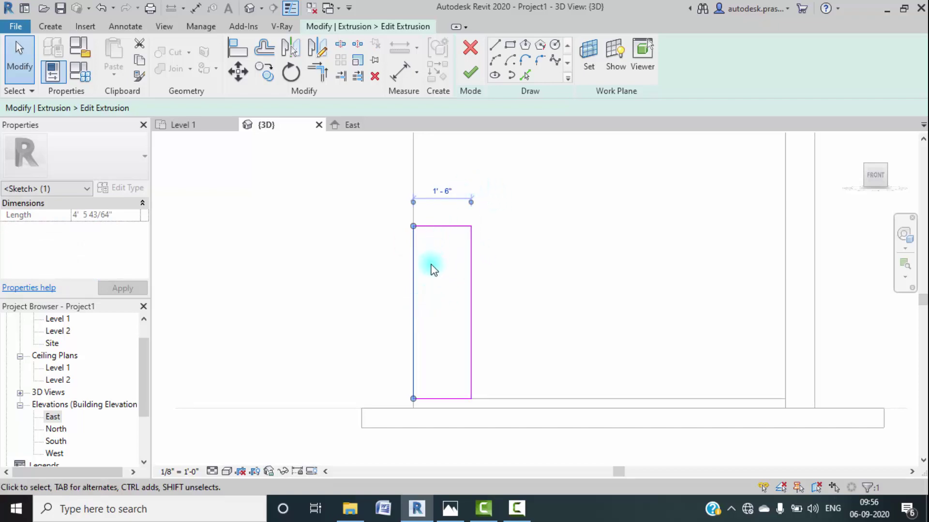
click(455, 398)
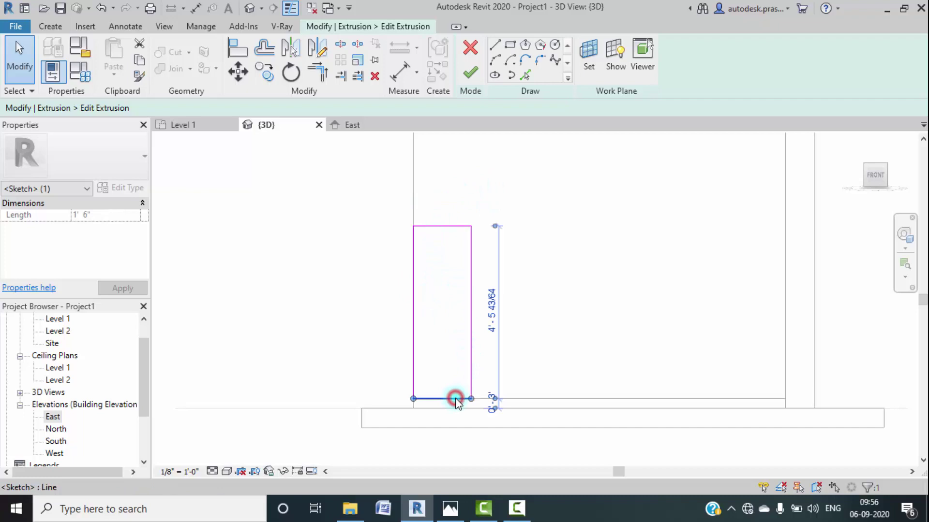
click(448, 227)
click(492, 317)
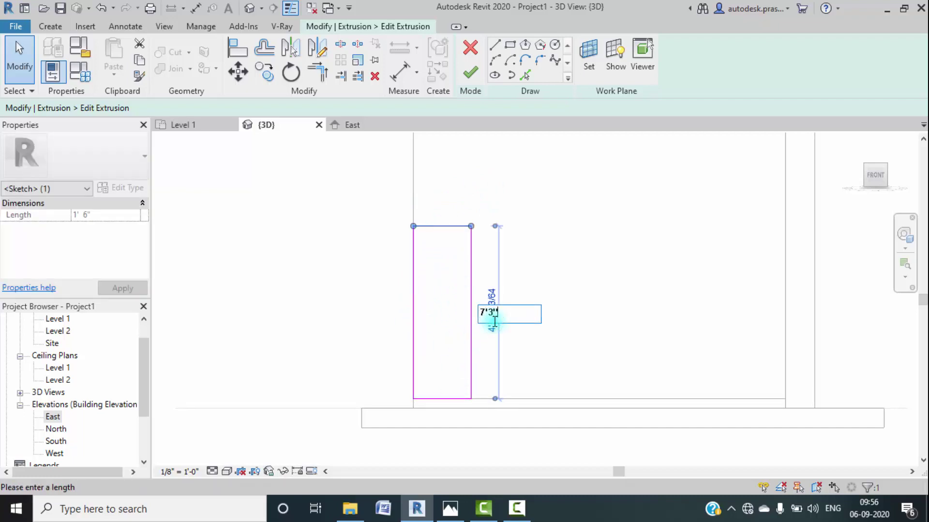
key(Return)
scroll(515, 321, down, 2)
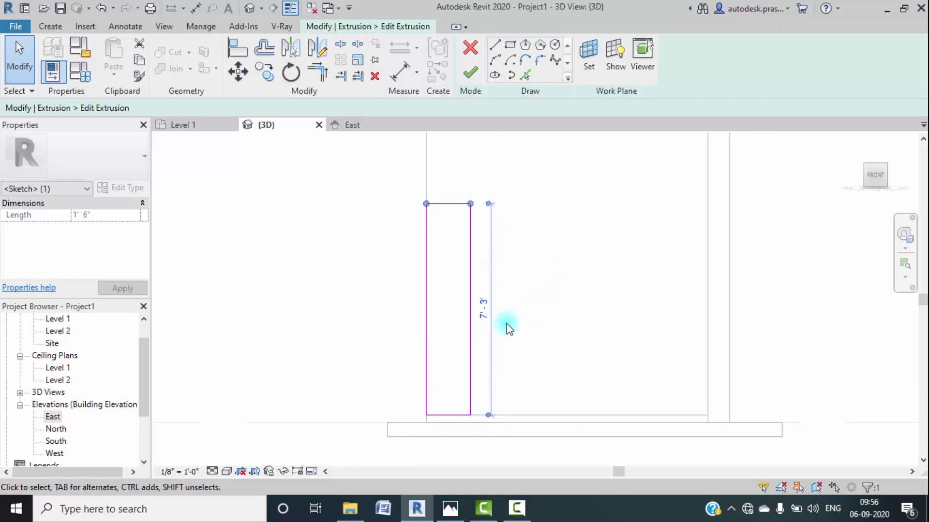
click(373, 256)
click(470, 73)
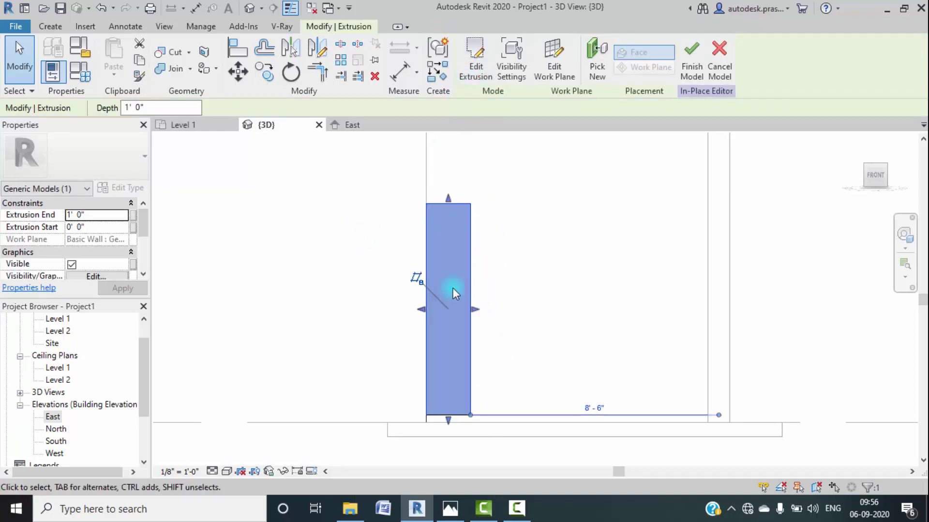
Step: Check the tall unit in kitchen.jpeg and sketch a thin 1' 6" wide void extrusion strip across the tall block, 2' 6" above the plinth
click(451, 509)
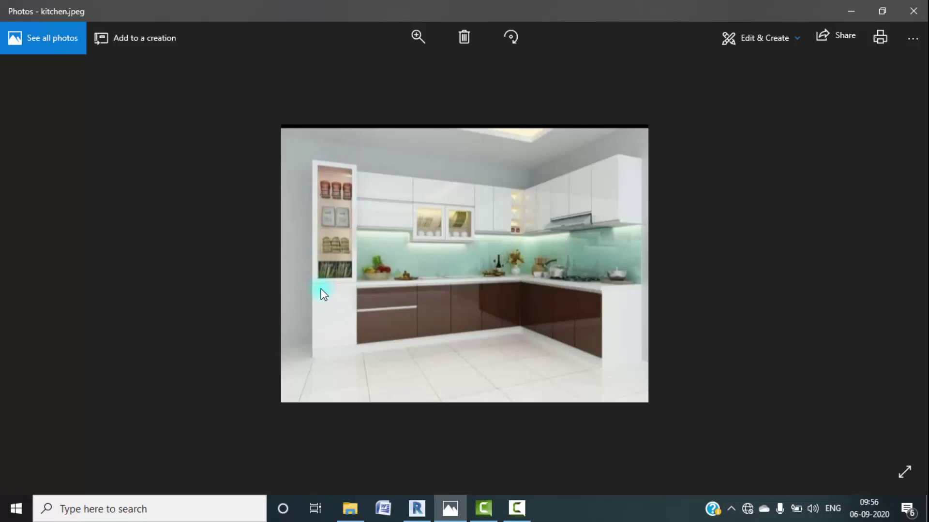
click(846, 11)
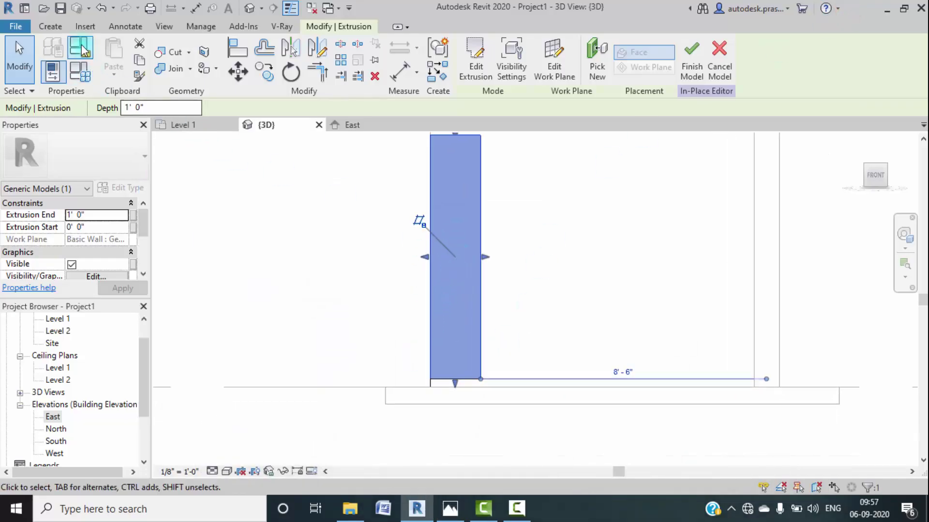
click(49, 27)
click(281, 79)
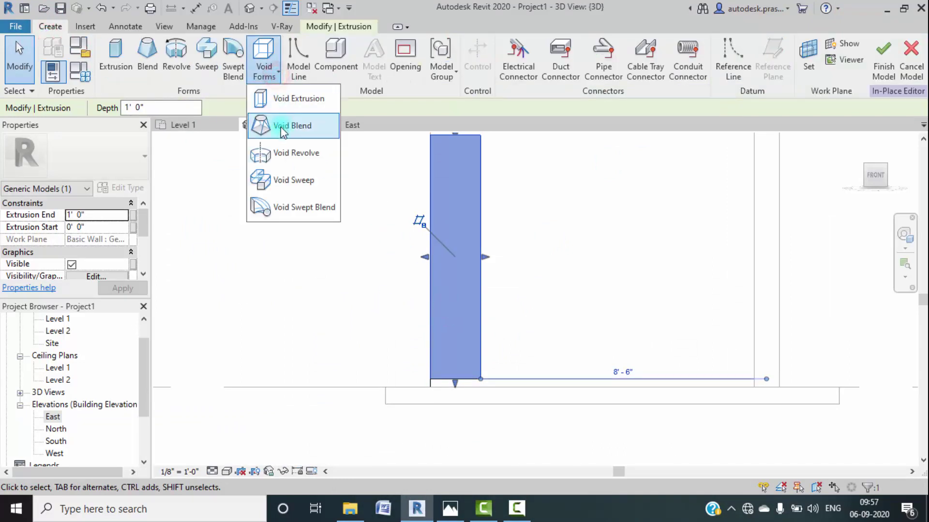
click(293, 99)
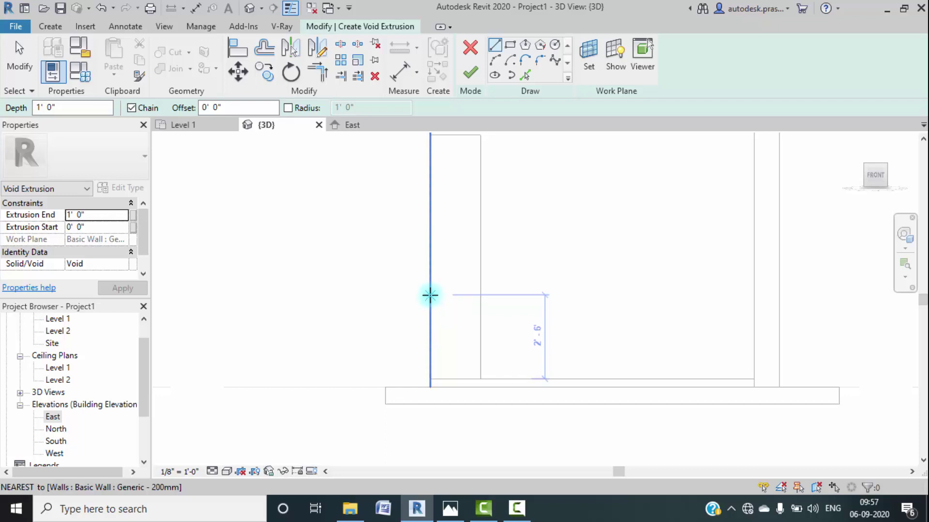
click(430, 295)
click(481, 295)
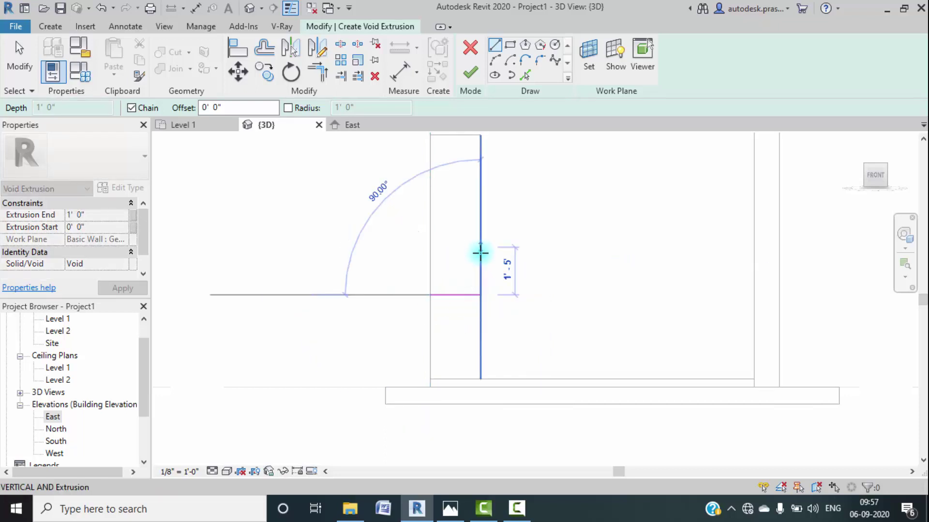
scroll(481, 295, up, 5)
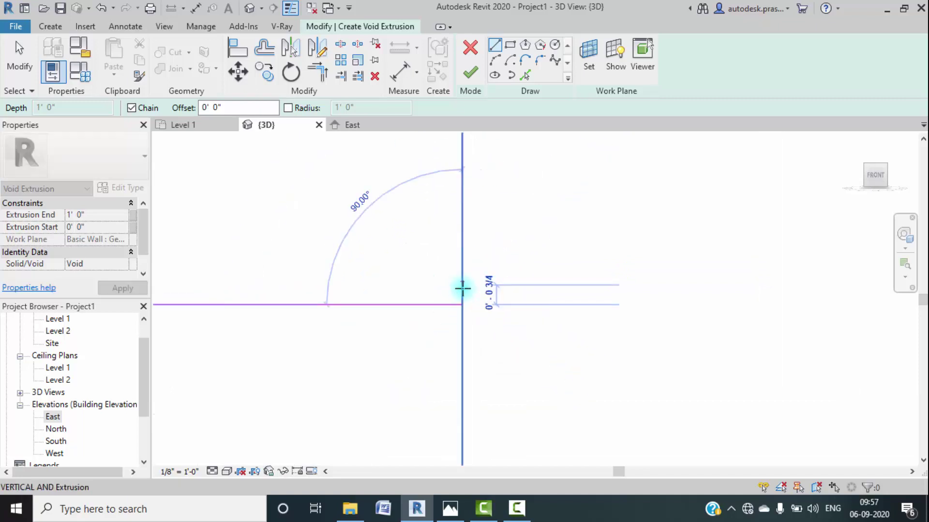
text(0 5)
key(Return)
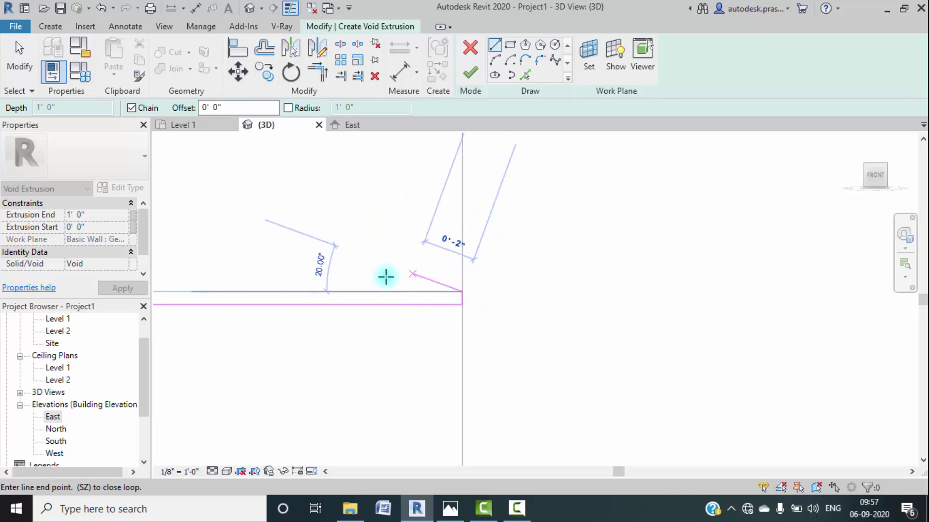
scroll(385, 276, down, 2)
middle_drag(385, 275, 564, 286)
scroll(398, 277, up, 4)
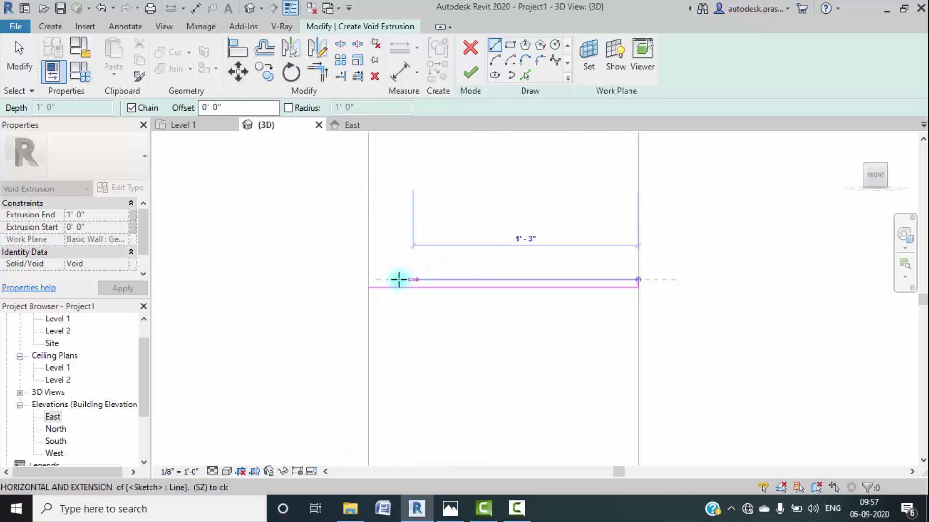
click(357, 283)
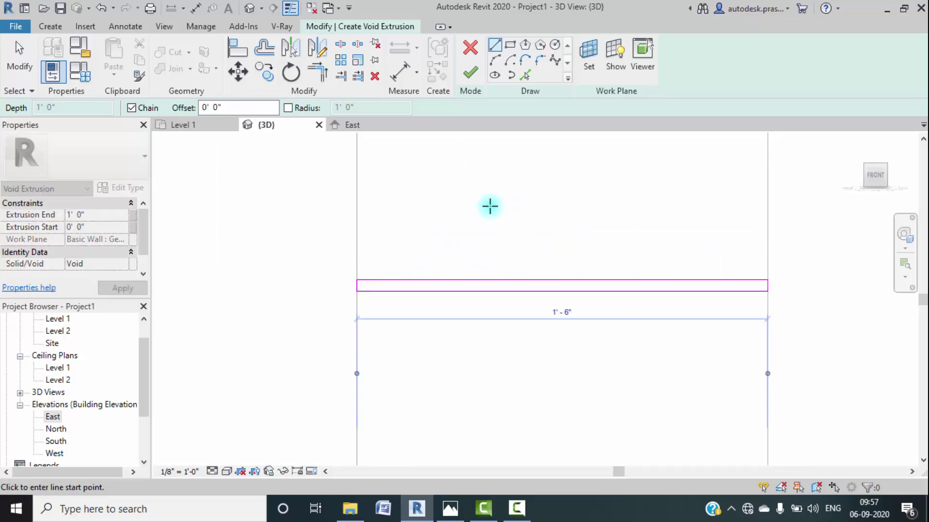
Step: Check the glazed opening in kitchen.jpeg and add sketch lines offset 4" inward from the tall block's sides and top and 4" above the strip
scroll(435, 218, down, 3)
middle_drag(453, 210, 438, 290)
scroll(427, 311, down, 2)
scroll(438, 291, down, 2)
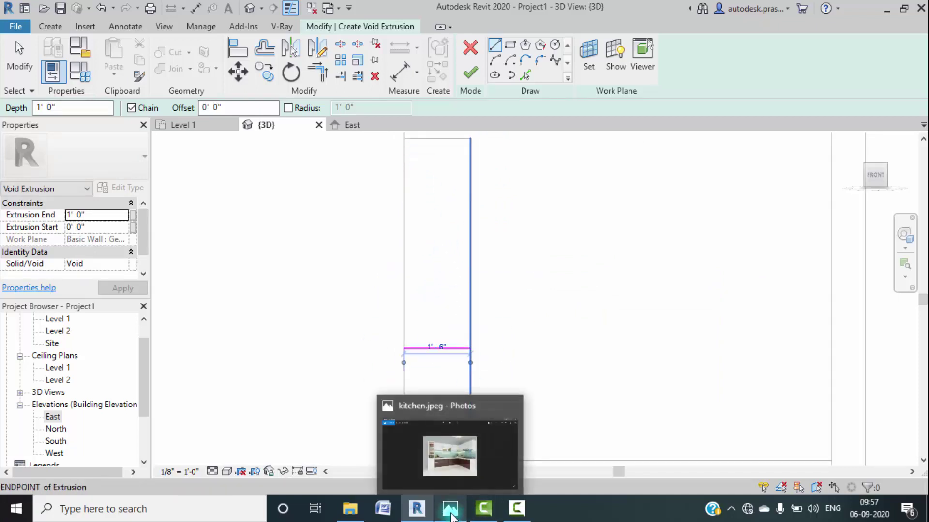
click(450, 509)
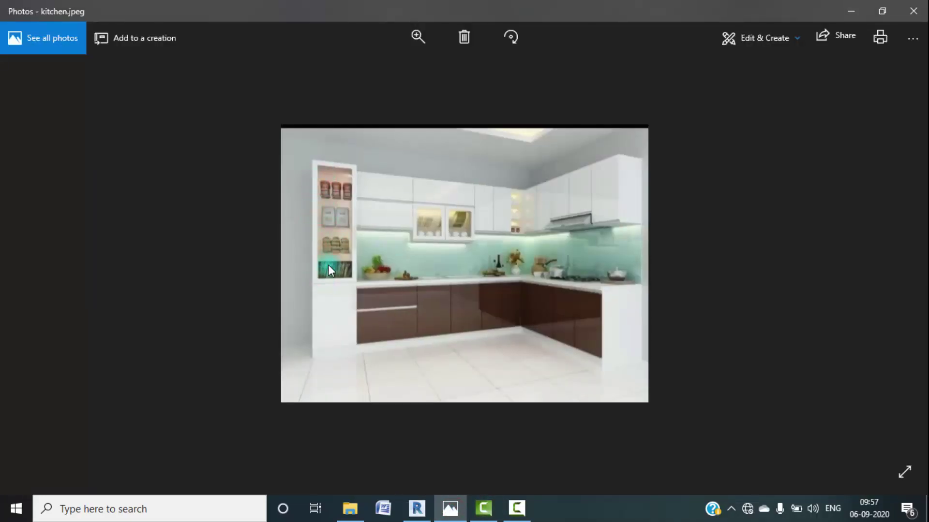
click(844, 19)
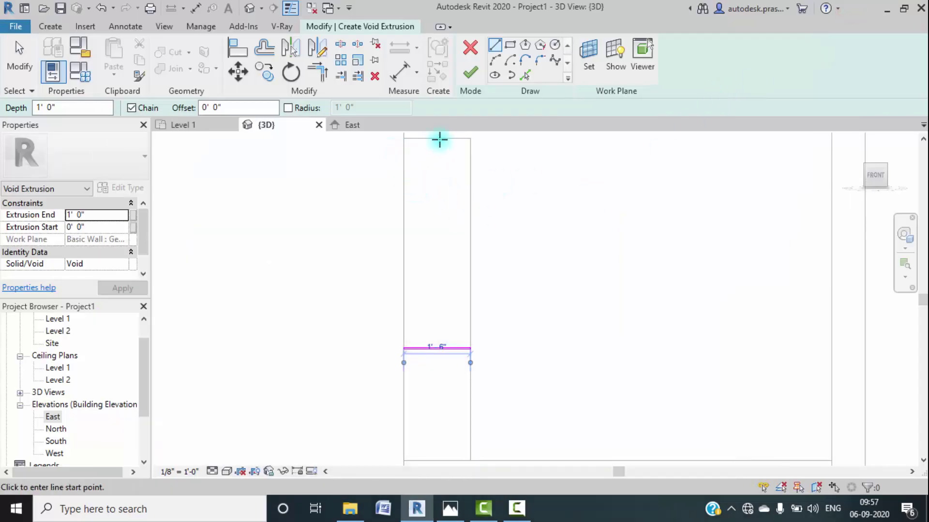
click(528, 75)
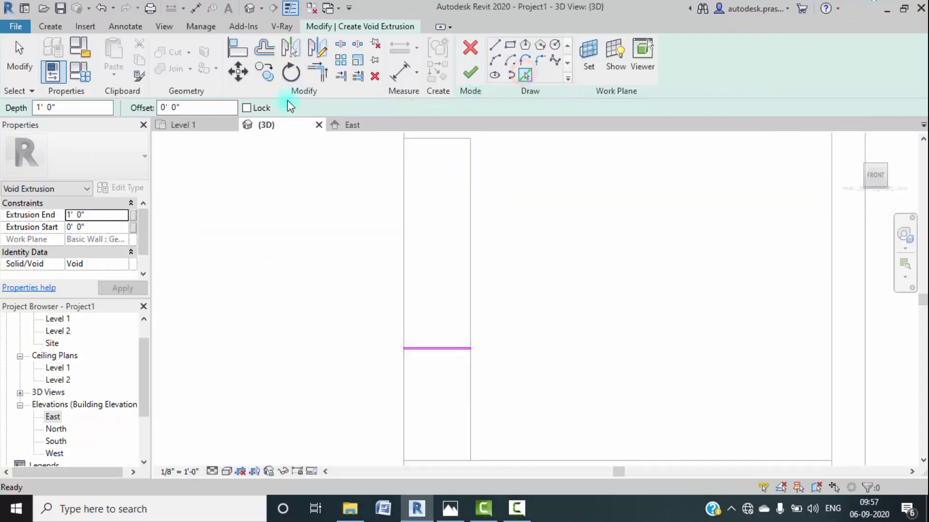
click(201, 108)
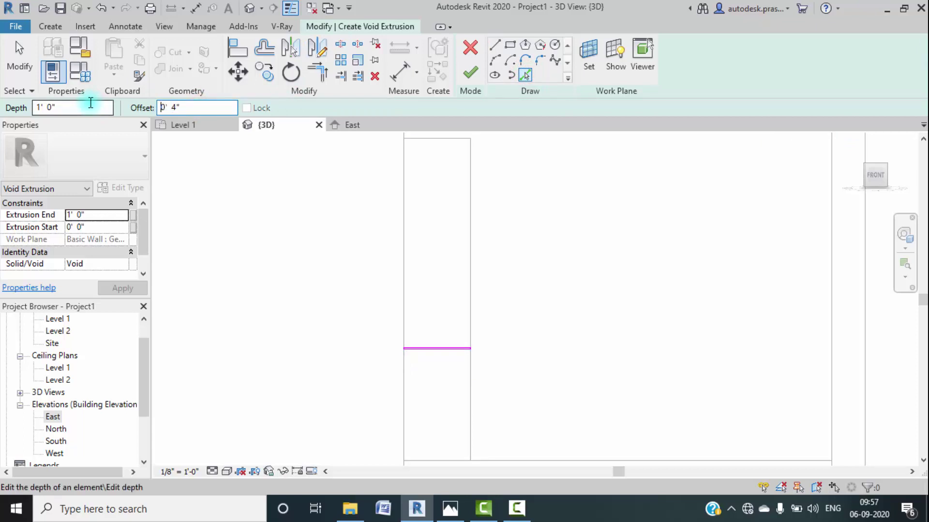
click(405, 220)
click(431, 144)
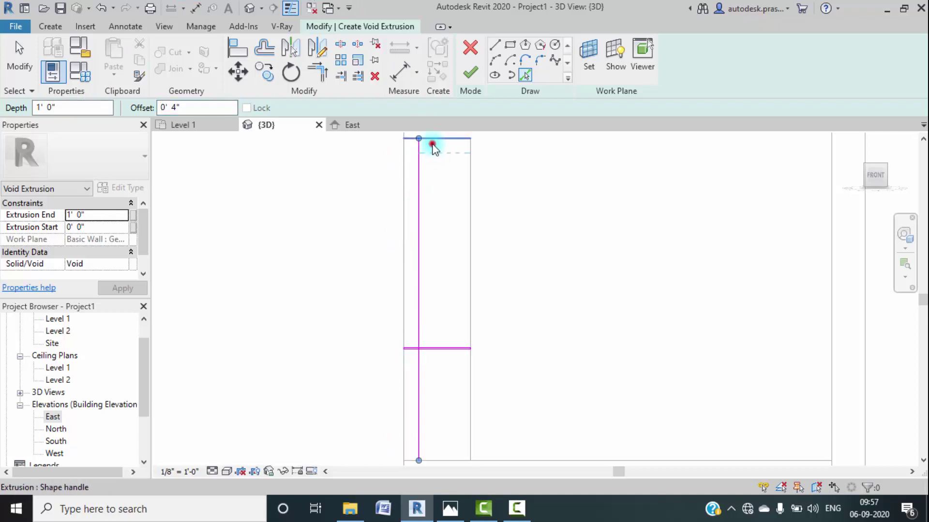
click(464, 208)
click(441, 346)
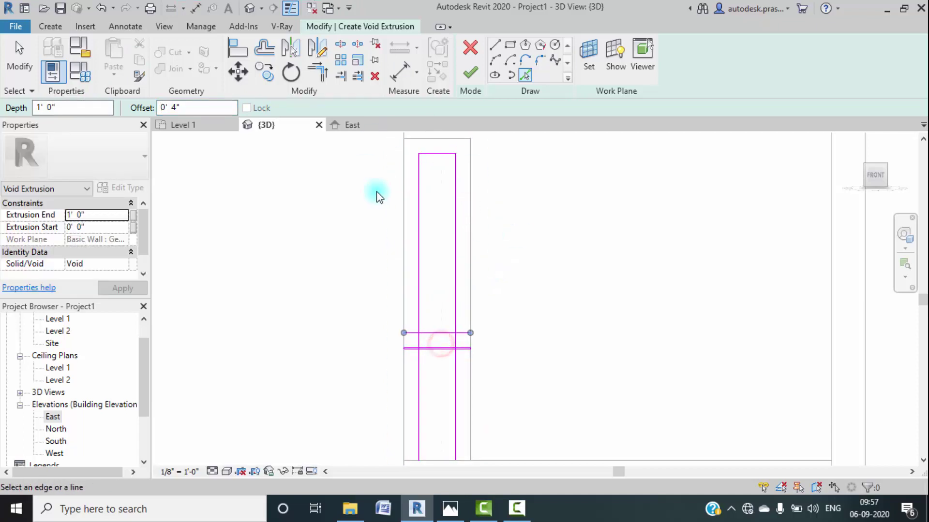
Step: Trim the offset lines into a closed rectangle above the strip and finish the 1' deep void extrusion
middle_drag(460, 301, 447, 271)
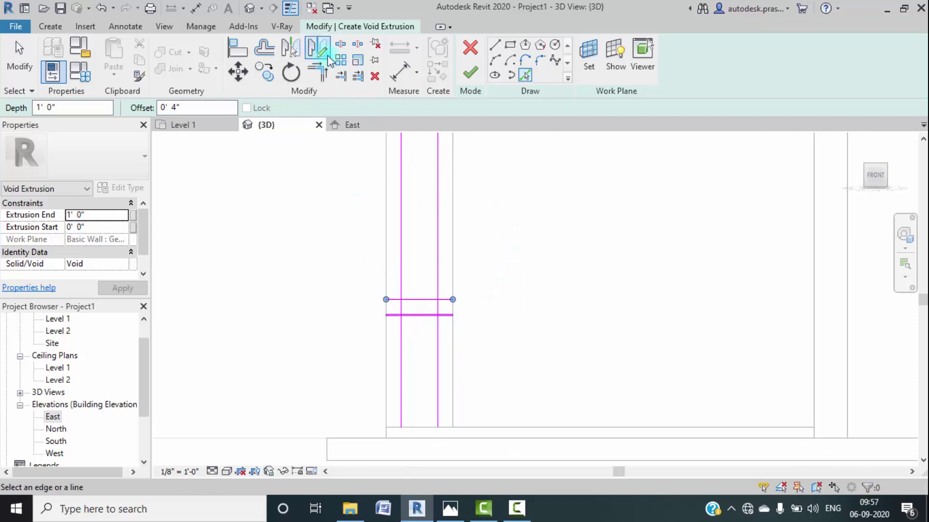
click(317, 72)
click(400, 288)
click(407, 299)
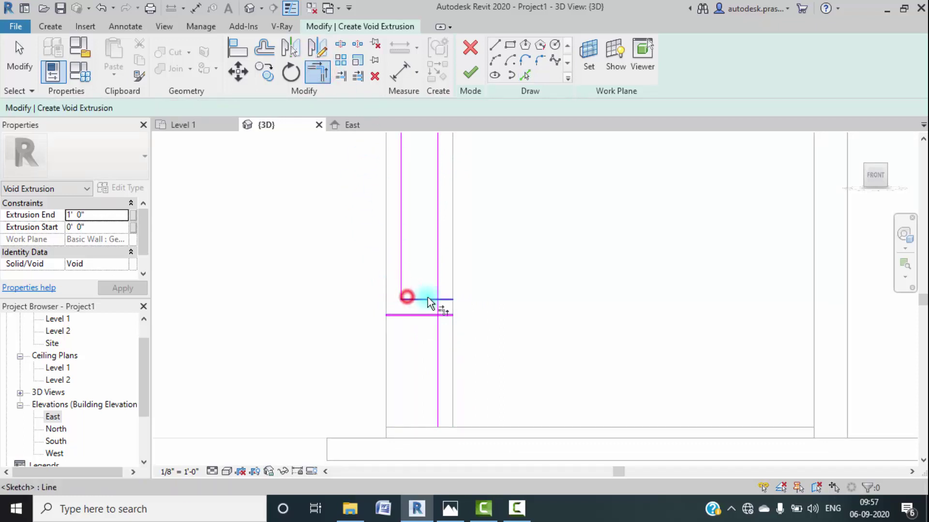
click(429, 298)
click(436, 289)
middle_drag(425, 141, 420, 278)
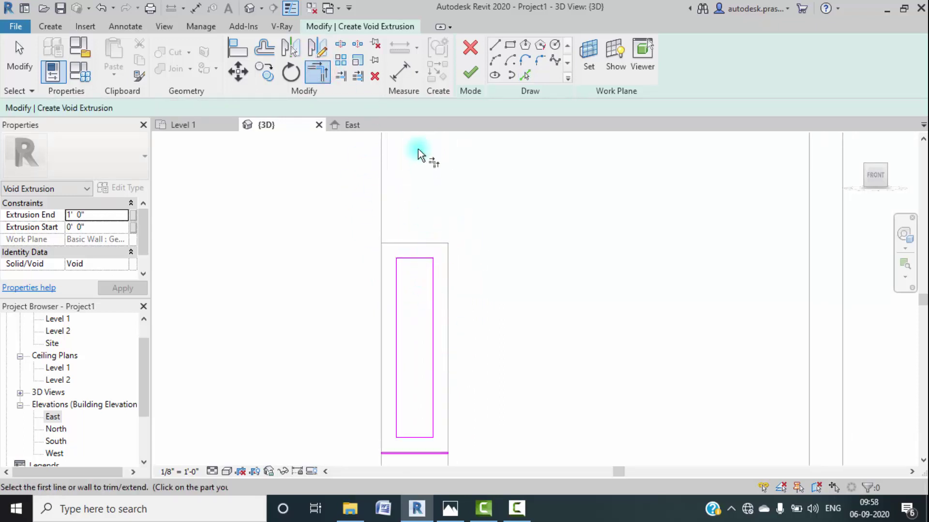
scroll(405, 453, up, 5)
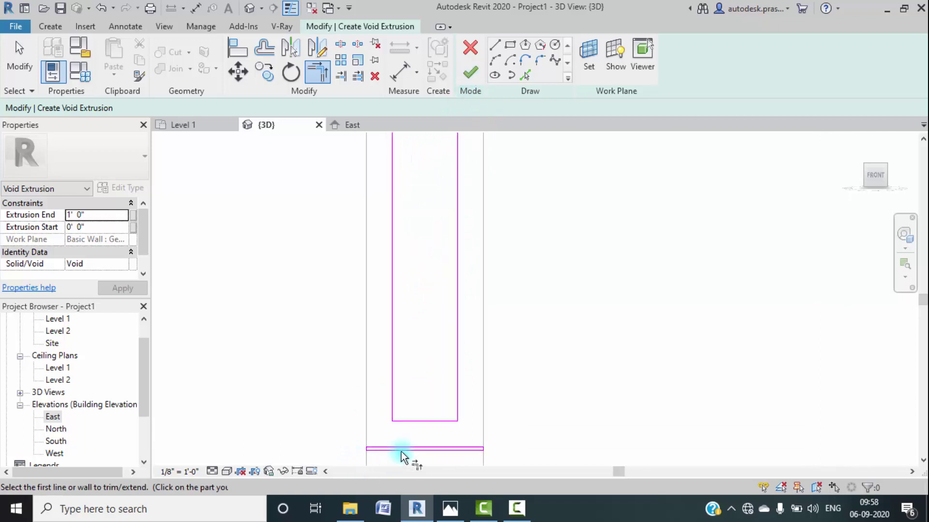
click(469, 72)
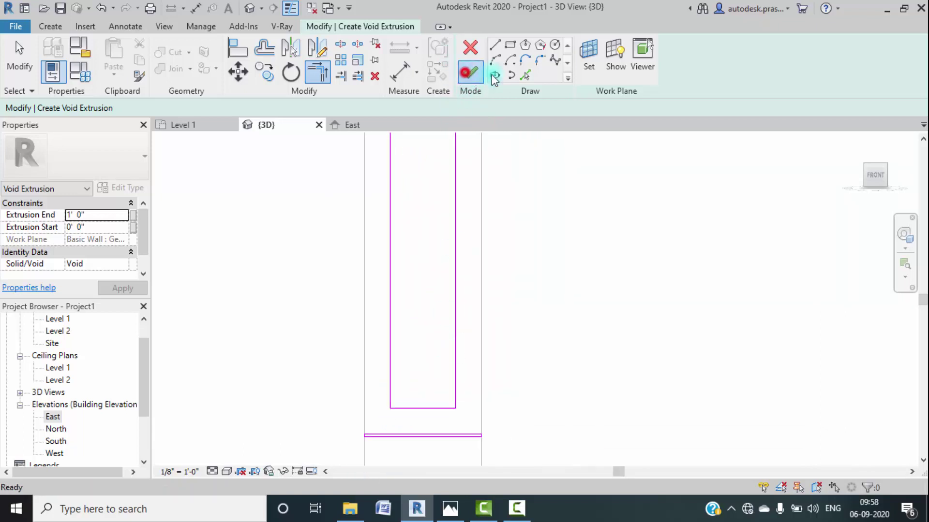
scroll(420, 286, down, 3)
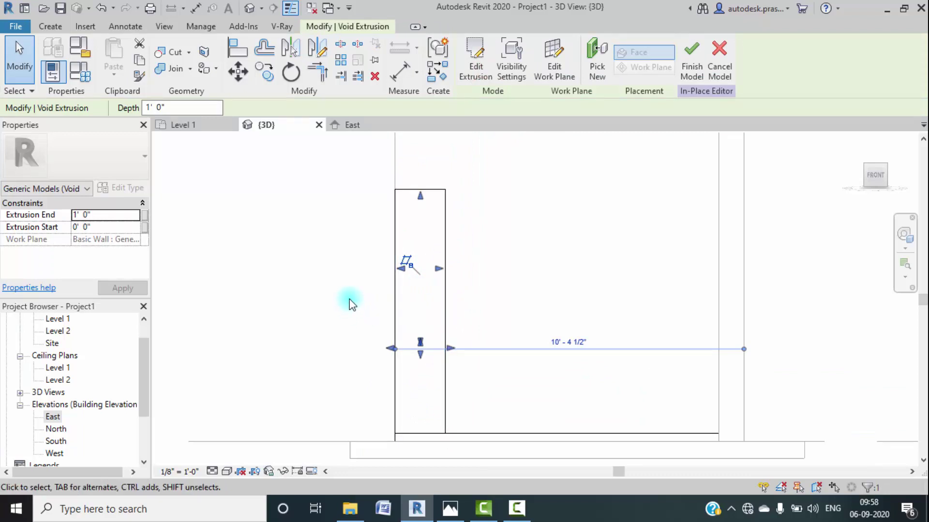
Step: From the left side, stretch the void into the tall block, with Extrusion Start at -1' 0" and Extrusion End at about -0' 1 3/4"
middle_drag(349, 298, 393, 249)
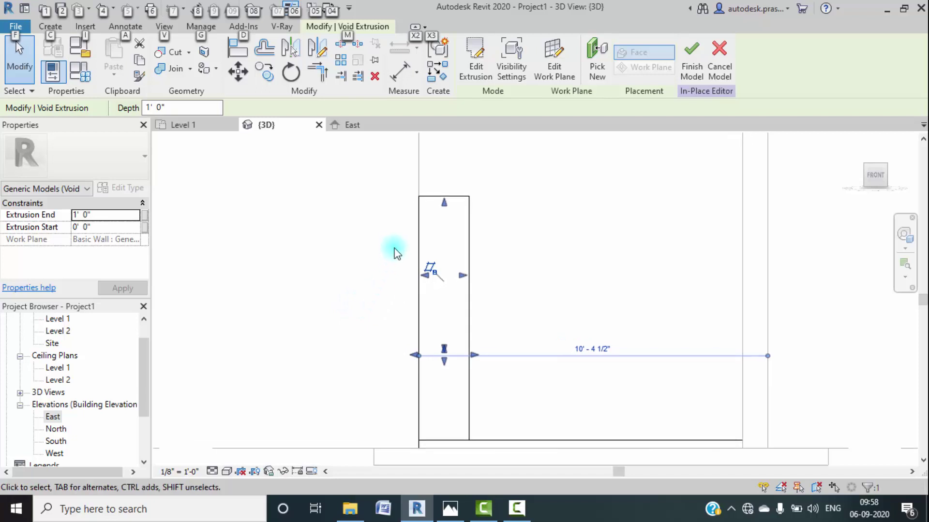
key(alt)
click(334, 236)
shift+middle_drag(332, 239, 363, 265)
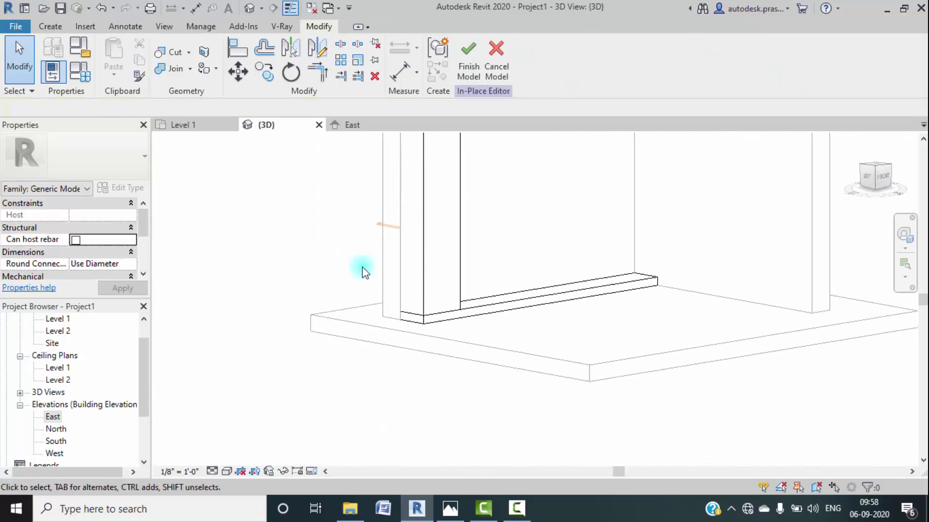
click(385, 224)
click(865, 177)
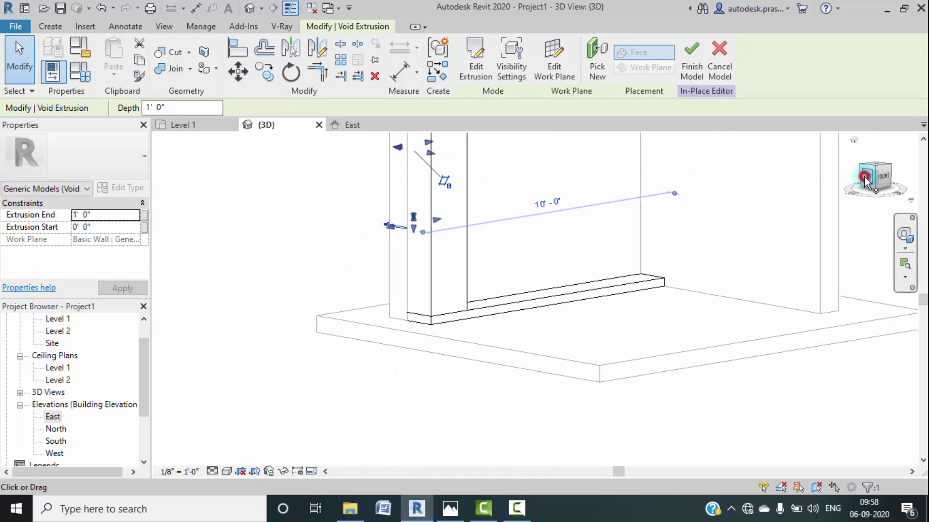
middle_drag(614, 305, 536, 237)
drag(506, 231, 572, 234)
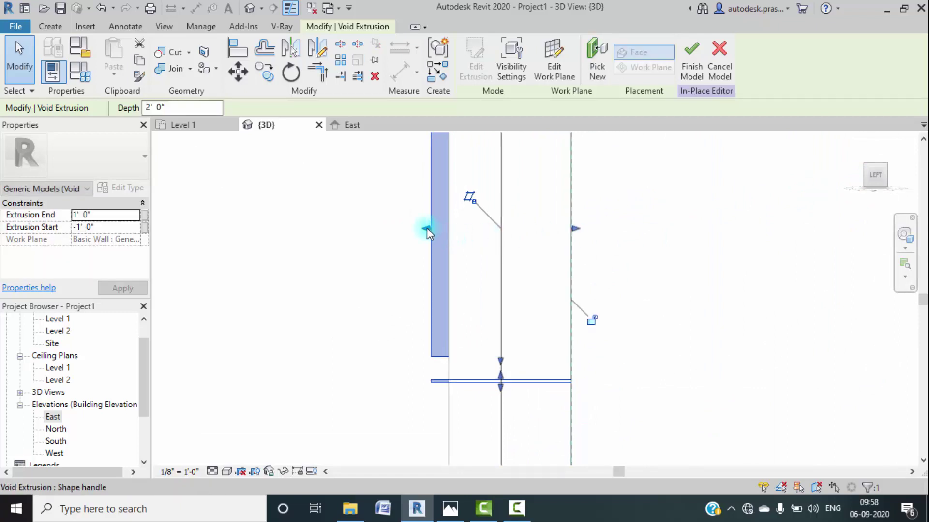
drag(426, 228, 525, 245)
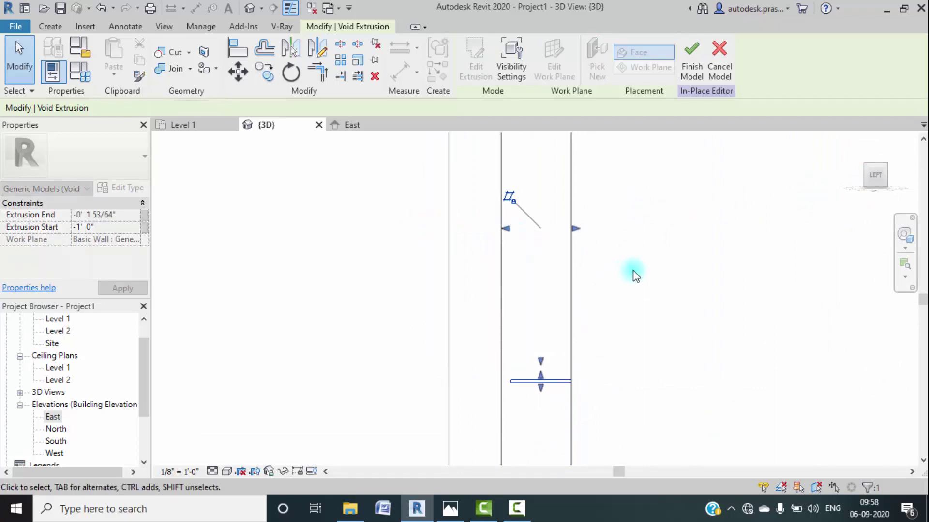
click(636, 268)
Step: Inspect the cut, delete the thin strip below the opening from the void extrusion's sketch and finish the edit
middle_drag(676, 259, 477, 303)
scroll(478, 305, down, 3)
scroll(438, 361, up, 5)
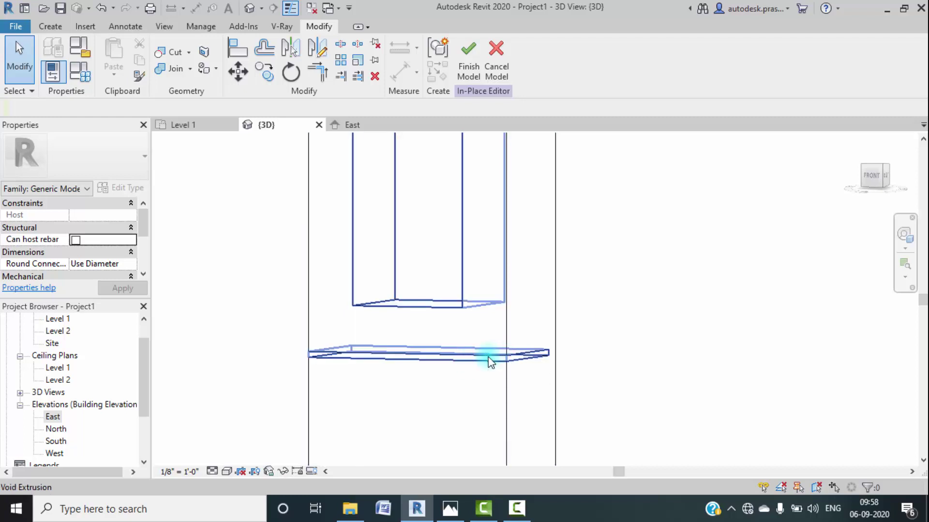
scroll(497, 362, down, 5)
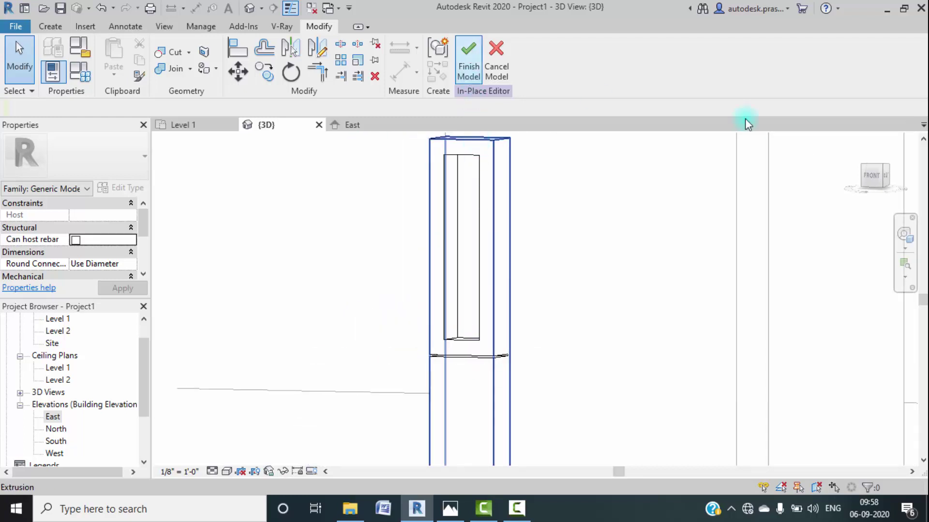
click(865, 180)
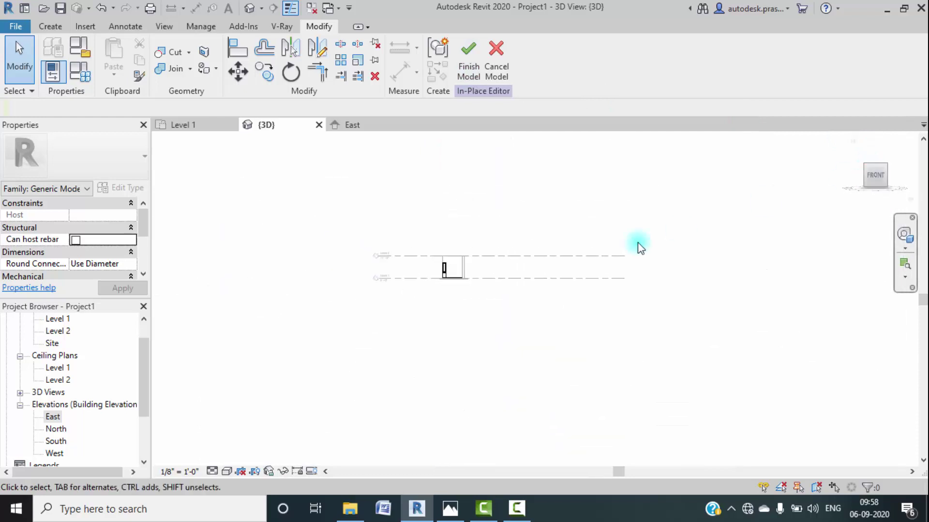
scroll(479, 317, up, 5)
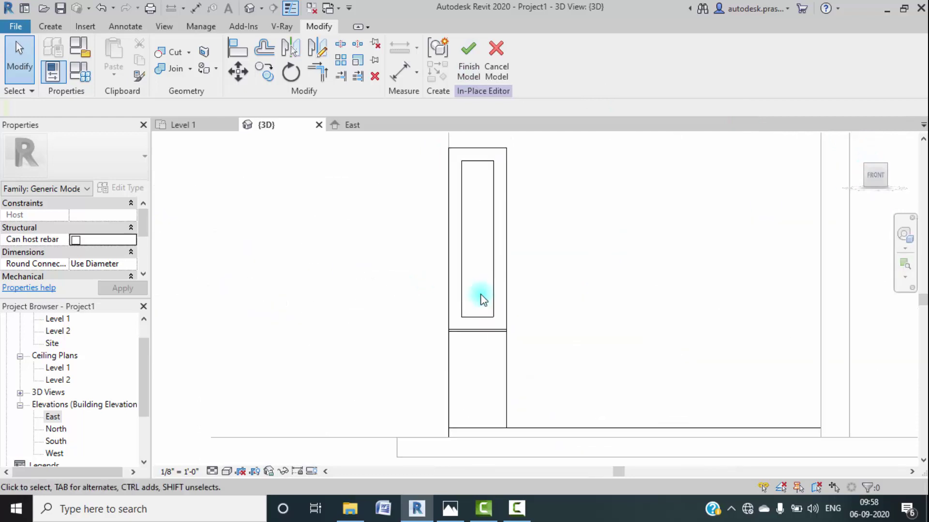
click(483, 315)
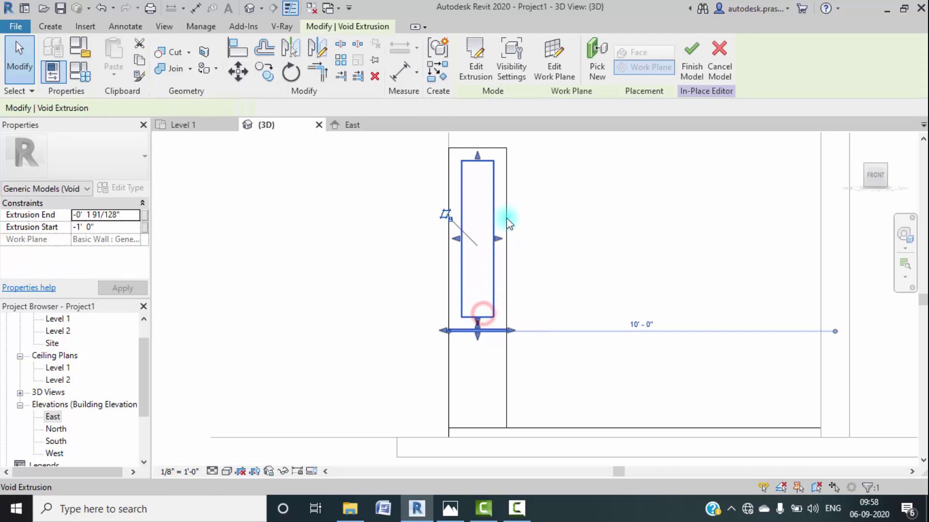
click(486, 73)
scroll(482, 331, up, 2)
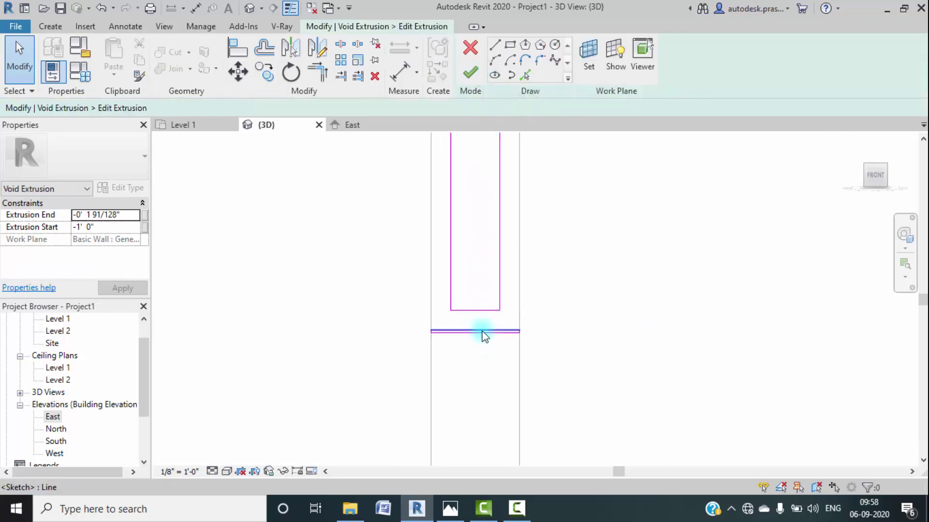
mouse_move(549, 339)
mouse_down()
mouse_move(464, 317)
mouse_move(376, 316)
mouse_up()
click(376, 315)
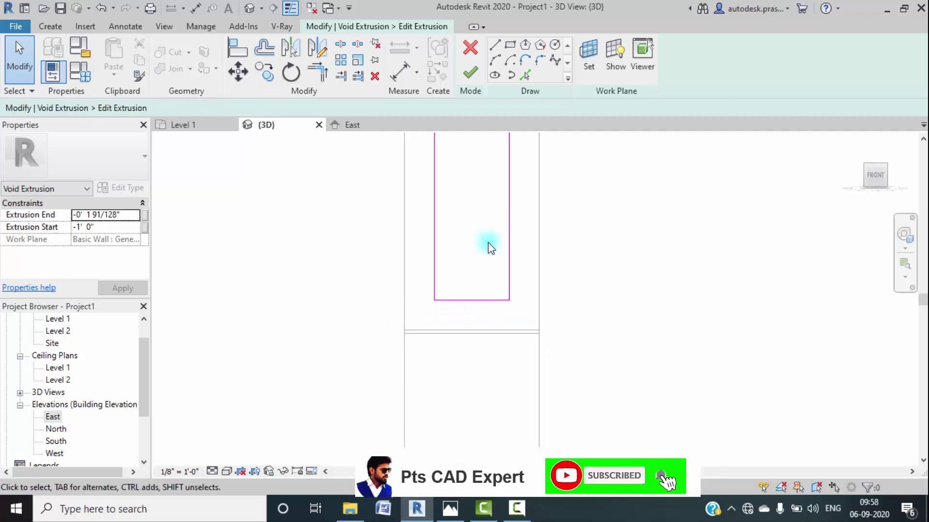
click(470, 72)
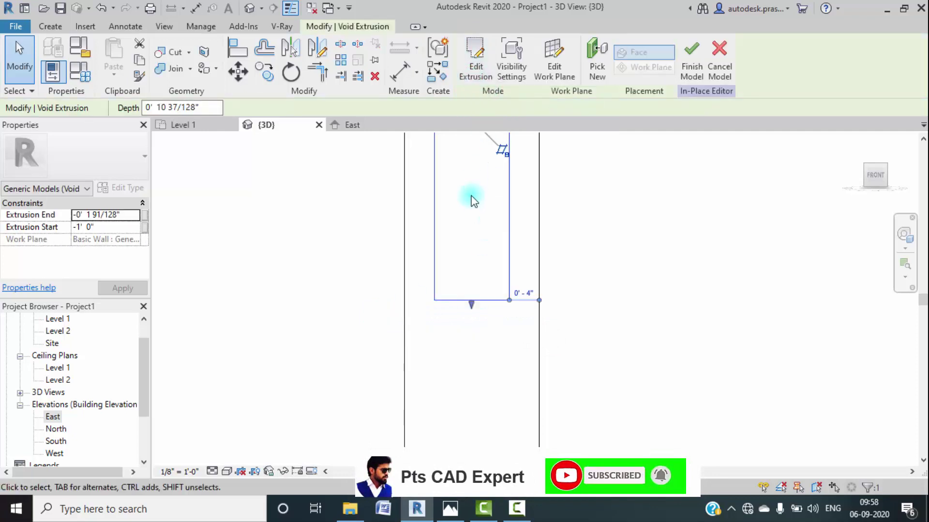
Step: Display the 3D view in the Realistic style and inspect the tall block's opening at an angle and from the front
scroll(474, 203, down, 3)
shift+middle_drag(357, 231, 399, 286)
click(346, 220)
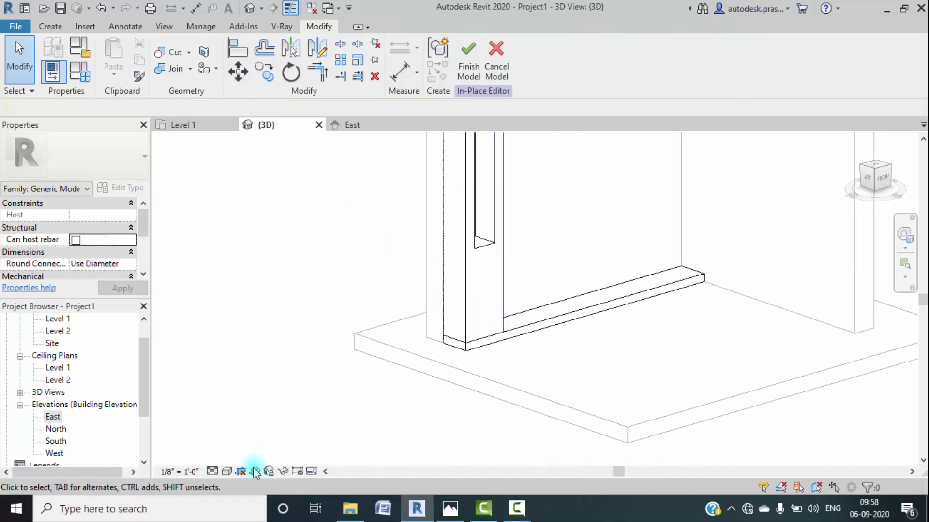
click(212, 472)
click(240, 445)
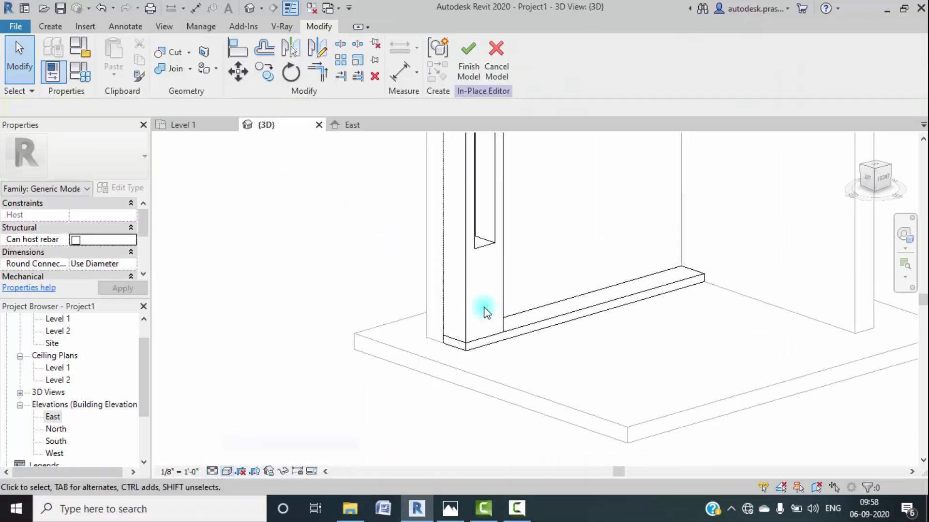
shift+middle_drag(509, 311, 478, 264)
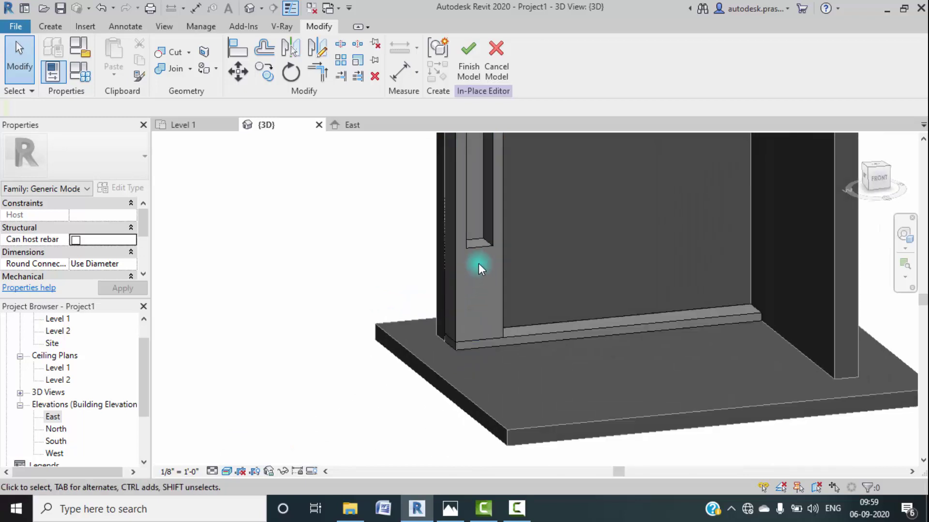
click(878, 182)
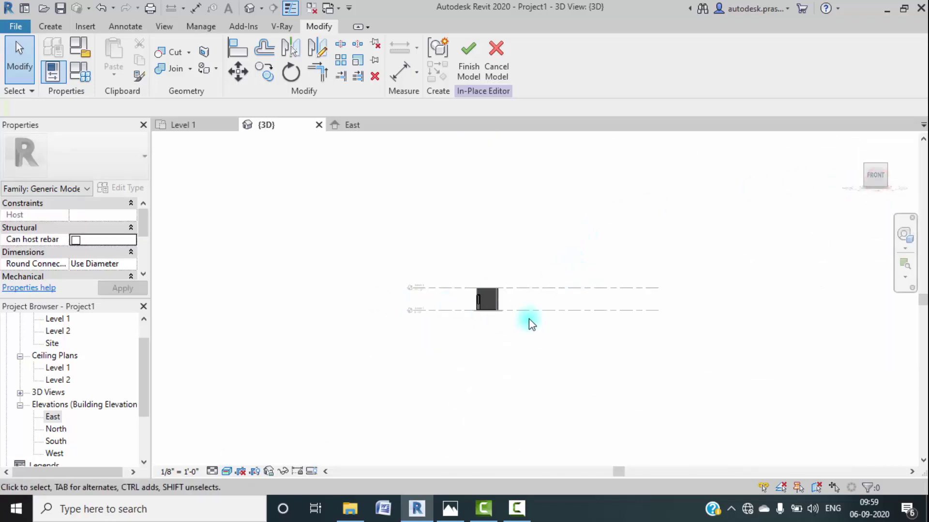
scroll(425, 290, up, 8)
middle_drag(484, 311, 490, 310)
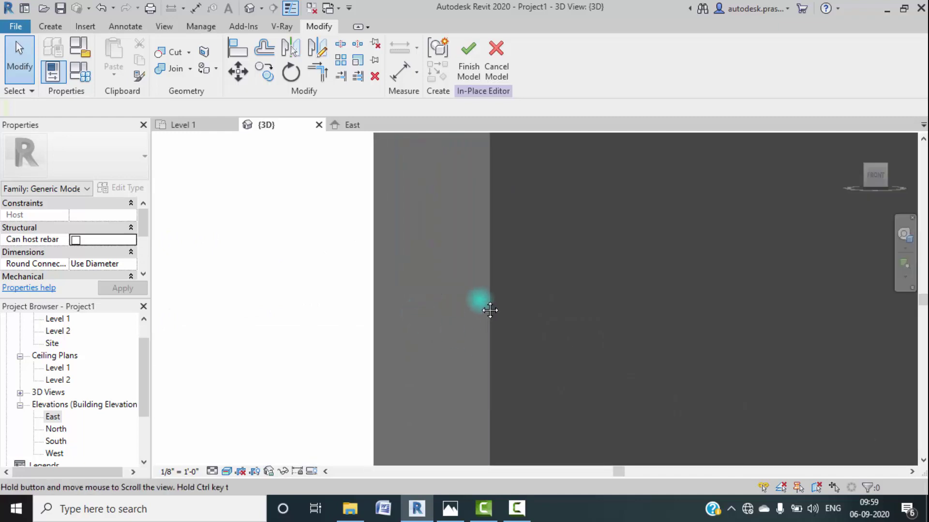
Step: Finish the in-place model and reopen the tall block for in-place editing
click(476, 60)
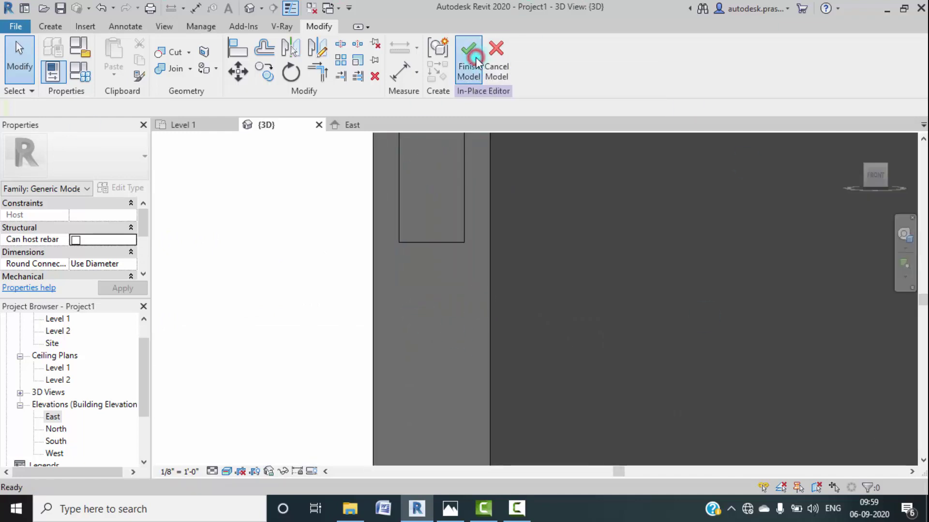
click(445, 243)
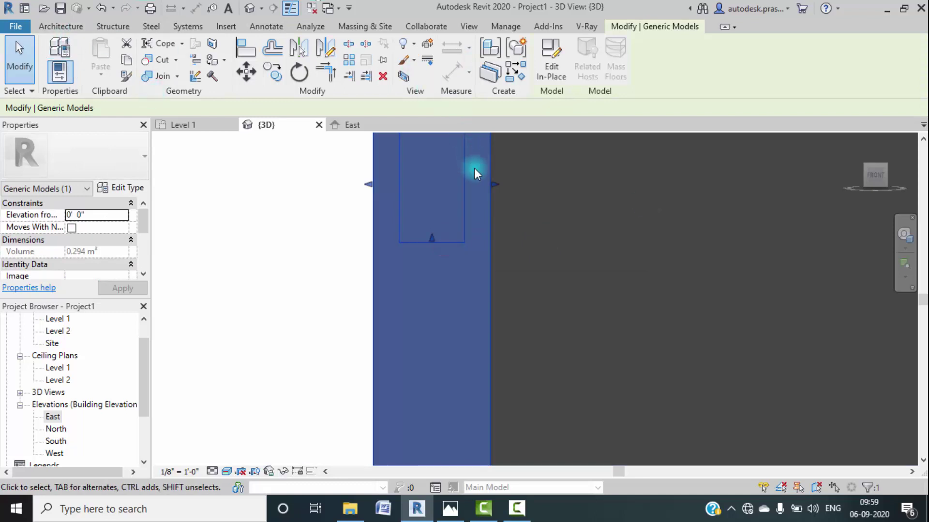
click(551, 86)
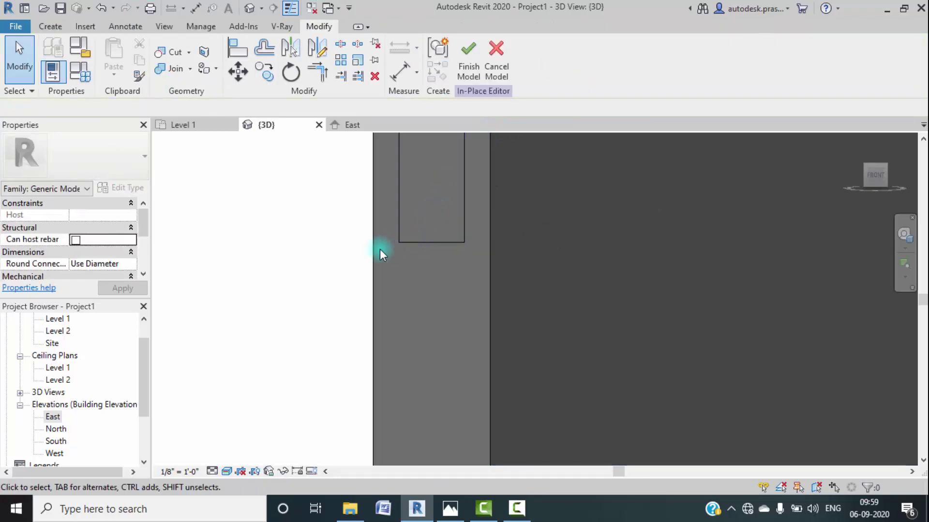
Step: Start a void extrusion sketch on the tall block and set the 3D view to Hidden Line
click(375, 259)
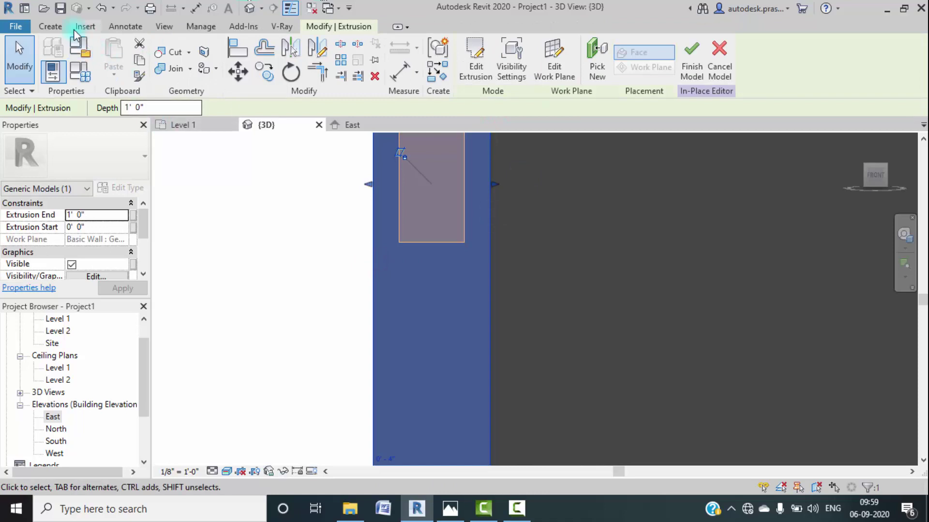
click(53, 27)
click(262, 77)
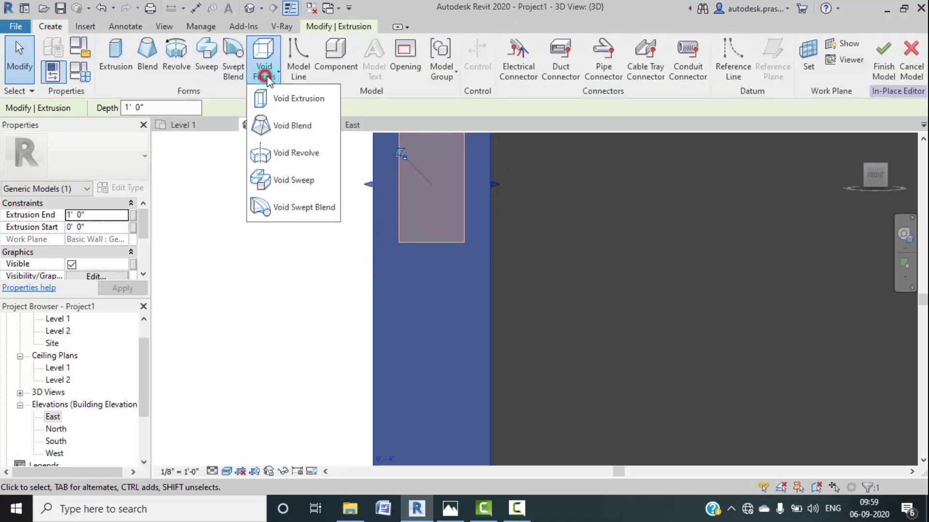
click(290, 106)
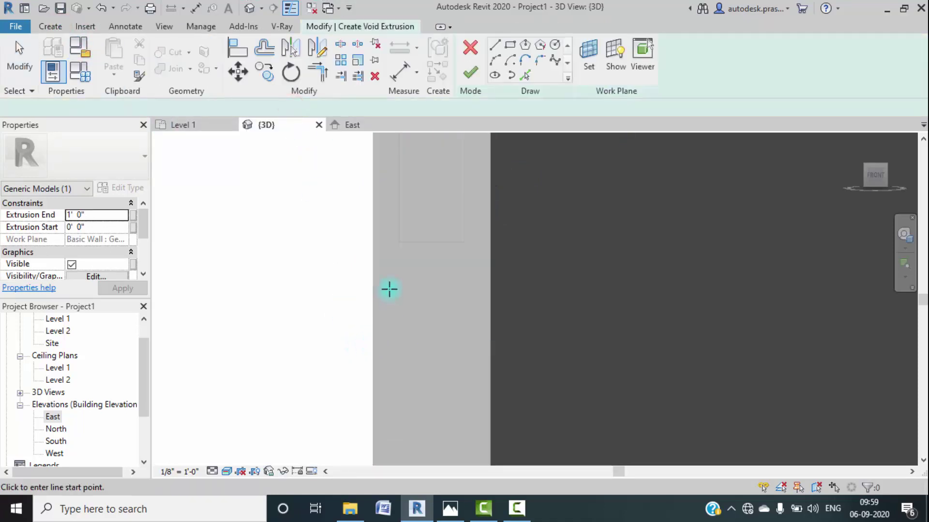
scroll(387, 289, down, 2)
click(227, 472)
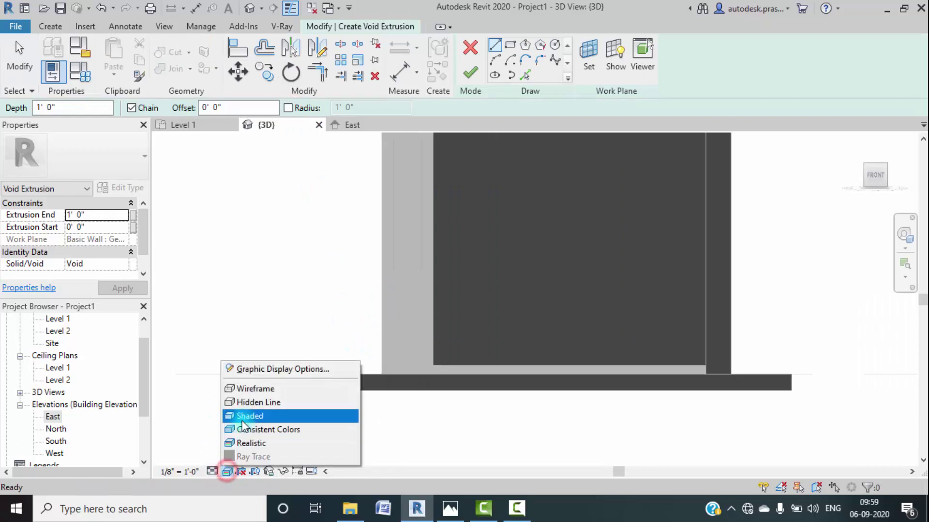
click(243, 403)
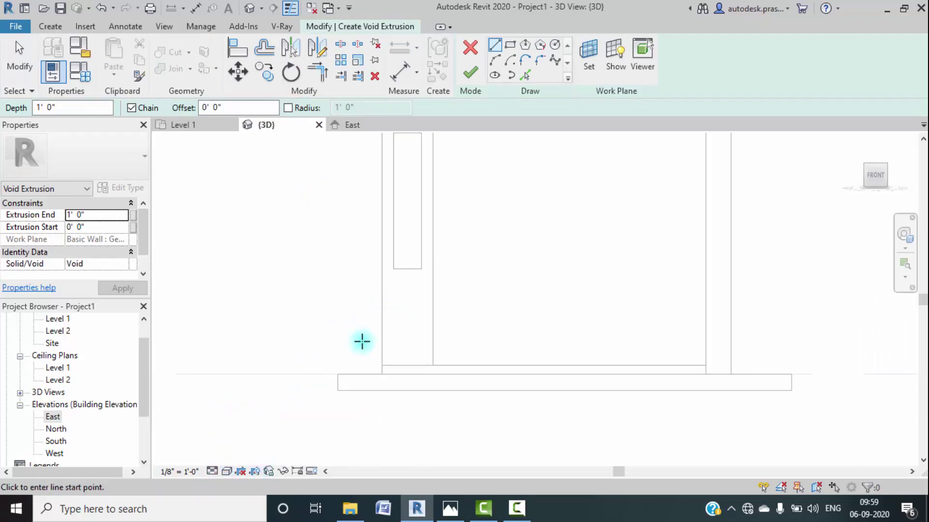
Step: Sketch a horizontal line across the tall block just below the opening and add a parallel copy offset 1/2"
scroll(362, 342, up, 2)
click(389, 377)
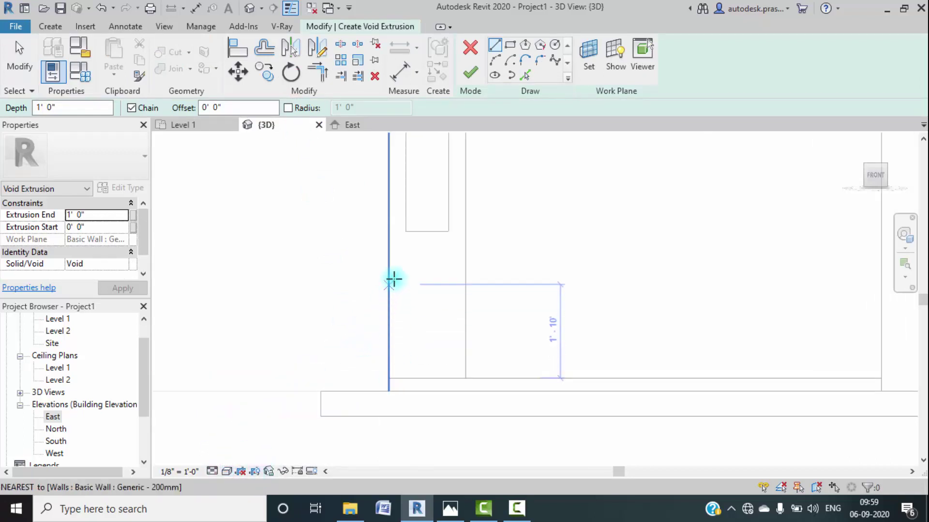
click(390, 251)
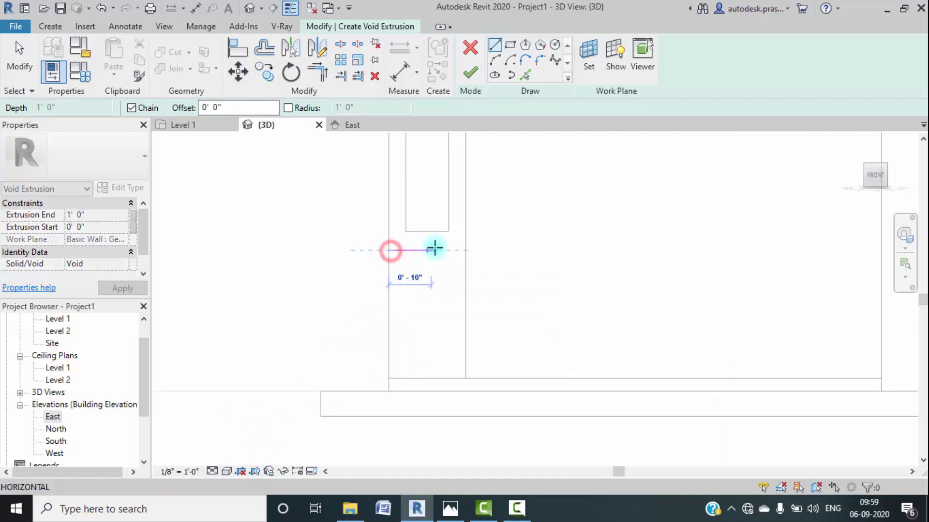
click(462, 251)
text(0)
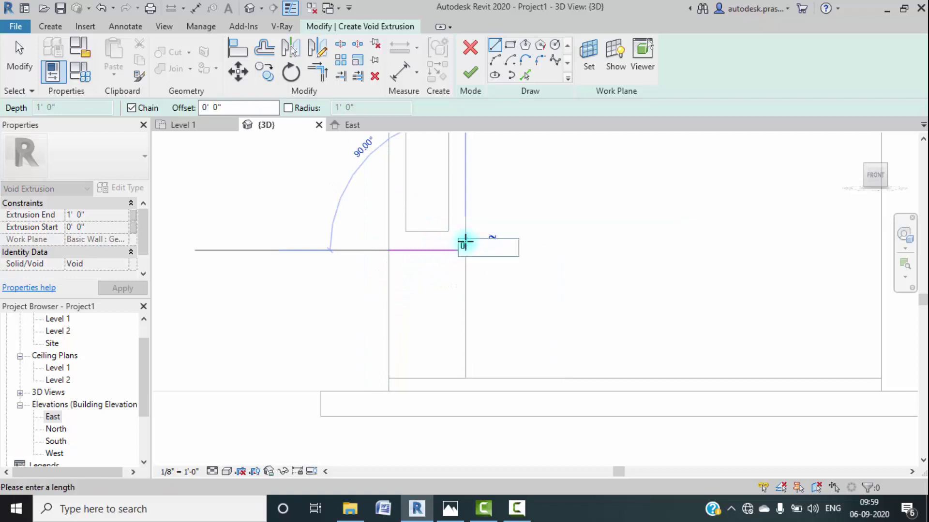
key(Escape)
key(Escape)
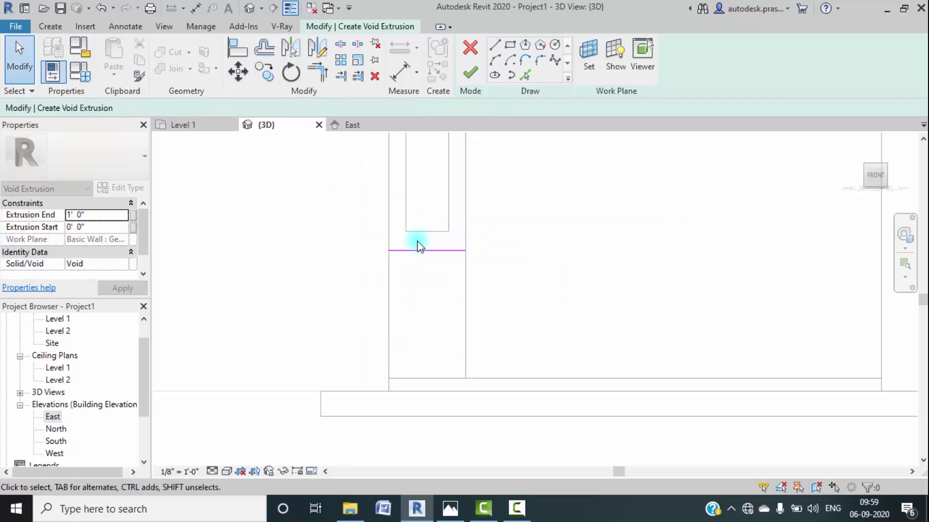
scroll(460, 249, up, 5)
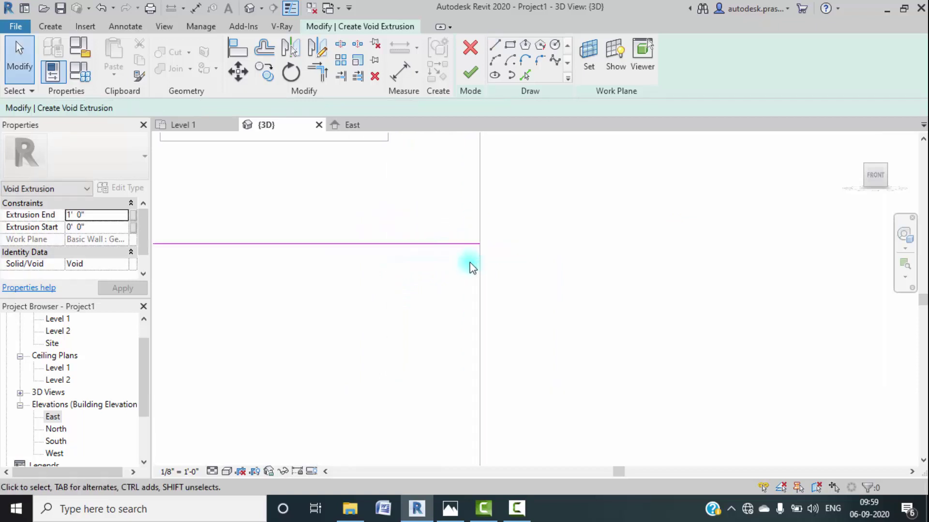
click(525, 75)
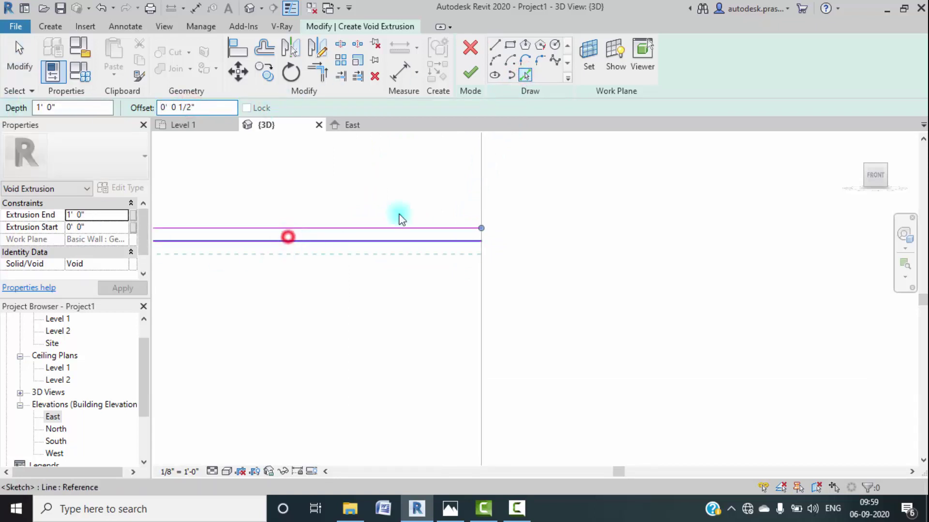
Step: Reset the line offset to 0 and close the narrow strip's right end with a short vertical line
key(l)
key(i)
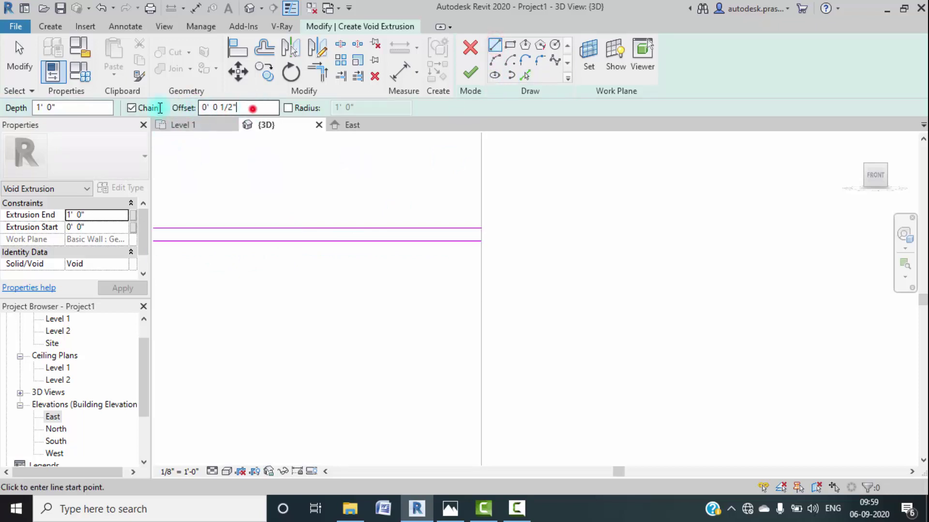
drag(160, 108, 115, 105)
text(0)
key(Return)
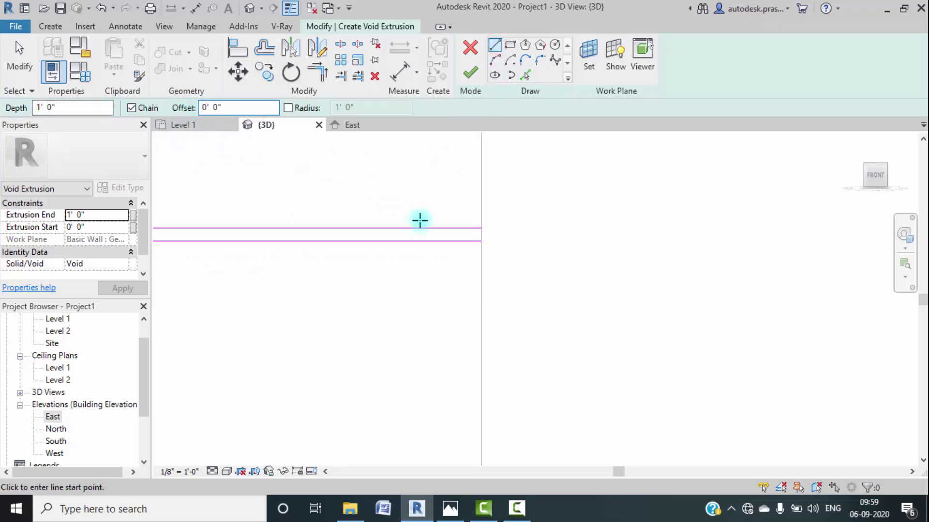
click(479, 227)
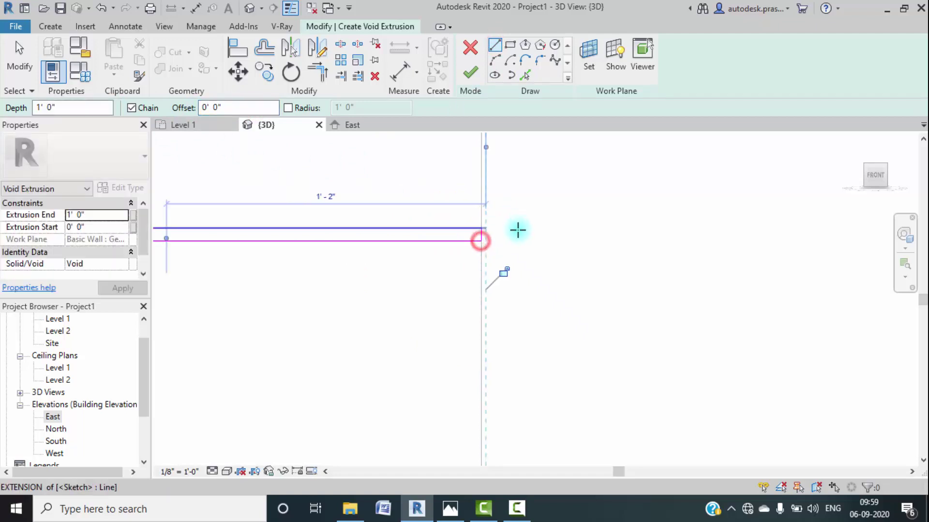
scroll(518, 230, down, 5)
key(Escape)
Step: Close the strip's left end with a short vertical line and finish the 1' 0" deep void extrusion
scroll(385, 225, up, 4)
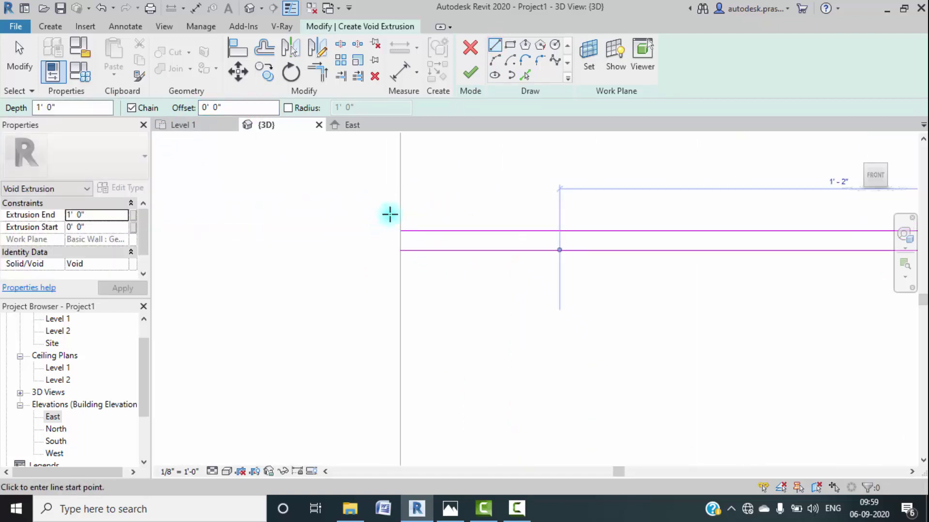
scroll(390, 214, up, 1)
click(404, 235)
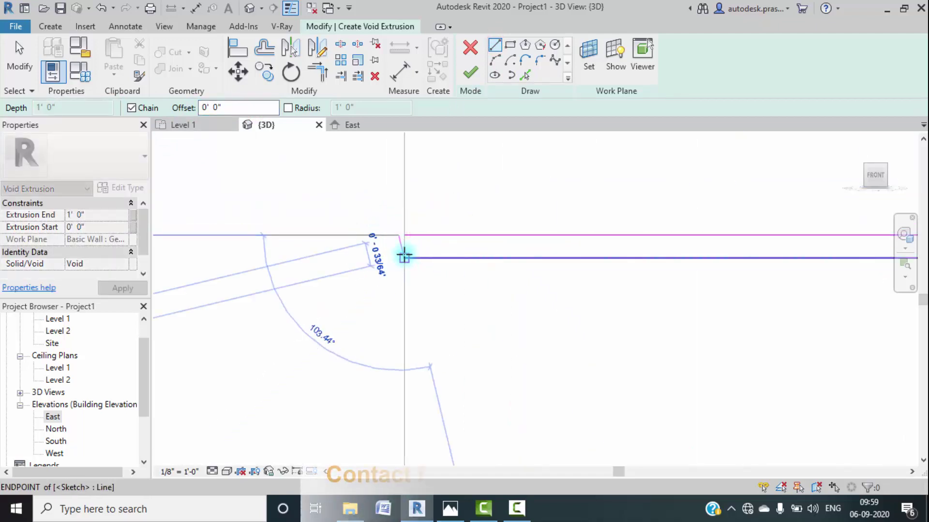
click(405, 238)
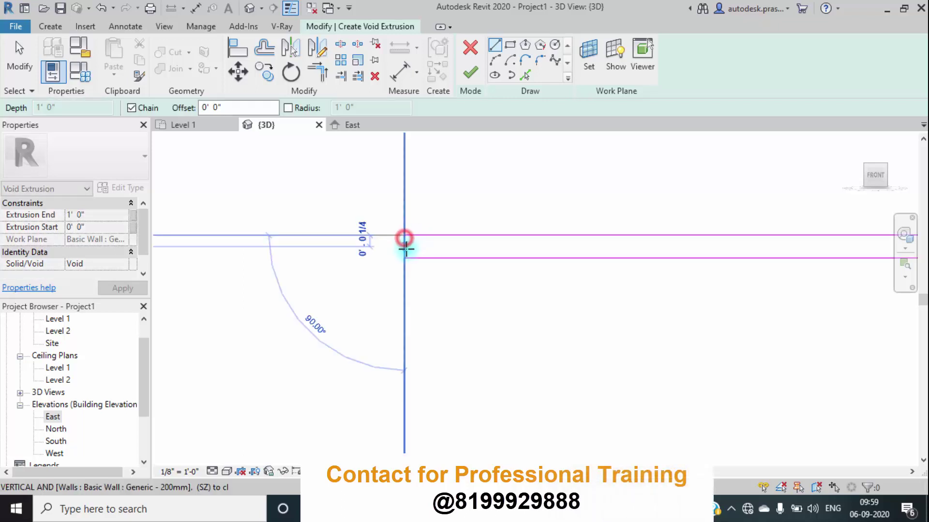
click(404, 257)
click(470, 74)
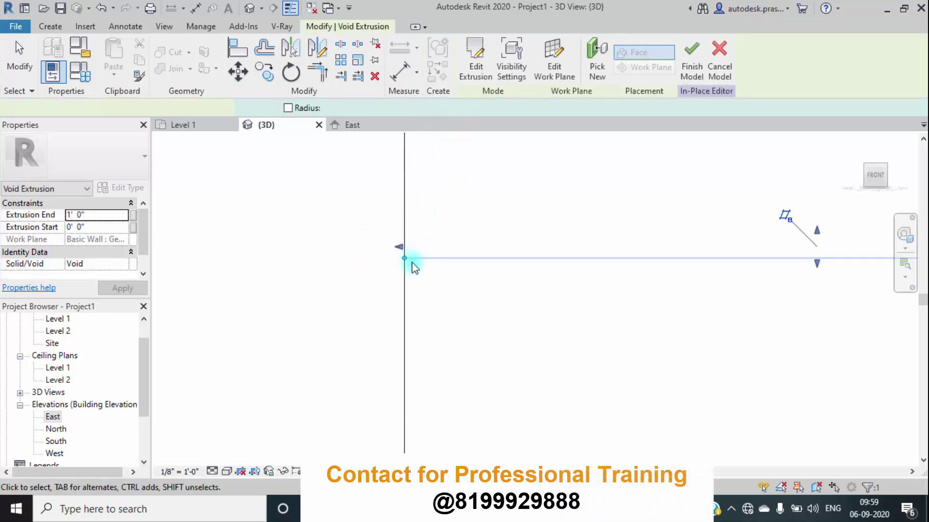
Step: From the left side, shift the strip void to the block's front face, with Extrusion Start at -1' 0" and Extrusion End at about -0' 10 7/8"
scroll(399, 275, down, 3)
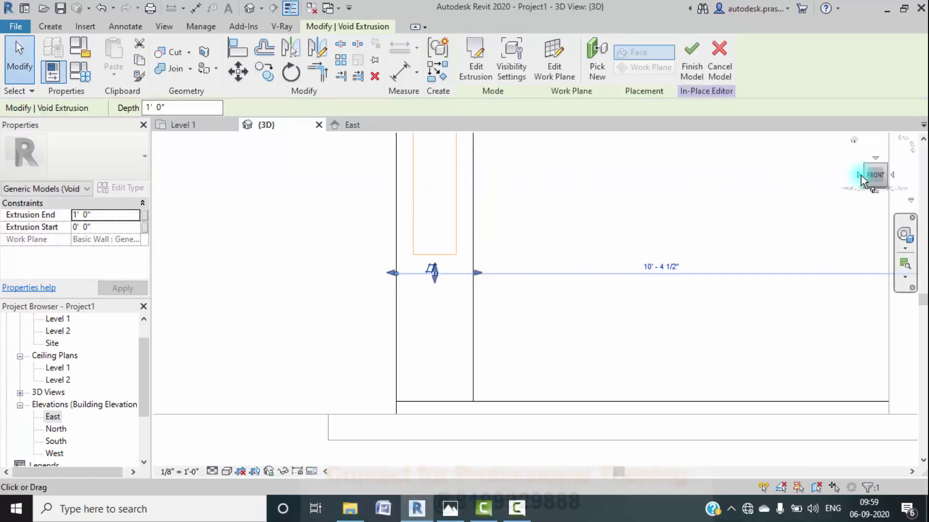
click(860, 175)
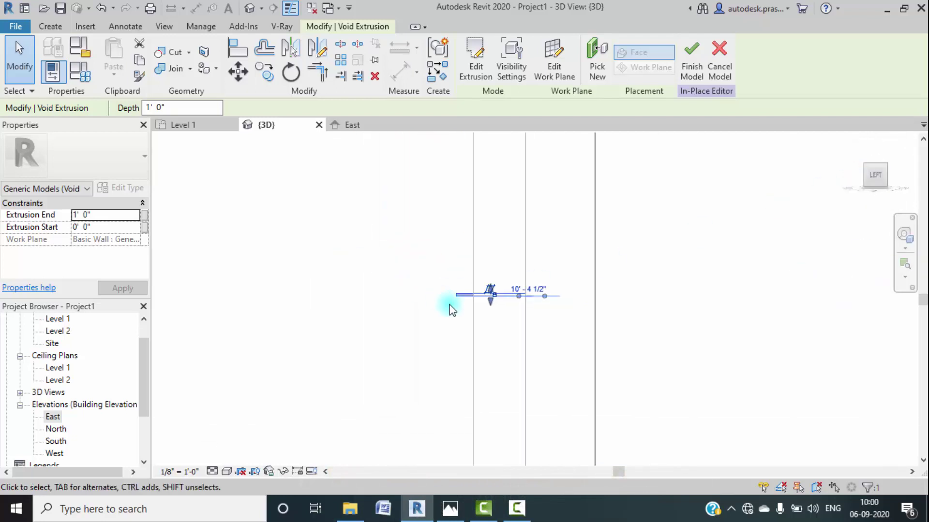
middle_drag(451, 308, 406, 315)
click(309, 335)
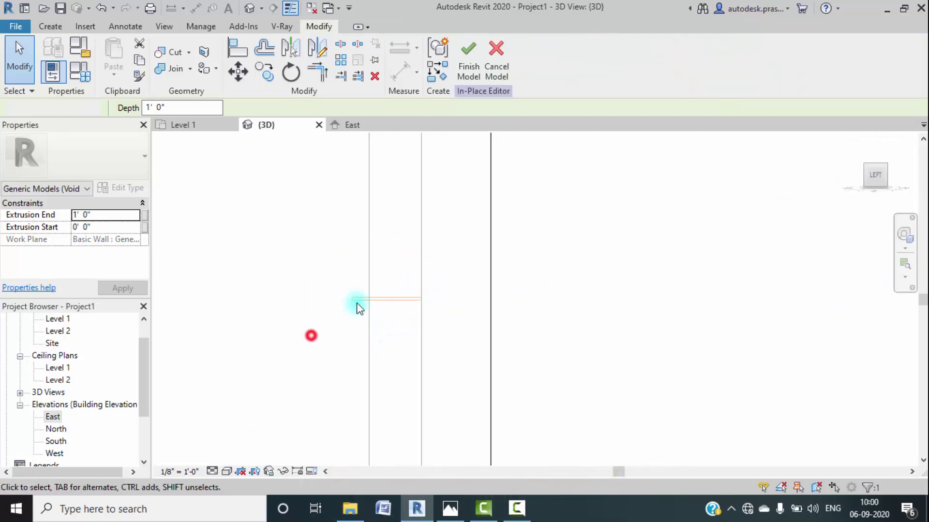
click(356, 300)
drag(426, 297, 481, 301)
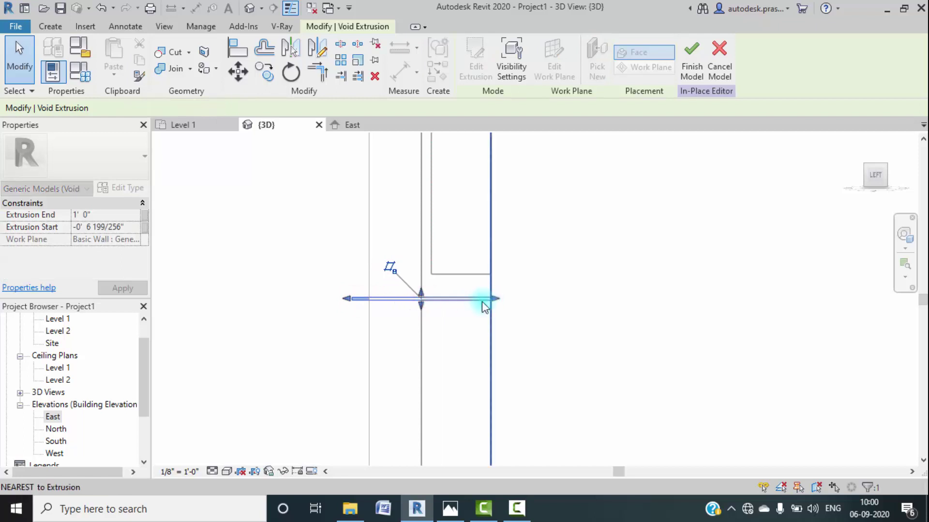
drag(340, 299, 549, 297)
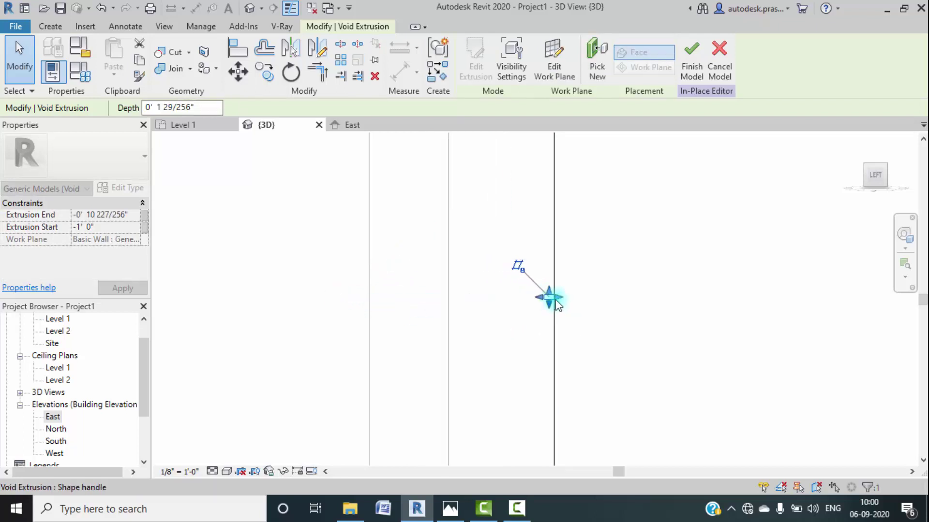
Step: Reduce the strip void's depth to about 21/64" at the front face and check the groove below the opening at an angle
scroll(546, 296, up, 4)
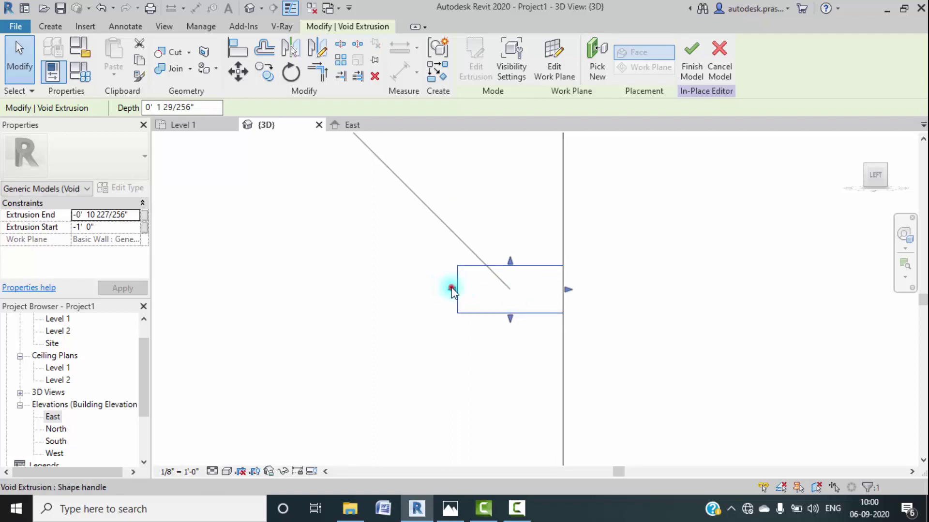
drag(452, 290, 546, 261)
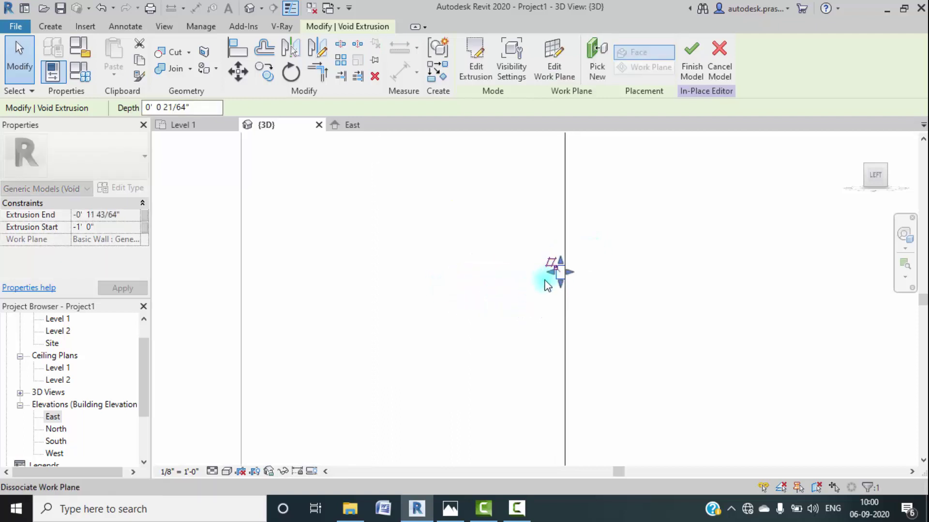
scroll(556, 275, down, 3)
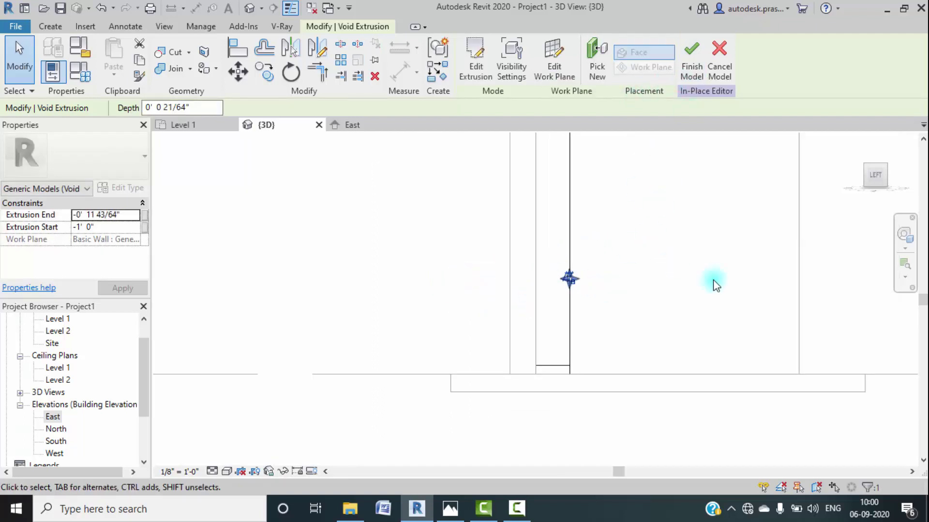
shift+middle_drag(733, 287, 541, 287)
click(460, 273)
scroll(577, 277, up, 6)
scroll(527, 284, down, 5)
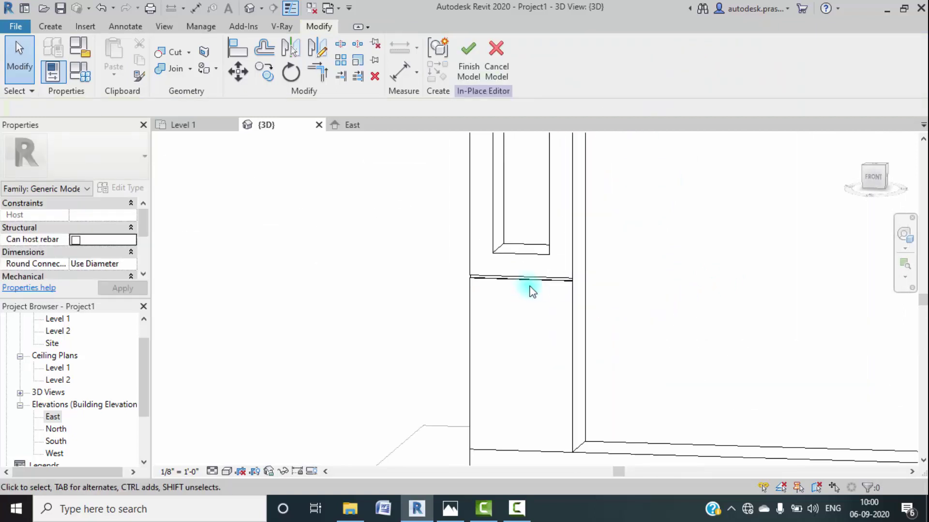
Step: Switch to the kitchen reference picture to check the tall unit's shelves, and return to the Revit model
middle_drag(591, 332, 577, 319)
scroll(522, 343, down, 5)
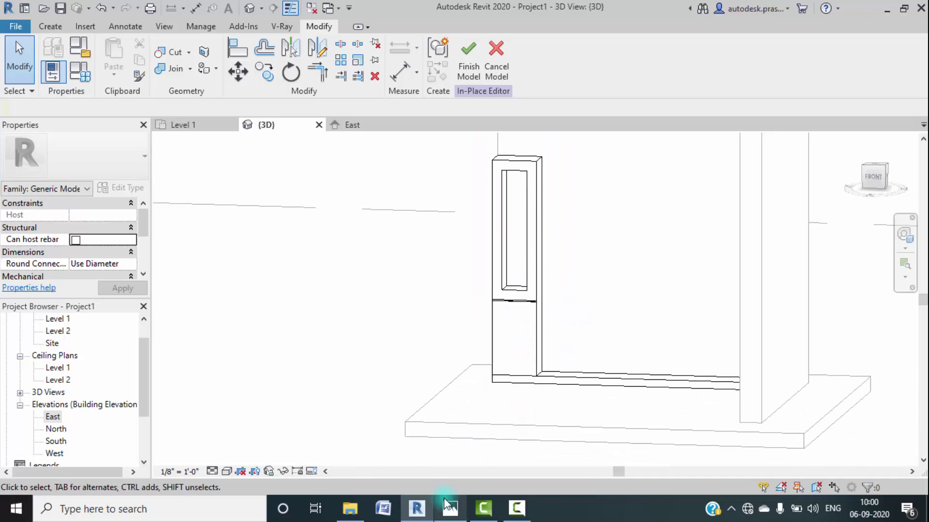
click(452, 506)
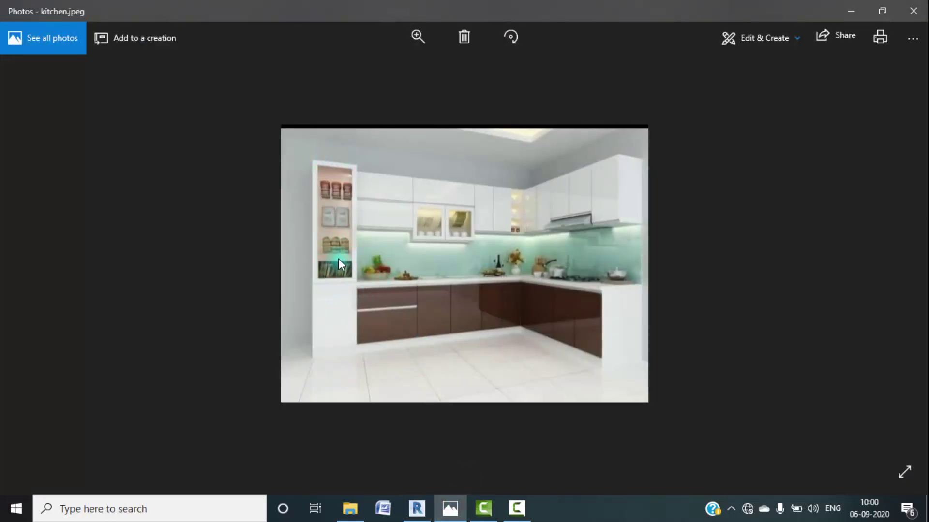
click(840, 15)
scroll(518, 220, up, 5)
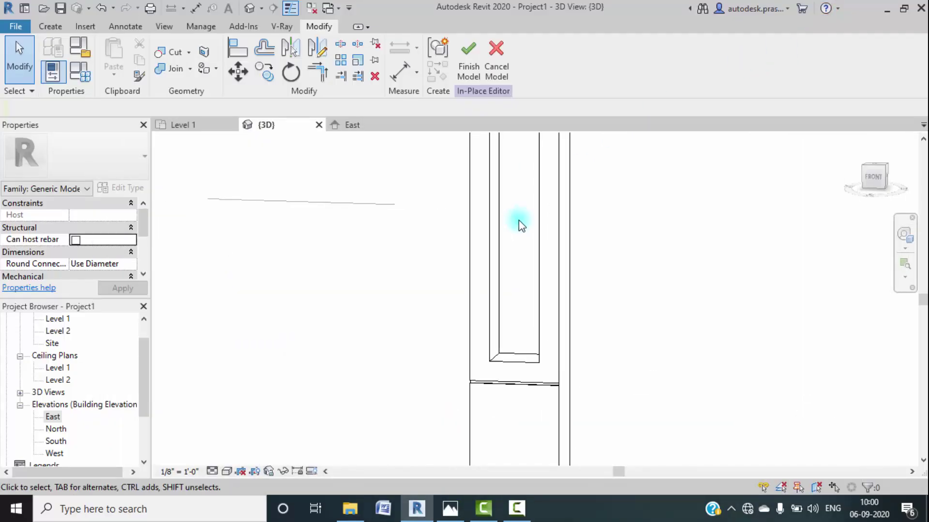
Step: View the tall unit squarely from the front and start a solid Extrusion sketch over its opening
click(536, 304)
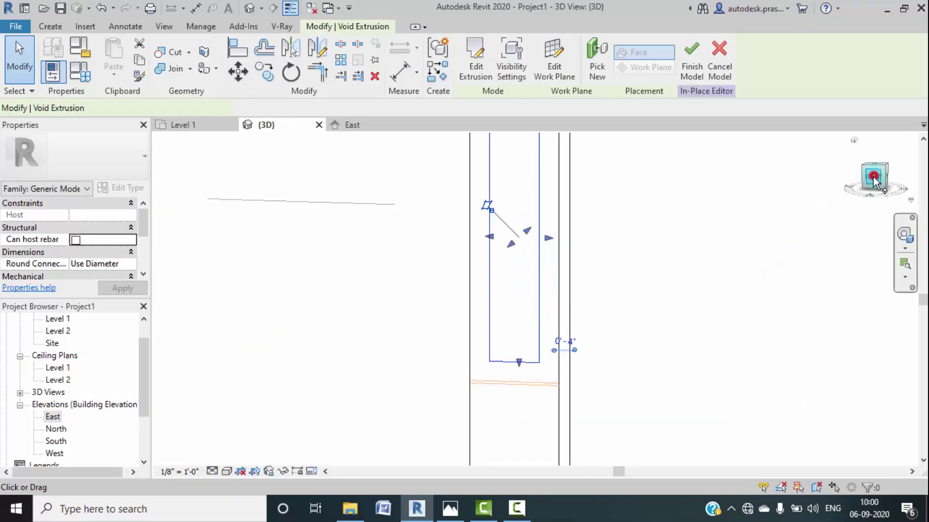
click(873, 177)
middle_drag(555, 232, 524, 234)
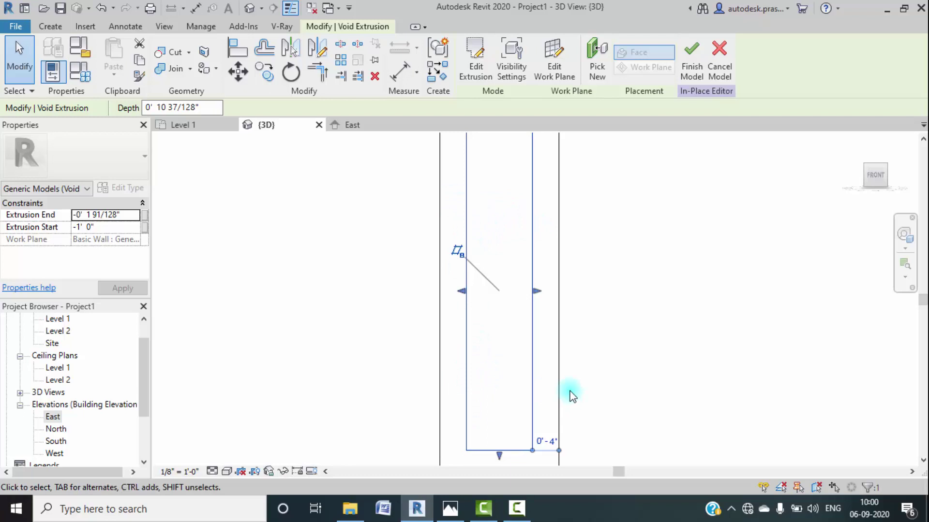
click(50, 27)
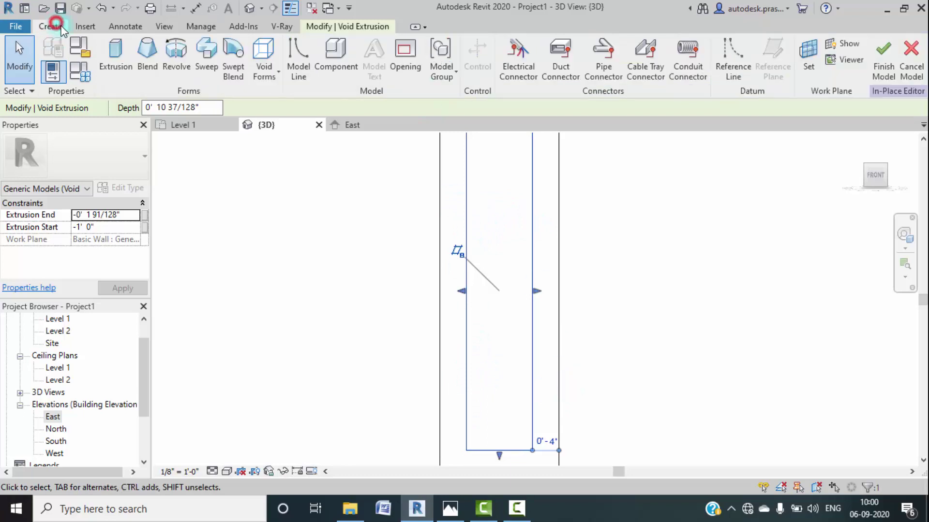
click(117, 68)
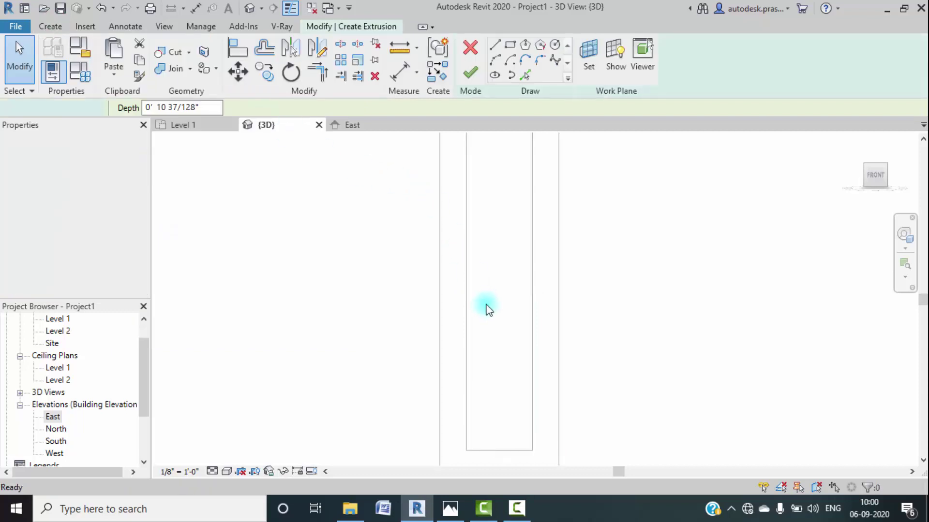
scroll(479, 310, down, 2)
middle_drag(495, 308, 477, 295)
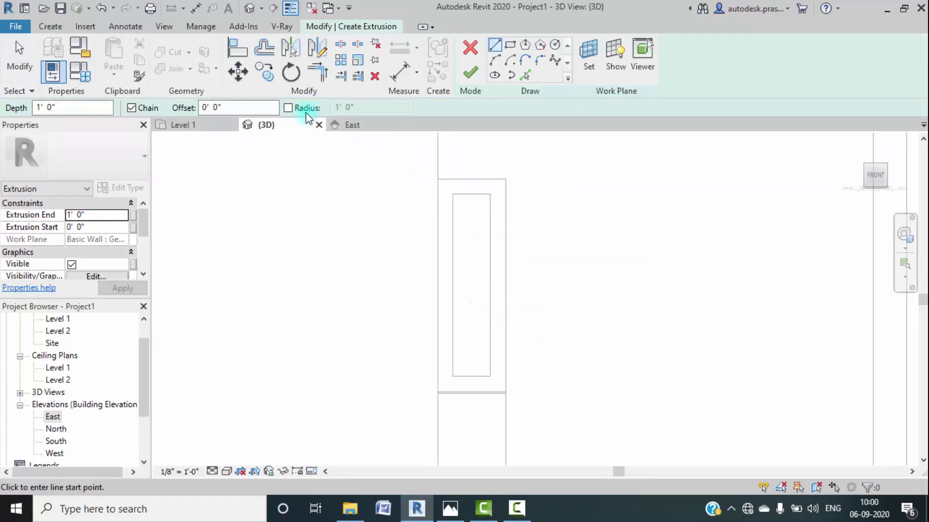
Step: Sketch a horizontal line along the groove's upper edge and another across the lower part of the opening, both extending past the unit's right side
click(494, 48)
click(452, 374)
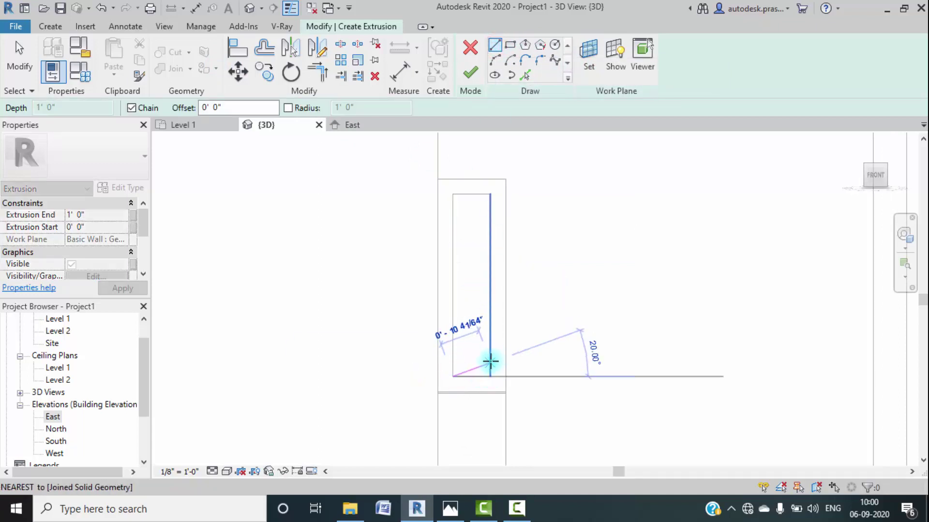
scroll(441, 387, up, 2)
scroll(443, 388, up, 1)
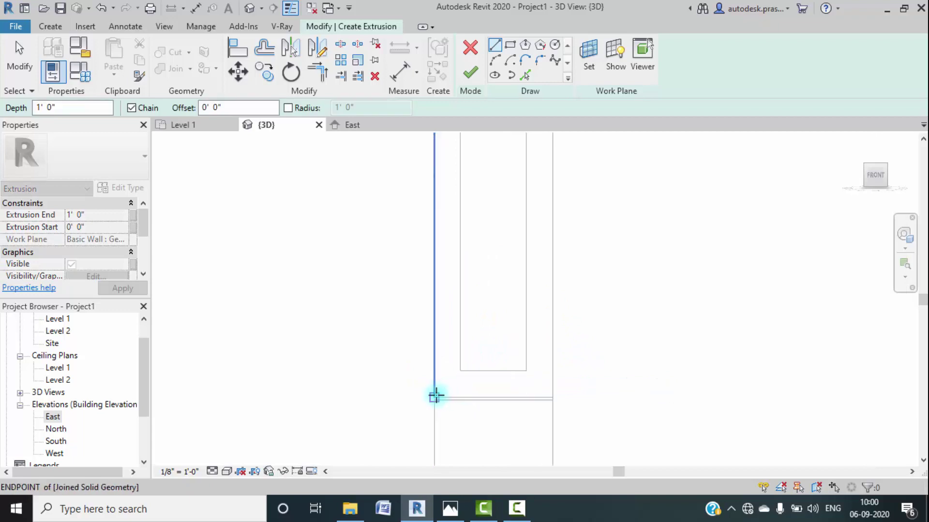
click(435, 396)
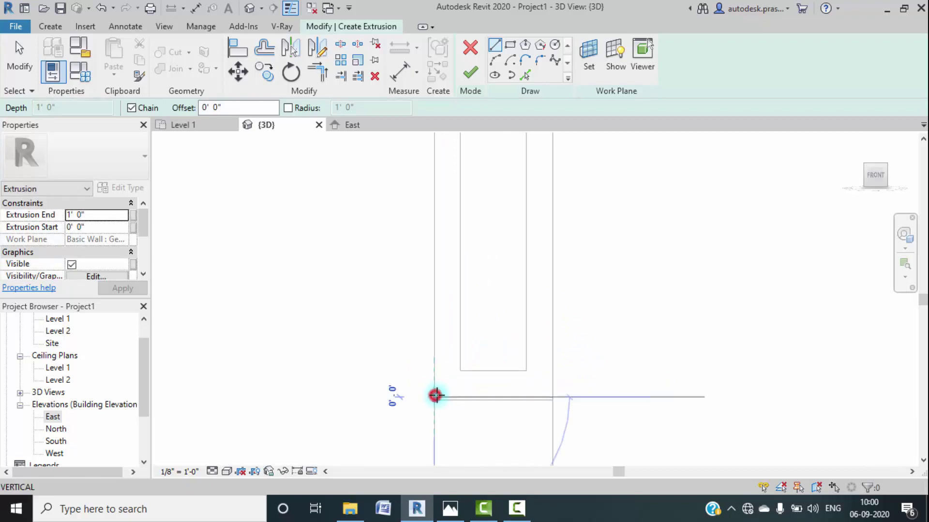
click(571, 396)
key(Escape)
click(412, 306)
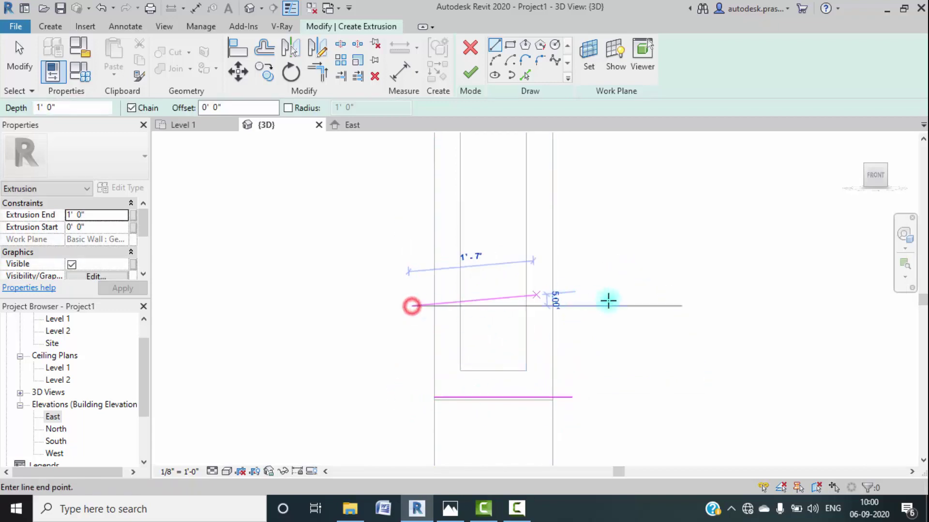
click(608, 305)
key(Escape)
click(418, 226)
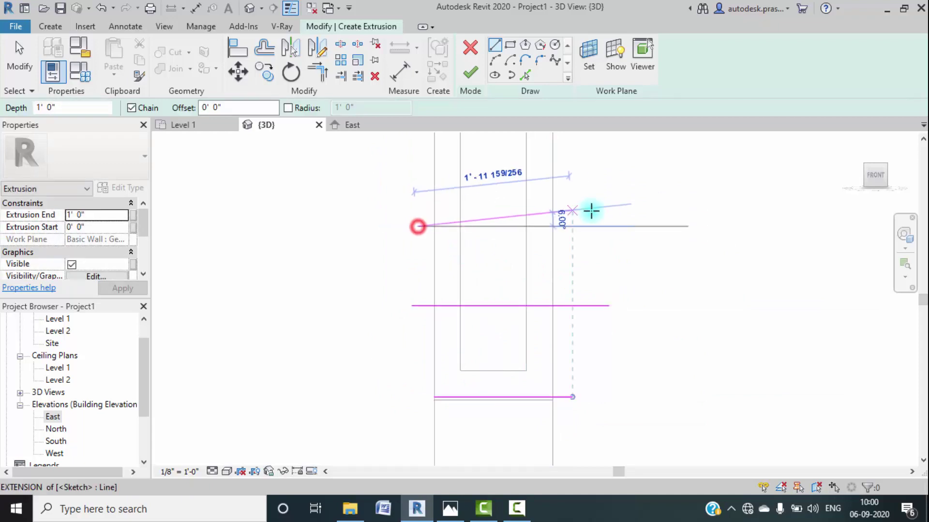
click(605, 216)
key(Escape)
key(Escape)
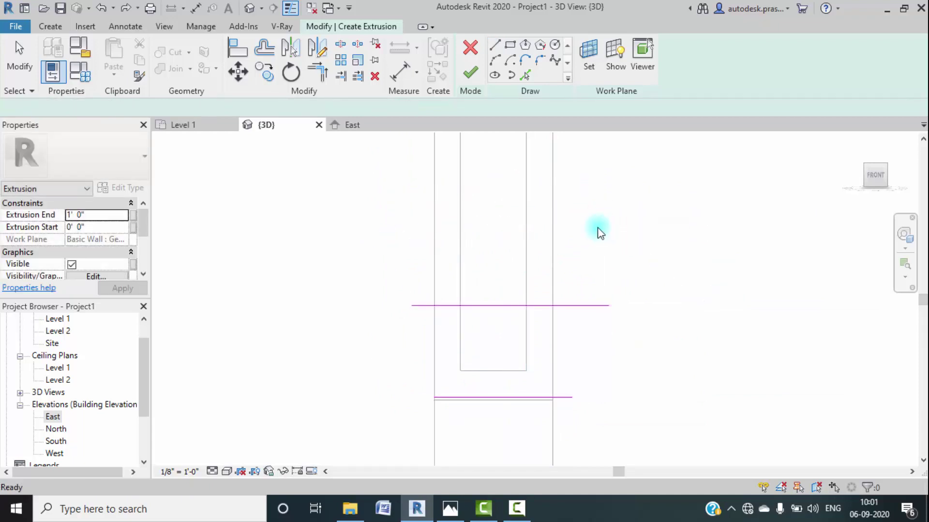
Step: Sketch two more horizontal lines across the middle and upper parts of the opening, about 2' 6" and 2' 7" long
click(405, 216)
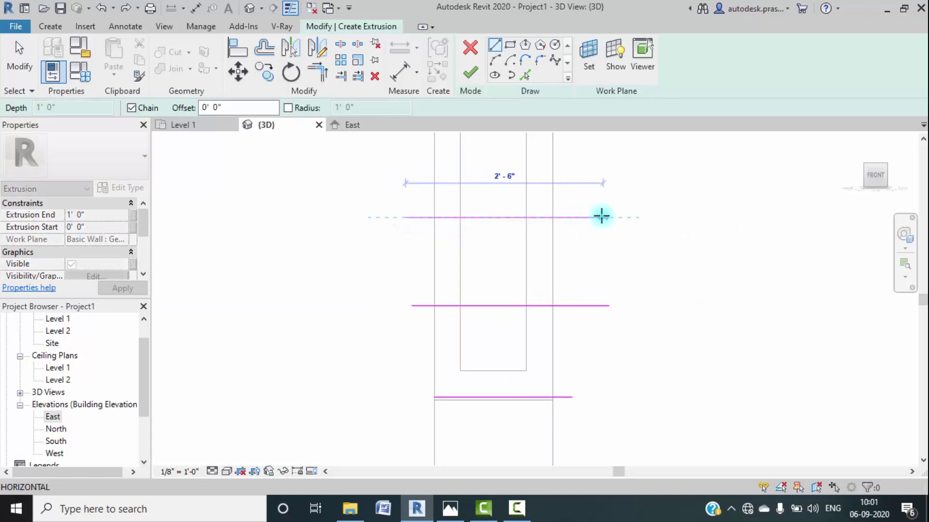
click(601, 216)
scroll(569, 226, down, 5)
middle_drag(572, 208, 560, 260)
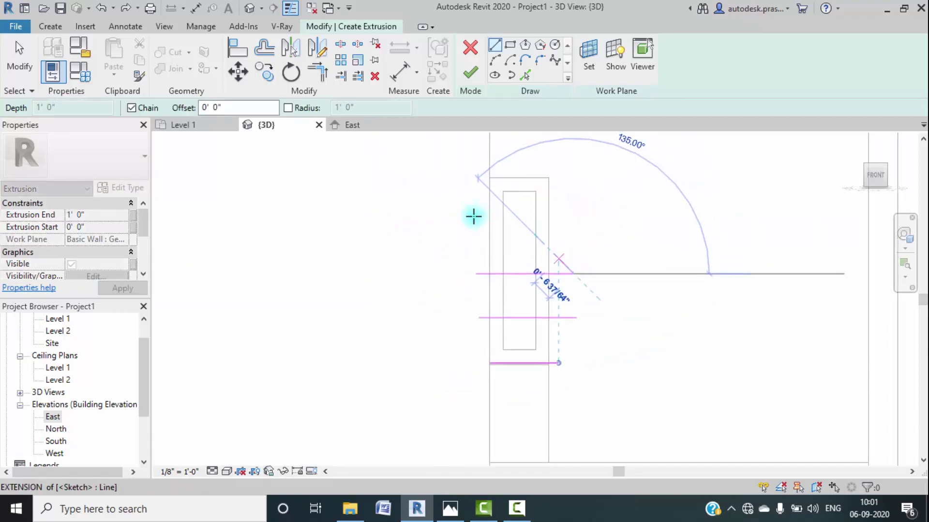
key(Escape)
click(473, 231)
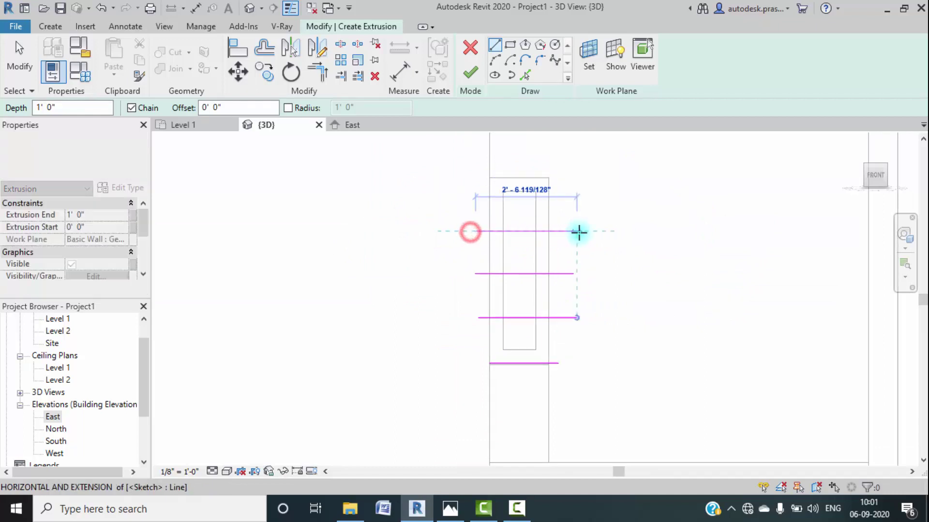
click(579, 232)
key(Escape)
scroll(497, 183, up, 2)
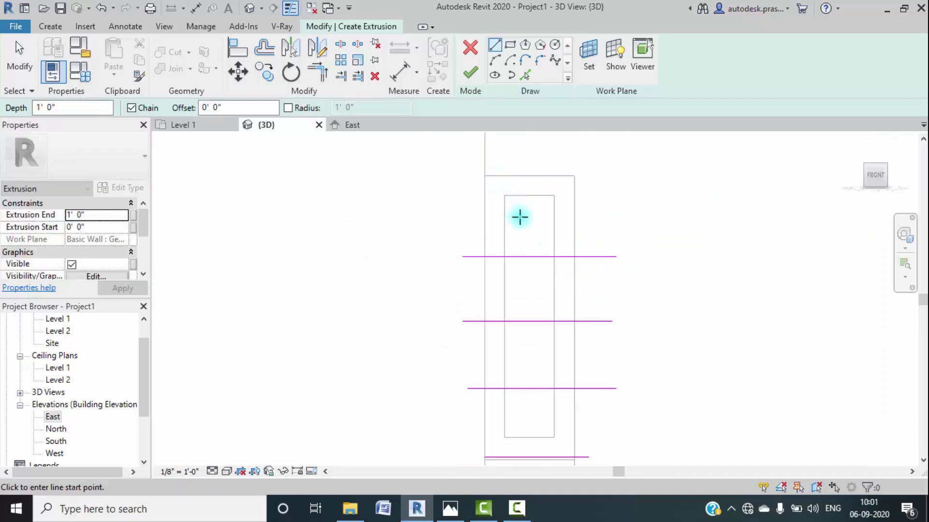
Step: Sketch a horizontal line along the tall unit's top edge, extending past its right side
click(483, 176)
click(659, 175)
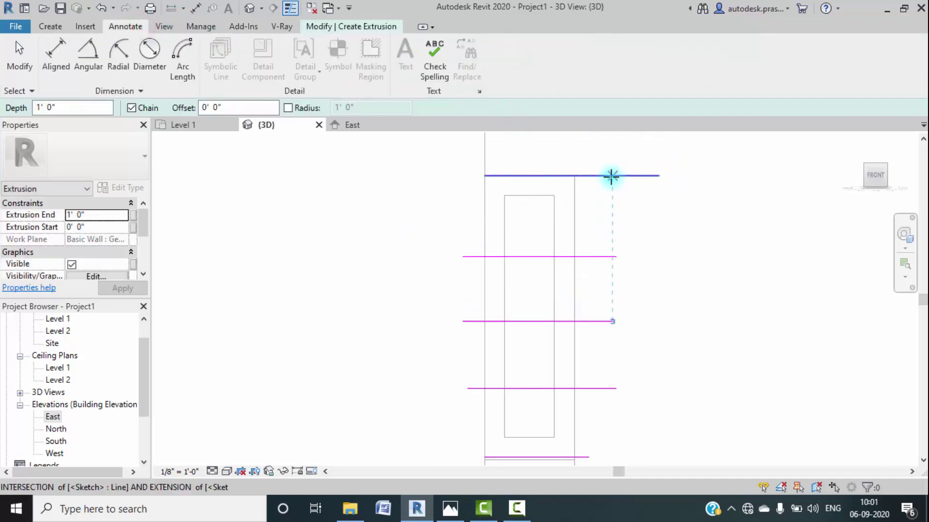
key(Escape)
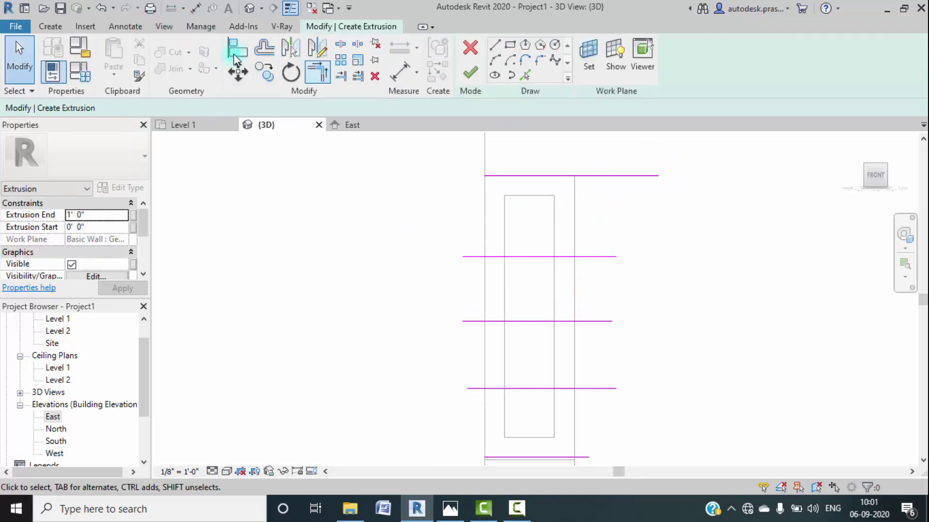
Step: Place one continuous aligned dimension string across all five horizontal lines, positioned to the left of the tall unit
click(113, 26)
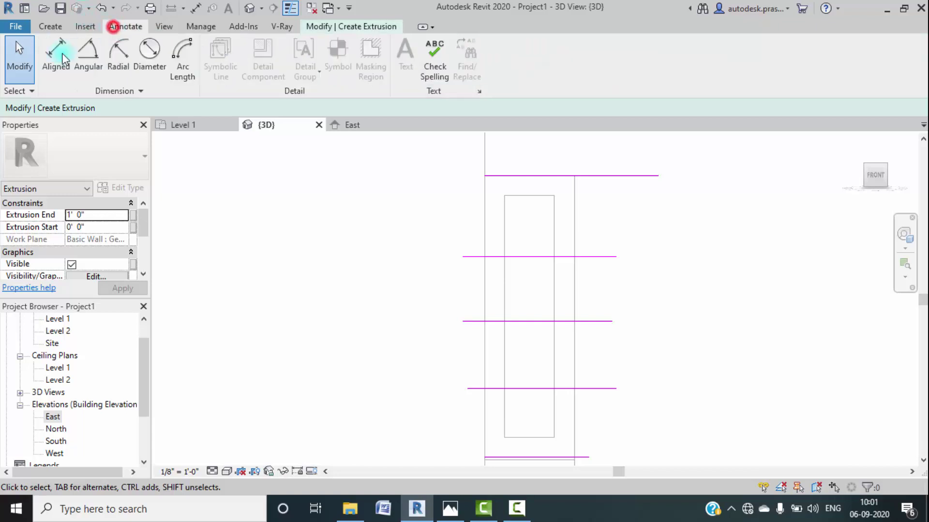
click(607, 176)
click(599, 252)
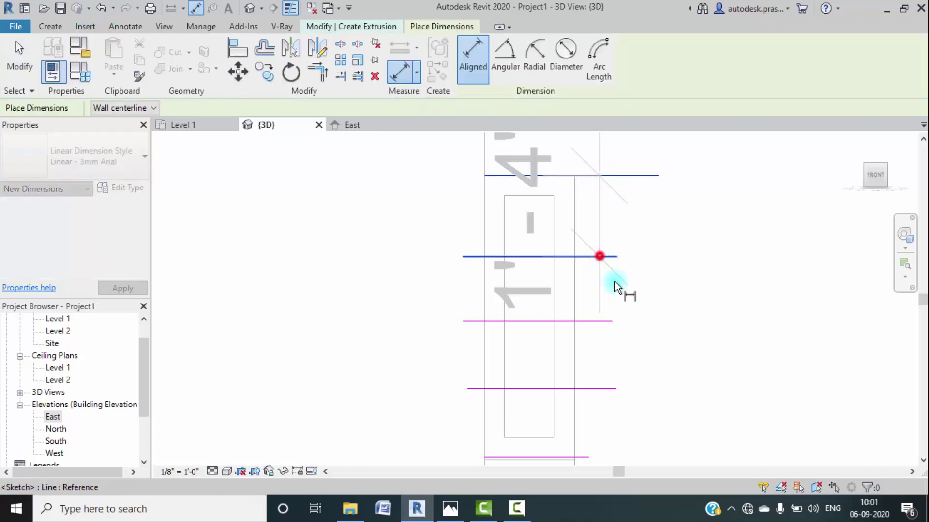
mouse_move(614, 281)
middle_down()
mouse_move(613, 232)
mouse_move(597, 190)
middle_up()
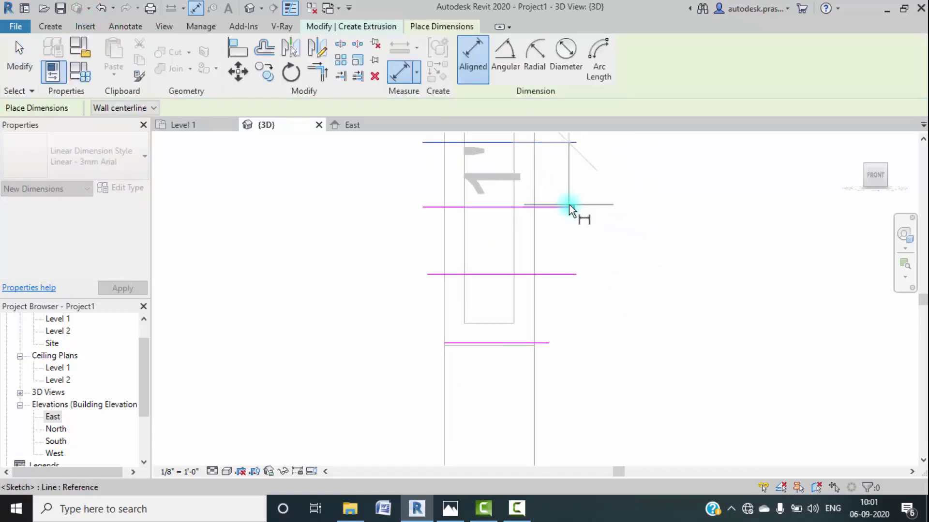
click(556, 272)
click(544, 341)
click(287, 266)
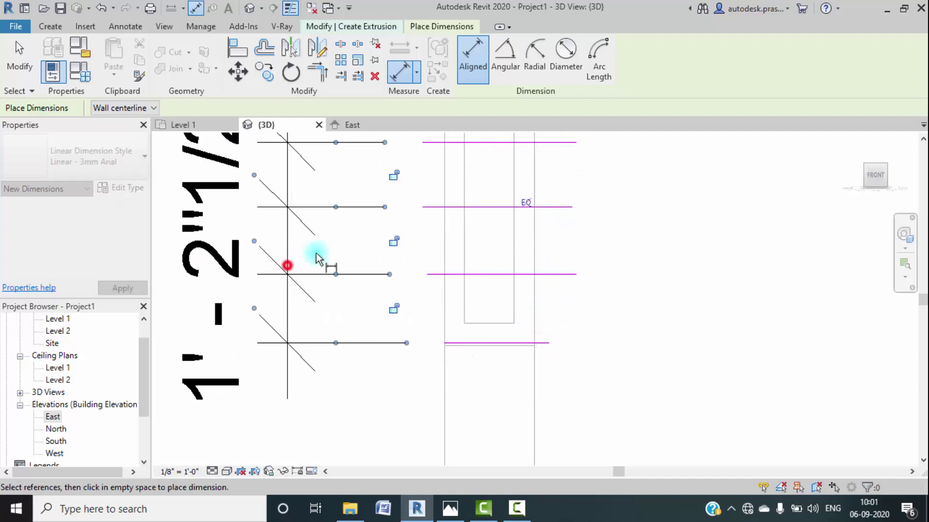
Step: Make the spacing of the five horizontal lines equal and delete the dimension string
scroll(410, 246, down, 2)
click(476, 221)
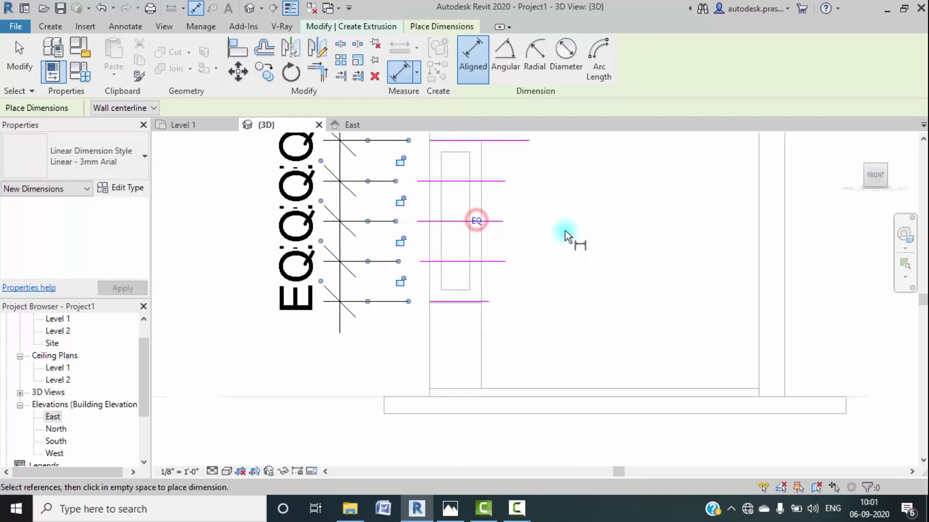
middle_drag(492, 158, 454, 244)
middle_drag(403, 309, 463, 257)
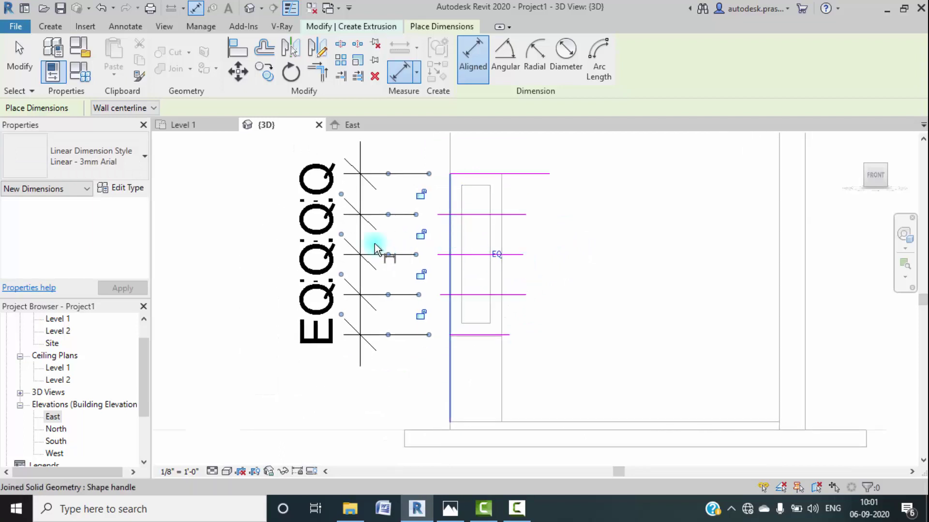
key(Escape)
click(399, 298)
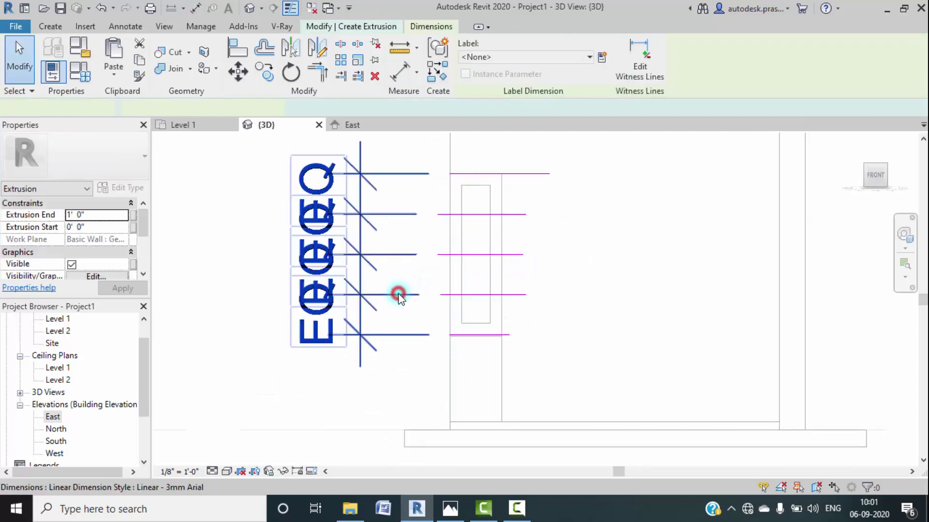
key(Delete)
Step: Using Pick Lines with a 0.5" offset, add parallel lines above and below the opening's upper and middle cross lines
scroll(481, 227, up, 2)
scroll(486, 217, up, 1)
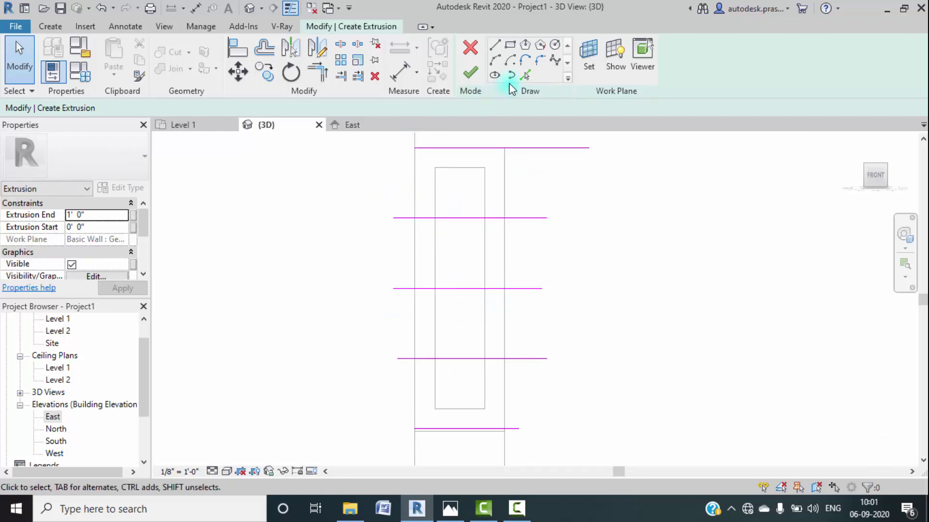
click(521, 75)
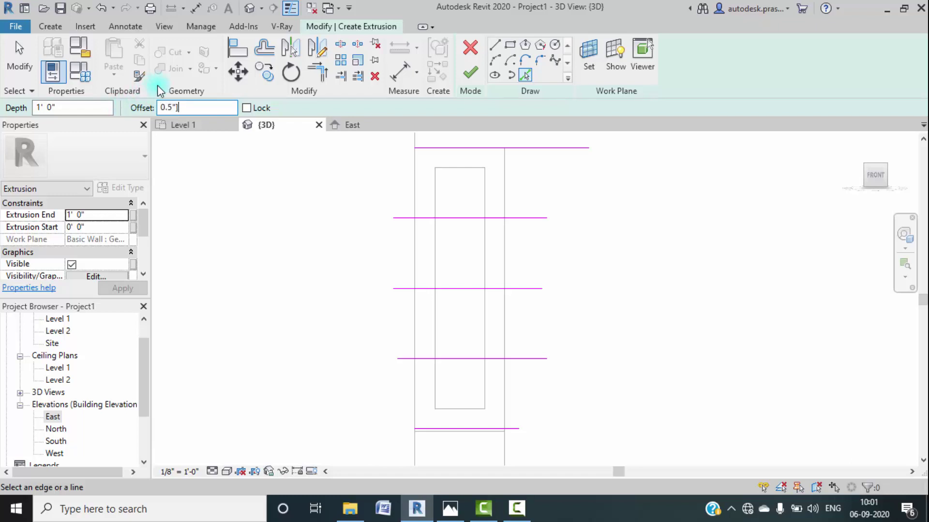
scroll(465, 218, up, 2)
click(460, 220)
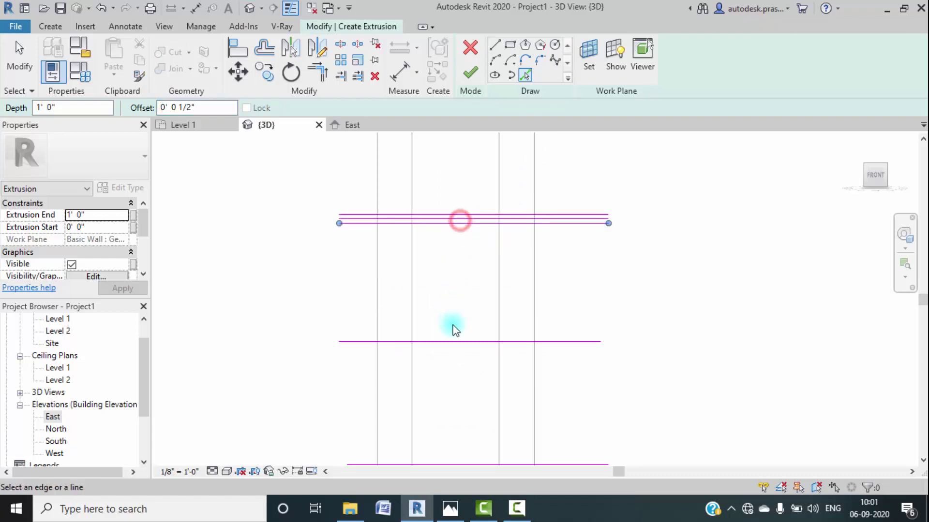
click(450, 343)
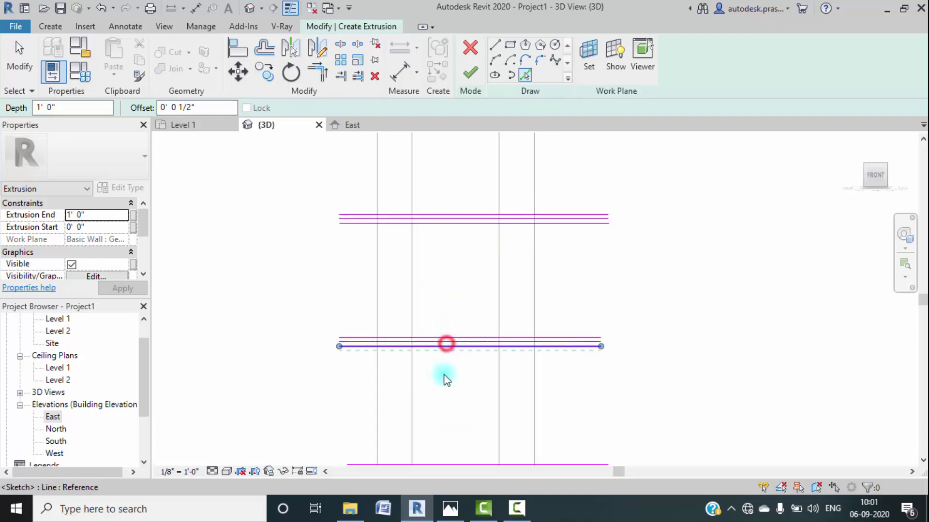
Step: Add parallel lines 0.5" above and below the opening's lowest cross line with Pick Lines, undoing the overlapping pick
middle_drag(444, 378, 474, 314)
click(459, 315)
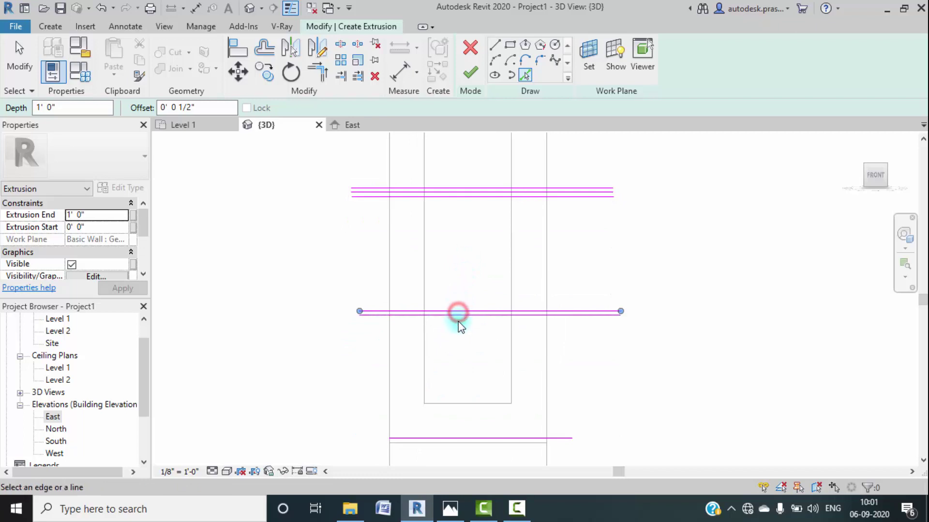
click(456, 315)
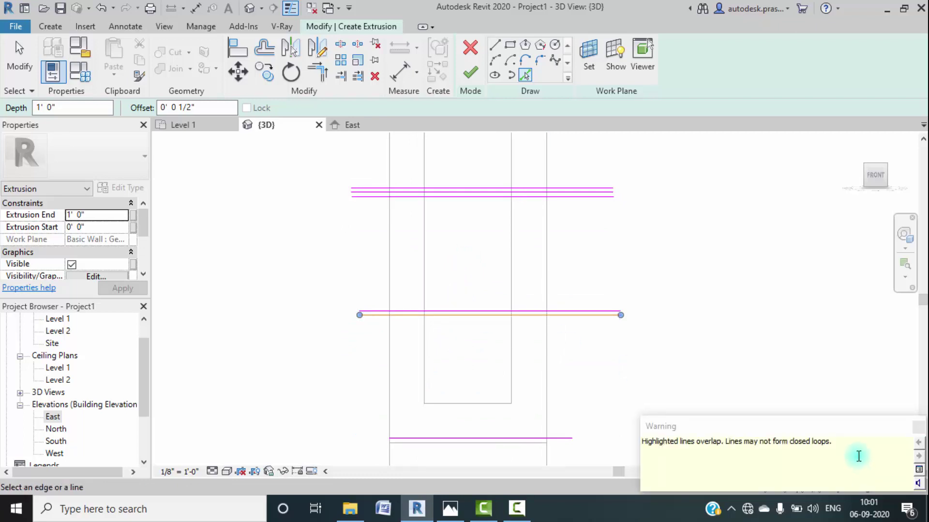
key(Escape)
key(ctrl+z)
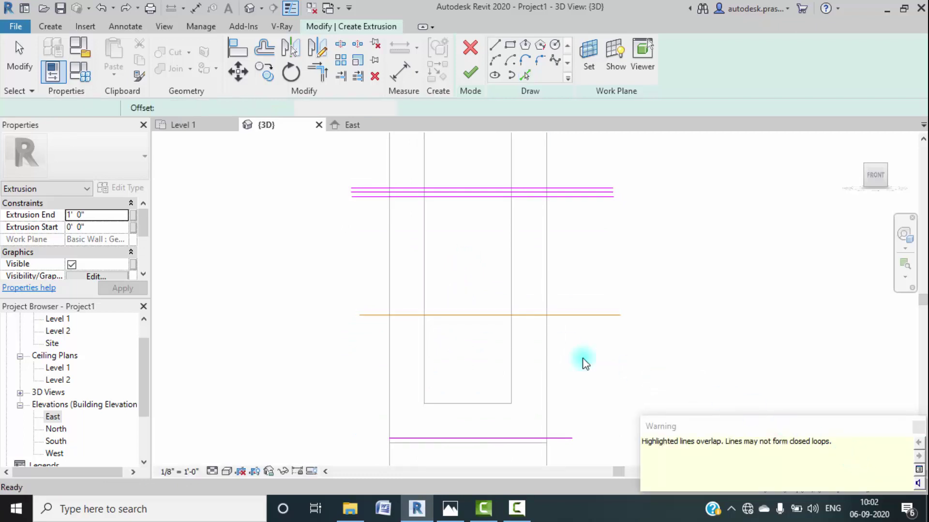
click(477, 313)
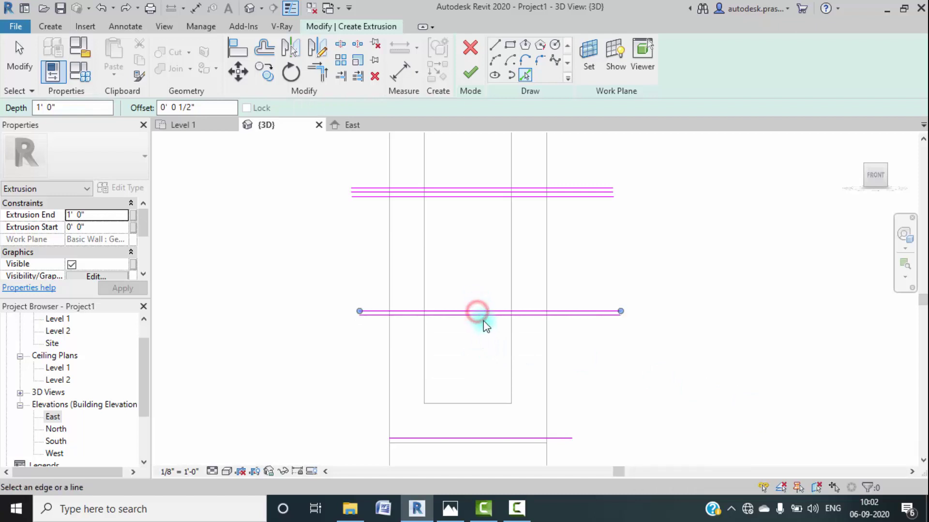
scroll(483, 320, up, 5)
scroll(503, 320, down, 6)
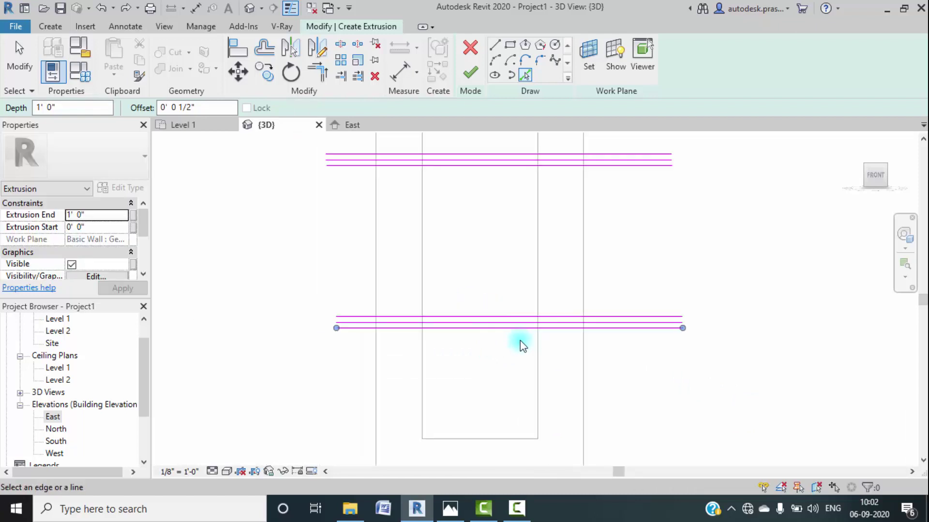
key(Escape)
Step: Delete the original centre line from each of the three cross-line sets, keeping only the offset pairs
scroll(583, 328, up, 5)
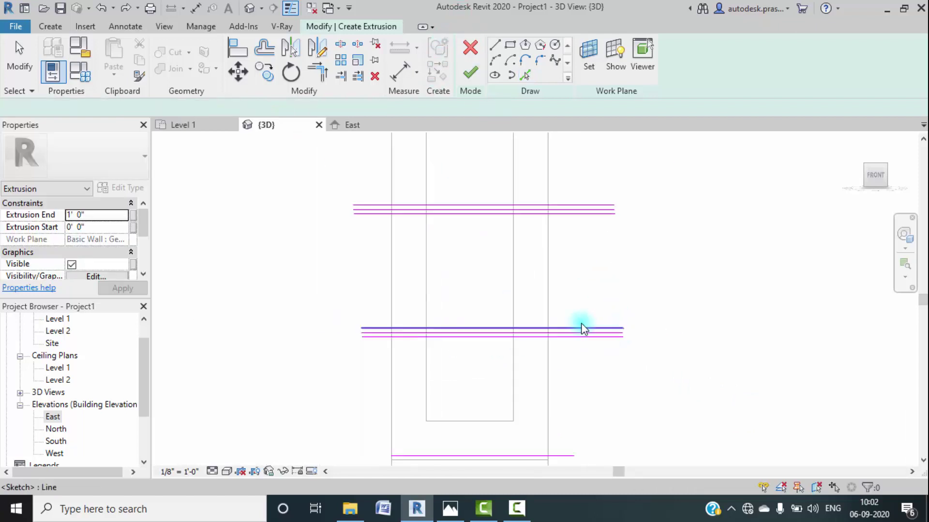
click(587, 337)
click(560, 290)
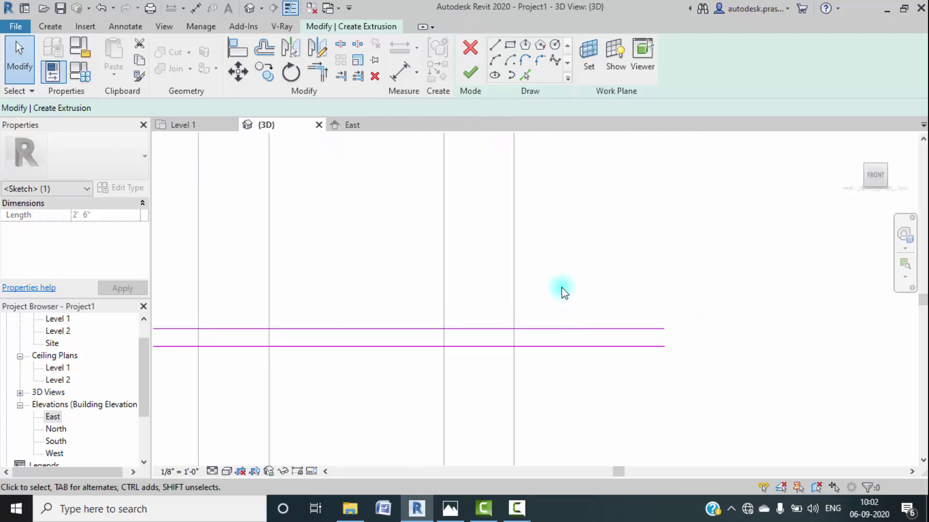
scroll(559, 290, down, 5)
scroll(555, 188, up, 5)
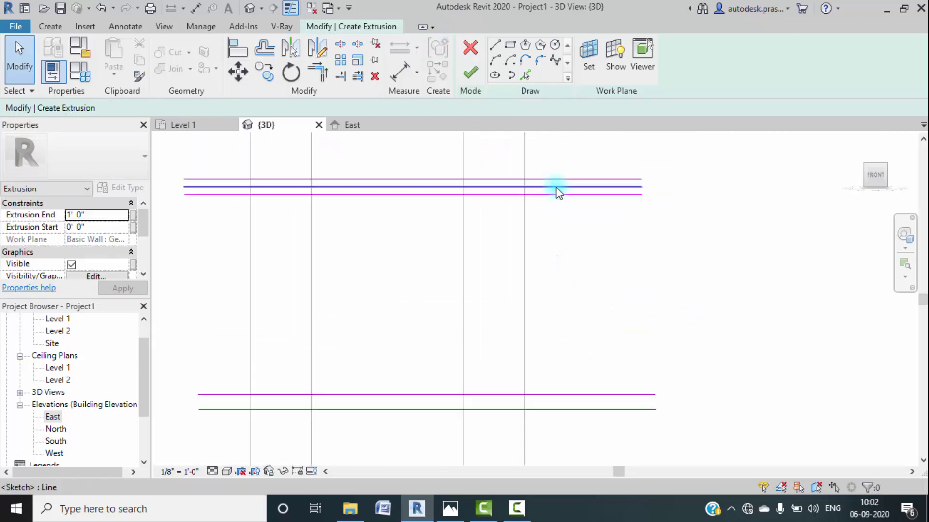
click(556, 187)
key(Delete)
scroll(556, 264, down, 6)
scroll(556, 263, up, 5)
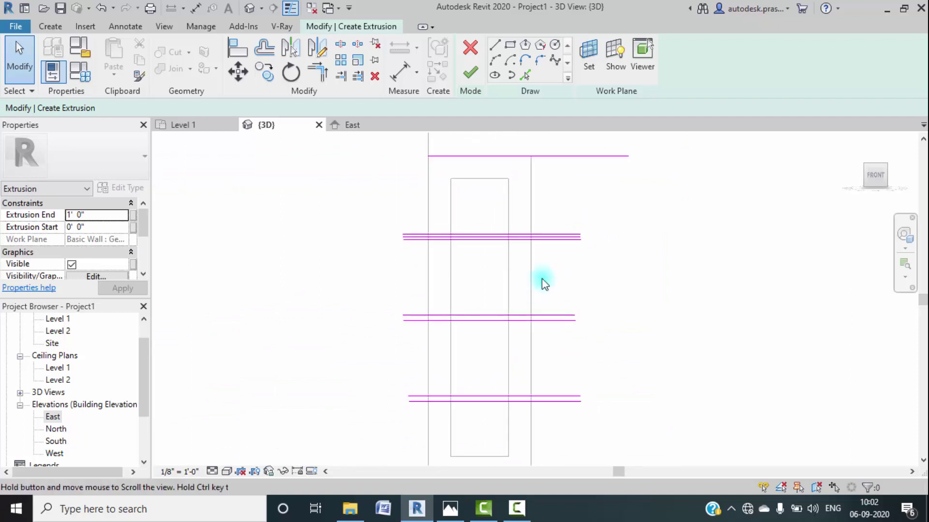
click(567, 231)
key(Delete)
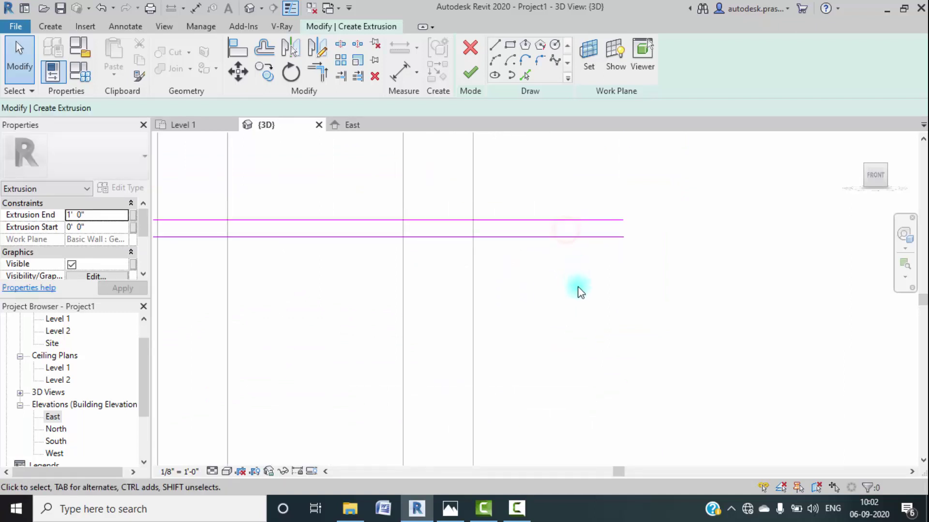
Step: Delete the two leftover reference lines at the tall unit's top edge and just below the opening
scroll(583, 270, down, 5)
click(580, 202)
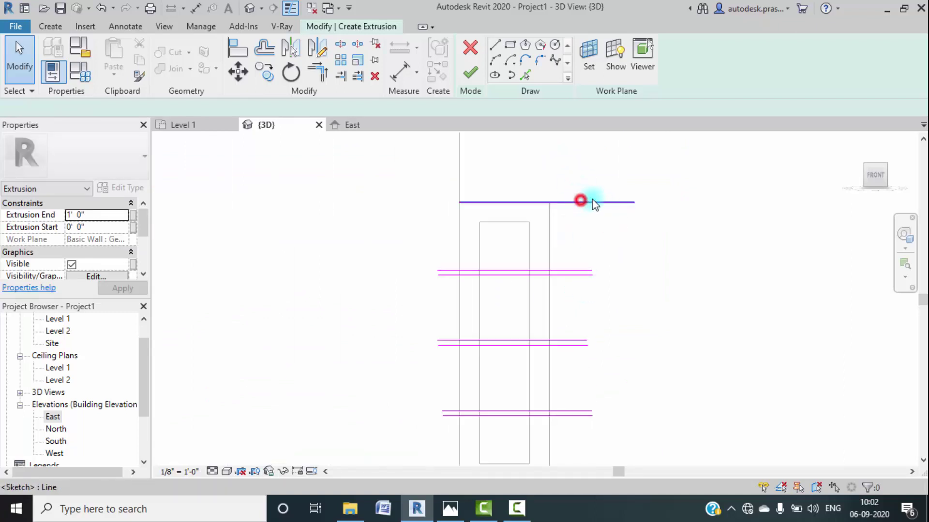
key(Delete)
scroll(613, 222, down, 2)
middle_drag(613, 222, 583, 125)
click(529, 315)
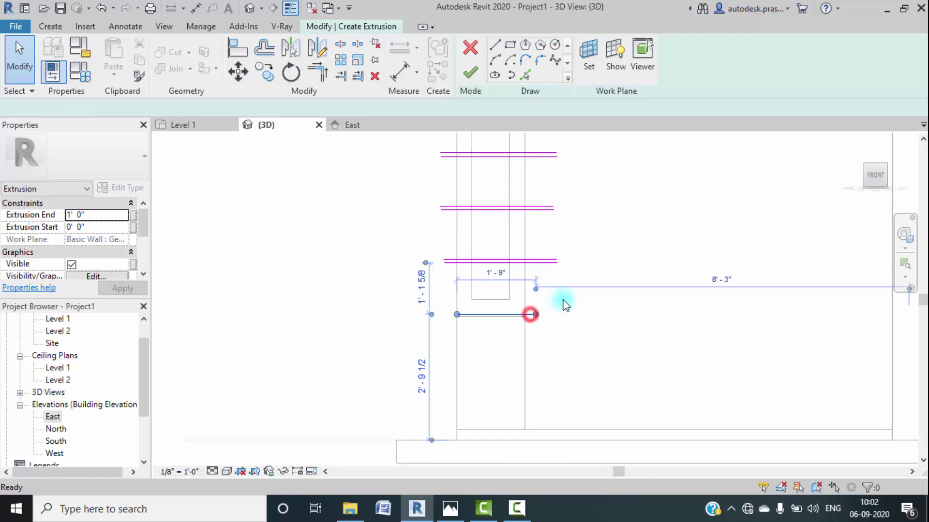
key(Delete)
Step: Draw short vertical lines joining the lowest pair of lines at both side edges of the opening
scroll(469, 259, up, 5)
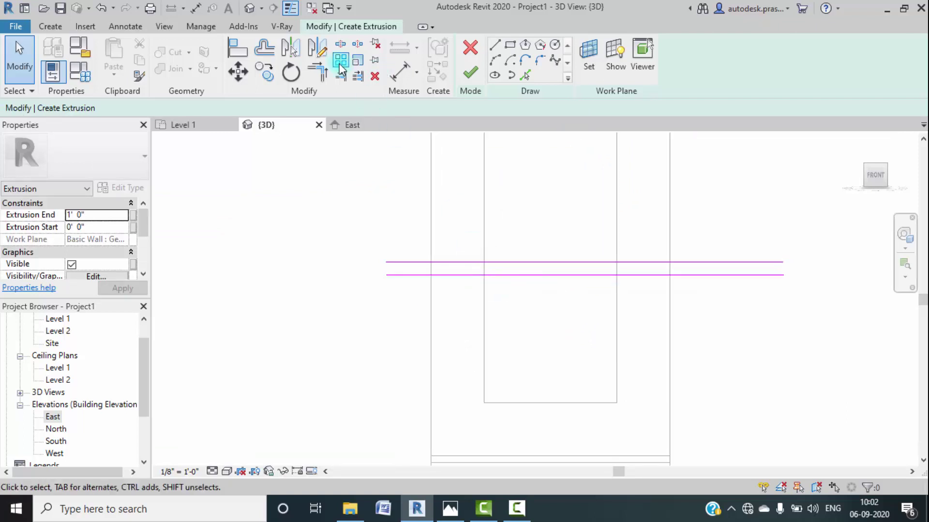
click(494, 45)
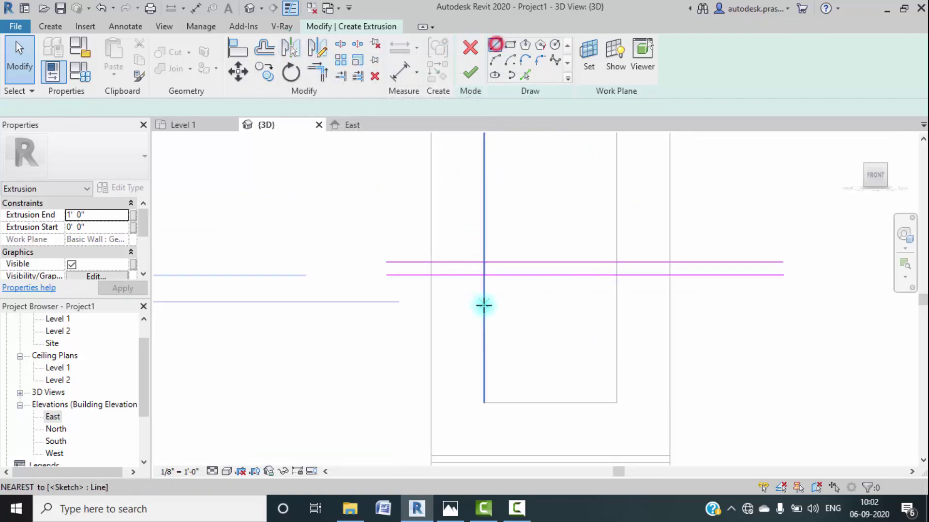
click(484, 261)
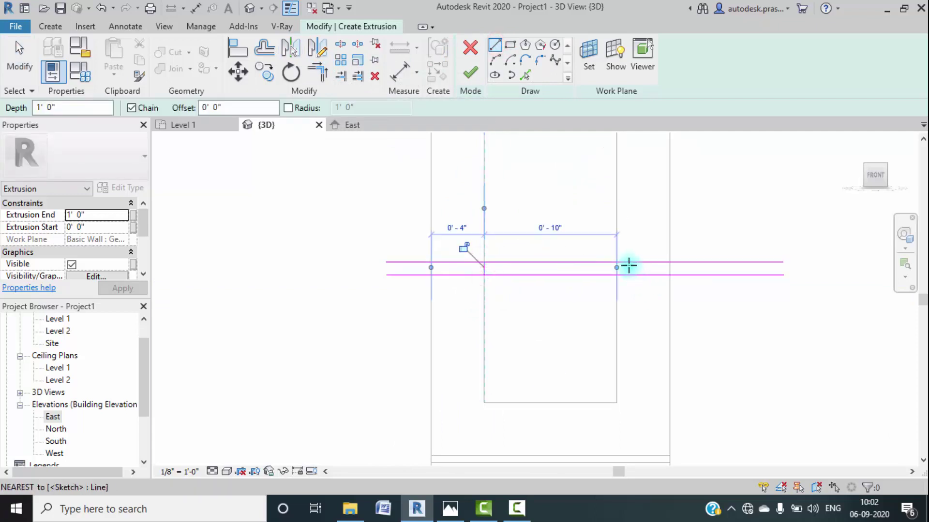
scroll(617, 265, up, 5)
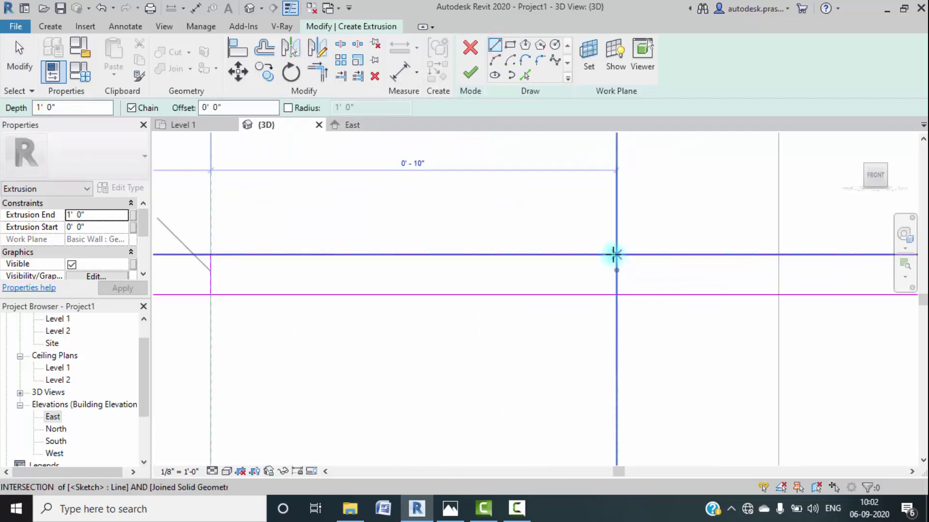
click(614, 255)
click(616, 298)
scroll(610, 316, down, 6)
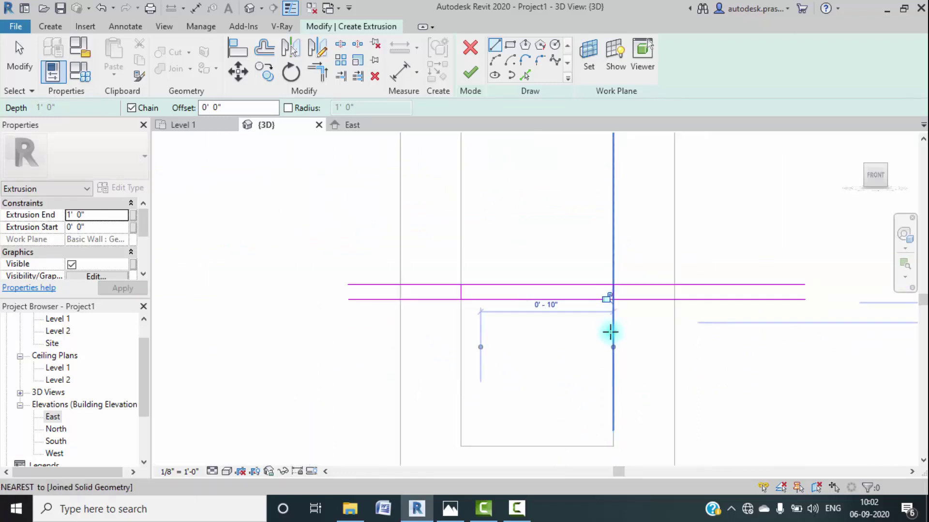
Step: Draw short vertical lines joining the middle pair of lines at both side edges of the opening
middle_drag(506, 329, 504, 454)
scroll(521, 310, up, 1)
scroll(522, 312, up, 2)
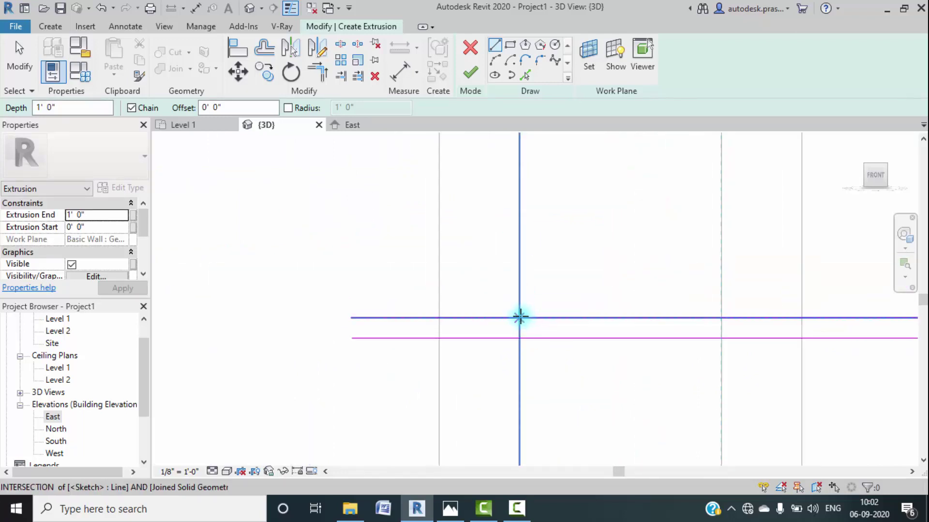
click(520, 337)
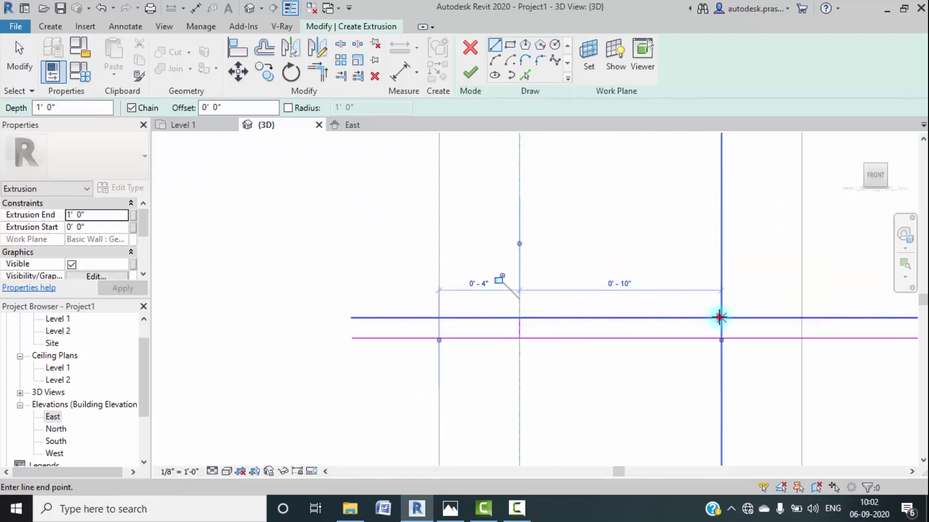
click(721, 338)
key(Escape)
Step: Draw short vertical lines joining the upper pair of lines at both side edges of the opening
scroll(660, 306, down, 2)
middle_drag(659, 307, 595, 327)
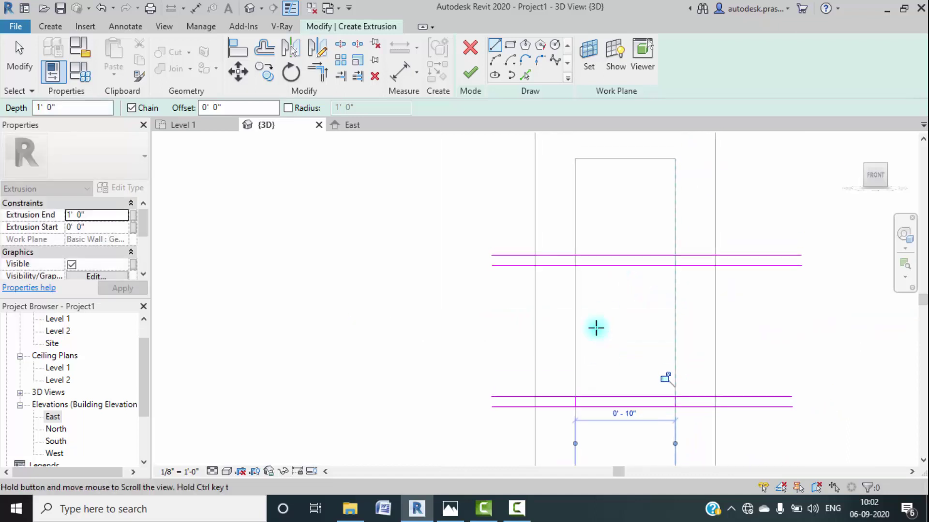
scroll(565, 243, up, 4)
click(574, 240)
click(574, 258)
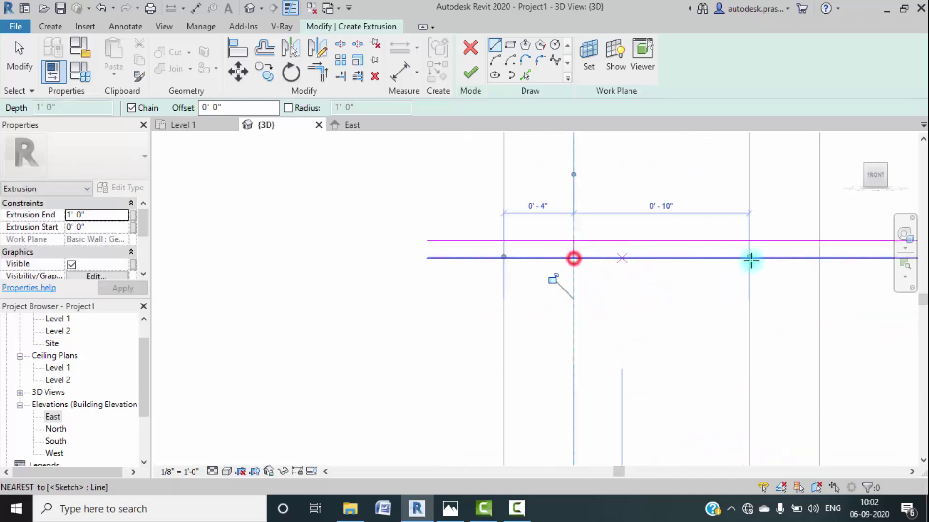
key(Escape)
click(749, 240)
click(749, 258)
key(Escape)
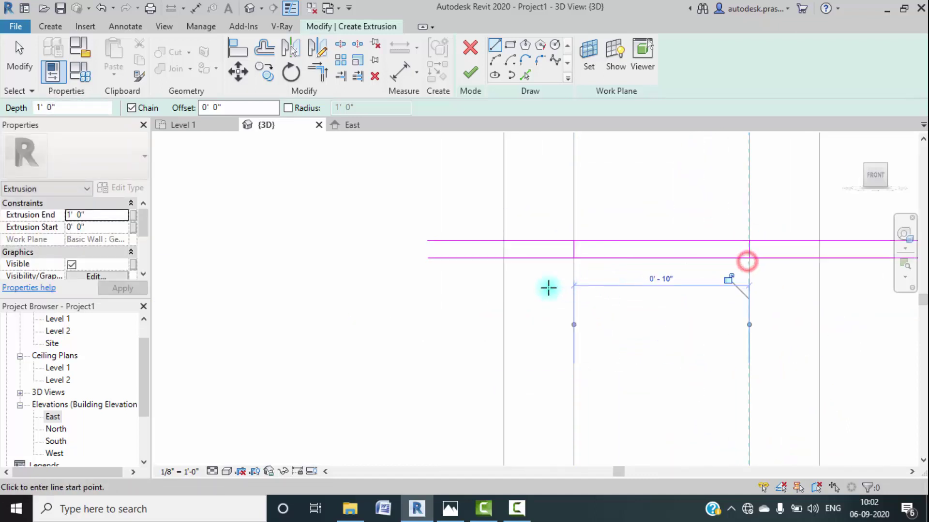
Step: Trim the upper pair of lines to its vertical end lines to form a closed shelf rectangle
click(326, 78)
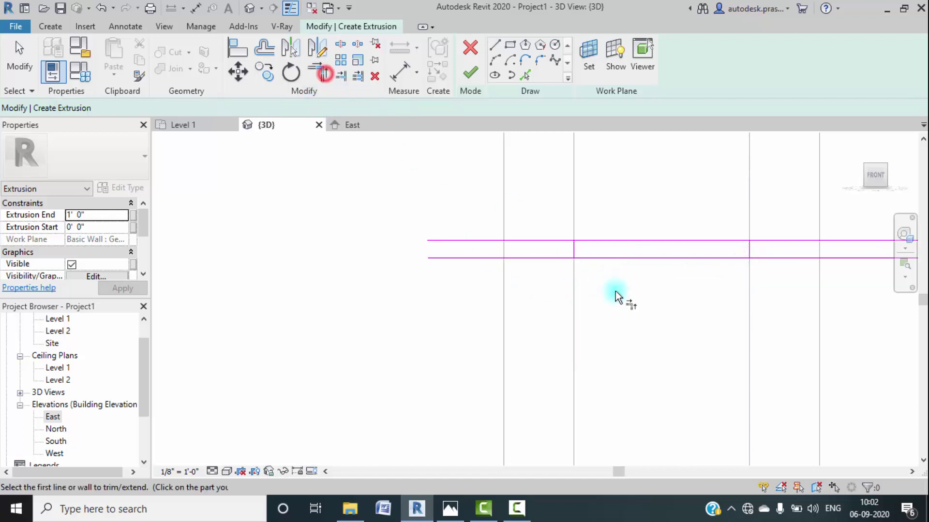
click(580, 256)
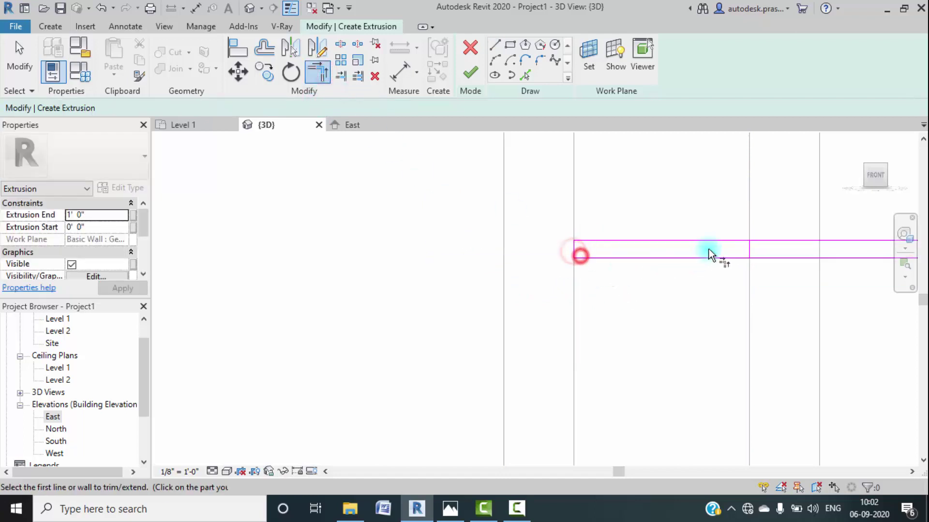
click(748, 252)
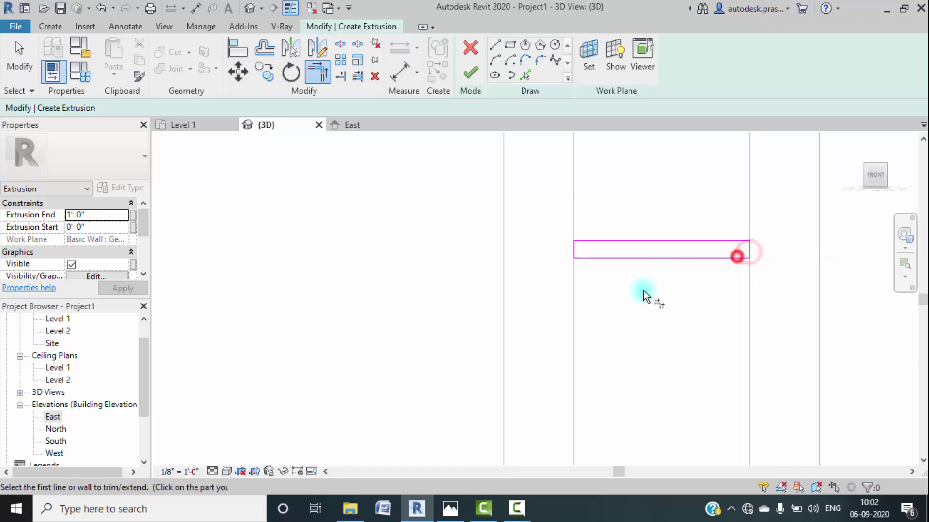
Step: Trim the middle pair of lines to its vertical end lines to form a closed shelf rectangle
scroll(647, 296, down, 3)
middle_drag(644, 394, 559, 275)
click(536, 278)
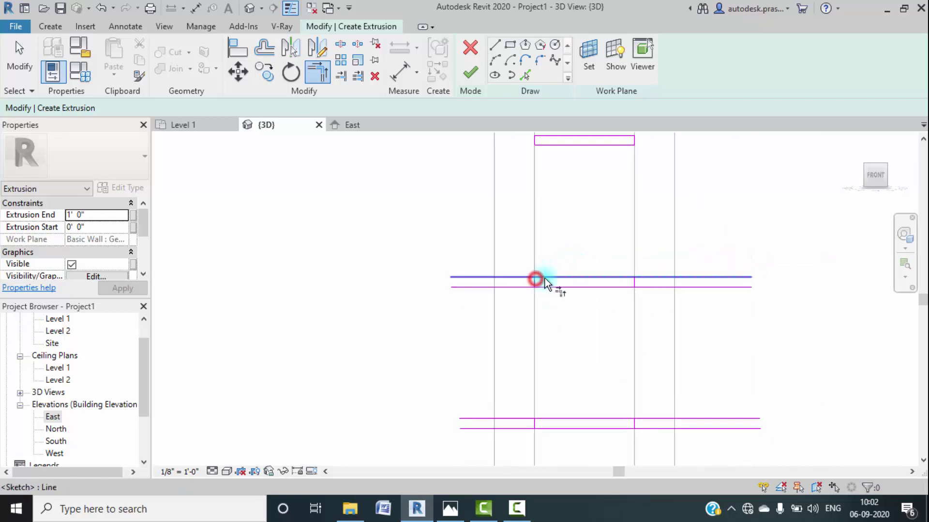
click(545, 285)
click(627, 280)
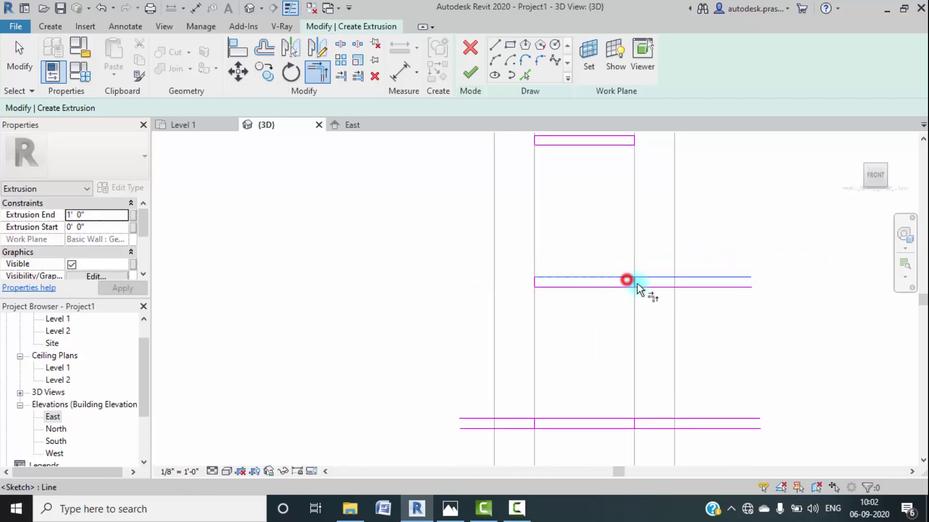
click(632, 282)
Step: Trim the lowest pair of lines to its vertical end lines to form a closed shelf rectangle
middle_drag(578, 294, 564, 231)
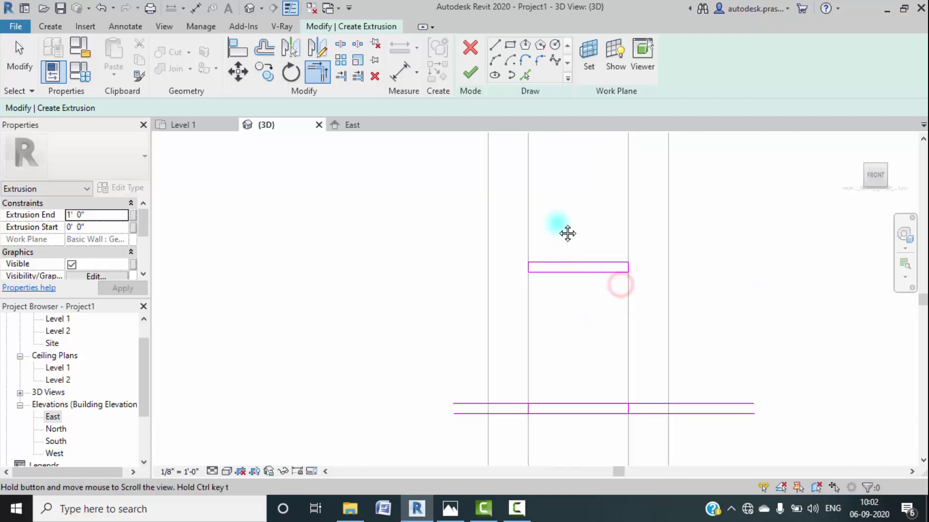
scroll(530, 272, up, 5)
click(528, 268)
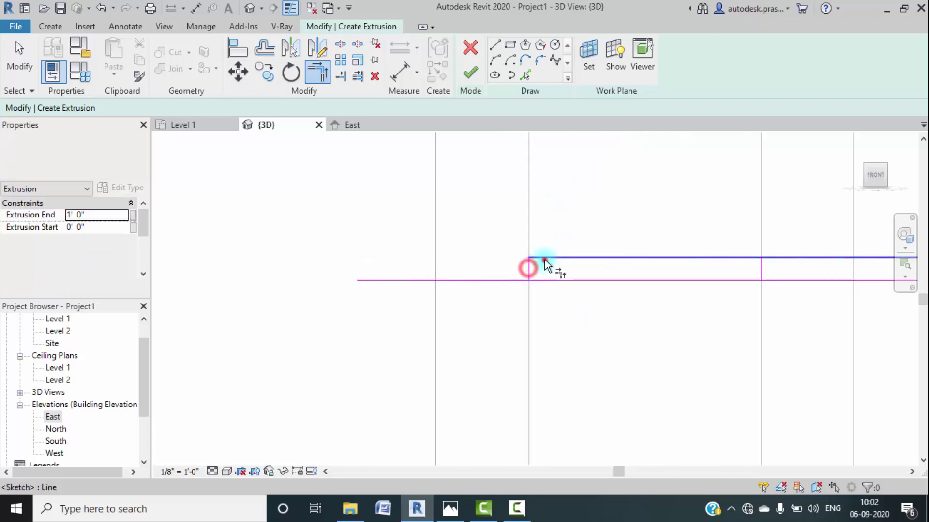
click(544, 260)
click(531, 269)
click(546, 280)
click(730, 257)
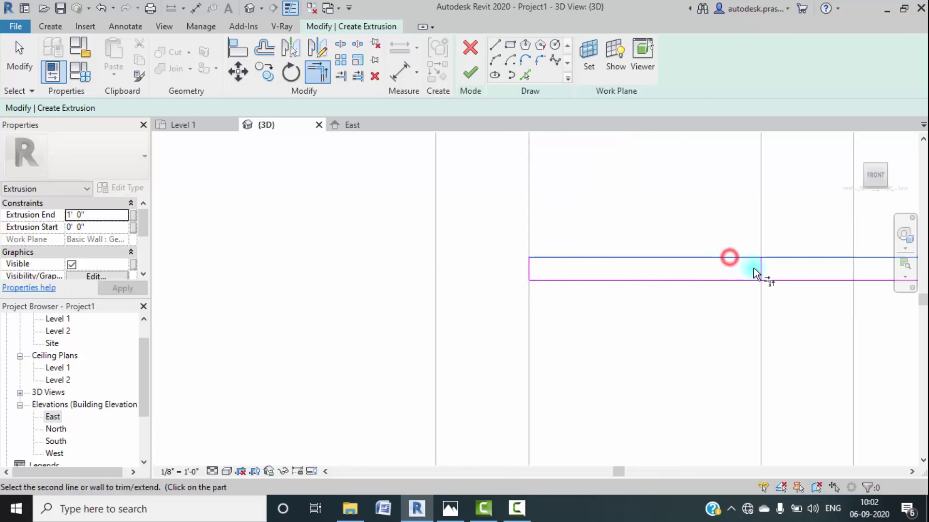
click(758, 274)
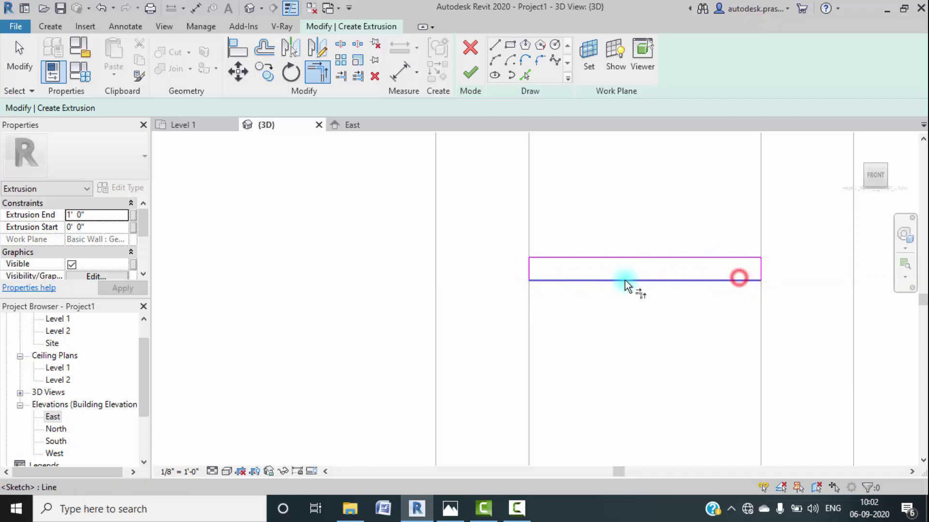
Step: Finish the sketch to extrude the three shelf profiles with a depth of 1' 0"
scroll(625, 286, down, 5)
middle_drag(616, 311, 448, 357)
click(469, 73)
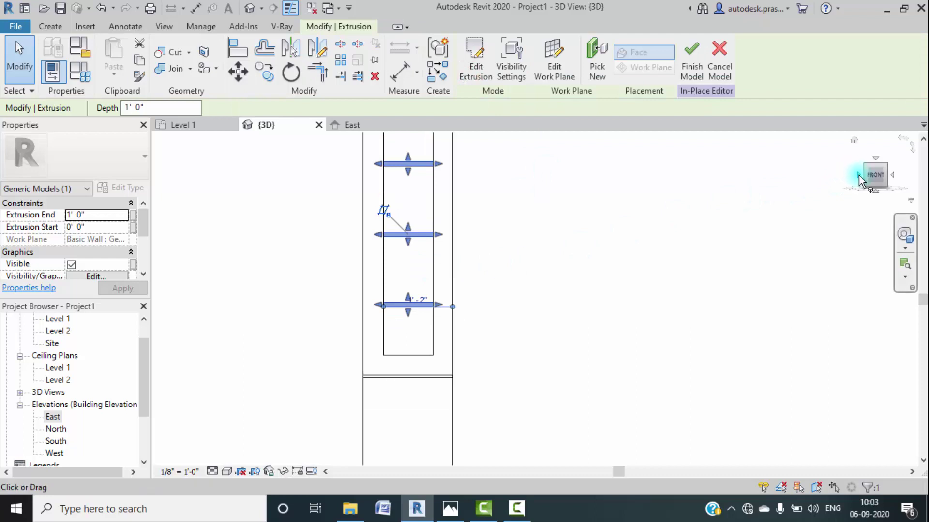
Step: Turn the 3D view to the left side and display the model in the Wireframe visual style
click(858, 175)
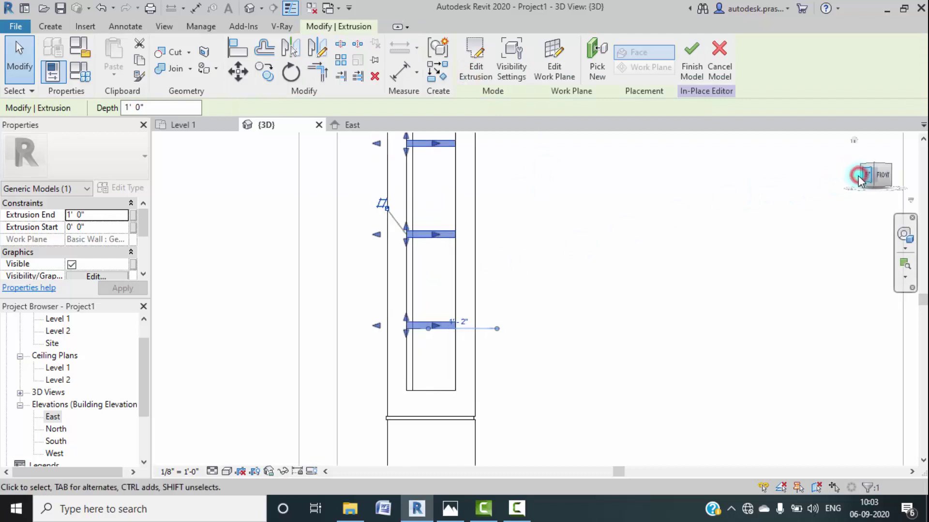
click(226, 471)
click(253, 388)
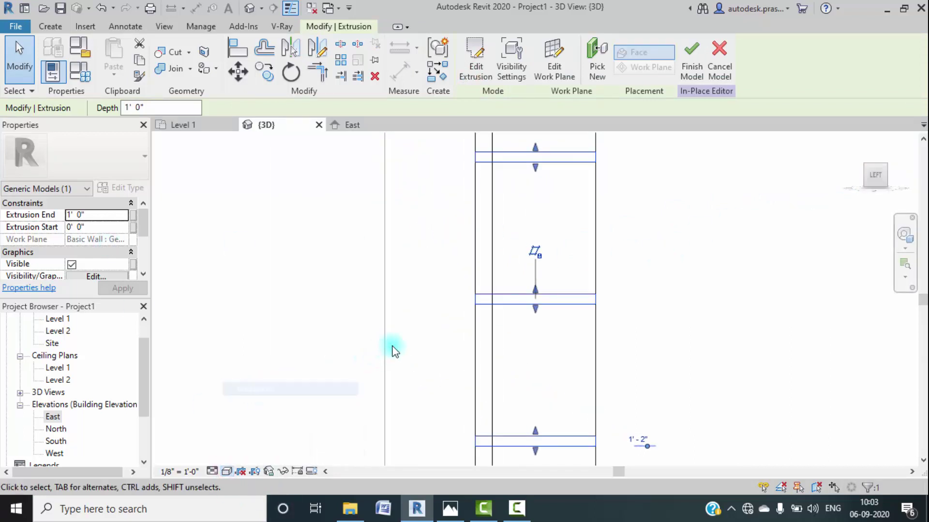
middle_drag(506, 346, 464, 322)
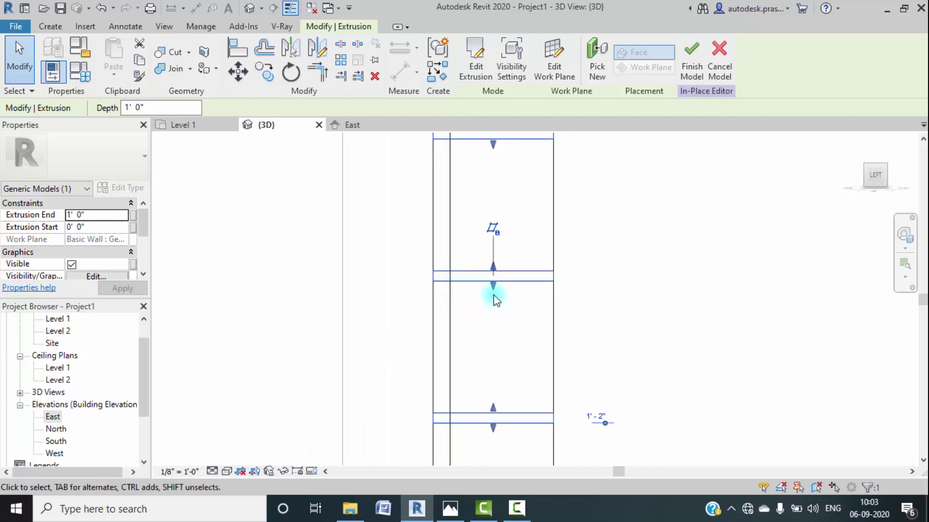
Step: Pull the back end of the three shelves forward to meet the inner back face of the tall unit's opening
click(667, 330)
click(533, 281)
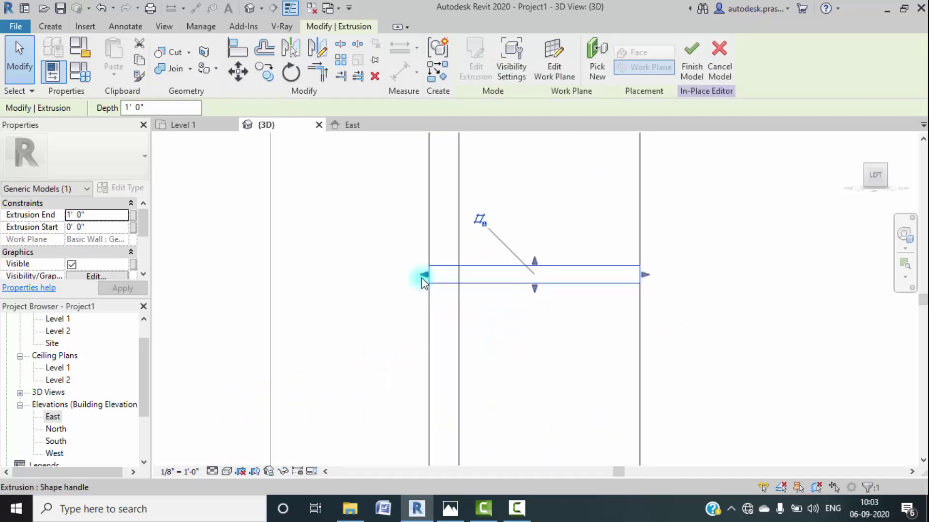
drag(423, 274, 477, 278)
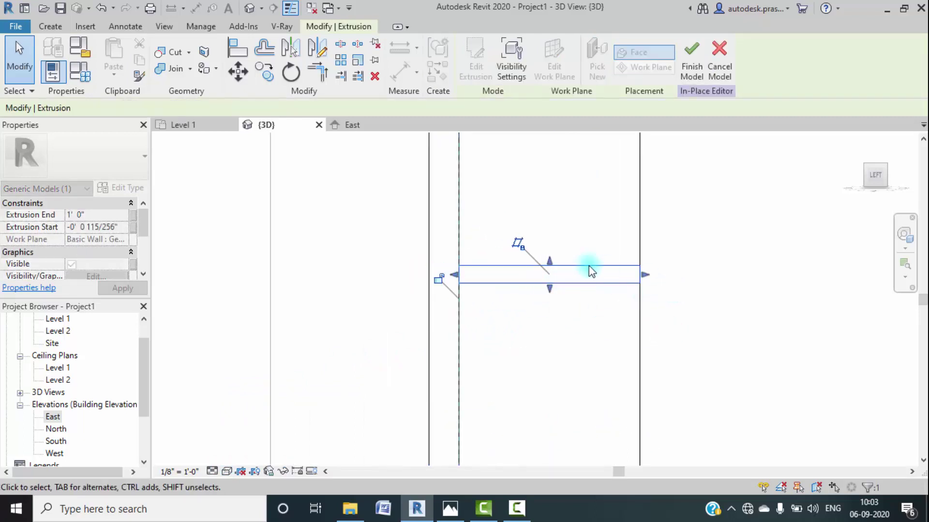
scroll(561, 269, down, 4)
click(659, 305)
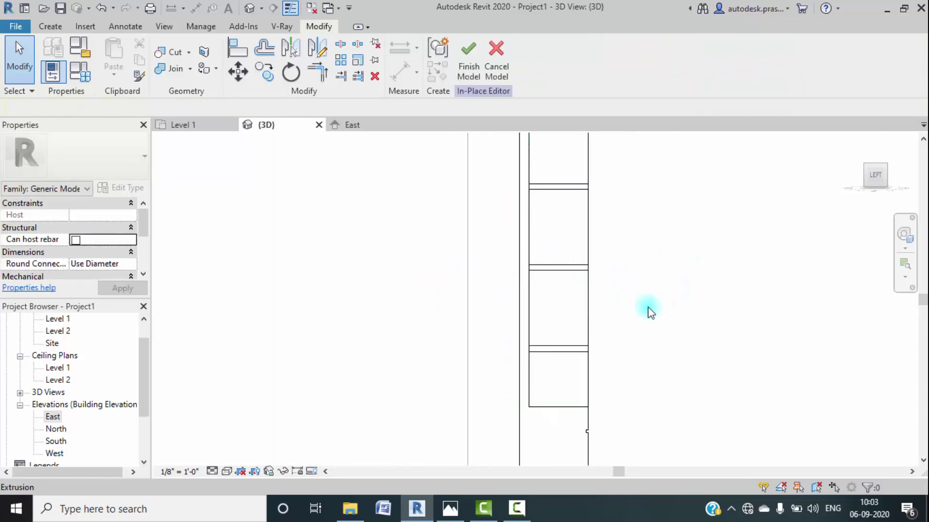
Step: Display the model with filled surfaces and orbit to inspect the shelves inside the tall unit
shift+middle_drag(657, 312, 191, 449)
click(211, 472)
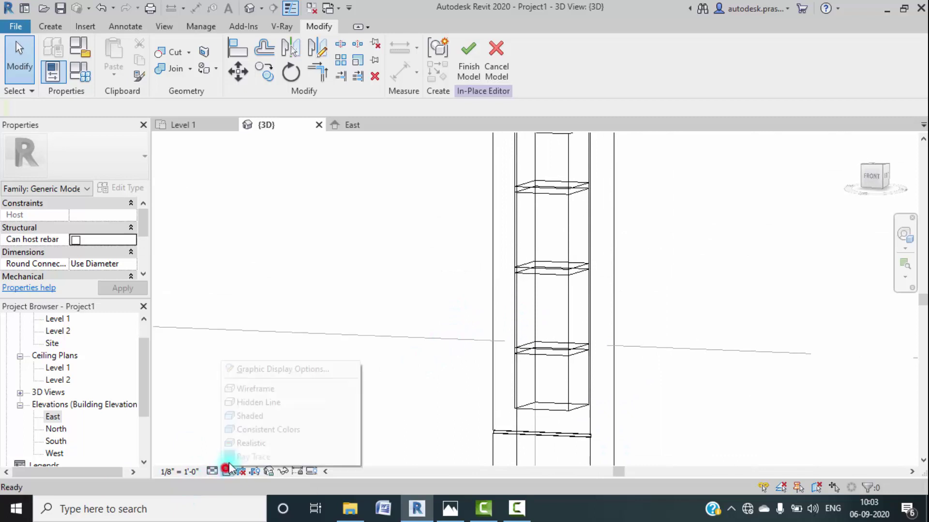
click(296, 438)
mouse_move(325, 375)
shift+middle_down()
mouse_move(428, 381)
mouse_move(352, 416)
mouse_move(255, 346)
mouse_move(460, 376)
mouse_move(384, 367)
mouse_move(371, 288)
mouse_move(309, 332)
mouse_move(317, 394)
mouse_move(307, 402)
mouse_move(280, 396)
mouse_move(448, 398)
mouse_move(405, 401)
shift+middle_up()
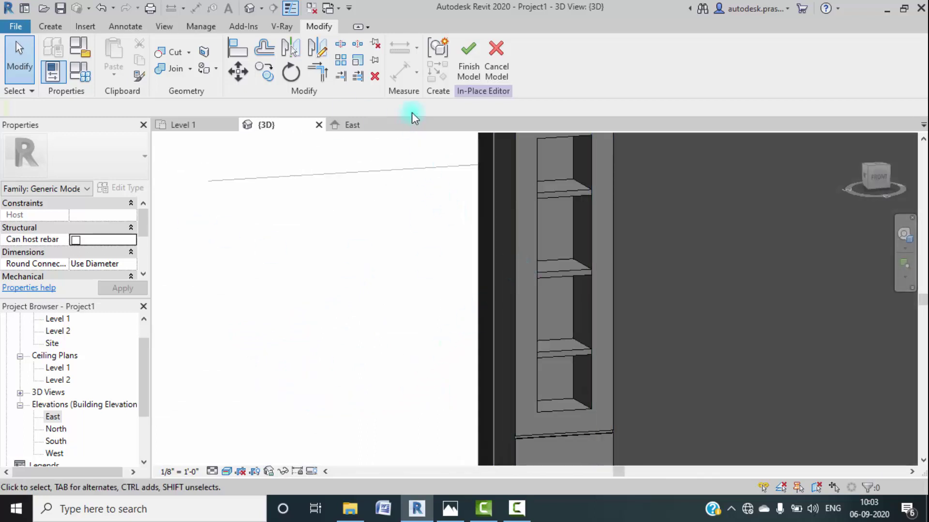
scroll(440, 322, down, 3)
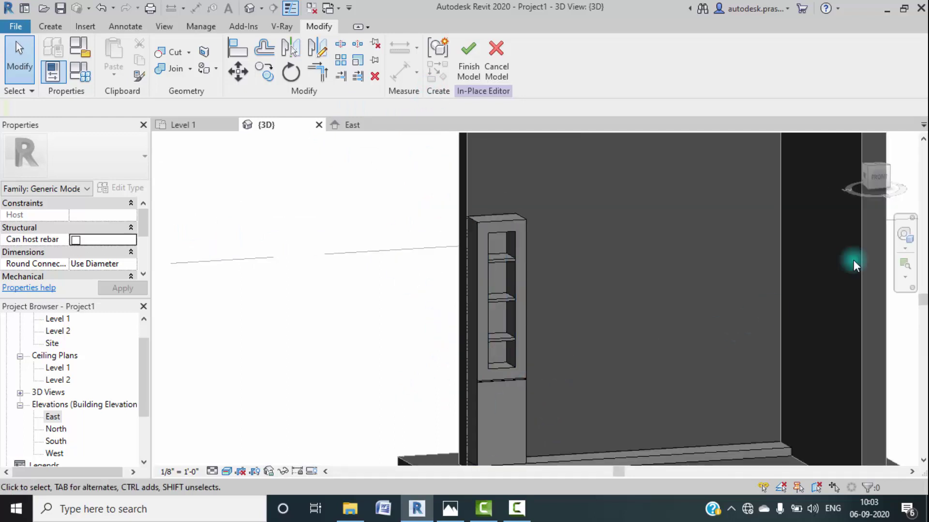
Step: Turn the 3D view to the front and display the model in the Hidden Line visual style
click(878, 181)
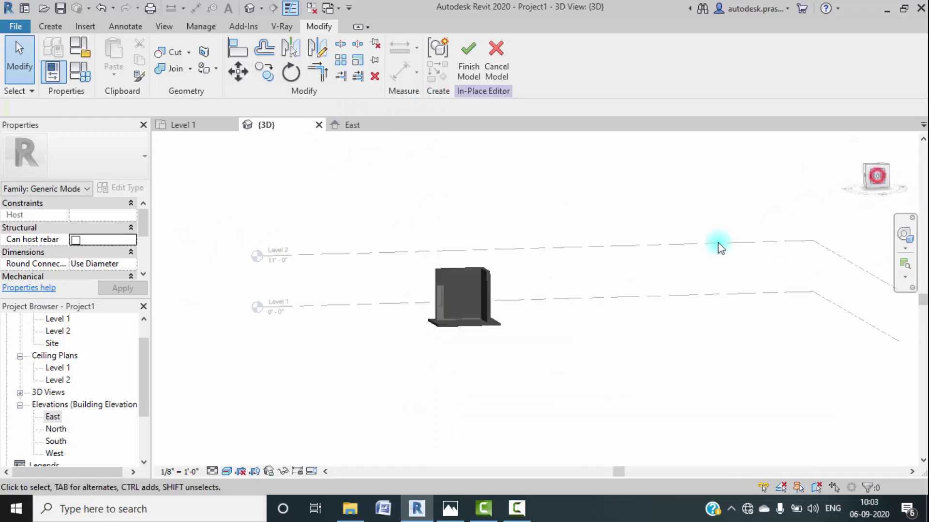
click(226, 471)
click(246, 445)
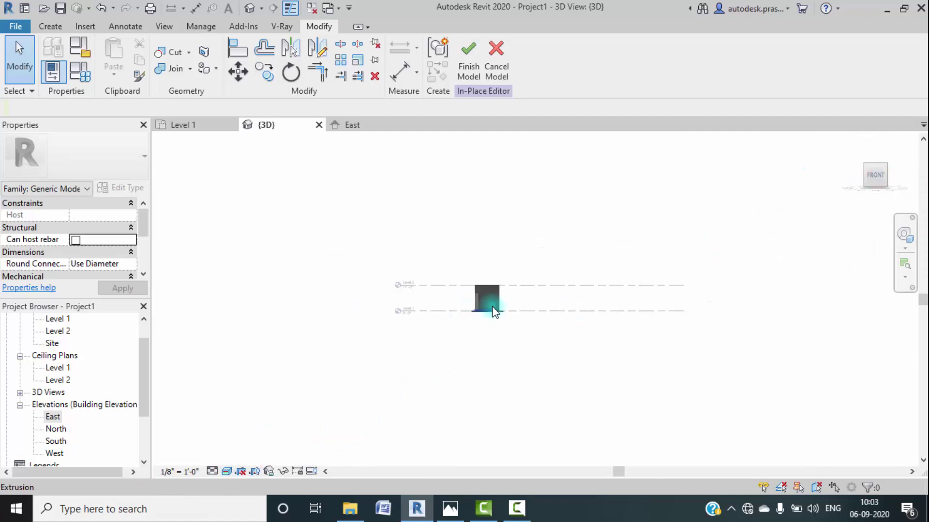
scroll(492, 304, up, 2)
scroll(492, 304, up, 5)
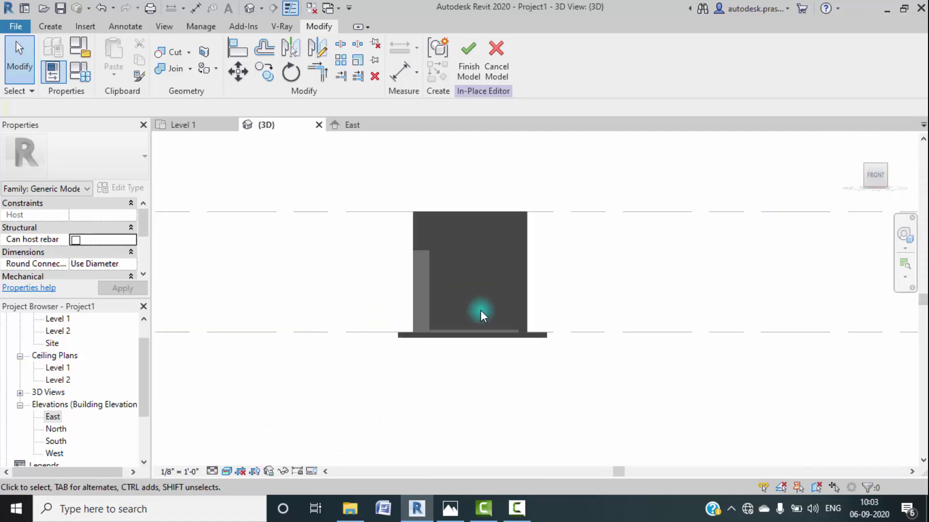
click(226, 472)
click(252, 403)
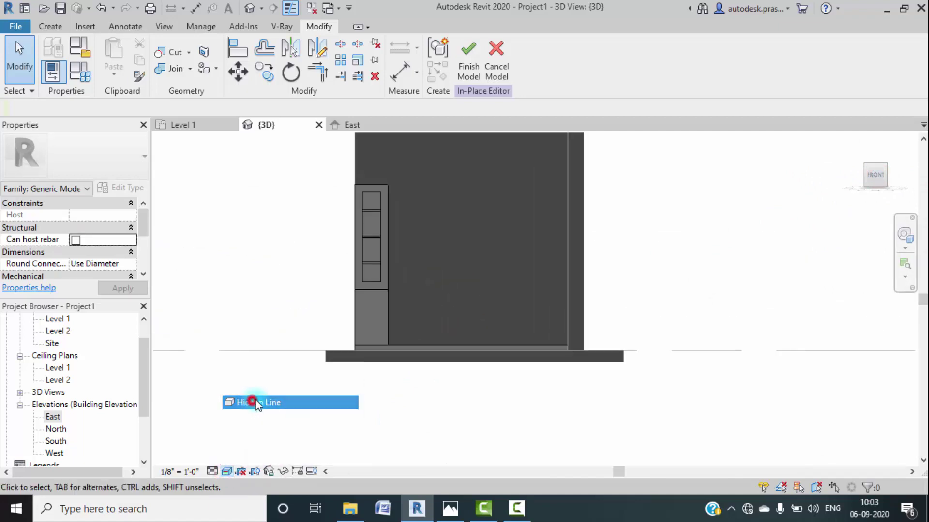
scroll(400, 305, up, 2)
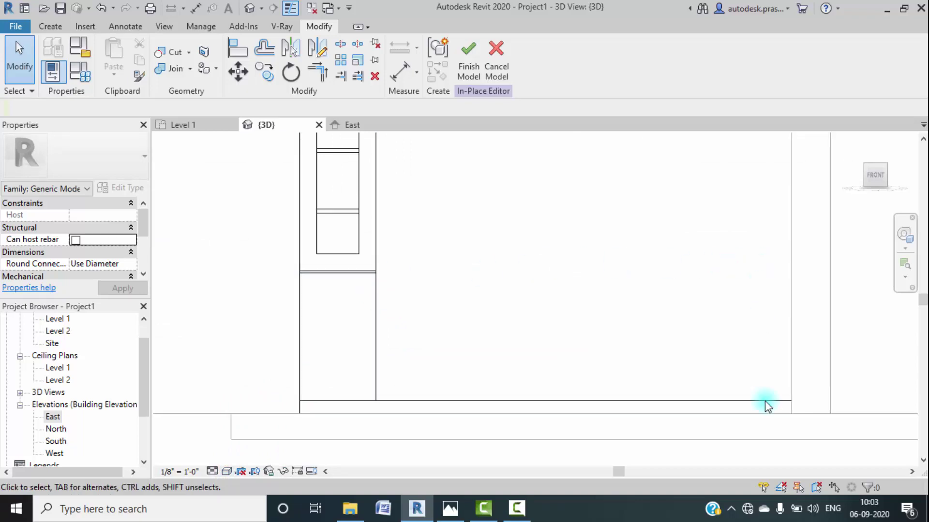
Step: Check the base cabinets and countertop in the kitchen.jpeg reference picture and return to the Revit model
click(450, 508)
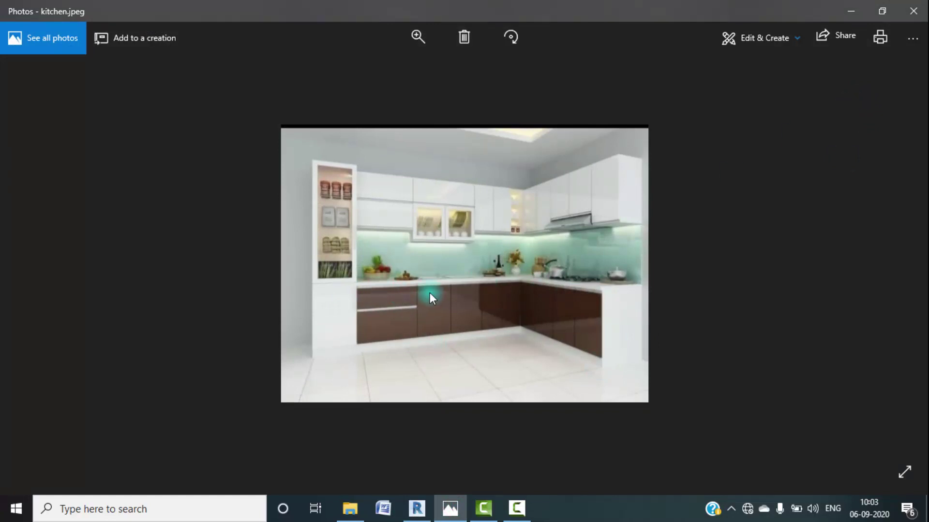
click(857, 11)
middle_drag(477, 275, 431, 334)
Step: Start an extrusion and sketch a horizontal line from the tall unit's ledge across to the side wall
click(57, 27)
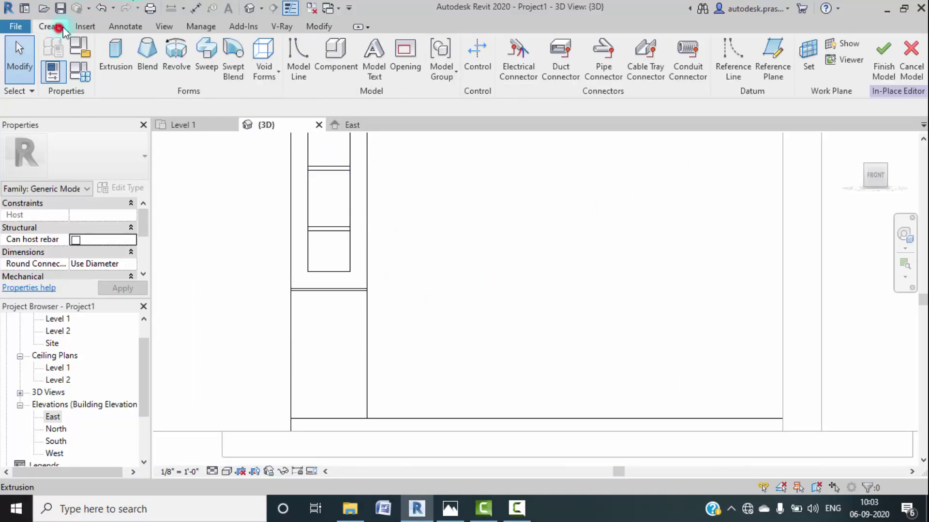
click(115, 51)
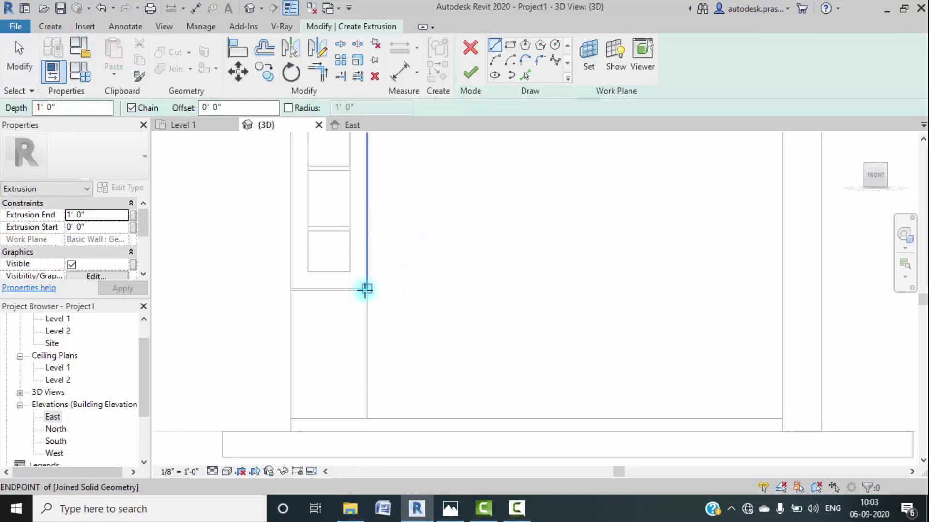
scroll(368, 290, up, 2)
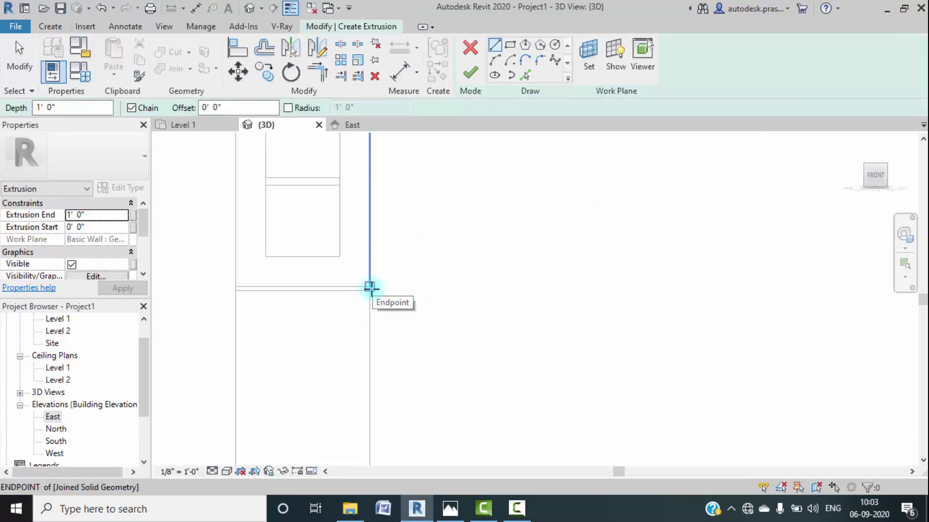
click(371, 290)
scroll(481, 286, down, 4)
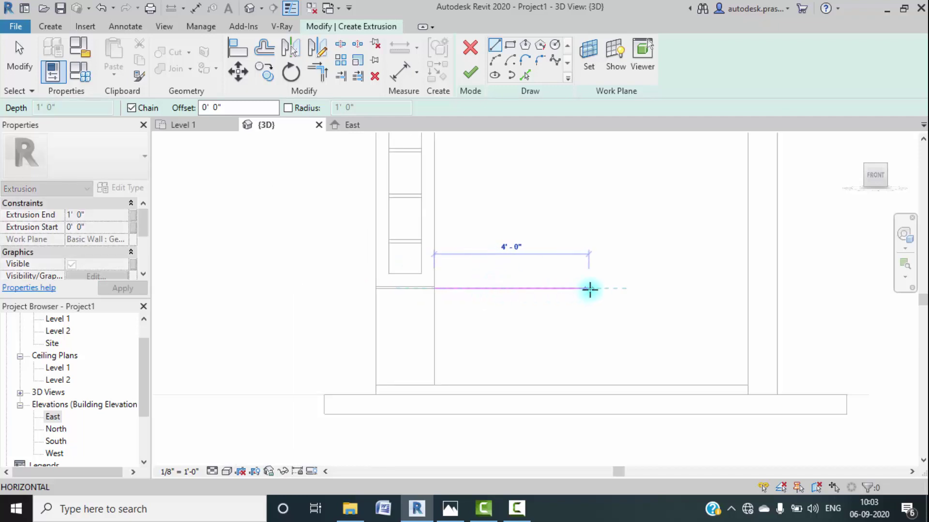
middle_drag(588, 288, 565, 303)
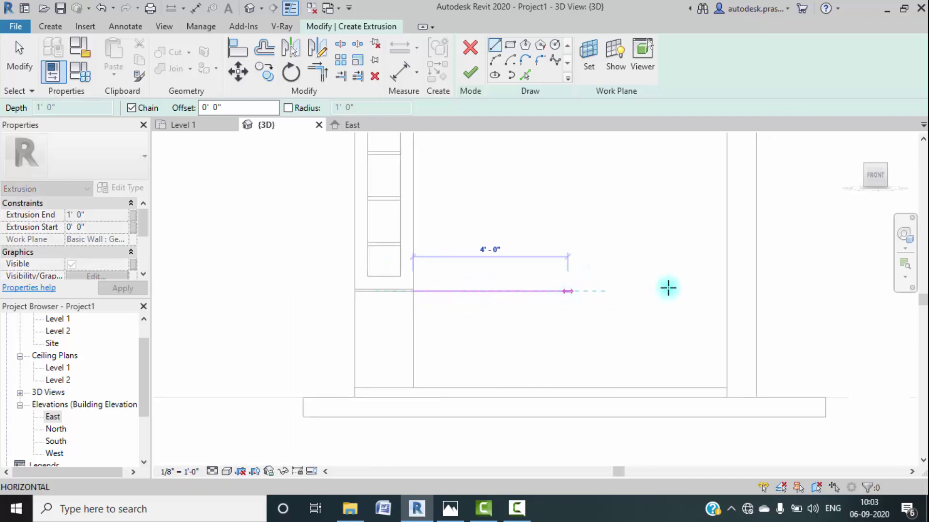
click(725, 288)
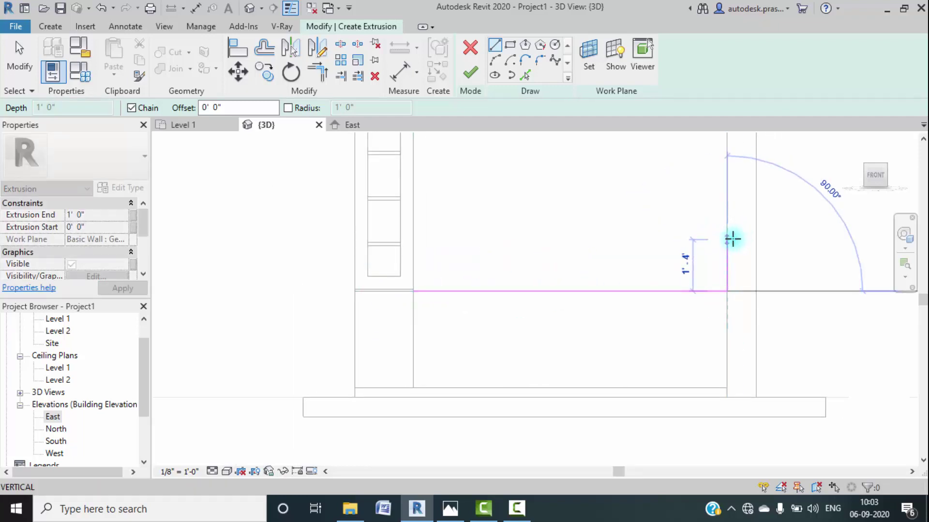
key(Escape)
key(Escape)
Step: Try to add an aligned dimension between the sketched line and the top edge of the base
scroll(440, 301, up, 4)
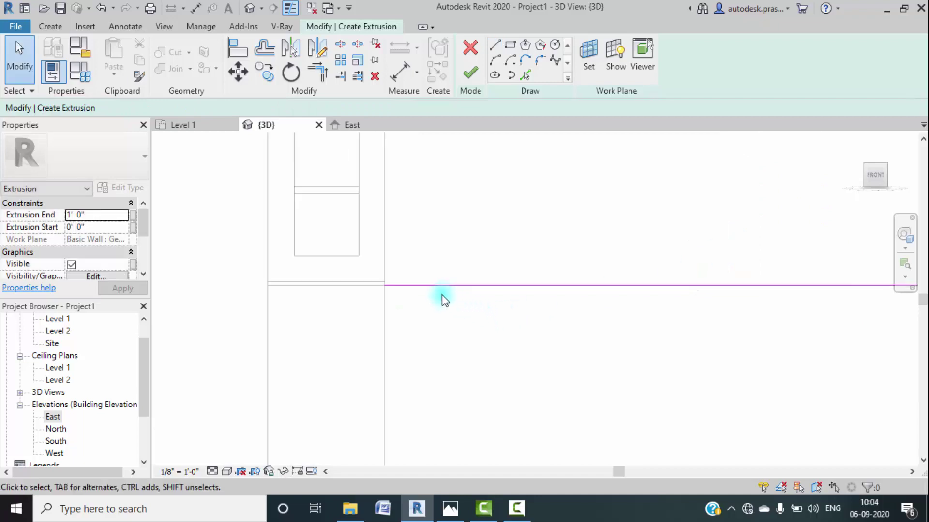
middle_drag(440, 299, 489, 259)
middle_drag(498, 337, 500, 313)
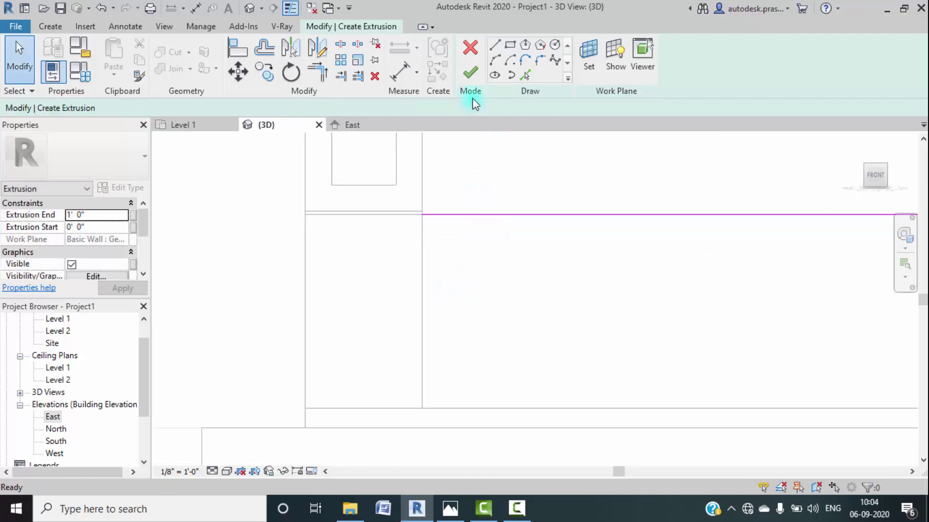
click(125, 26)
click(55, 52)
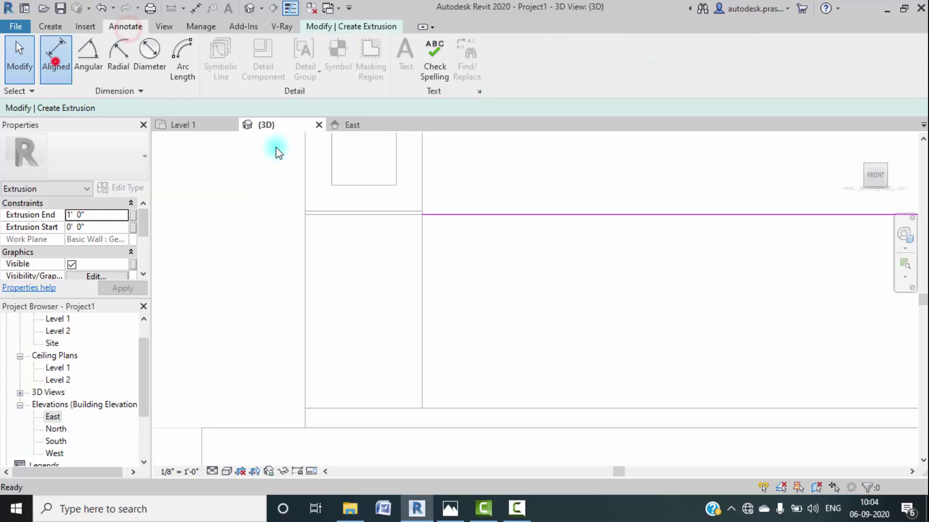
click(465, 215)
click(484, 400)
click(555, 351)
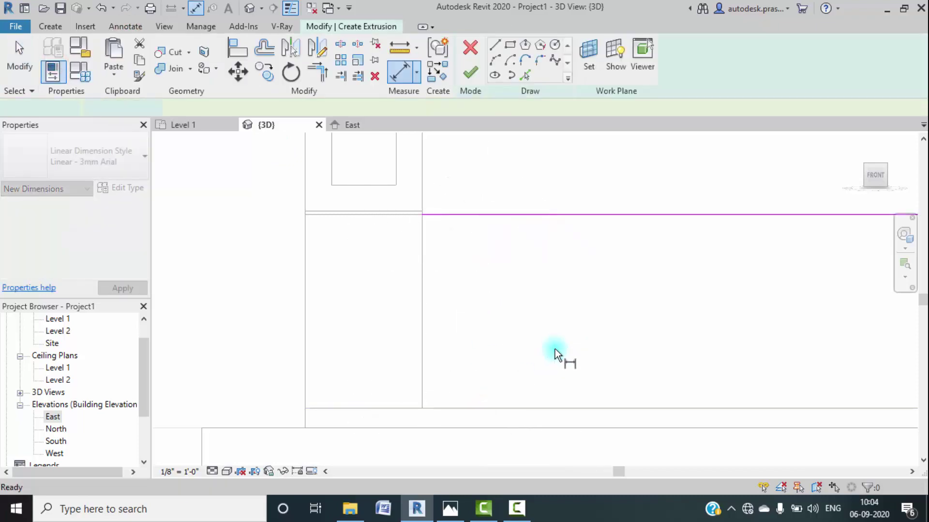
key(Escape)
Step: Add a parallel line offset 0' 3" below the sketched line with Pick Lines
middle_drag(533, 324, 415, 402)
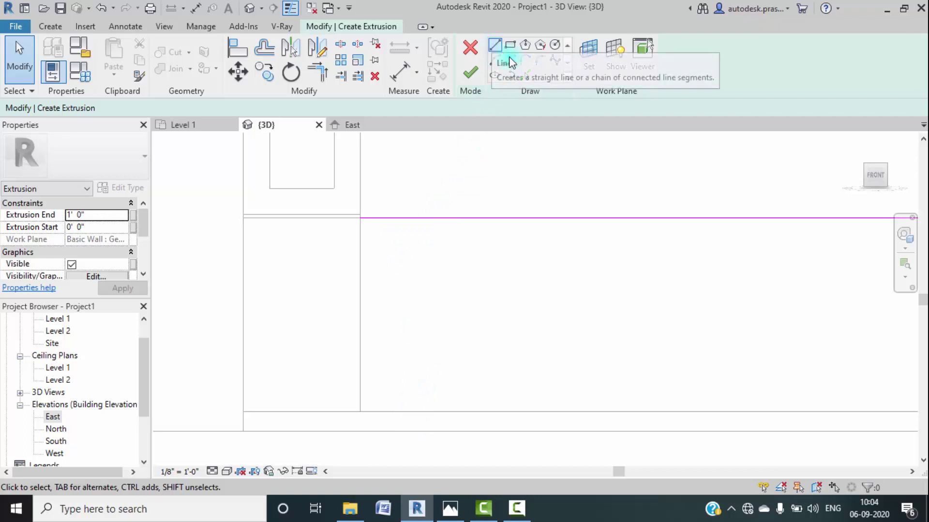
click(523, 75)
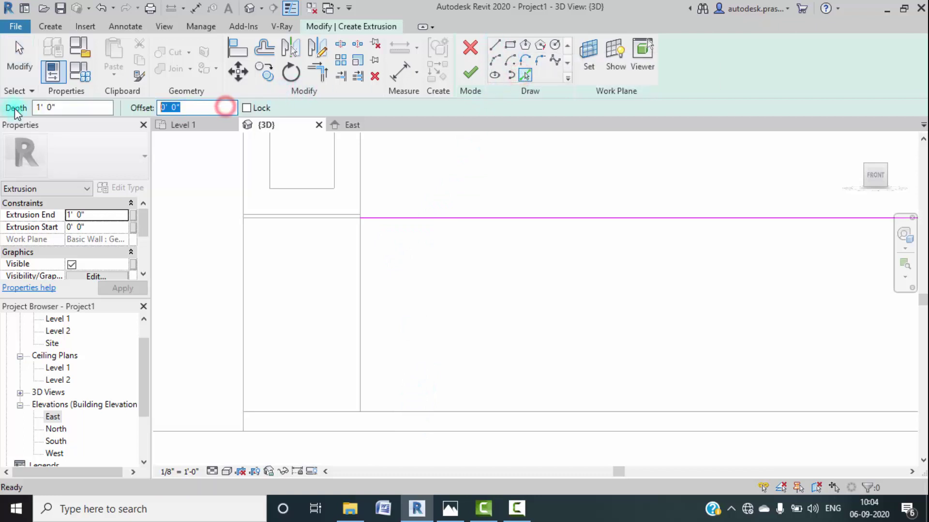
click(431, 220)
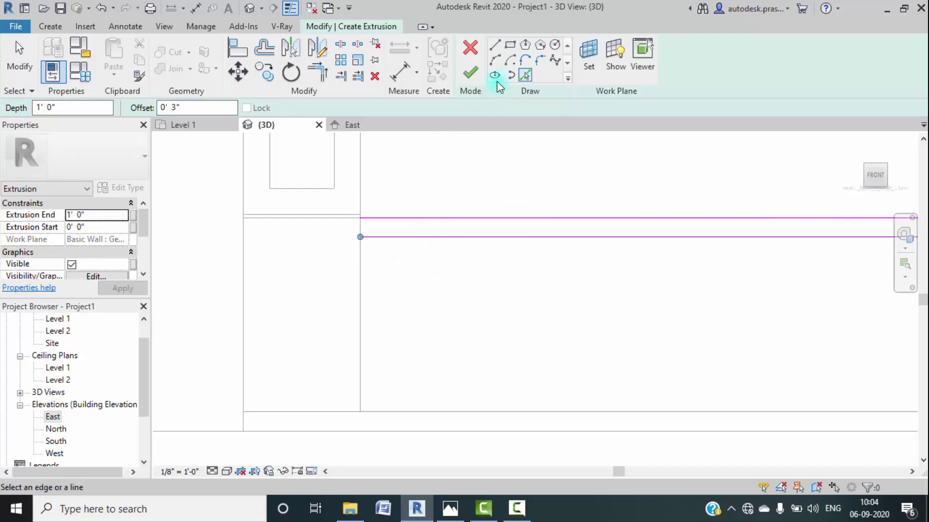
Step: Try to close the strip beside the tall unit with the 0' 3" line offset still active, and delete the displaced line
click(494, 45)
click(362, 219)
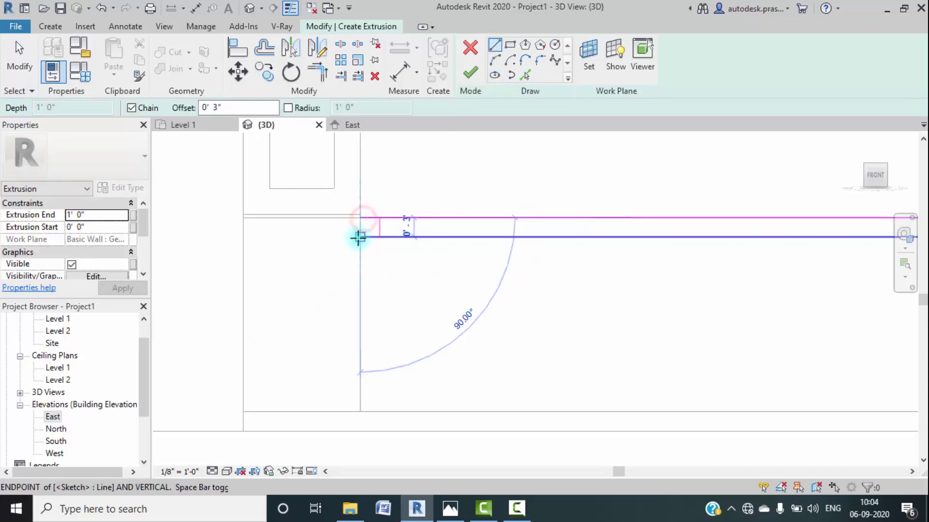
click(359, 238)
key(Escape)
key(Escape)
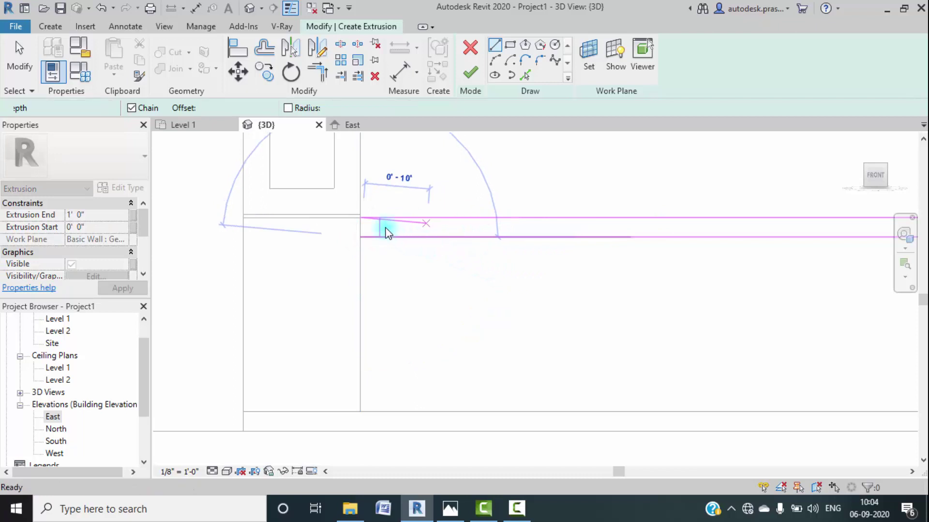
click(380, 227)
key(Delete)
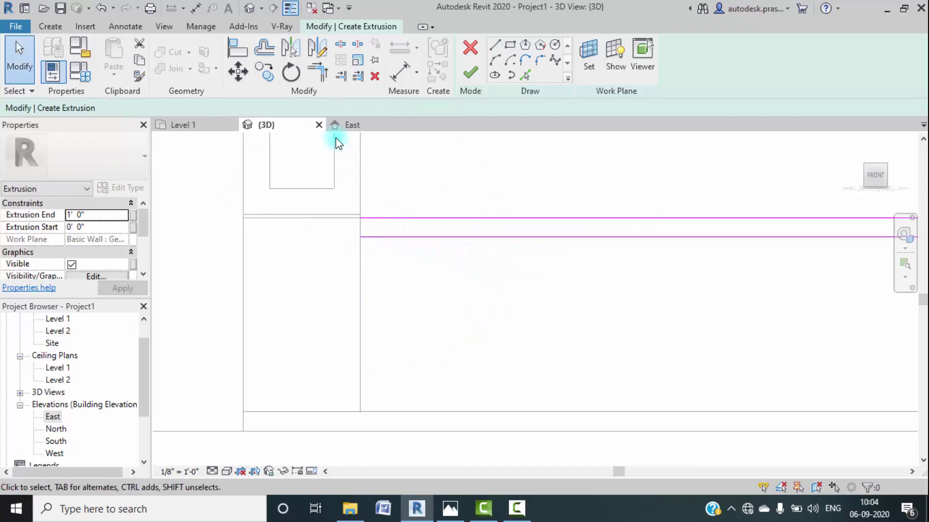
Step: Close both ends of the 3" strip with vertical lines drawn at an offset of 0' 0"
click(494, 45)
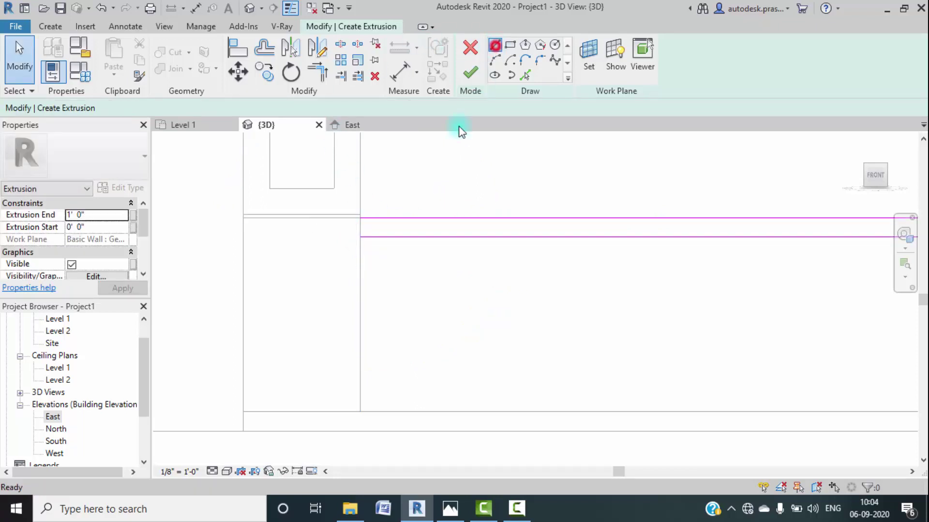
click(363, 216)
click(361, 236)
scroll(456, 301, down, 3)
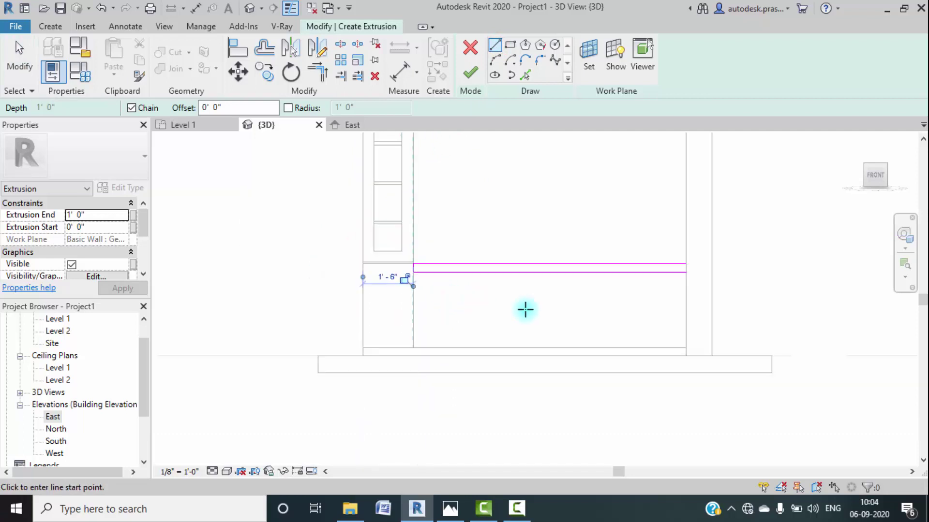
scroll(687, 272, up, 3)
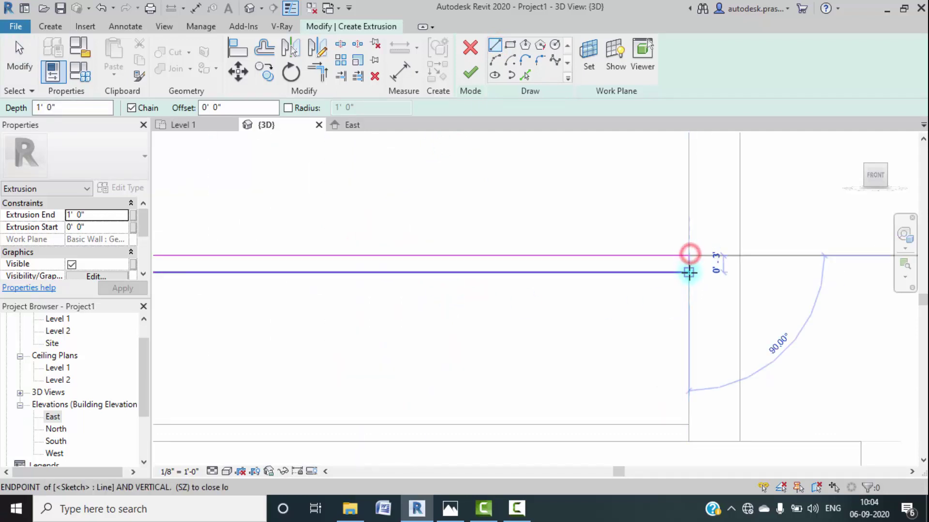
Step: Finish the sketch to extrude the countertop strip with a depth of 1' 0", and deselect it
click(470, 72)
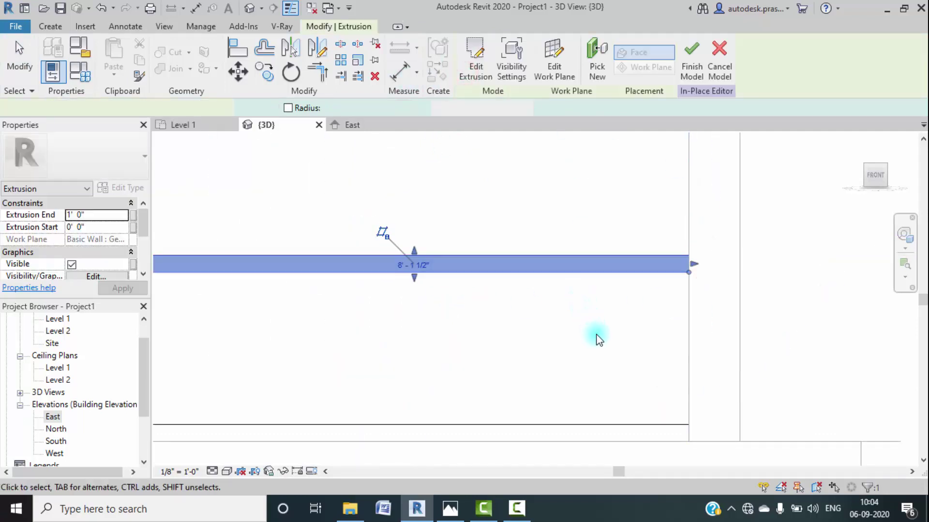
scroll(596, 339, down, 3)
middle_drag(532, 335, 524, 316)
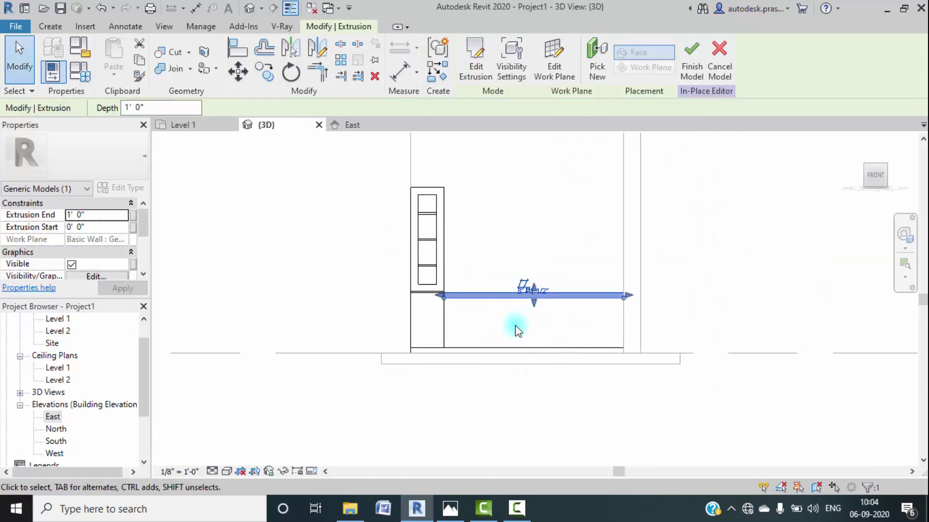
scroll(505, 316, up, 3)
click(283, 295)
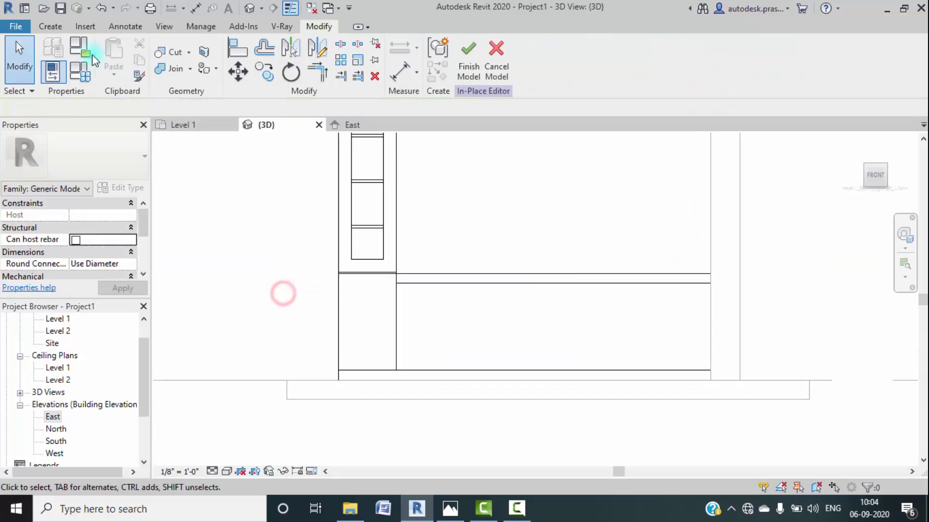
Step: Start a new extrusion and check the base cabinets below the countertop in the kitchen.jpeg reference picture in Photos
click(50, 26)
click(115, 58)
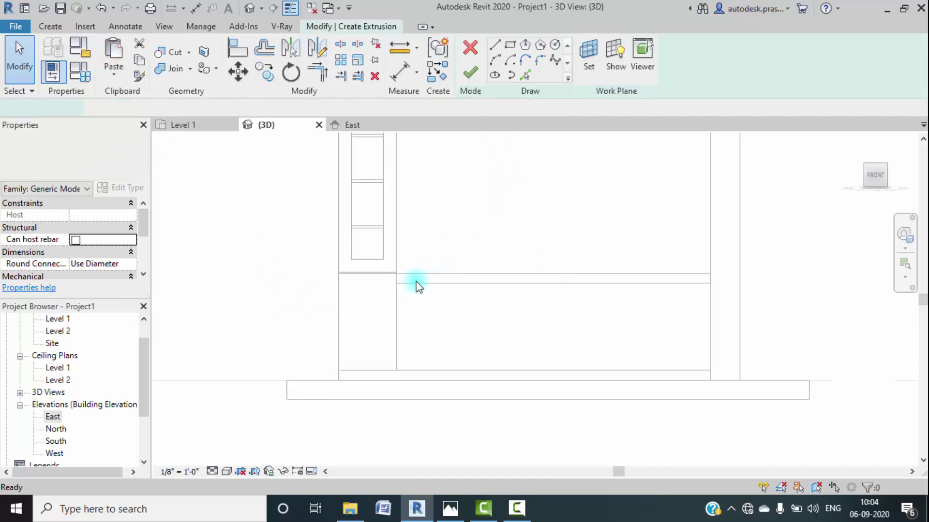
mouse_move(454, 503)
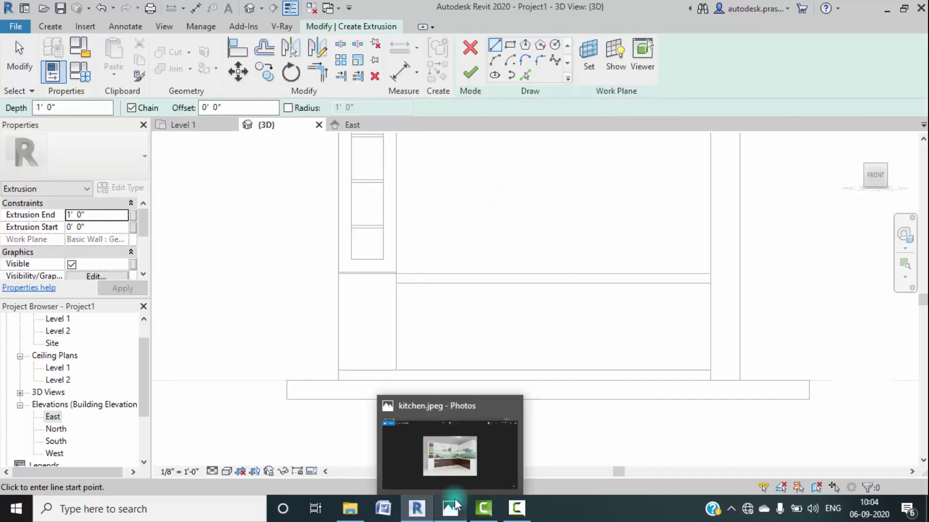
click(454, 468)
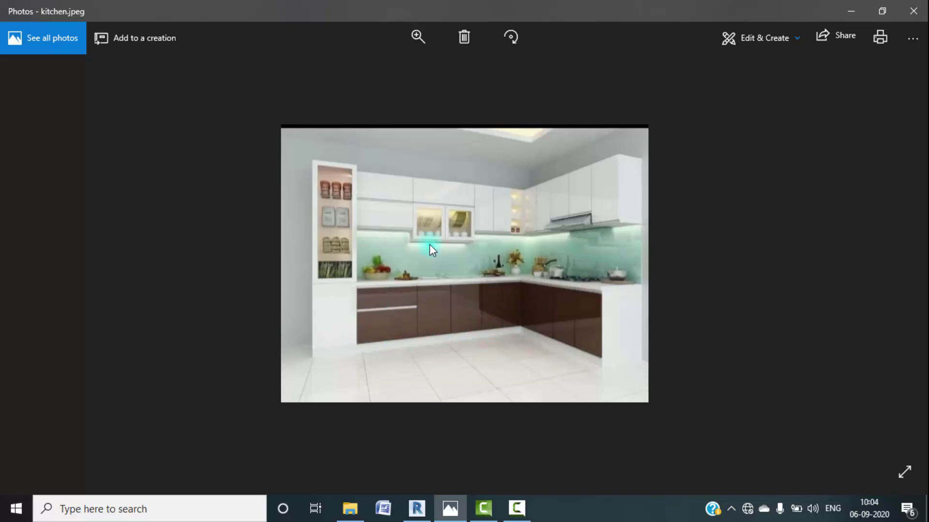
click(850, 11)
Step: Sketch a rectangle about 1' 6" wide and 2' 3" high between countertop and plinth, at the end away from the tall unit
scroll(707, 290, up, 2)
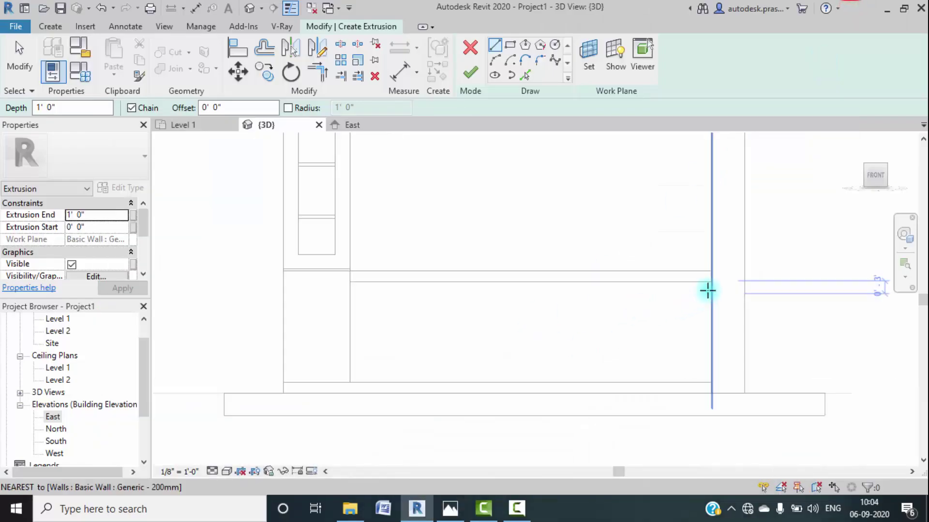
middle_drag(709, 292, 660, 286)
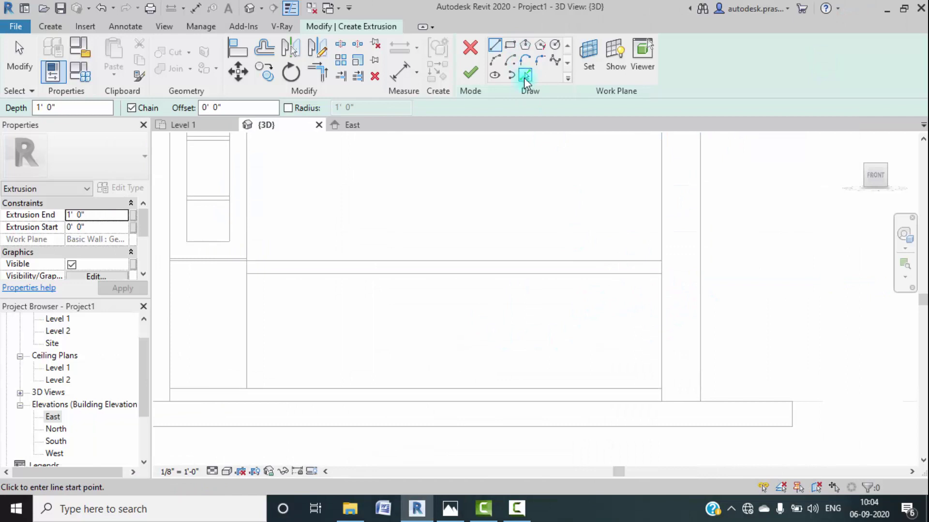
click(659, 272)
click(662, 389)
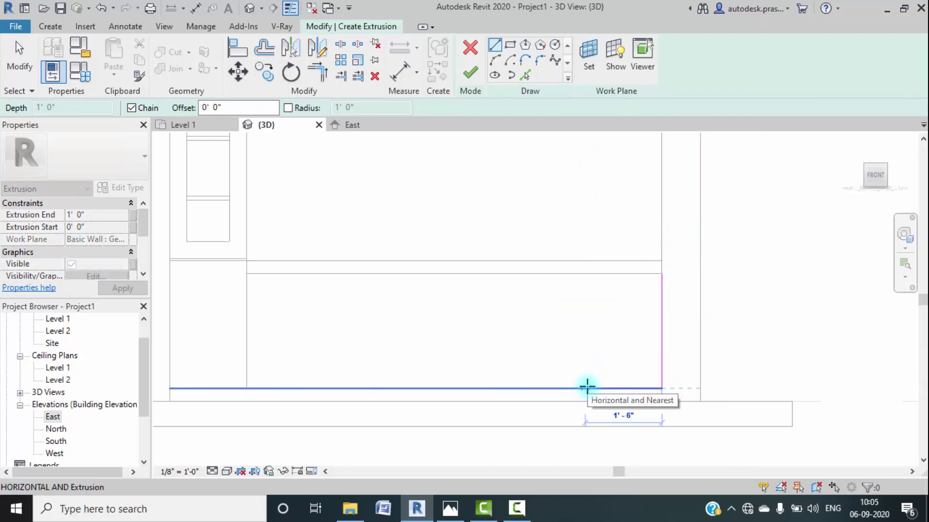
click(586, 388)
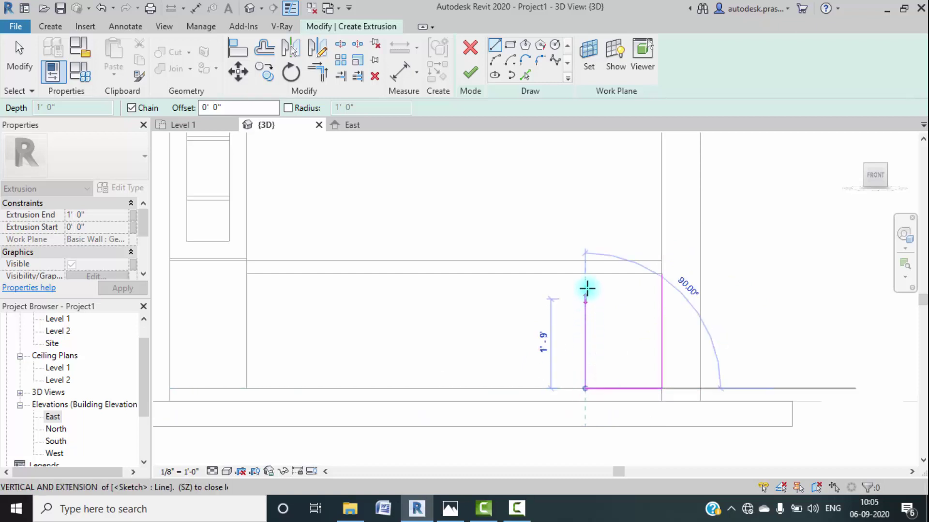
click(586, 272)
click(661, 274)
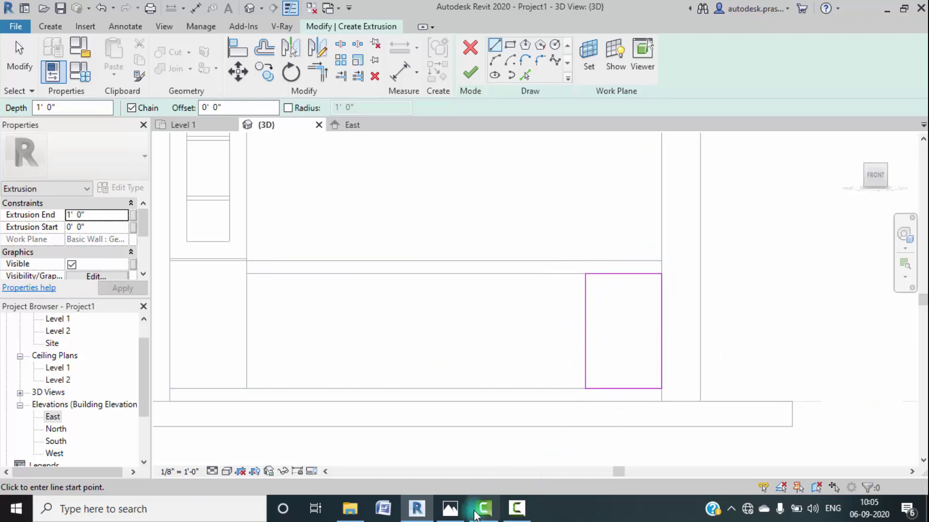
Step: Recheck the base units in kitchen.jpeg in Photos, and stretch the rectangle's upper line toward the tall unit to a length of 6' 0"
click(457, 510)
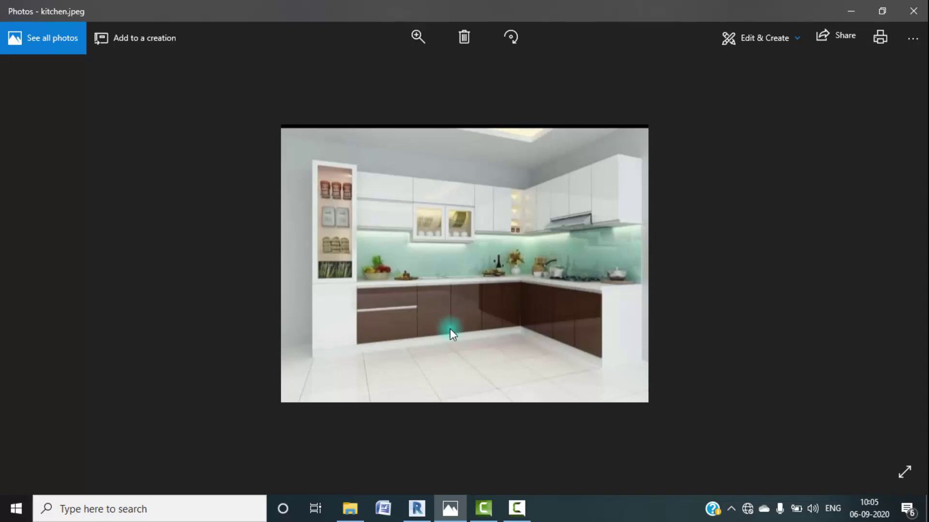
click(854, 9)
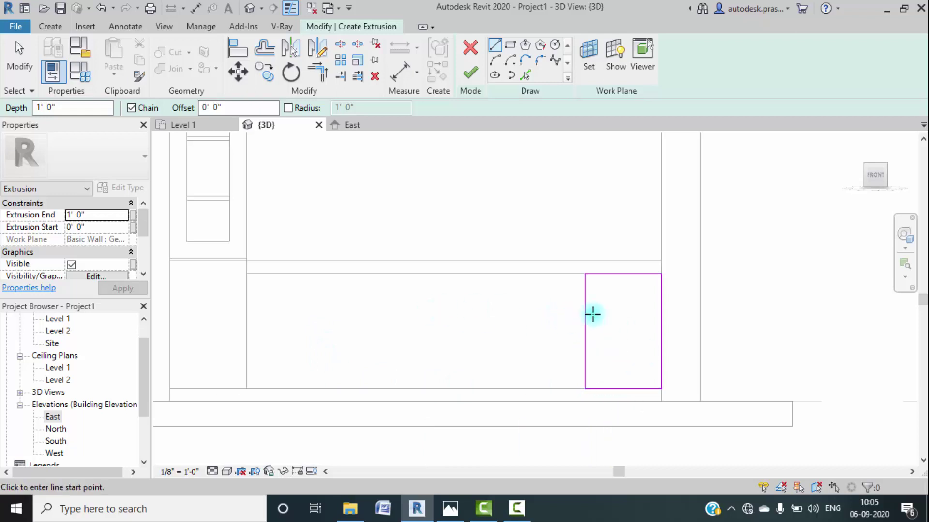
click(449, 508)
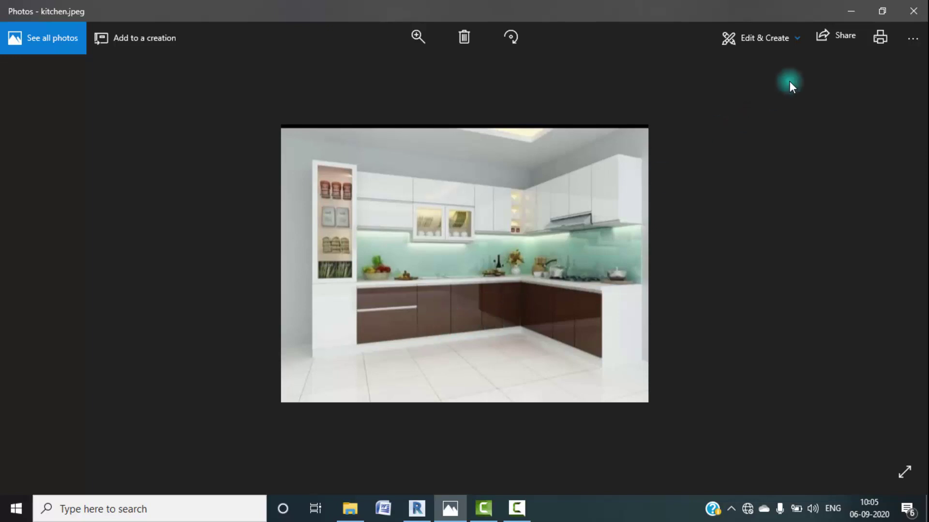
click(847, 11)
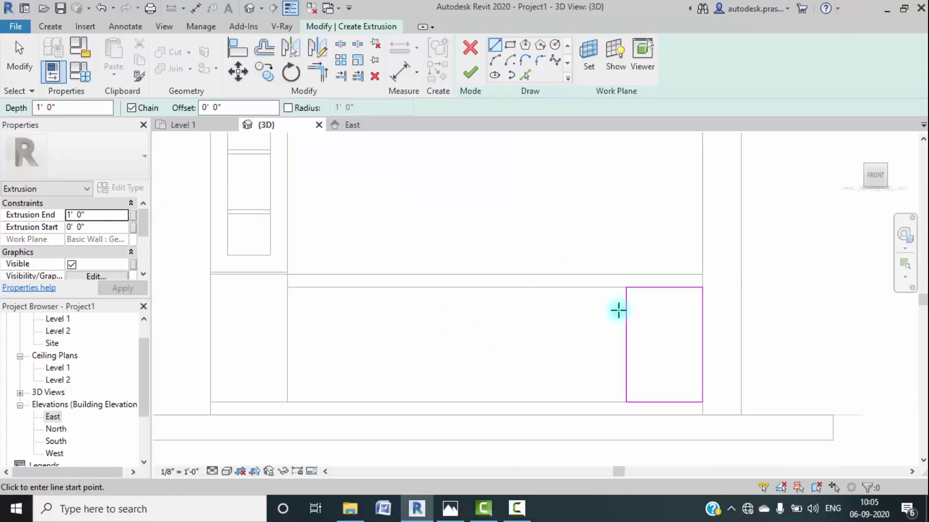
key(Escape)
mouse_move(626, 288)
mouse_down()
mouse_move(487, 299)
mouse_move(467, 290)
mouse_move(474, 289)
mouse_up()
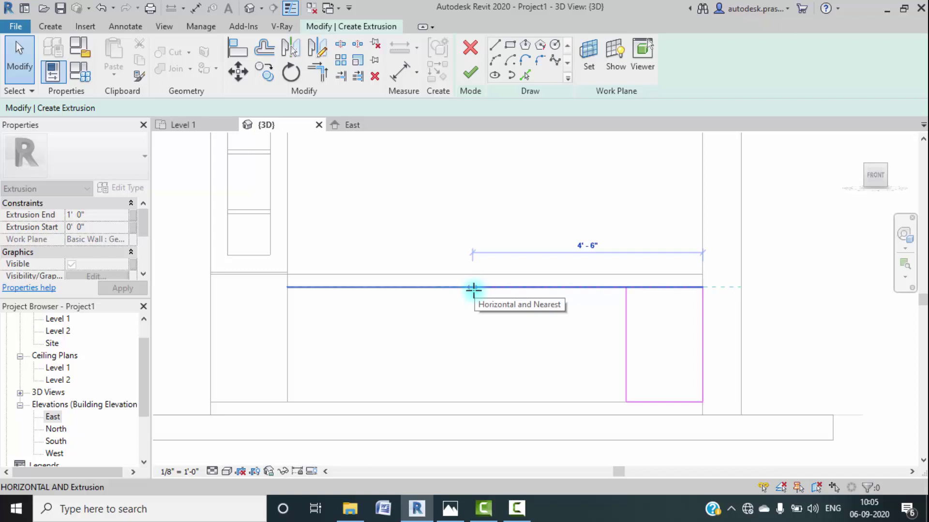
drag(474, 289, 396, 288)
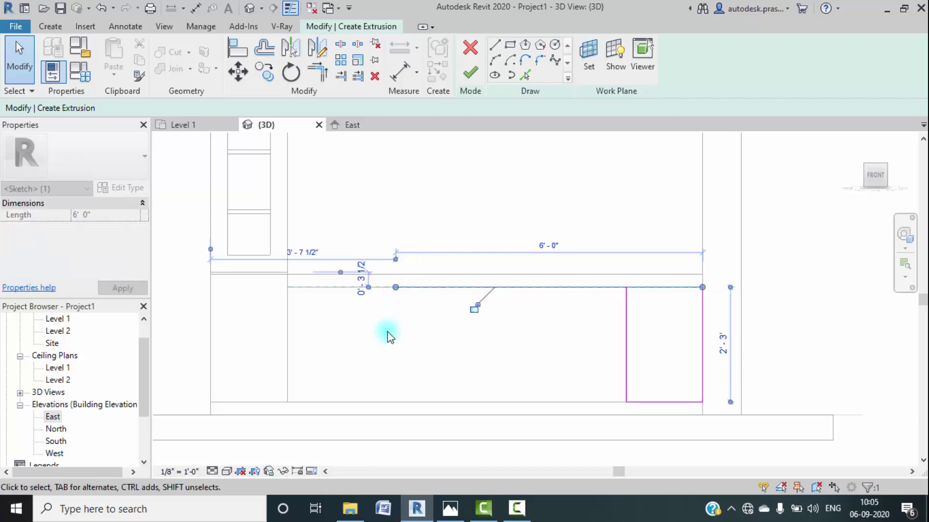
Step: Move the rectangle's vertical line nearest the tall unit to the end of the 6' 0" line and finish the 1' 0" deep extrusion
click(616, 407)
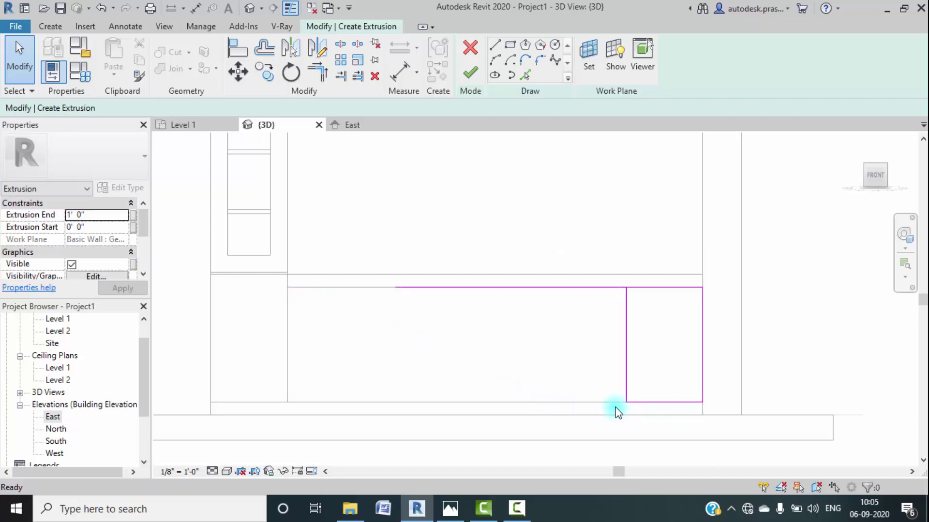
click(625, 356)
key(m)
key(v)
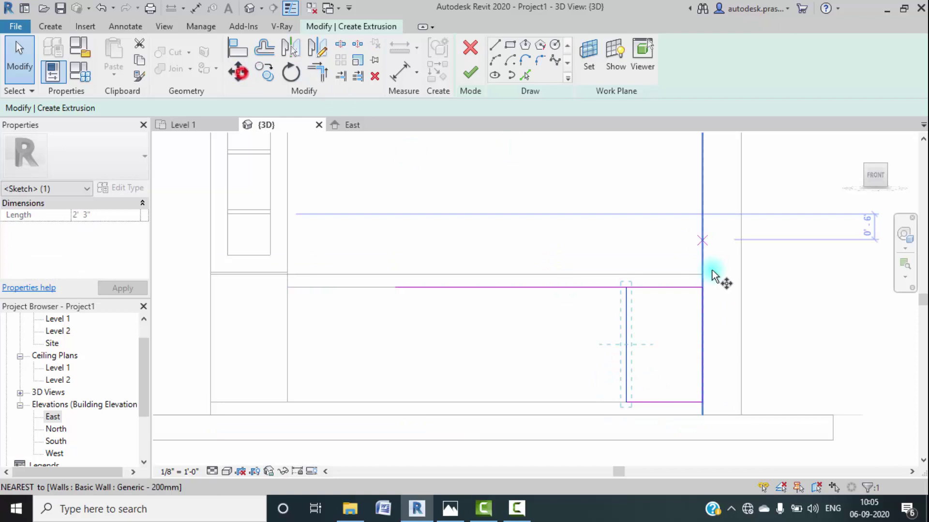
click(626, 287)
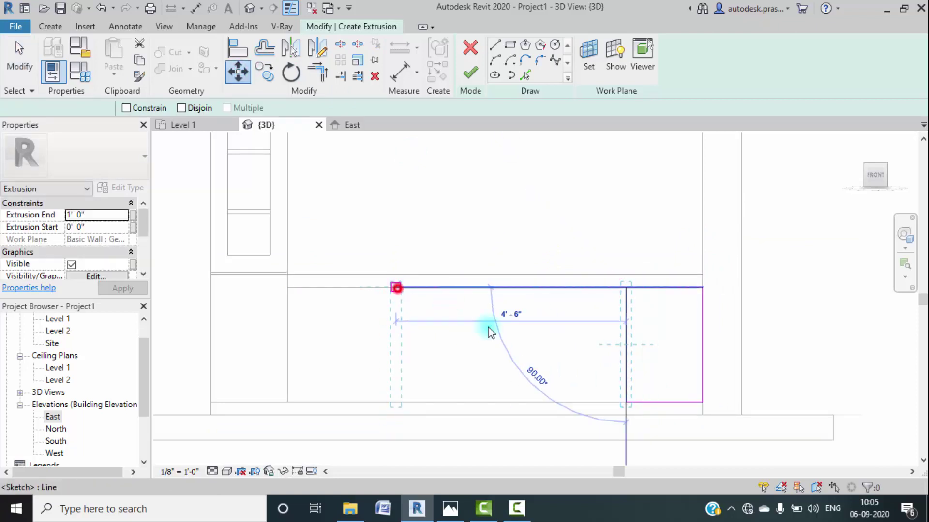
click(396, 287)
mouse_move(534, 351)
middle_down()
mouse_move(521, 336)
mouse_move(541, 318)
middle_up()
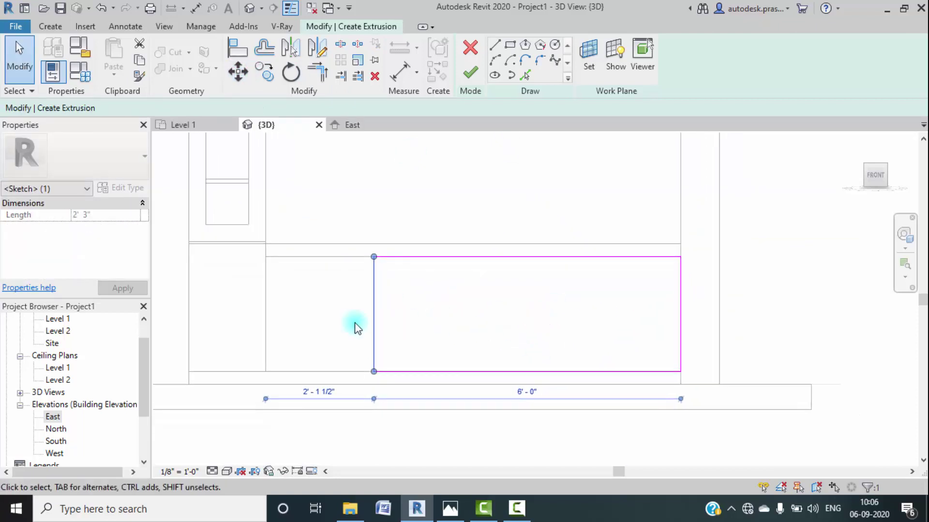
click(471, 80)
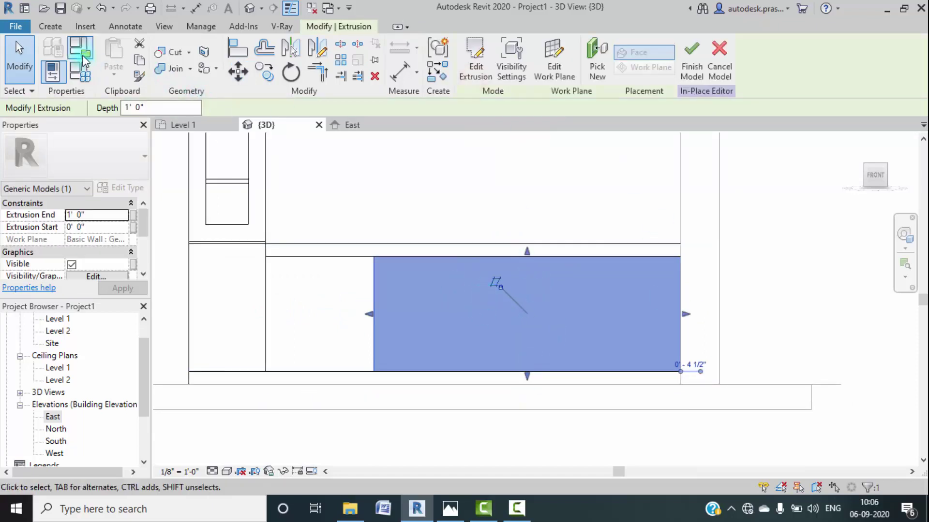
Step: Start a void extrusion for the base unit and check its door divisions in kitchen.jpeg in Photos
click(51, 27)
click(257, 75)
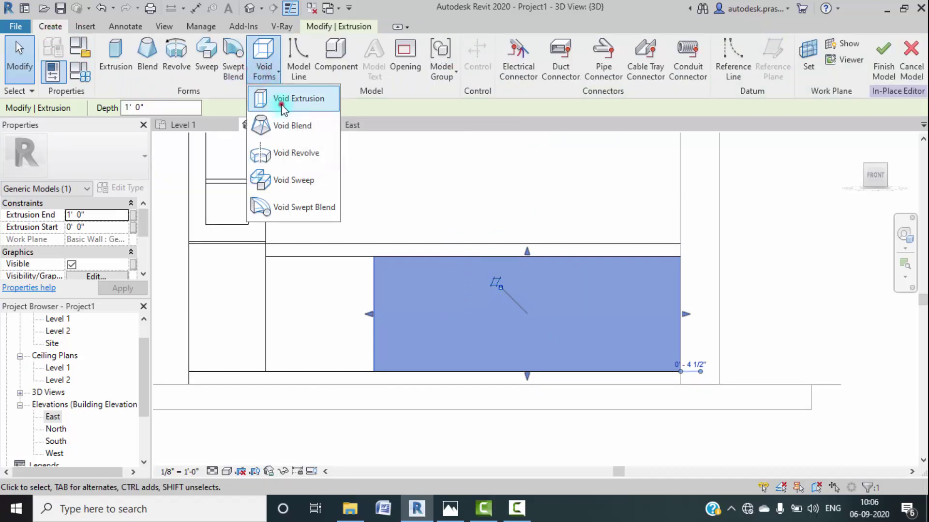
click(283, 104)
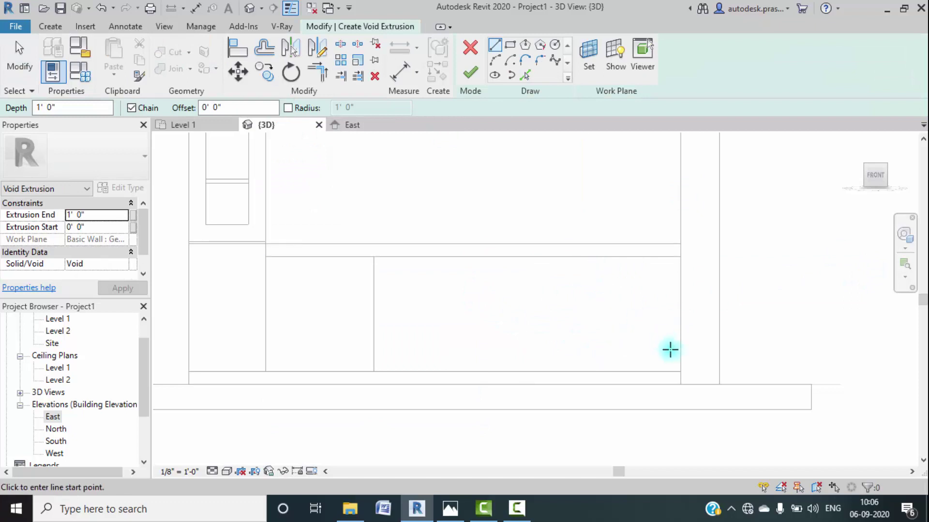
click(525, 75)
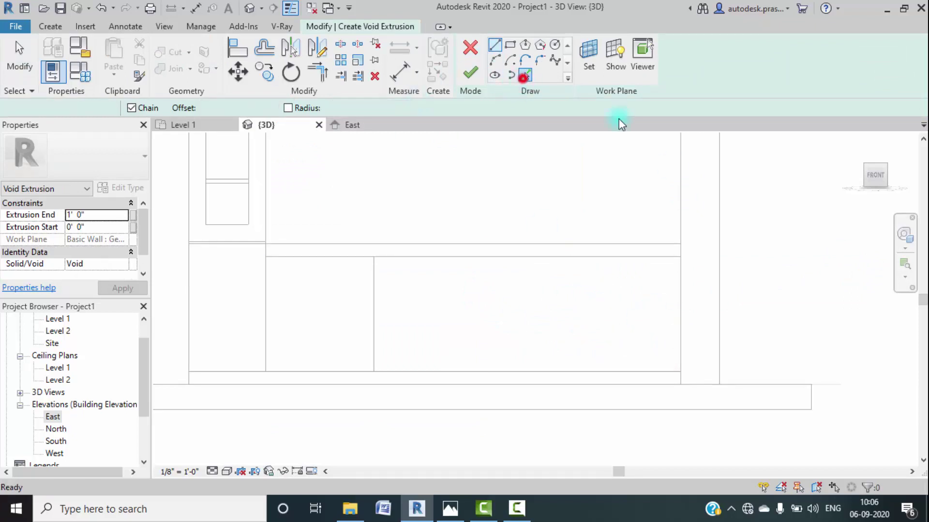
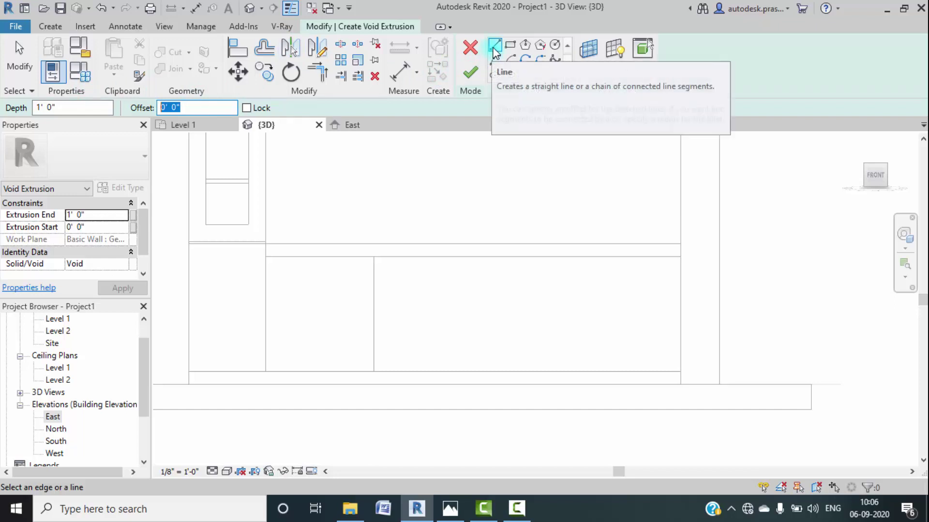
click(524, 75)
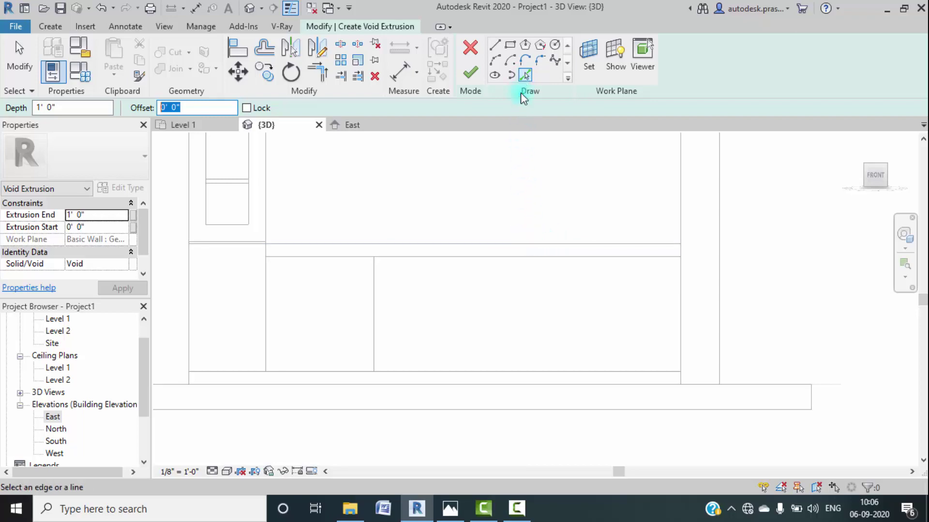
click(450, 507)
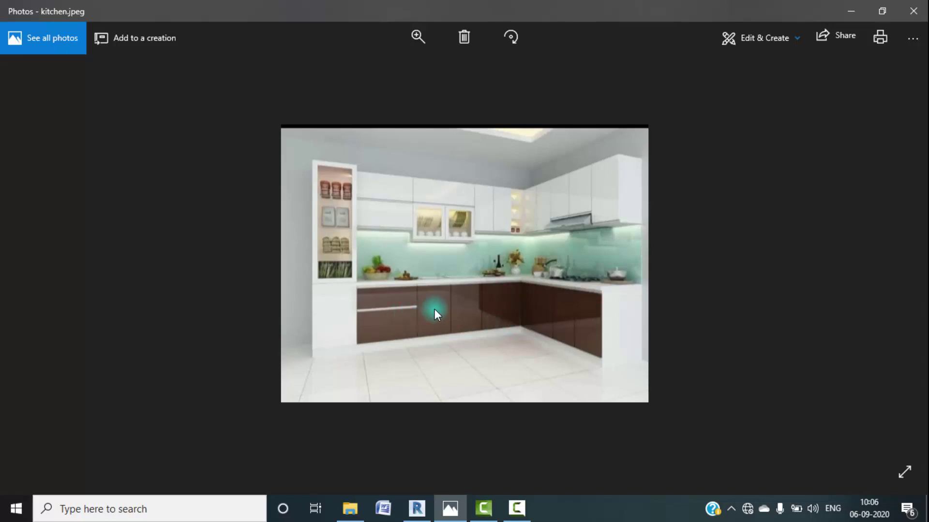
click(851, 9)
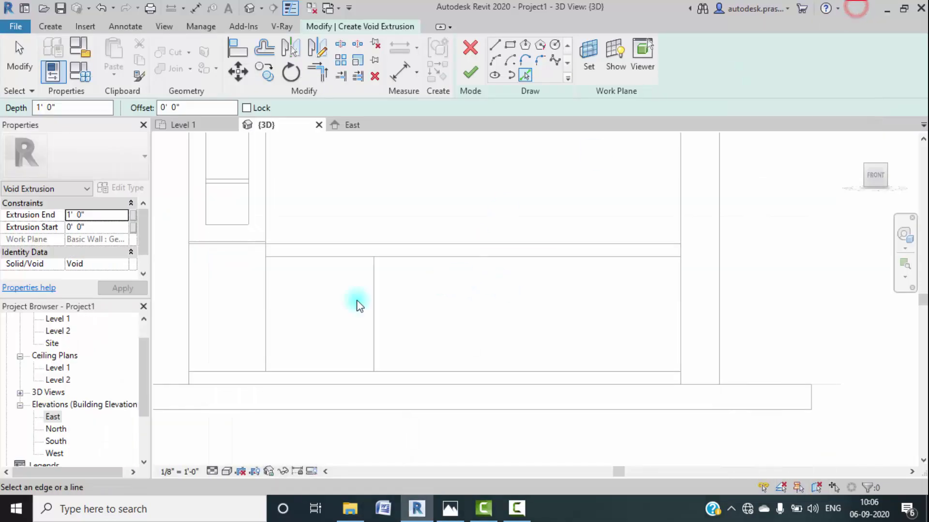
Step: Sketch two separate vertical divider lines across the 6' 0" base unit, extending above the countertop and below the floor
click(495, 46)
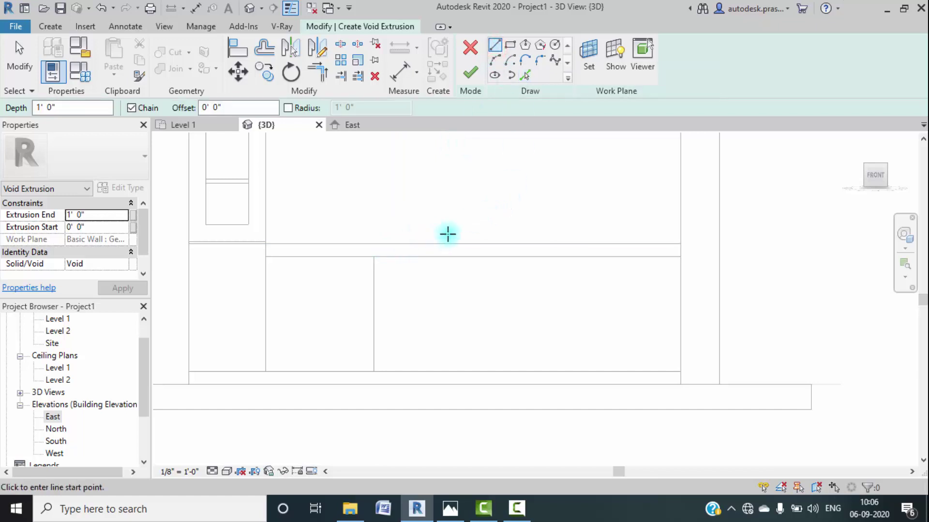
click(461, 209)
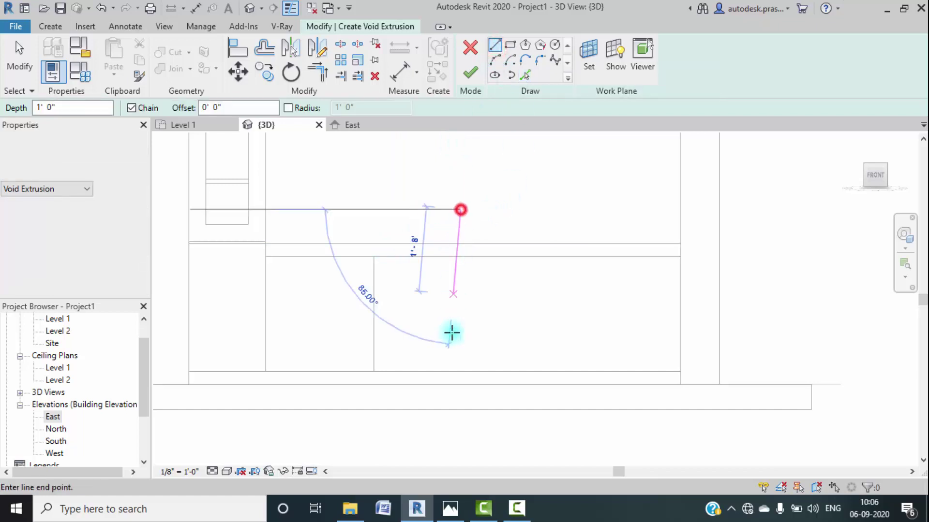
click(460, 424)
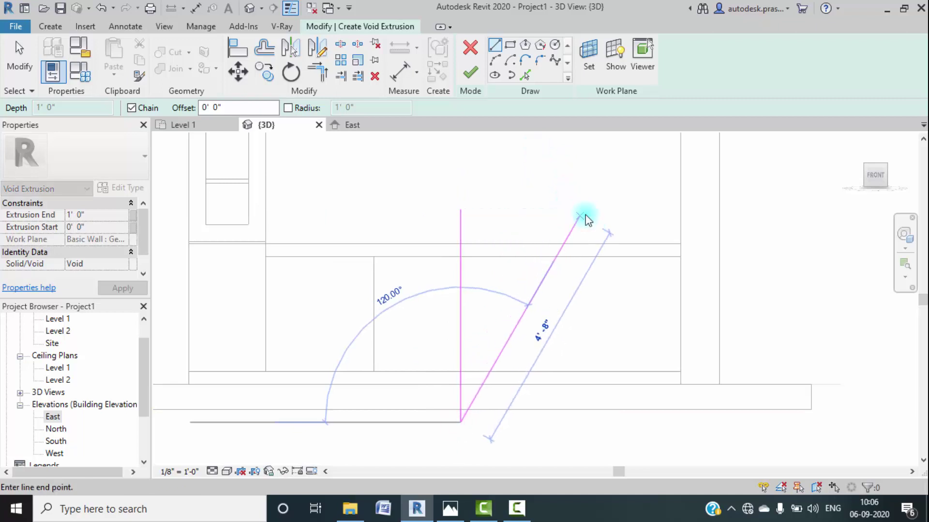
key(Escape)
click(565, 201)
click(566, 430)
key(Escape)
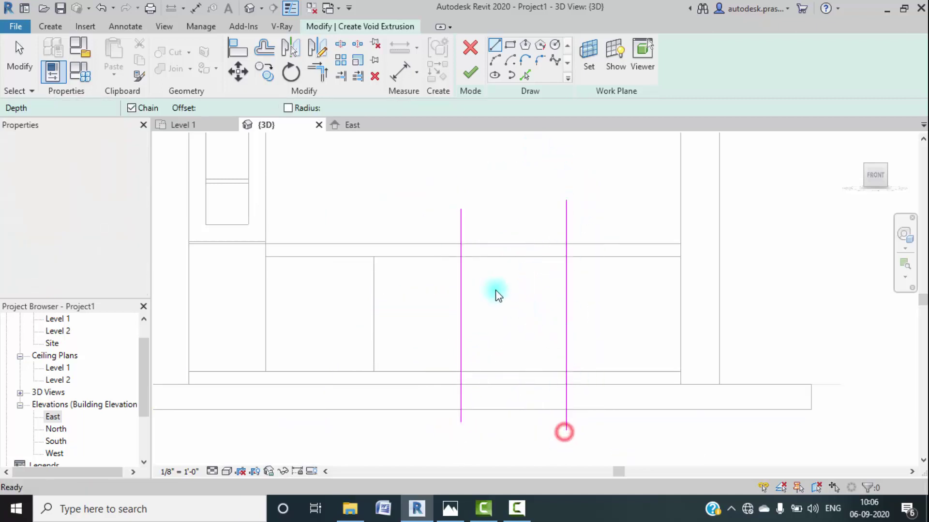
Step: Sketch a vertical line from each upper corner of the 6' 0" base unit down past the floor
click(373, 256)
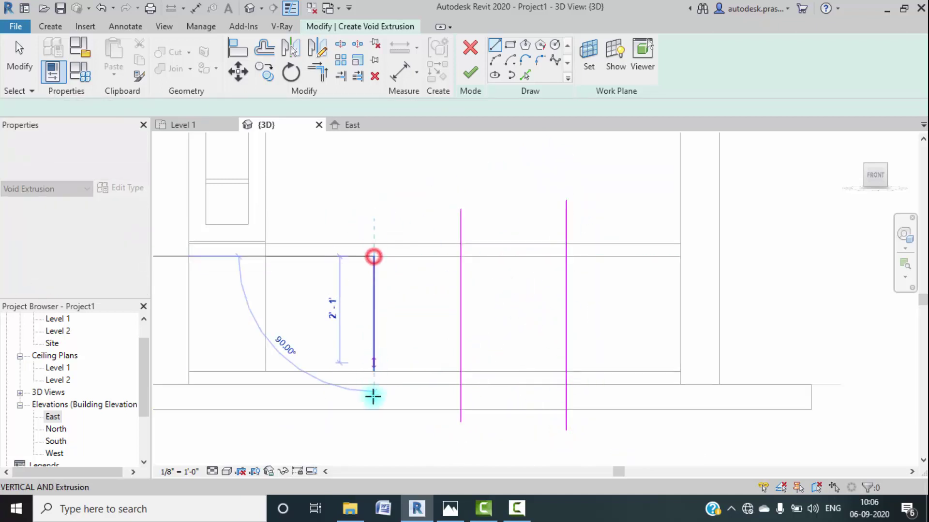
click(372, 439)
key(Escape)
click(680, 257)
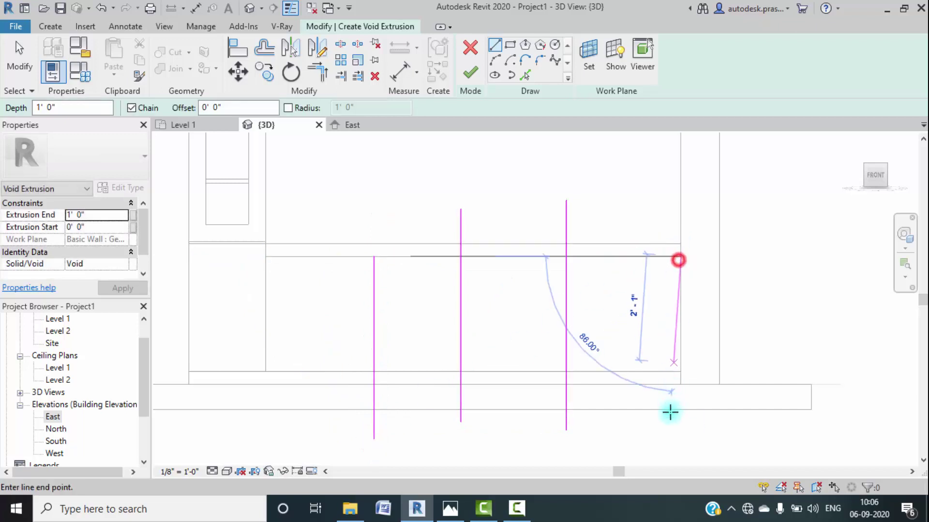
click(682, 430)
key(Escape)
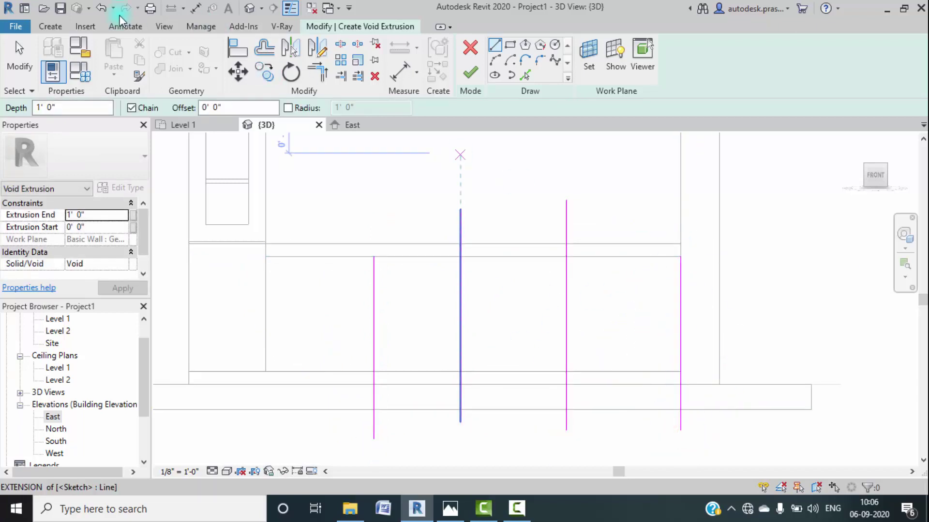
Step: Place one aligned dimension string across the four vertical void sketch lines, above the countertop
click(125, 27)
click(56, 56)
click(371, 429)
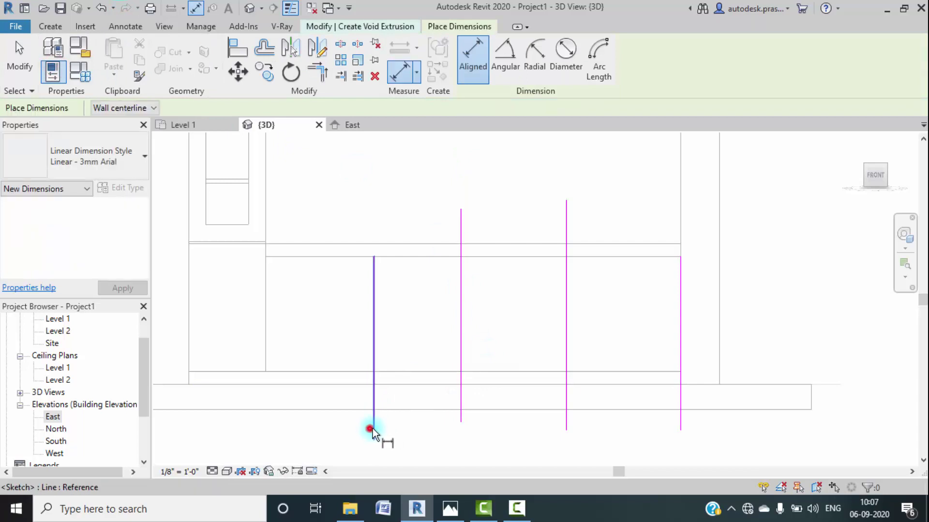
click(461, 423)
key(Escape)
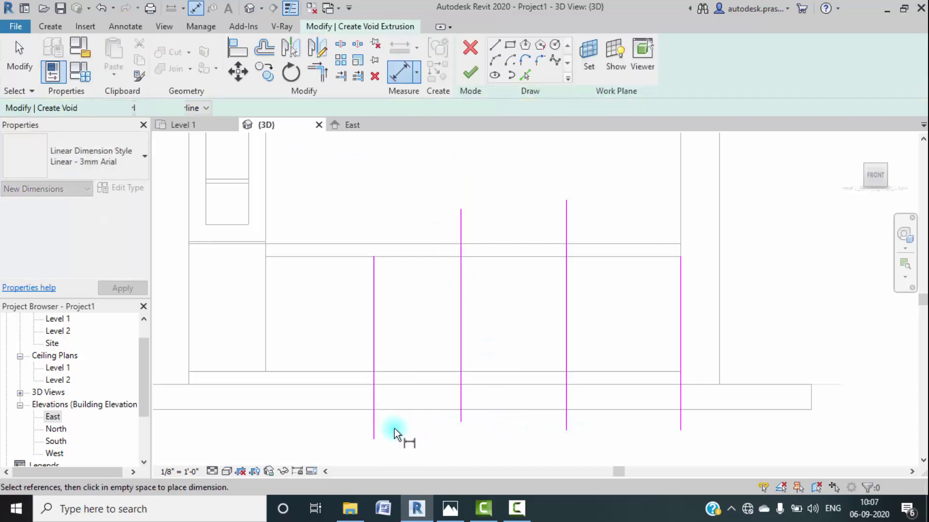
click(371, 427)
click(459, 414)
click(566, 429)
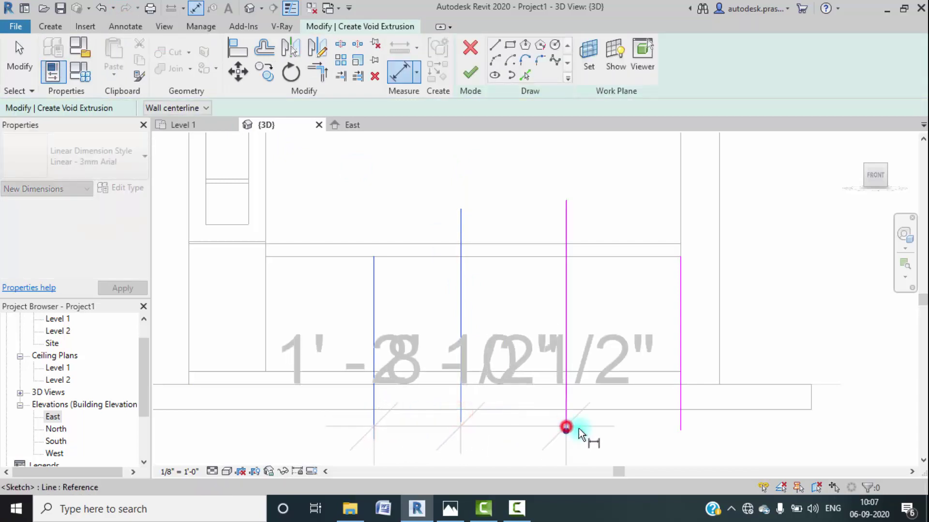
click(679, 425)
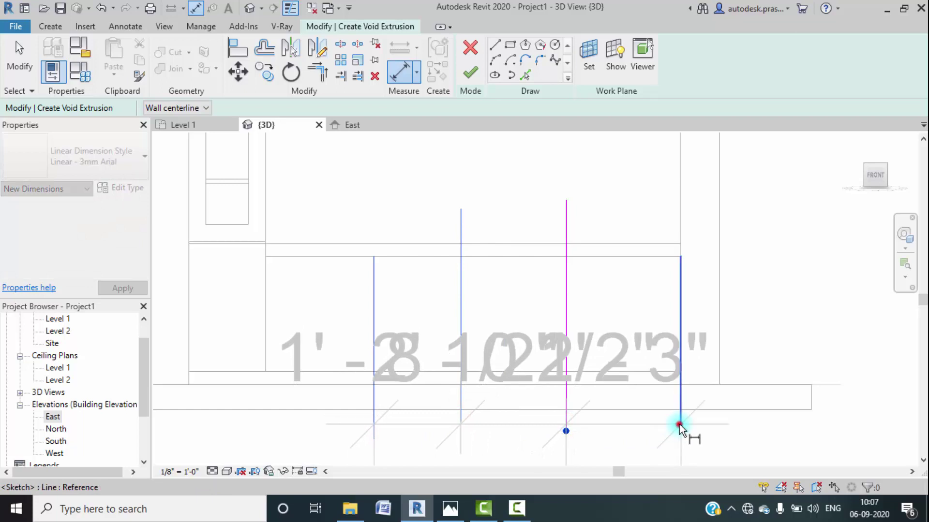
click(658, 164)
Step: Try to make the spacings between the four vertical lines equal, removing the conflicting constraints
scroll(512, 251, down, 4)
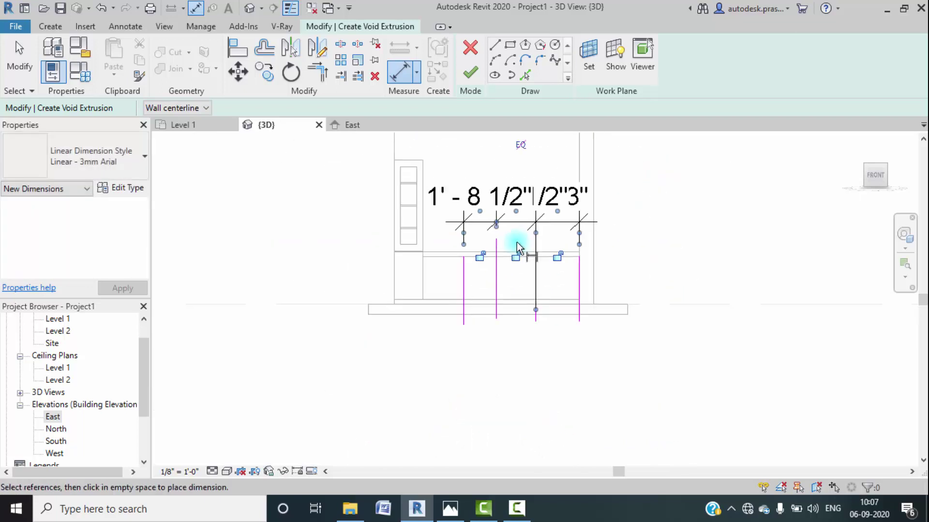
click(519, 158)
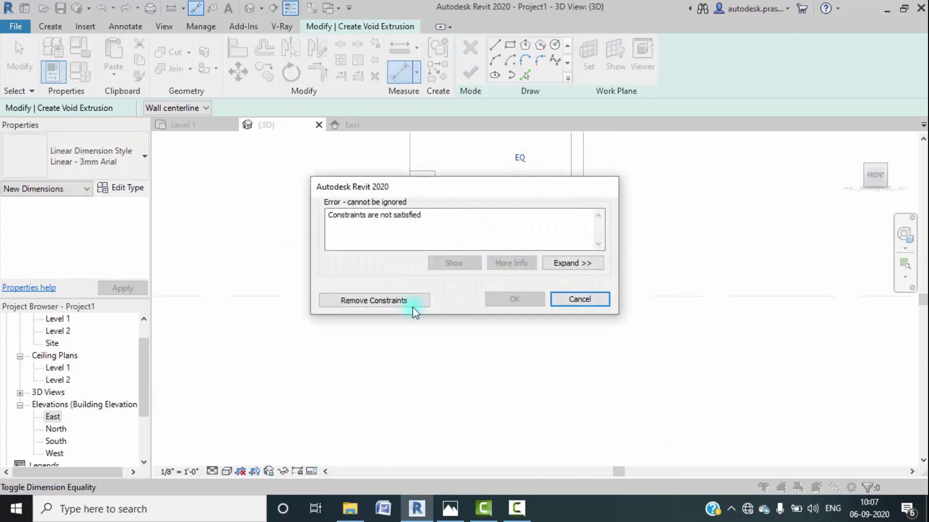
click(399, 301)
Step: Delete the dimension string above the countertop
scroll(472, 300, up, 8)
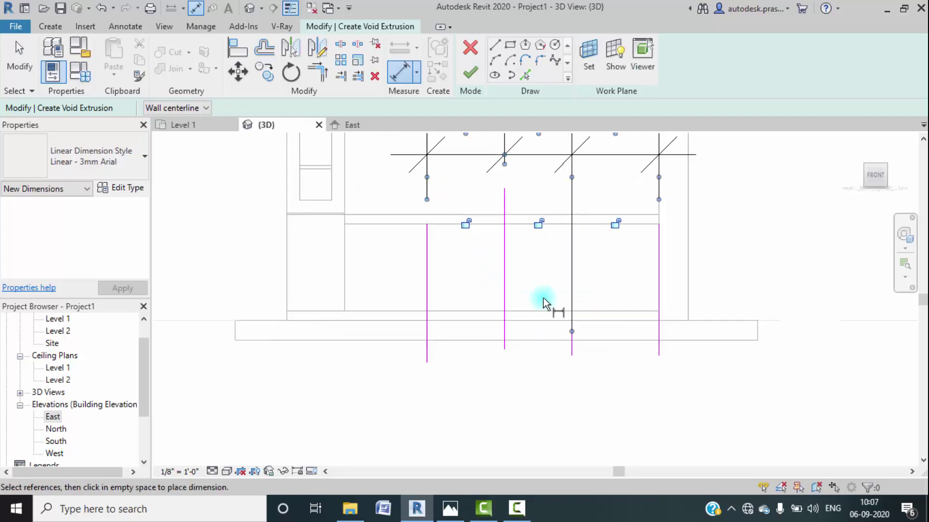
middle_drag(594, 320, 578, 369)
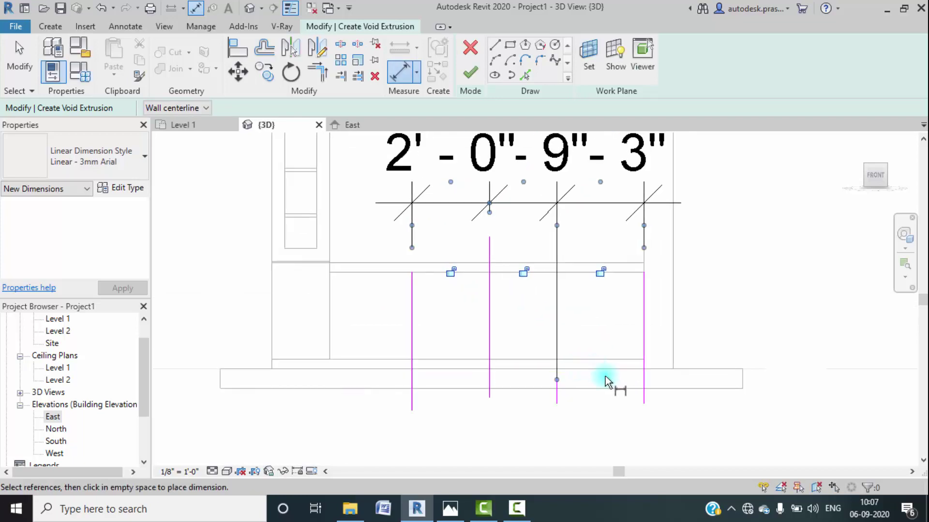
key(Escape)
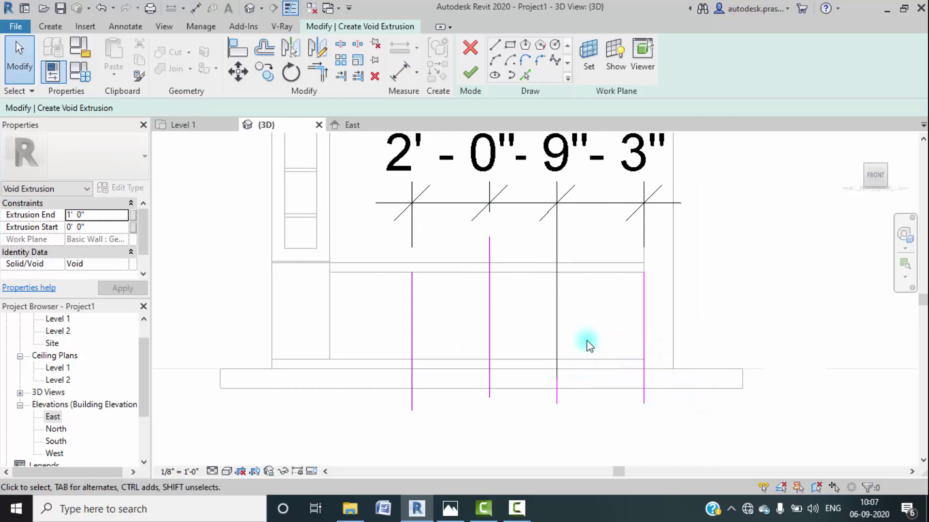
click(556, 207)
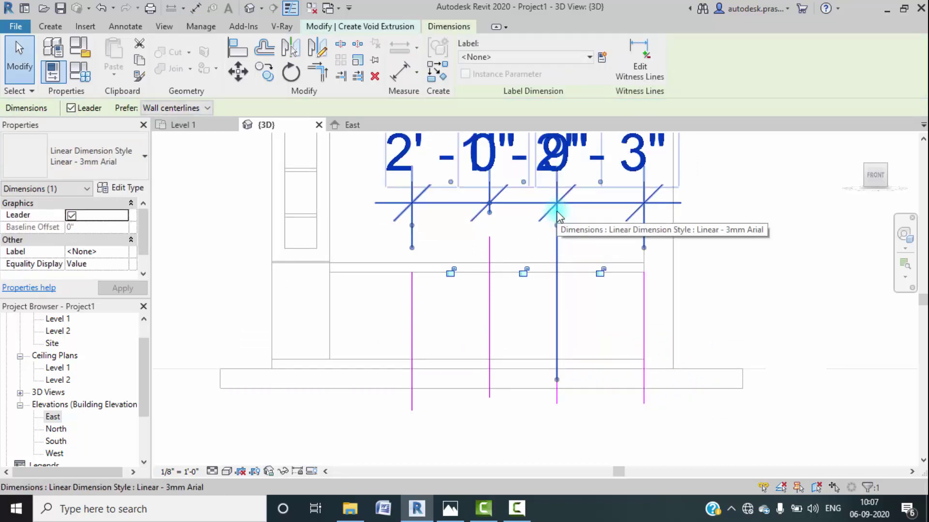
key(Delete)
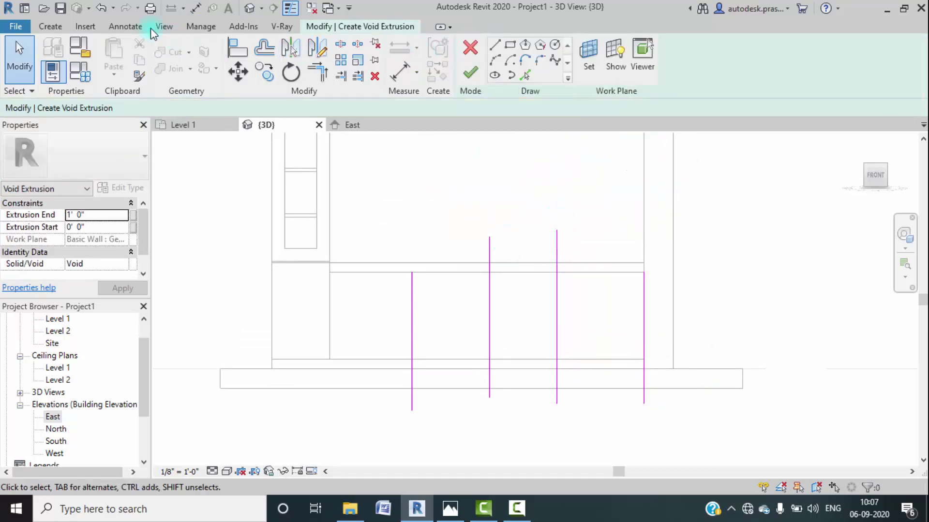
Step: Check the distance between the vertical line nearest the tall unit and the adjacent divider with an aligned dimension preview
click(125, 27)
click(87, 54)
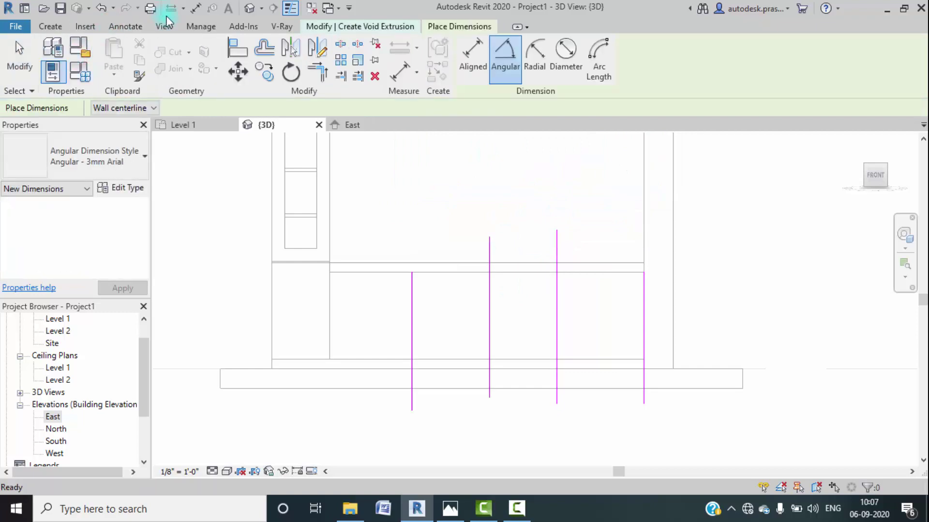
click(125, 26)
click(55, 52)
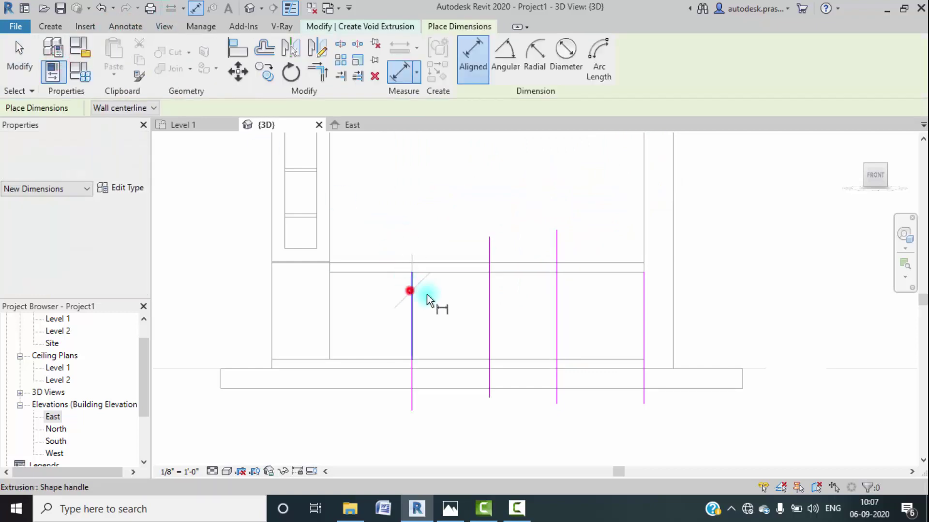
click(410, 291)
click(494, 311)
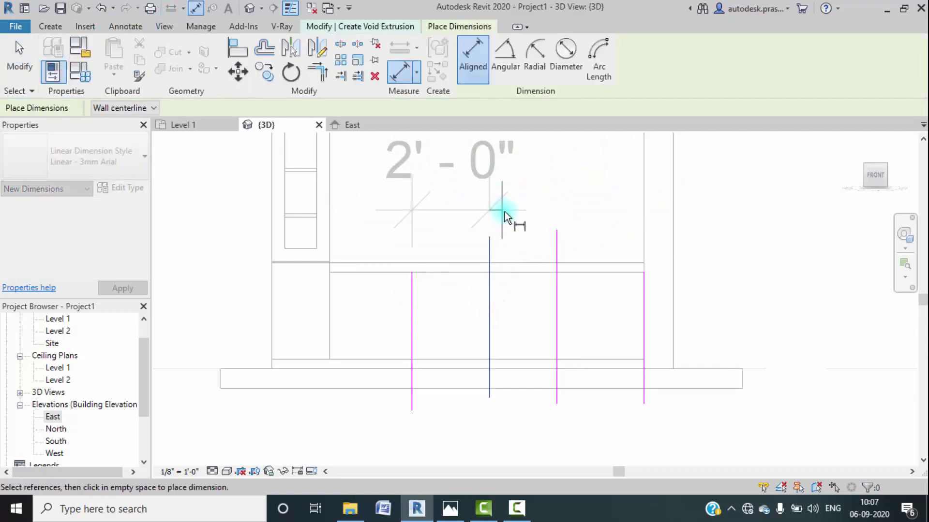
key(Escape)
key(Escape)
Step: Check the distance between the two dividers and from the second divider to the far end line with aligned dimension previews
key(d)
key(i)
click(491, 312)
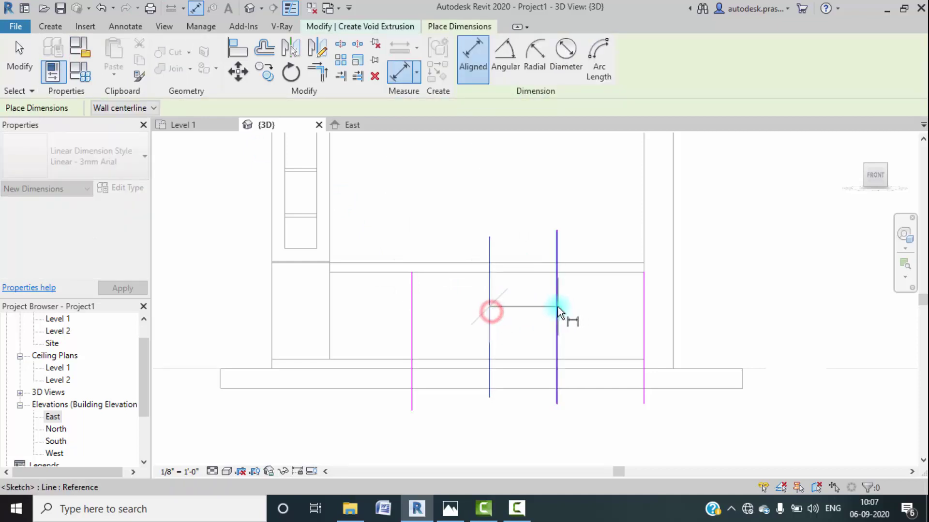
click(557, 307)
key(Escape)
key(Escape)
key(d)
key(i)
click(561, 319)
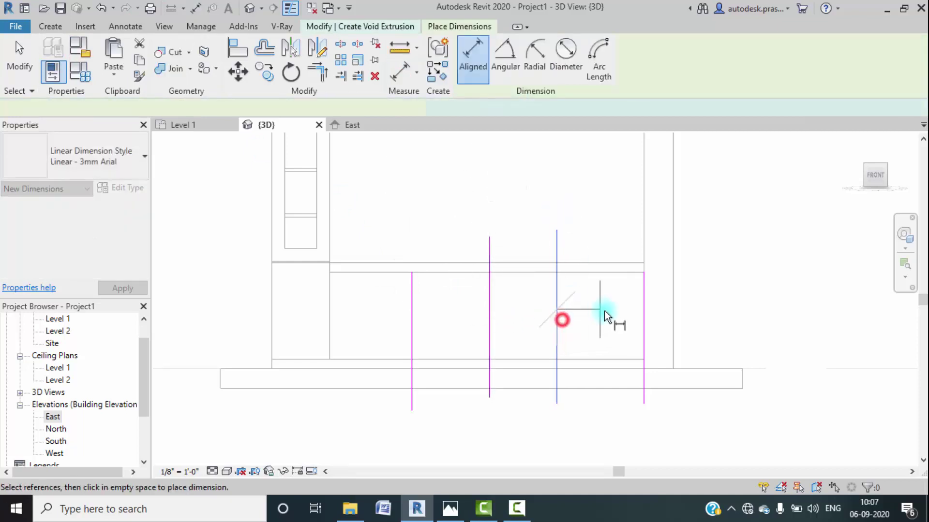
click(645, 317)
key(Escape)
key(Escape)
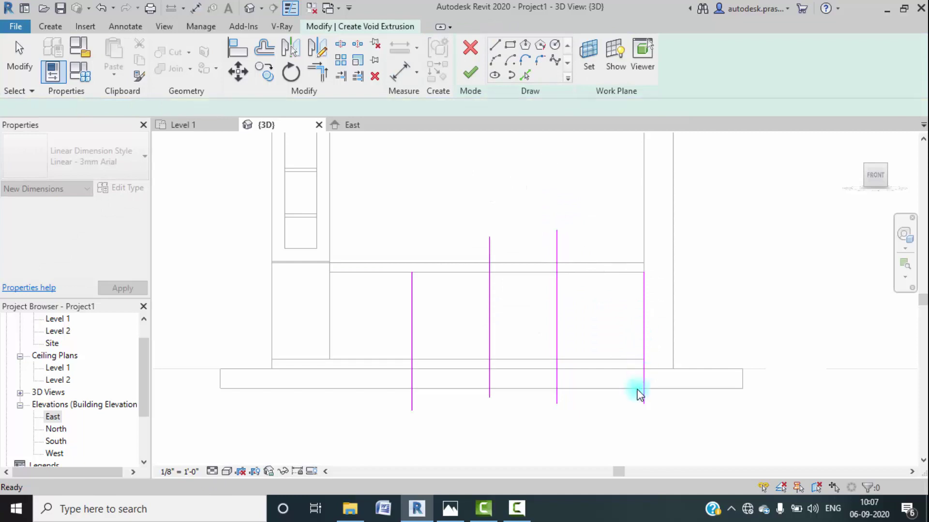
Step: Dimension the four vertical sketch lines in one aligned string below the floor and make the three spacings equal
click(126, 28)
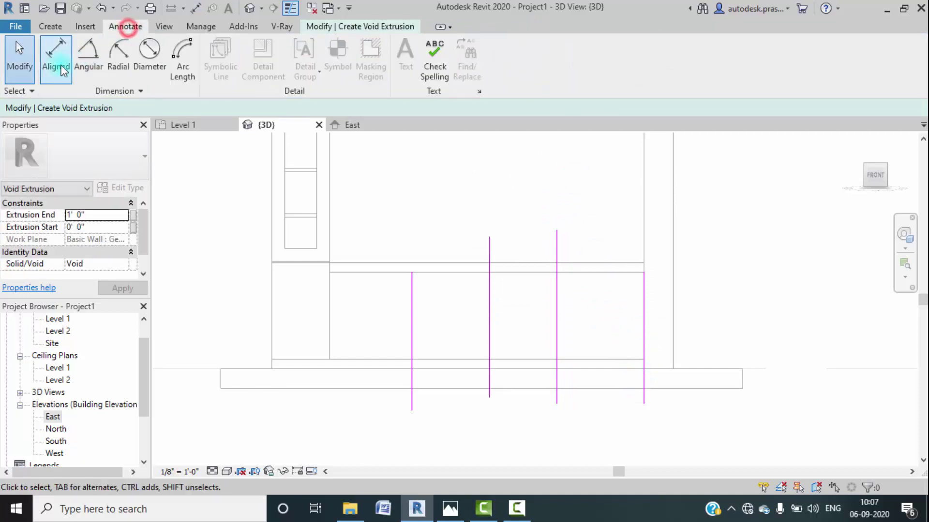
click(54, 54)
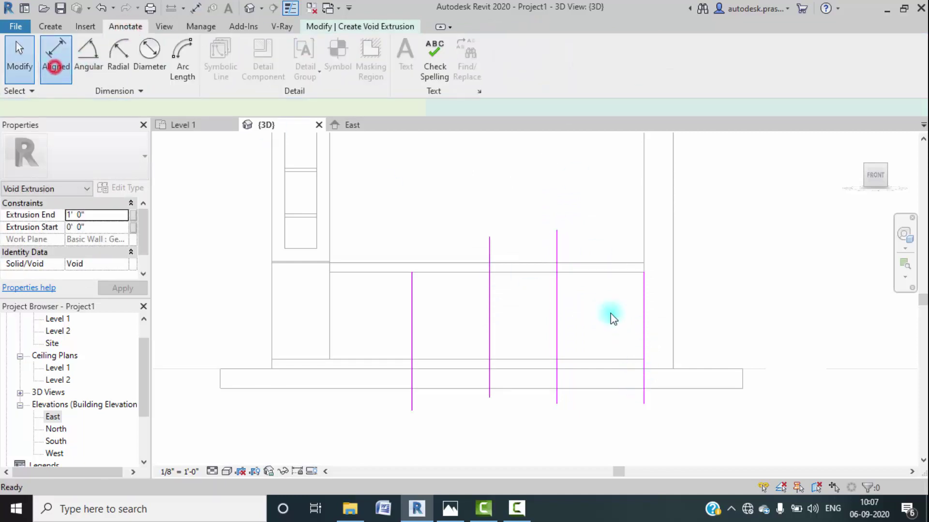
click(642, 397)
click(556, 398)
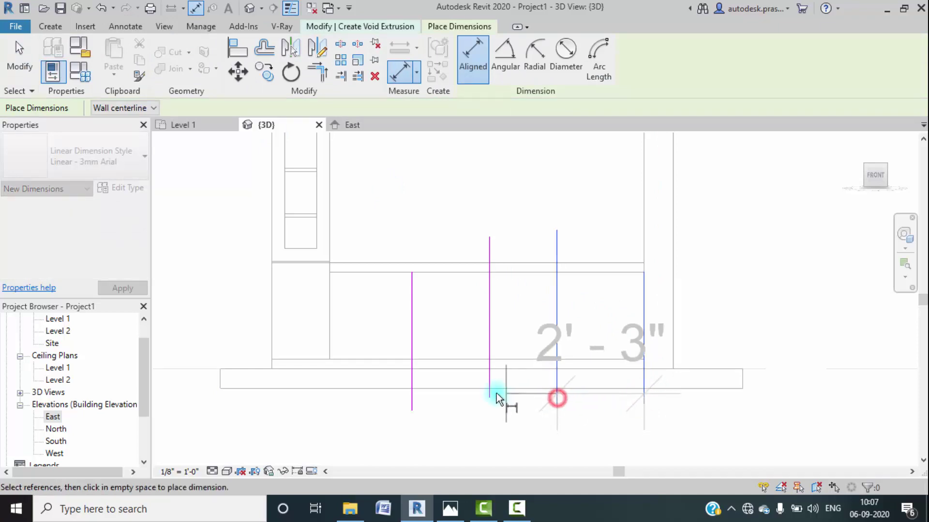
click(490, 393)
click(411, 394)
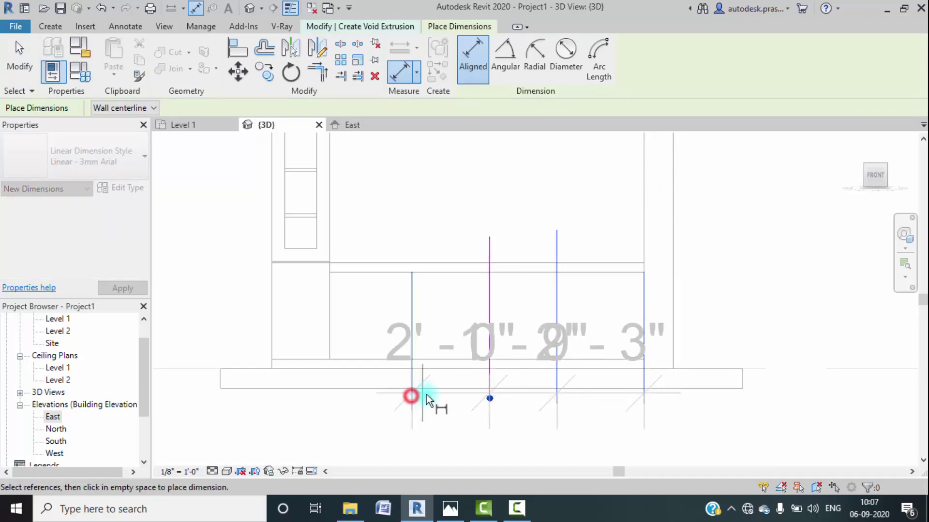
scroll(435, 387, down, 2)
click(454, 442)
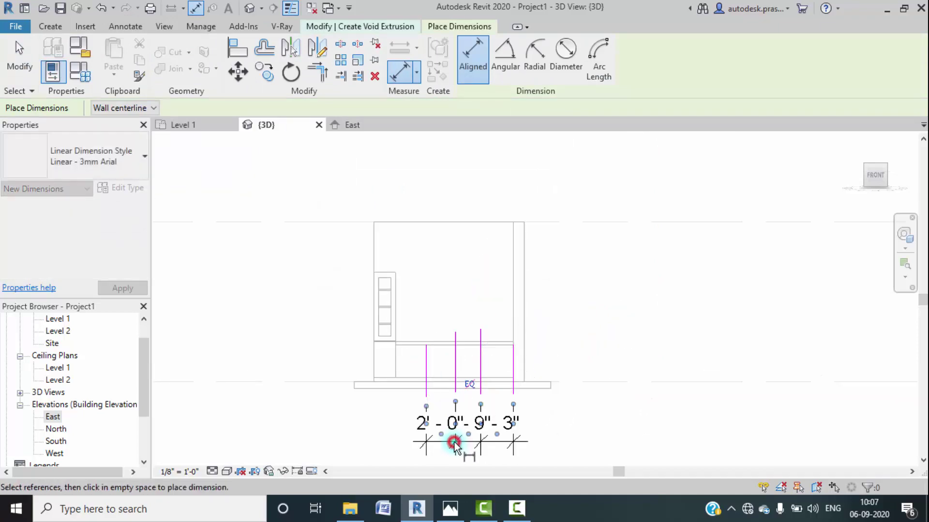
click(469, 385)
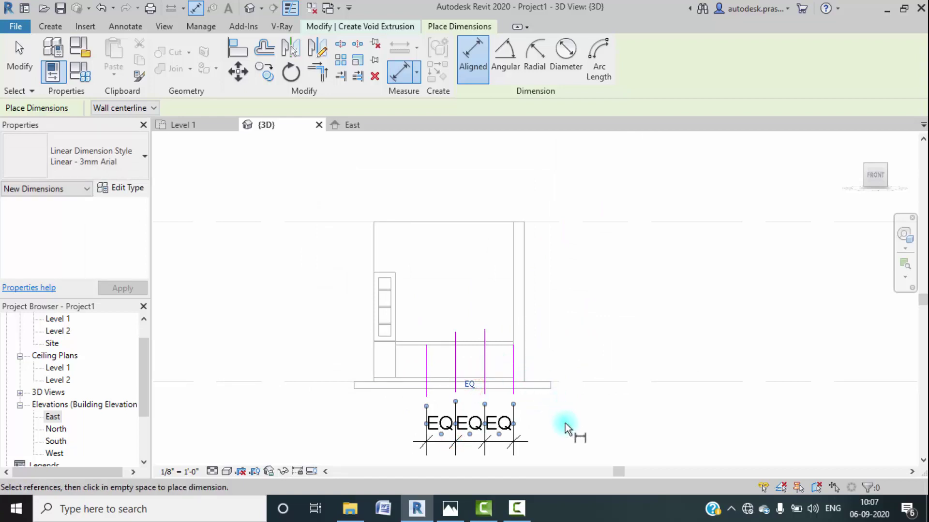
Step: Delete the equality dimension string below the floor
key(Escape)
click(508, 426)
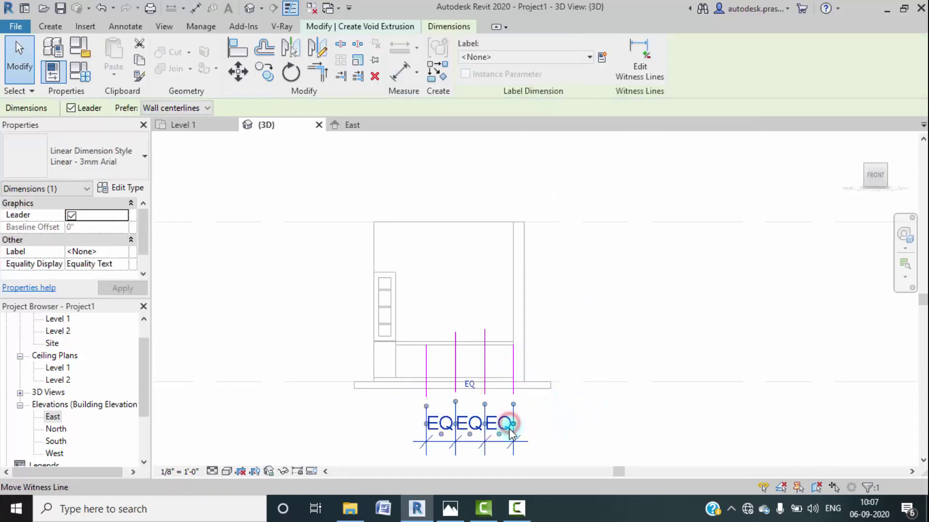
key(Delete)
scroll(480, 352, up, 5)
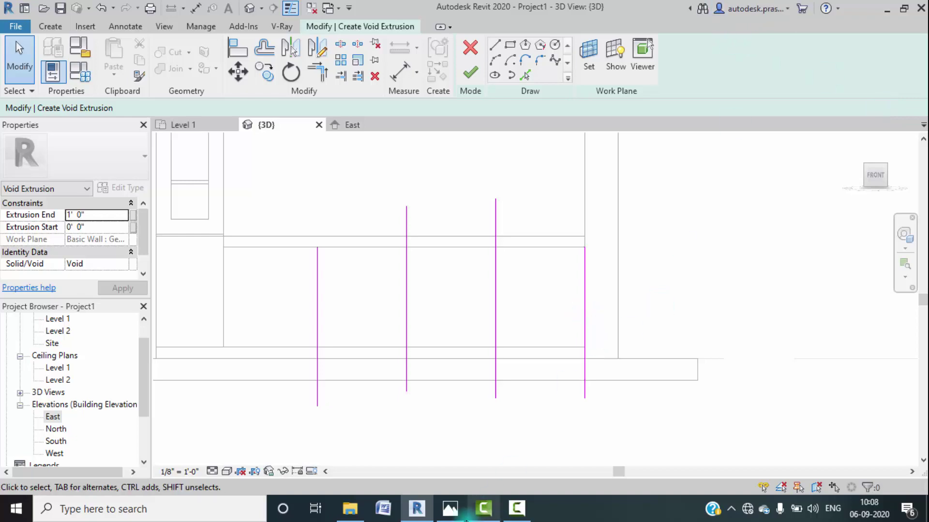
Step: Check the kitchen.jpeg reference in Photos, return to Revit, and offset the leftmost and rightmost sketch lines inward by 0' 0 1/2"
click(462, 515)
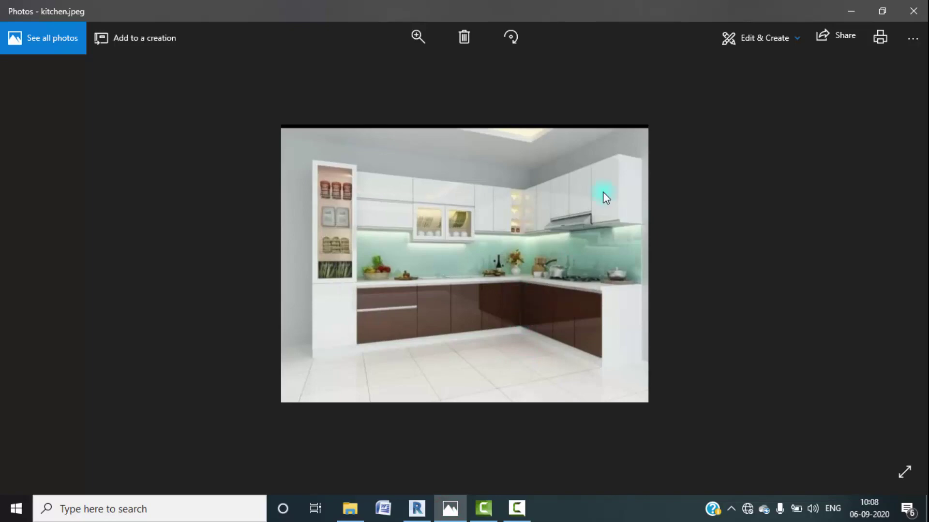
click(865, 11)
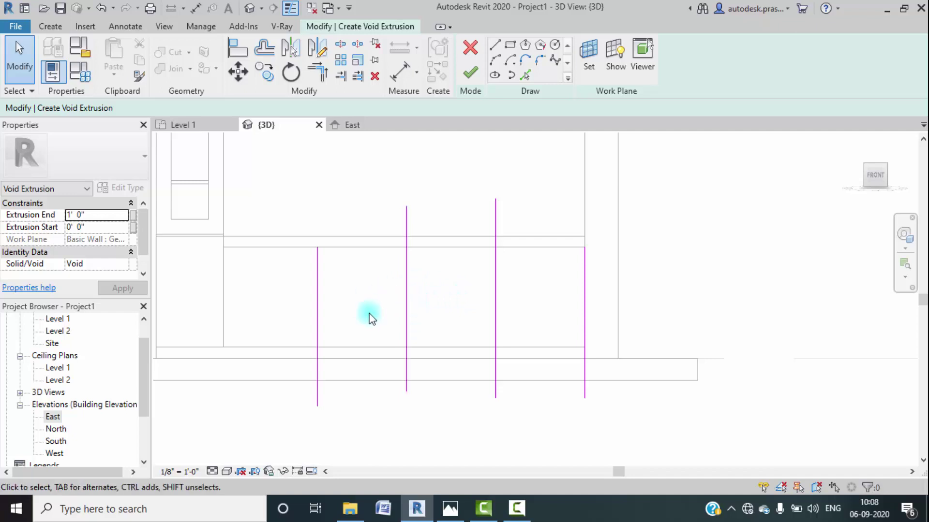
click(524, 75)
click(205, 107)
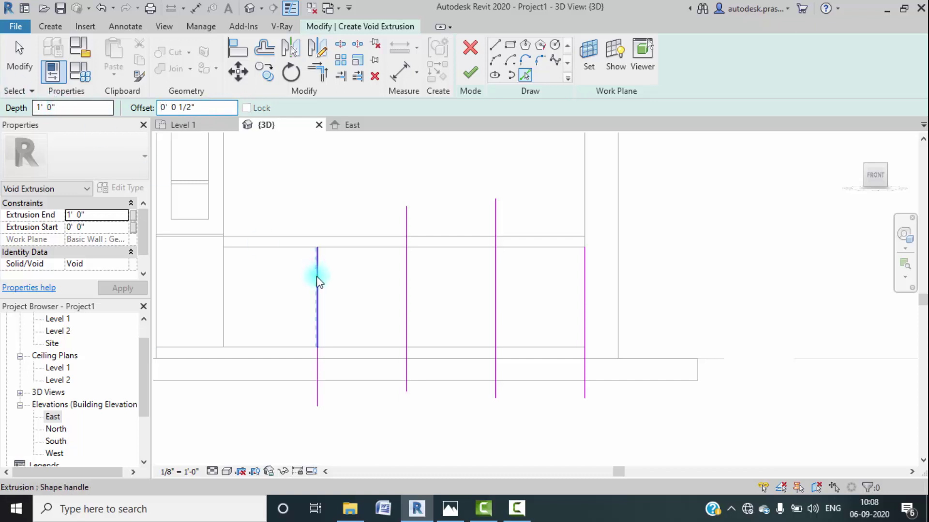
scroll(319, 282, up, 3)
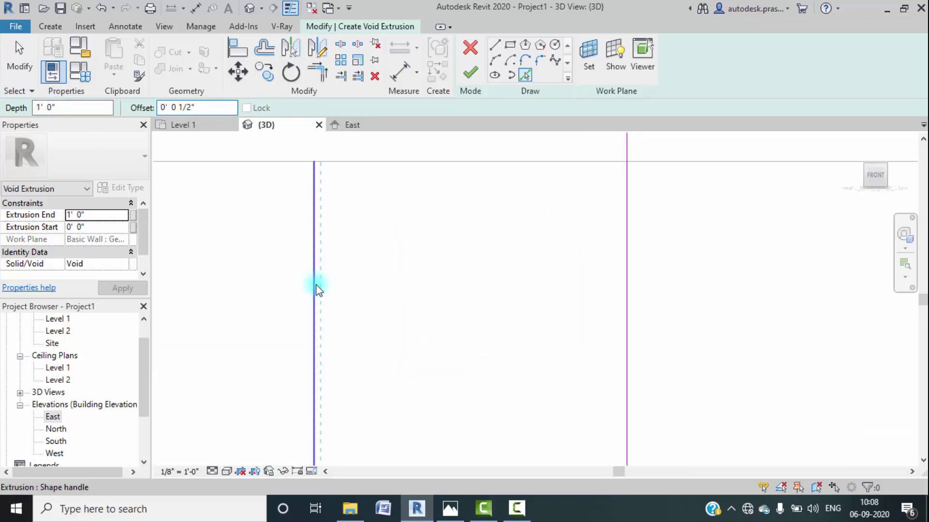
click(317, 284)
scroll(490, 329, down, 3)
scroll(663, 357, up, 3)
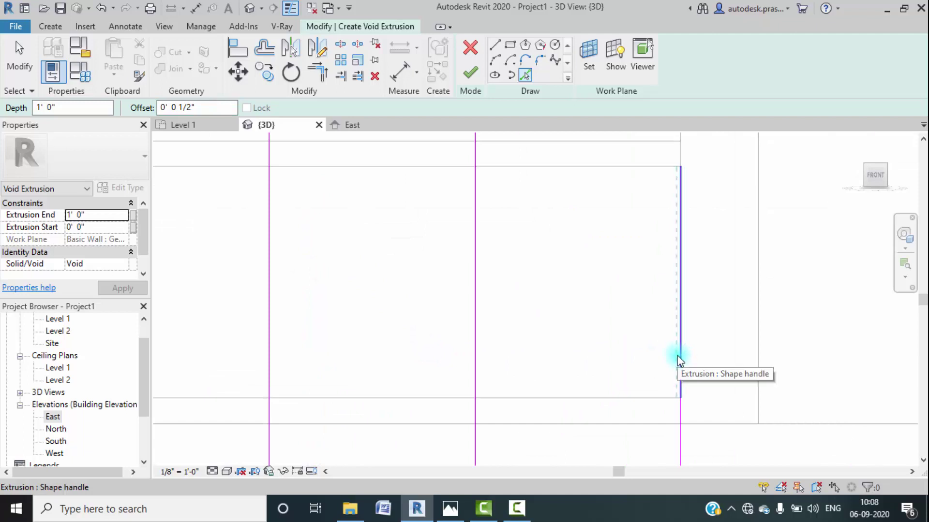
click(677, 356)
Step: Offset each of the two middle vertical sketch lines by 0' 0 1/4" to both sides
scroll(727, 335, down, 3)
middle_drag(489, 325, 476, 322)
scroll(488, 286, up, 3)
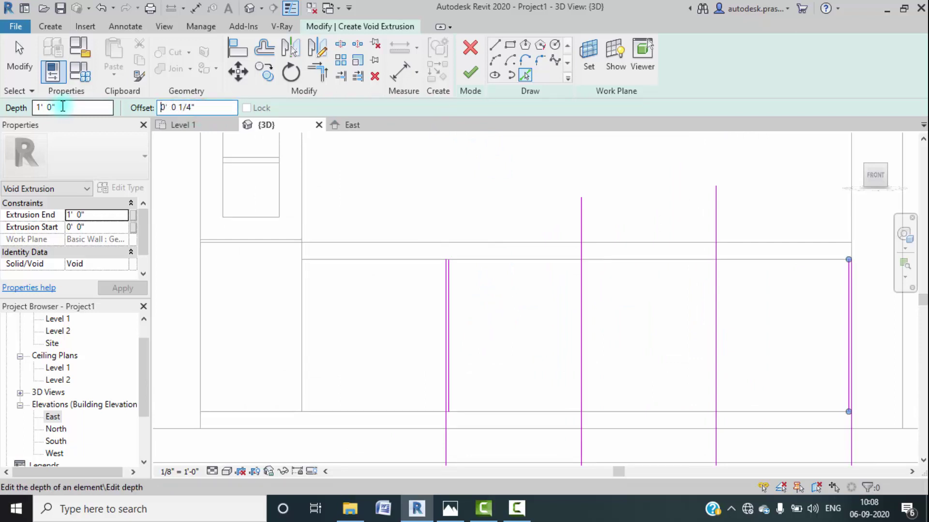
scroll(576, 358, up, 2)
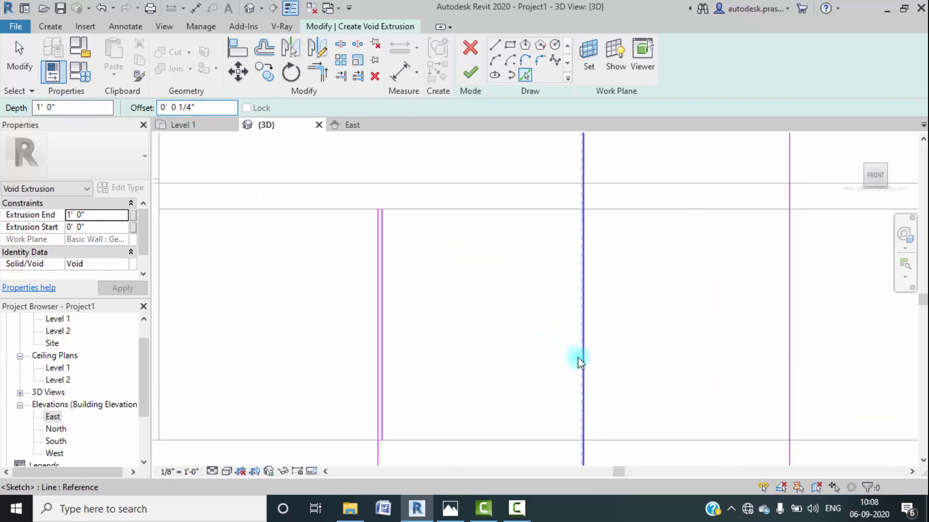
scroll(582, 363, up, 2)
click(586, 369)
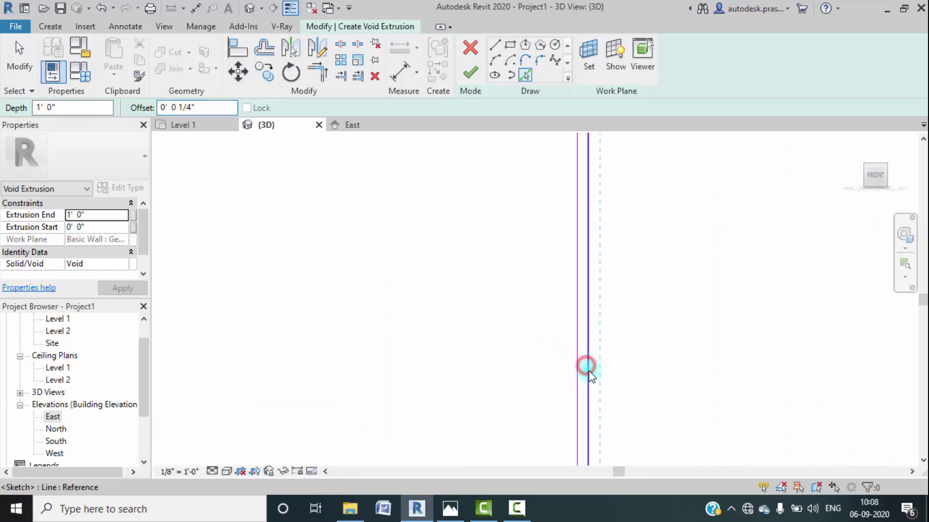
scroll(497, 266, down, 5)
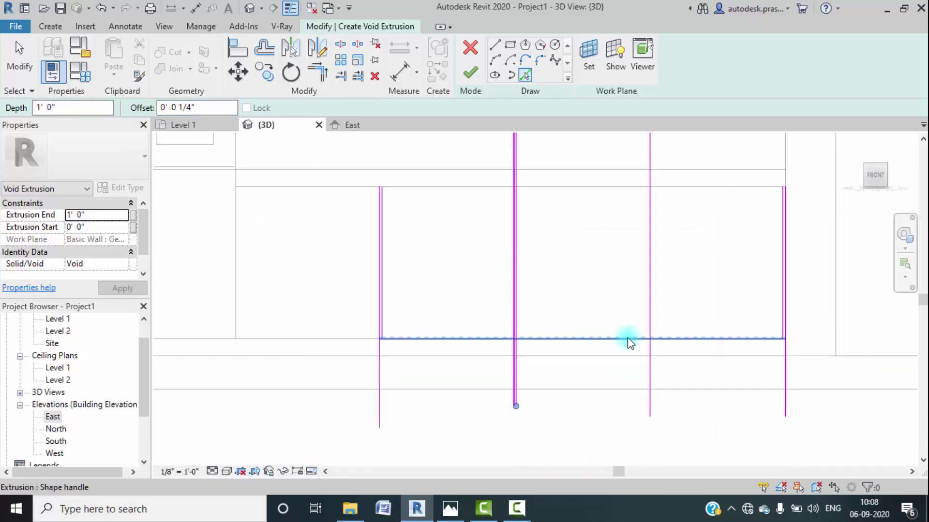
scroll(649, 331, up, 2)
scroll(648, 331, up, 3)
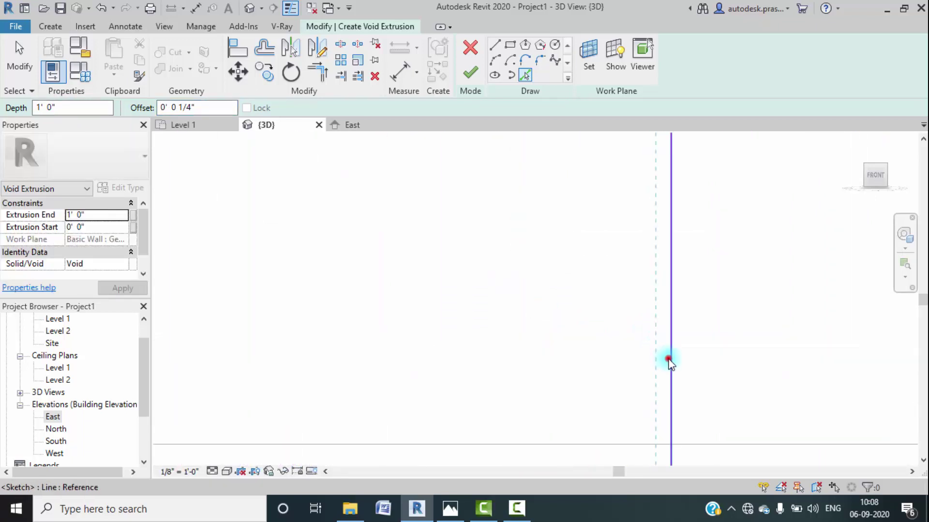
click(668, 359)
click(672, 366)
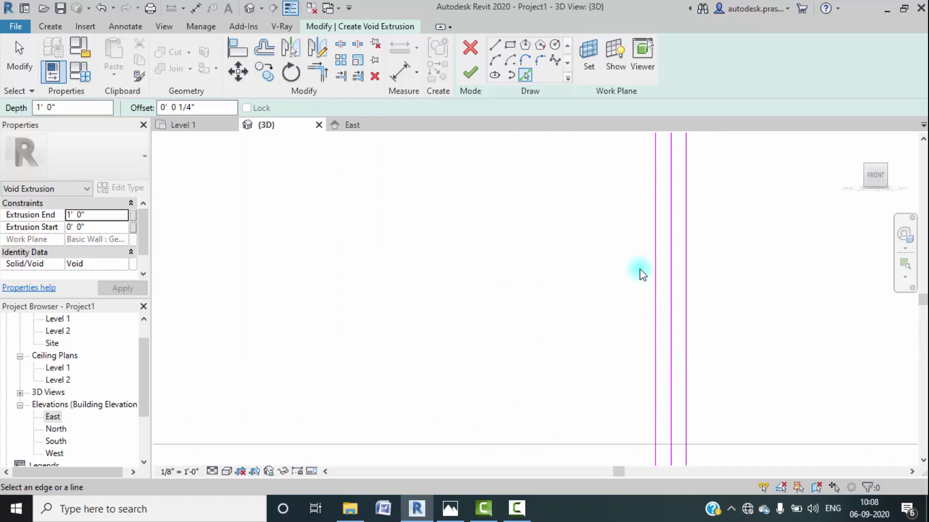
Step: Delete the original centre line between the offset lines of both middle strips
key(Escape)
click(670, 317)
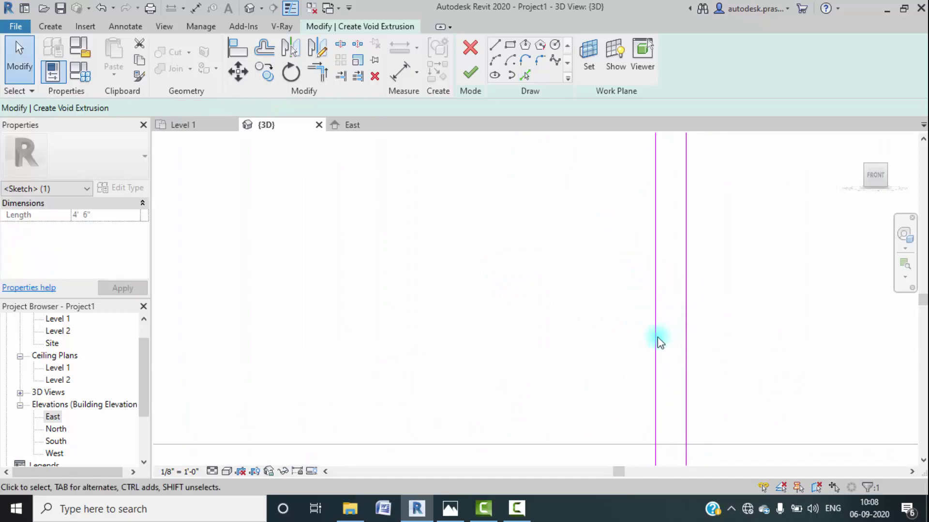
scroll(654, 338, down, 3)
scroll(681, 387, down, 4)
scroll(496, 387, up, 5)
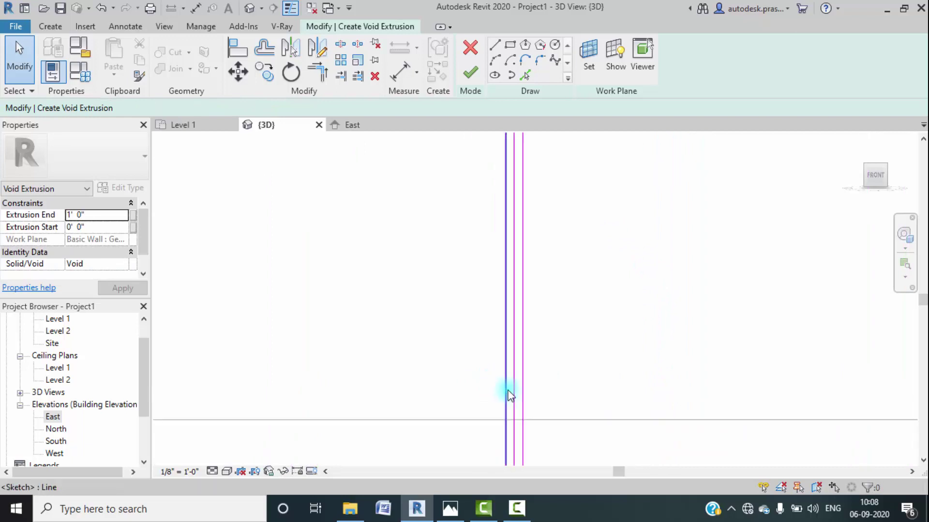
scroll(510, 396, up, 3)
click(524, 400)
key(Delete)
scroll(522, 378, down, 1)
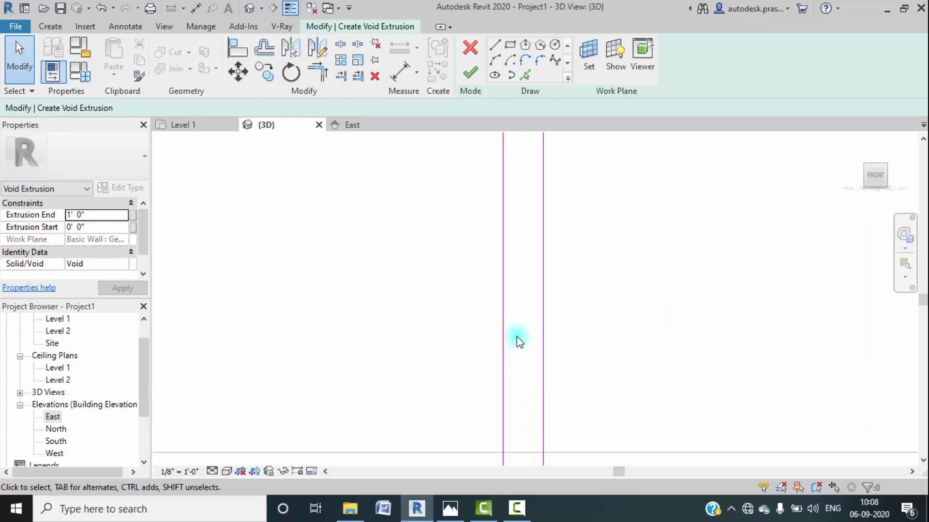
scroll(517, 341, down, 5)
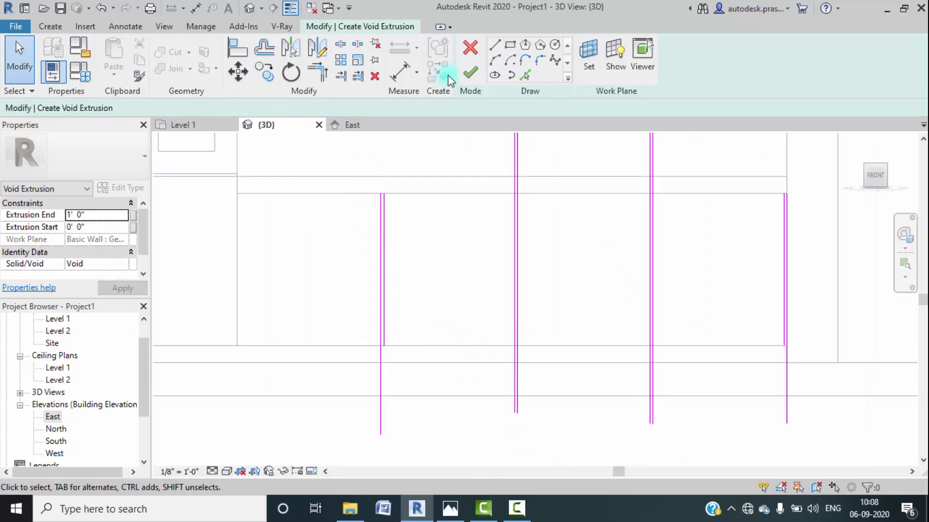
Step: Draw short horizontal lines closing the leftmost strip at the cabinet front's upper and lower edges
click(492, 46)
scroll(382, 198, up, 5)
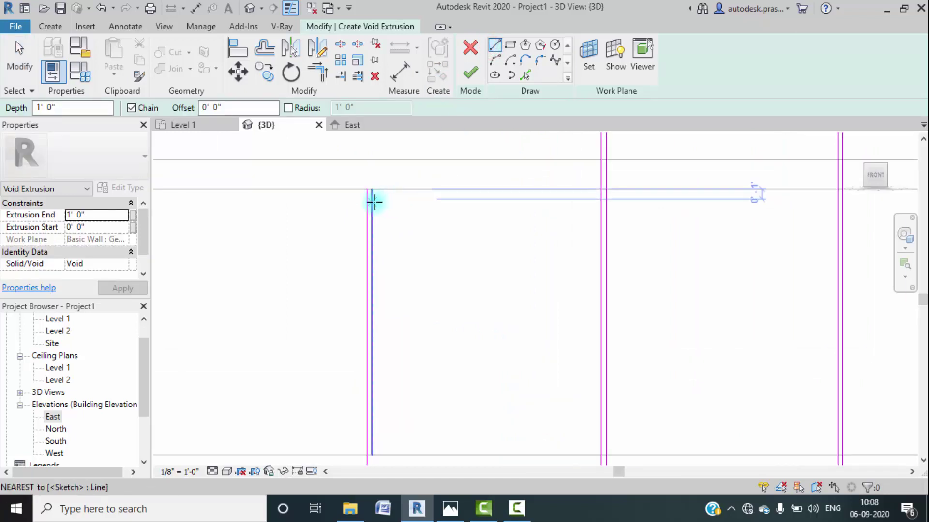
click(359, 181)
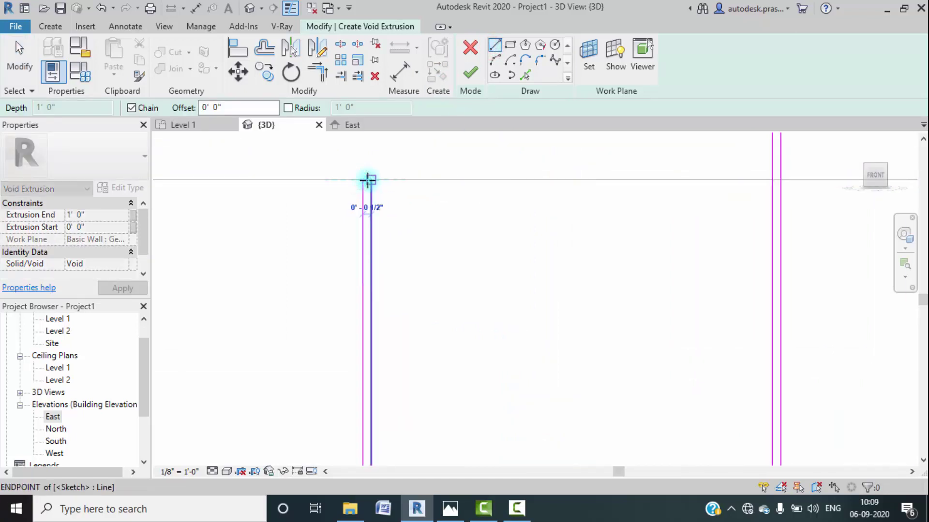
click(369, 180)
scroll(401, 291, down, 2)
mouse_move(424, 298)
middle_down()
mouse_move(408, 273)
mouse_move(403, 202)
middle_up()
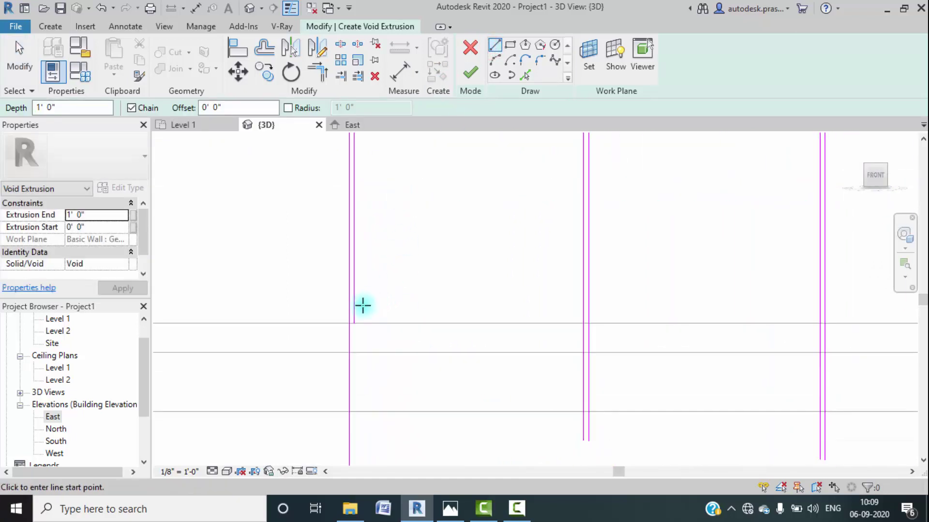
scroll(354, 322, up, 3)
click(355, 320)
scroll(353, 318, down, 4)
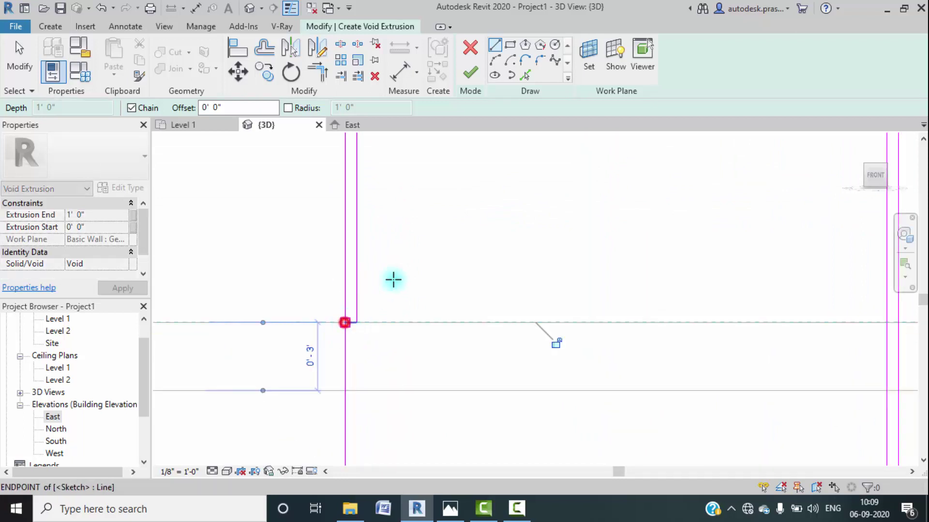
Step: Draw short lines across the second strip from the left along the cabinet front's lower and upper edges
scroll(422, 288, up, 3)
middle_drag(708, 305, 570, 283)
scroll(567, 285, up, 4)
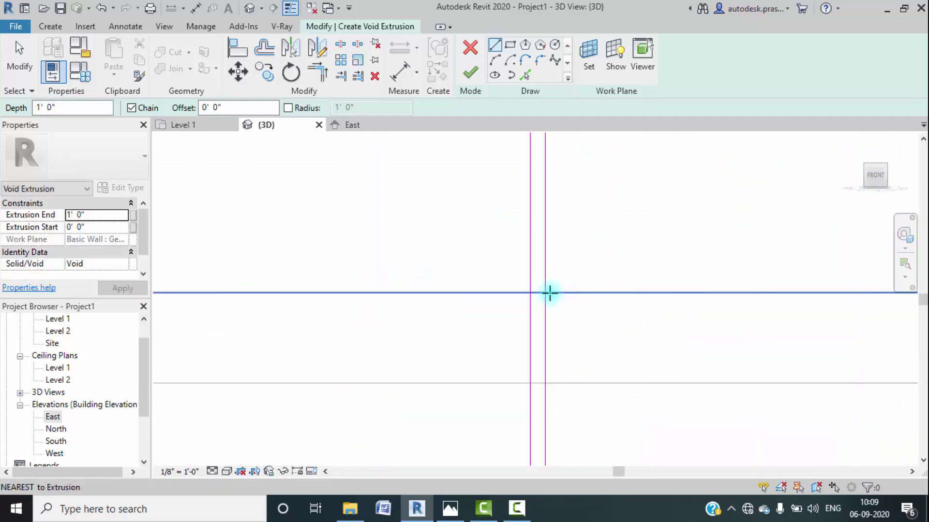
click(545, 292)
click(527, 292)
scroll(579, 248, down, 3)
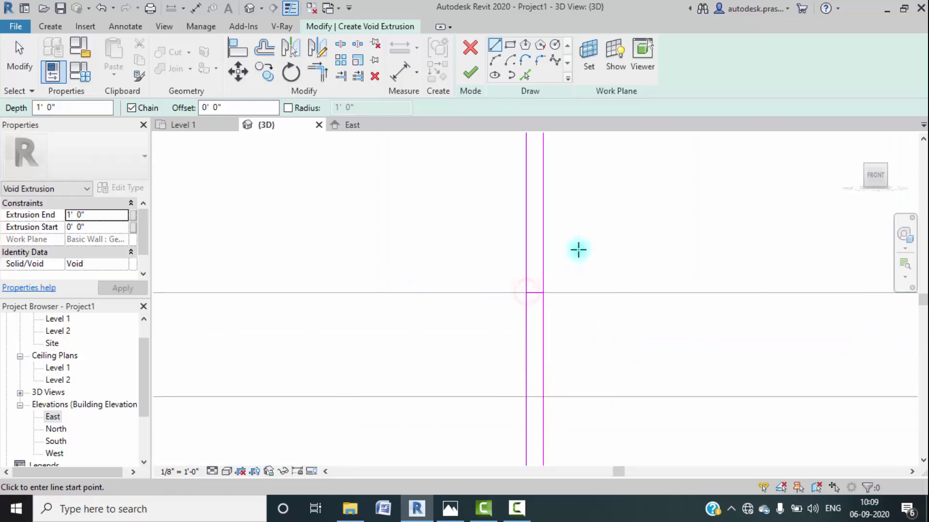
mouse_move(578, 246)
middle_down()
mouse_move(595, 458)
mouse_move(529, 408)
middle_up()
scroll(547, 351, down, 2)
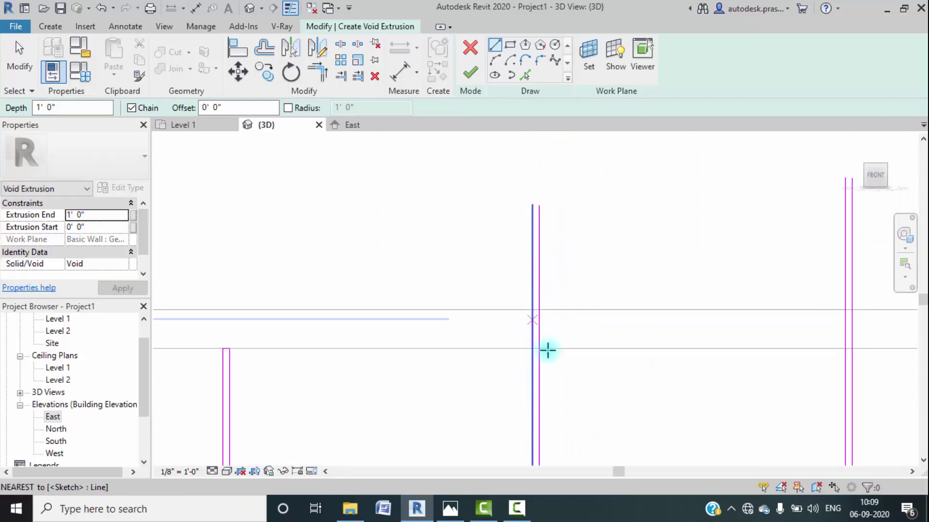
scroll(532, 340, up, 3)
click(531, 339)
click(519, 342)
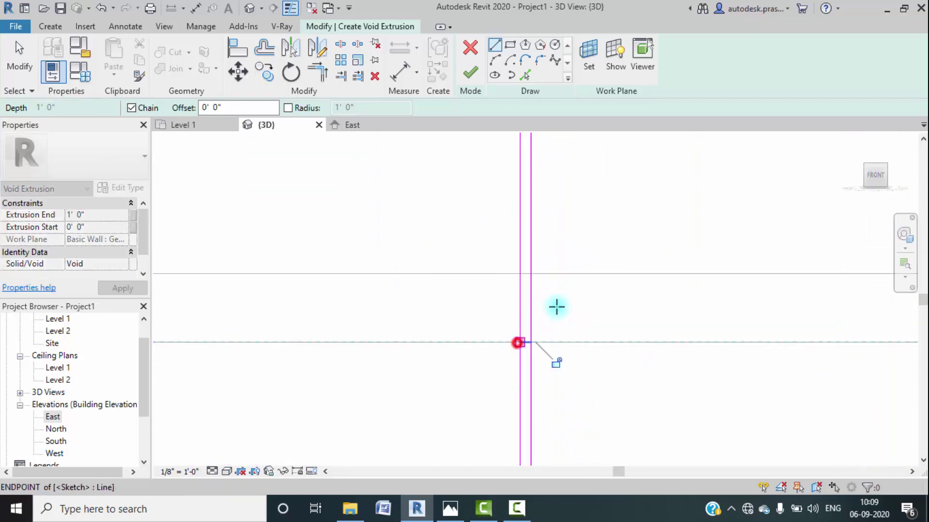
Step: Draw short lines across the third strip from the left along the cabinet front's upper and lower edges
scroll(558, 305, up, 4)
scroll(679, 323, down, 2)
scroll(668, 296, up, 5)
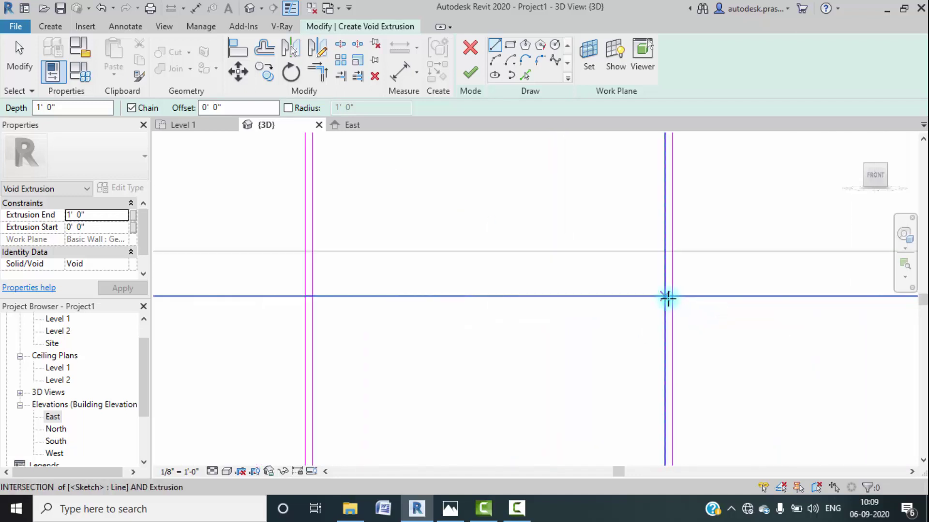
click(672, 295)
click(663, 296)
scroll(666, 295, down, 2)
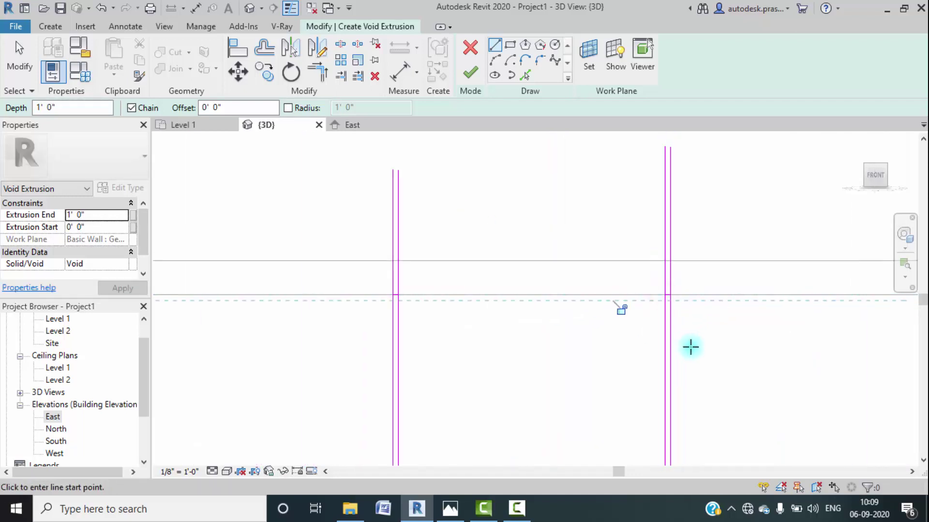
scroll(692, 348, down, 2)
mouse_move(716, 396)
middle_down()
mouse_move(645, 257)
mouse_move(626, 189)
middle_up()
scroll(592, 275, up, 3)
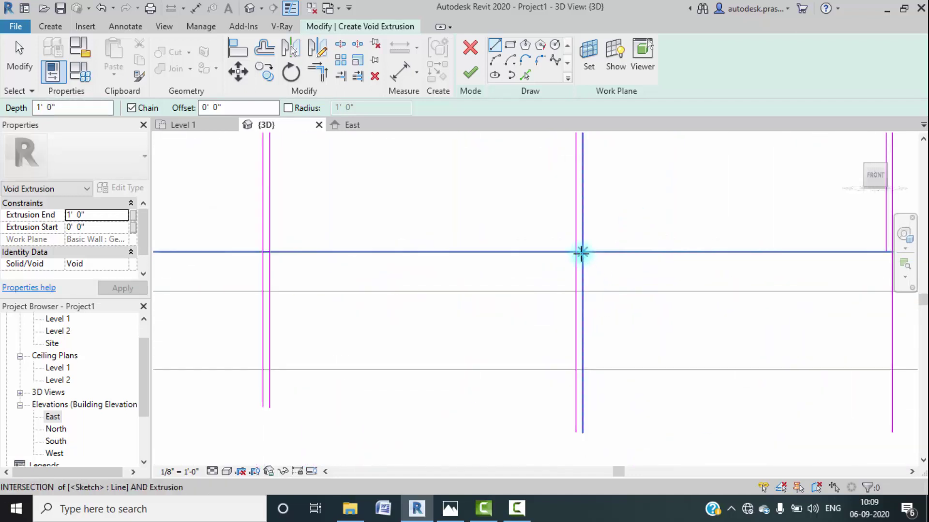
click(583, 253)
click(574, 251)
Step: Close the rightmost strip with short horizontal lines at its lower and upper ends
middle_drag(692, 303, 445, 336)
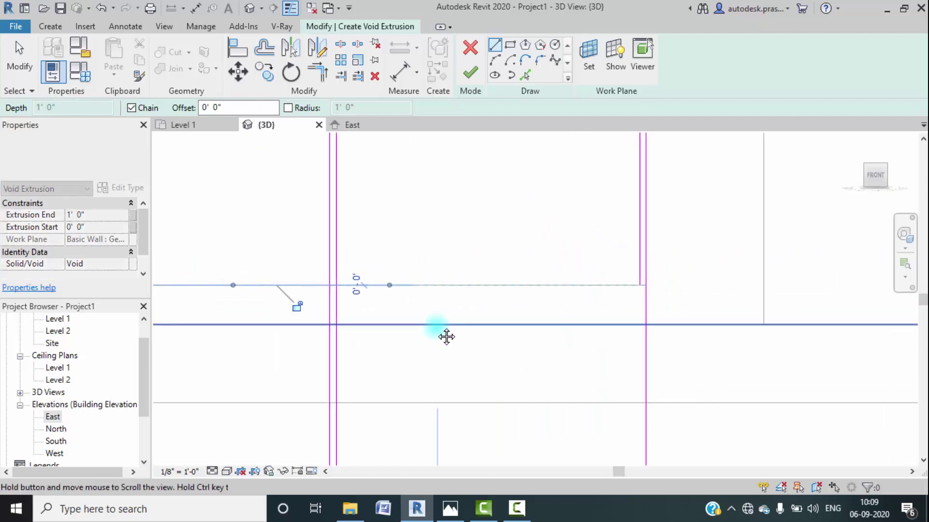
scroll(659, 303, up, 2)
scroll(634, 272, up, 2)
click(628, 277)
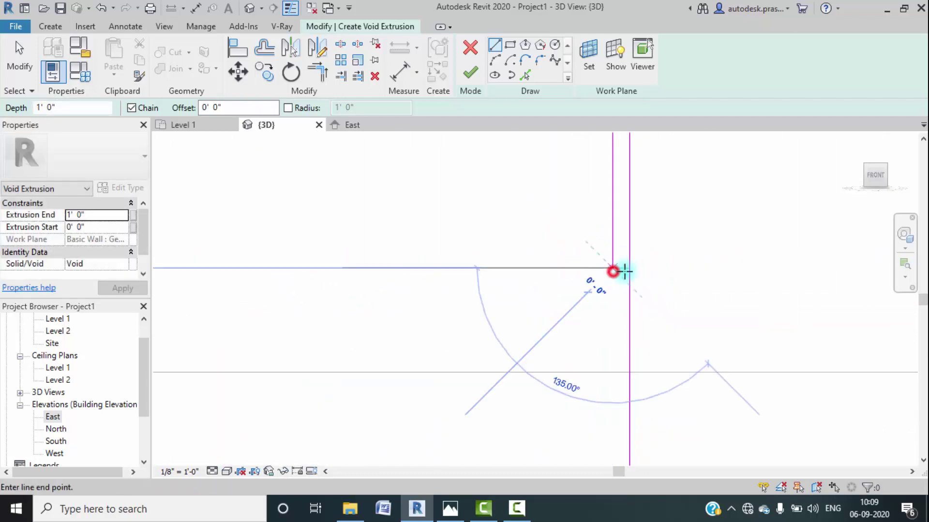
click(636, 278)
scroll(702, 230, down, 2)
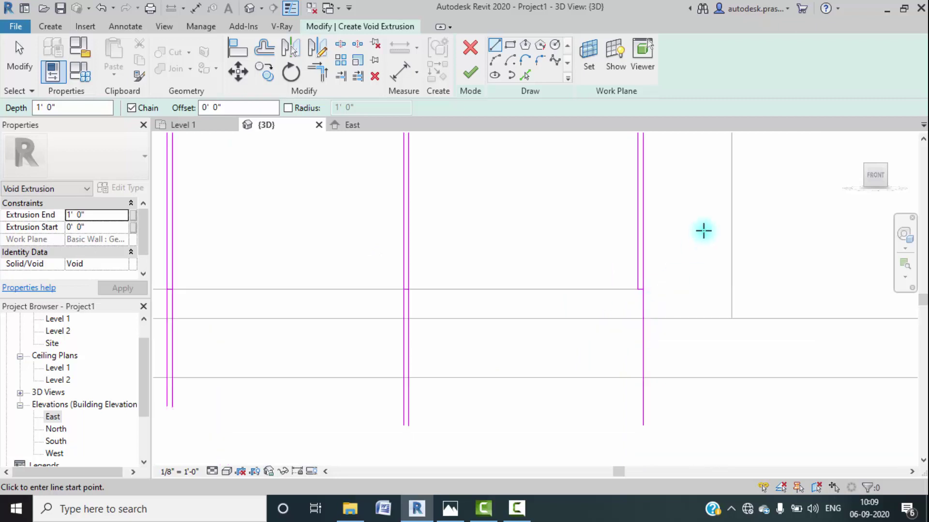
scroll(662, 433, up, 2)
scroll(604, 254, up, 2)
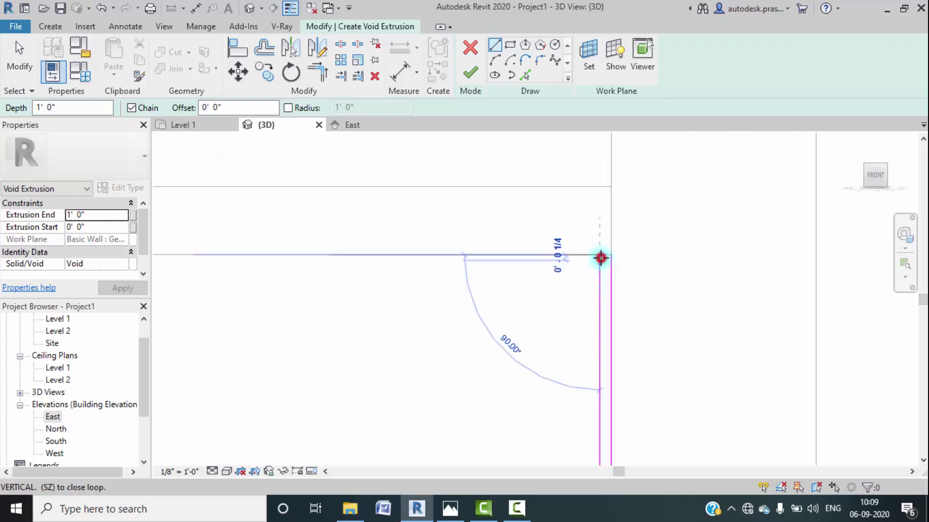
key(Escape)
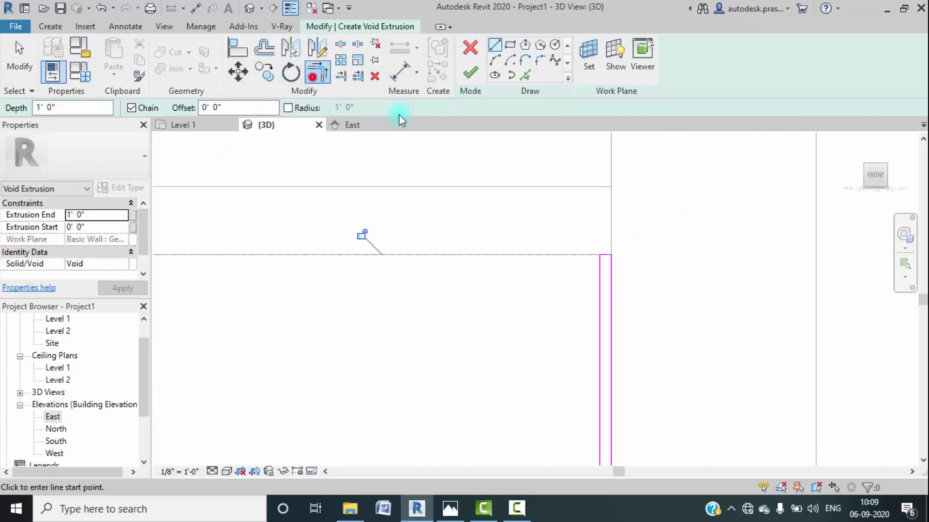
Step: Trim the rightmost strip's outer line to a corner with its lower closing line
scroll(611, 307, down, 4)
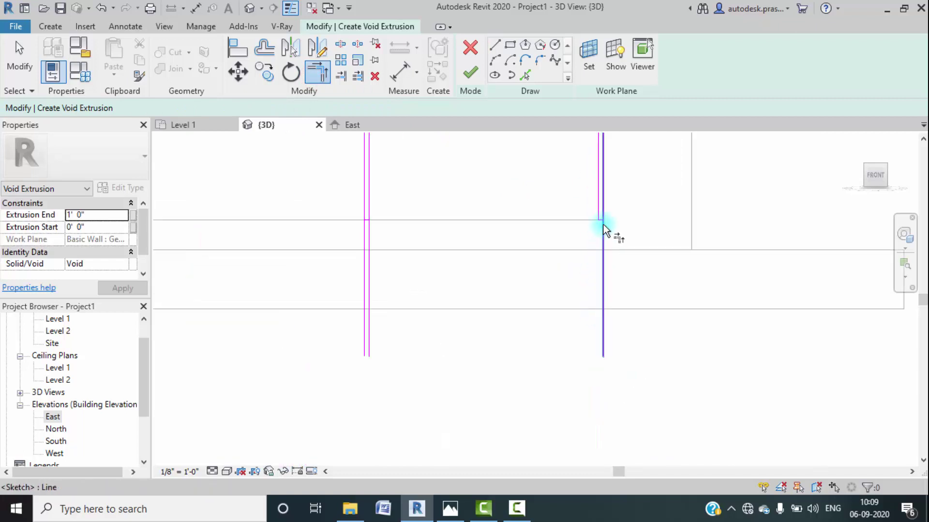
scroll(603, 225, up, 3)
click(604, 202)
scroll(614, 305, down, 2)
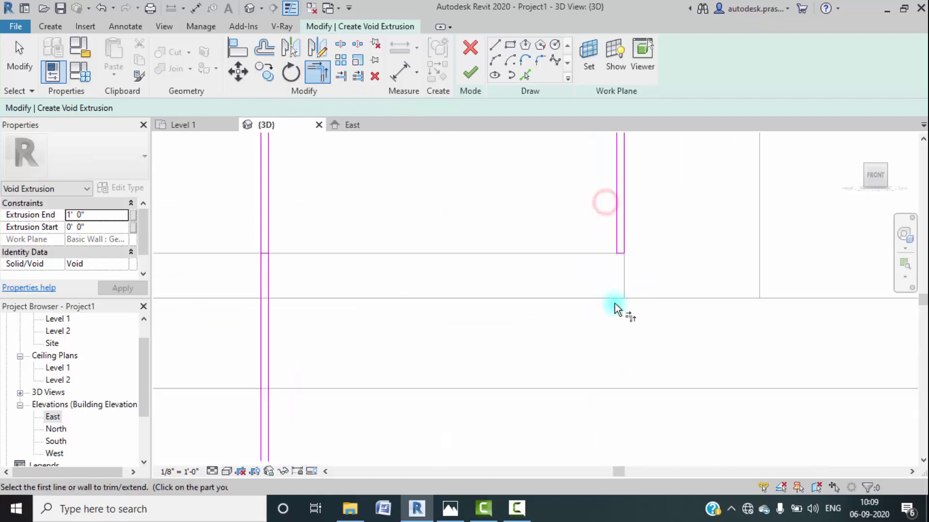
Step: Trim both vertical lines of the third strip from the left to corners with its lower closing line
scroll(615, 307, down, 2)
scroll(414, 274, up, 4)
click(395, 285)
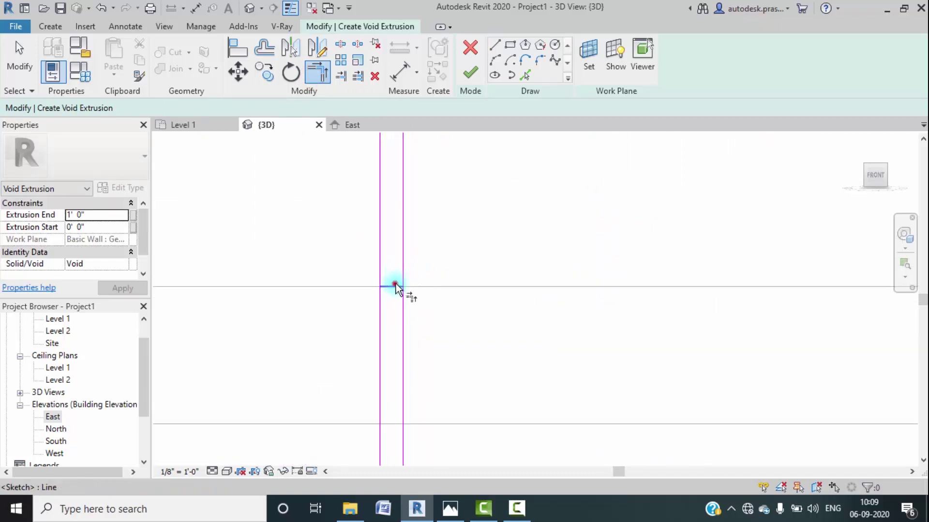
click(401, 270)
click(380, 270)
scroll(459, 339, down, 2)
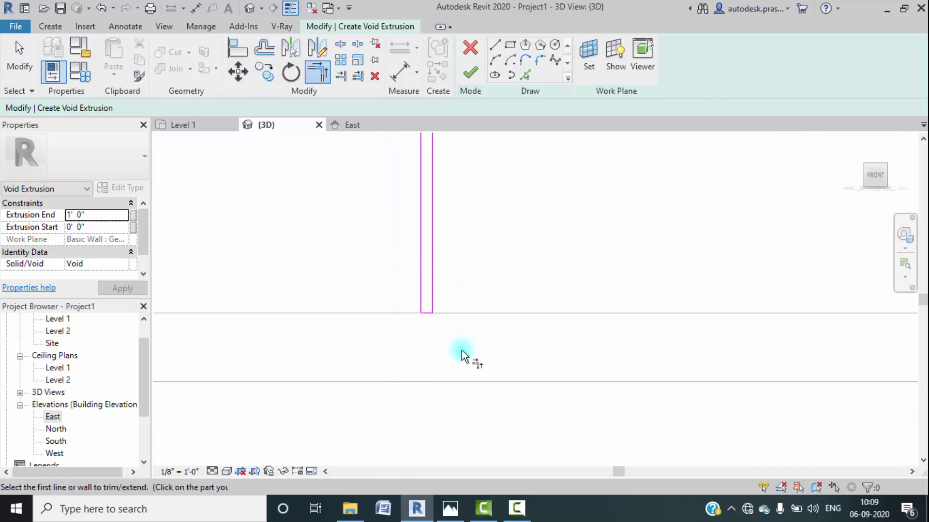
Step: Trim the vertical lines of two inner strips to corners with their upper closing lines
scroll(469, 382, down, 2)
scroll(435, 339, up, 5)
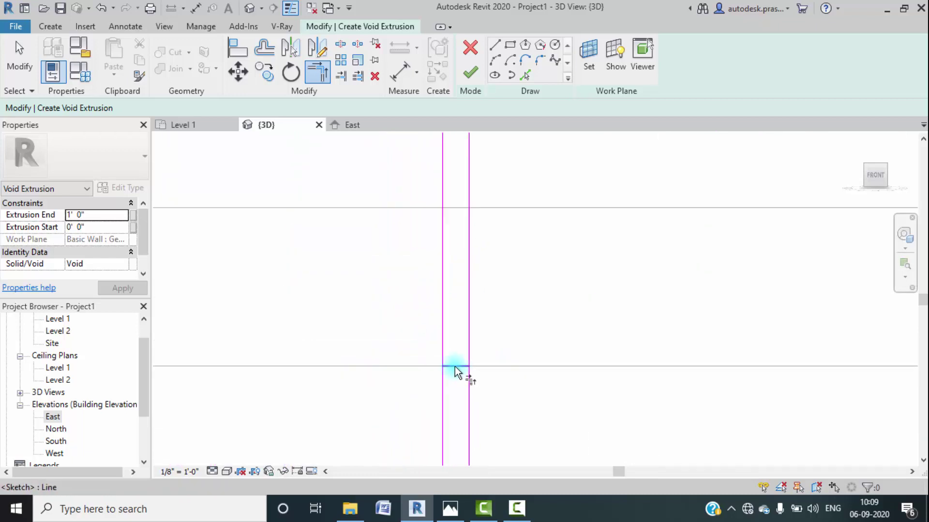
click(451, 365)
click(441, 379)
click(456, 365)
click(468, 389)
scroll(534, 361, down, 2)
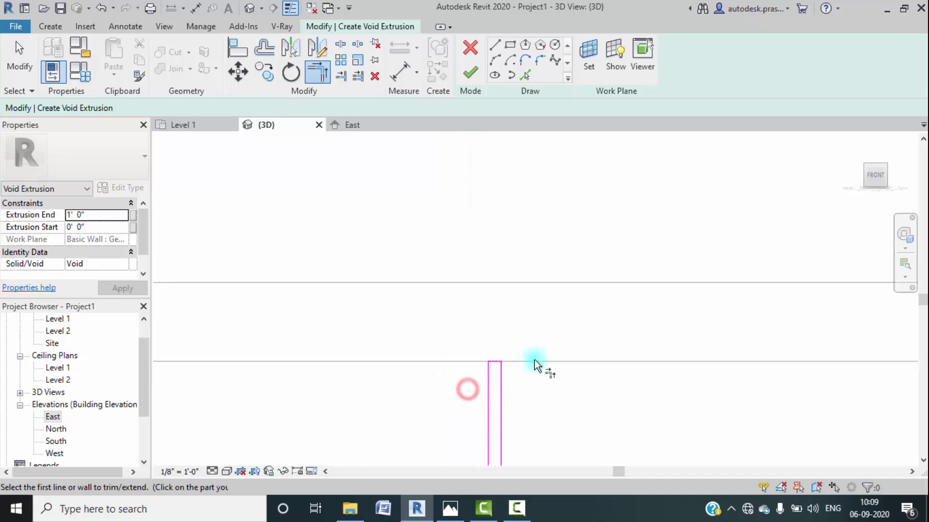
scroll(535, 363, down, 2)
middle_drag(535, 375, 414, 303)
scroll(406, 274, up, 3)
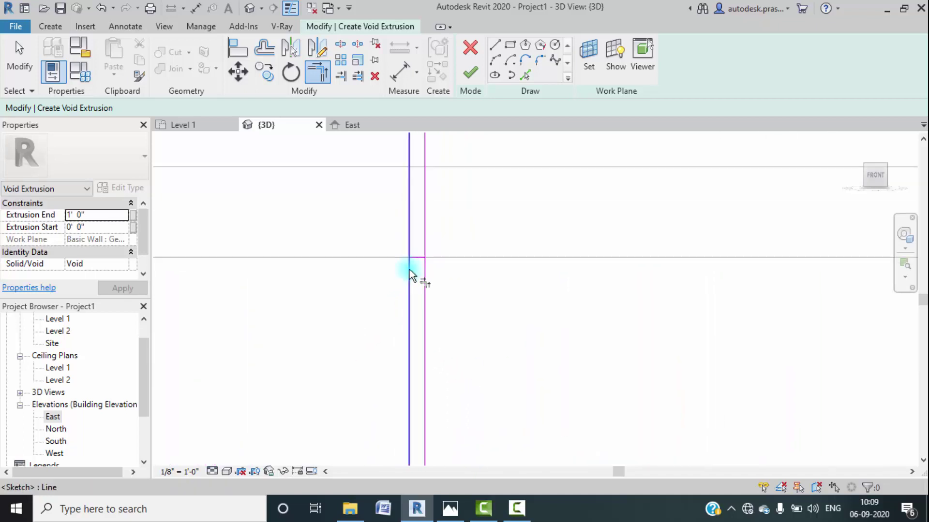
scroll(409, 270, up, 2)
click(425, 250)
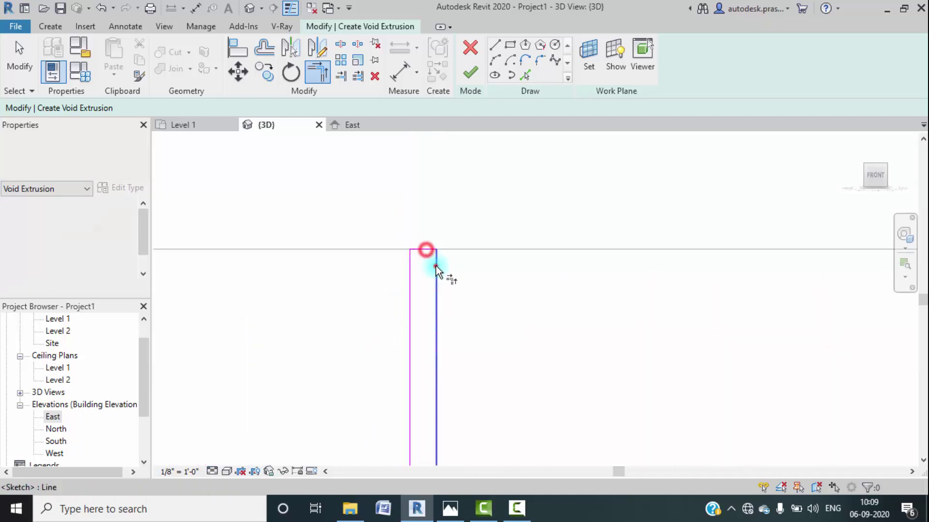
scroll(503, 358, down, 2)
Step: Trim both vertical lines of the second strip from the left to corners with its lower closing line
mouse_move(529, 415)
middle_down()
mouse_move(454, 389)
mouse_move(442, 282)
middle_up()
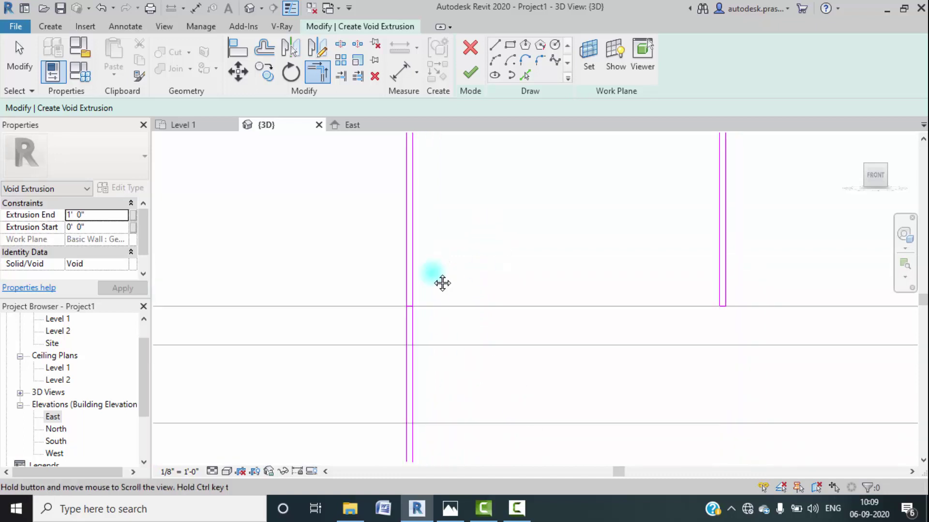
scroll(409, 290, up, 4)
click(409, 284)
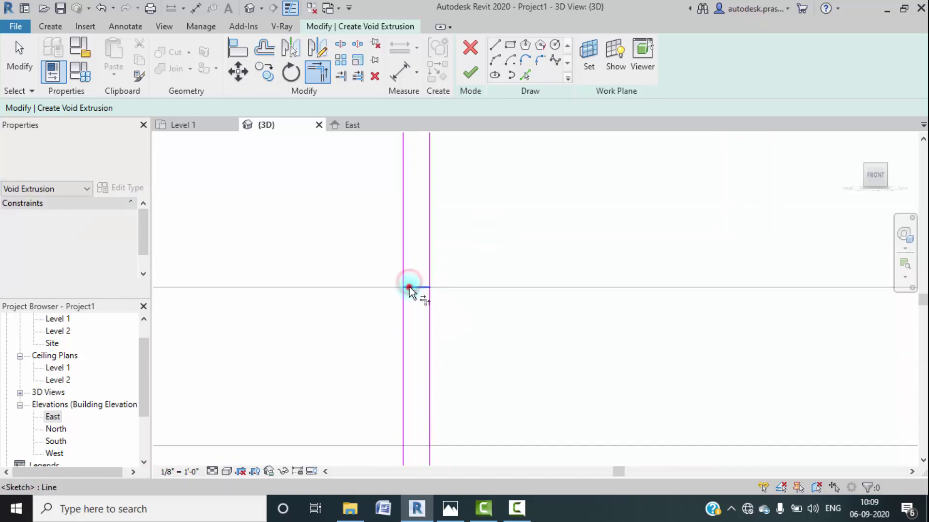
click(406, 270)
click(414, 283)
click(430, 273)
Step: Trim the last open strip to its lower closing line and finish the void extrusion sketch
scroll(471, 345, down, 4)
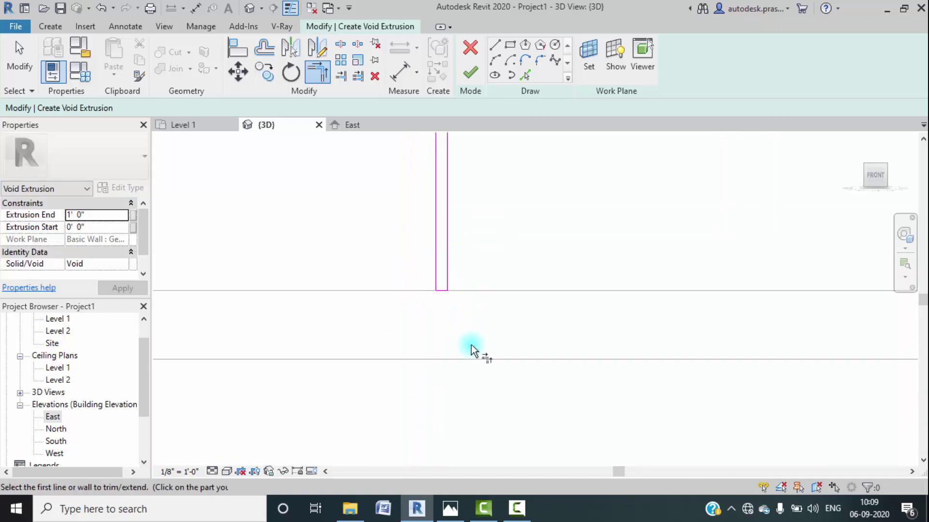
scroll(306, 332, up, 4)
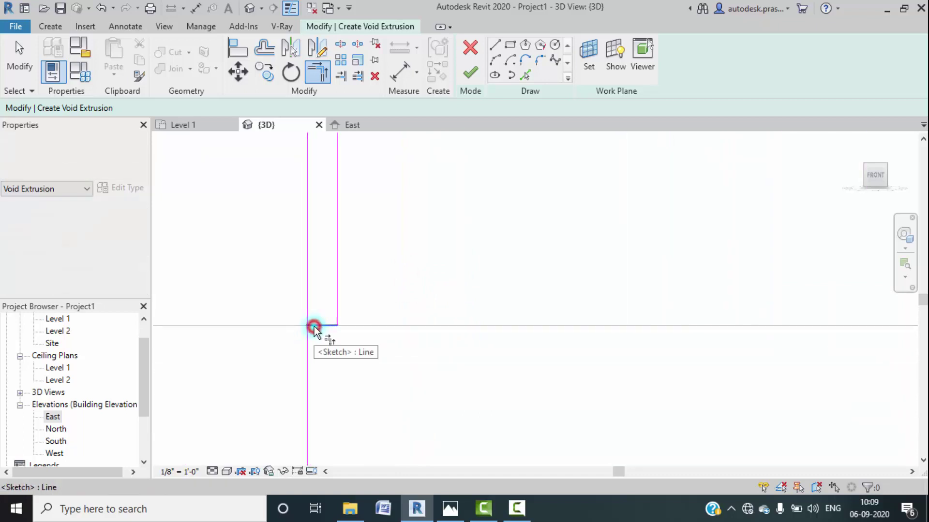
scroll(313, 322, down, 4)
scroll(370, 357, down, 2)
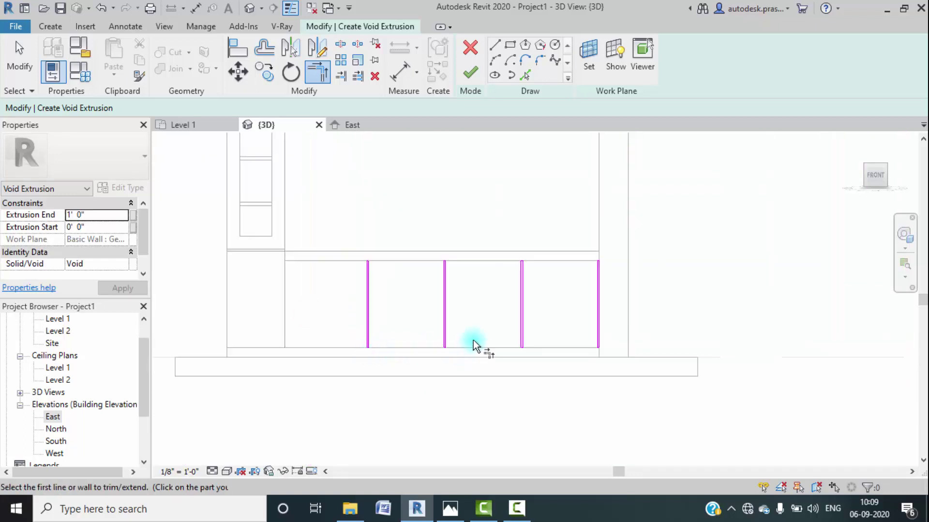
click(470, 72)
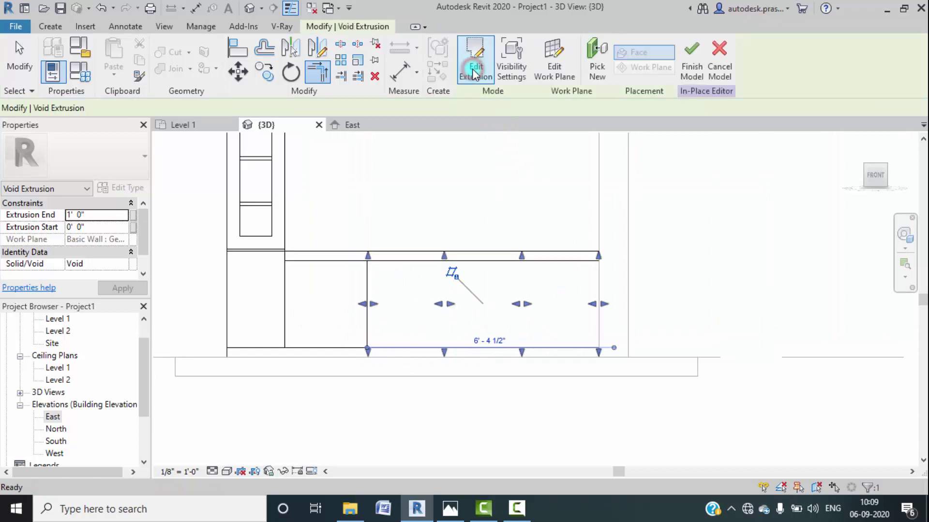
Step: In a wireframe right-side view, extend the void extrusion's start to the cabinet's front face at -1' 0"
click(893, 177)
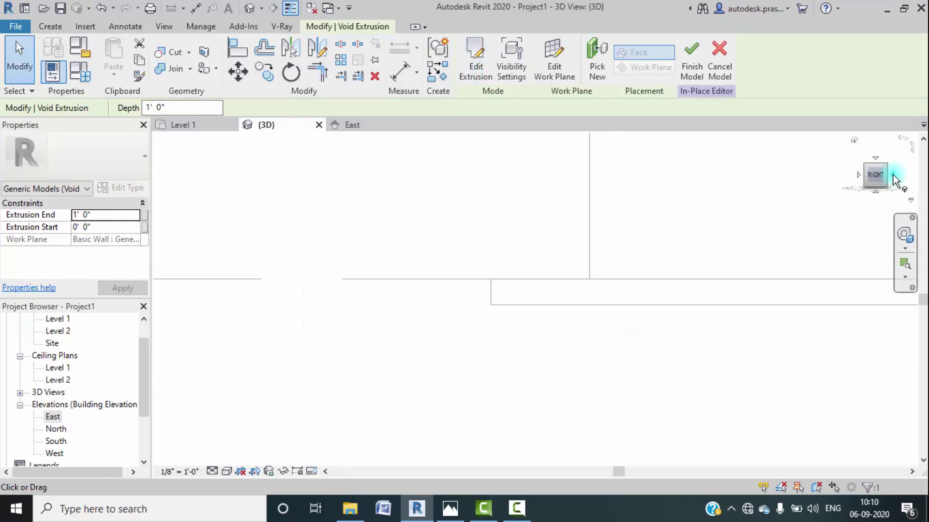
click(585, 309)
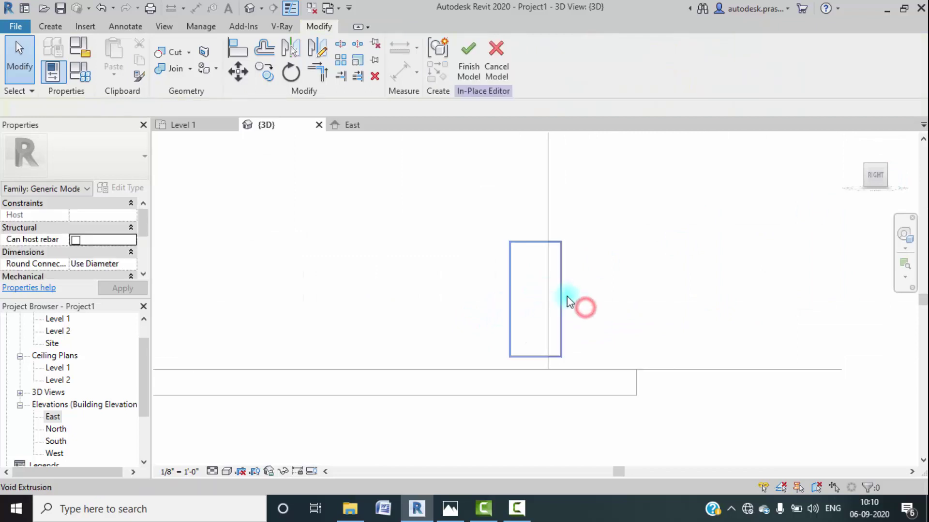
click(557, 293)
scroll(510, 303, up, 2)
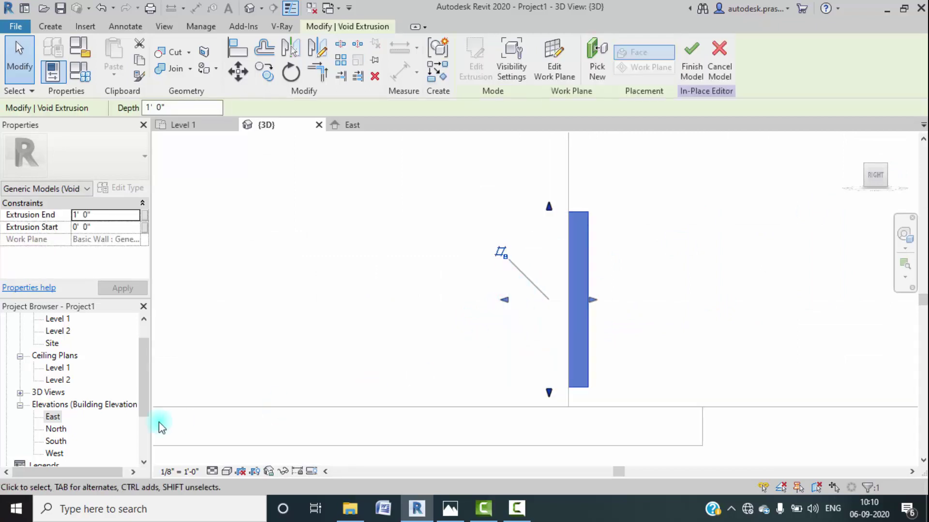
click(228, 472)
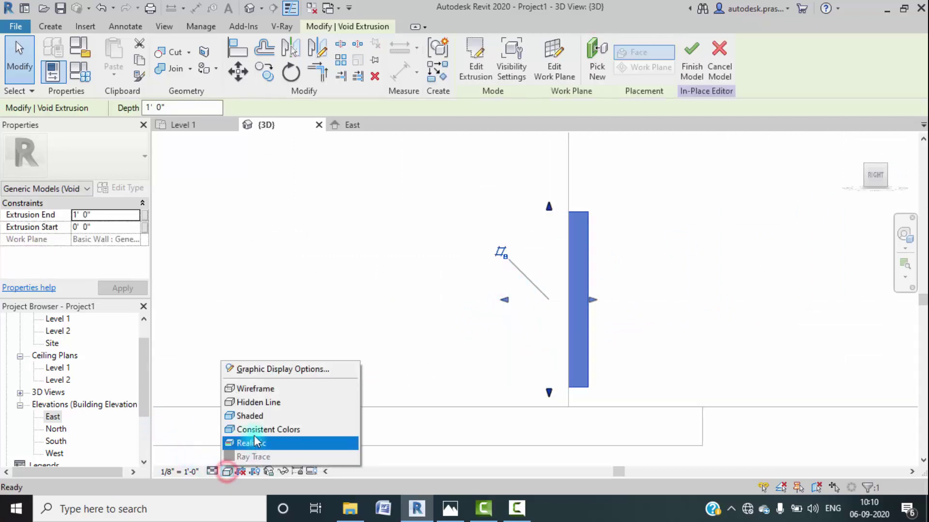
click(255, 390)
drag(504, 300, 433, 303)
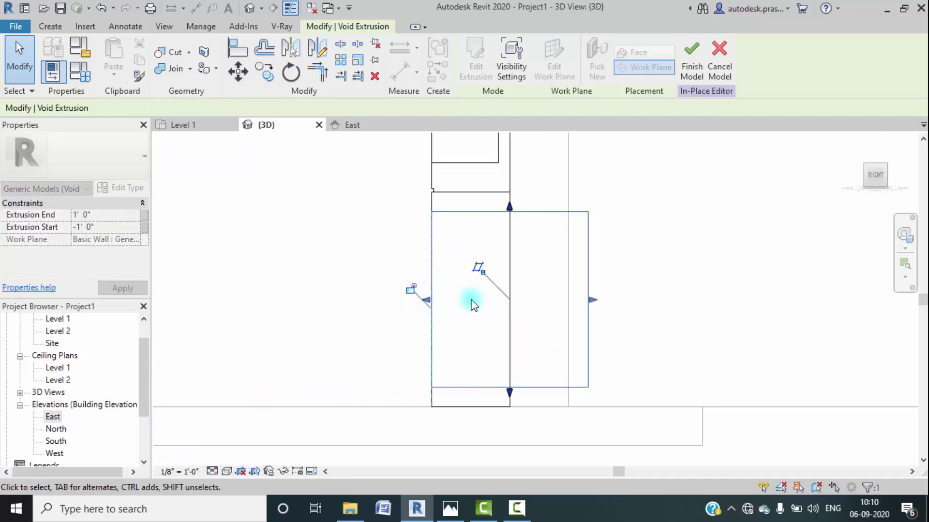
Step: Pull the void's rear face forward to an extrusion end of -0' 11 43/64", level with the small notch above the countertop
scroll(473, 303, up, 2)
drag(650, 299, 423, 305)
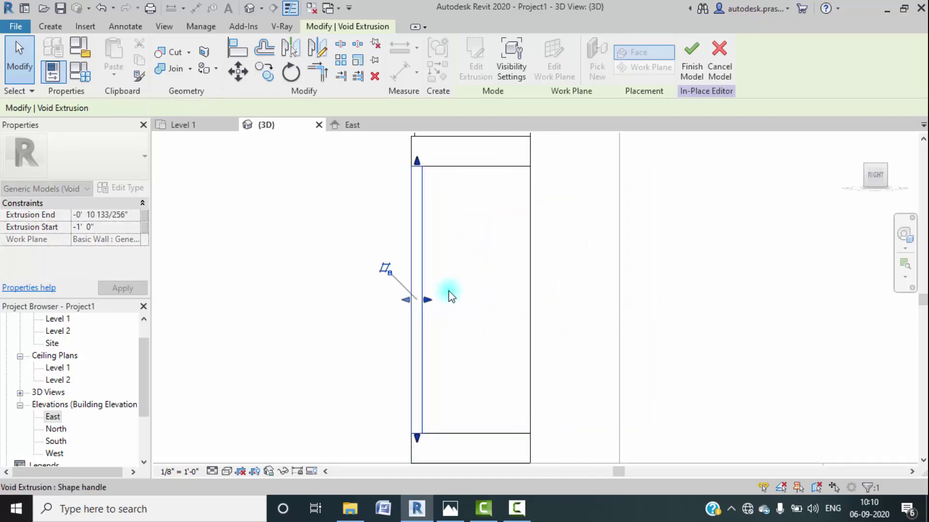
middle_drag(497, 310, 515, 381)
scroll(433, 370, up, 4)
middle_drag(455, 381, 464, 470)
drag(466, 460, 450, 457)
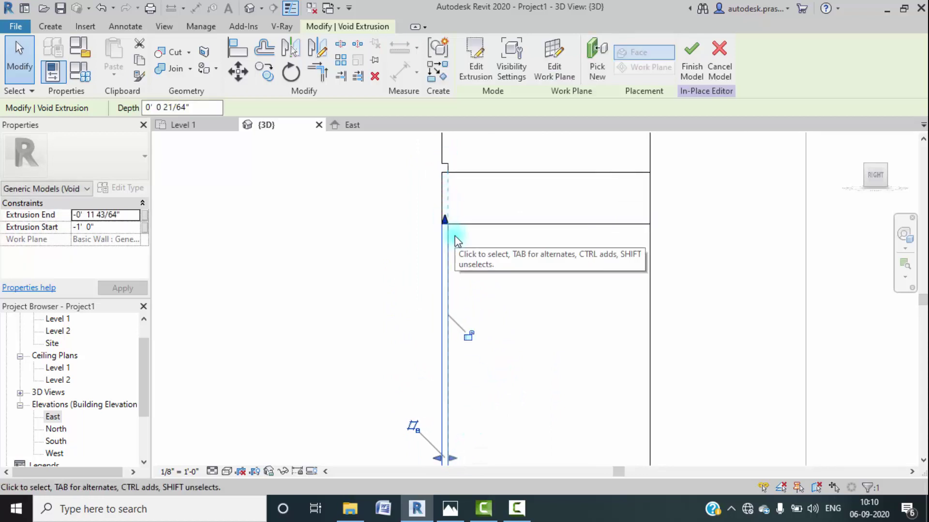
click(380, 340)
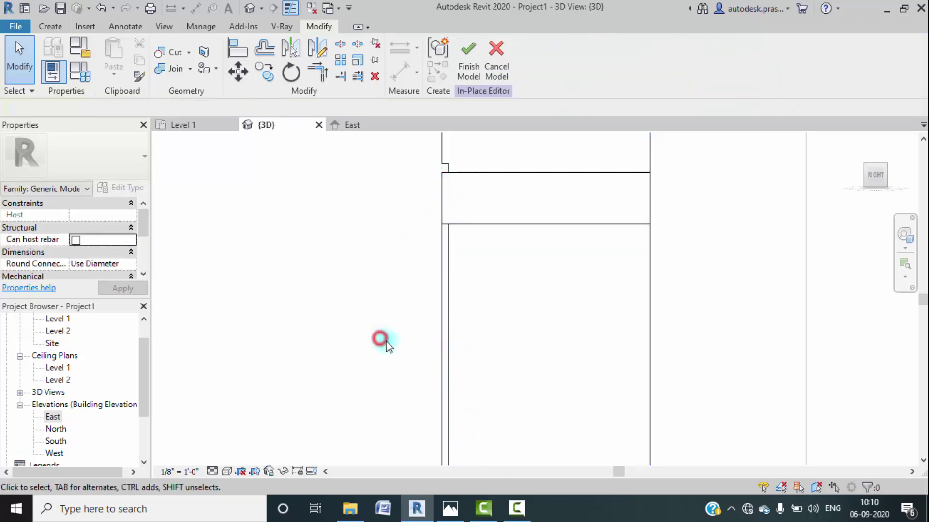
Step: Switch the 3D view to Hidden Line and examine the grooves across the base cabinet front
click(855, 143)
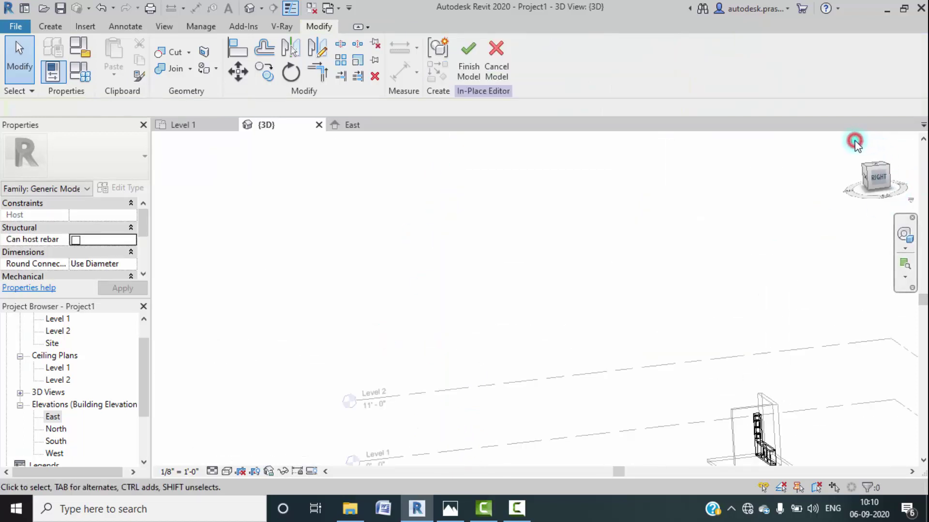
click(226, 471)
click(249, 403)
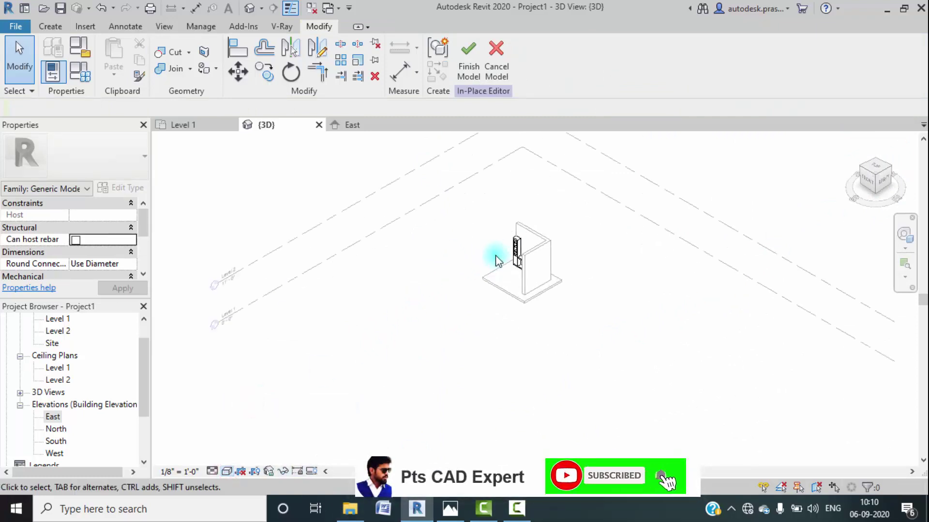
scroll(527, 271, up, 8)
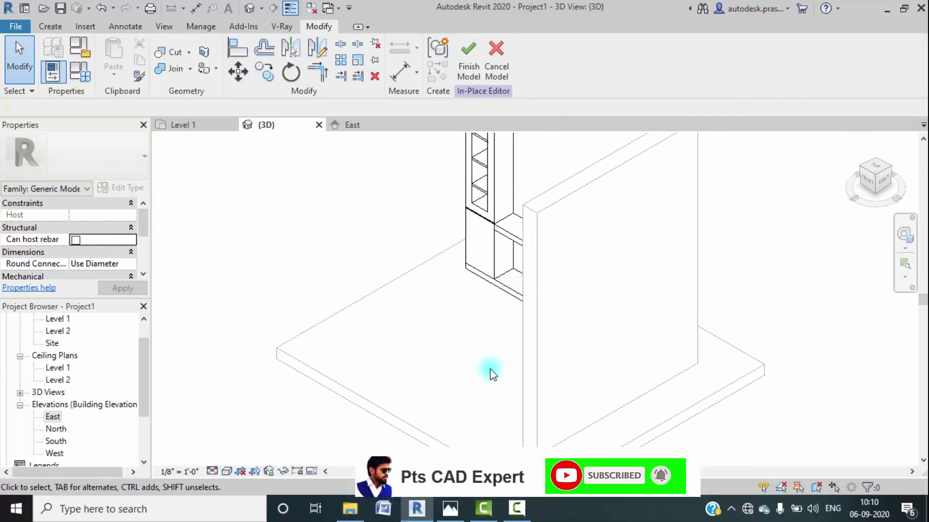
middle_drag(489, 370, 518, 278)
scroll(560, 201, down, 5)
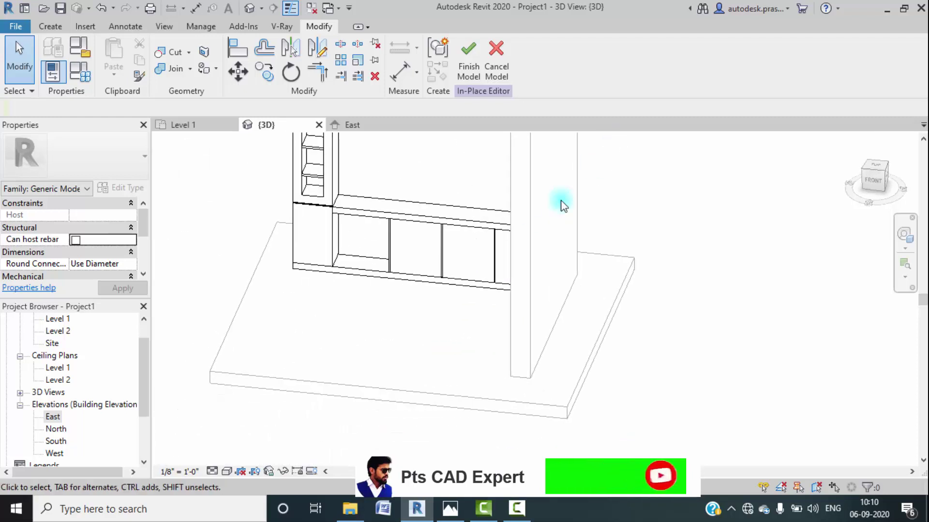
middle_drag(394, 269, 295, 460)
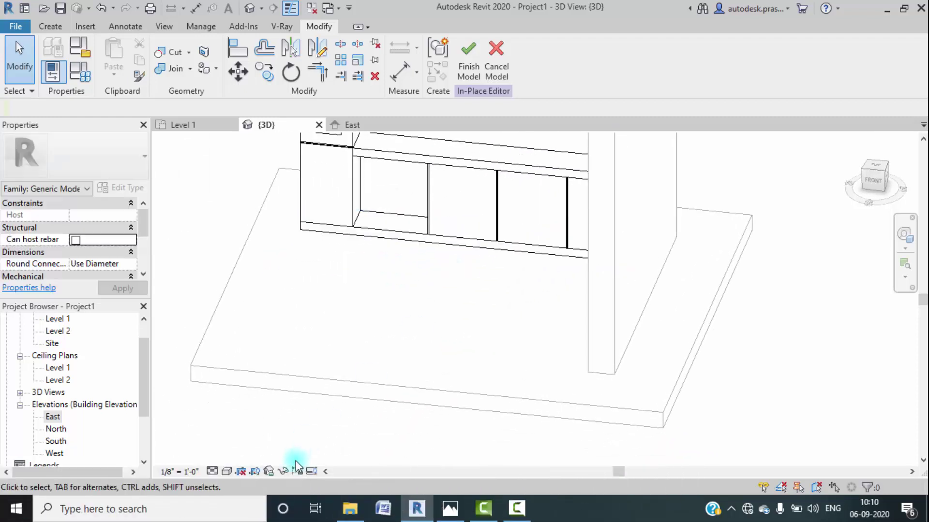
Step: Display the model with filled surfaces and inspect the grooved cabinet panels from the front
click(228, 471)
click(244, 441)
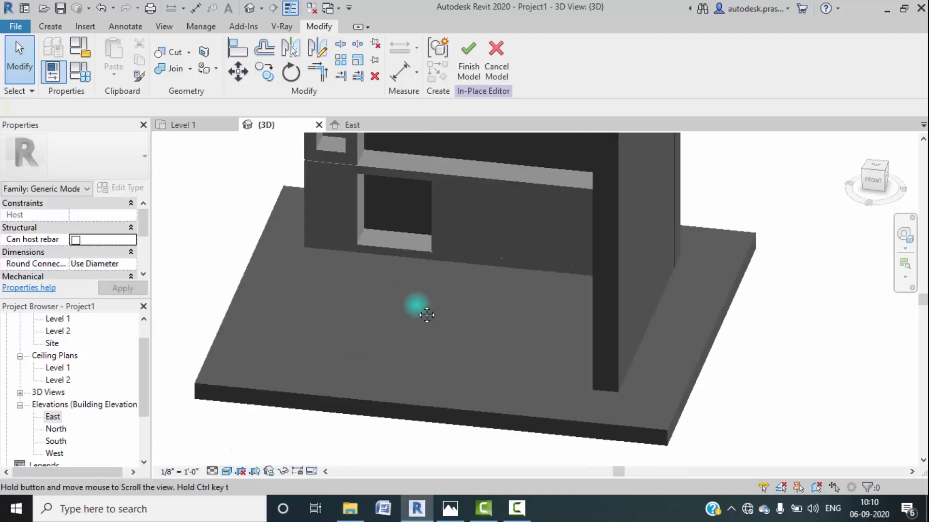
middle_drag(426, 315, 422, 356)
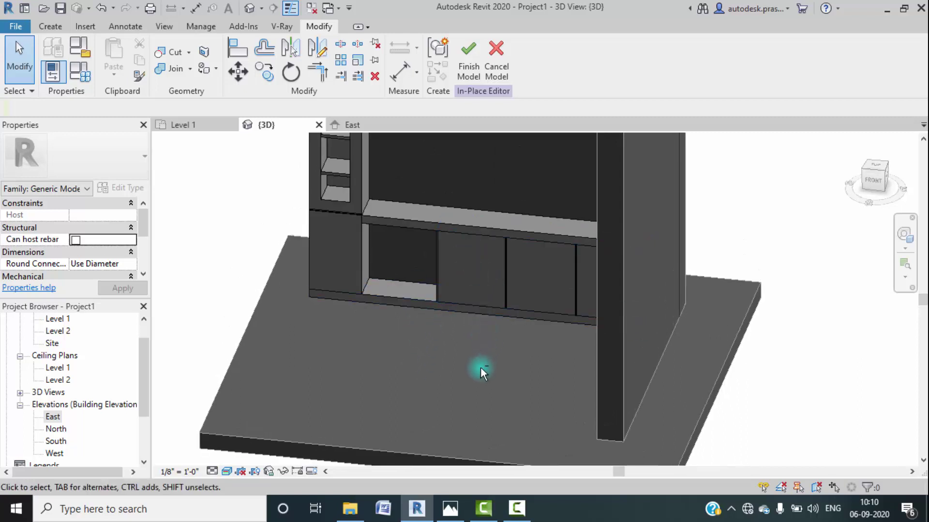
shift+middle_drag(481, 367, 456, 420)
scroll(483, 315, down, 3)
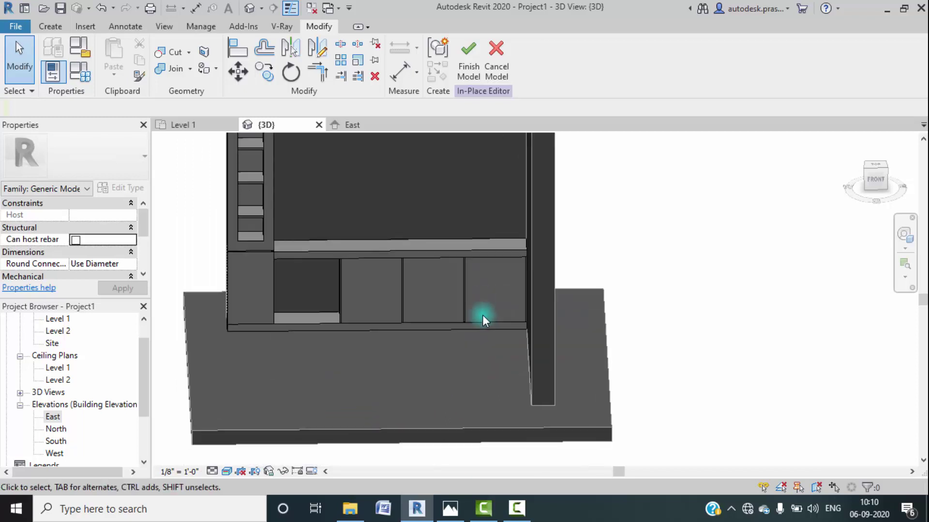
scroll(476, 298, up, 6)
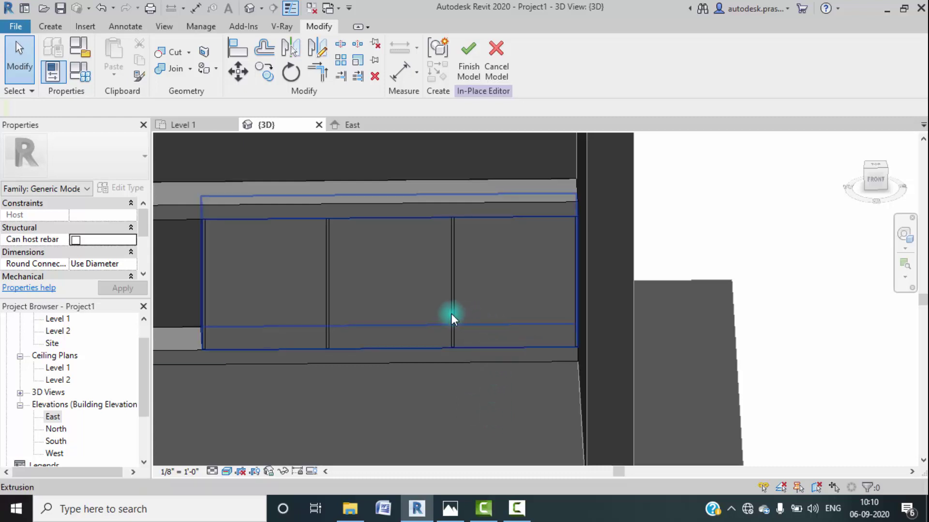
Step: Edit the void extrusion's sketch from the front and draw a line along the rightmost panel's upper edge, between the two grooves
click(331, 313)
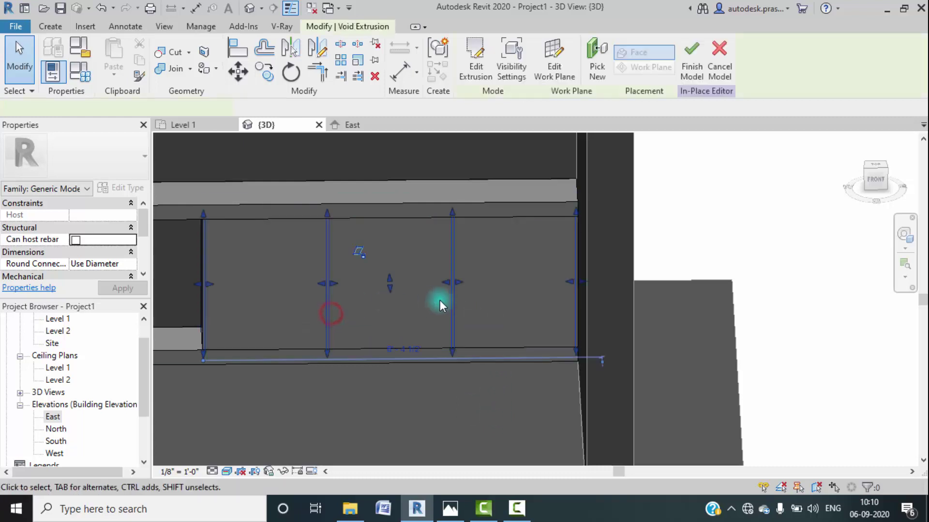
click(872, 182)
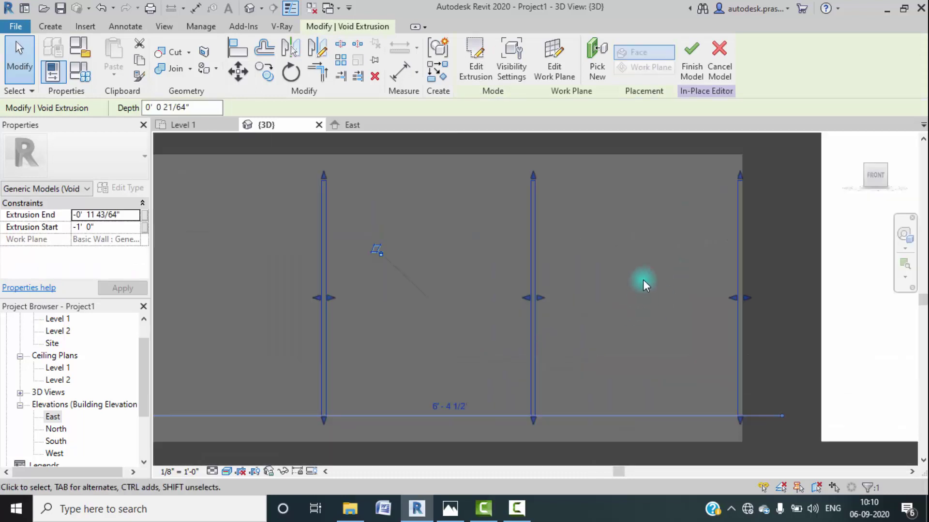
click(476, 61)
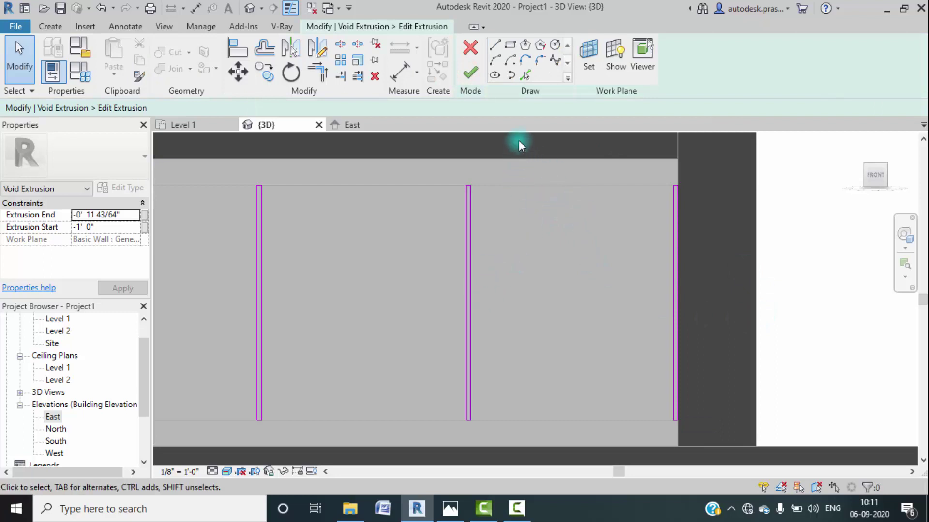
click(494, 44)
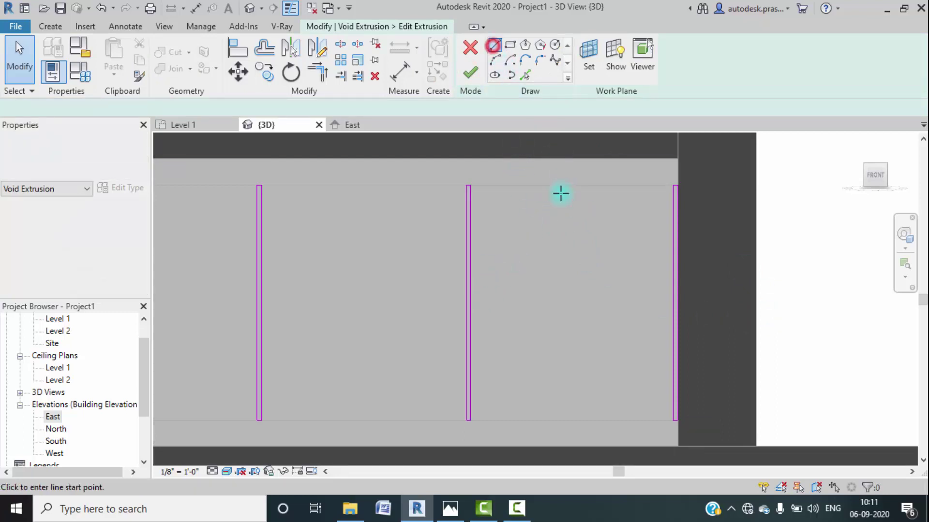
click(468, 186)
click(670, 185)
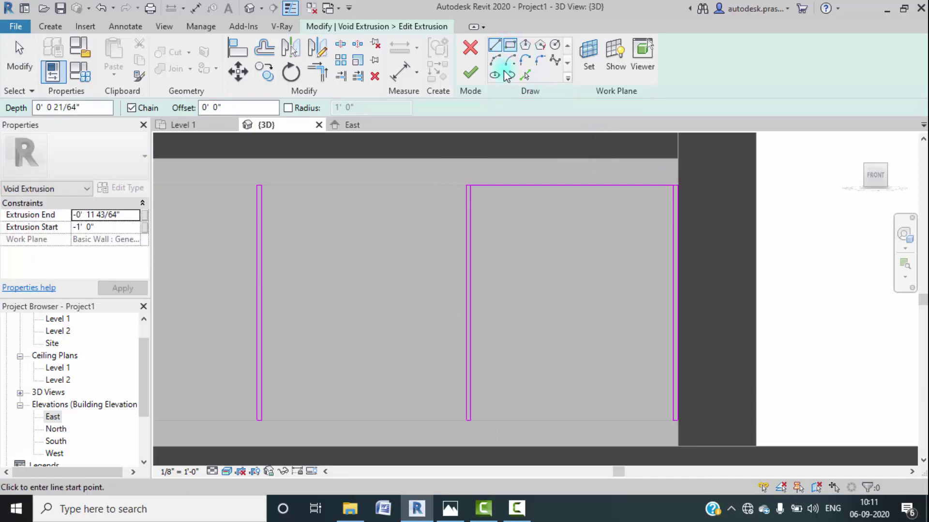
Step: Draw a vertical line from the midpoint of the rightmost panel's upper line down to its lower edge
click(572, 185)
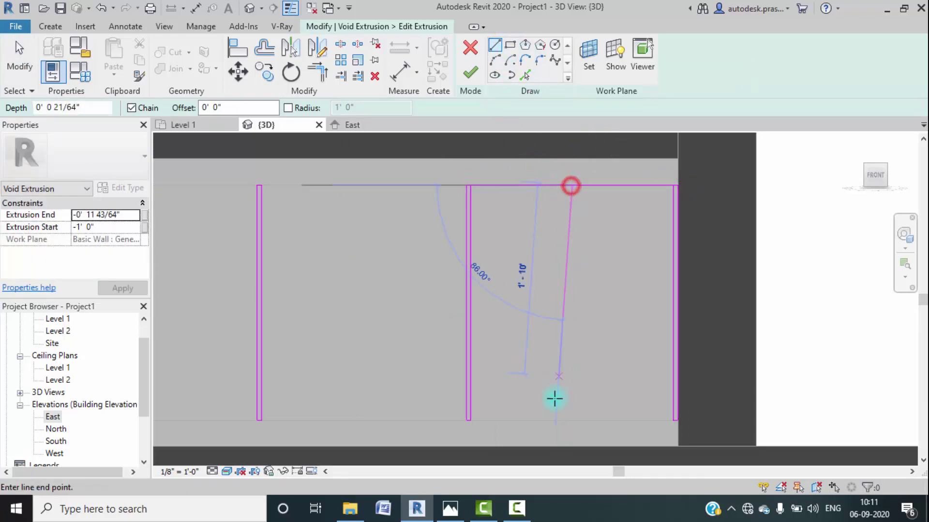
click(570, 418)
key(Escape)
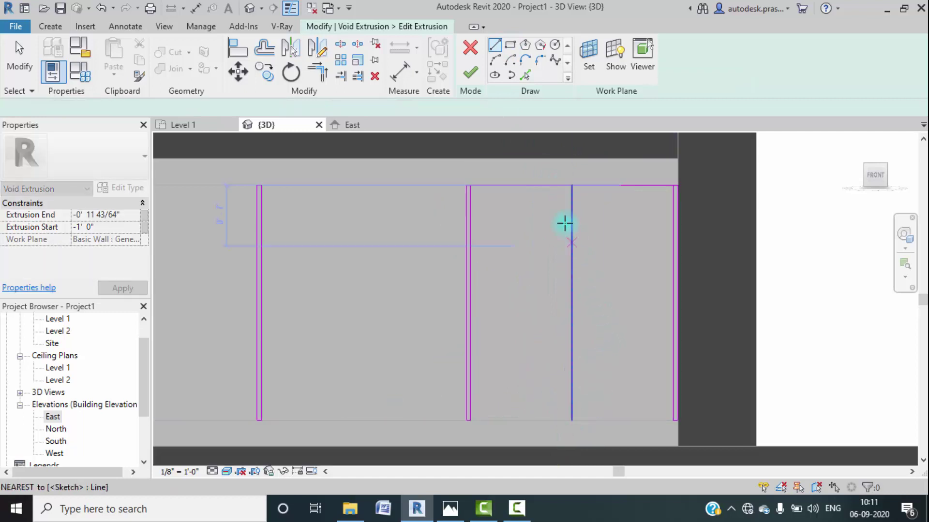
Step: Offset the rightmost panel's vertical centre line by 1/4" to both sides and delete the original centre line
click(524, 75)
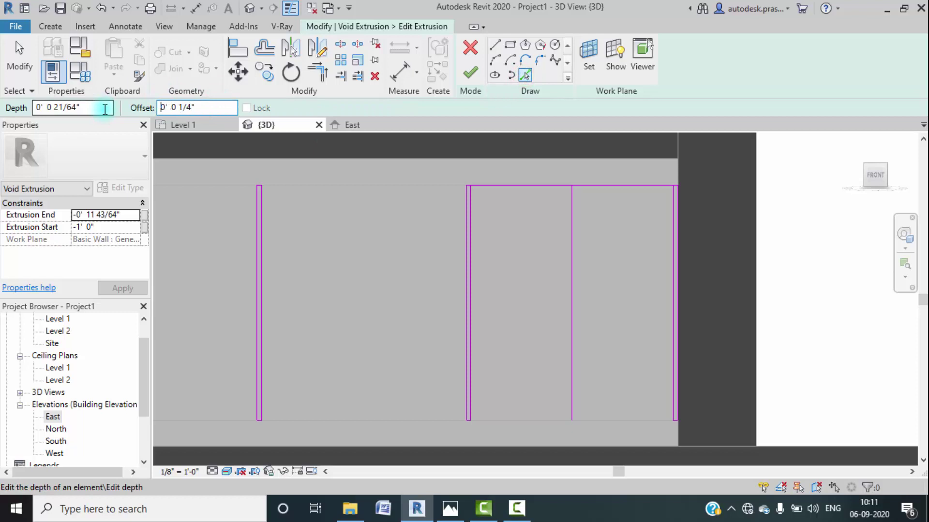
click(570, 334)
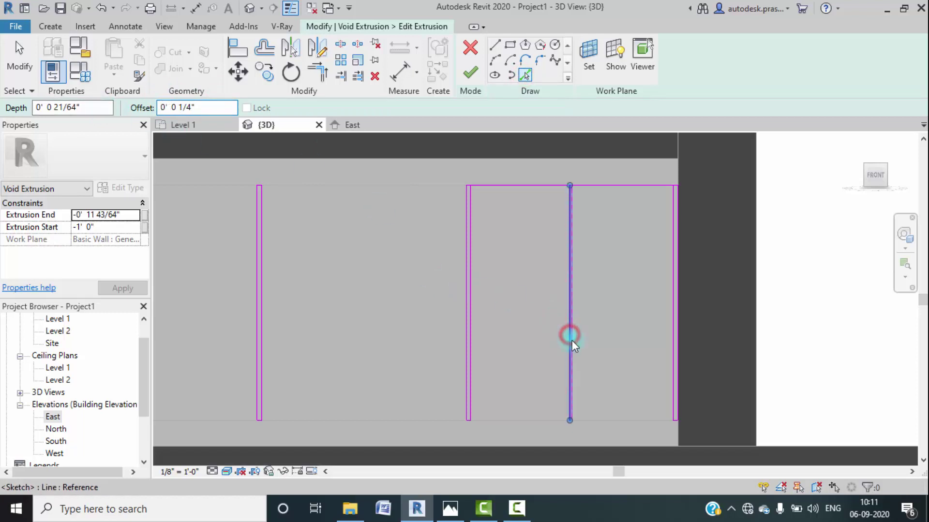
scroll(572, 340, up, 5)
click(576, 355)
key(Escape)
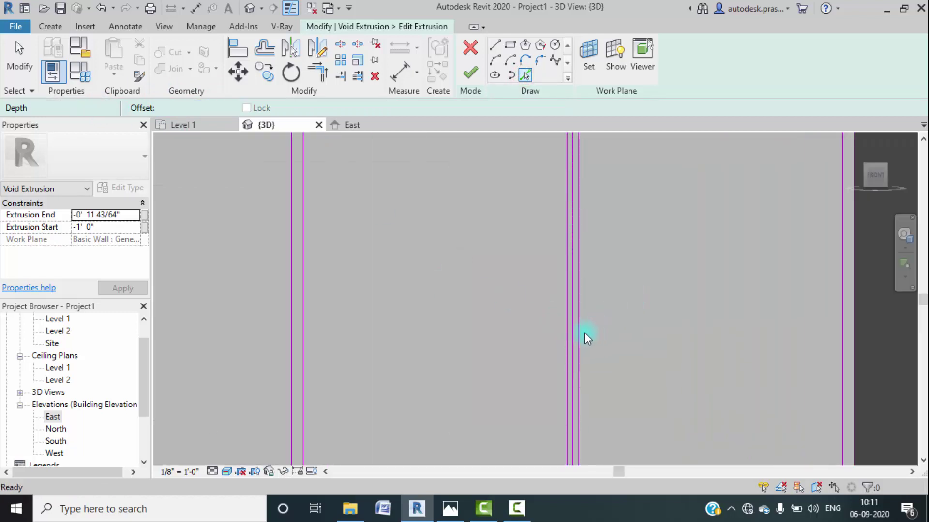
click(573, 336)
key(Delete)
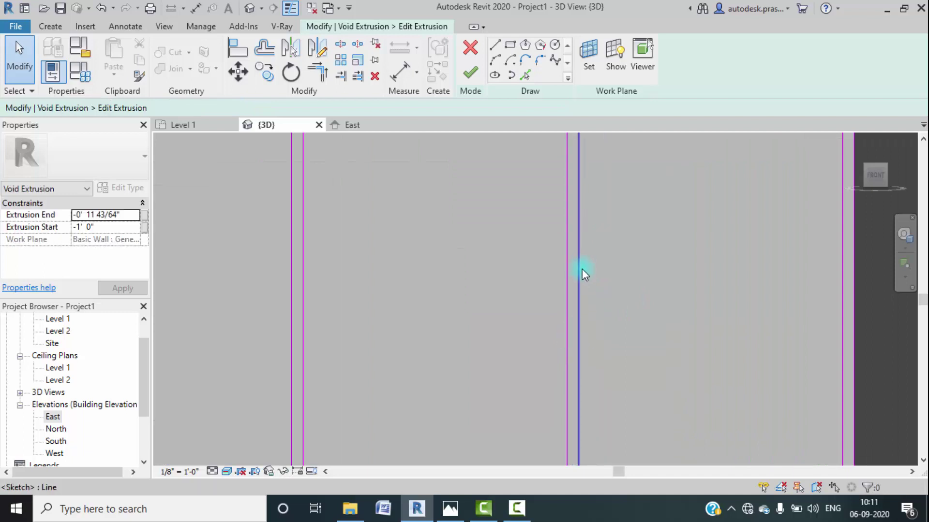
Step: Trim the upper horizontal line to the two offset lines so that it only caps the new centre groove
scroll(582, 280, down, 5)
middle_drag(577, 232, 576, 278)
scroll(585, 233, up, 2)
scroll(585, 235, up, 3)
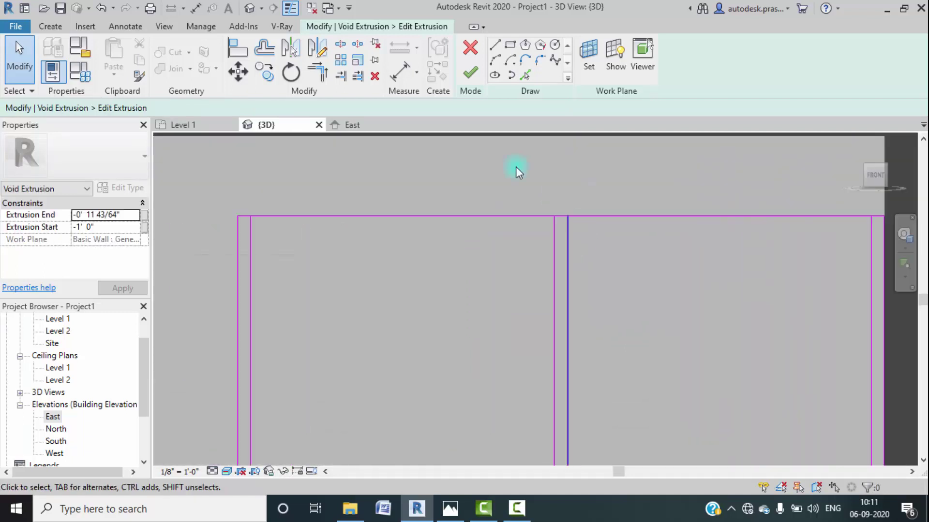
key(t)
key(r)
click(562, 215)
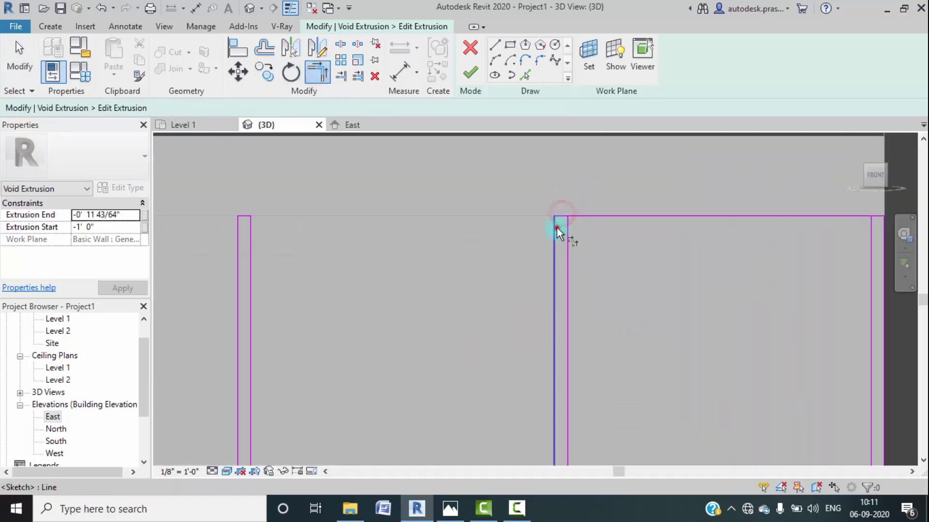
click(563, 217)
click(571, 237)
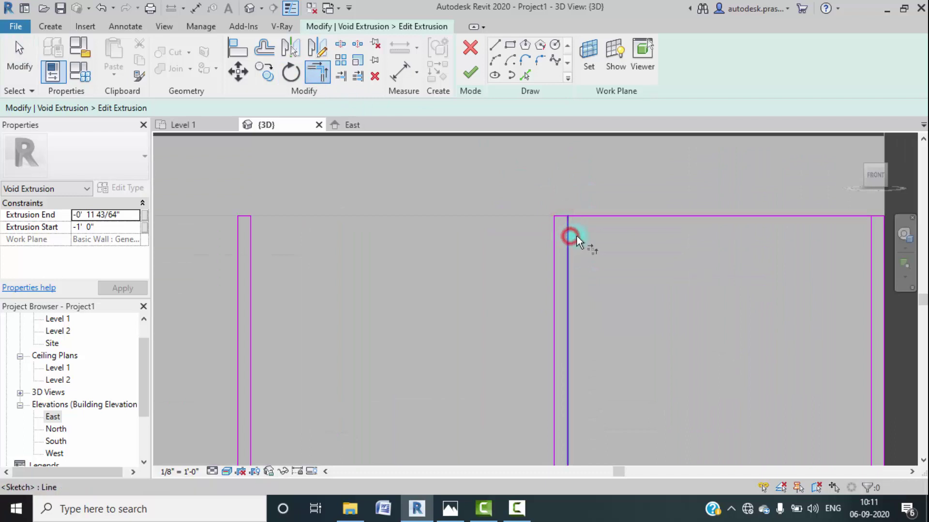
click(561, 217)
scroll(588, 254, down, 5)
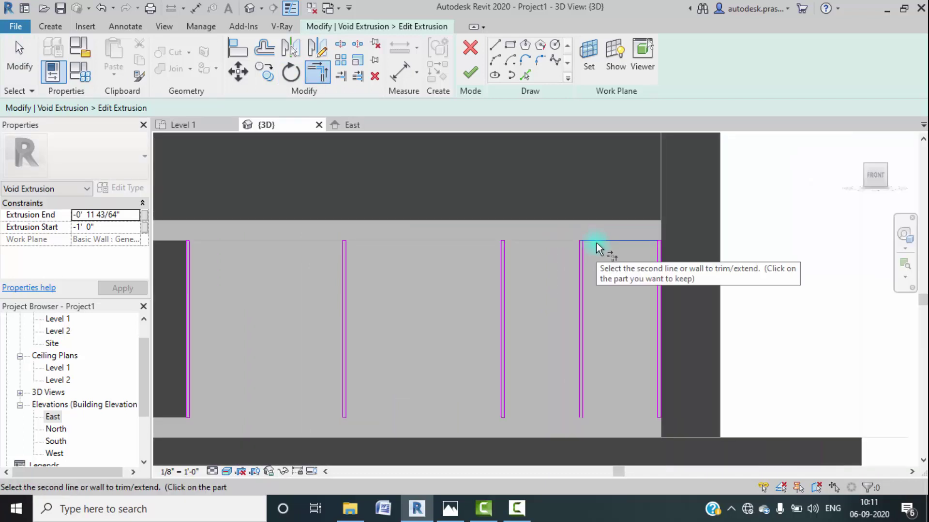
scroll(590, 258, up, 4)
click(582, 249)
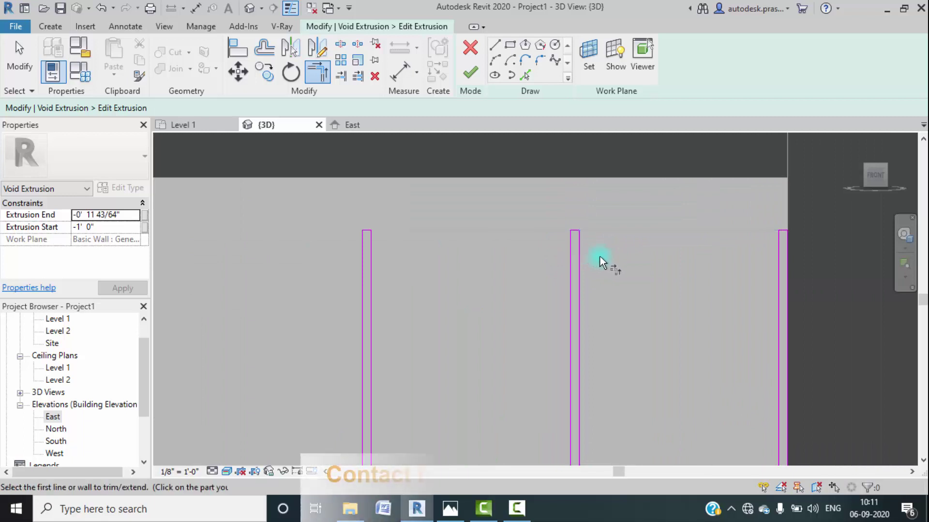
Step: Close the lower end of the centre groove with a short line and finish the void extrusion's sketch
scroll(600, 256, down, 3)
key(Escape)
middle_drag(624, 324, 539, 193)
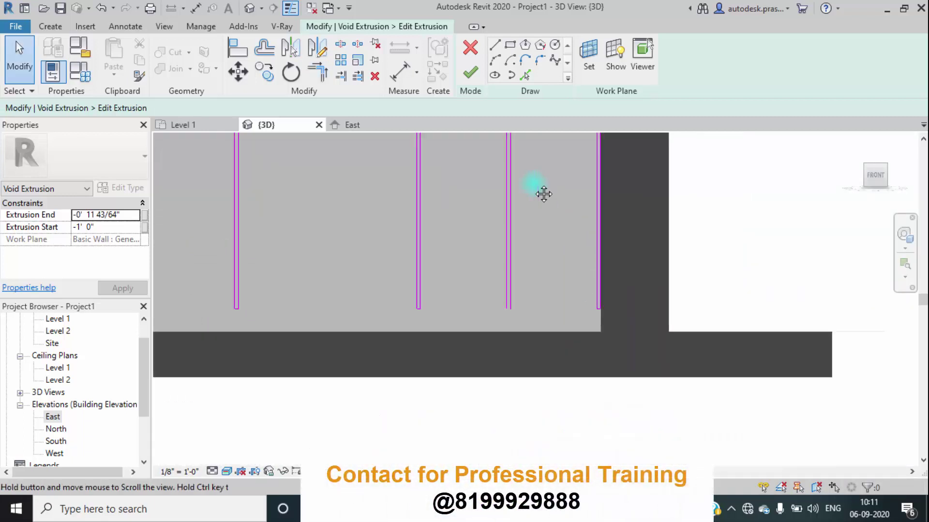
click(494, 45)
scroll(503, 252, up, 3)
scroll(499, 319, up, 2)
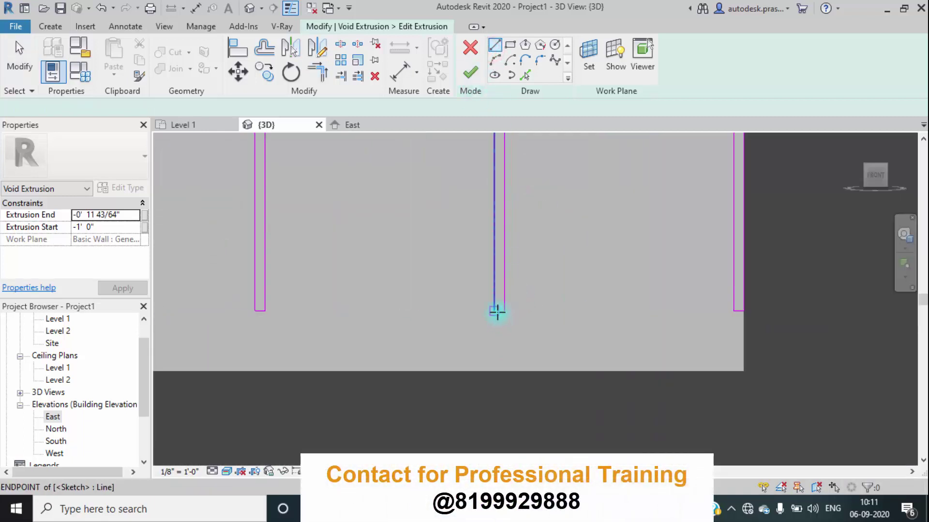
click(496, 313)
click(505, 310)
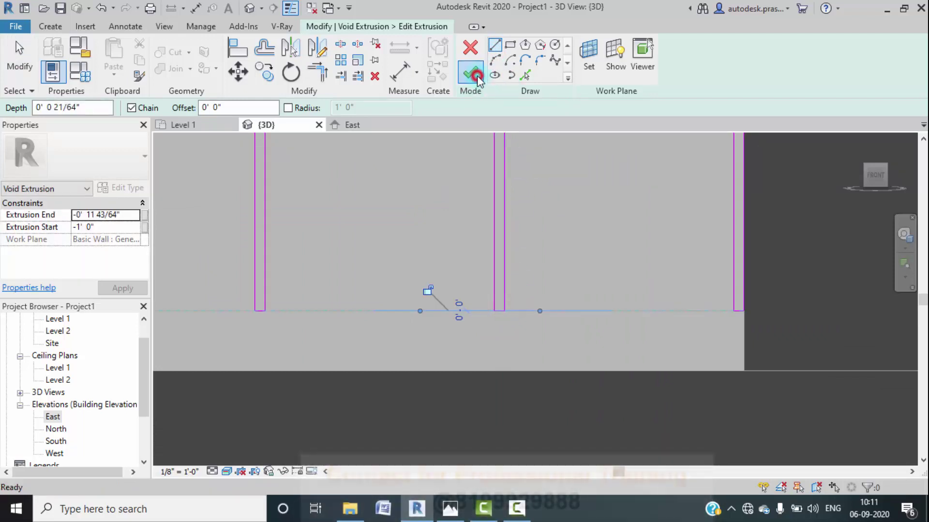
click(472, 73)
scroll(508, 387, down, 1)
scroll(512, 450, down, 1)
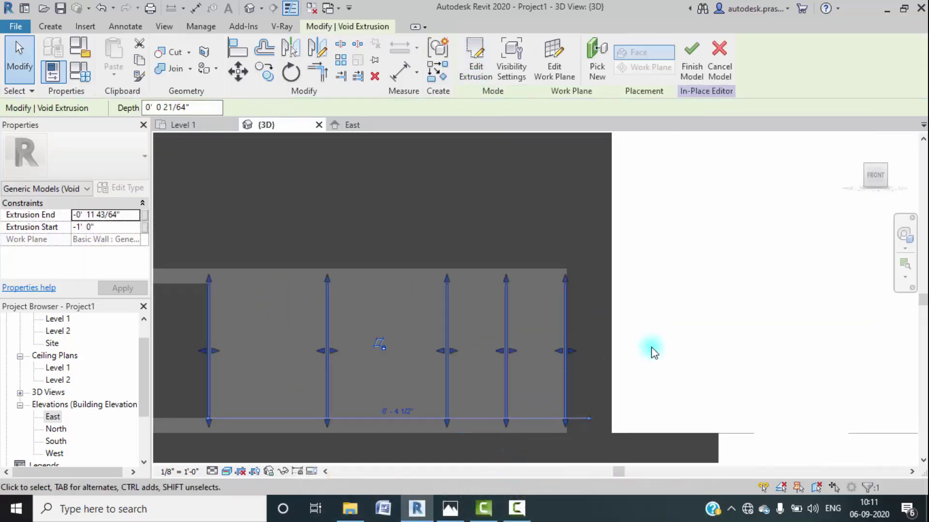
click(677, 339)
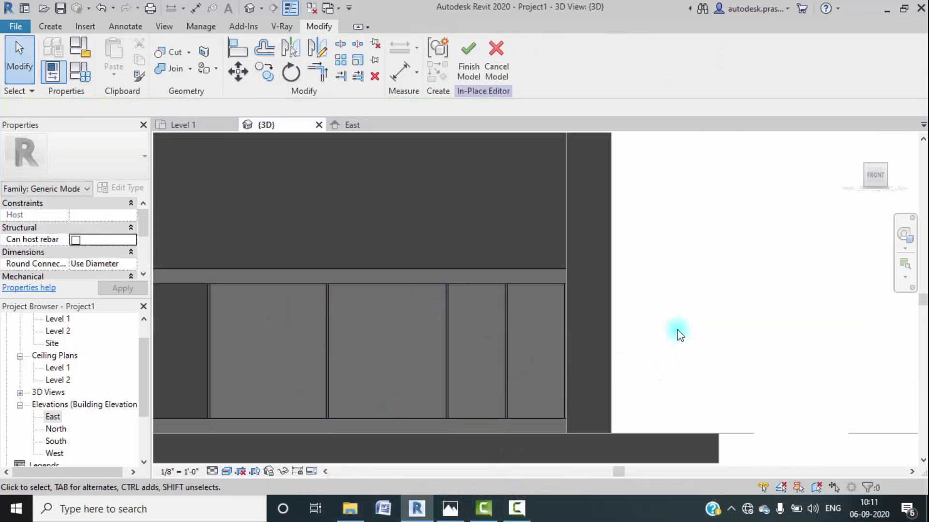
Step: After checking the kitchen.jpeg reference photo, fill the open bay beside the tall cabinet with a rectangular solid extrusion 1' 0" deep
scroll(676, 323, down, 1)
middle_drag(425, 359, 497, 348)
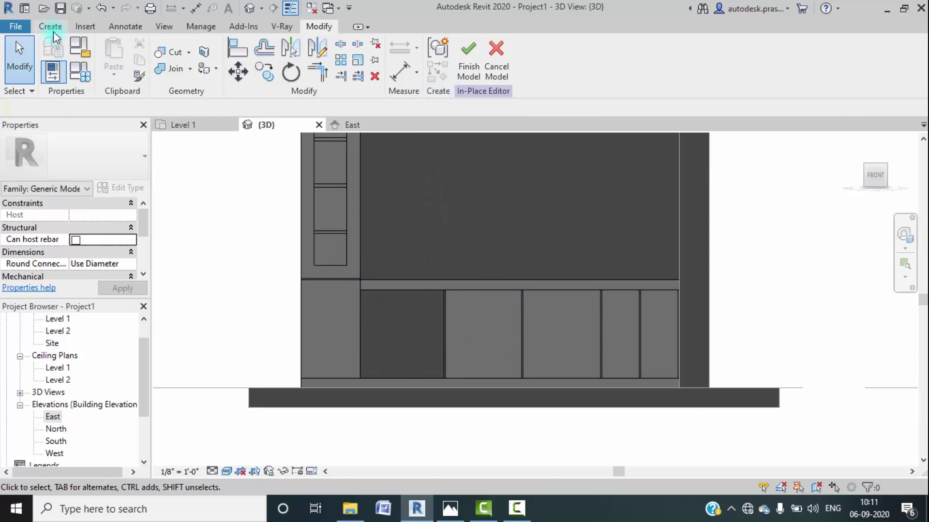
click(444, 513)
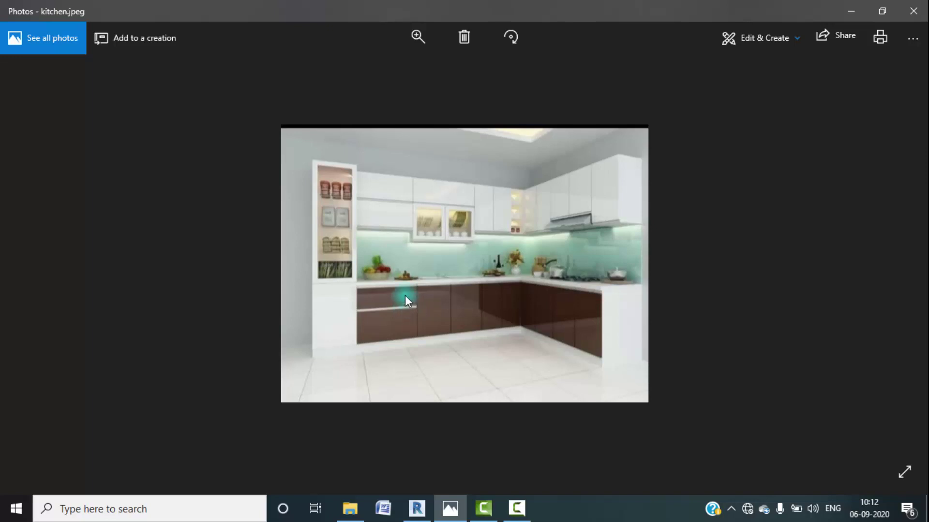
click(853, 10)
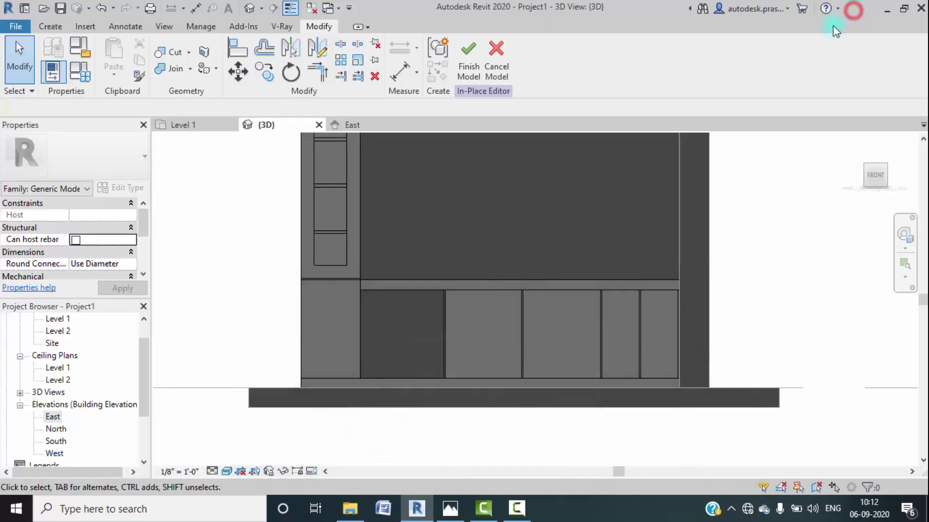
click(50, 27)
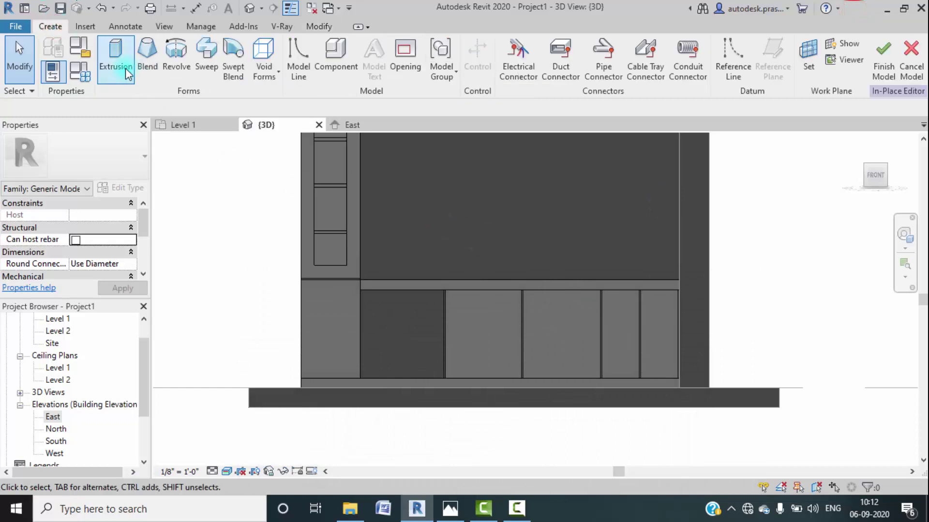
click(122, 67)
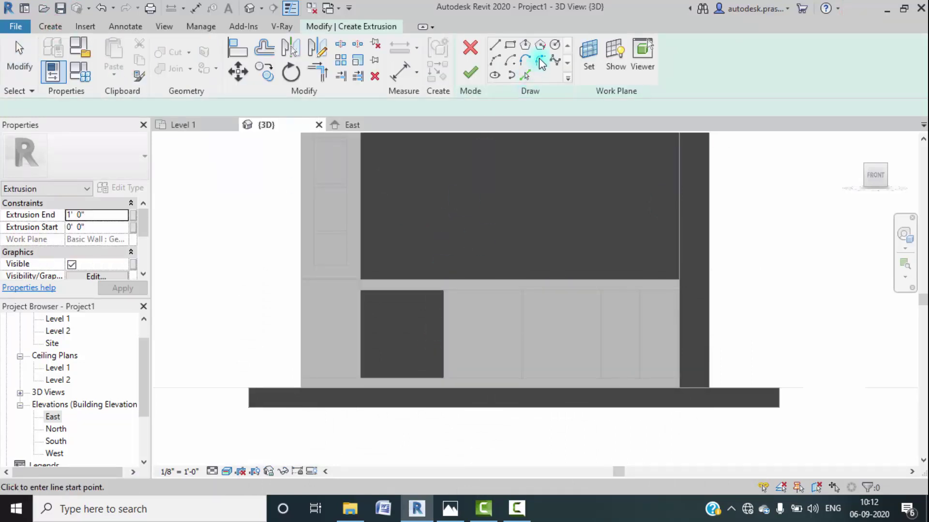
click(510, 45)
scroll(375, 295, up, 4)
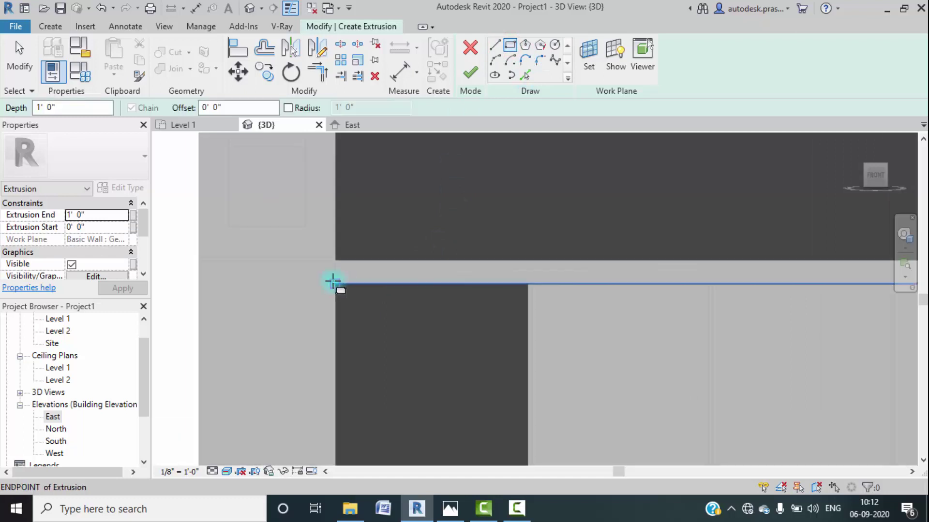
click(333, 282)
middle_drag(433, 397, 410, 209)
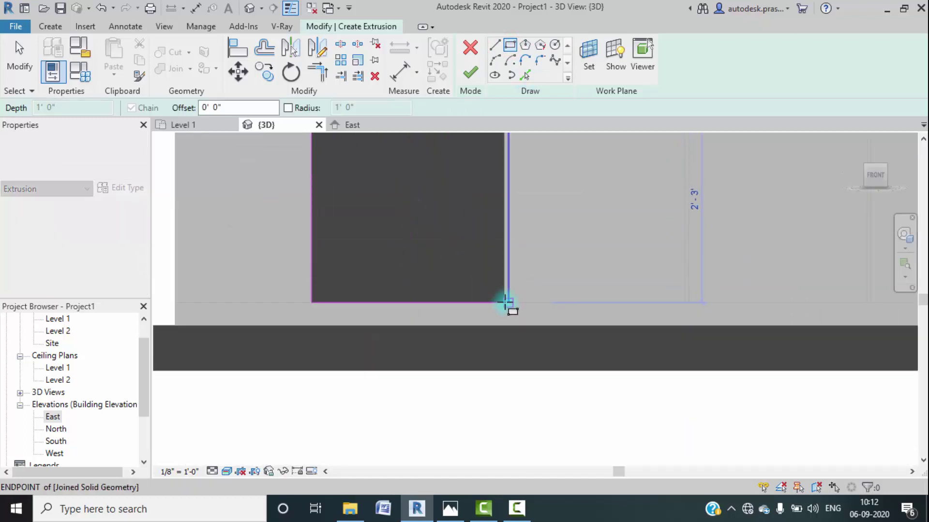
click(506, 303)
click(470, 72)
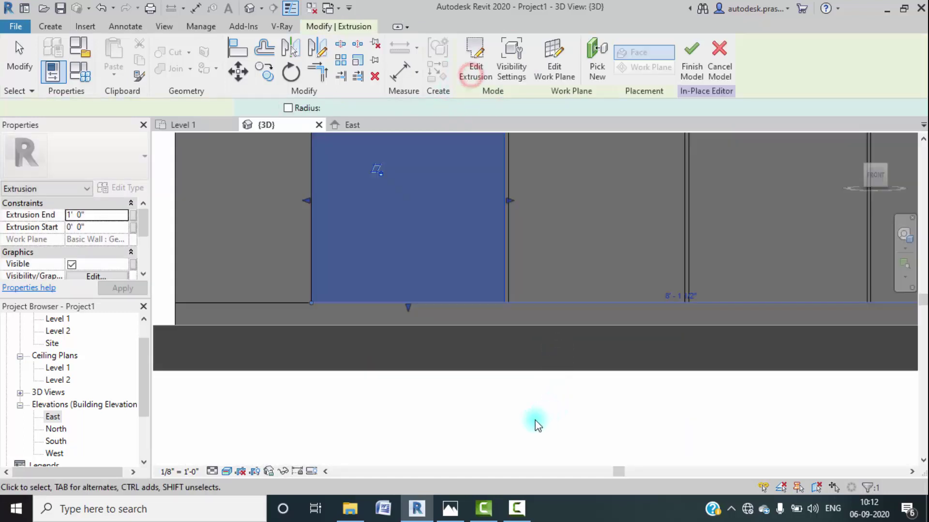
Step: Start a void extrusion and sketch a line 1'-6" up the filled bay's left edge, continuing horizontally across to its right edge
scroll(522, 402, down, 3)
click(60, 28)
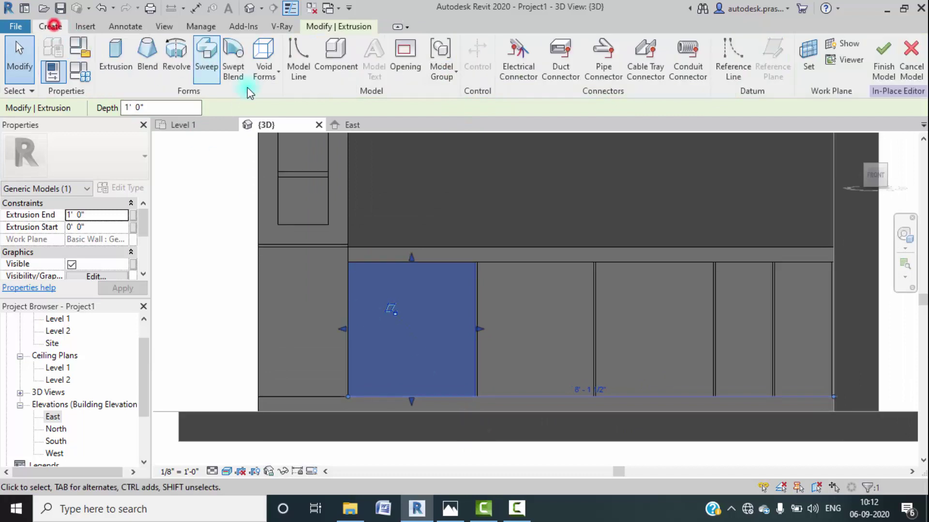
click(265, 68)
click(293, 99)
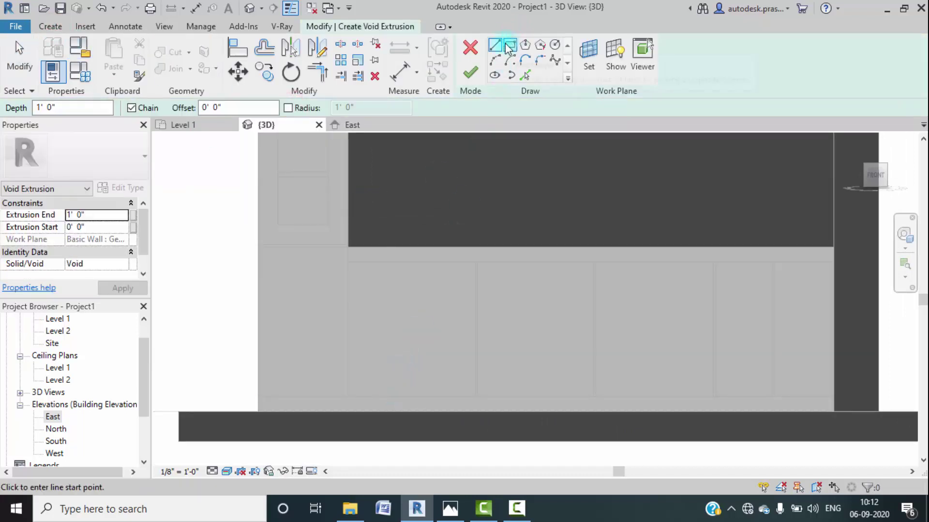
click(348, 396)
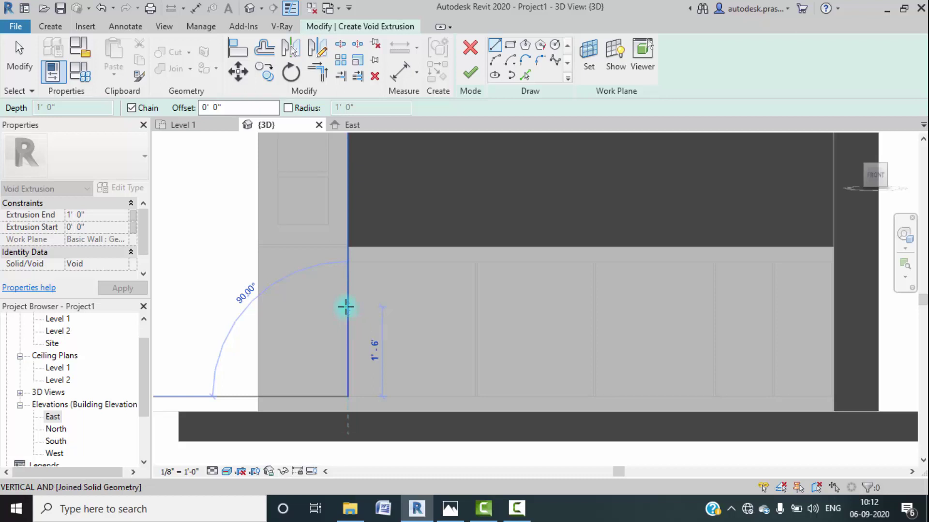
scroll(346, 306, up, 2)
click(347, 308)
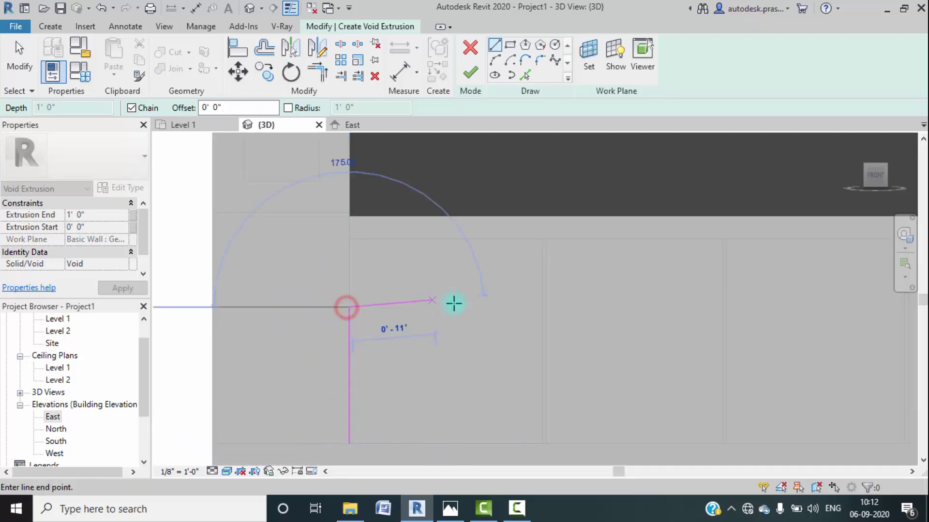
click(539, 309)
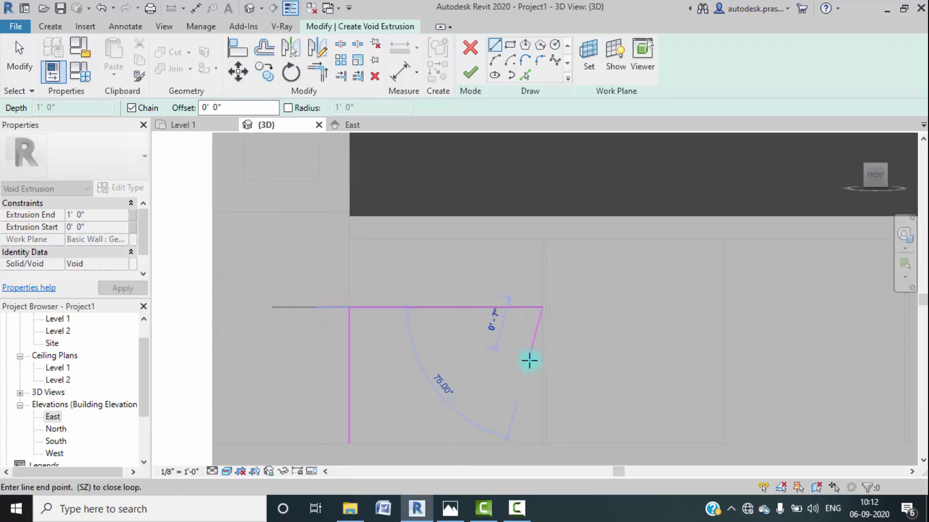
key(Escape)
key(Escape)
click(565, 364)
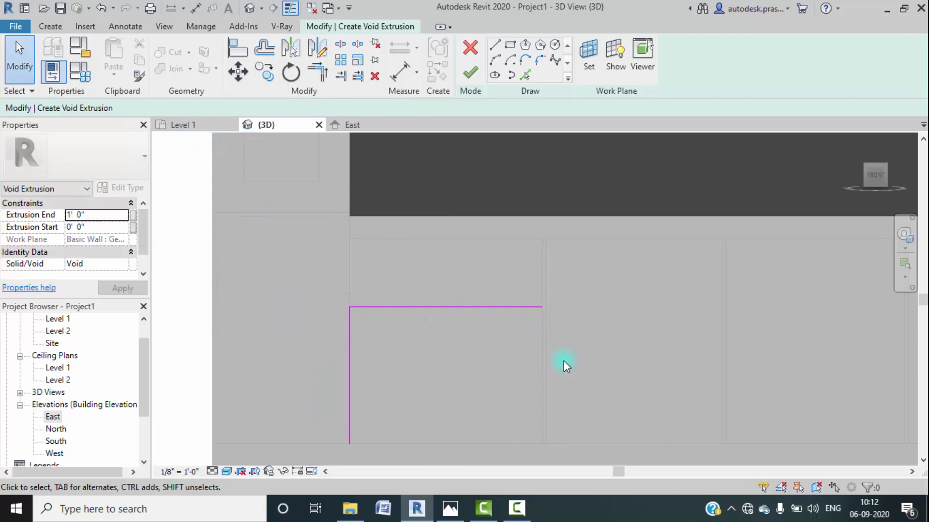
Step: Create a parallel copy of the horizontal sketch line, offset 1" below it
click(509, 76)
click(524, 75)
click(203, 107)
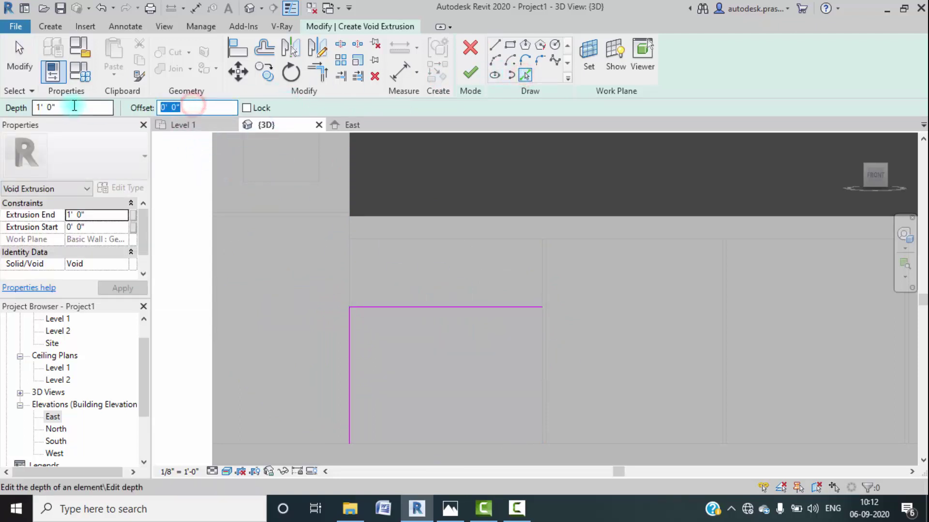
text(1)
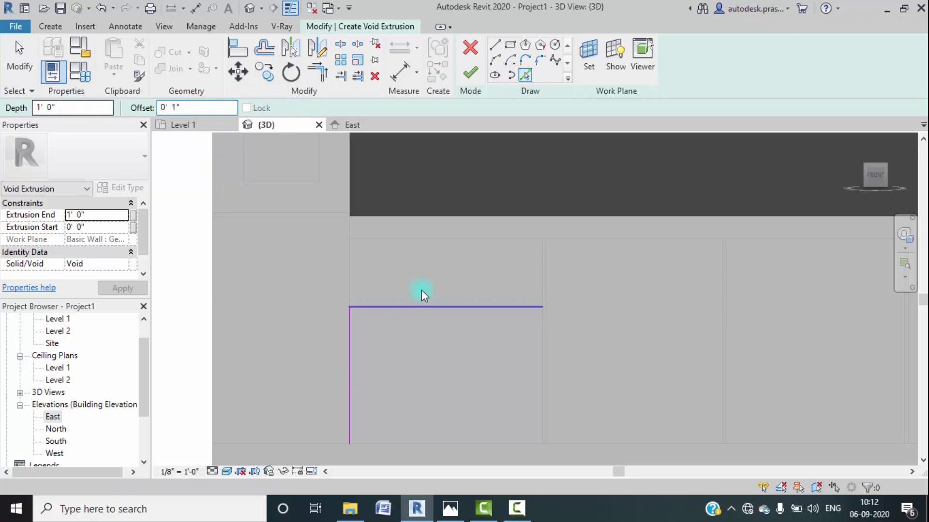
click(417, 309)
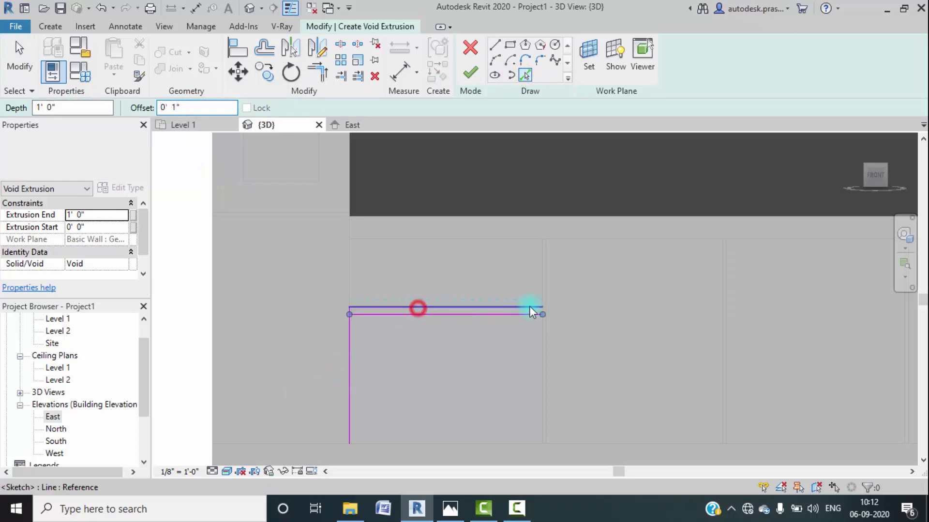
Step: Trim the vertical line to the two horizontal lines and close their open right end with a short vertical line
click(310, 69)
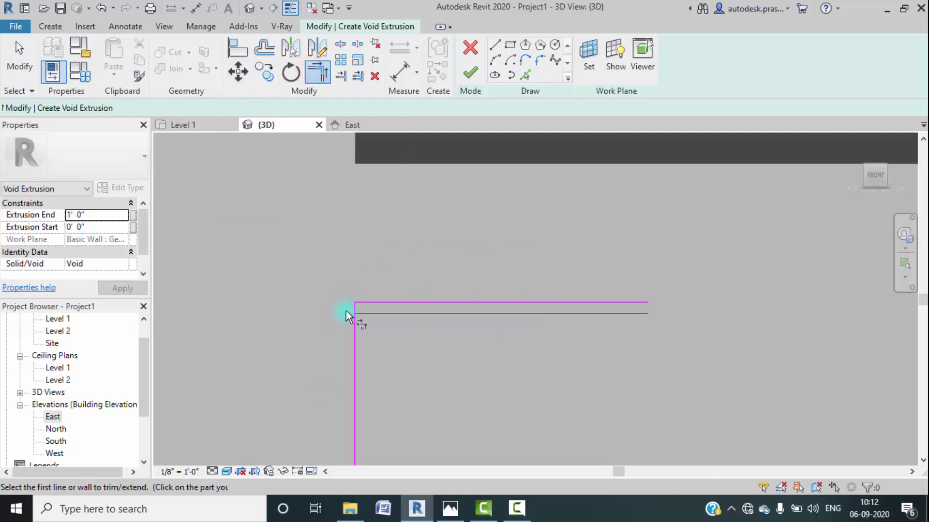
click(357, 308)
click(375, 317)
scroll(472, 358, down, 3)
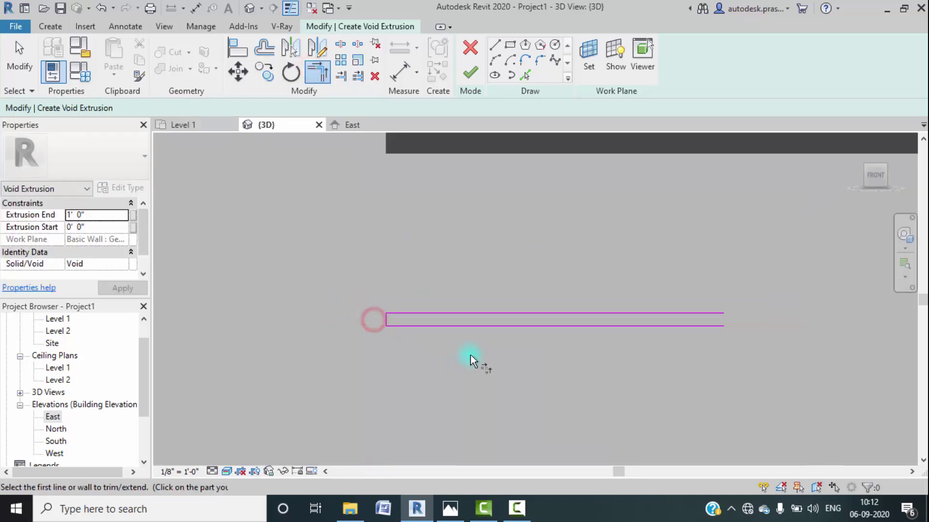
click(494, 45)
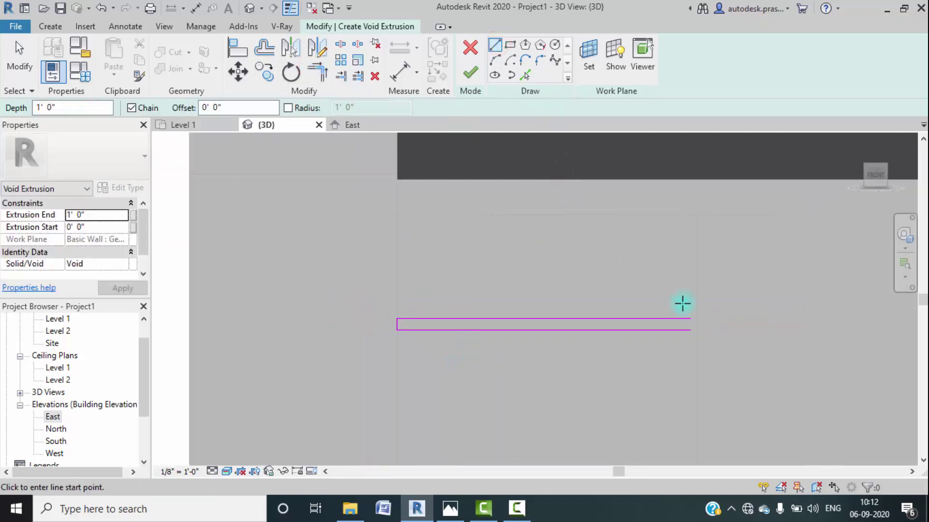
click(689, 326)
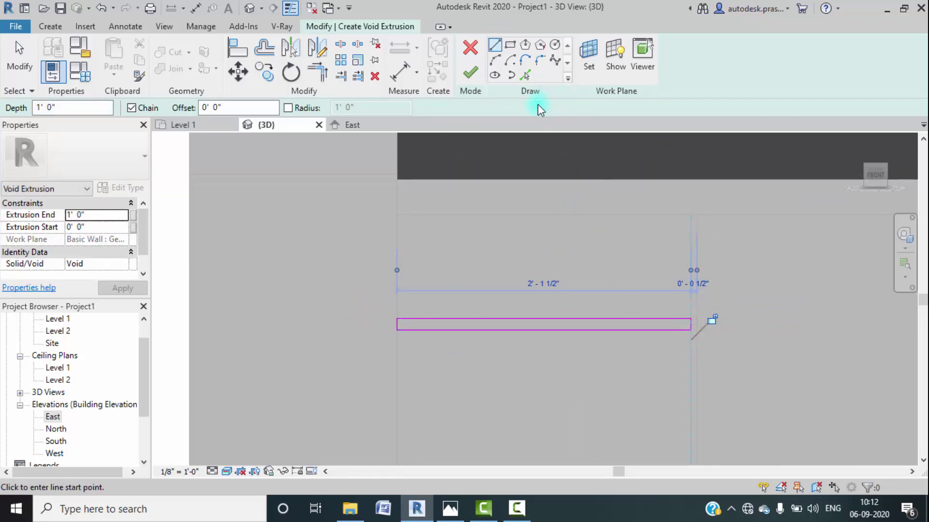
Step: Finish the void extrusion sketch and show the cabinet from the left side in Wireframe style
click(470, 73)
scroll(460, 290, down, 5)
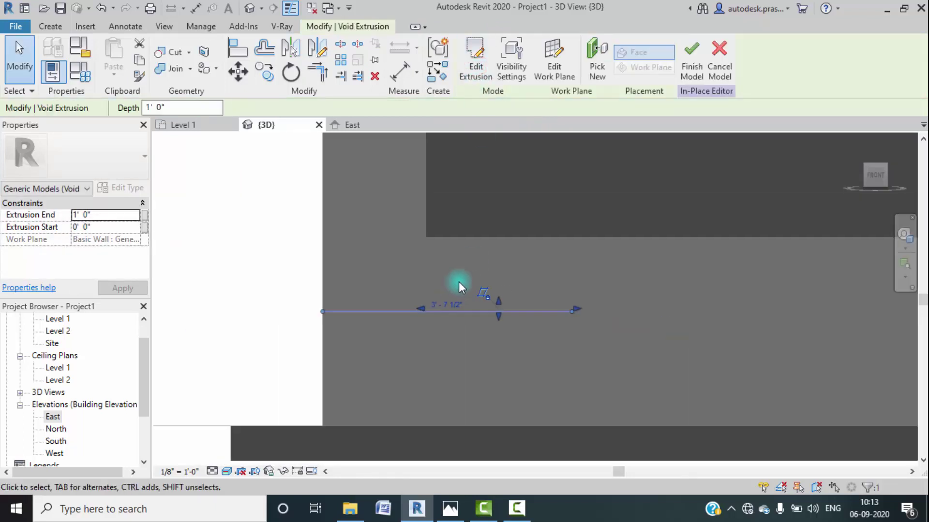
click(857, 174)
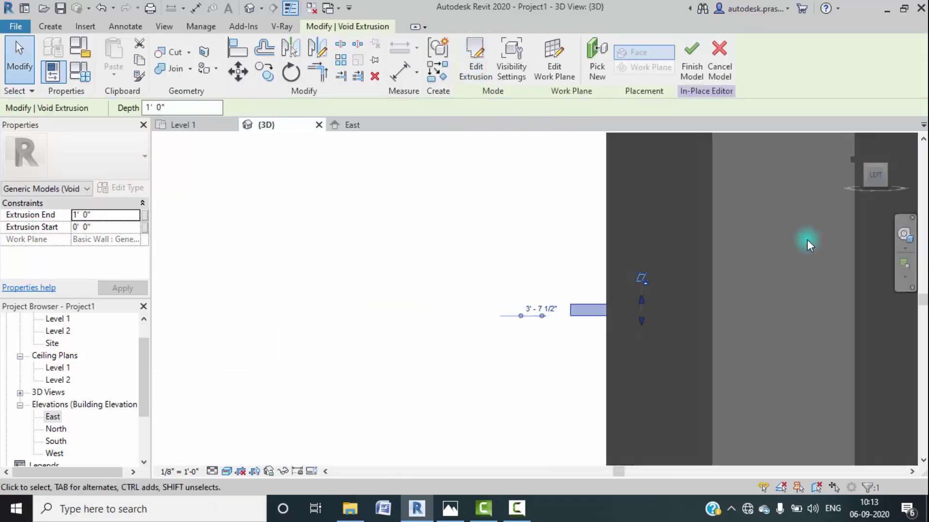
click(226, 472)
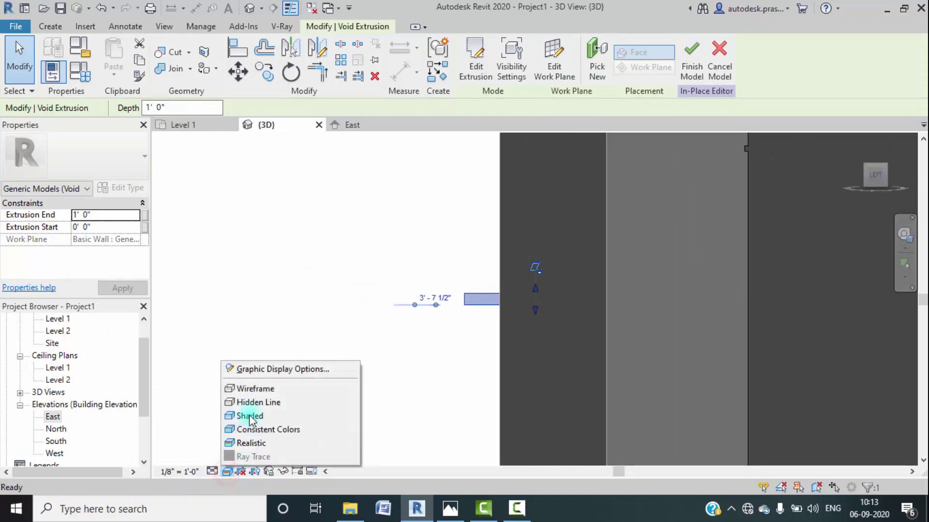
click(261, 388)
middle_drag(483, 300, 292, 260)
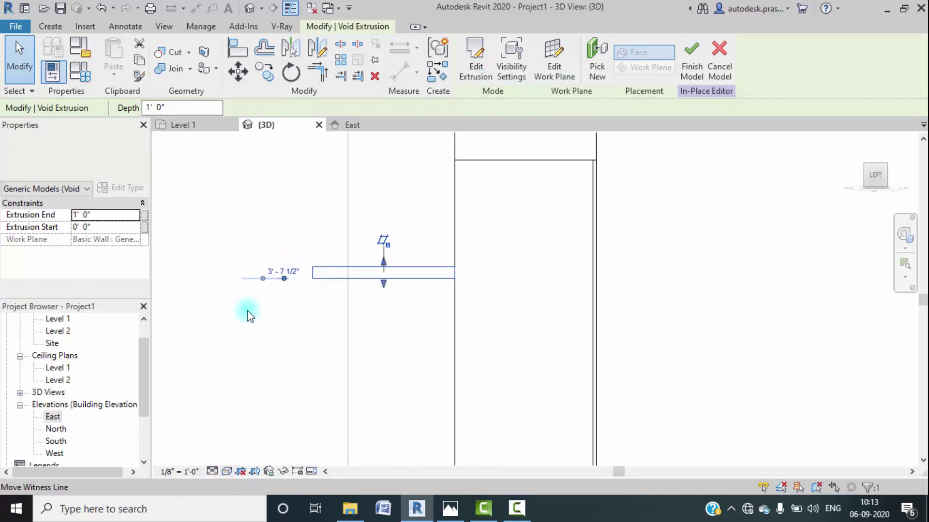
Step: Pull both ends of the void extrusion into the thin front strip so it cuts only a shallow groove in the drawer front
click(248, 314)
click(324, 274)
drag(460, 276, 595, 275)
drag(306, 274, 593, 297)
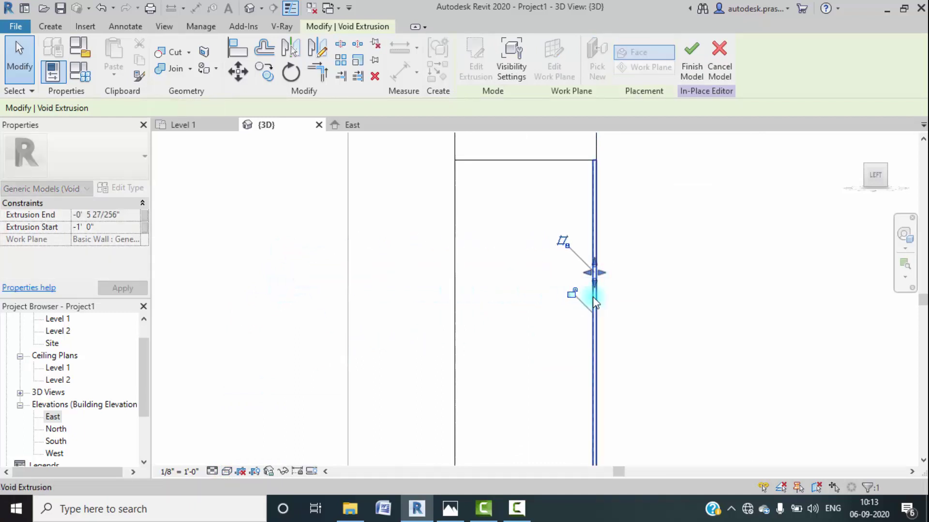
click(648, 293)
scroll(641, 301, down, 2)
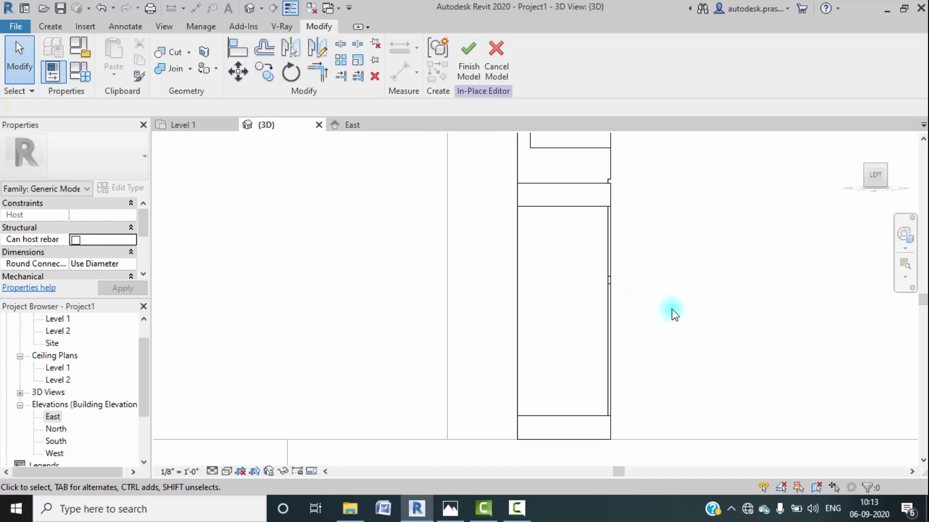
Step: Return to an angled 3D view in Hidden Line style and inspect the horizontal groove across the drawer bay
click(854, 142)
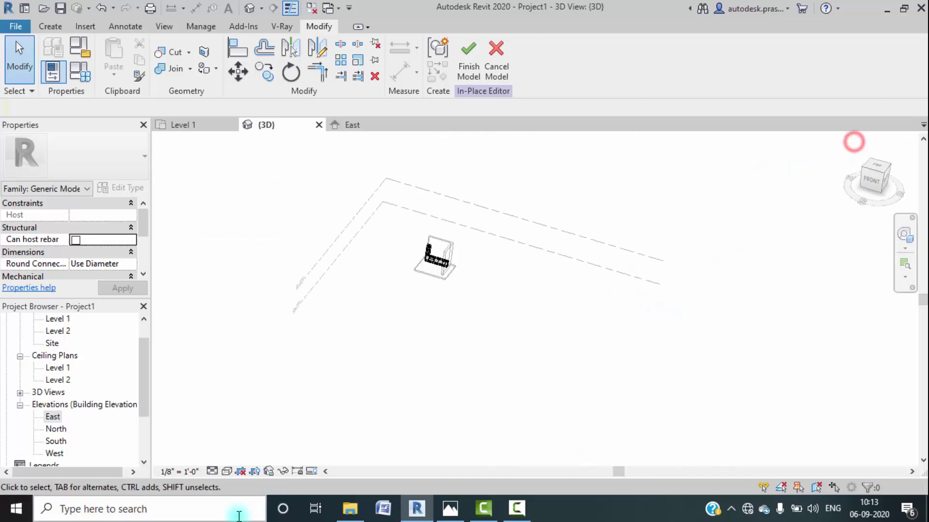
click(227, 471)
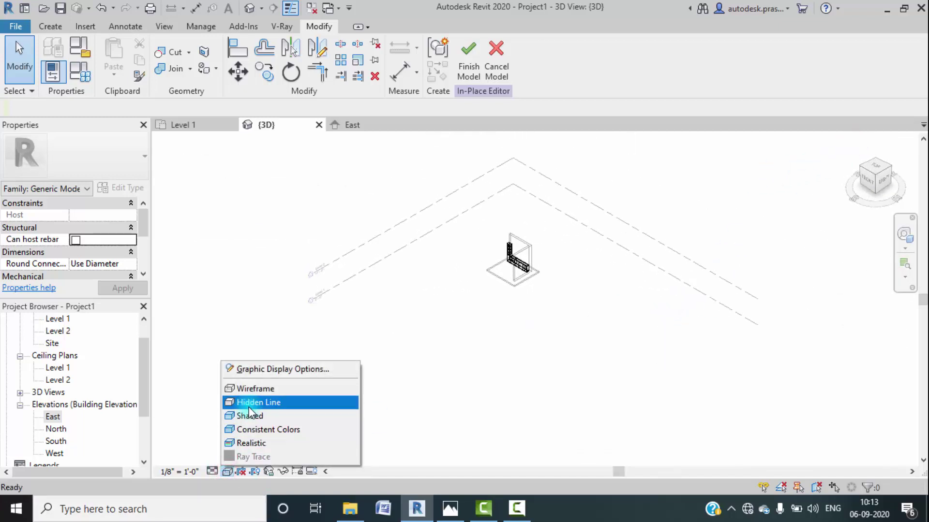
click(249, 415)
scroll(483, 287, up, 2)
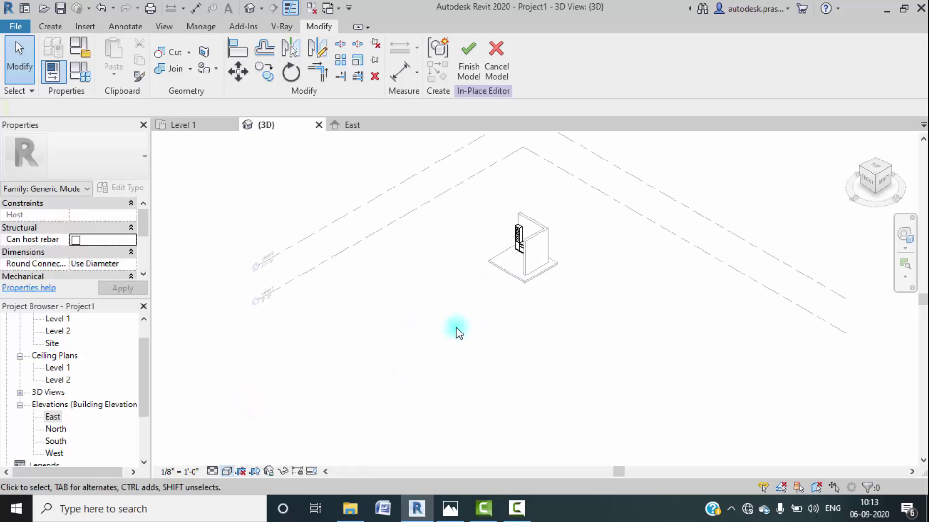
shift+middle_drag(448, 360, 466, 297)
scroll(466, 296, up, 4)
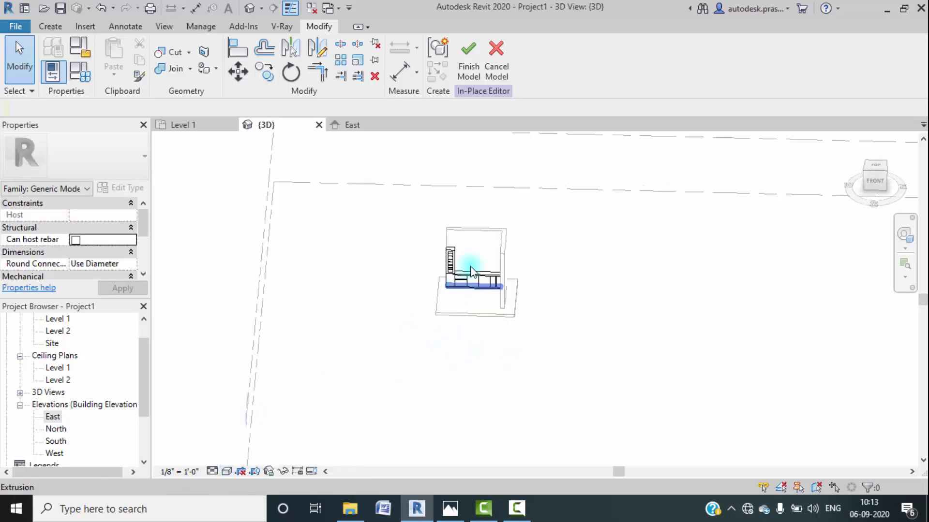
scroll(475, 291, up, 8)
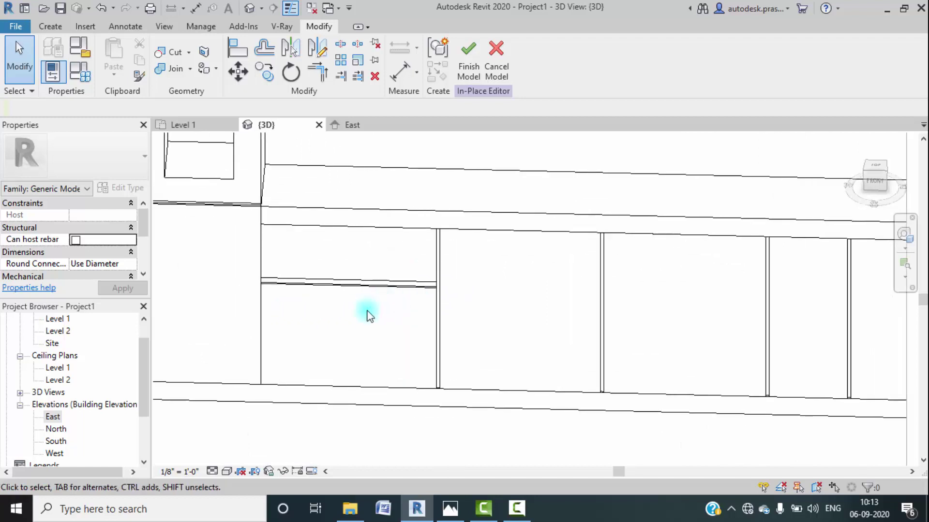
scroll(287, 286, up, 3)
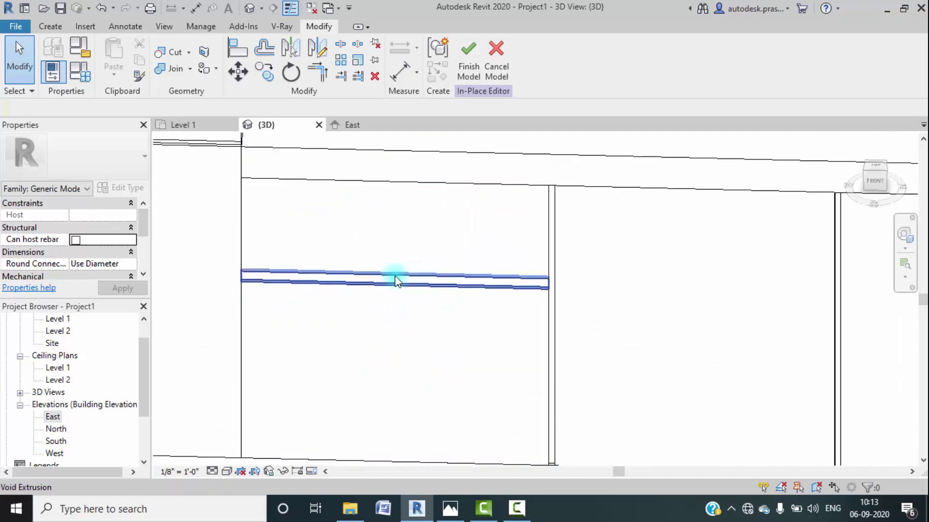
scroll(410, 289, down, 3)
scroll(431, 309, up, 2)
middle_drag(431, 309, 525, 296)
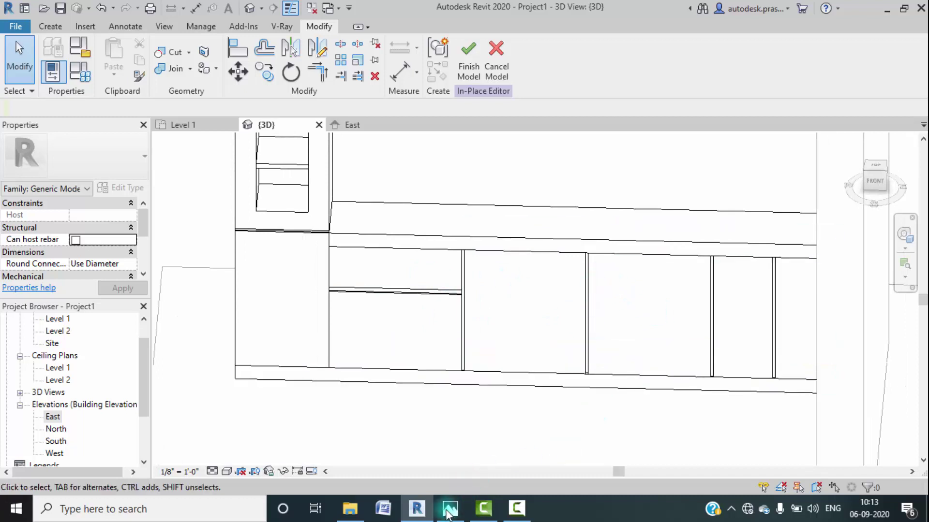
Step: After checking the kitchen.jpeg reference photo, start a solid extrusion in the front view with a line offset 2' 6" above the countertop's top edge
click(445, 513)
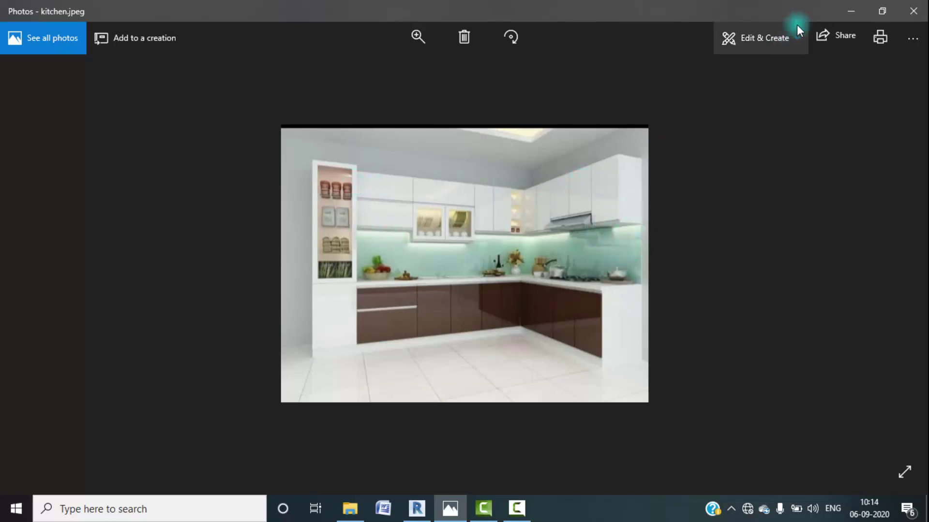
click(840, 13)
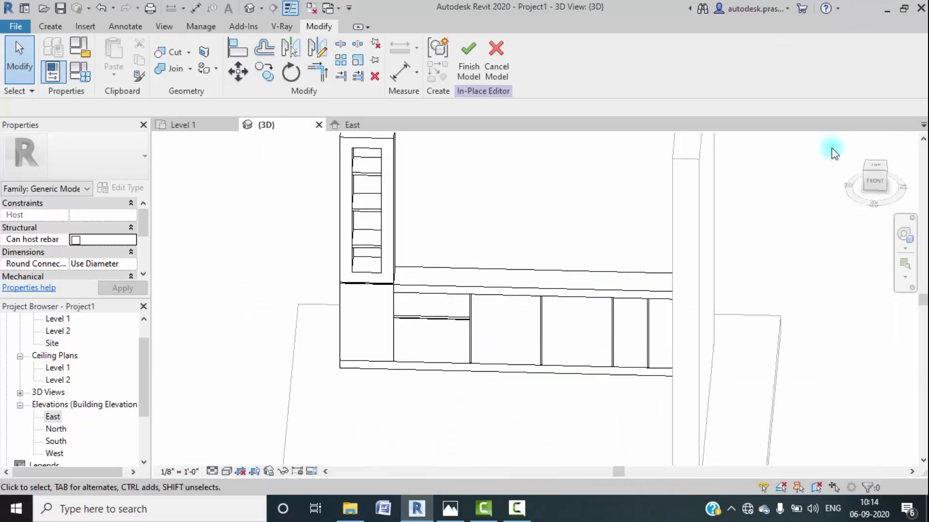
click(873, 180)
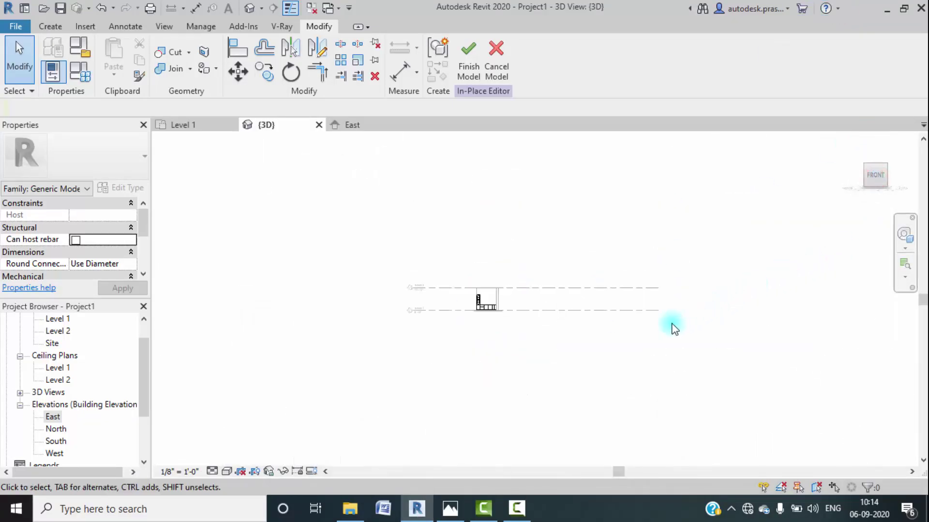
scroll(484, 302, up, 10)
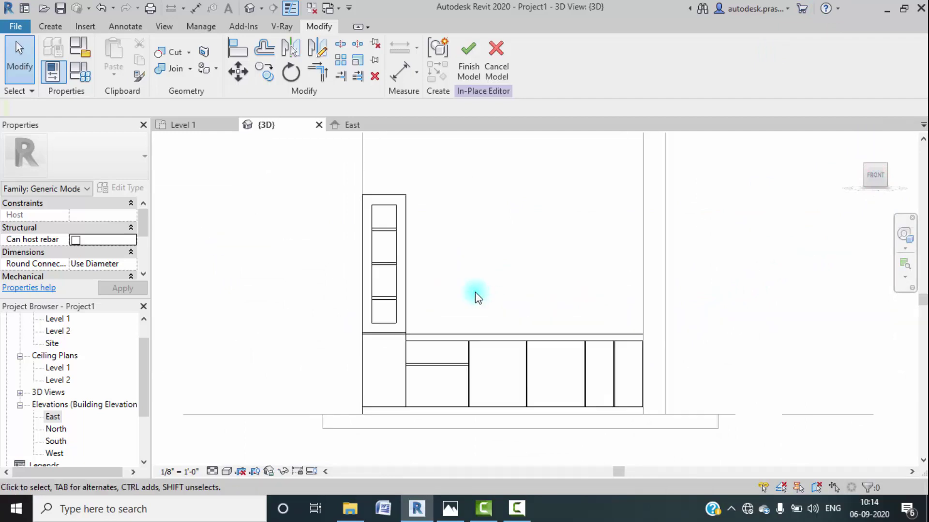
scroll(479, 290, up, 4)
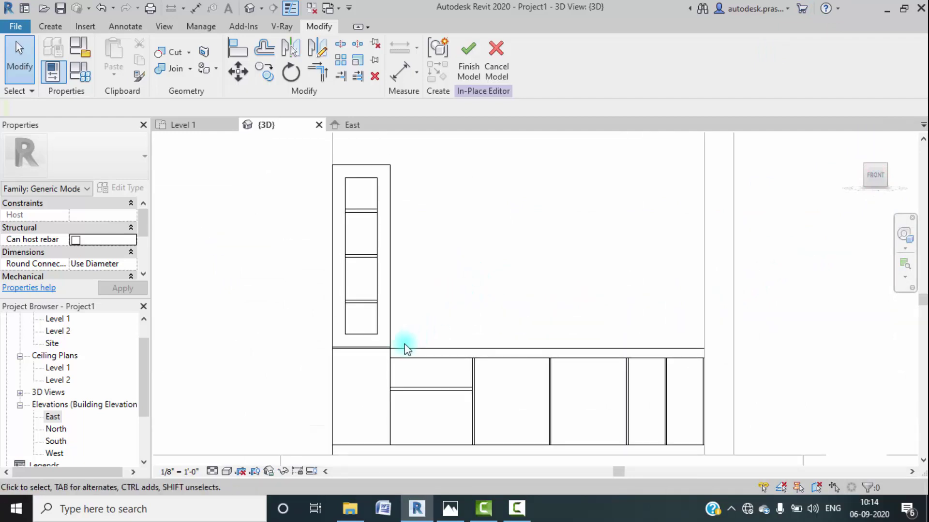
click(50, 26)
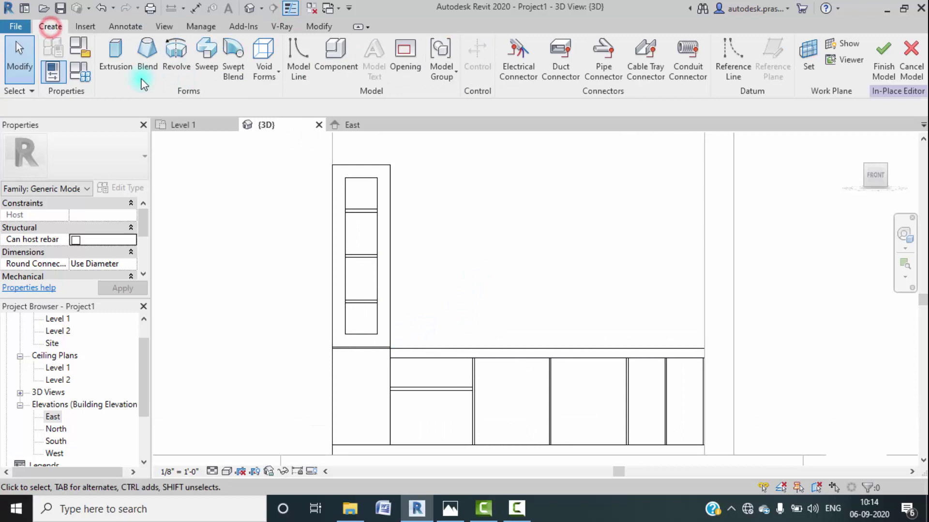
click(118, 67)
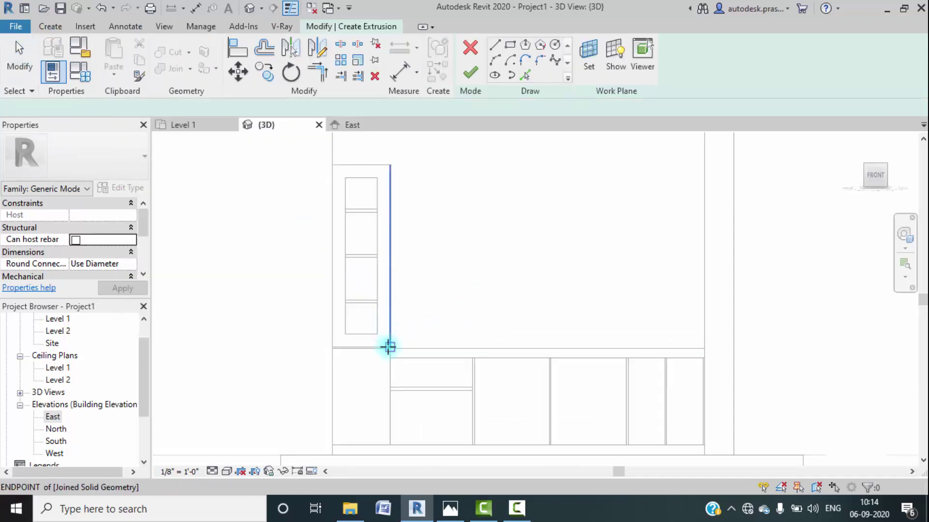
click(519, 81)
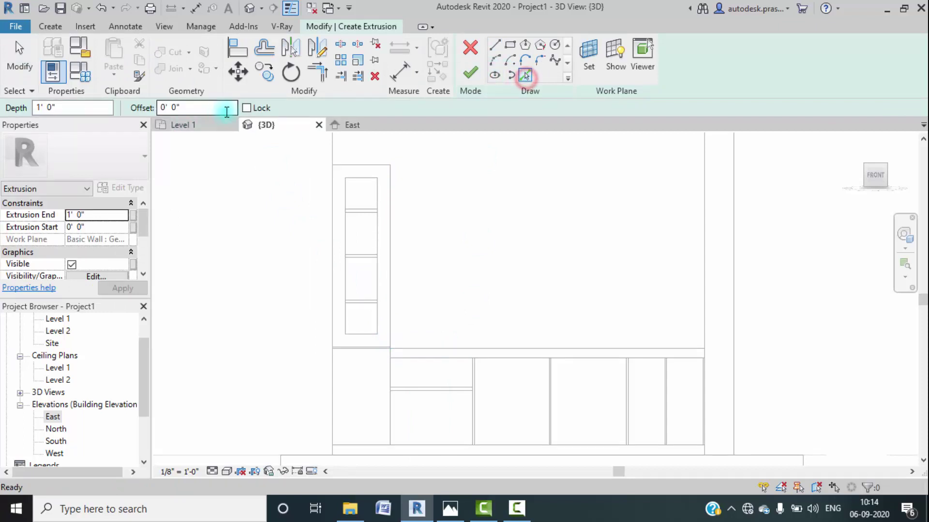
click(223, 107)
text(2)
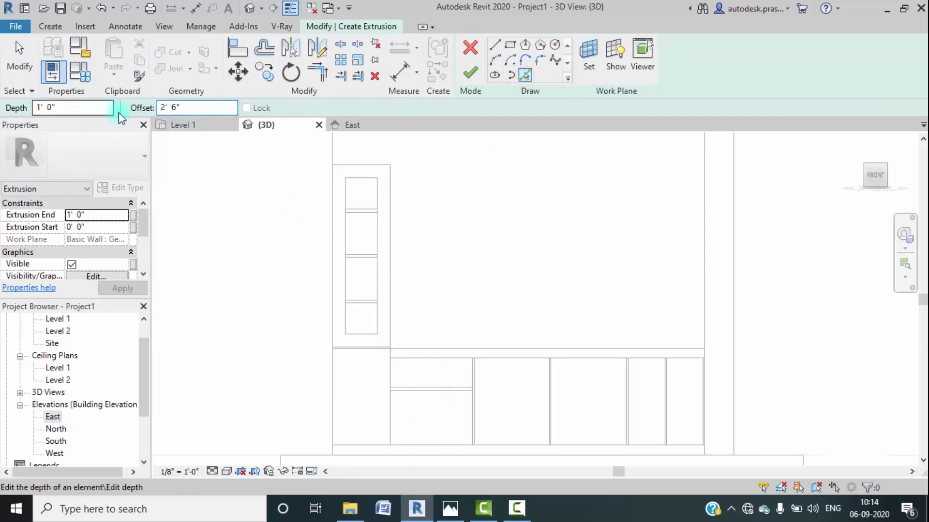
click(476, 347)
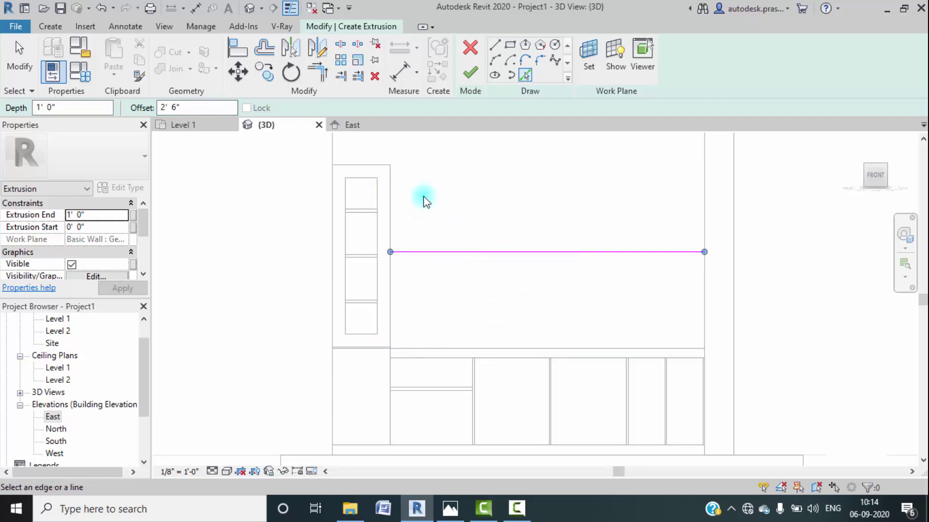
Step: Reset the offset to 0 and close the wall cabinet outline with a line at the tall cabinet's top height and vertical lines at both ends
click(501, 47)
click(238, 109)
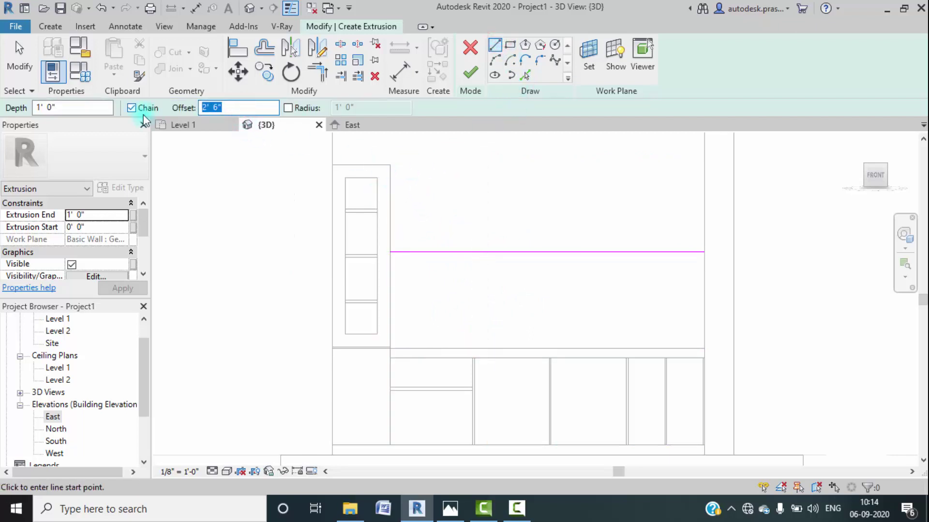
text(0)
key(Return)
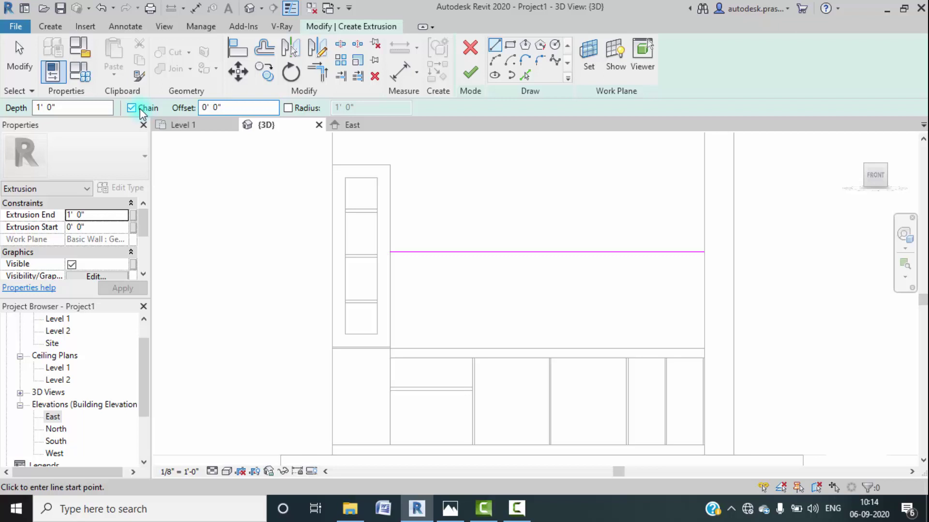
click(391, 165)
click(704, 164)
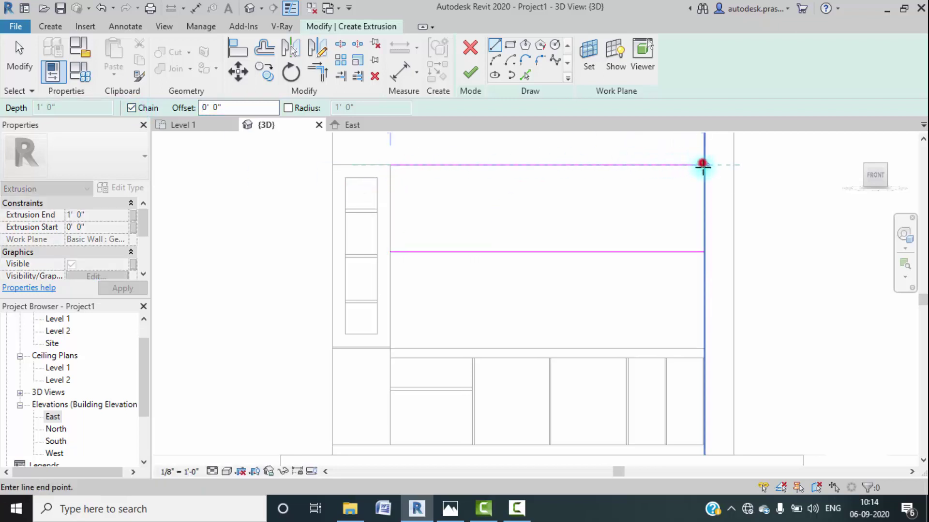
click(705, 252)
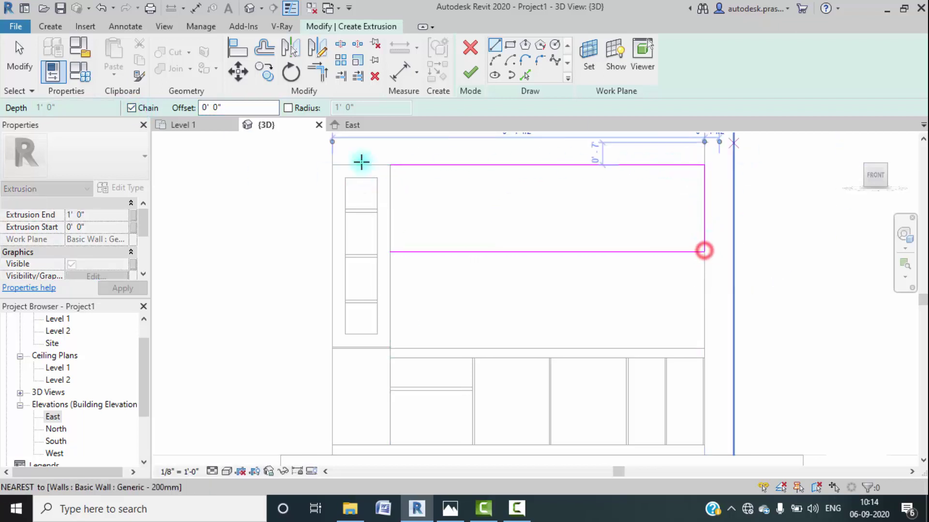
click(392, 165)
click(392, 252)
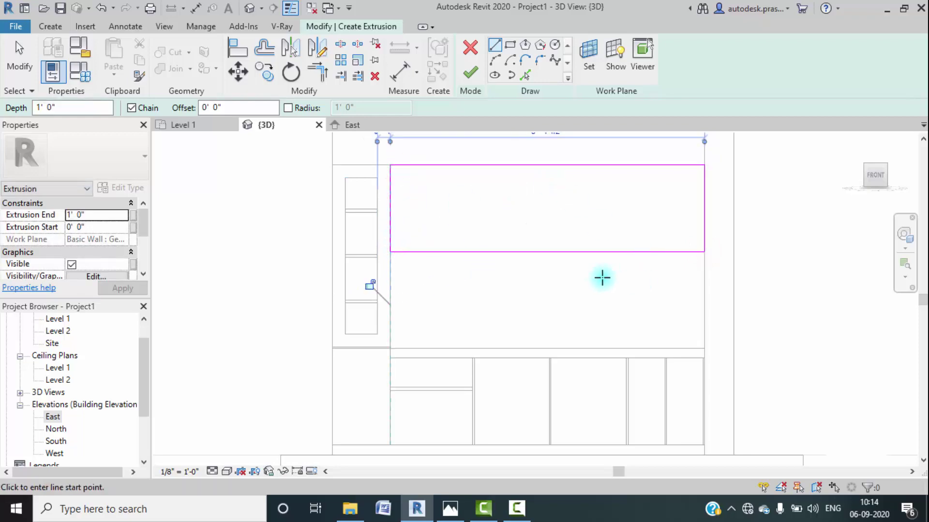
Step: After rechecking the reference photo, sketch a 5' 0" vertical line from the drawer bay's right edge up to the outline's top line
click(450, 507)
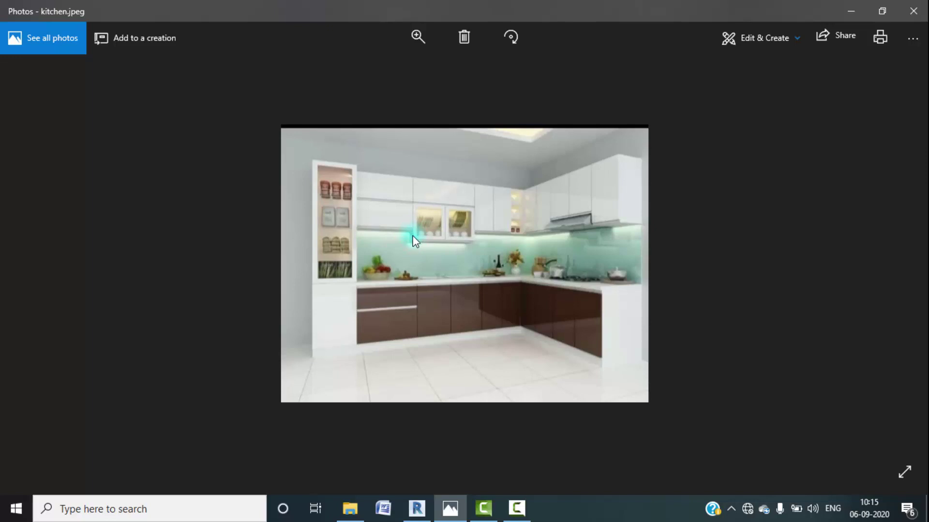
click(851, 10)
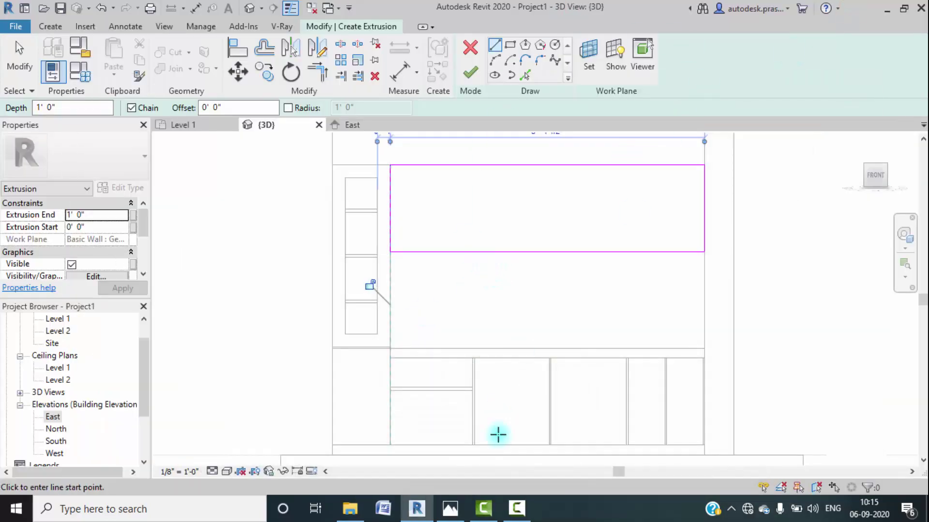
click(450, 507)
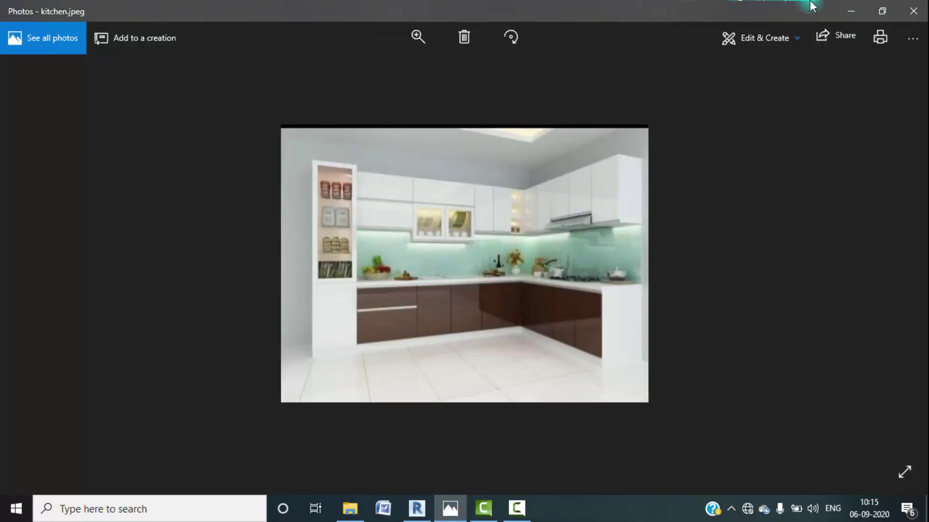
click(850, 11)
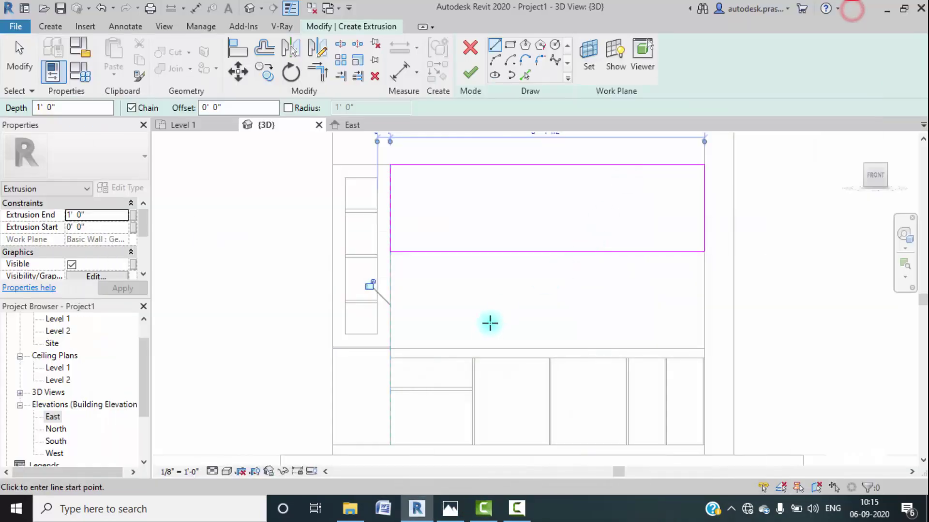
click(472, 360)
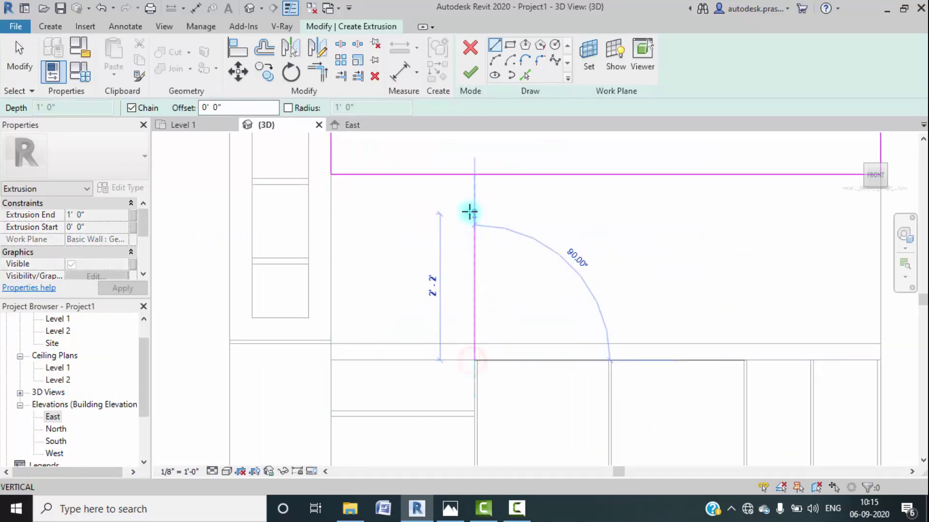
middle_drag(473, 211, 479, 412)
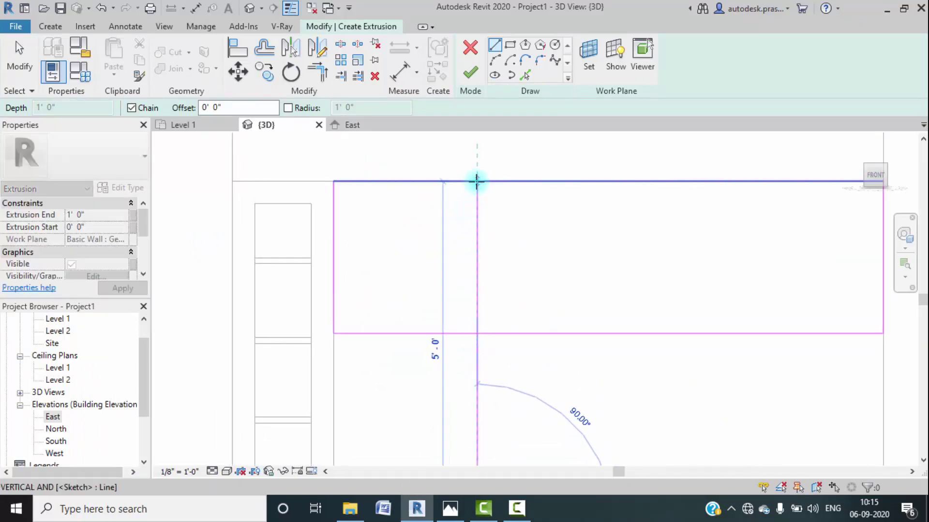
click(477, 182)
key(Escape)
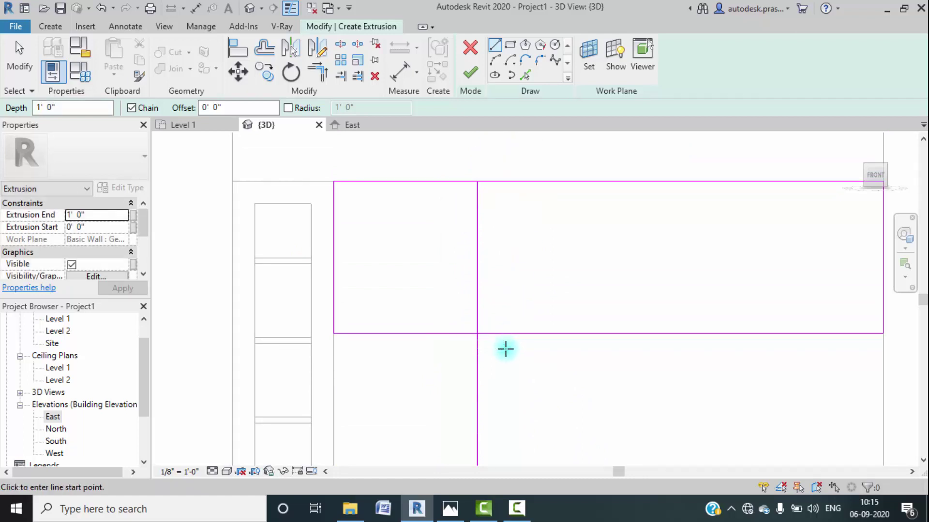
Step: Trim the vertical divider line back to the wall cabinet outline's bottom line, keeping the part inside the outline
key(Escape)
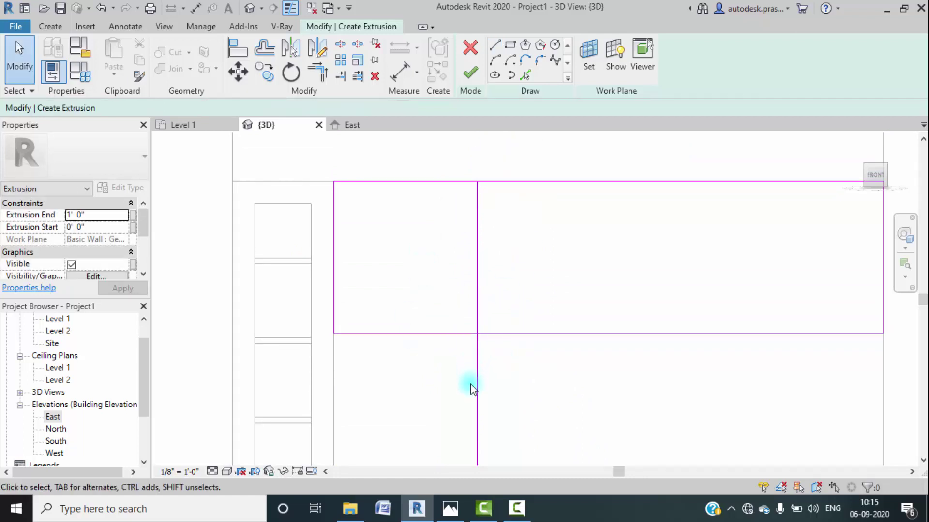
click(340, 77)
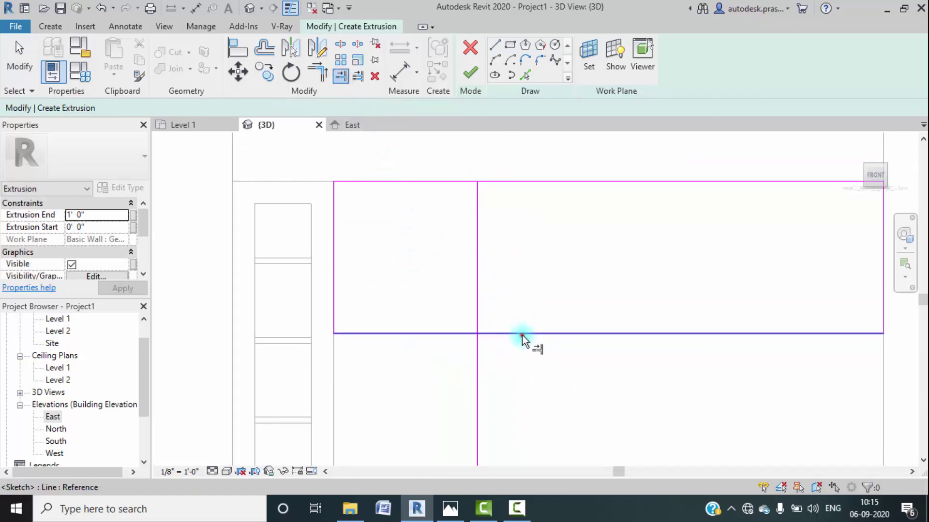
click(521, 335)
click(478, 293)
scroll(535, 322, down, 3)
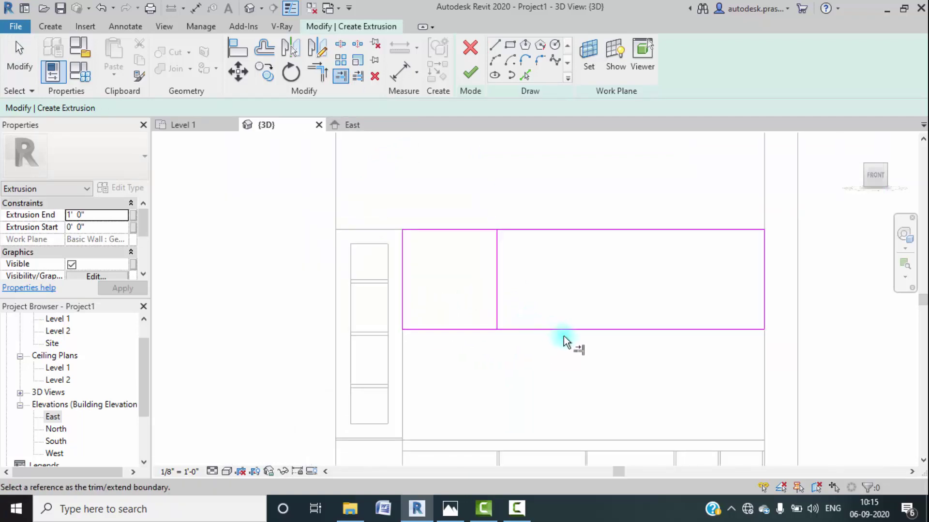
key(Escape)
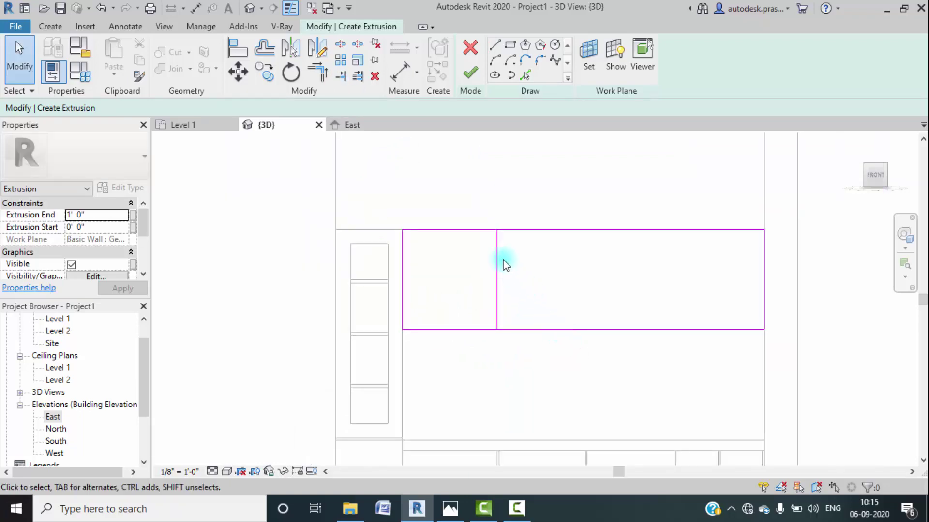
Step: Compare the wall cabinet layout in the kitchen.jpeg reference photo with the sketch above the base cabinets
click(450, 507)
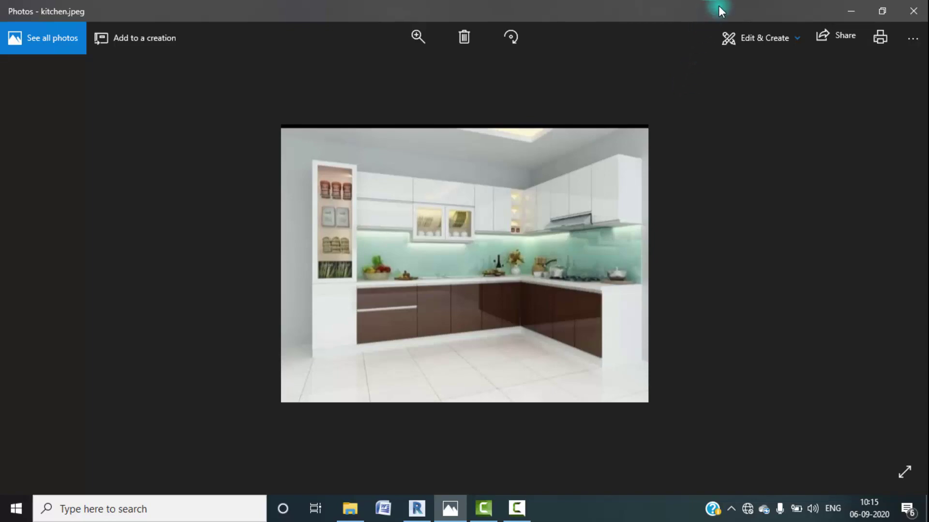
click(851, 10)
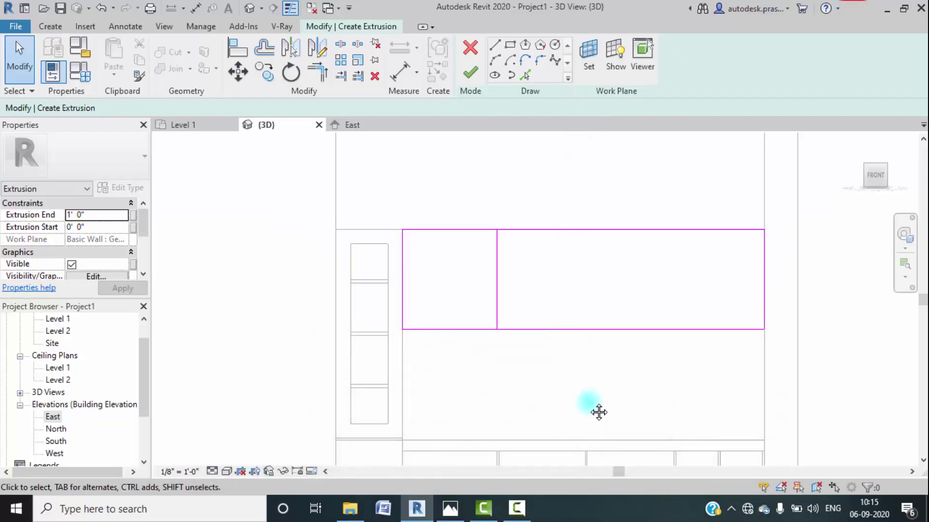
middle_drag(597, 410, 595, 286)
scroll(576, 377, down, 1)
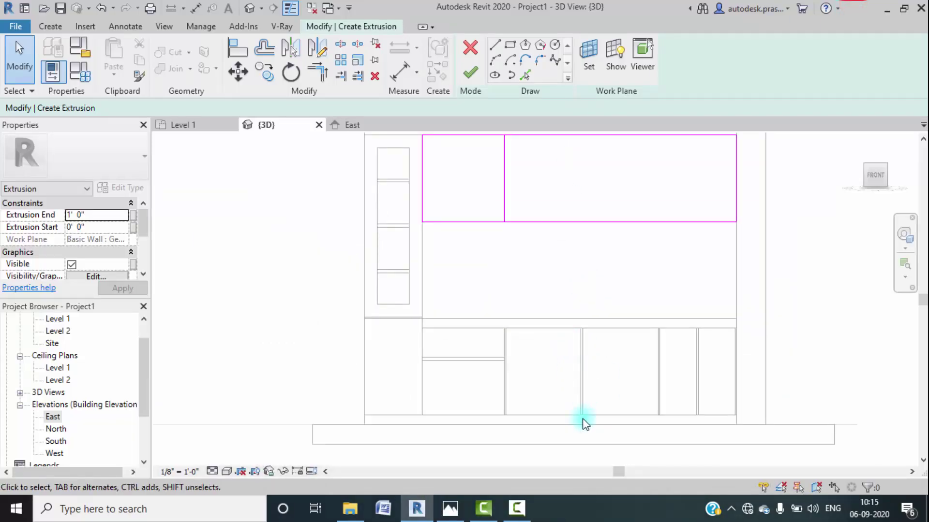
click(449, 508)
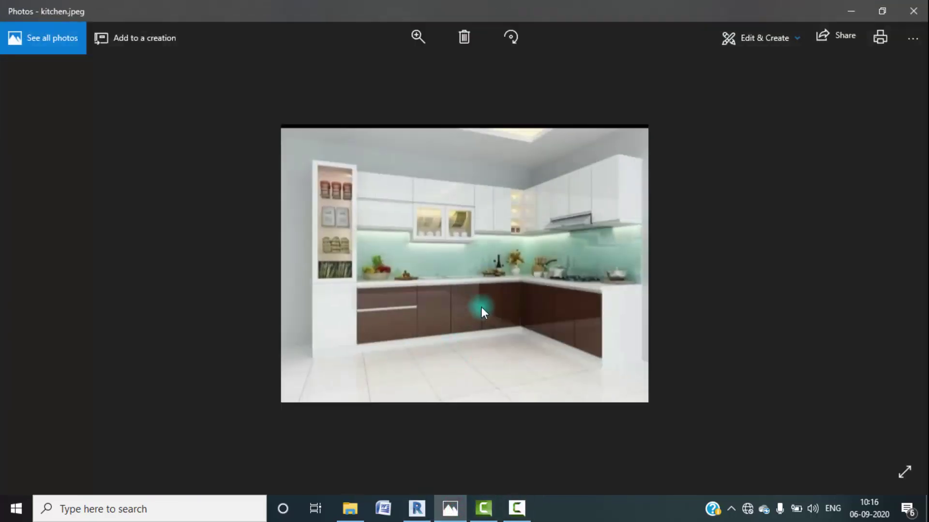
click(851, 10)
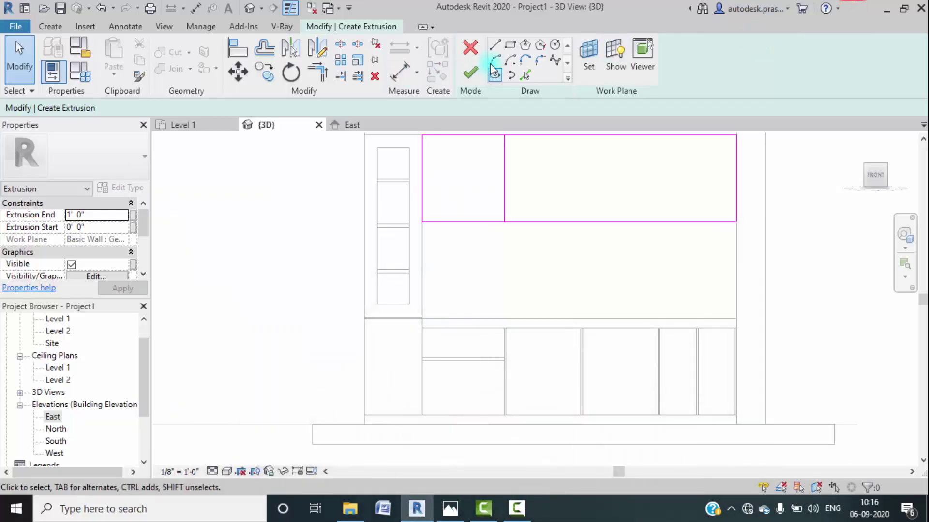
Step: Sketch a 5' 0" vertical line from the top of the third vertical base cabinet groove's left edge up to the outline's top line
click(494, 45)
scroll(656, 327, up, 3)
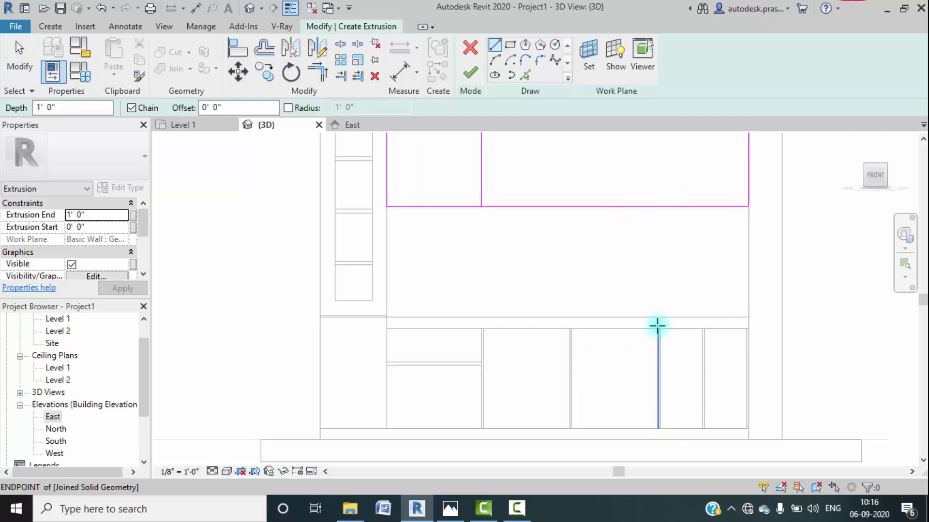
scroll(660, 328, up, 2)
scroll(661, 328, up, 1)
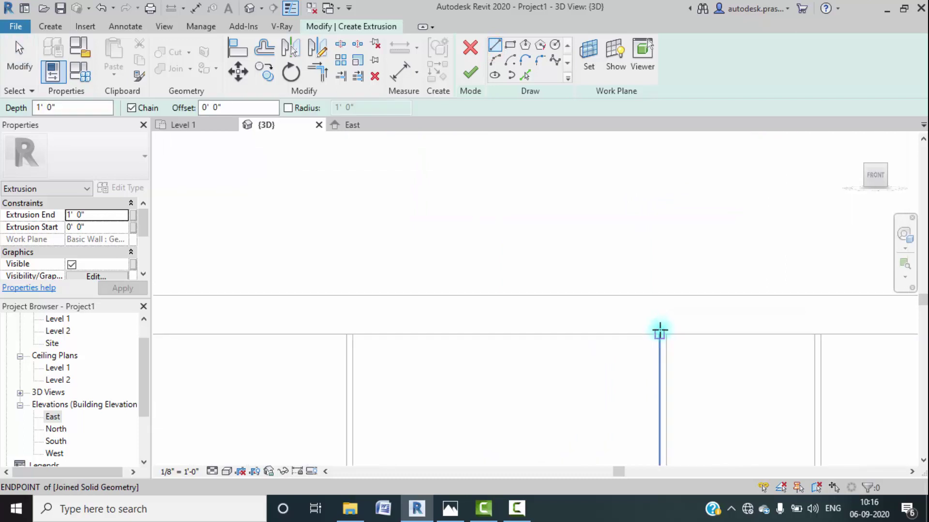
scroll(661, 332, up, 1)
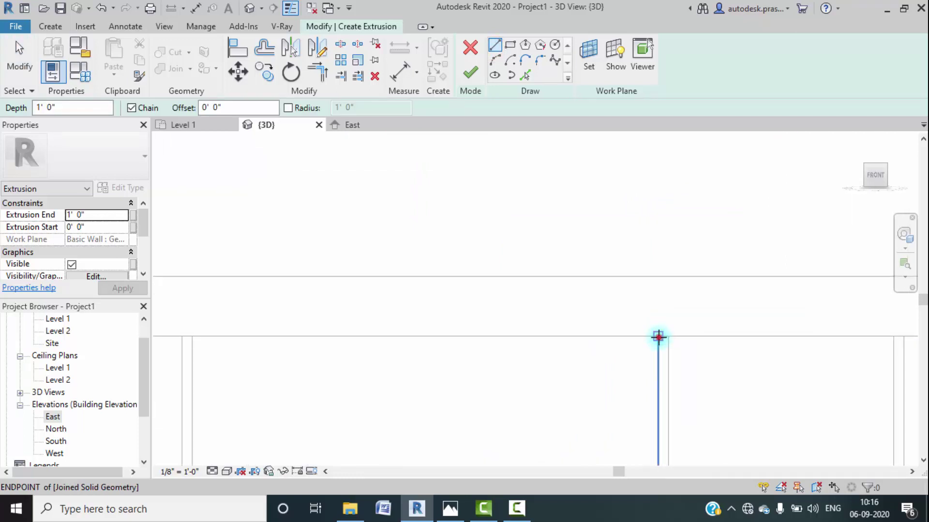
click(658, 337)
scroll(655, 257, down, 3)
middle_drag(659, 232, 671, 441)
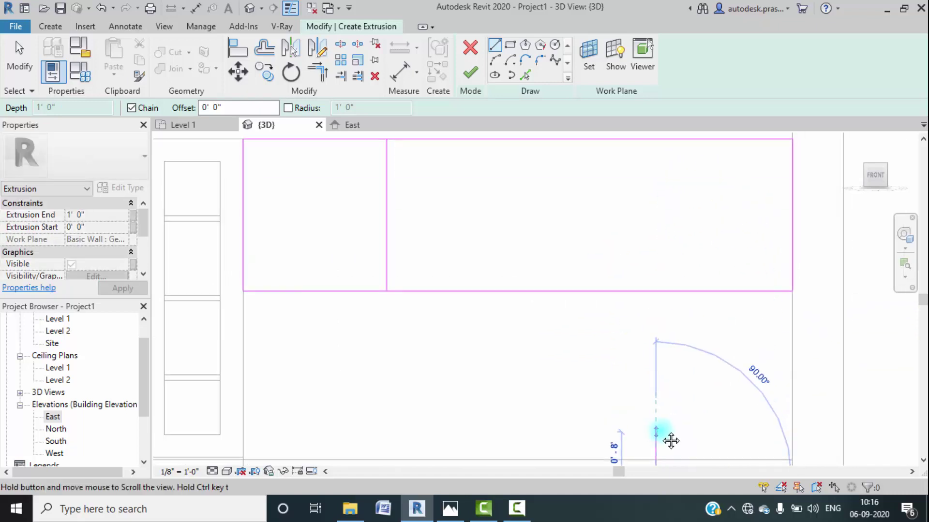
click(658, 139)
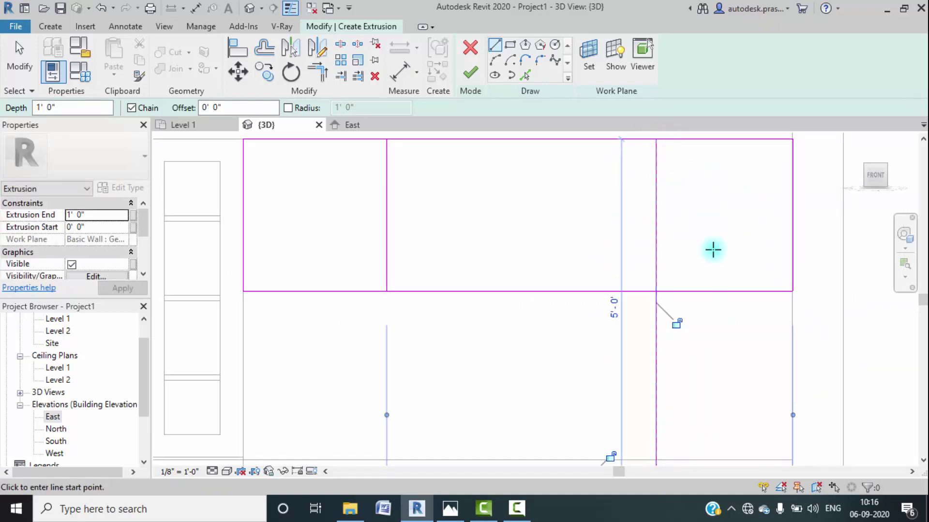
key(Escape)
Step: Trim the new vertical line back to the outline's bottom line, keeping the part inside the outline
click(342, 75)
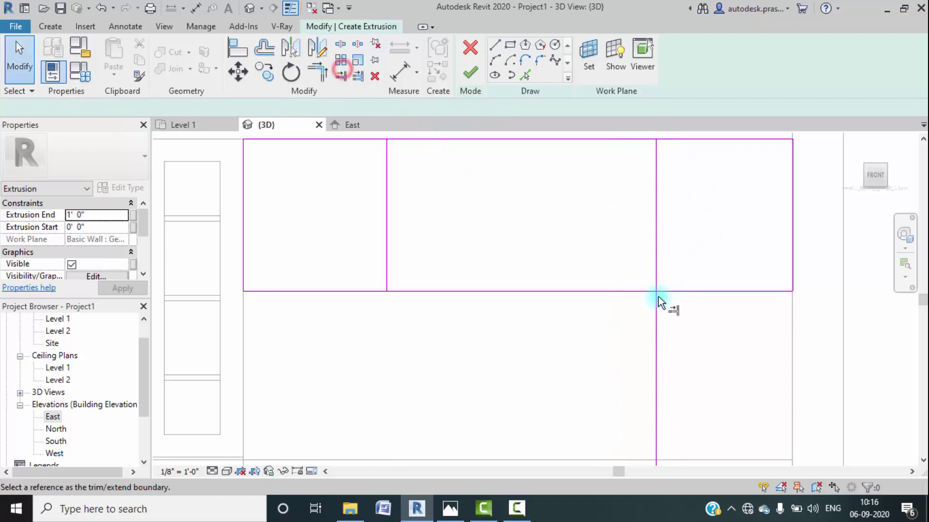
click(657, 291)
click(657, 257)
scroll(608, 325, down, 3)
middle_drag(608, 325, 616, 359)
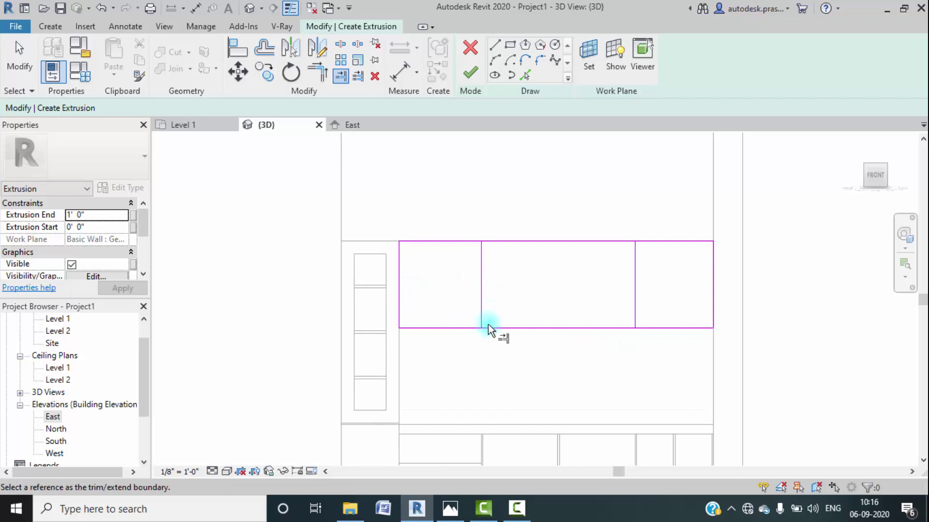
Step: Add a sketch line offset 0' 6" below the wall cabinet outline's bottom line by picking that line
mouse_move(448, 516)
click(530, 76)
drag(156, 107, 139, 111)
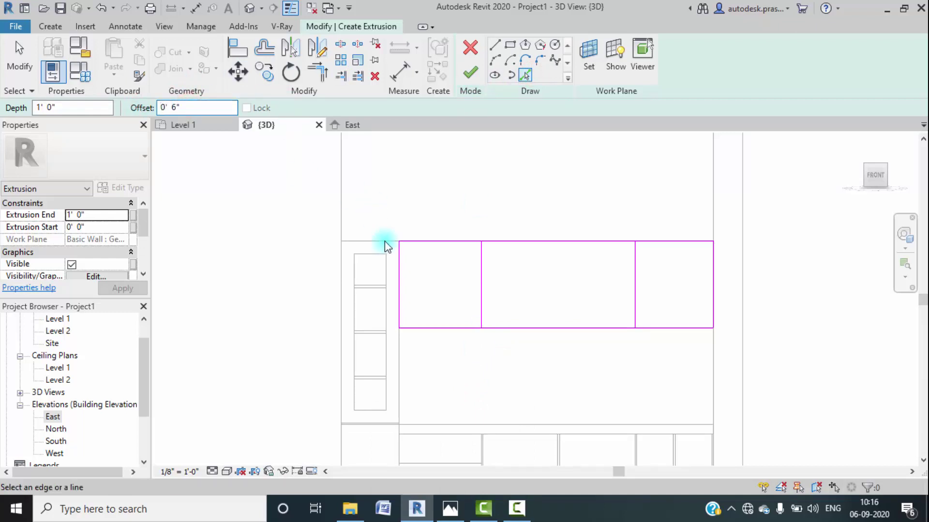
click(528, 331)
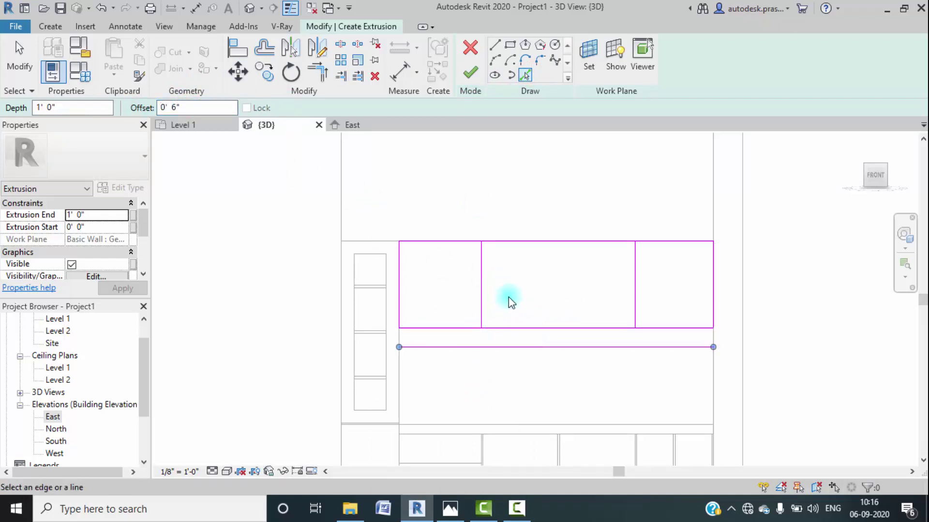
key(Escape)
key(Escape)
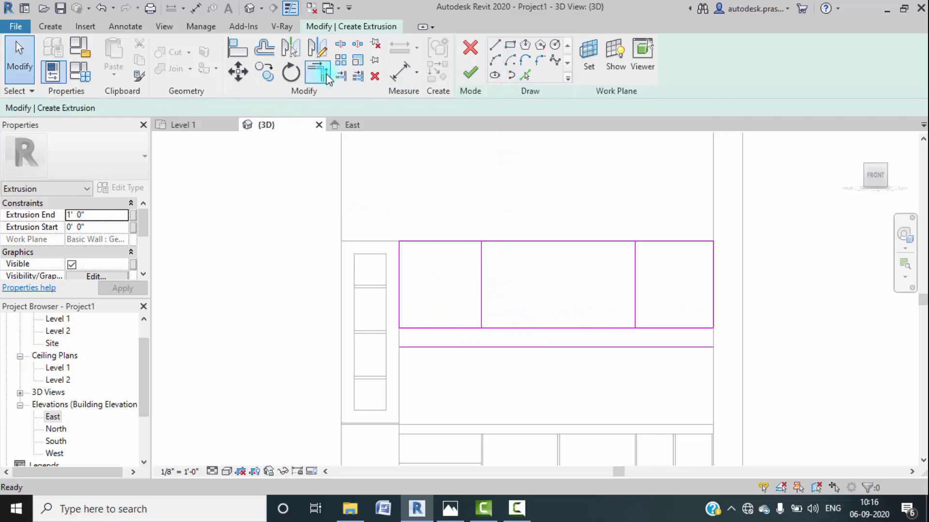
Step: Extend both vertical divider lines down to the offset line below the outline
click(341, 76)
click(507, 347)
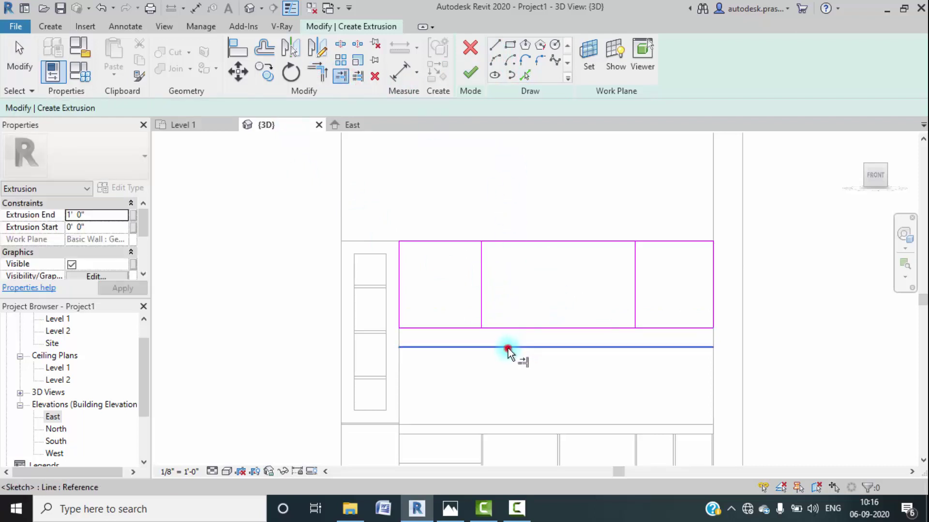
click(483, 305)
click(637, 348)
click(635, 310)
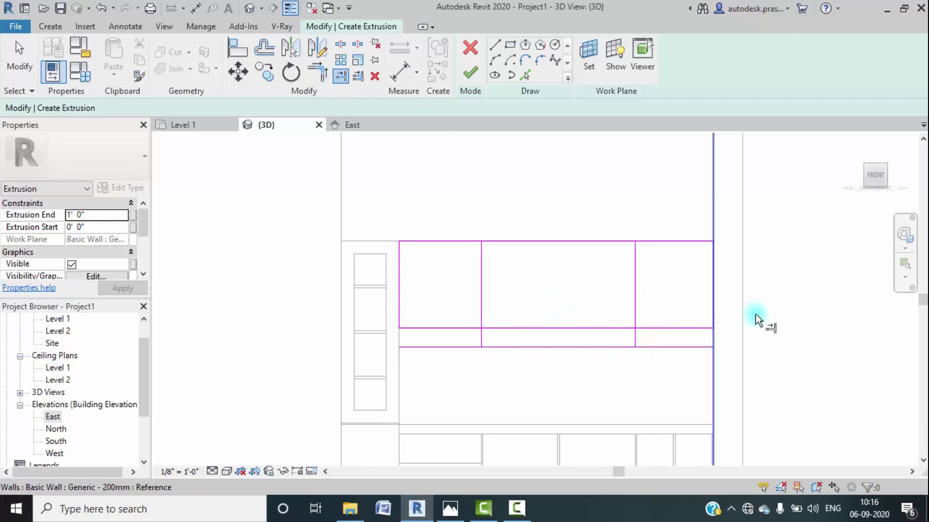
Step: Trim both ends of the lower offset line into corners with the two vertical divider lines
click(319, 73)
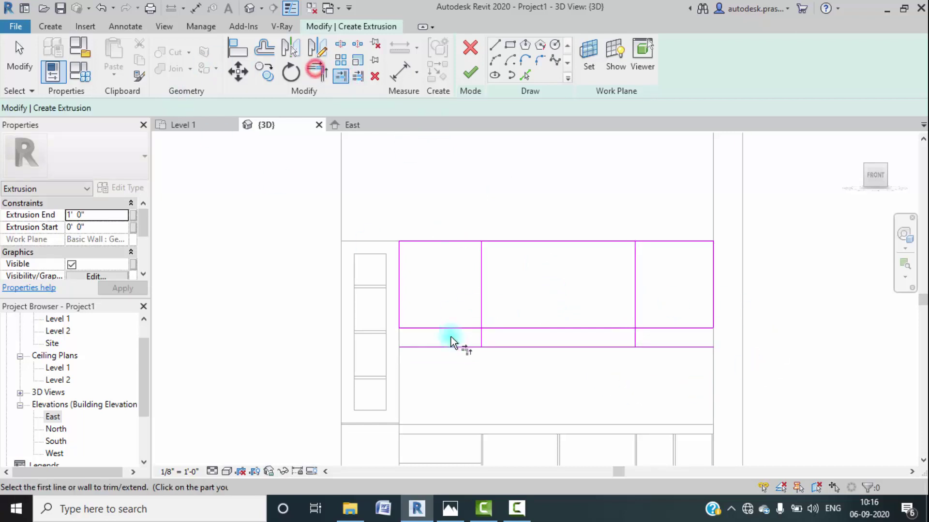
click(480, 337)
click(607, 347)
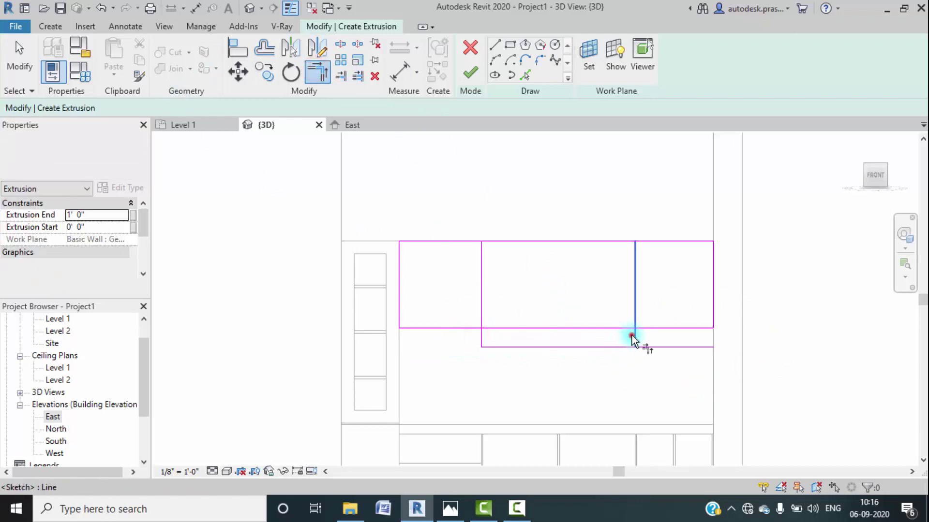
click(633, 335)
click(616, 347)
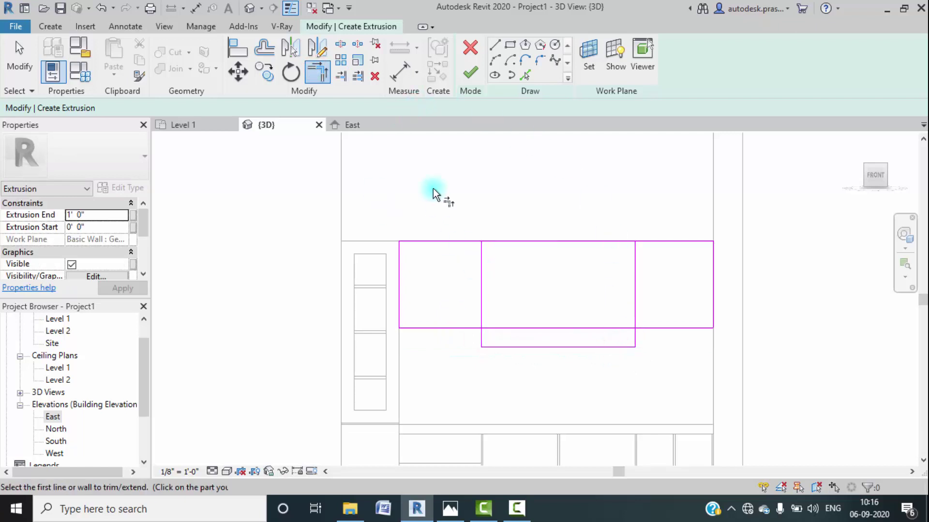
Step: Split the outline's original bottom line between the dividers and trim both halves back to the divider lines
click(340, 44)
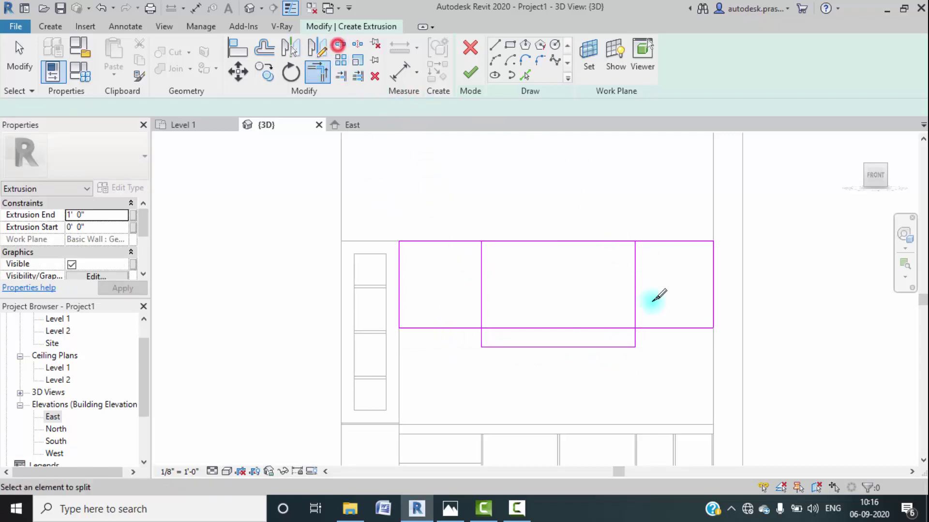
click(561, 328)
click(327, 83)
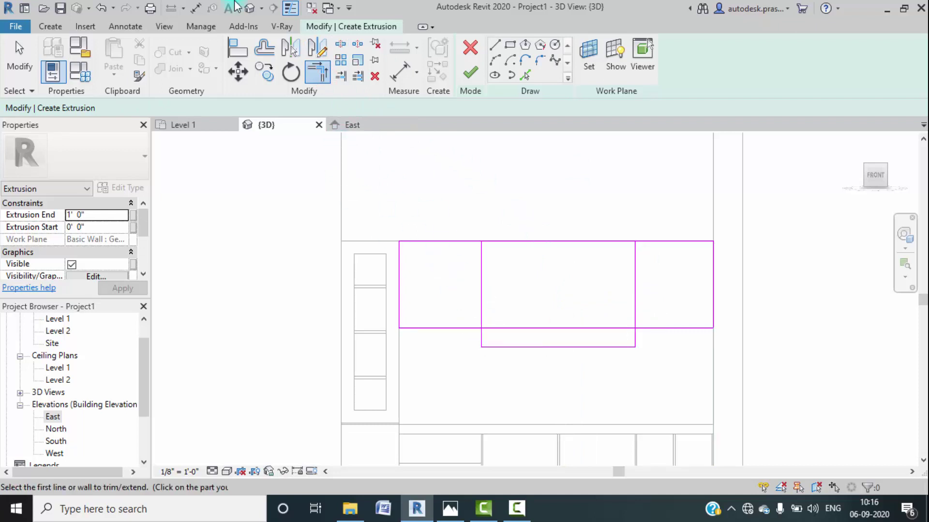
click(340, 76)
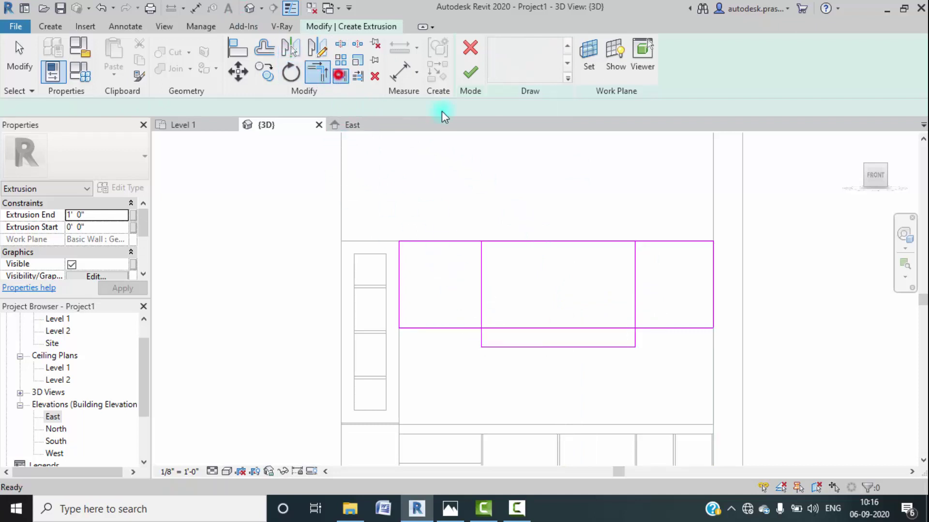
click(481, 314)
click(460, 327)
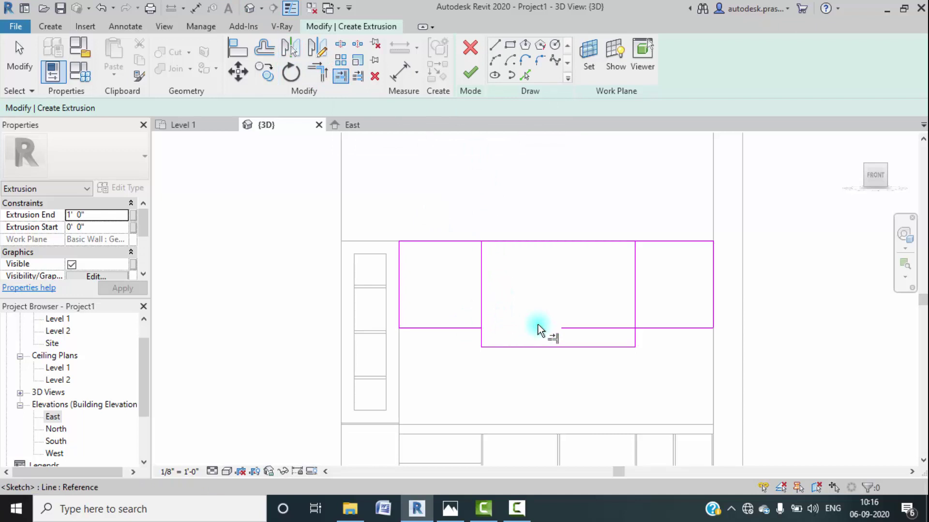
click(633, 305)
click(653, 325)
scroll(662, 314, down, 3)
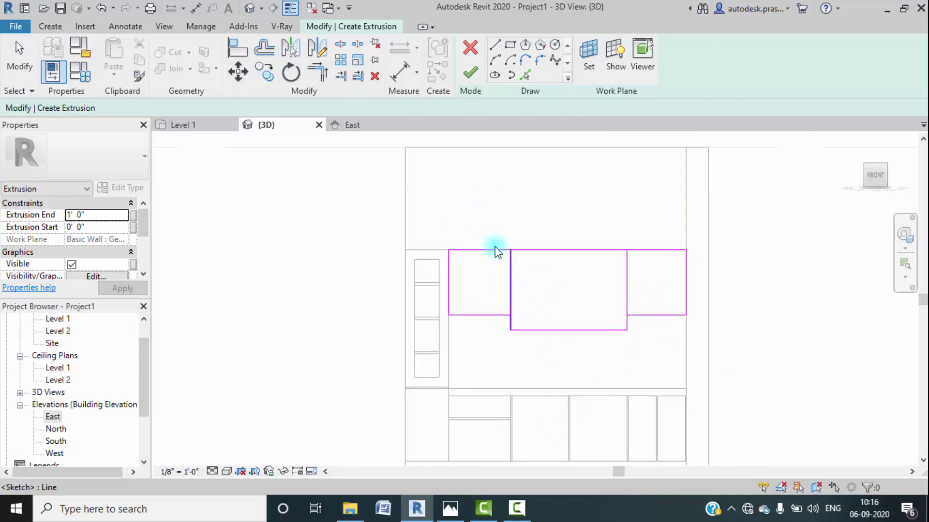
key(Escape)
Step: After rechecking the reference photo, trim both dividers into corners with the side bottom lines, leaving one stepped wall cabinet outline
mouse_move(528, 508)
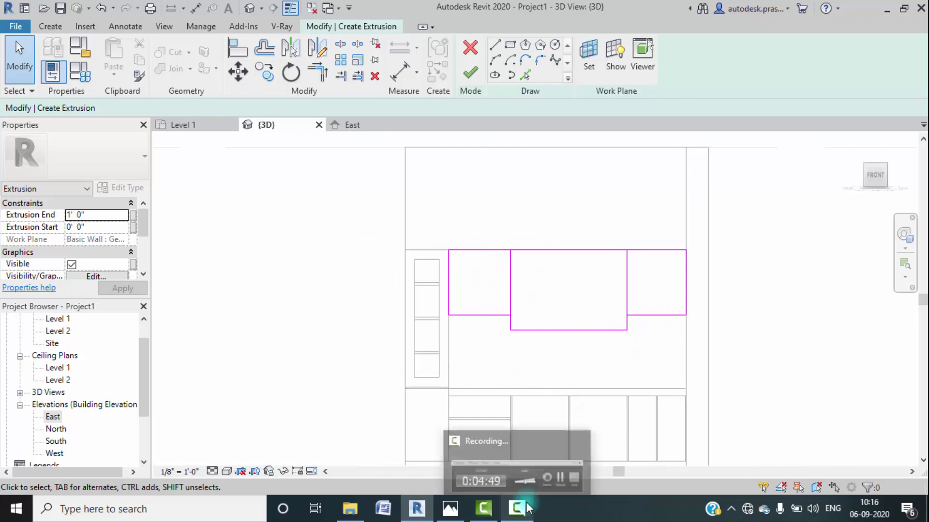
click(449, 508)
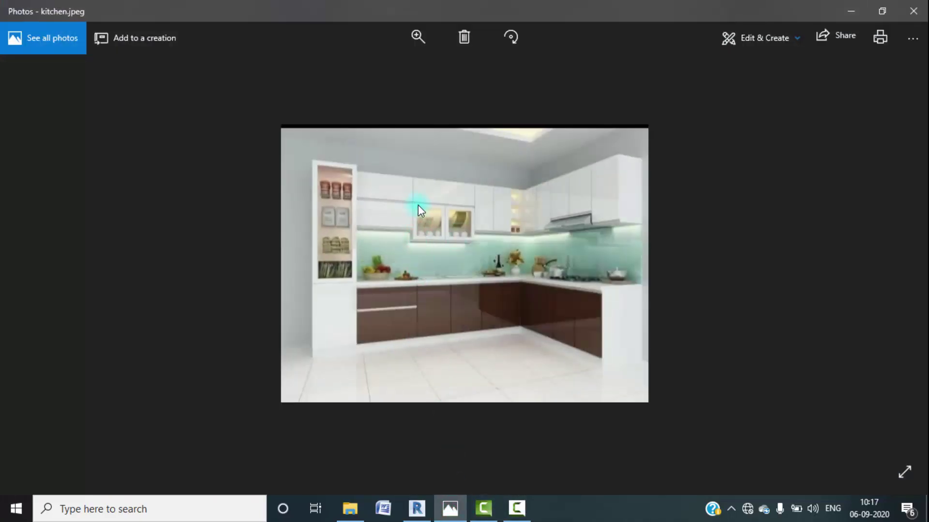
click(850, 12)
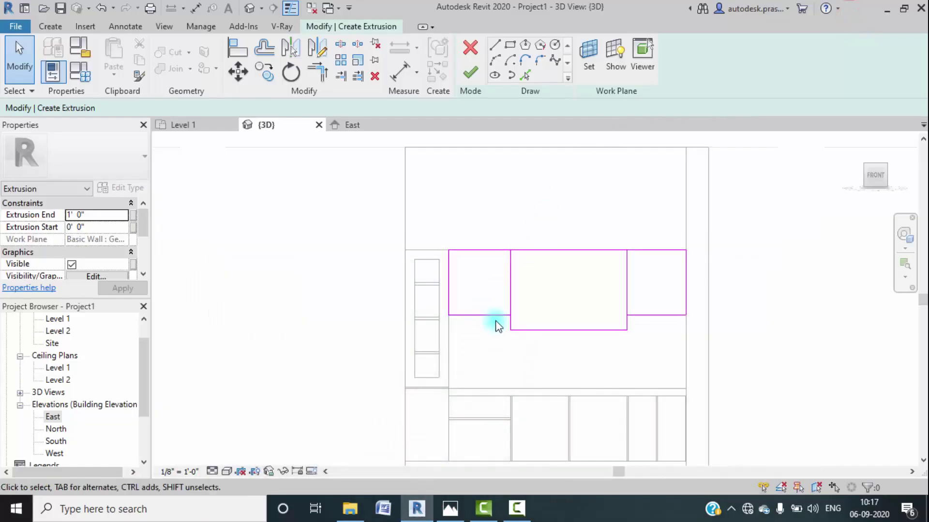
click(323, 75)
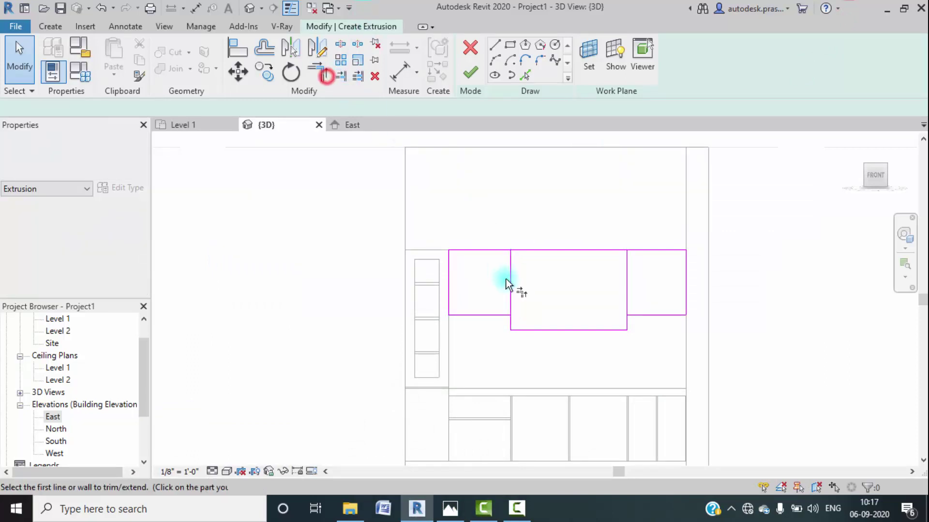
click(498, 315)
click(510, 323)
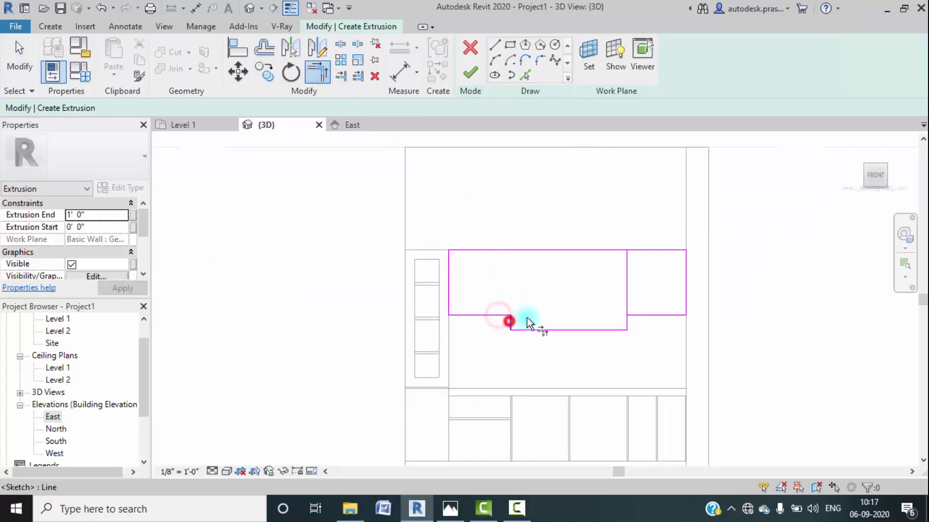
click(627, 324)
click(638, 315)
scroll(667, 304, down, 1)
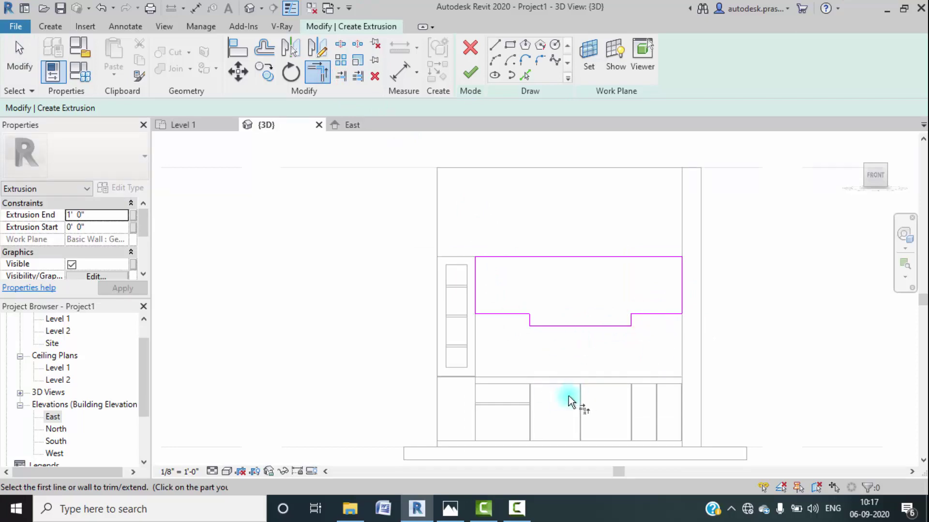
Step: After checking the kitchen reference photo, finish the stepped wall cabinet sketch as a solid extrusion
click(452, 513)
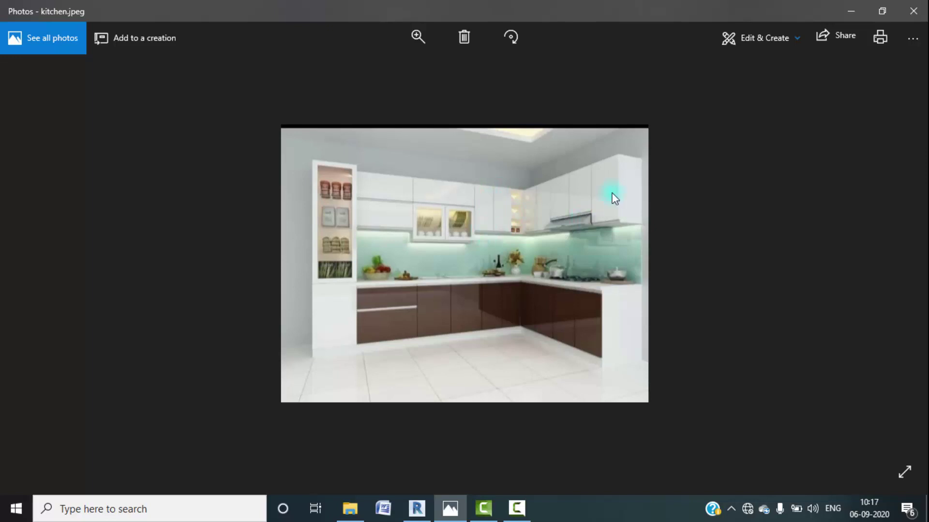
click(848, 12)
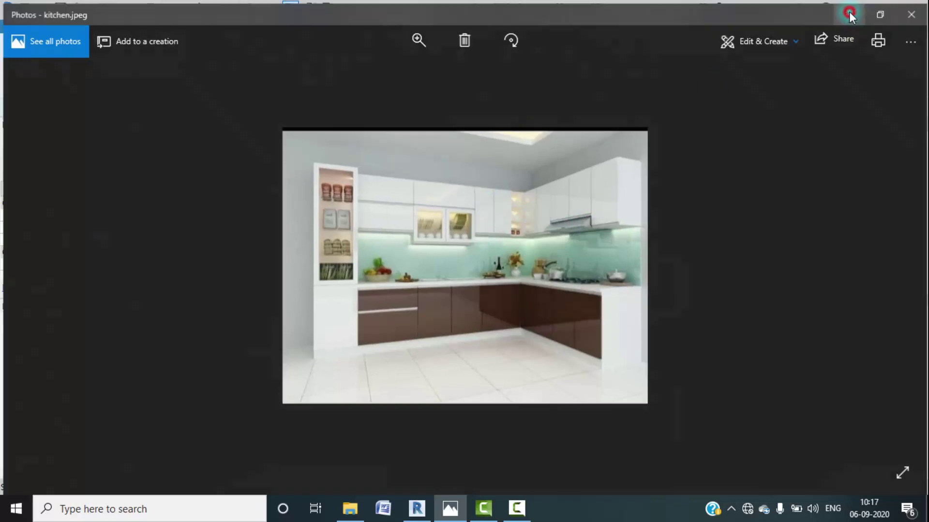
click(471, 74)
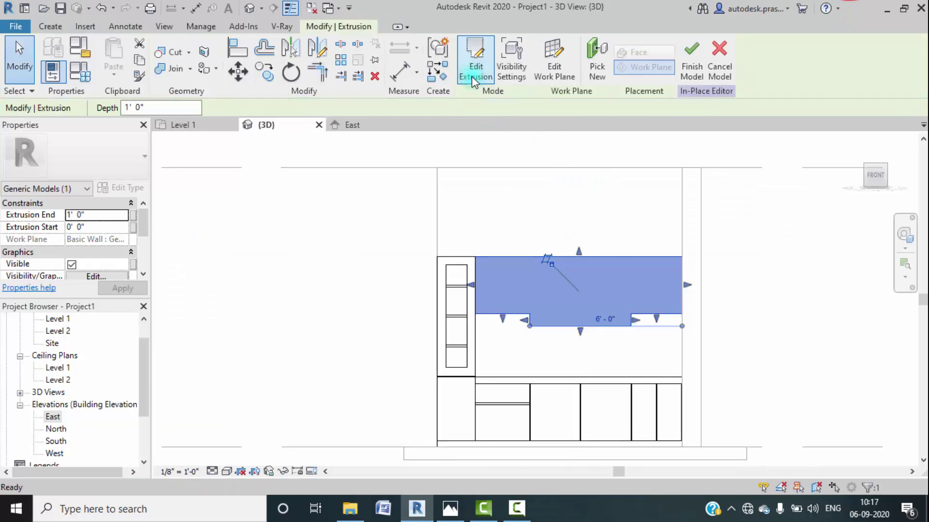
Step: After rechecking the reference photo, start a void extrusion and draw a vertical line from the cabinet's left step corner up to its top edge
click(54, 29)
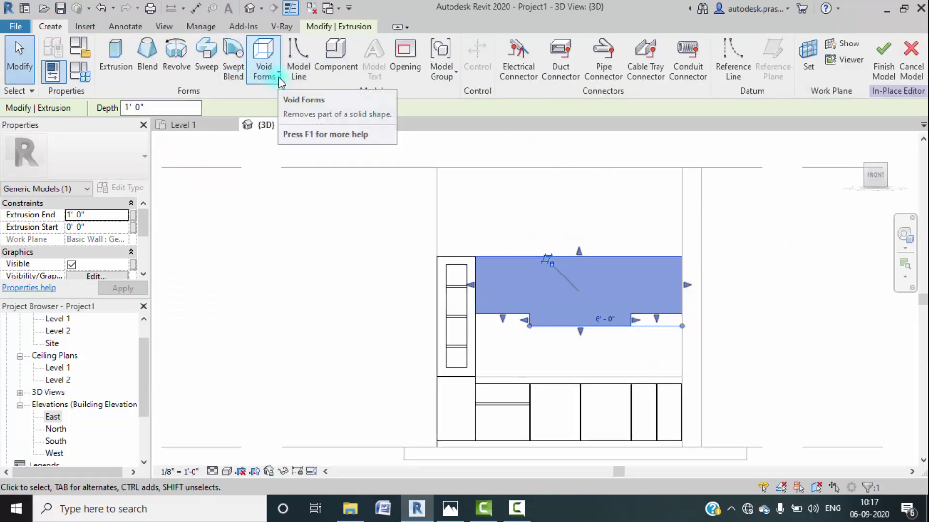
click(442, 513)
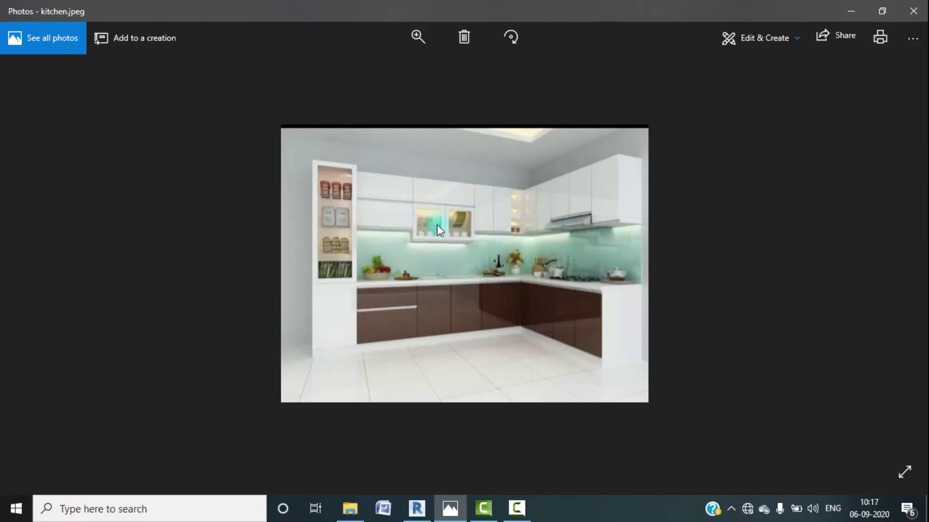
click(853, 10)
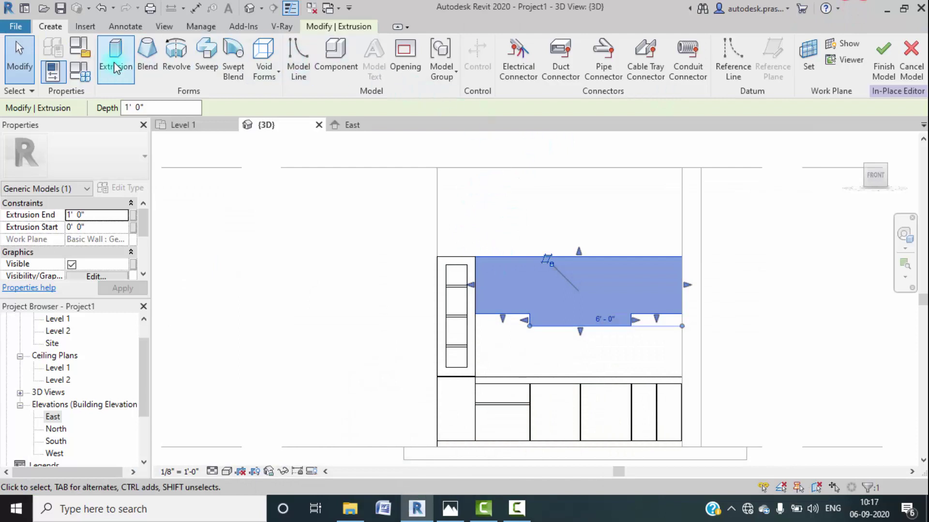
click(266, 74)
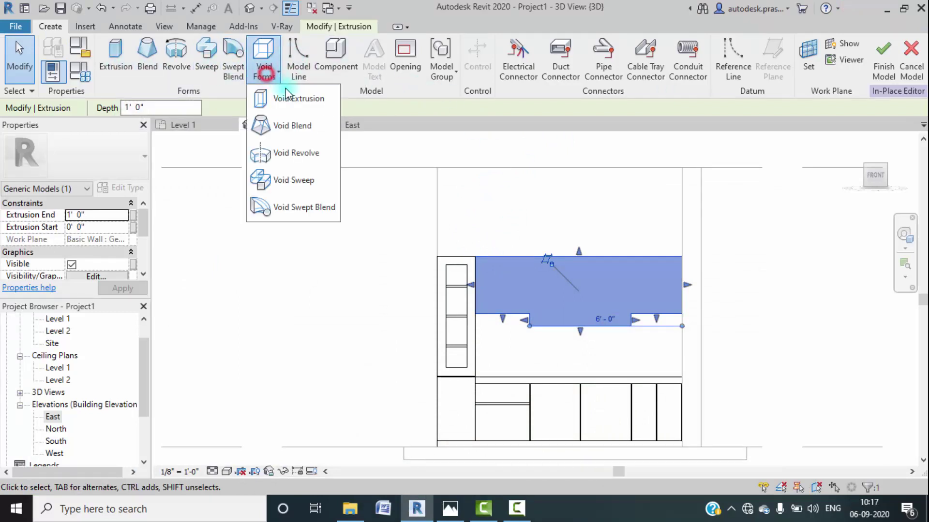
click(293, 99)
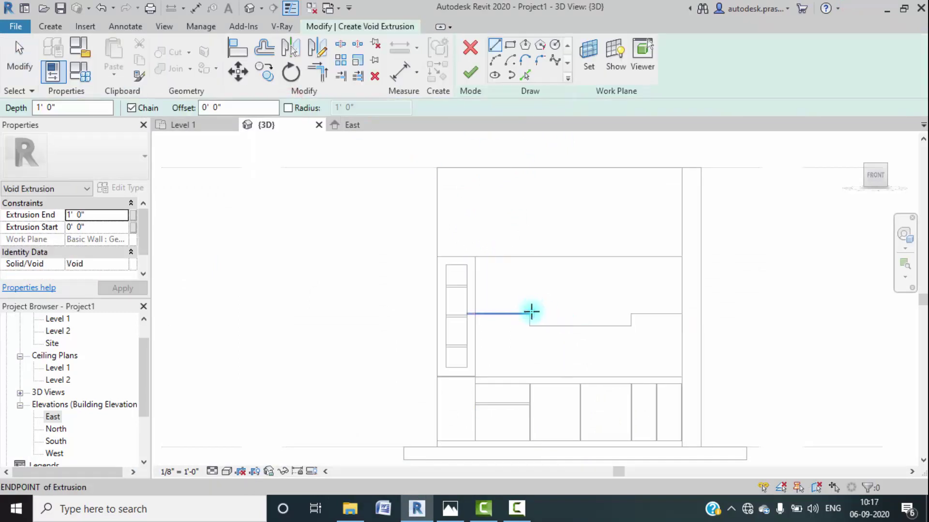
scroll(530, 311, up, 3)
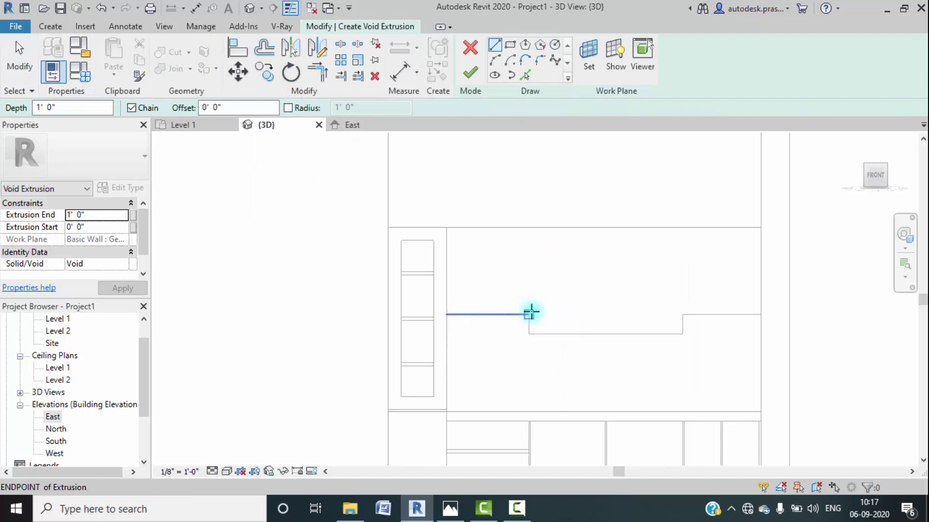
scroll(530, 438, up, 2)
click(529, 437)
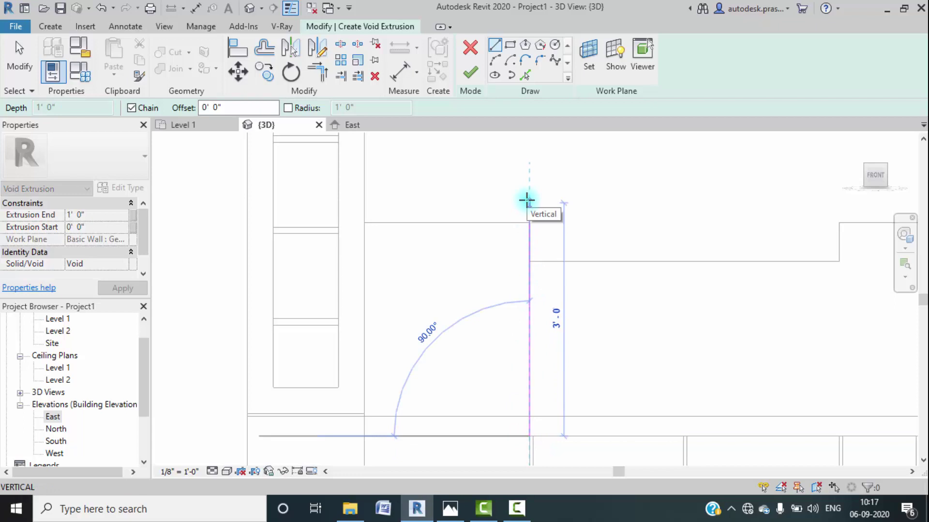
click(529, 222)
middle_drag(537, 166, 544, 385)
click(533, 260)
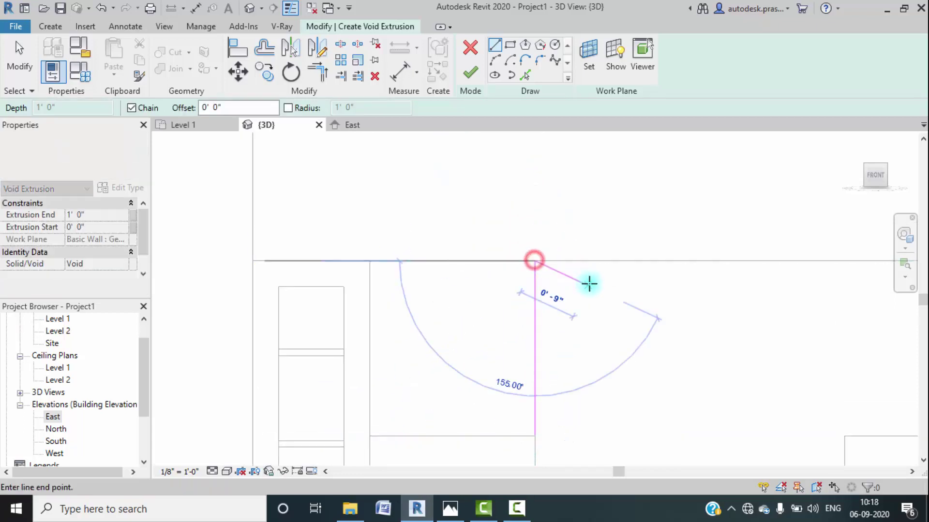
key(Escape)
Step: Draw a second vertical void line from the cabinet's right step corner up to its top edge
scroll(585, 317, down, 2)
middle_drag(593, 332, 668, 349)
scroll(664, 333, up, 2)
click(662, 332)
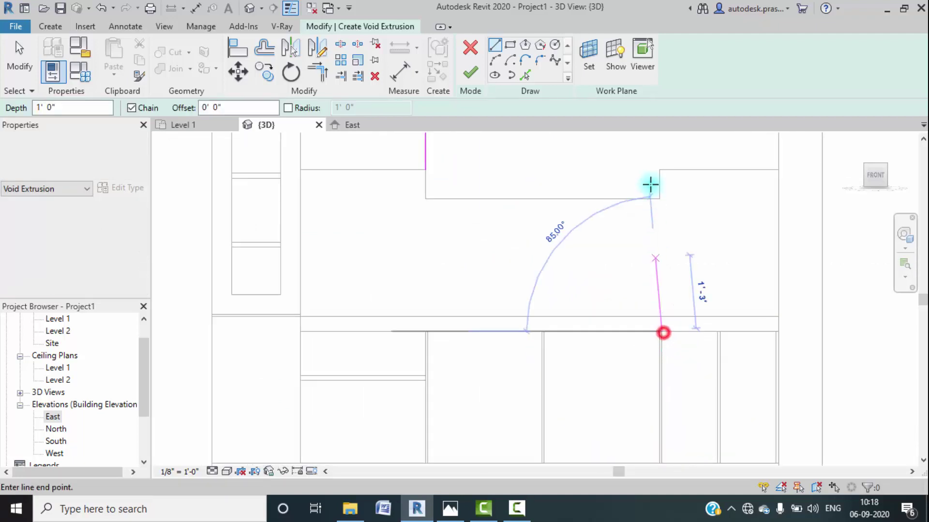
key(Escape)
key(Escape)
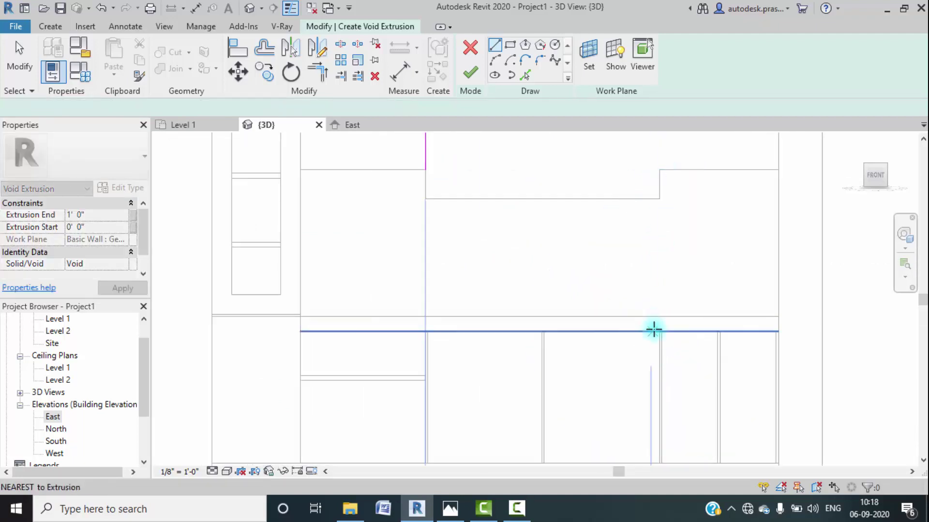
middle_drag(665, 195, 651, 369)
click(643, 341)
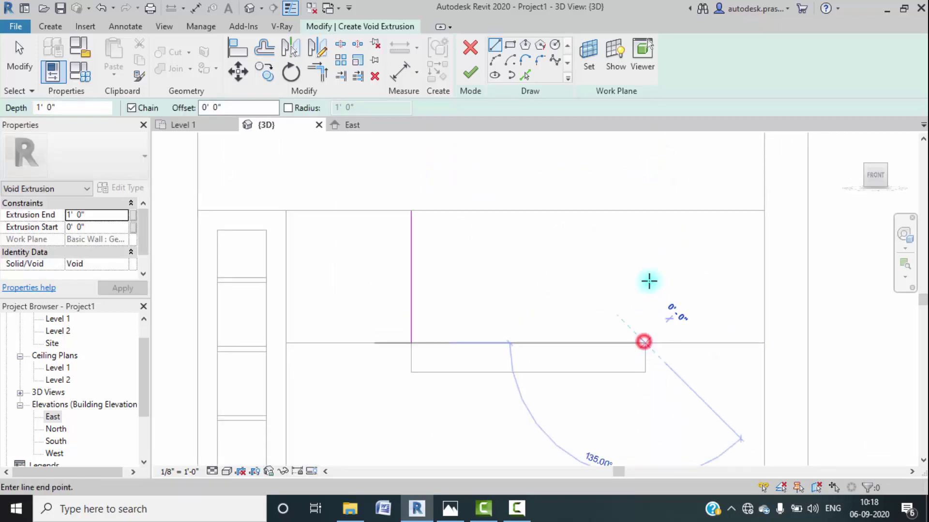
click(642, 212)
key(Escape)
key(Escape)
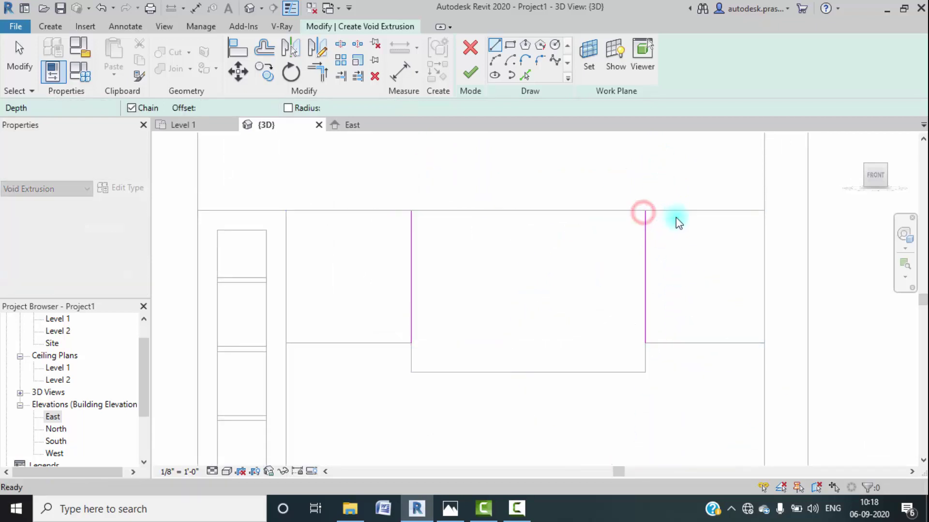
Step: After viewing the reference photo, create copies of both vertical void lines offset 0.5" to their right using Pick Lines
scroll(661, 339, down, 1)
middle_drag(662, 342, 643, 333)
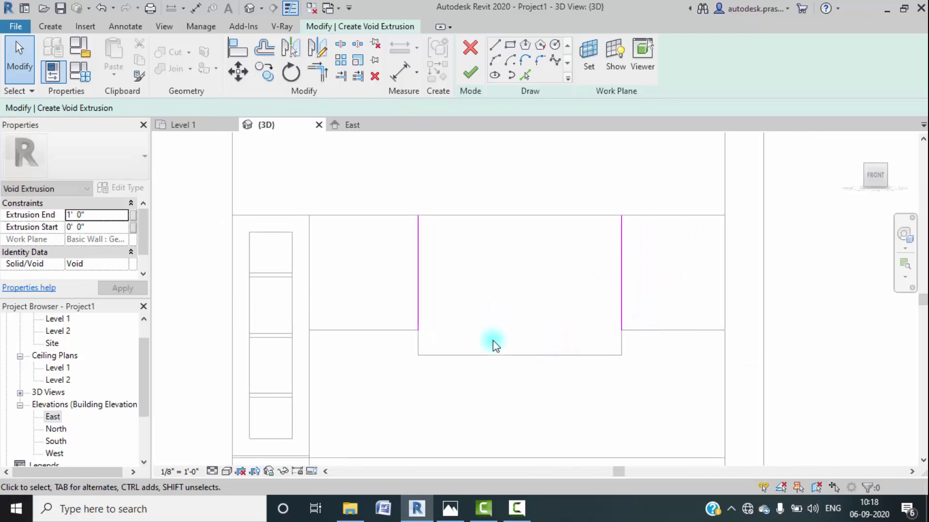
middle_drag(496, 345, 492, 343)
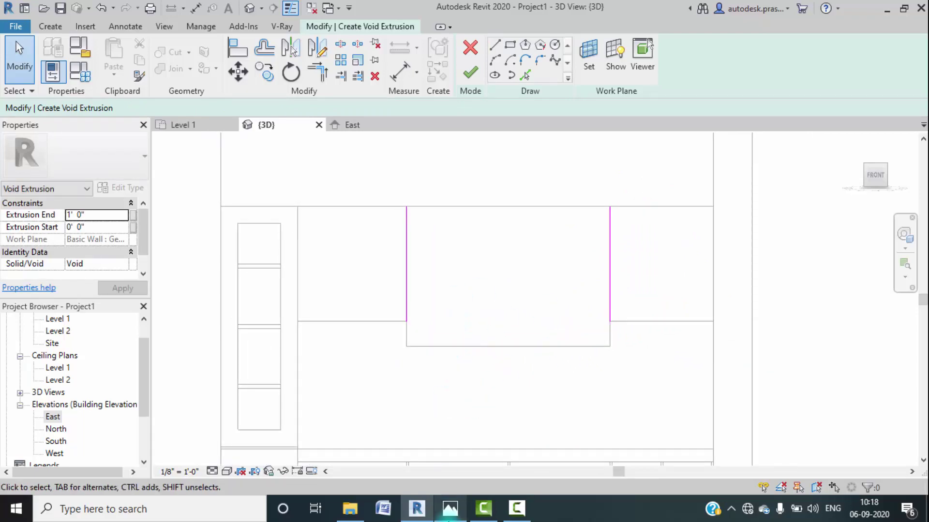
click(445, 513)
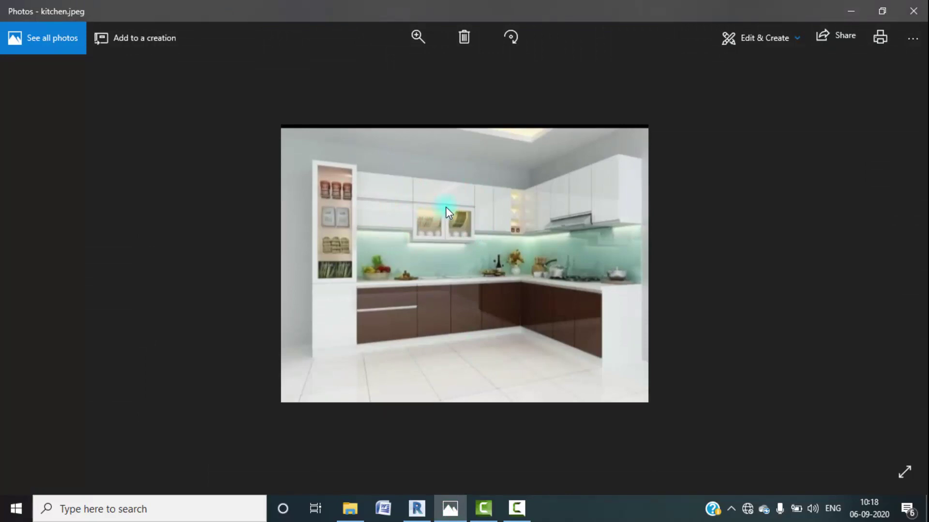
click(844, 11)
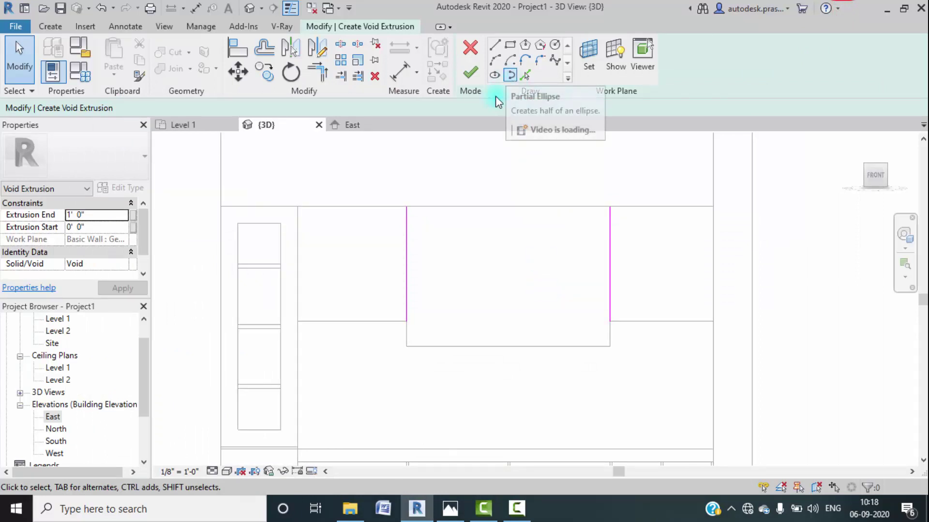
click(528, 77)
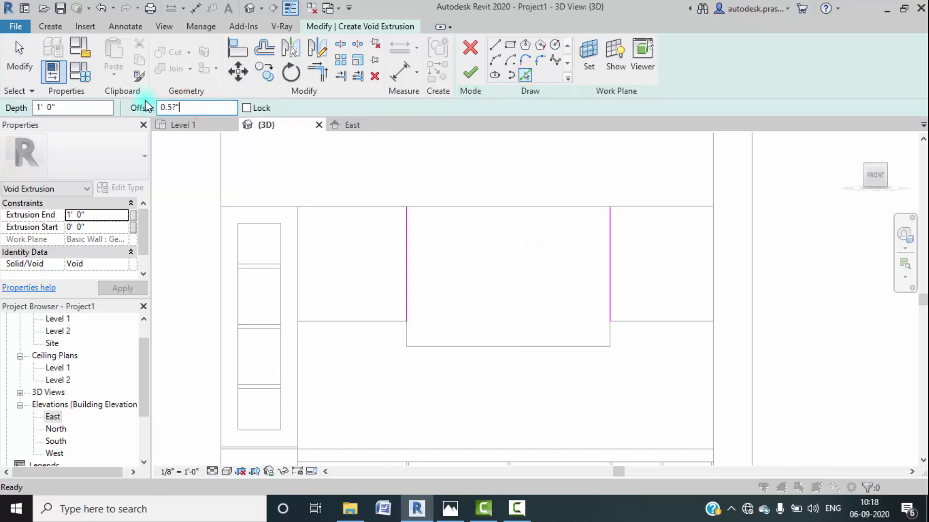
key(Return)
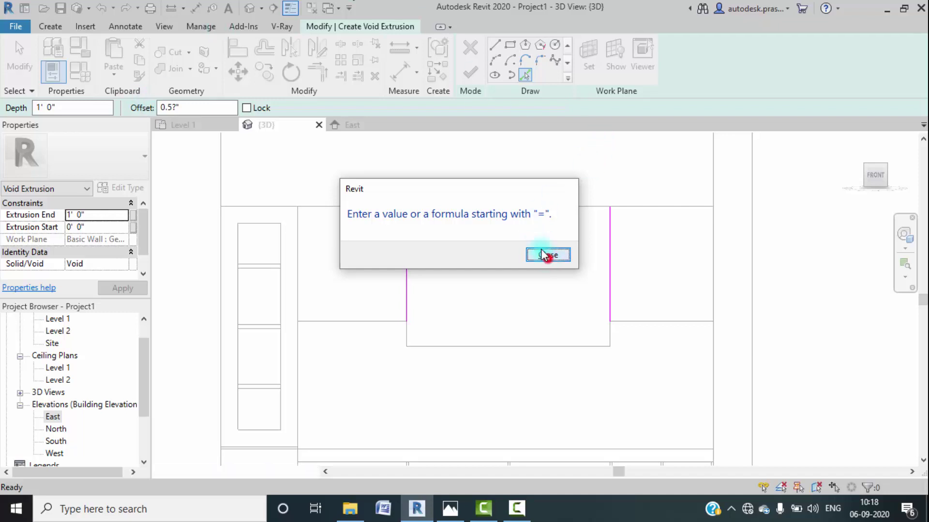
click(547, 254)
double_click(209, 109)
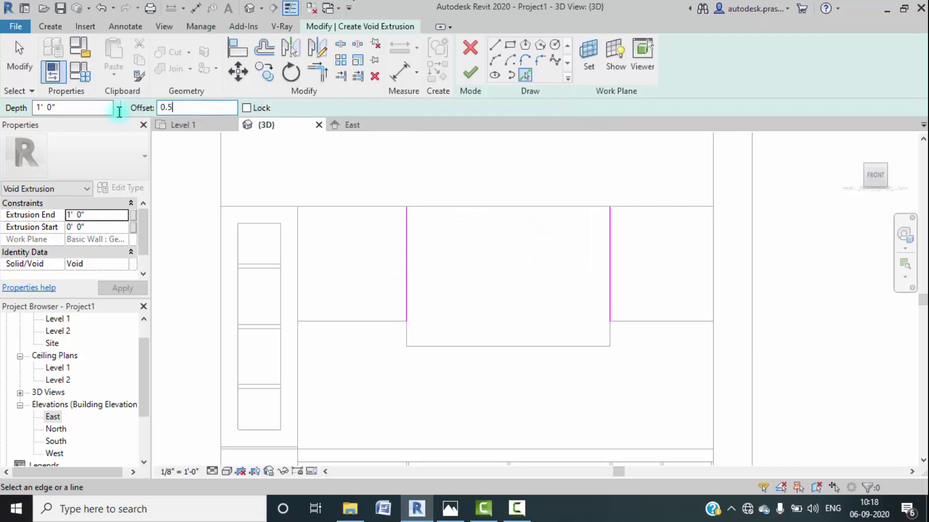
click(409, 293)
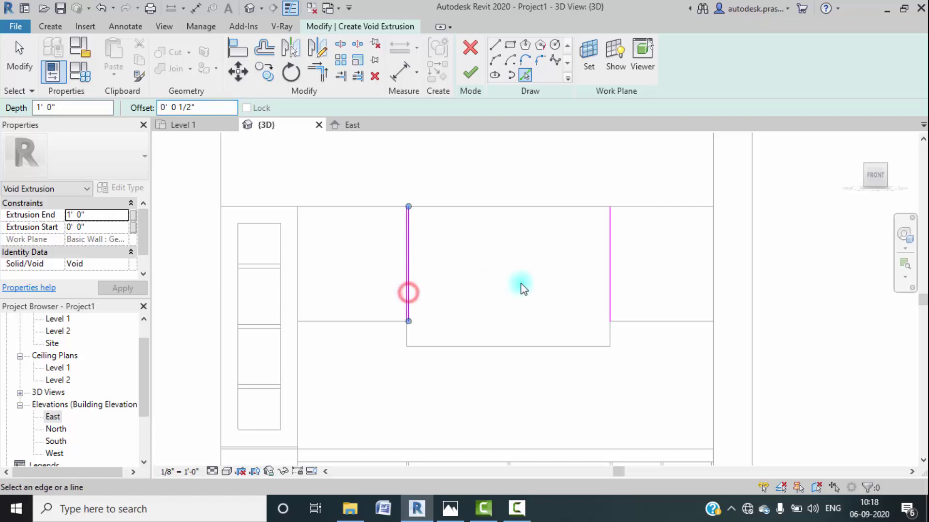
click(611, 303)
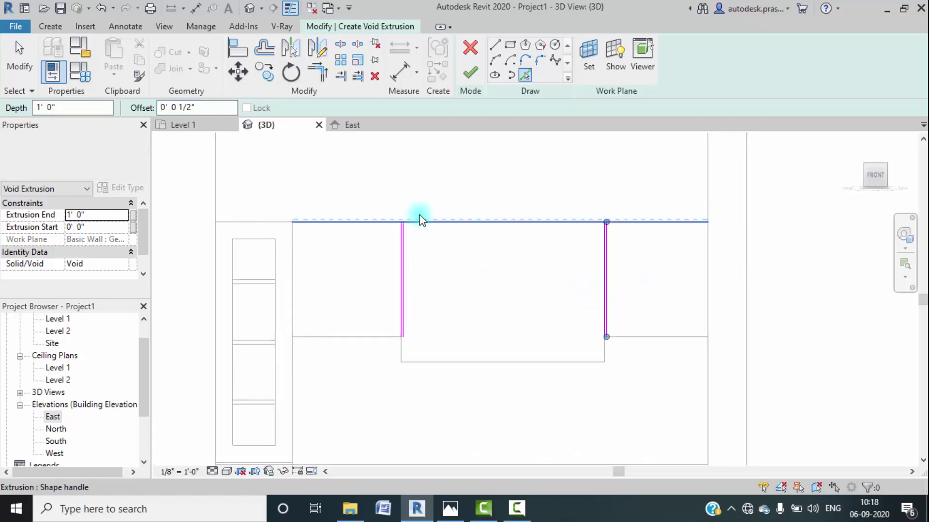
Step: Draw a short horizontal line joining the left pair of vertical lines near their upper ends
scroll(420, 220, up, 2)
click(494, 44)
scroll(385, 223, up, 3)
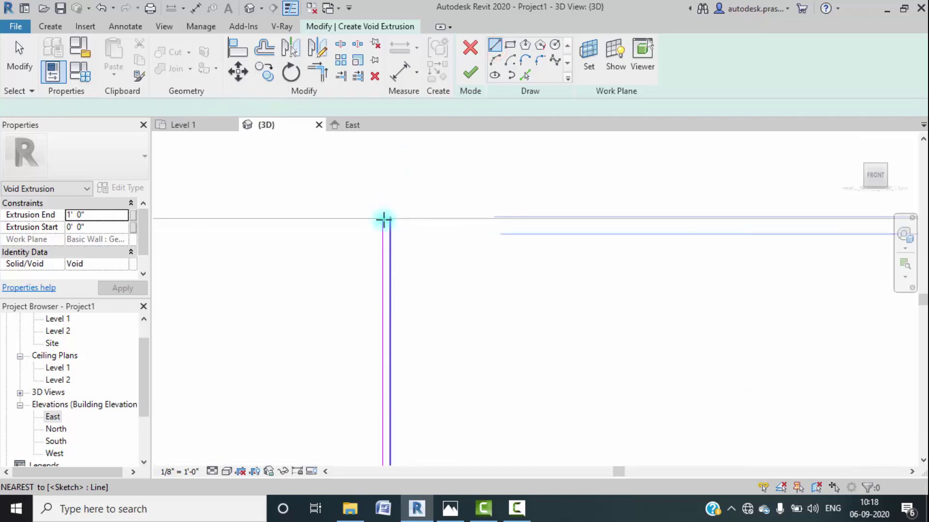
click(384, 220)
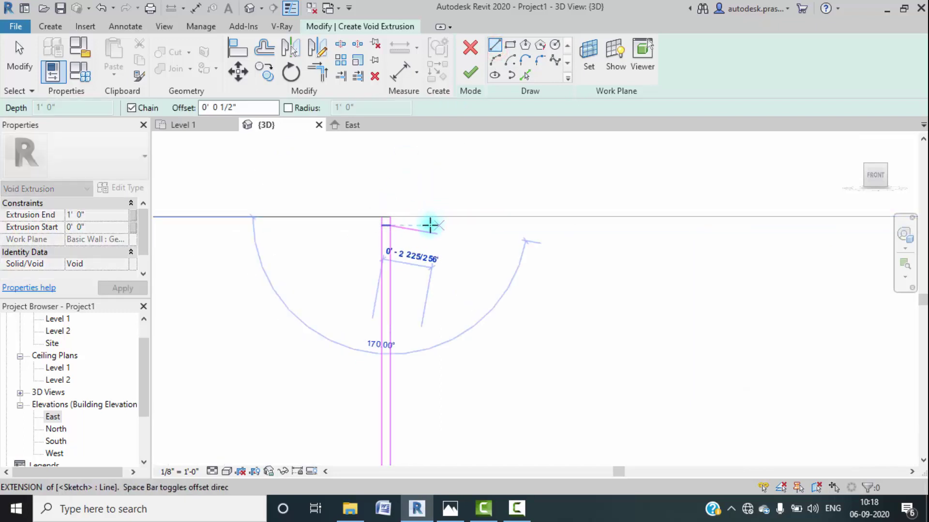
key(Escape)
key(Escape)
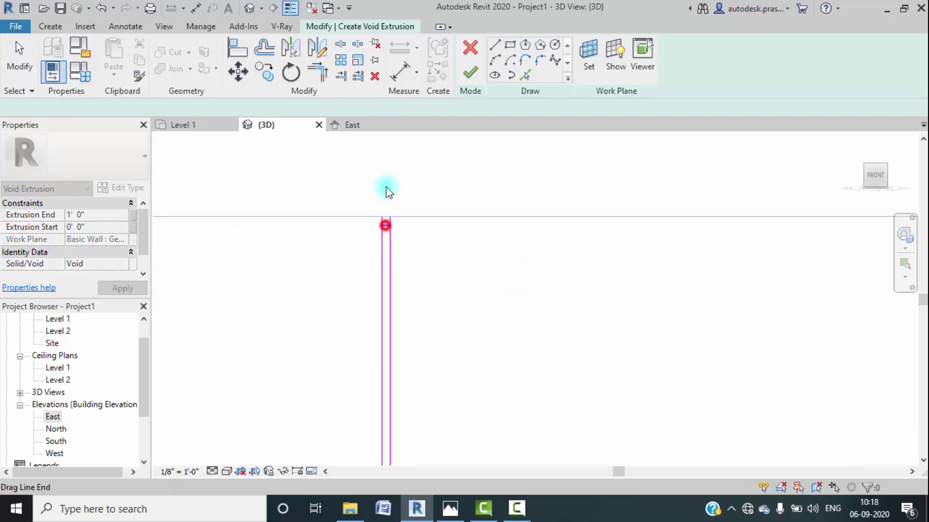
Step: Move the short connecting line up to the upper ends of the left pair of vertical lines
click(386, 224)
key(m)
key(v)
scroll(371, 227, up, 2)
click(400, 226)
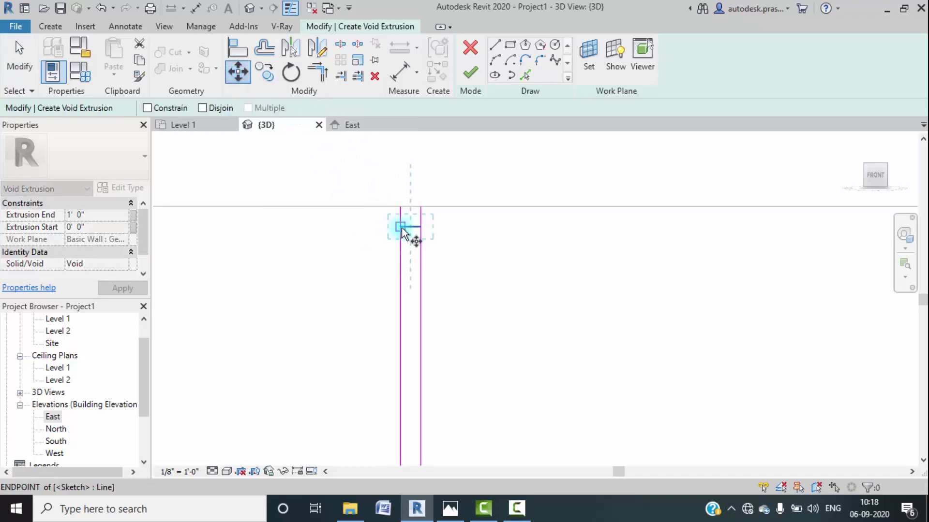
click(400, 206)
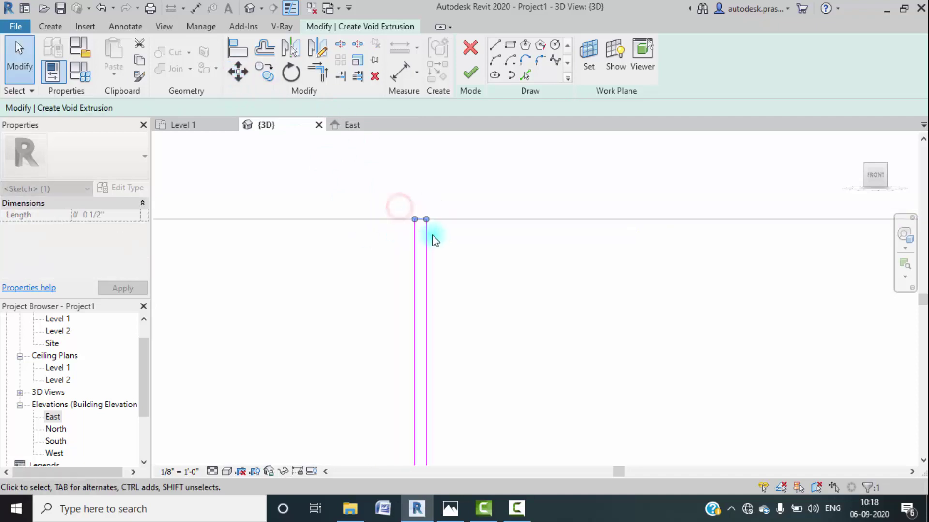
Step: After rechecking the reference photo, extend the outer line of the left pair down to the bottom edge of the lowered middle section
scroll(433, 236, down, 3)
key(l)
key(i)
scroll(466, 253, down, 2)
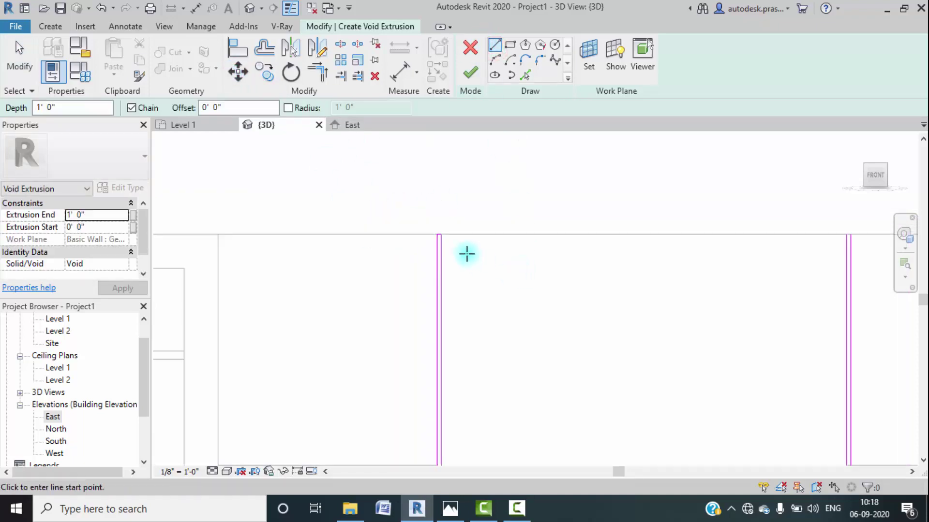
middle_drag(466, 253, 452, 151)
scroll(393, 267, up, 3)
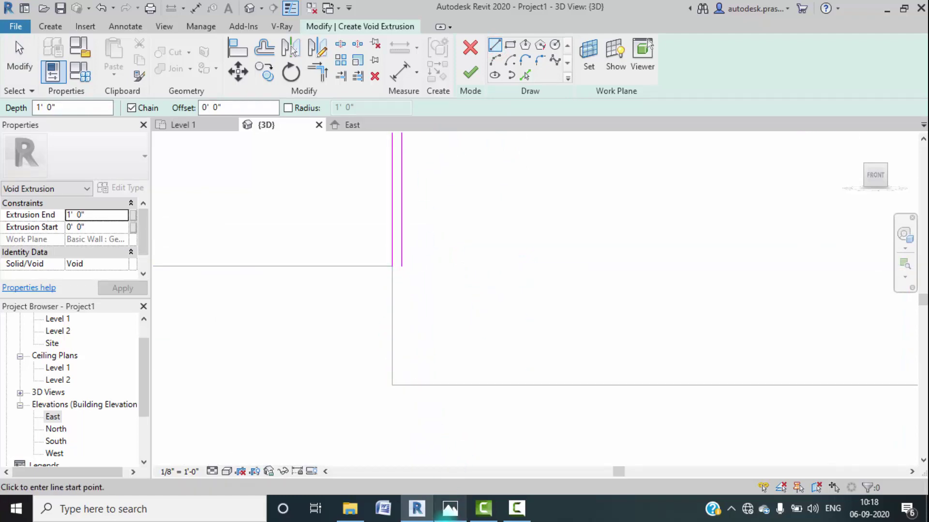
click(452, 505)
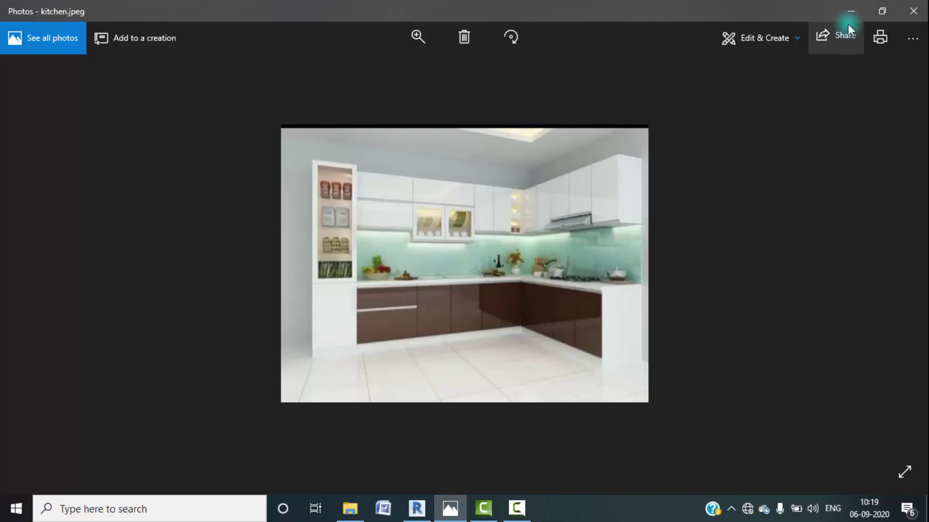
click(850, 10)
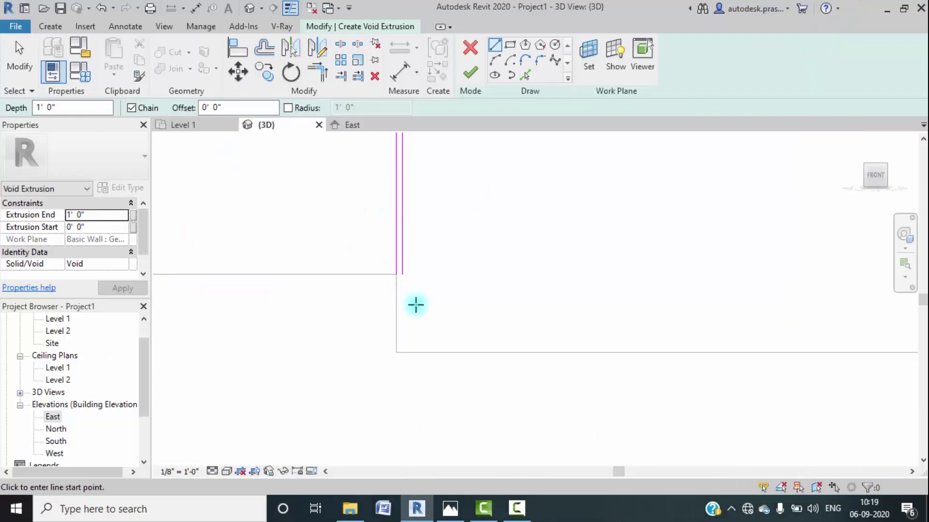
key(Escape)
click(397, 279)
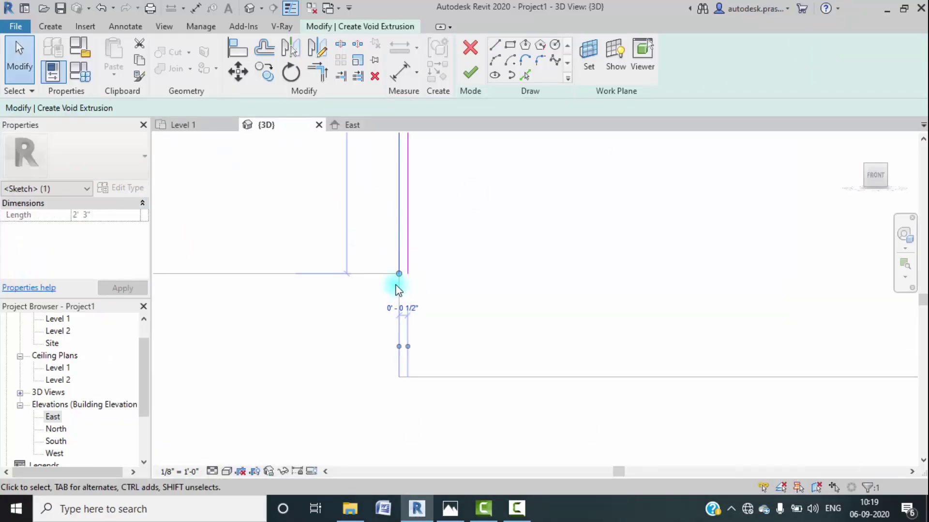
scroll(397, 285, up, 4)
drag(401, 266, 402, 445)
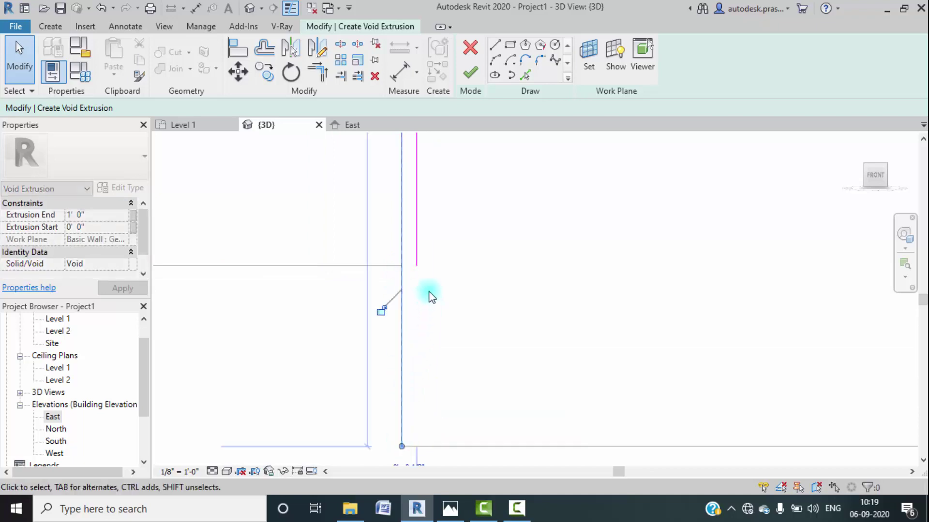
Step: Extend the inner line of the left pair to the lowered section's bottom edge and join both lower ends with a short line
click(418, 265)
mouse_move(417, 265)
mouse_down()
mouse_move(429, 407)
mouse_move(417, 446)
mouse_up()
click(493, 46)
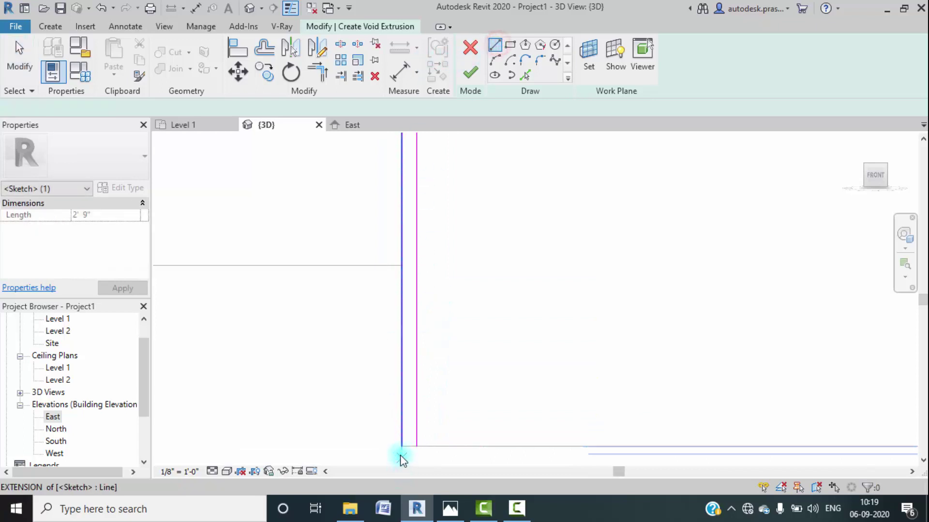
click(401, 446)
key(Escape)
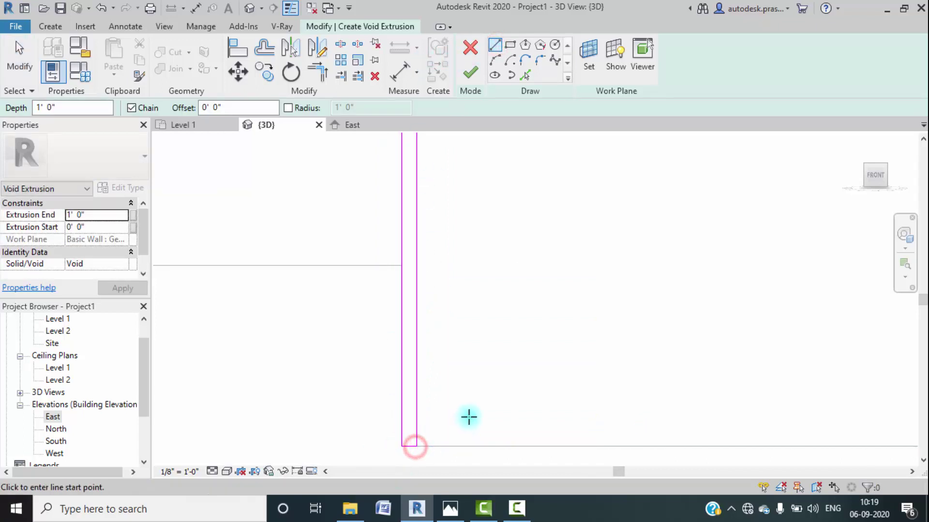
key(Escape)
Step: Delete the right-hand vertical line of the left pair, keeping the line on the lowered section's left edge
scroll(467, 420, down, 3)
scroll(469, 422, down, 2)
middle_drag(527, 421, 460, 399)
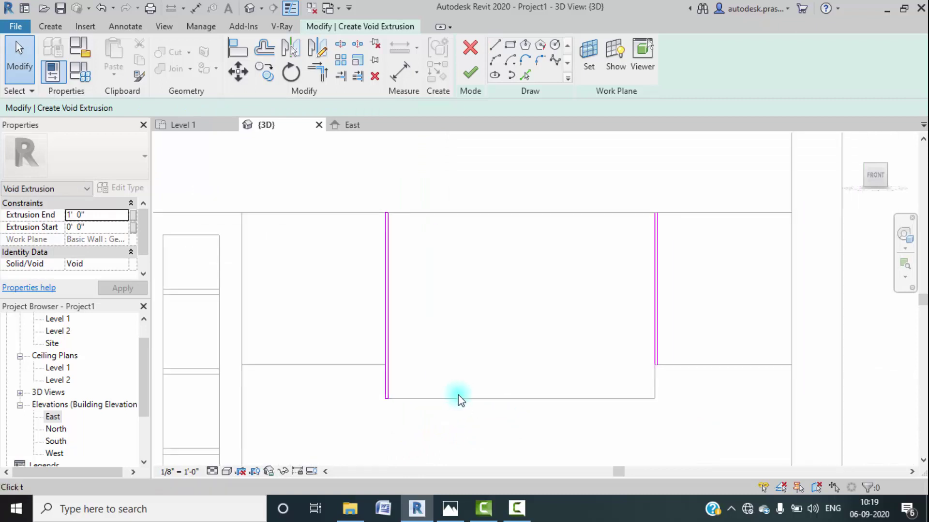
scroll(654, 372, up, 2)
scroll(661, 366, up, 1)
middle_drag(687, 366, 669, 354)
scroll(327, 394, down, 2)
scroll(327, 394, down, 1)
middle_drag(325, 398, 502, 383)
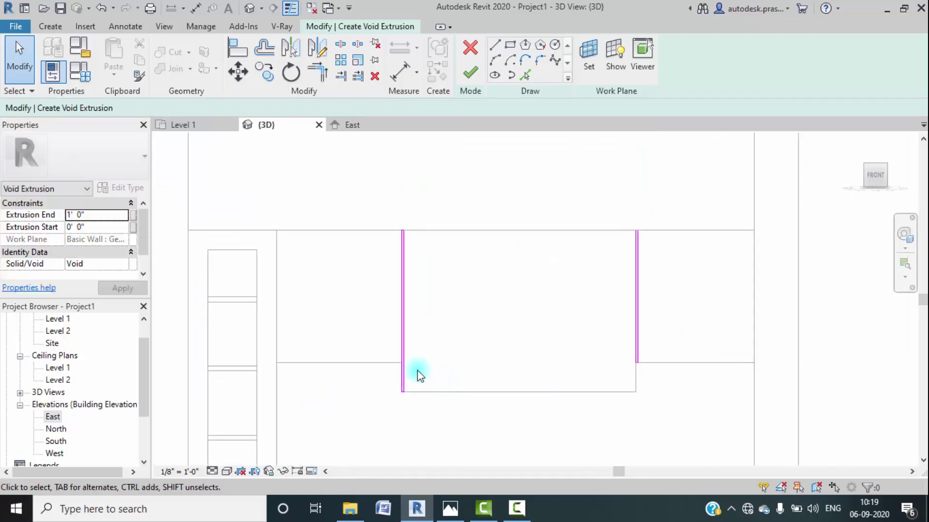
scroll(404, 373, up, 4)
drag(419, 402, 385, 381)
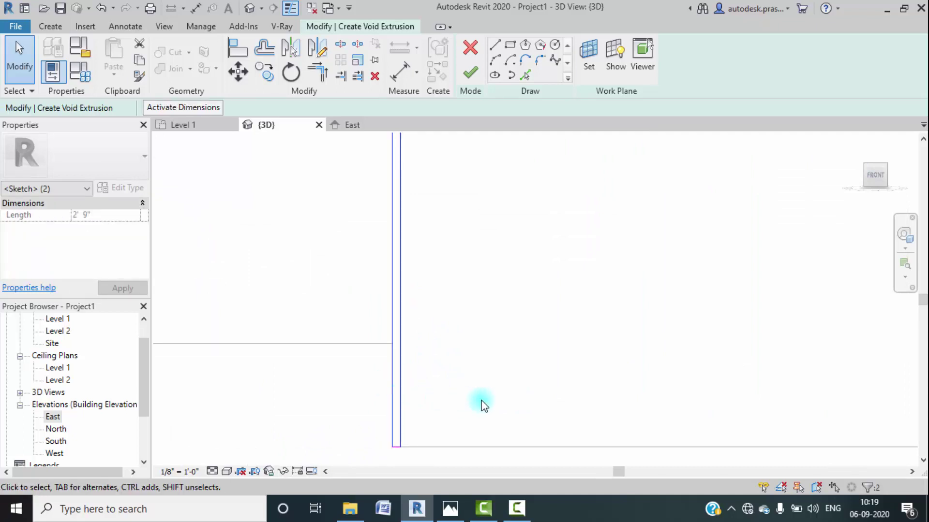
click(401, 385)
key(Delete)
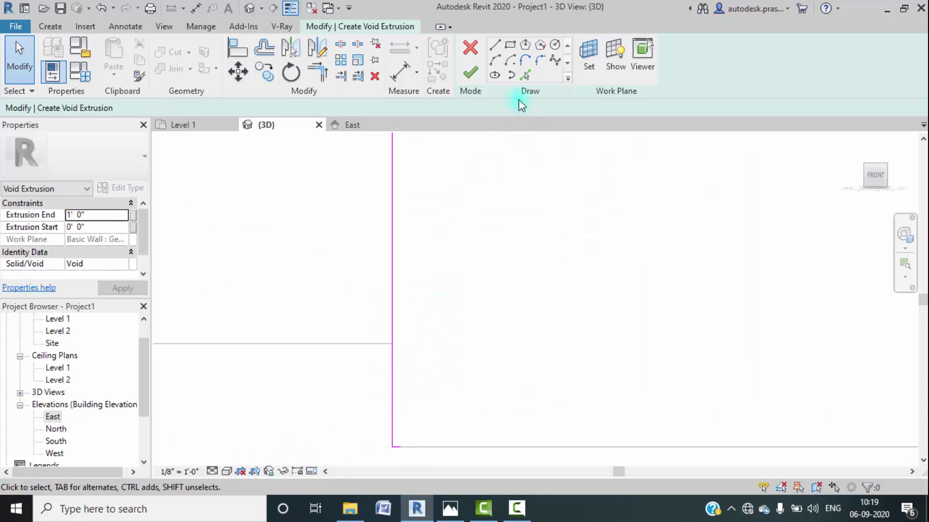
Step: Create a copy of the remaining left vertical line offset 1/2" to its left using Pick Lines, and try to finish the sketch
click(525, 74)
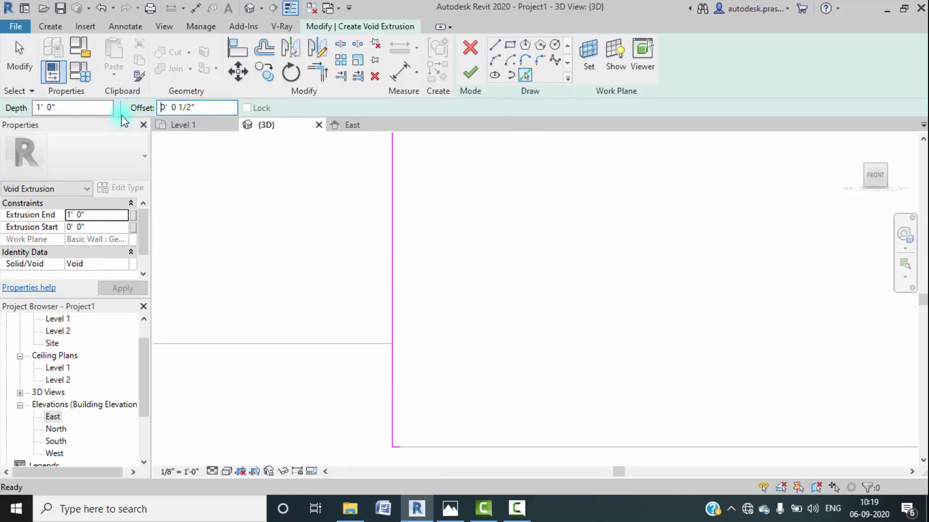
click(389, 313)
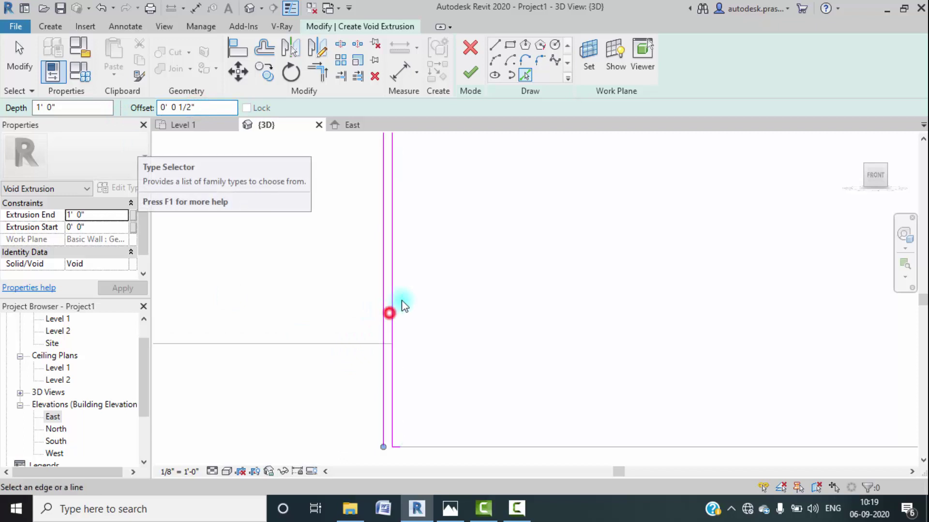
click(468, 73)
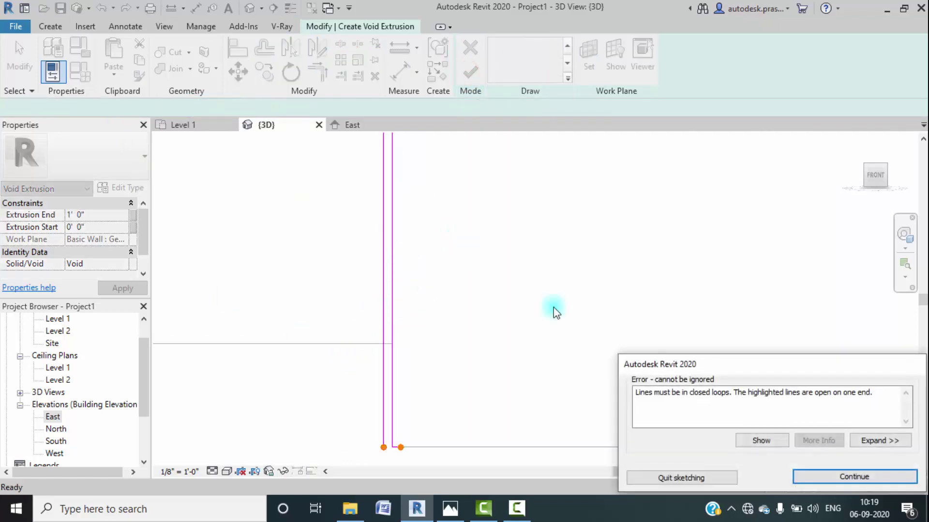
click(854, 477)
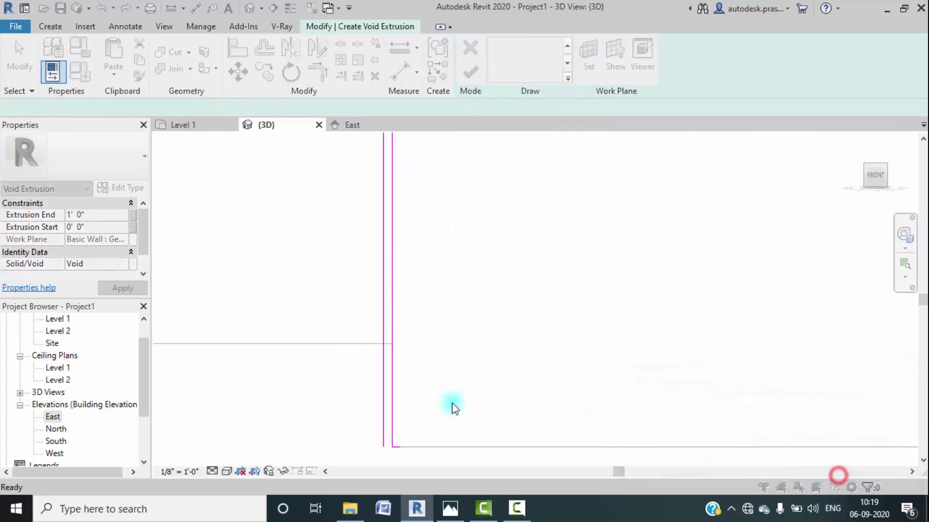
Step: Delete the leftover short horizontal sketch line at the lowered section's bottom-left corner
scroll(370, 453, up, 4)
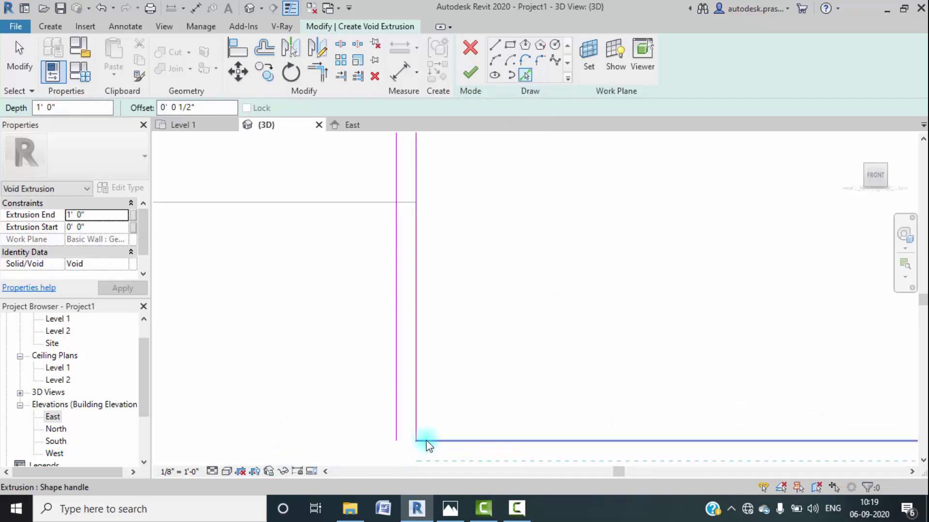
key(Escape)
click(429, 441)
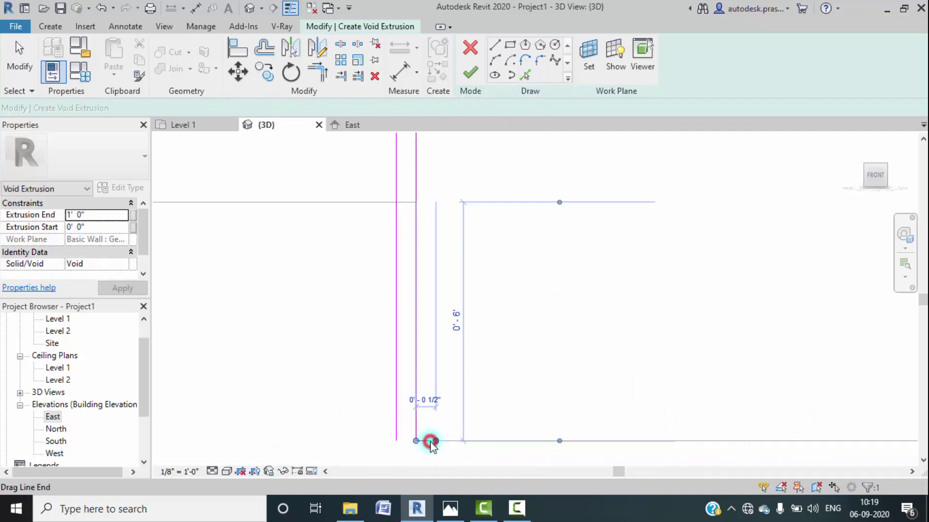
key(Escape)
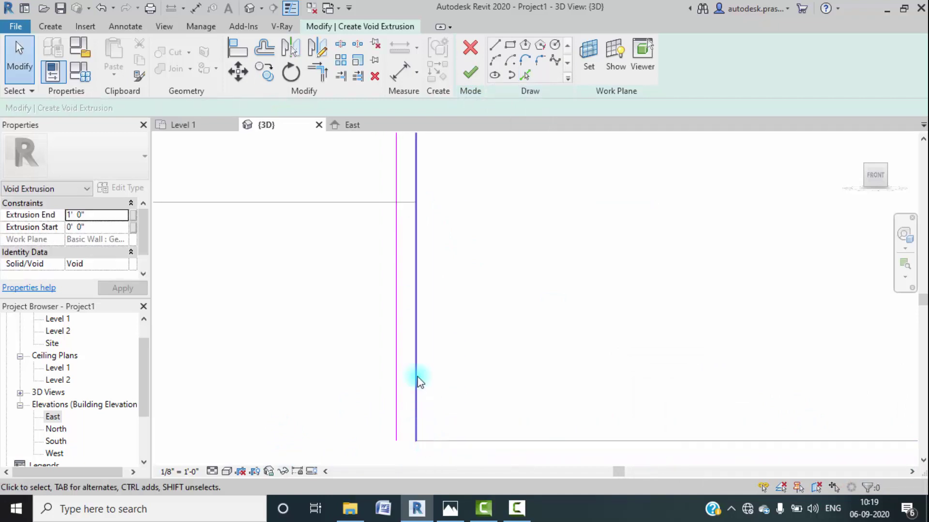
Step: Draw a short line across the left pair at the side cabinet's lower edge and trim both vertical lines to it
click(501, 48)
click(397, 202)
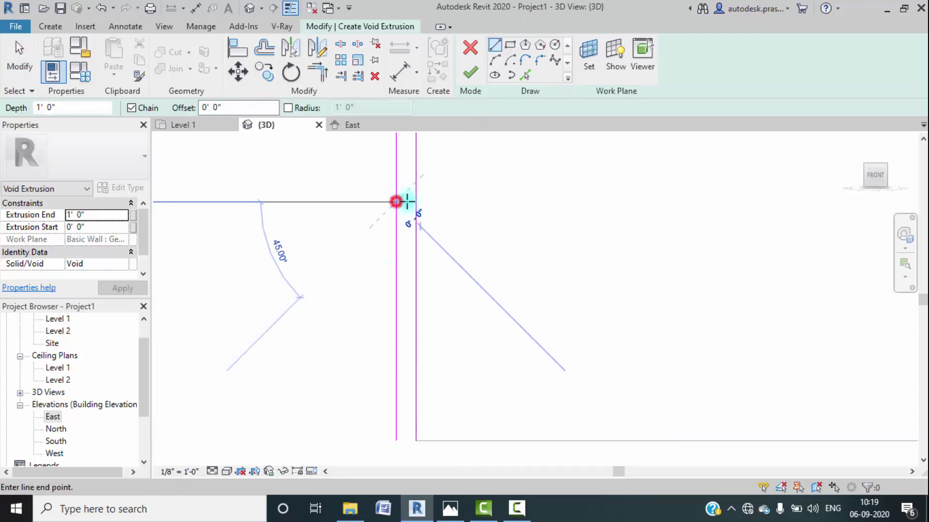
click(415, 202)
key(Escape)
click(313, 71)
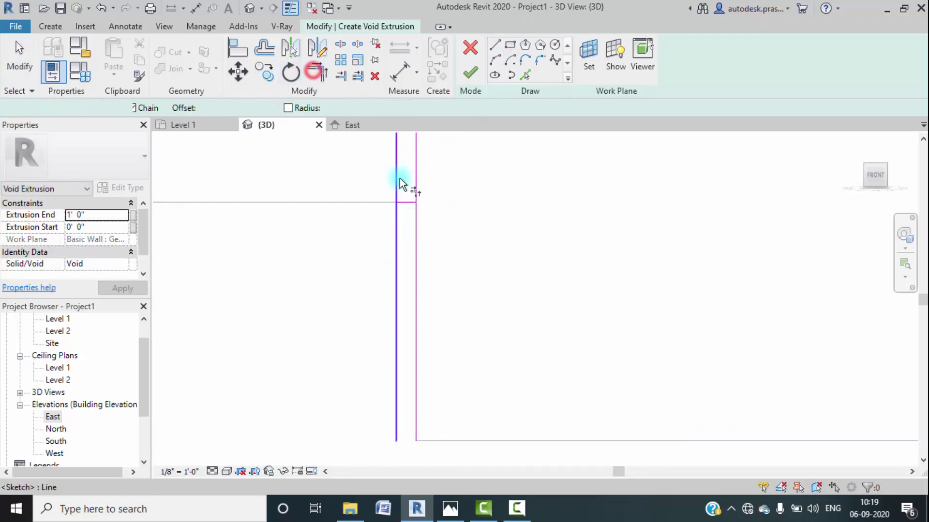
click(402, 199)
click(414, 198)
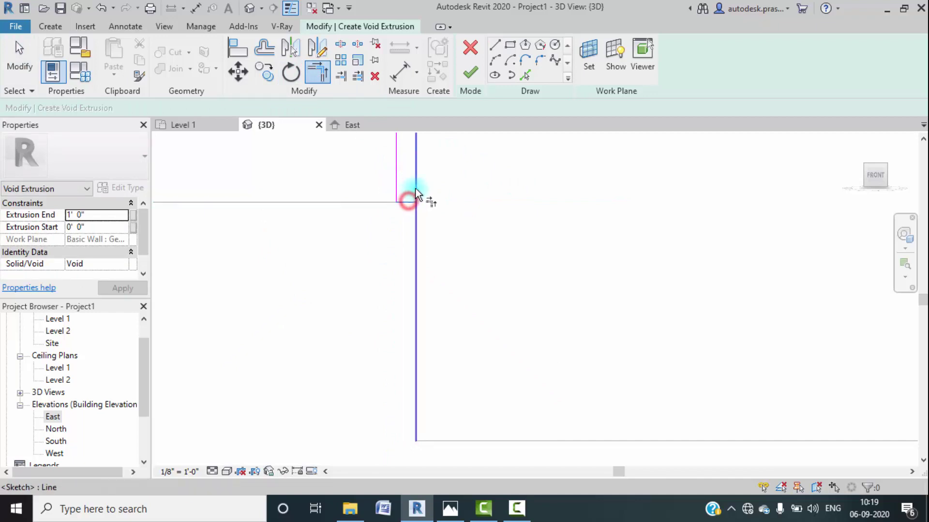
Step: Replace the misplaced short line at the cabinet's upper edge with one joining the upper ends of the left pair
scroll(466, 332, down, 3)
mouse_move(466, 332)
middle_down()
mouse_move(418, 427)
mouse_move(364, 505)
middle_up()
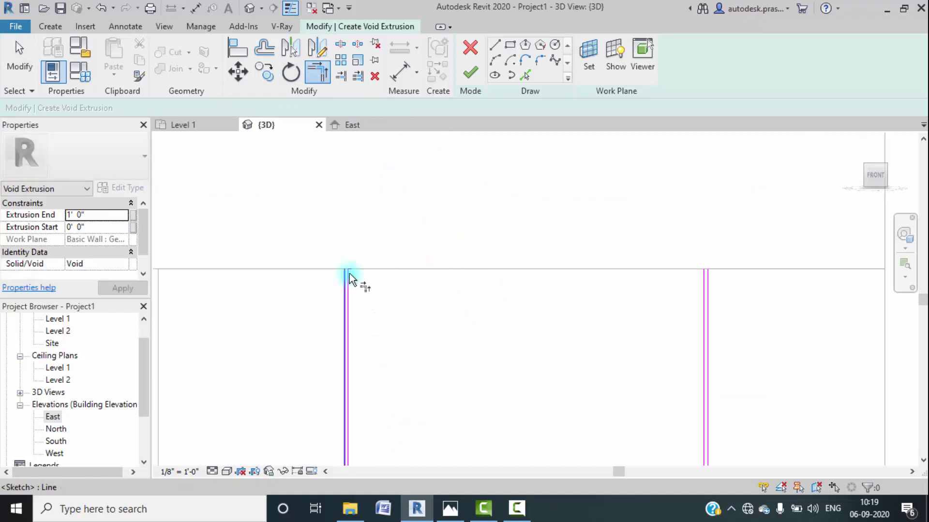
scroll(353, 271, up, 3)
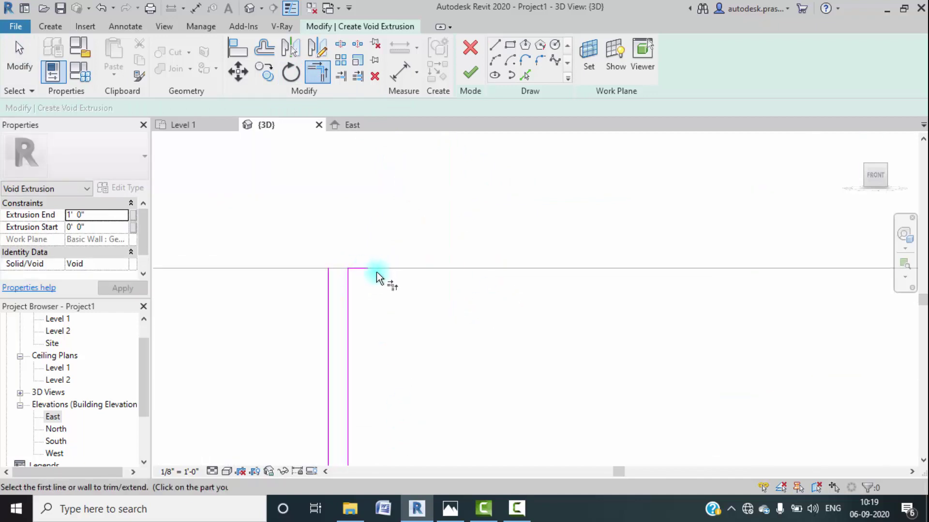
key(Escape)
key(Escape)
click(358, 269)
key(Delete)
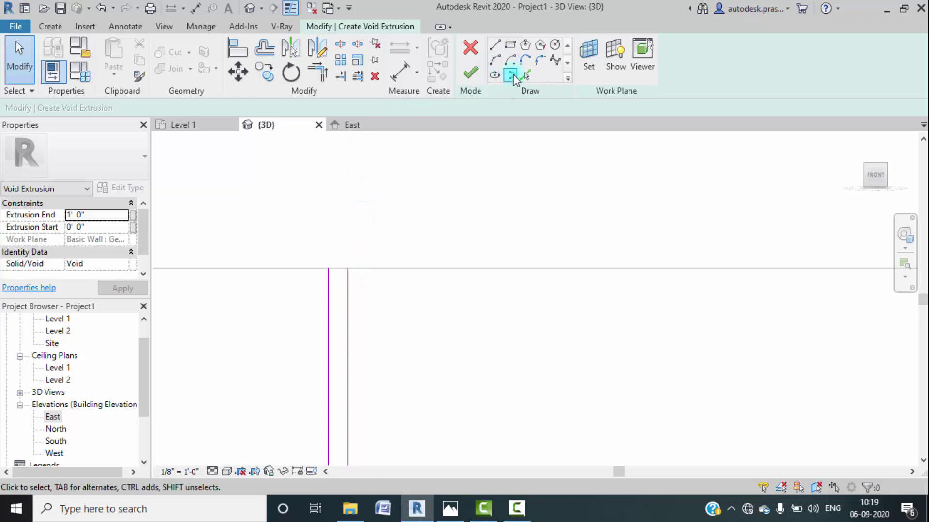
click(495, 47)
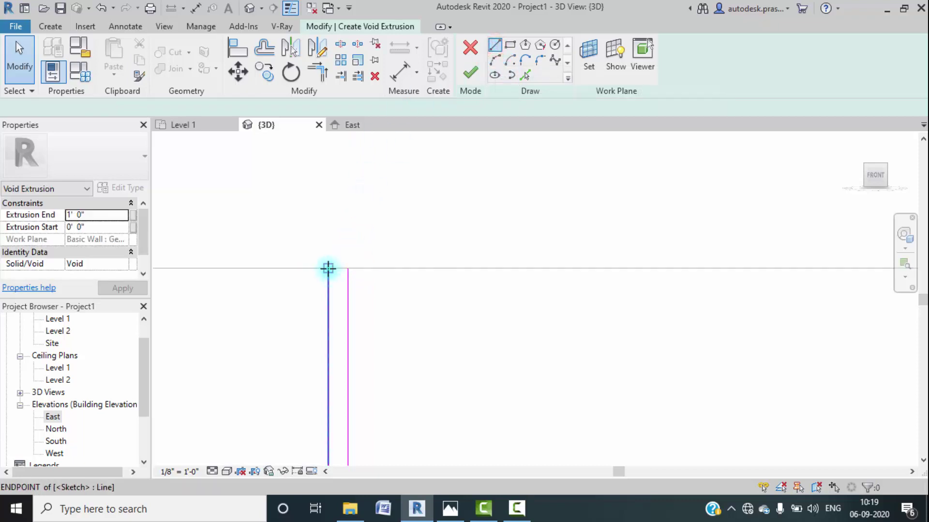
click(329, 268)
click(348, 267)
Step: Close the right pair of vertical lines with short horizontal lines across its upper and lower ends
scroll(394, 311, down, 5)
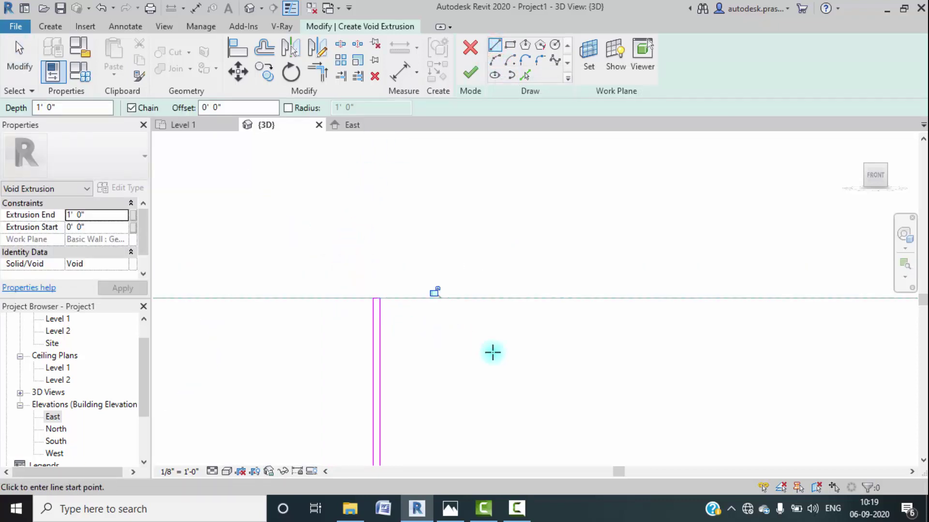
mouse_move(492, 352)
middle_down()
mouse_move(562, 309)
mouse_move(617, 218)
middle_up()
scroll(617, 219, up, 5)
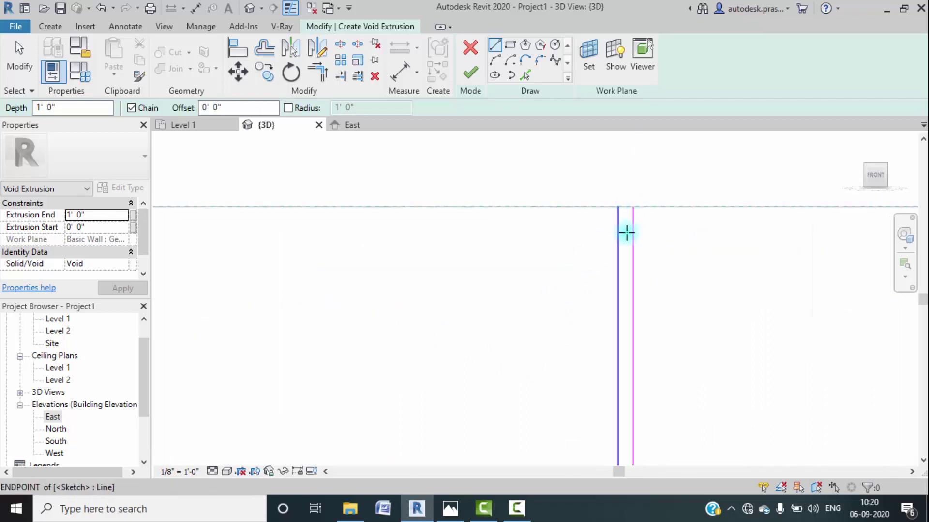
click(615, 198)
click(634, 197)
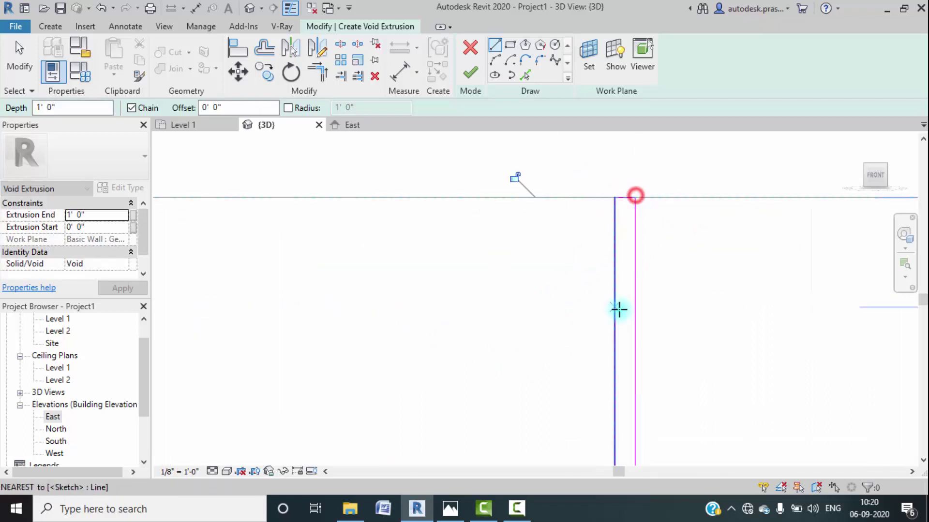
scroll(624, 367, down, 3)
mouse_move(624, 367)
middle_down()
mouse_move(605, 189)
mouse_move(569, 425)
middle_up()
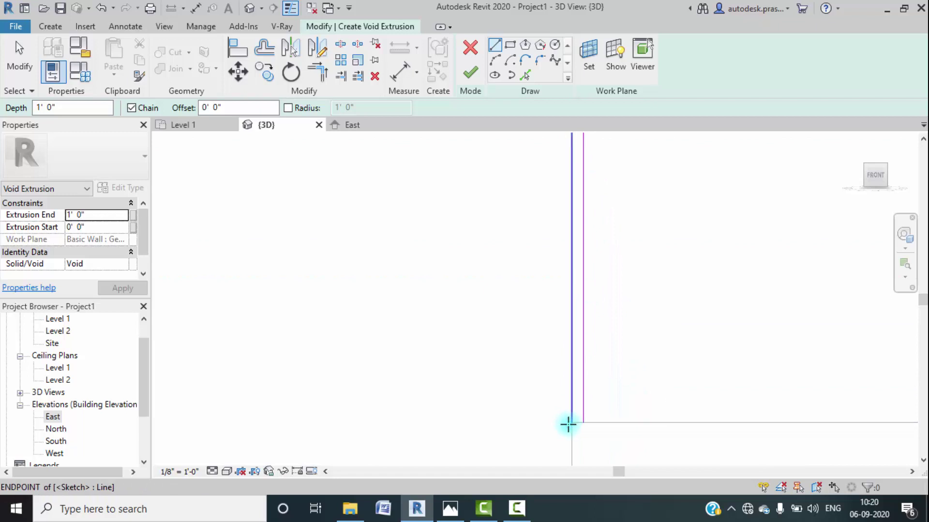
click(571, 423)
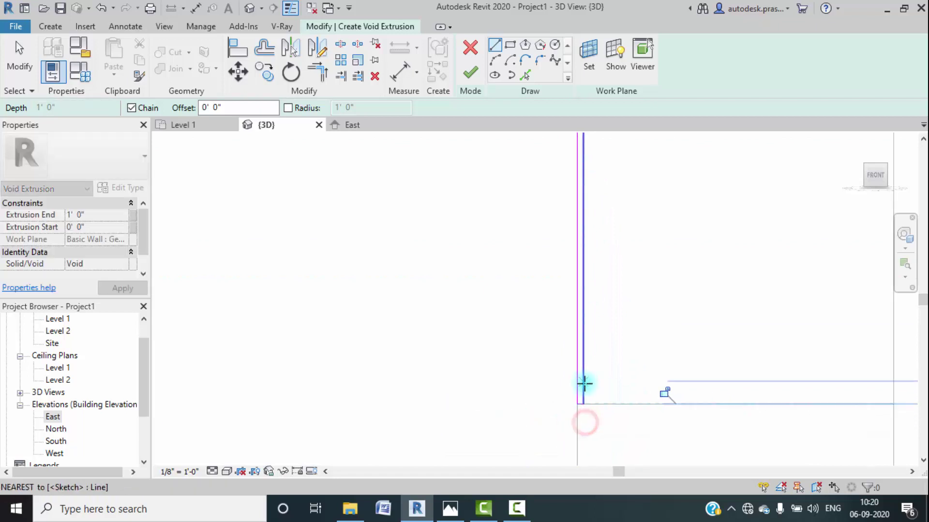
Step: Draw a horizontal line about 6' 1 3/4" long from the left cabinet's outer edge to the right pair, about 1' 1 1/2" above the side cabinets' lower edge
scroll(583, 385, down, 2)
scroll(557, 397, down, 1)
scroll(475, 371, up, 3)
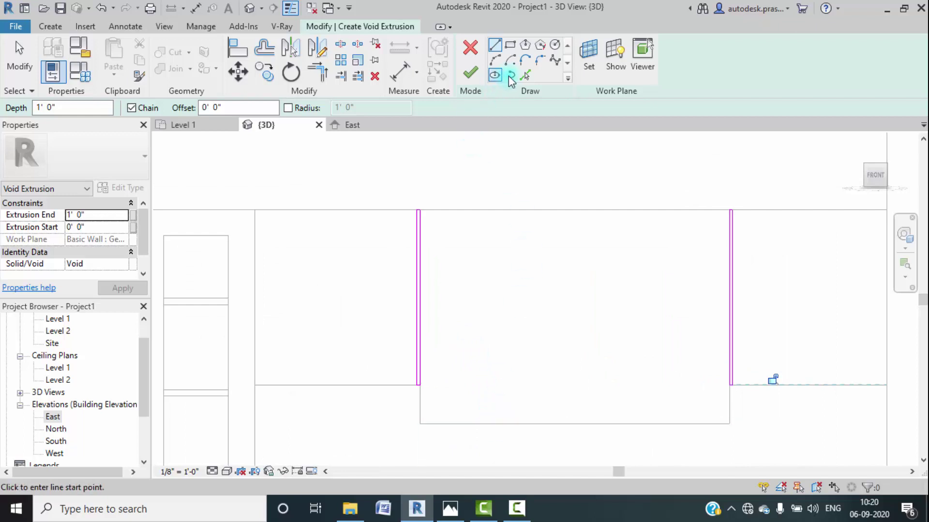
click(522, 76)
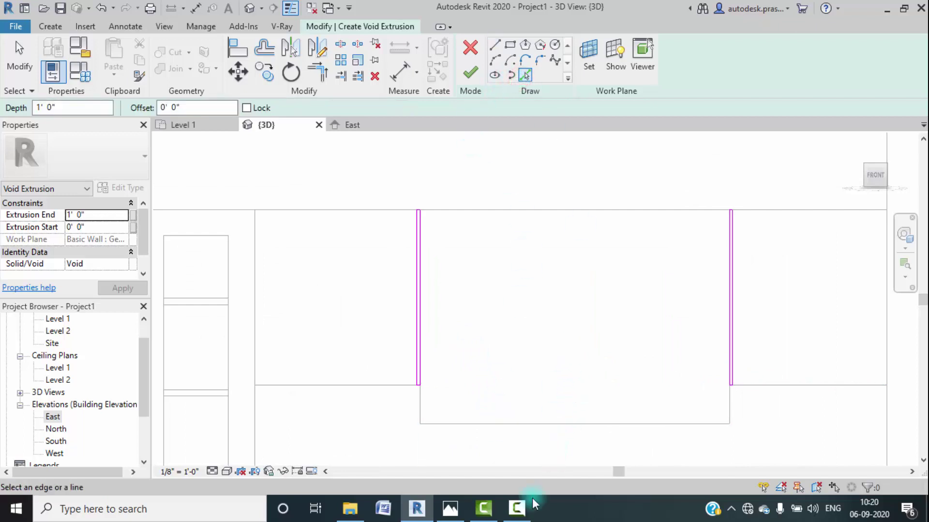
click(494, 46)
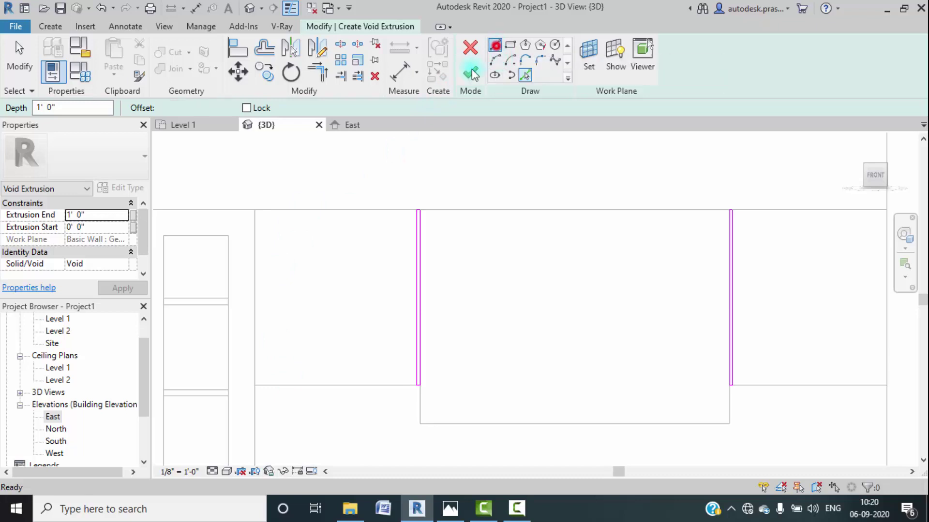
click(255, 299)
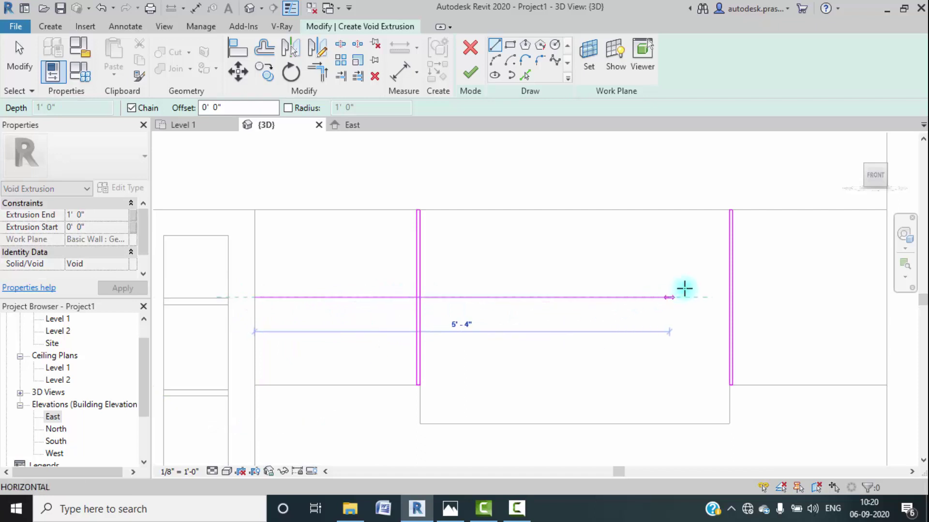
click(732, 293)
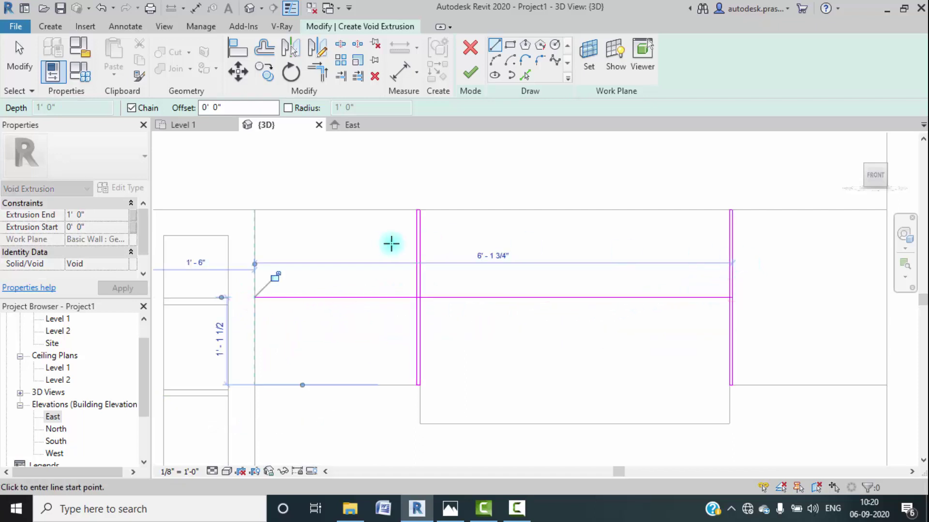
key(Escape)
key(Escape)
Step: Shorten the horizontal line so its left end meets the inner line of the left vertical pair
click(365, 300)
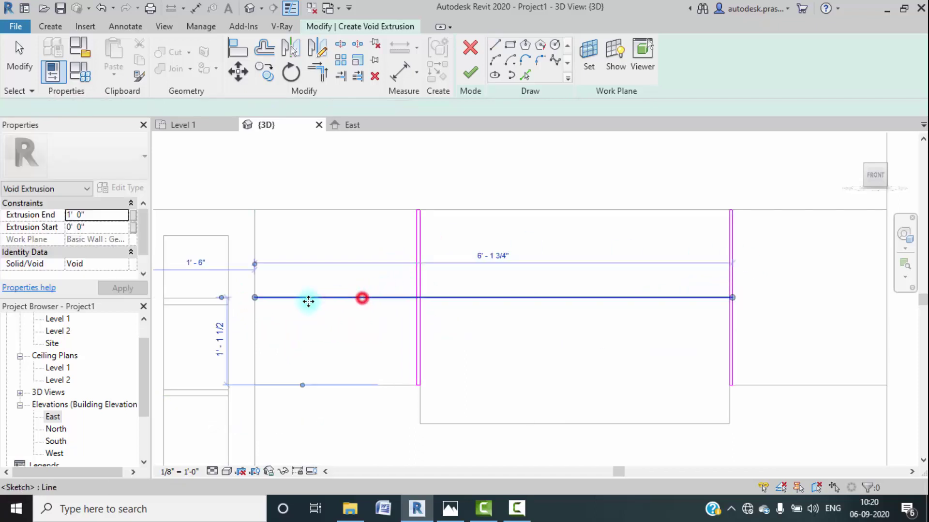
mouse_move(254, 298)
mouse_down()
mouse_move(428, 298)
mouse_move(414, 297)
mouse_up()
scroll(428, 299, up, 3)
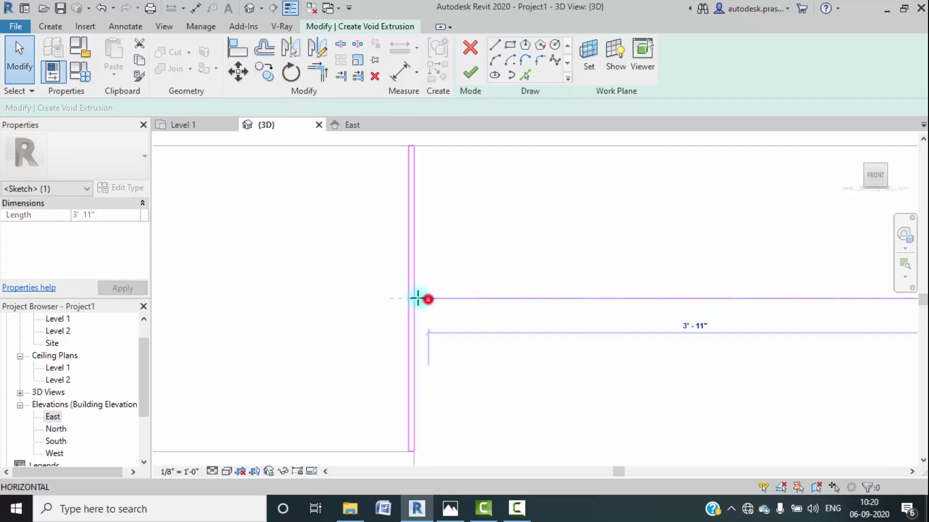
click(495, 334)
Step: Check how the middle wall cabinets are divided in the kitchen reference photo, and return to the void sketch
scroll(537, 329, down, 3)
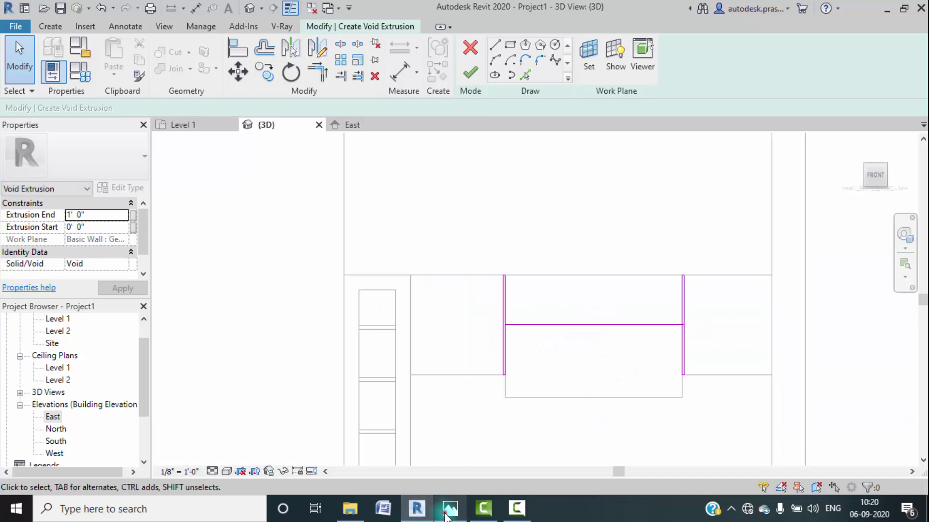
click(445, 514)
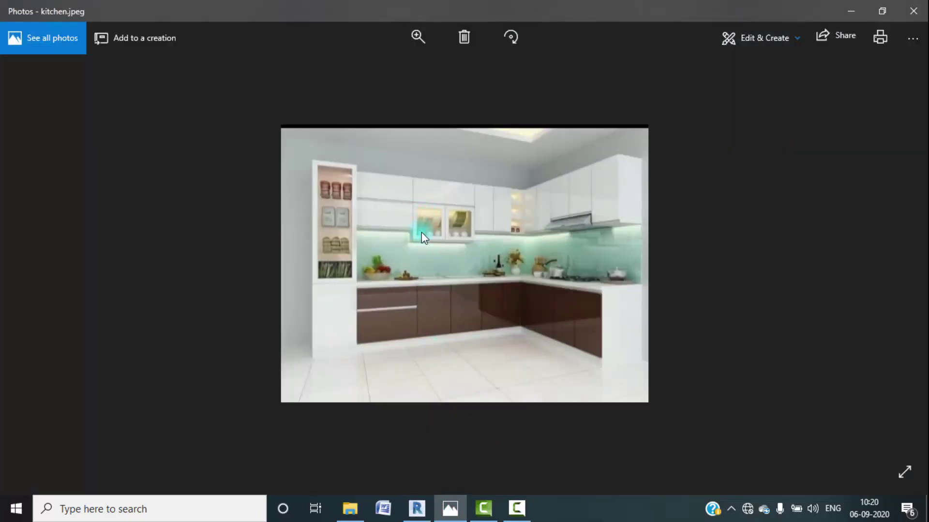
click(854, 9)
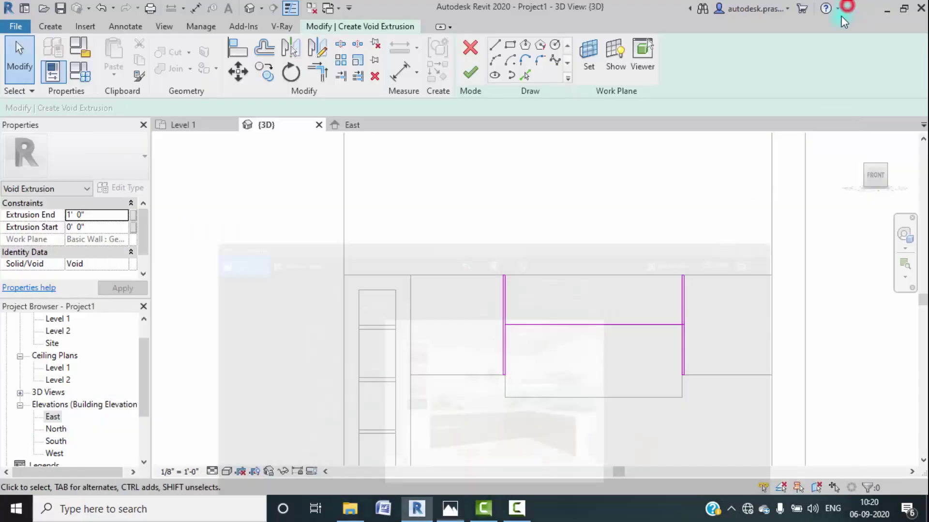
Step: Draw a vertical line about 1' 7 1/2" long from the horizontal line's midpoint to the middle cabinet's lower edge
click(495, 45)
click(594, 326)
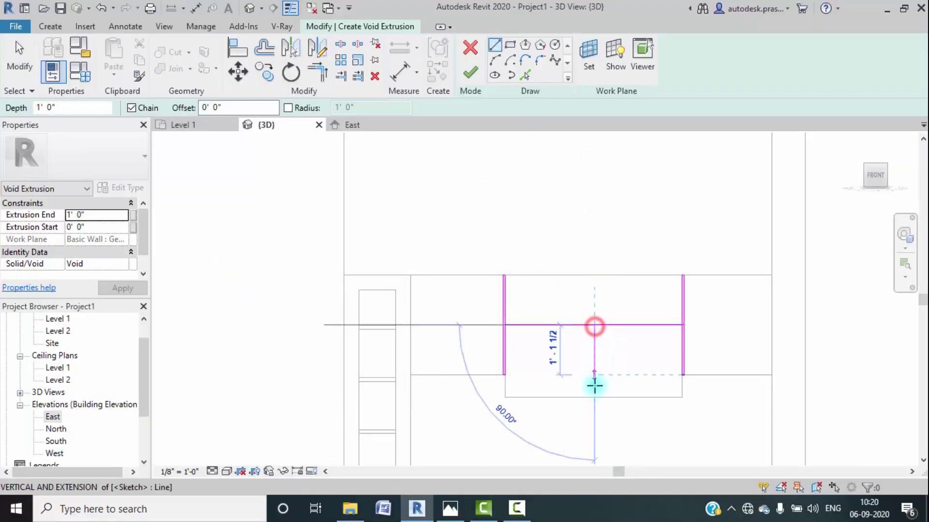
click(594, 397)
scroll(601, 384, up, 5)
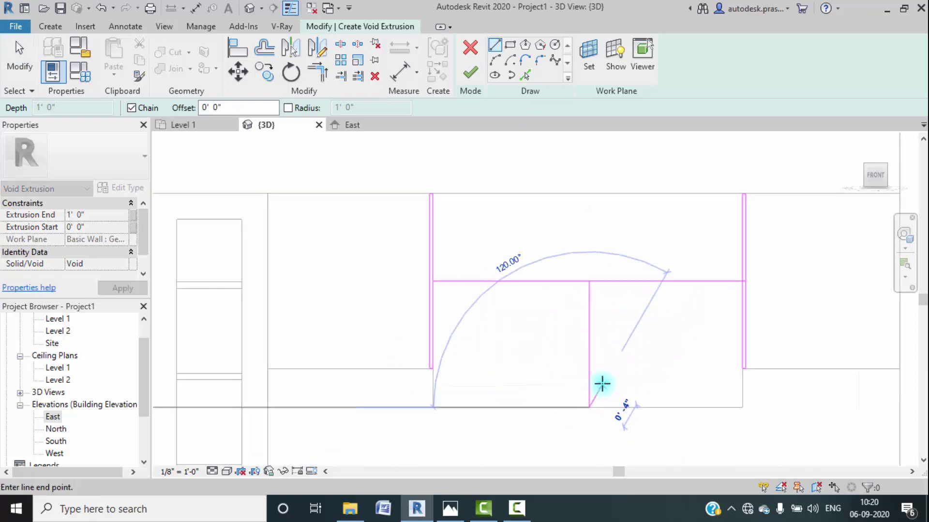
Step: Offset the central vertical line by 1/4" to both sides with Pick Lines
click(522, 75)
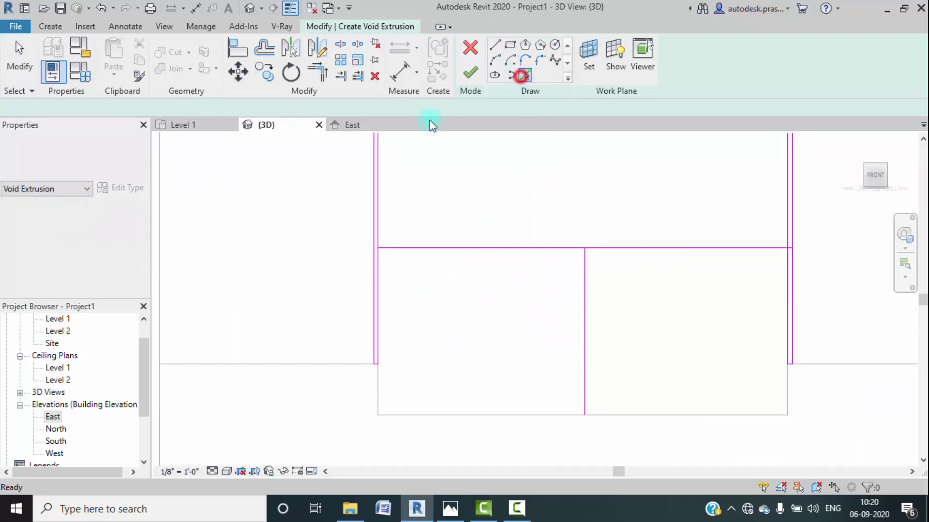
click(196, 109)
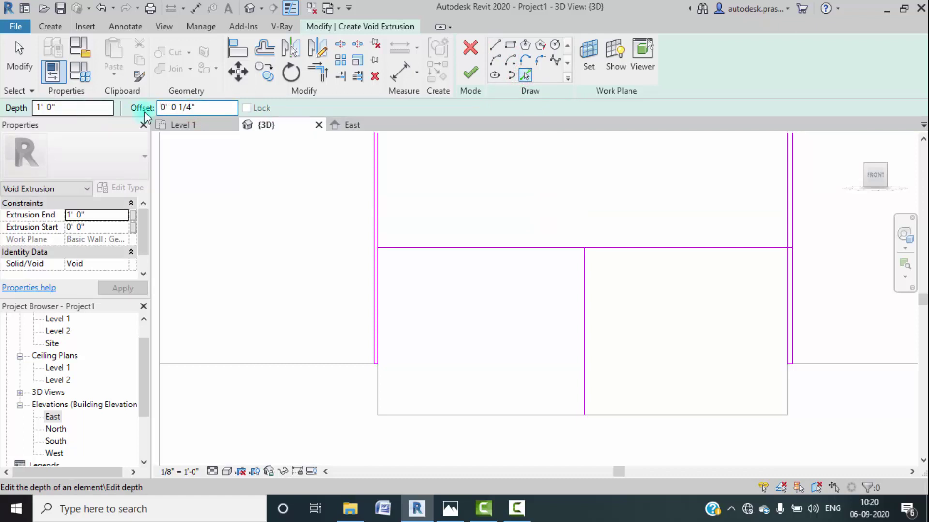
scroll(588, 362, up, 3)
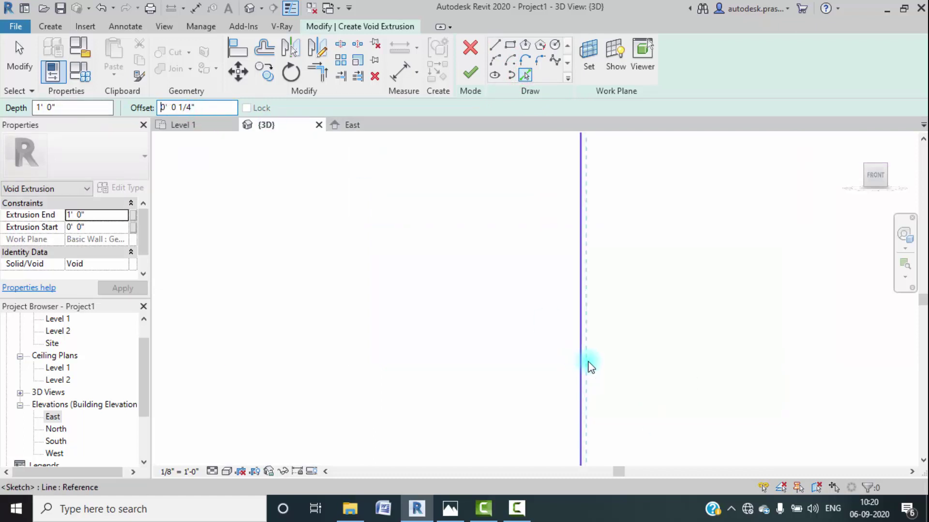
click(583, 364)
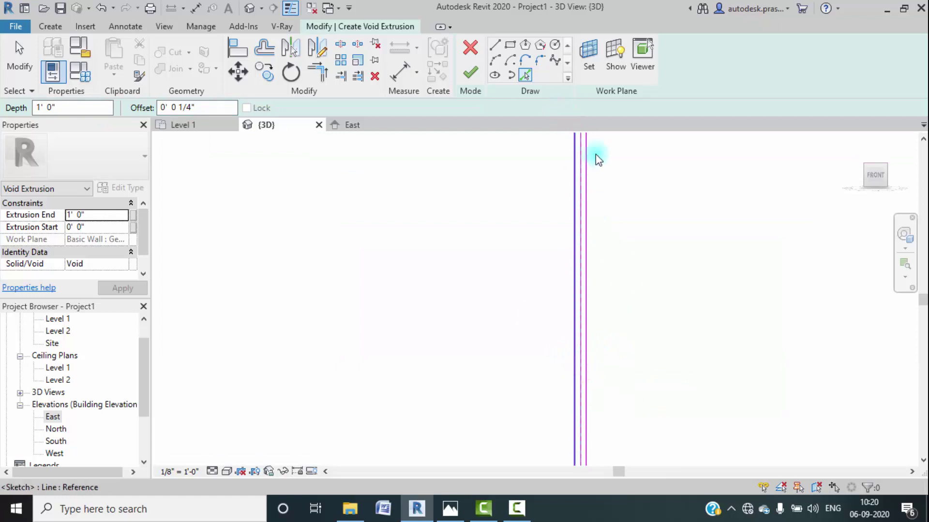
key(Escape)
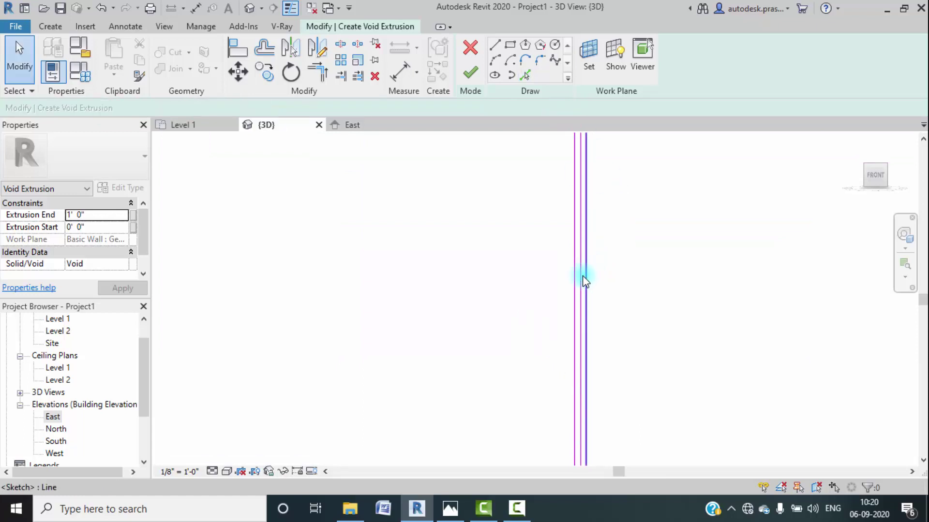
Step: Delete the original central line between the two offset vertical lines
click(582, 275)
click(645, 296)
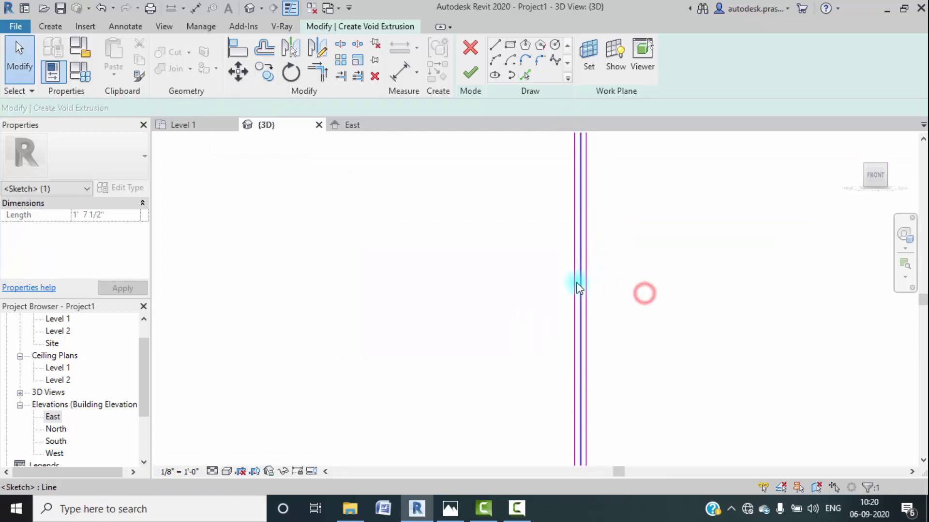
scroll(585, 283, up, 1)
click(587, 284)
key(Escape)
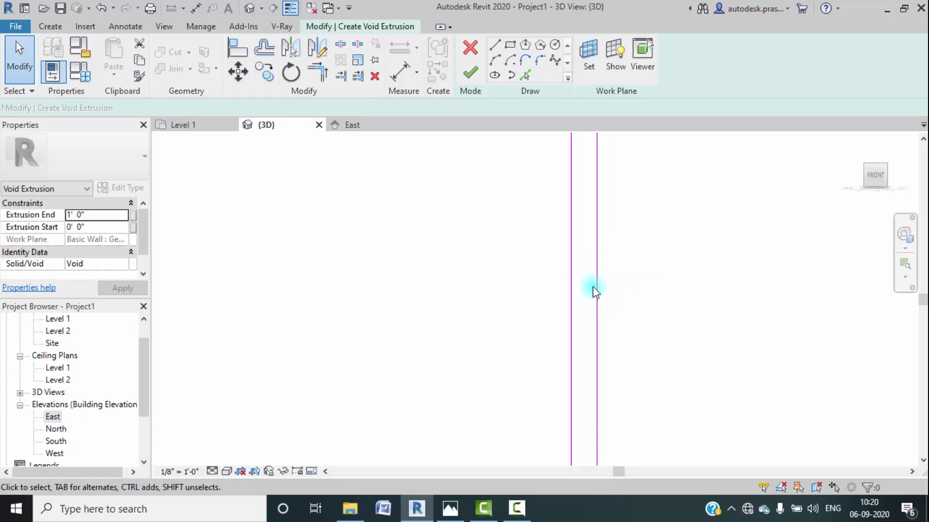
scroll(600, 314, down, 5)
scroll(559, 251, up, 2)
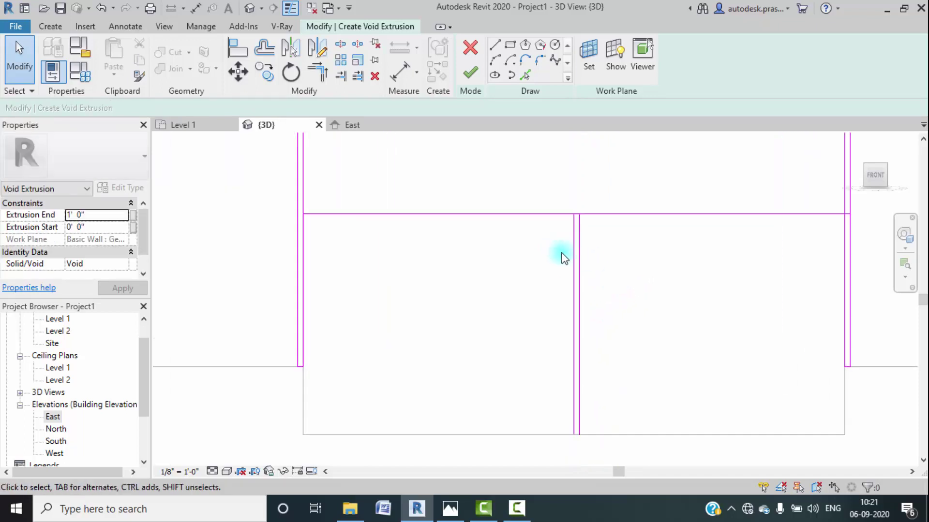
middle_drag(500, 290, 514, 279)
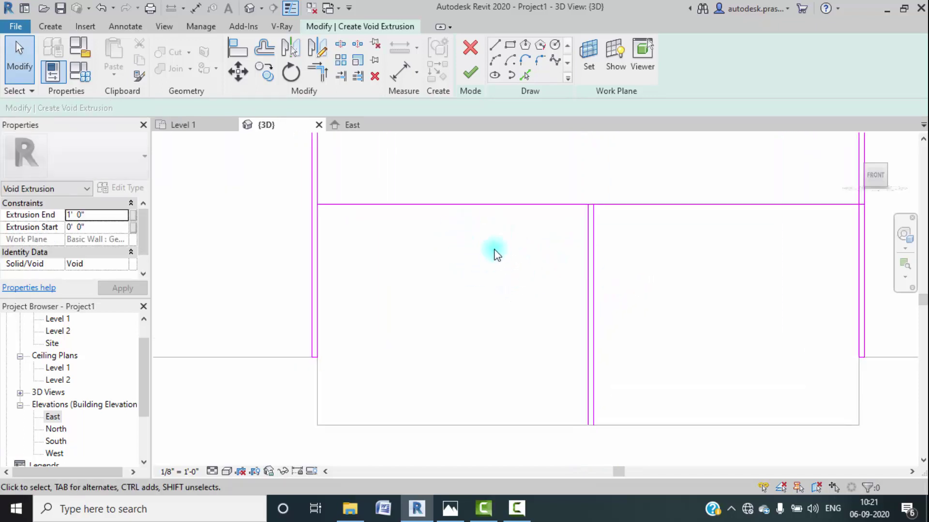
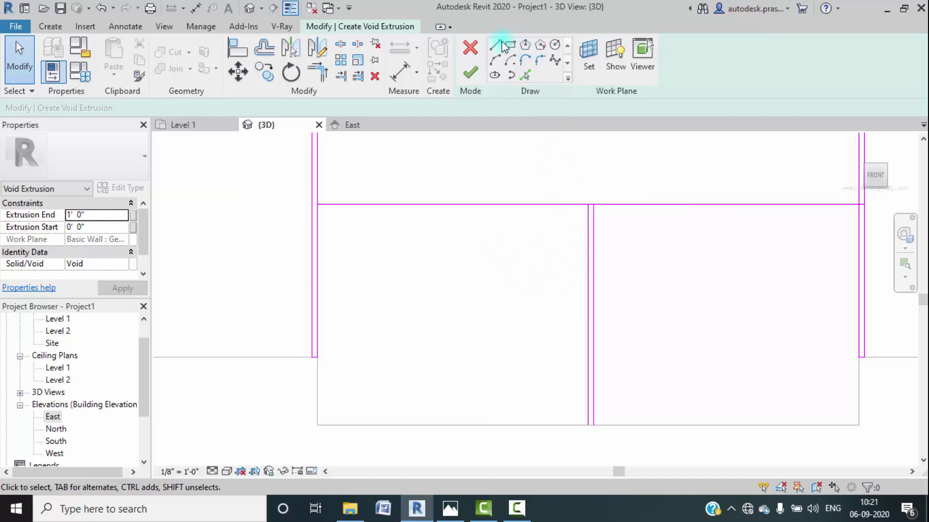
Step: Trim the horizontal line to the central vertical pair so it only caps the pair's upper end
click(318, 73)
scroll(600, 201, up, 5)
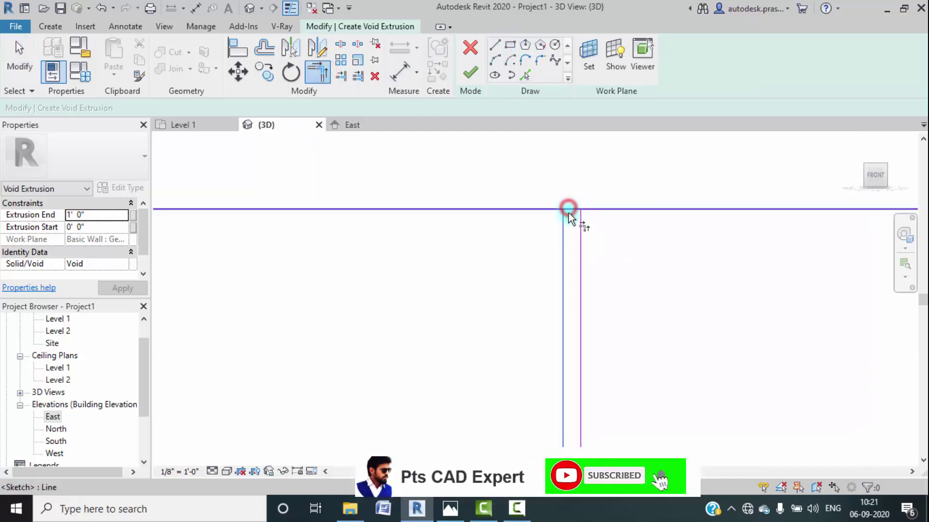
click(574, 211)
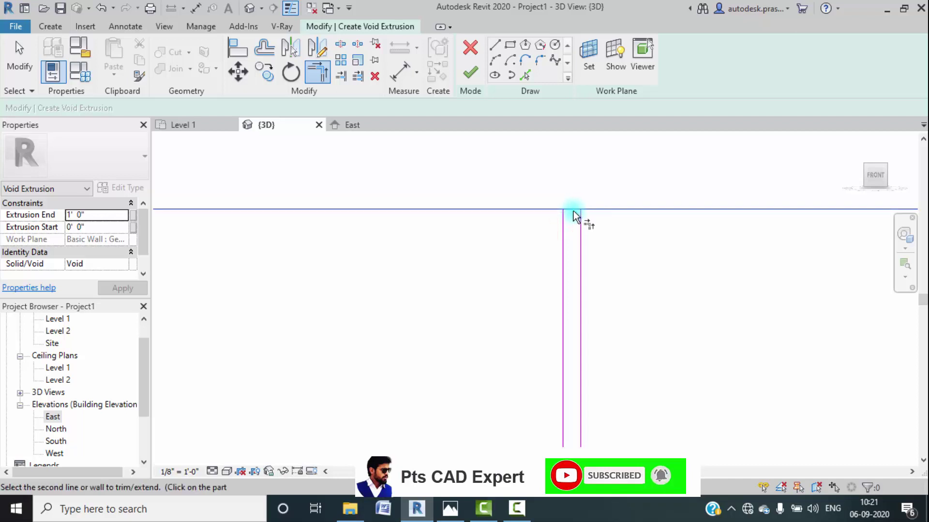
click(563, 222)
click(579, 223)
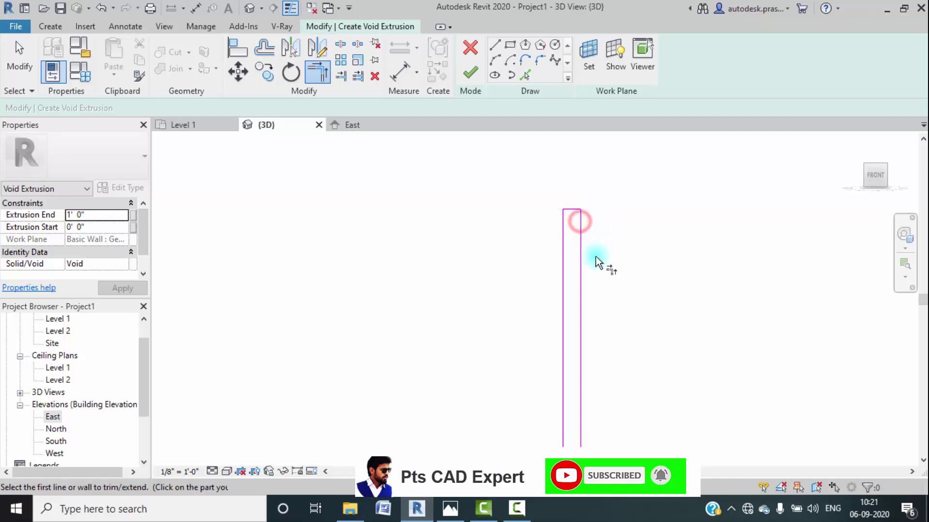
scroll(597, 281, down, 5)
Step: Close the lower end of the central vertical pair with a short horizontal line
click(493, 45)
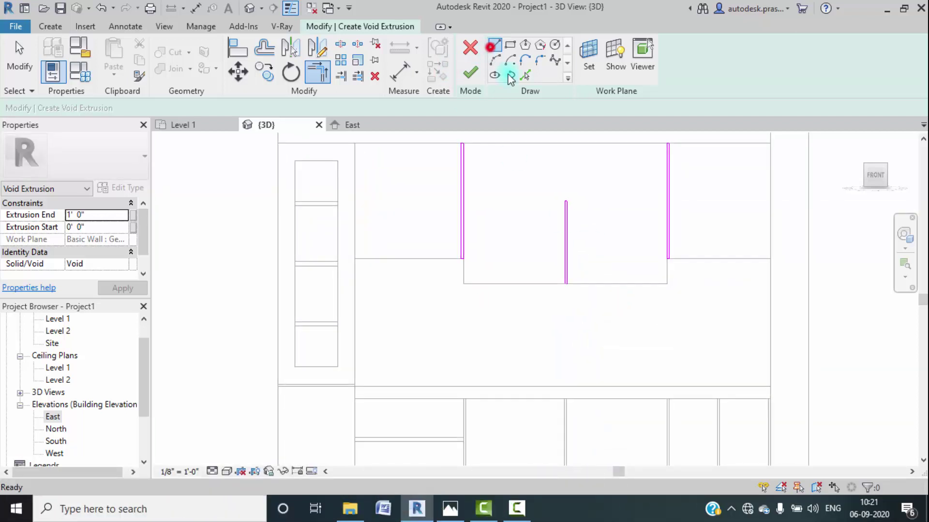
scroll(566, 284, up, 5)
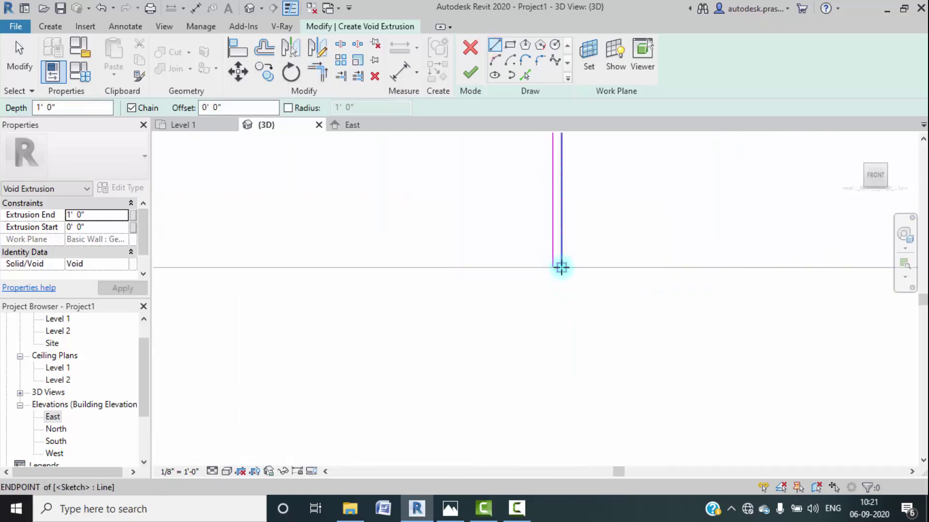
click(561, 268)
click(553, 268)
scroll(549, 289, down, 1)
scroll(566, 359, down, 3)
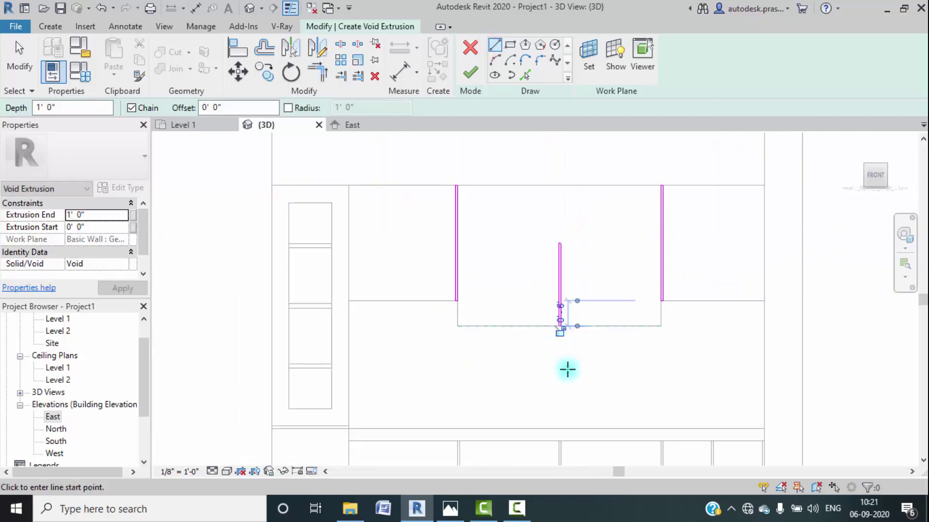
key(Escape)
key(Escape)
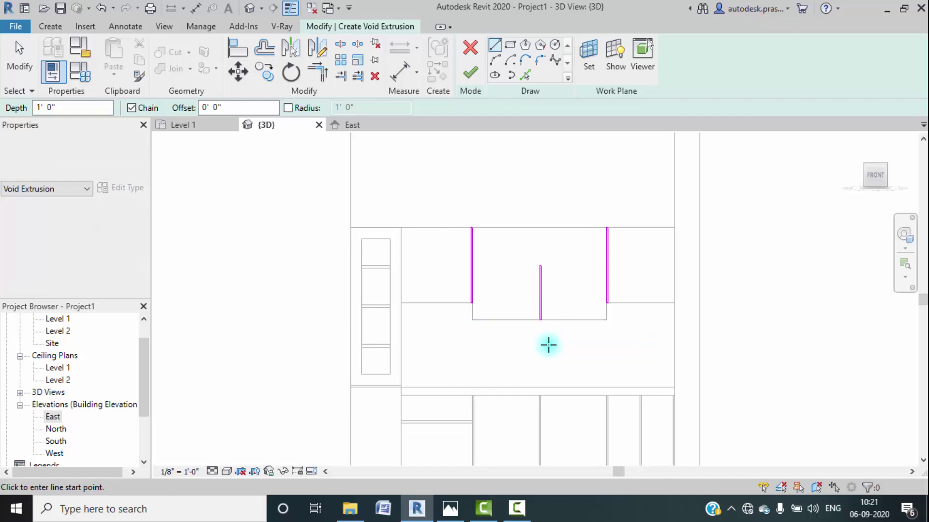
Step: Undo the closing line and the trims of the horizontal line at the central vertical pair
scroll(547, 304, up, 4)
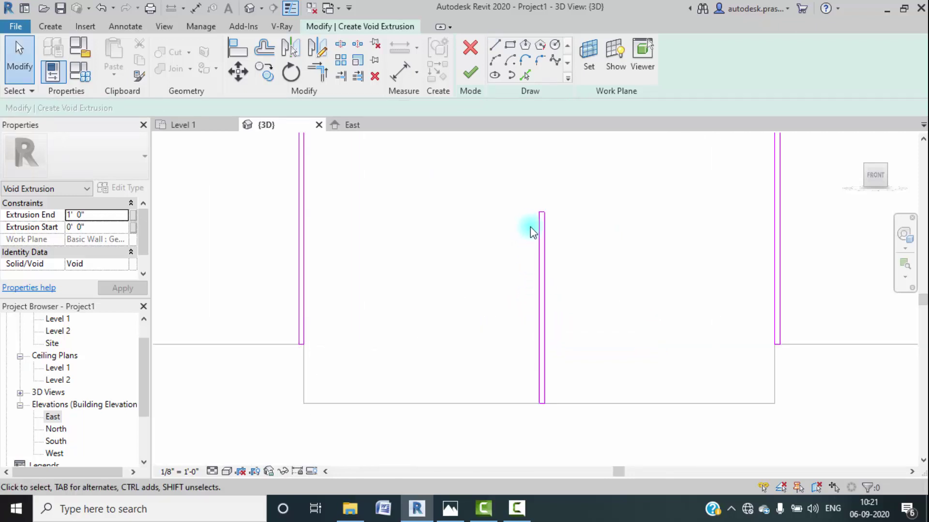
scroll(531, 228, up, 5)
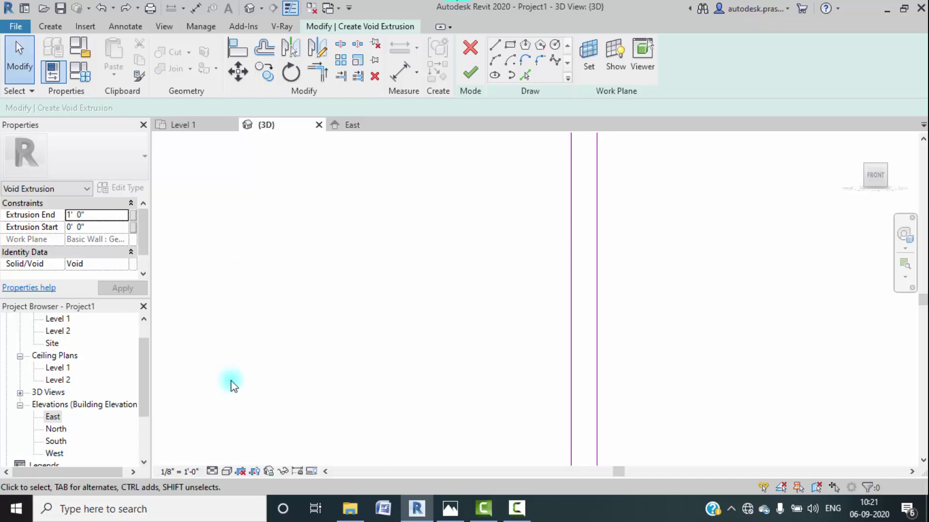
scroll(518, 277, down, 8)
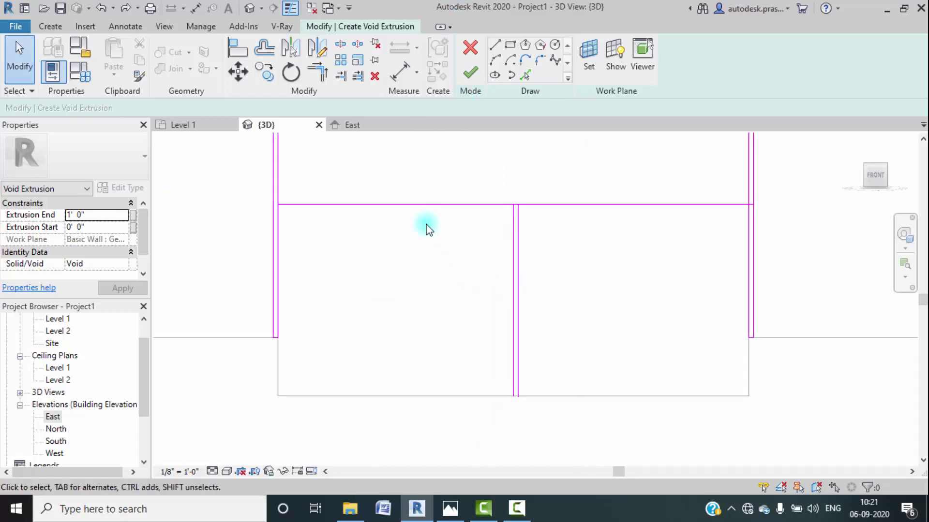
Step: Check the two glass doors of the middle wall cabinet in the kitchen reference photo, and return to the void sketch
click(526, 75)
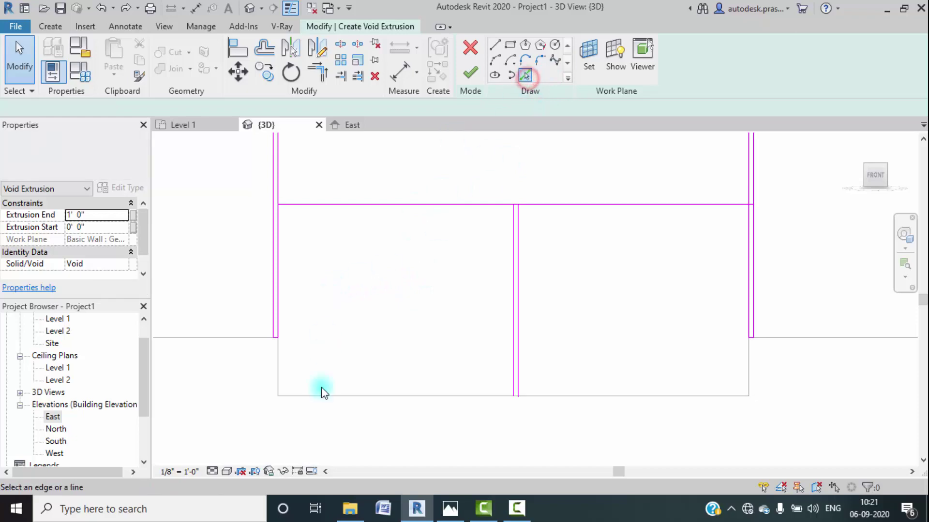
click(449, 508)
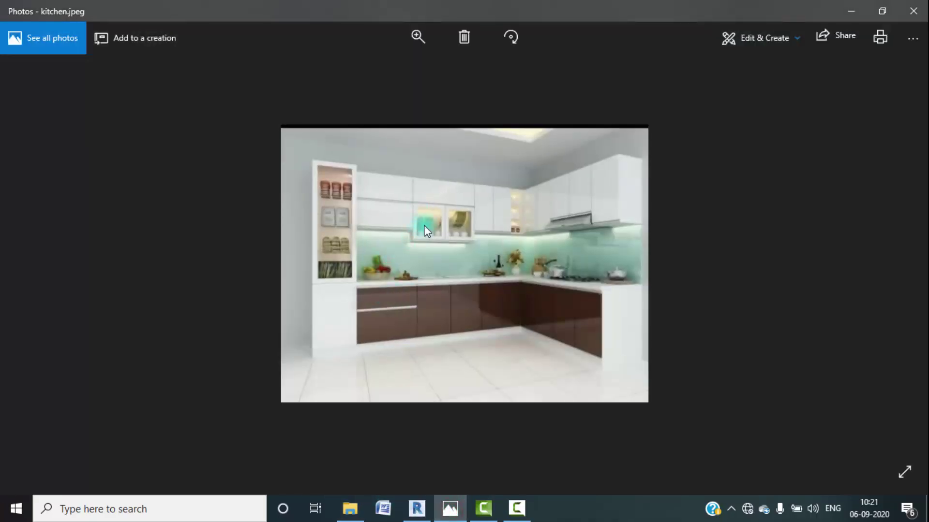
click(862, 7)
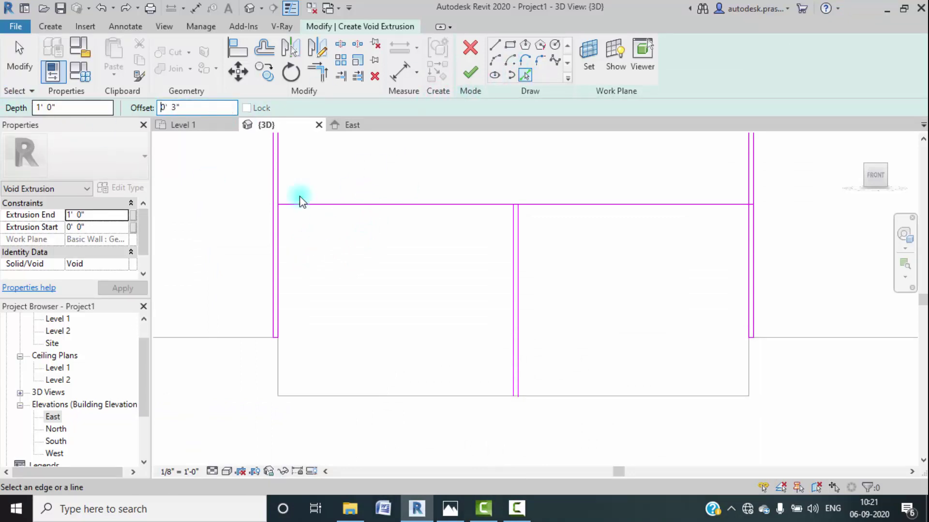
Step: Offset lines 3" inward from the horizontal line, the side grooves, the central pair and the cabinet's lower edge for the door frames
click(366, 206)
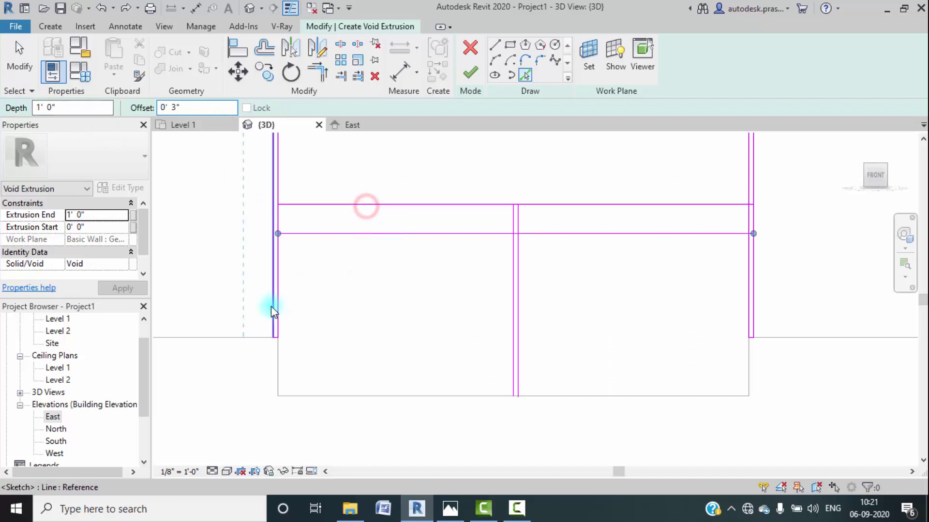
click(280, 310)
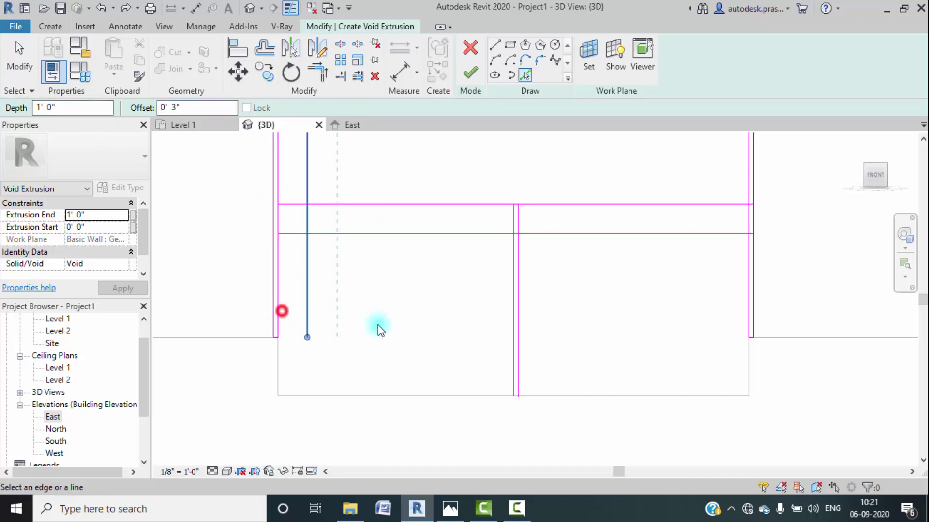
click(512, 359)
click(436, 394)
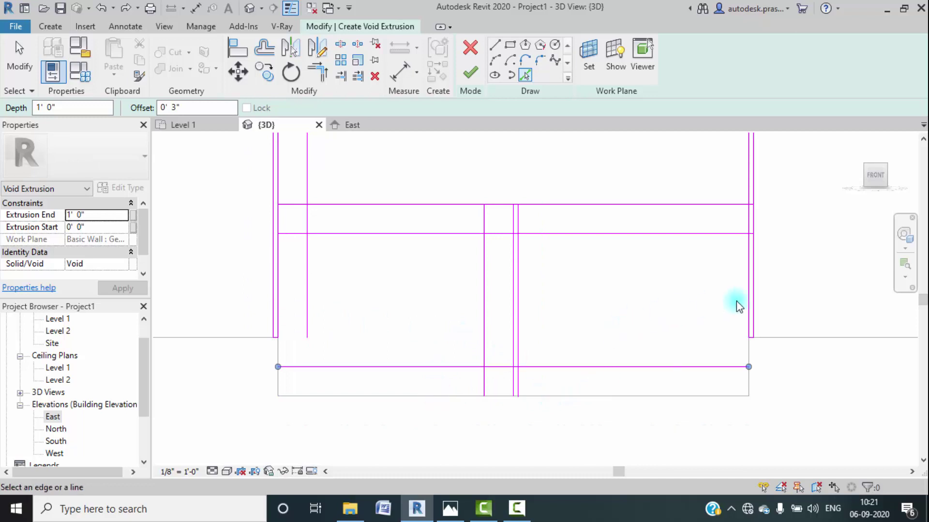
click(744, 313)
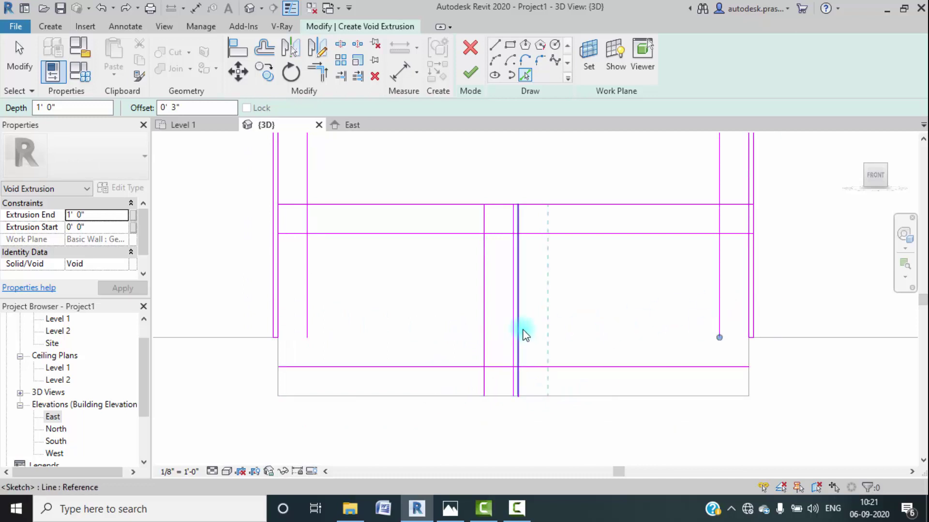
Step: Trim the offset lines into the upper and lower outer corners of the left door's inner rectangle
click(314, 73)
click(306, 241)
click(324, 230)
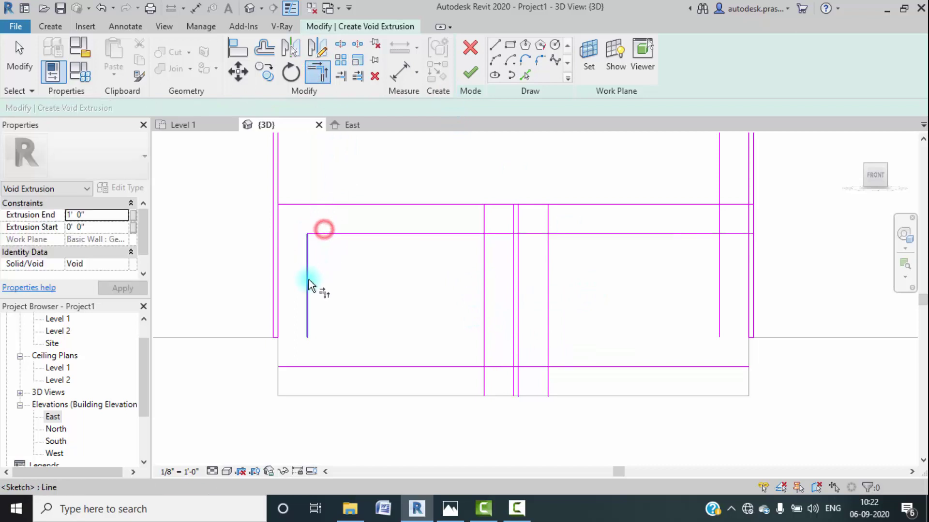
click(328, 367)
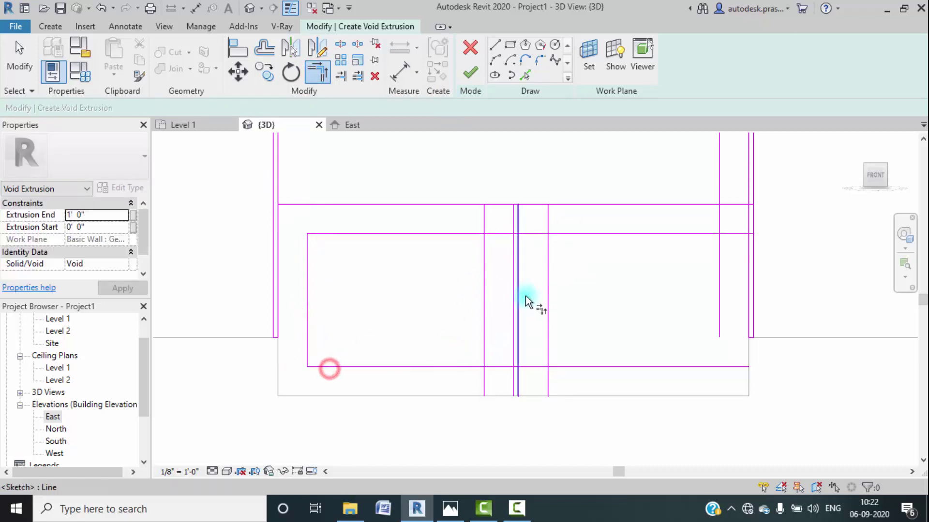
Step: Split the upper offset line between the two doors and trim its halves into the upper inner corners of both door rectangles
click(471, 234)
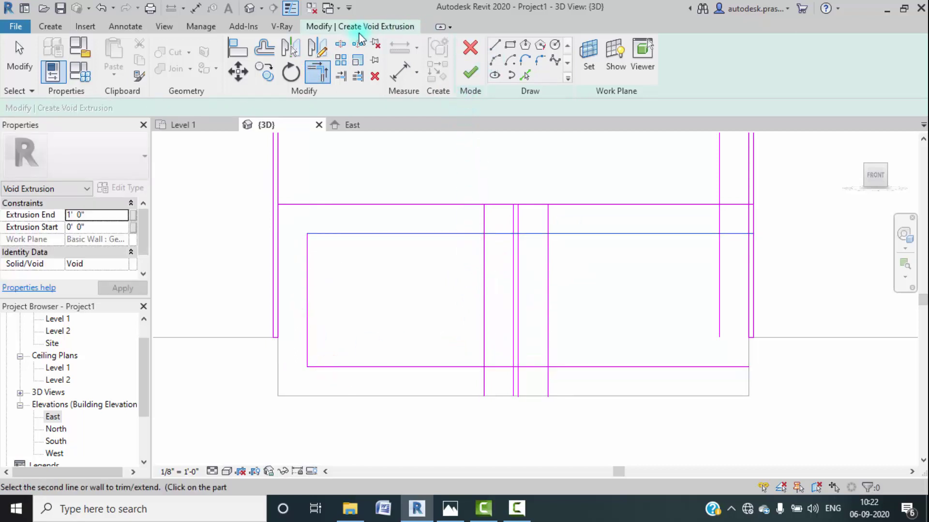
click(341, 45)
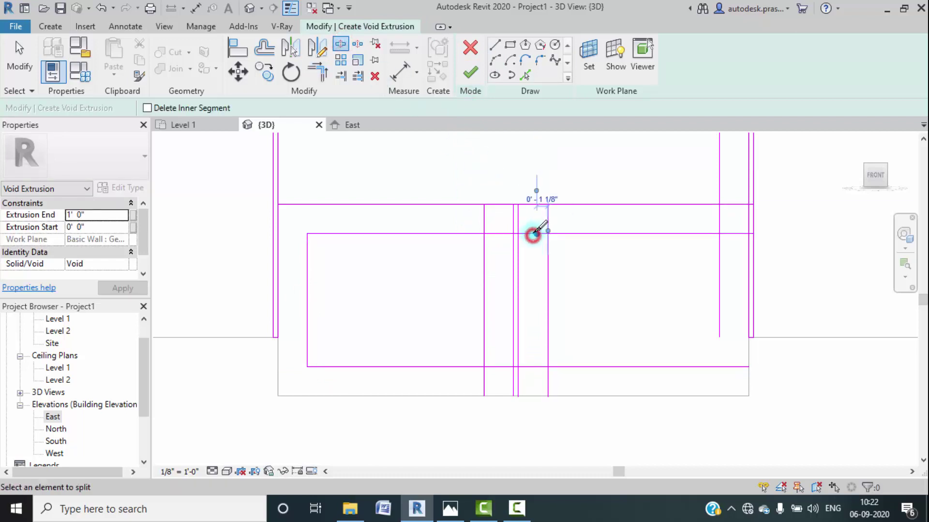
click(318, 73)
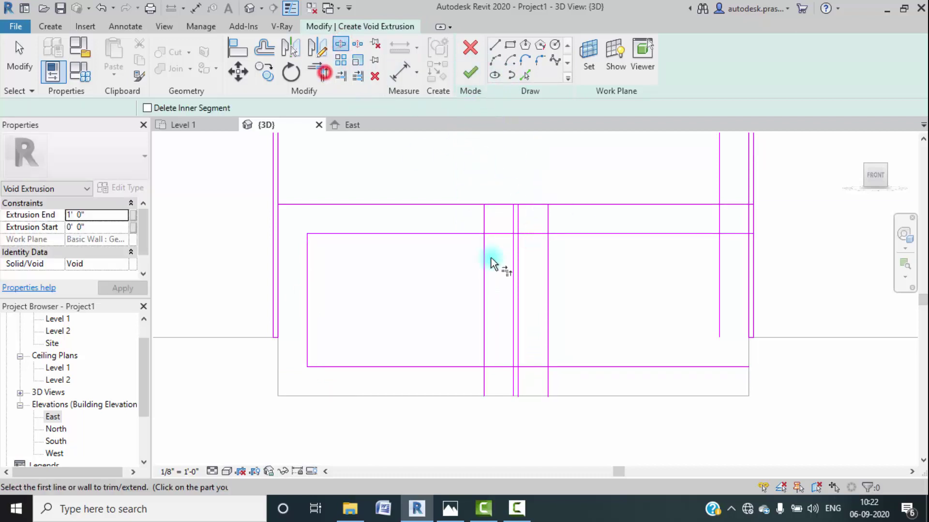
click(462, 233)
click(483, 264)
click(574, 233)
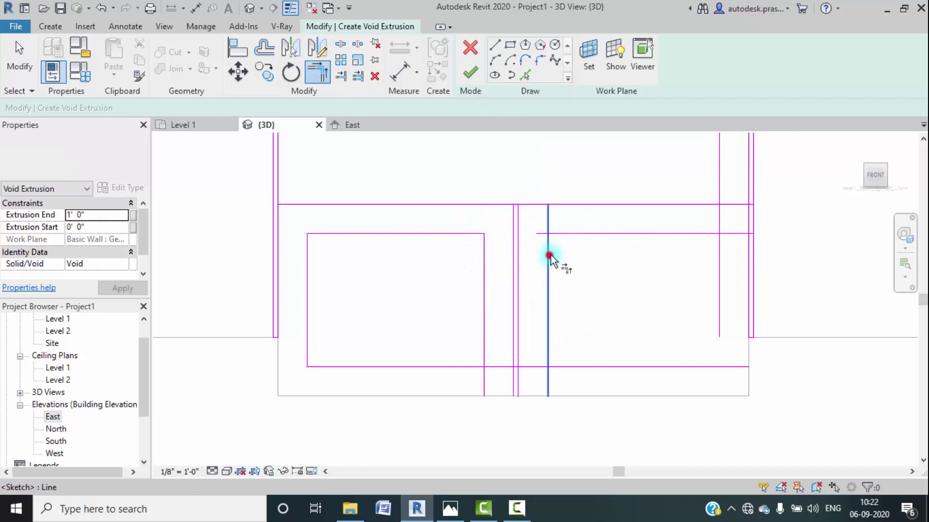
click(549, 256)
Step: Trim the offset lines into the upper and lower outer corners of the right door's inner rectangle
click(679, 234)
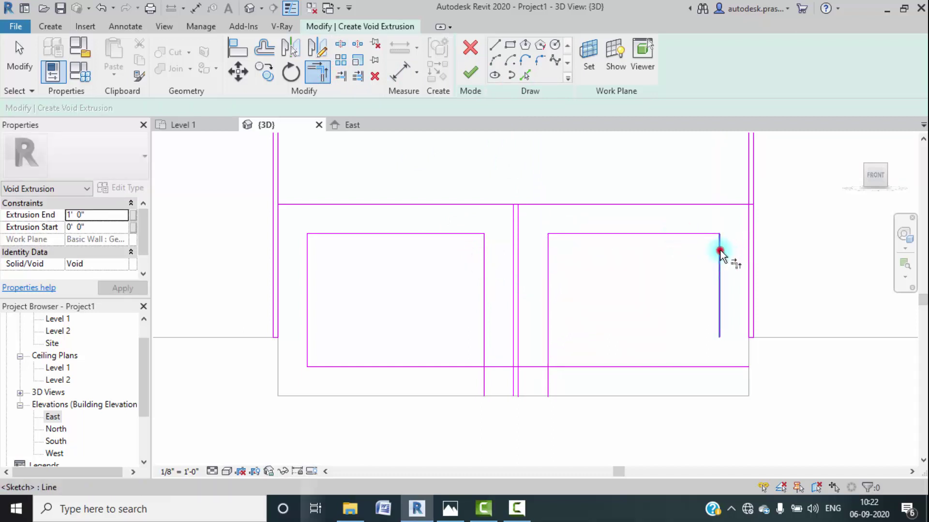
click(719, 248)
click(702, 367)
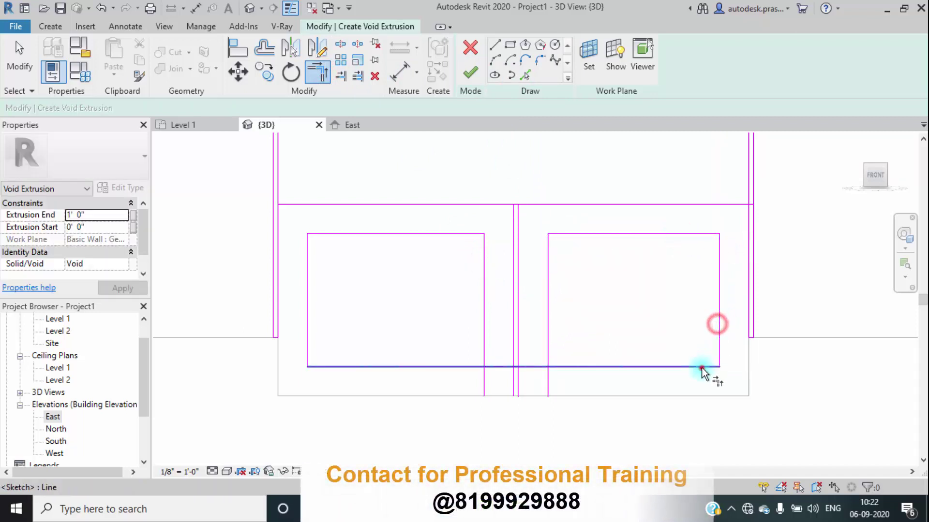
Step: Split the lower offset line between the two doors and trim its halves into the lower inner corners of both door rectangles
click(549, 346)
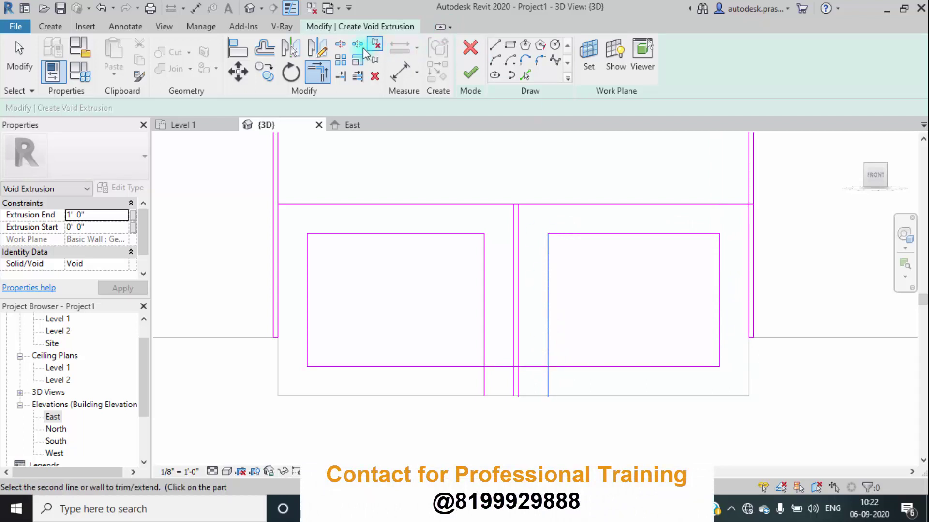
click(340, 44)
click(531, 367)
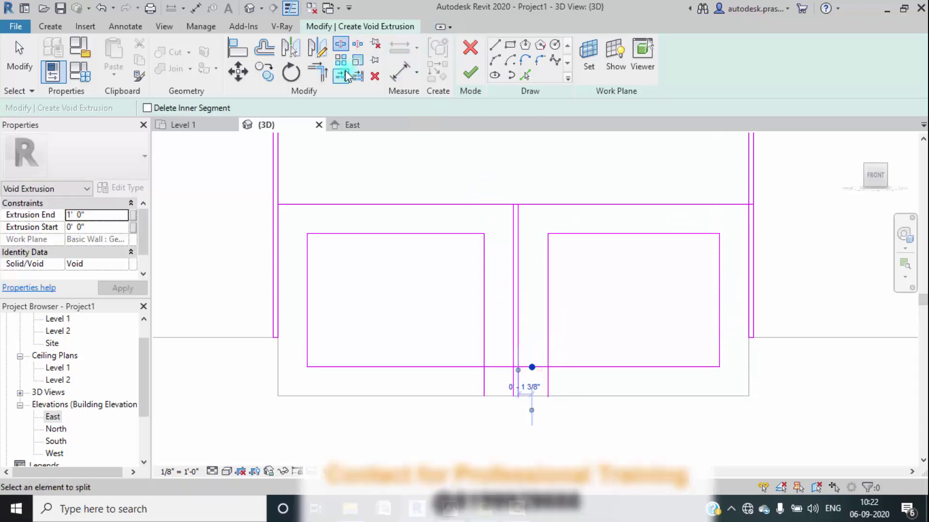
click(318, 73)
click(551, 346)
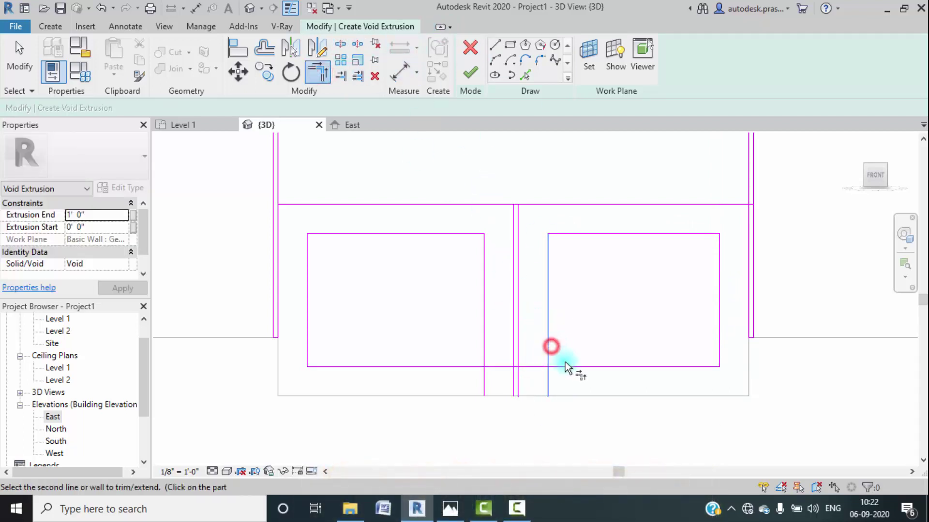
click(564, 366)
click(485, 348)
click(463, 368)
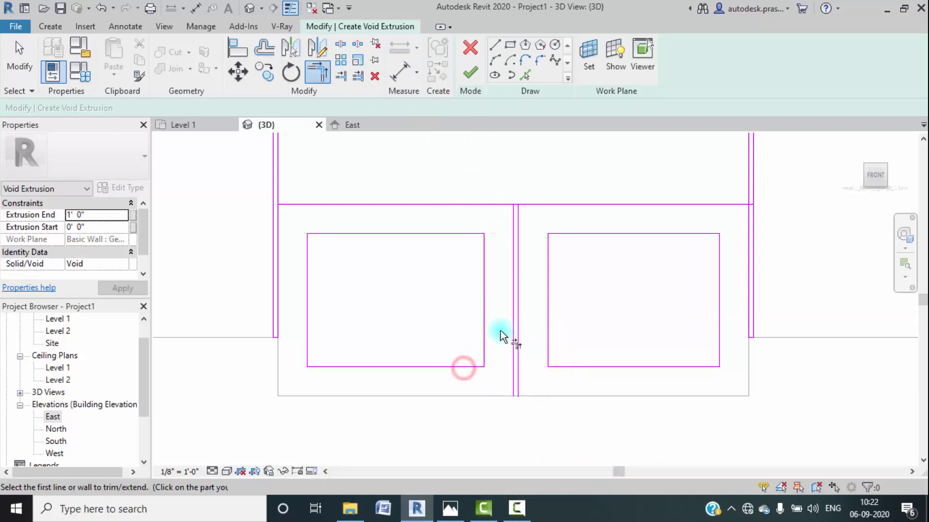
Step: Trim the horizontal line above the doors to the central vertical pair so it only caps the groove's upper end
scroll(500, 330, down, 2)
scroll(507, 242, up, 1)
scroll(507, 242, up, 3)
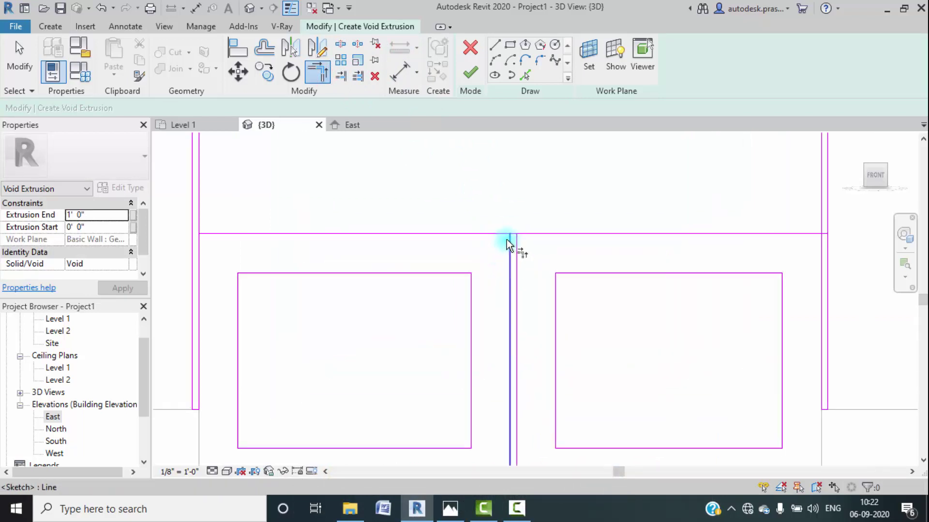
click(512, 234)
click(513, 236)
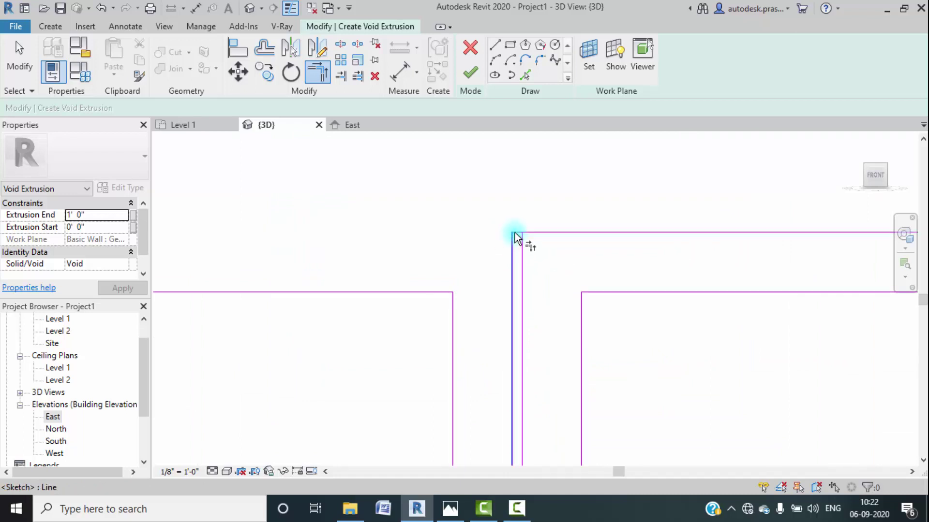
click(514, 234)
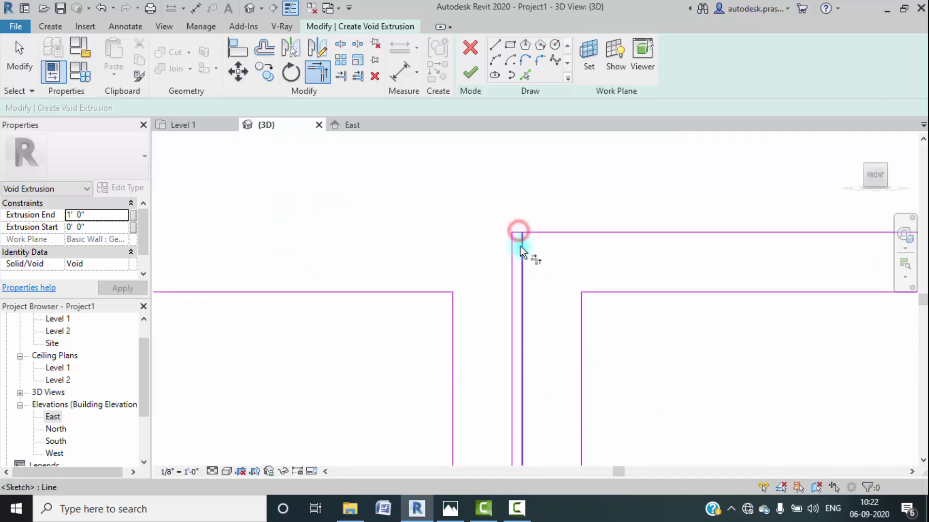
click(518, 231)
click(556, 251)
scroll(530, 225, up, 7)
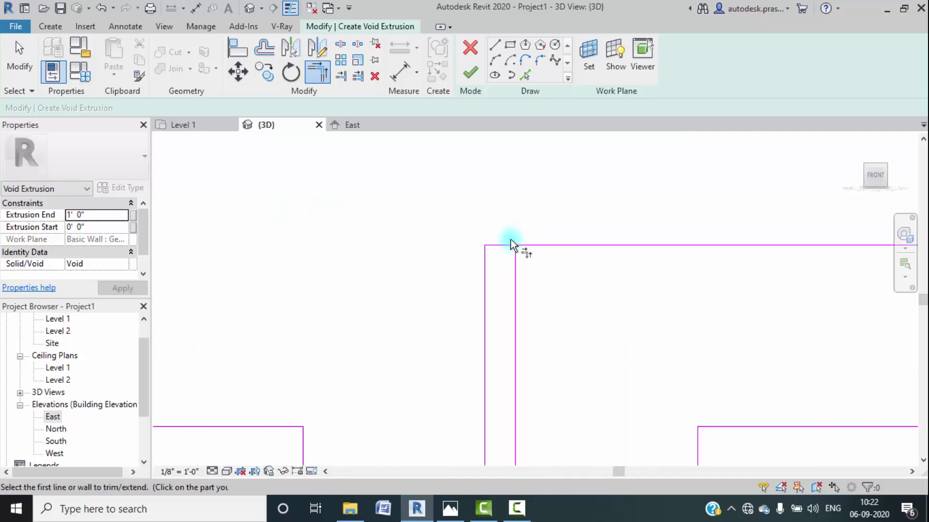
click(501, 244)
click(513, 263)
Step: Close the central groove's lower end with a line along the cabinet's lower edge and finish the void sketch
scroll(555, 312, down, 6)
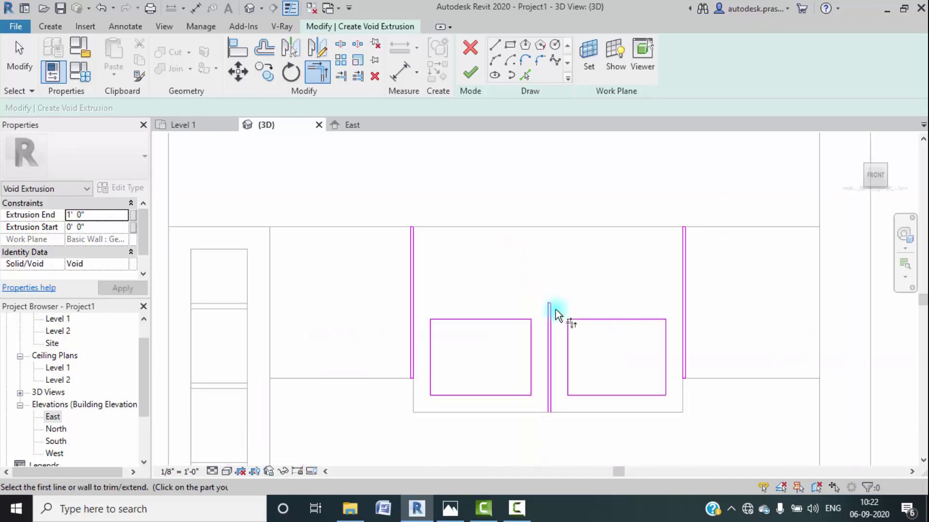
middle_drag(575, 382, 559, 342)
scroll(572, 359, up, 1)
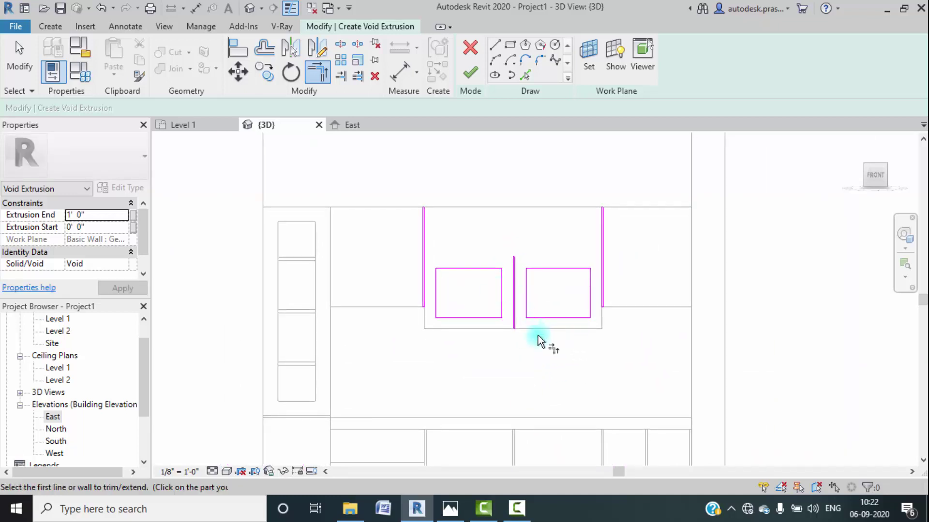
scroll(500, 329, up, 3)
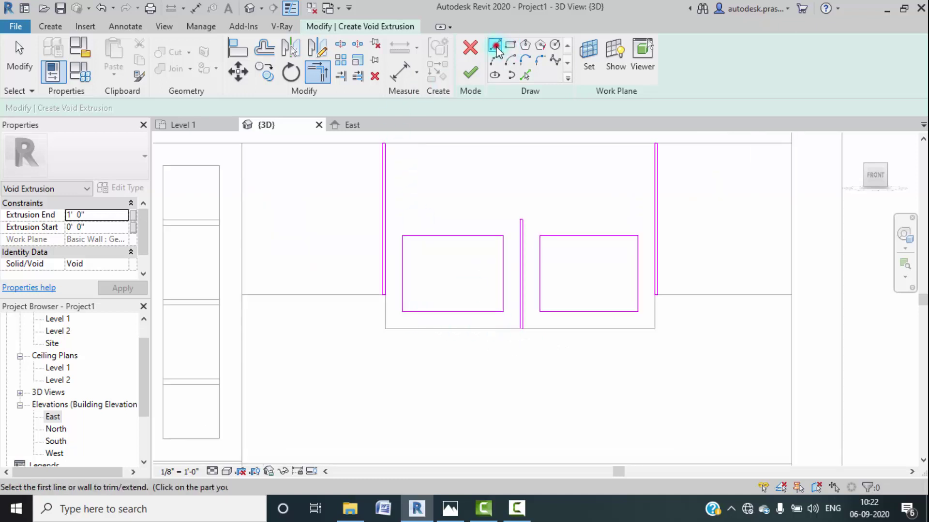
click(495, 45)
scroll(522, 323, up, 4)
click(523, 330)
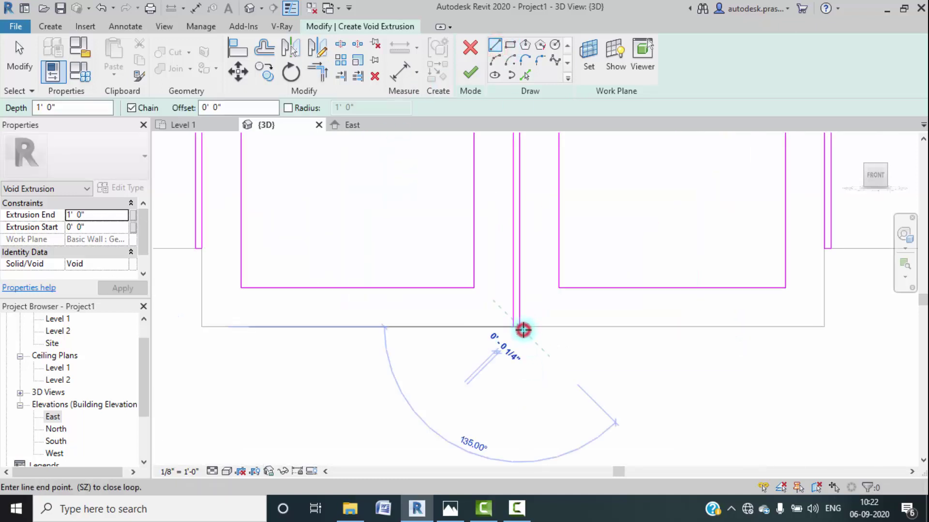
click(513, 328)
scroll(393, 382, down, 4)
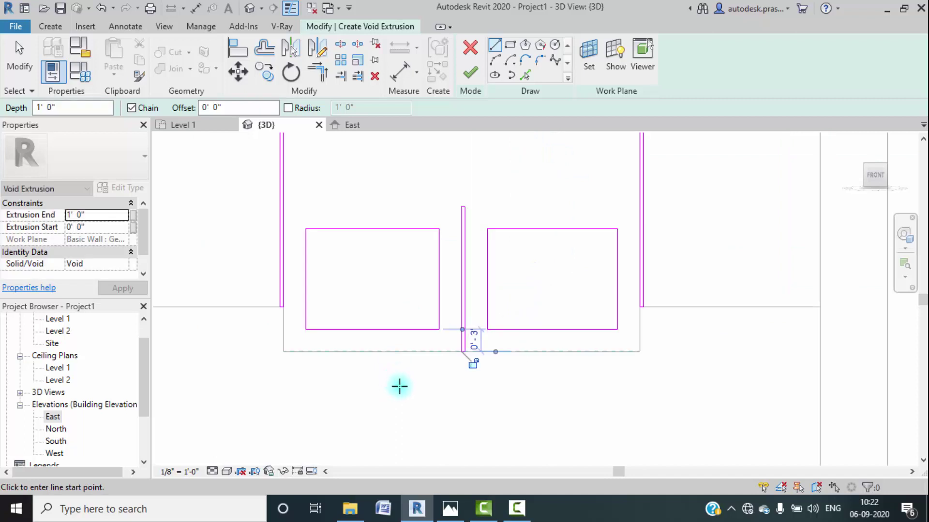
click(477, 72)
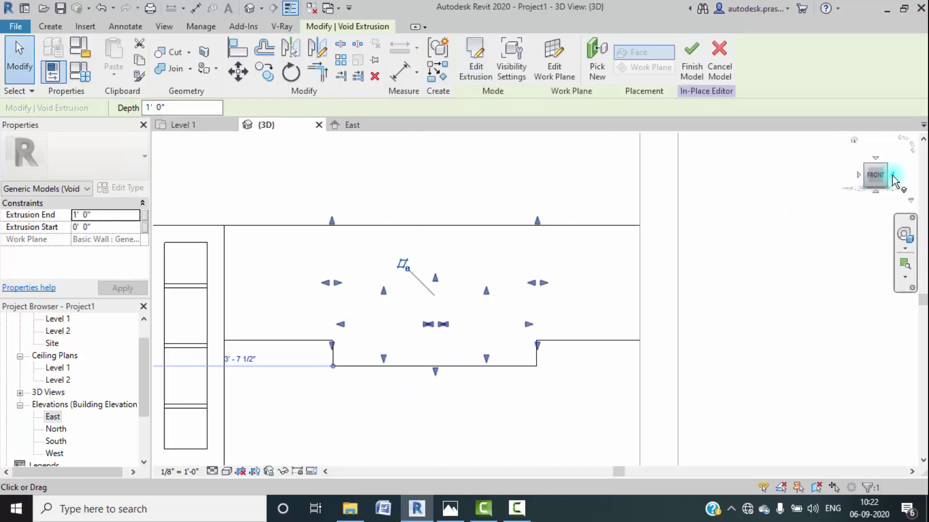
Step: In a wireframe right-side view, stretch the void from the cabinets' front face, start about -0' 10 15/32", back to the shelf niche's rear line
click(892, 177)
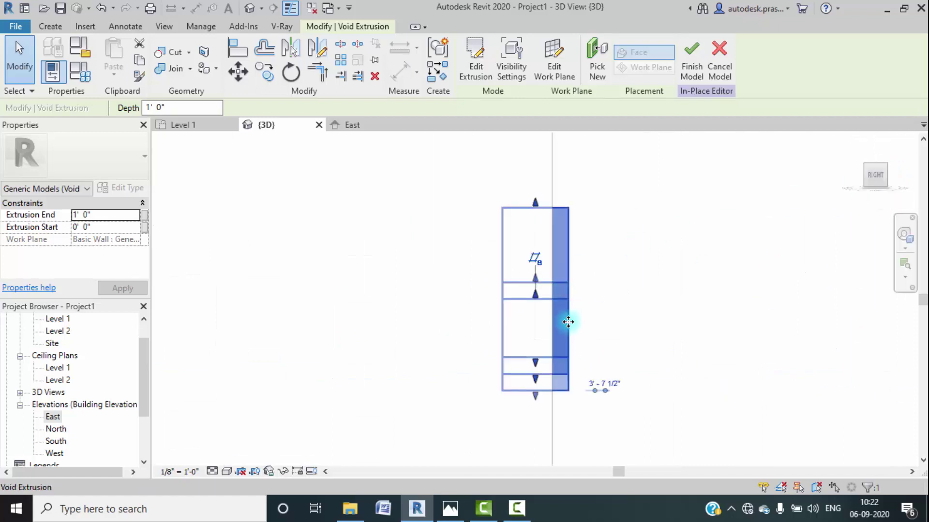
click(660, 327)
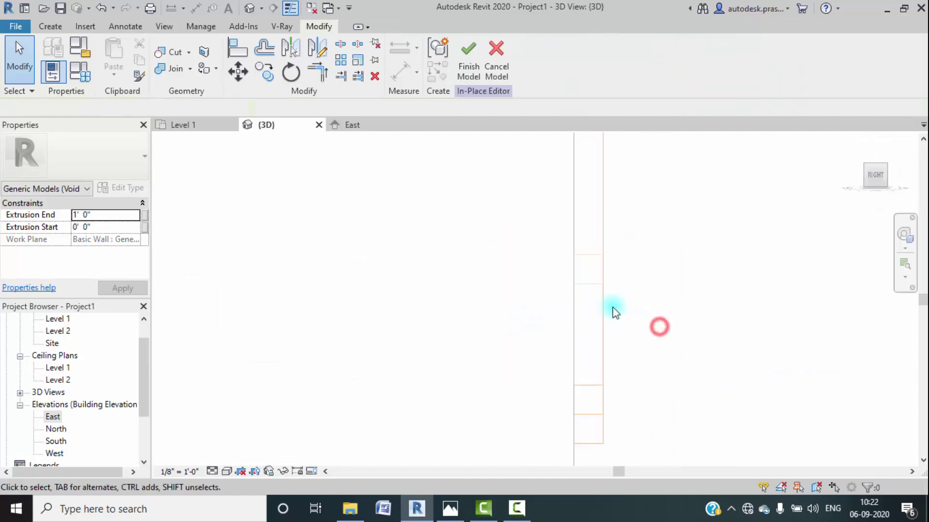
click(605, 307)
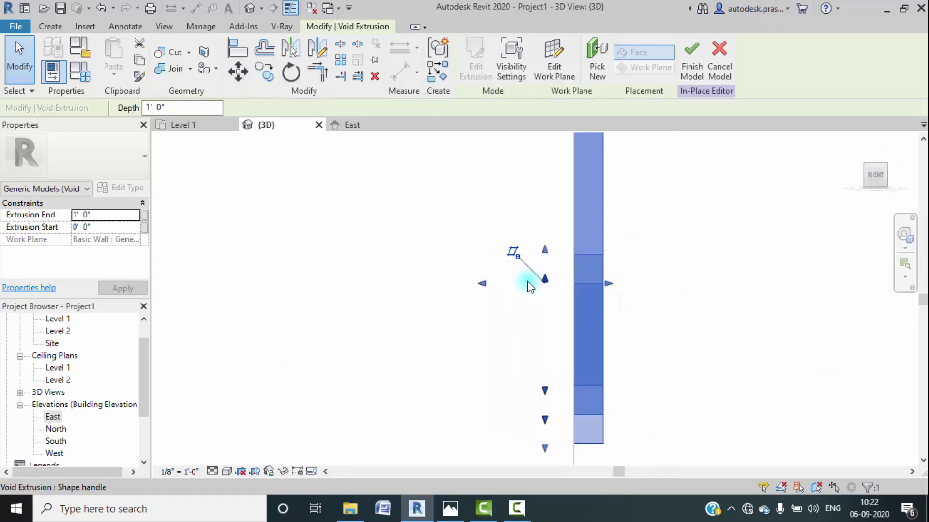
scroll(478, 312, down, 4)
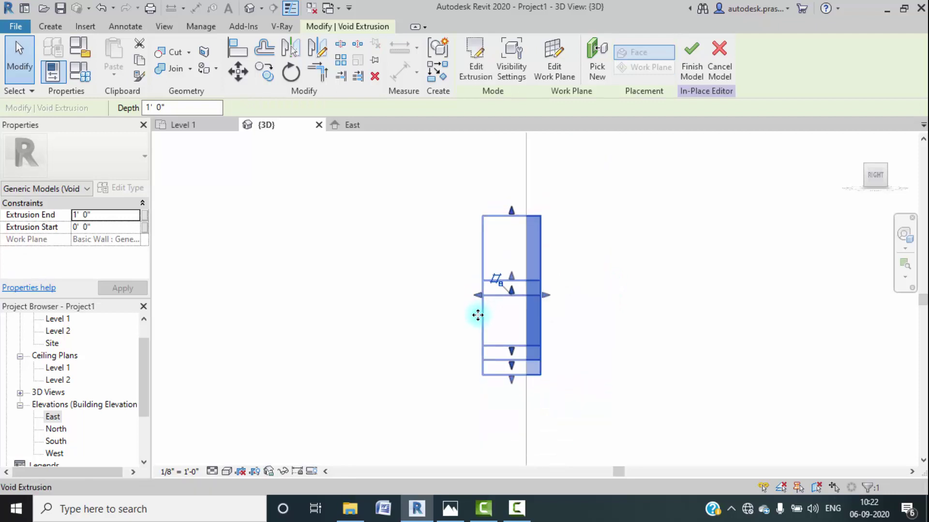
click(227, 472)
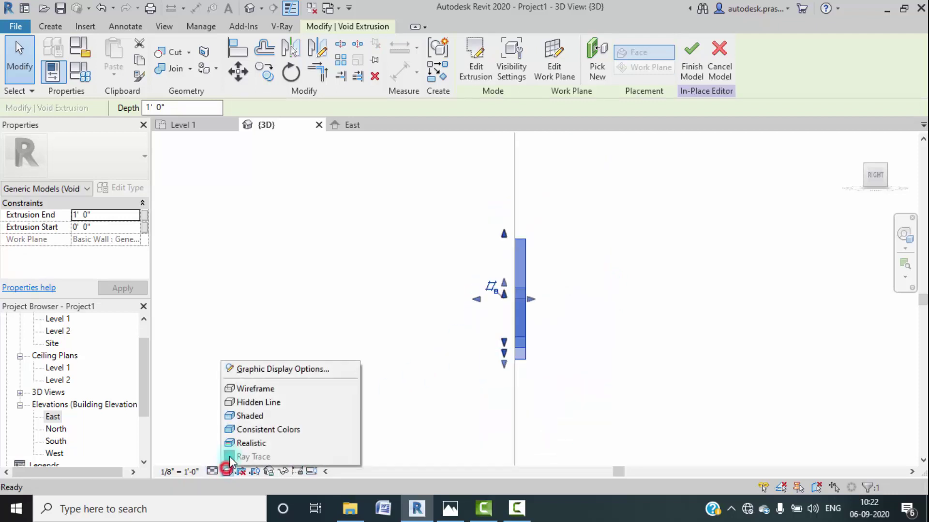
click(248, 388)
scroll(505, 297, up, 1)
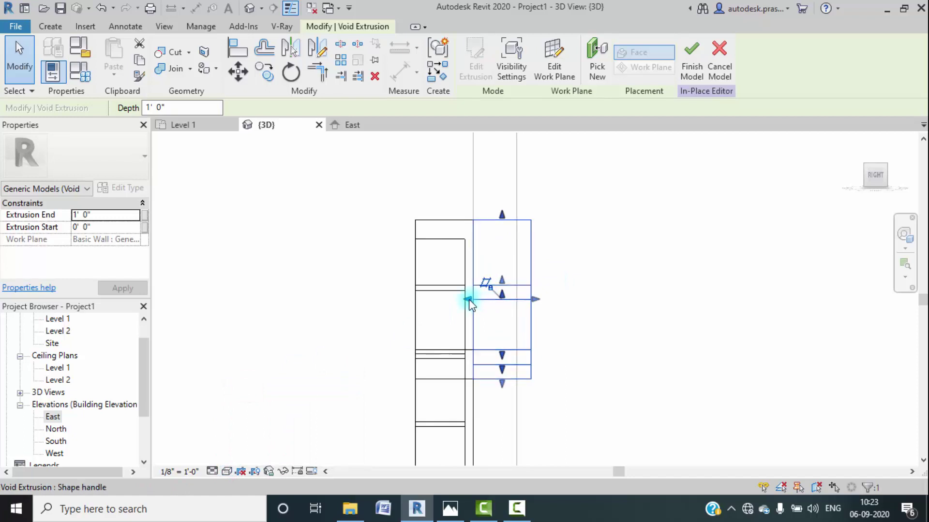
drag(467, 301, 417, 303)
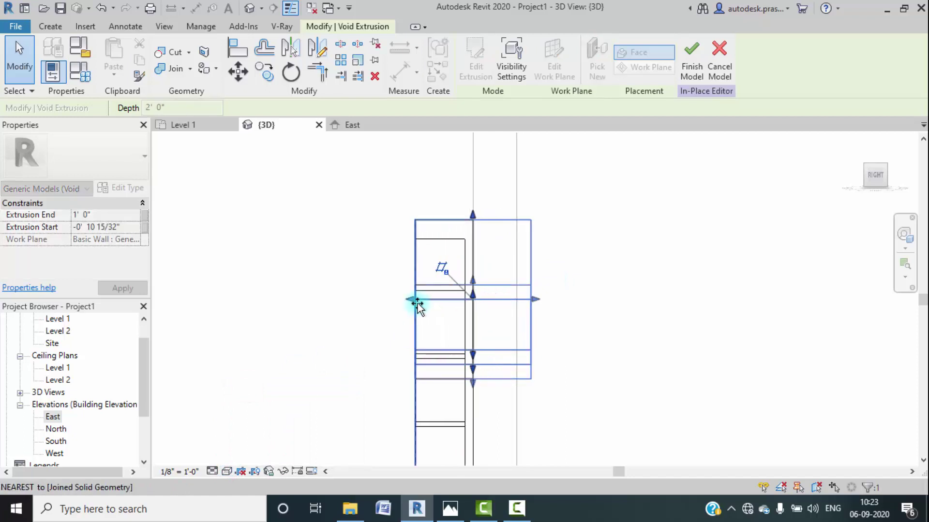
drag(535, 299, 468, 305)
click(543, 309)
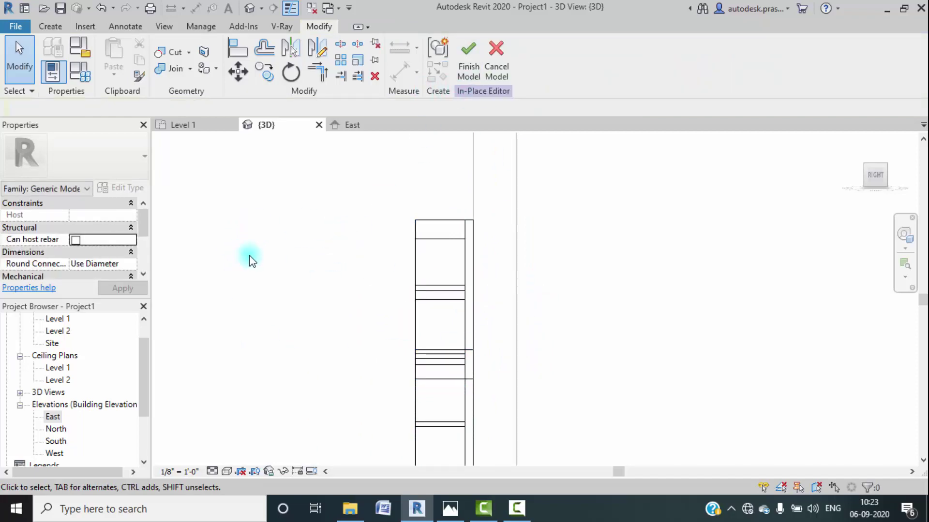
Step: Set the 3D view's visual style to Consistent Colors and compare the cut wall cabinets with the kitchen reference photo
shift+middle_drag(251, 261, 414, 302)
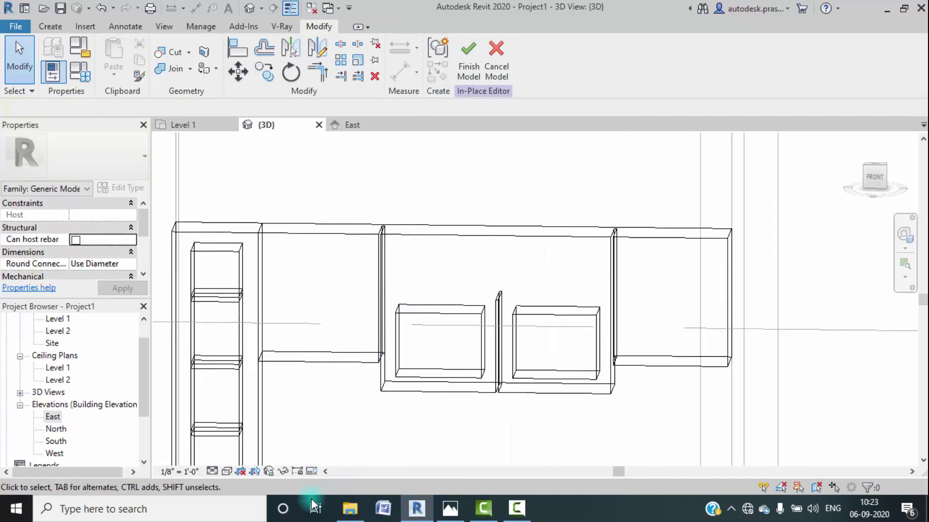
click(338, 511)
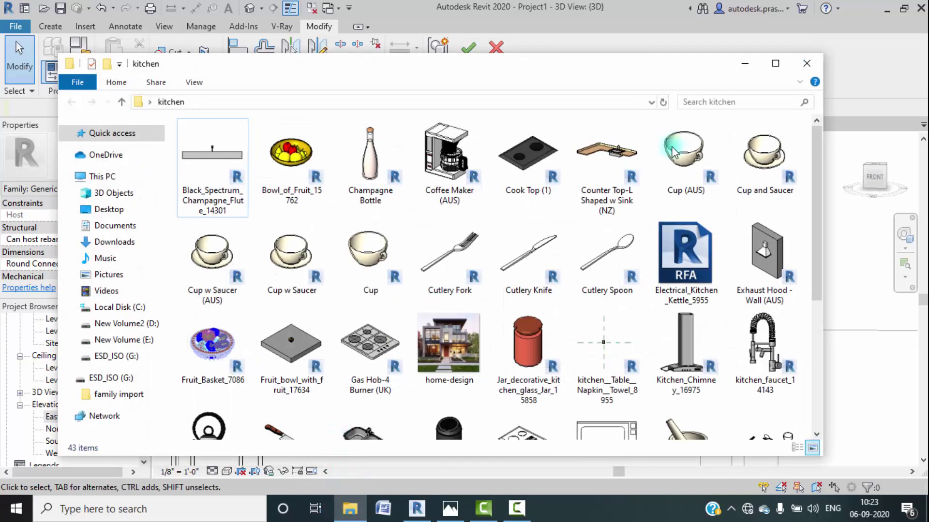
click(745, 65)
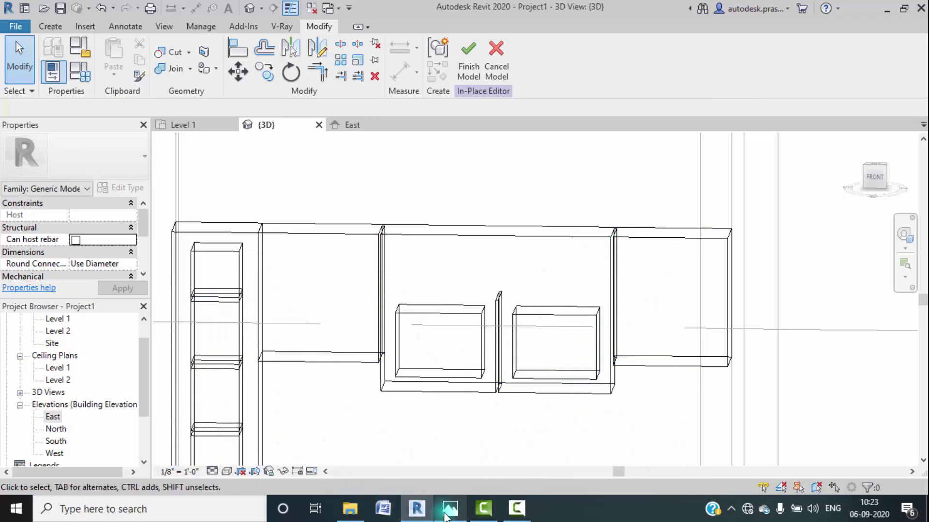
click(228, 473)
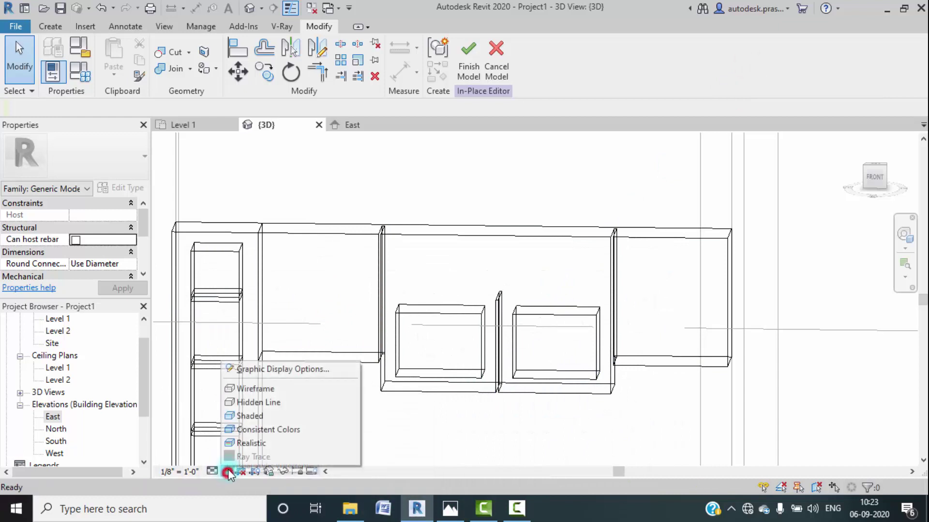
click(244, 429)
mouse_move(440, 339)
shift+middle_down()
mouse_move(446, 406)
mouse_move(462, 377)
mouse_move(498, 352)
mouse_move(528, 371)
mouse_move(456, 364)
mouse_move(481, 371)
mouse_move(503, 402)
shift+middle_up()
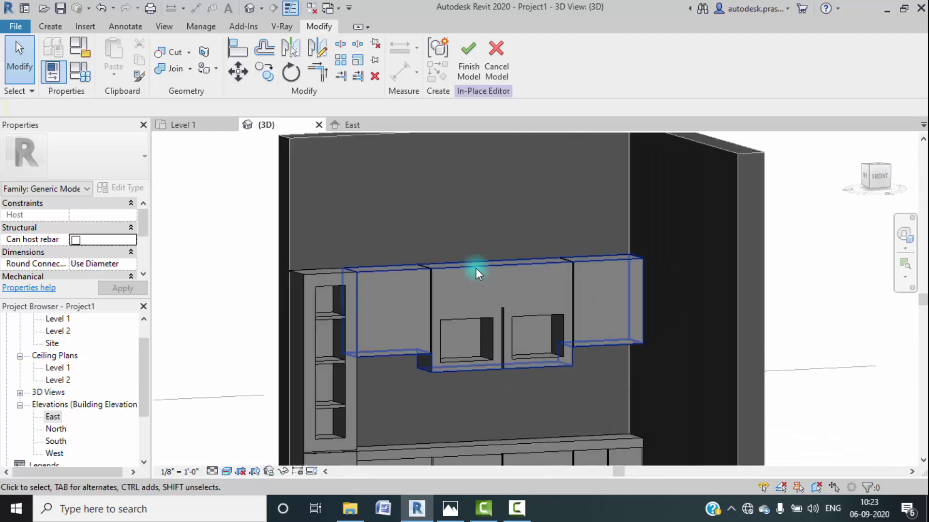
scroll(464, 283, up, 3)
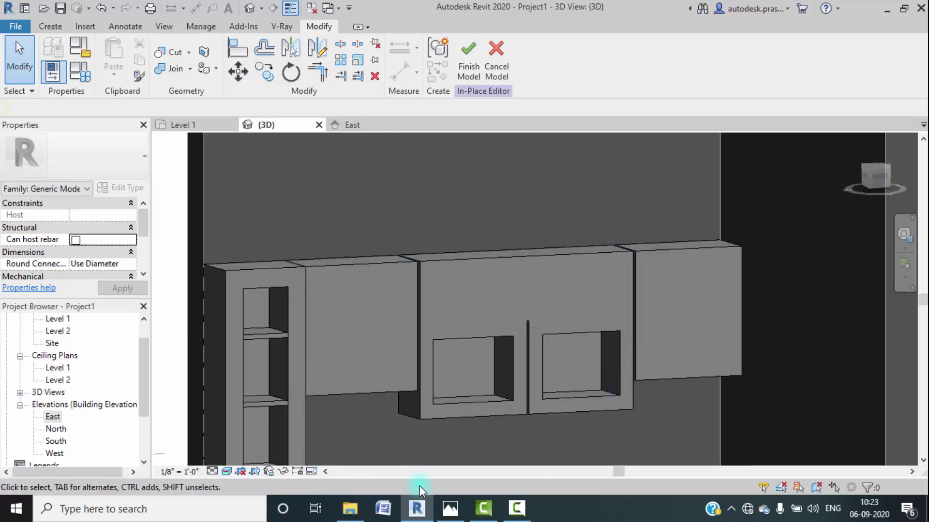
click(444, 518)
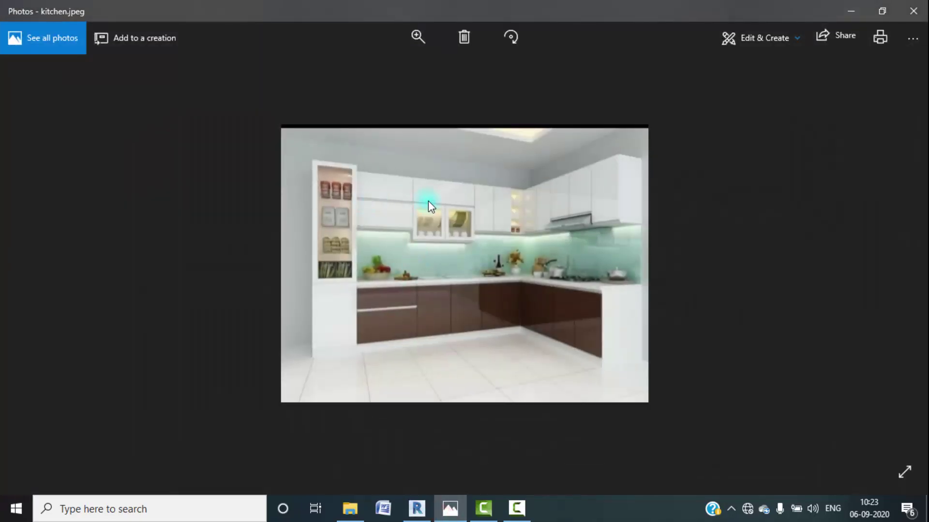
Step: Return to the Revit model and show the wall cabinets from the front in Hidden Line visual style
click(857, 7)
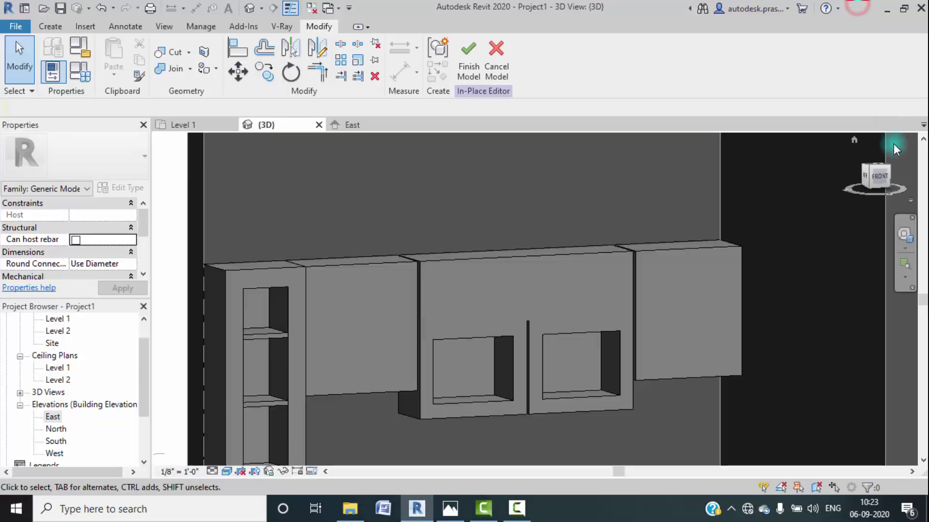
click(880, 177)
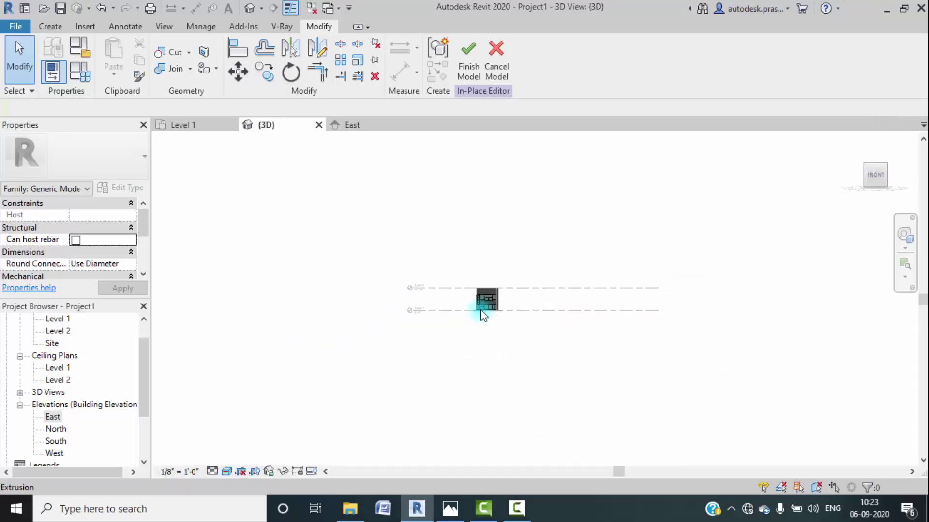
scroll(495, 284, up, 8)
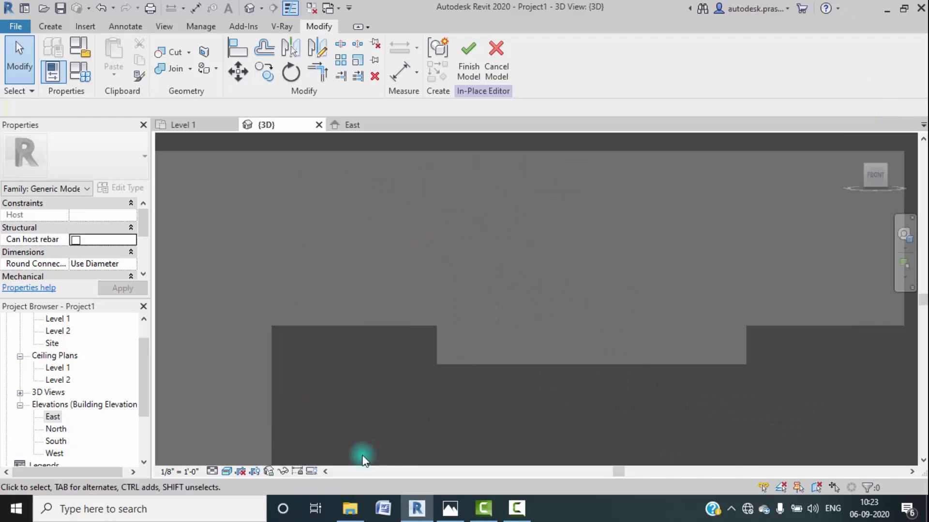
click(233, 471)
click(254, 403)
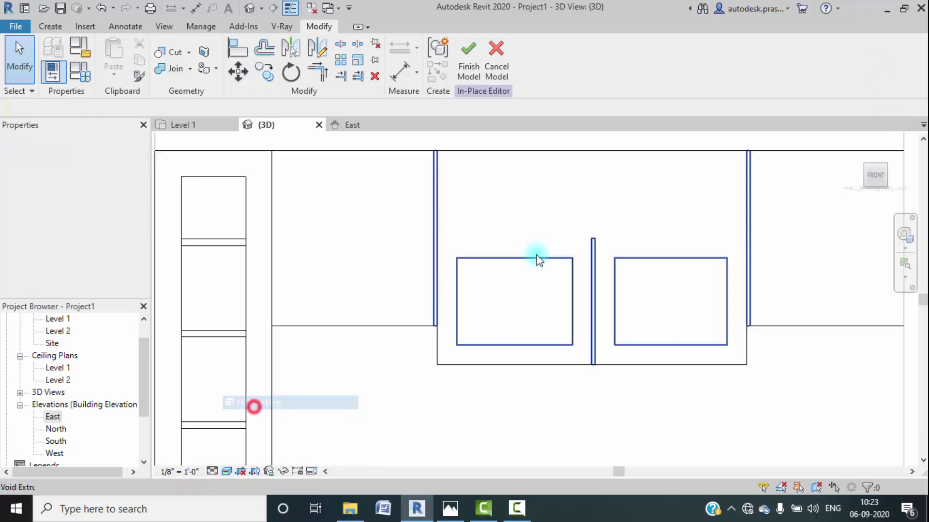
middle_drag(546, 266, 558, 274)
Step: Start an extrusion, check the kitchen photo, and sketch a horizontal line from the central groove's upper end to the tall shelf unit's side
click(53, 26)
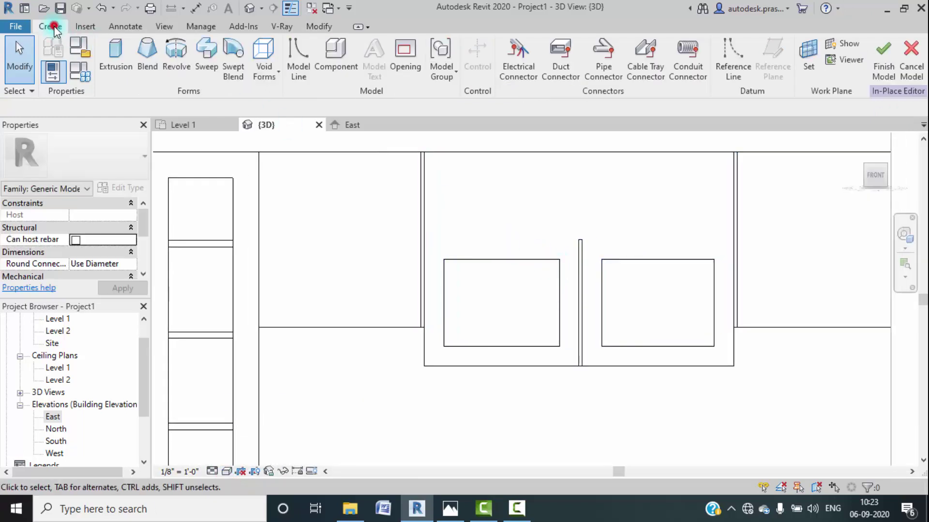
click(115, 72)
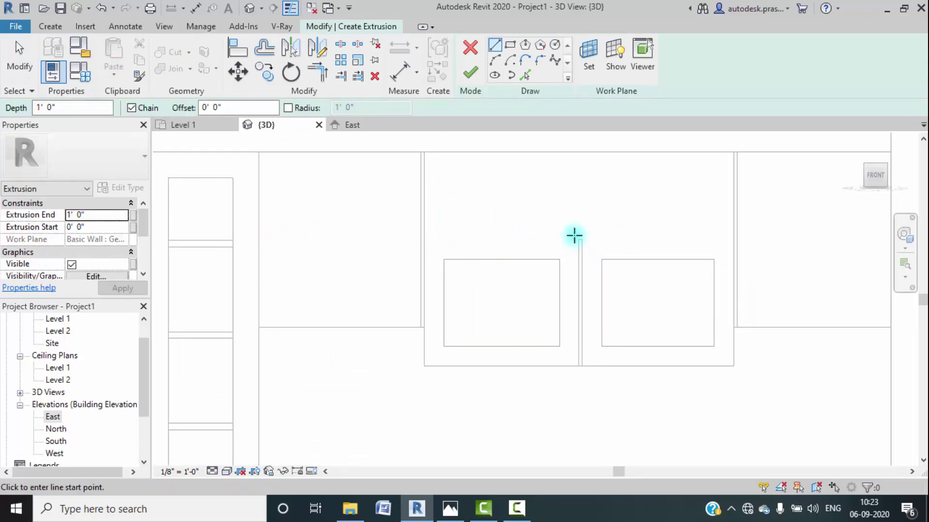
scroll(574, 235, up, 2)
click(441, 516)
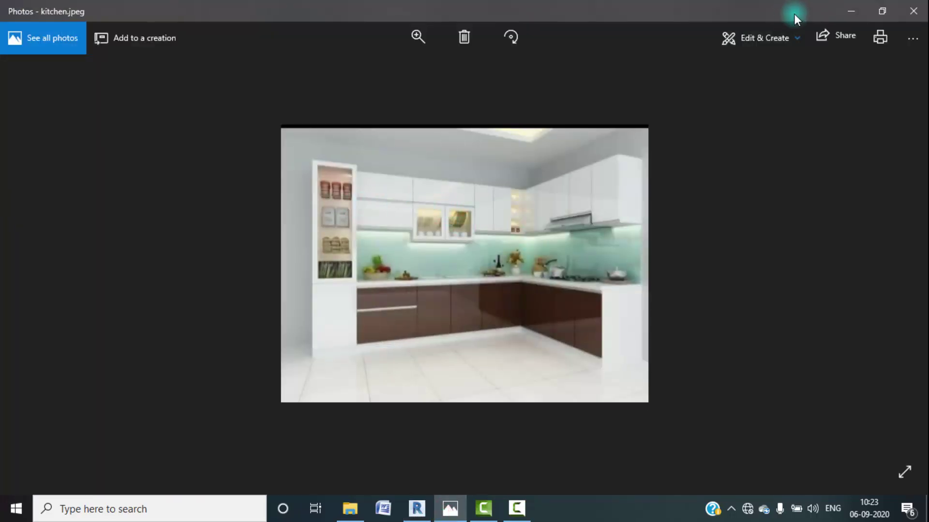
click(849, 11)
click(579, 240)
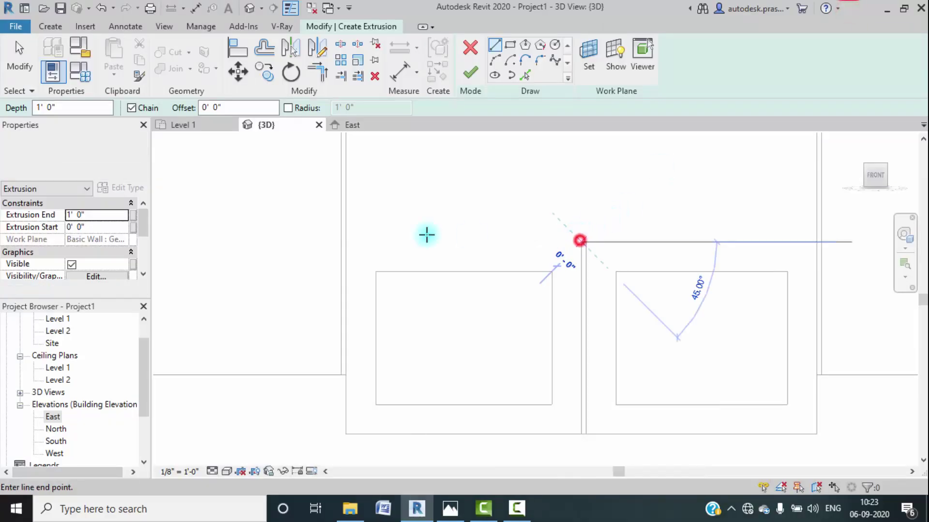
mouse_move(425, 234)
middle_down()
mouse_move(627, 284)
mouse_move(464, 261)
middle_up()
click(423, 275)
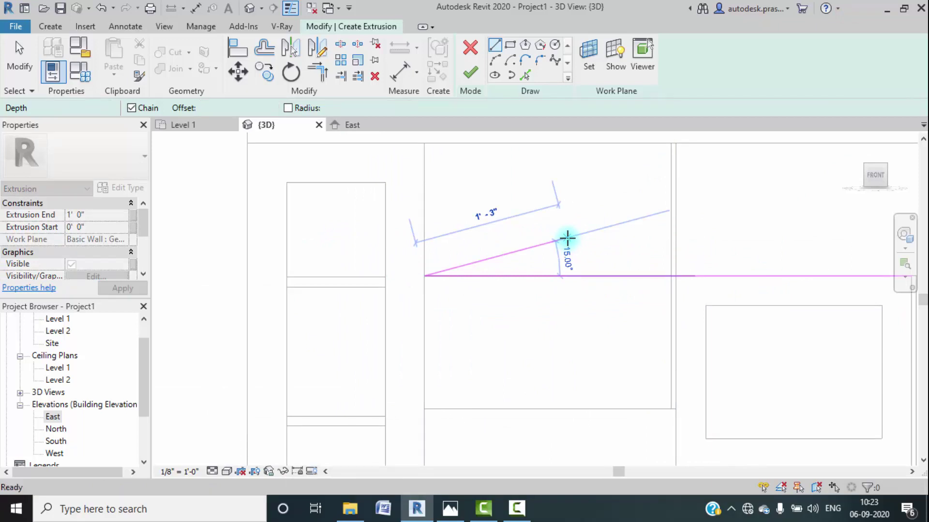
key(Escape)
Step: Extend the horizontal division with a line about 1' 11 7/8" long from the central groove's upper end to the right edge of the glass-door cabinet
middle_drag(518, 280, 85, 252)
scroll(485, 250, up, 2)
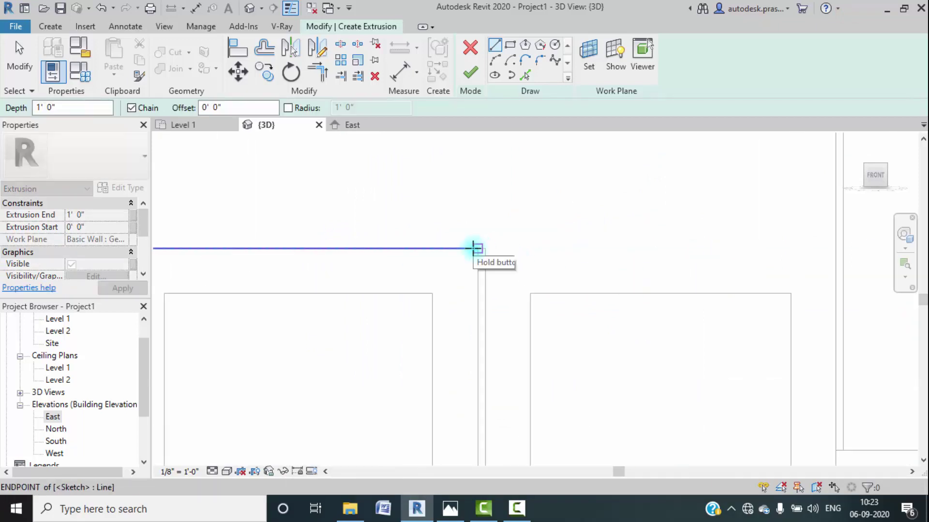
click(477, 248)
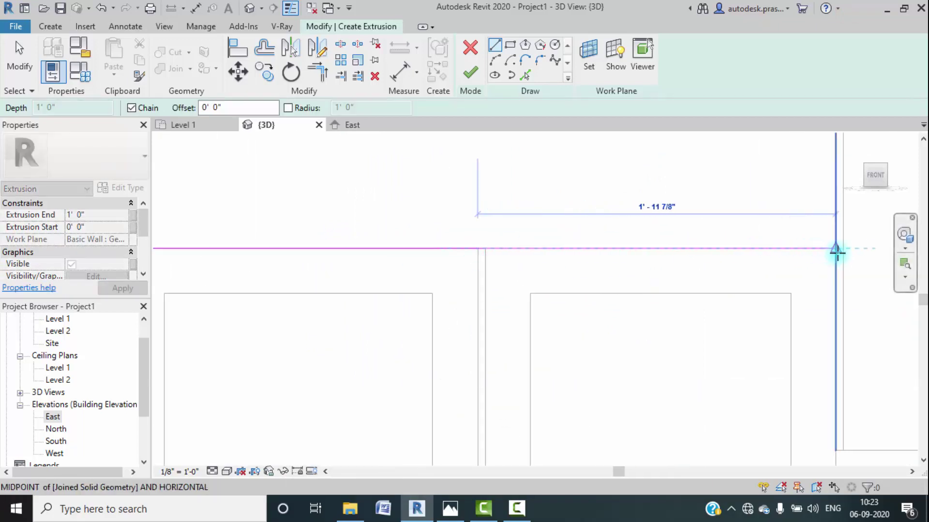
click(836, 252)
key(Escape)
scroll(572, 271, down, 5)
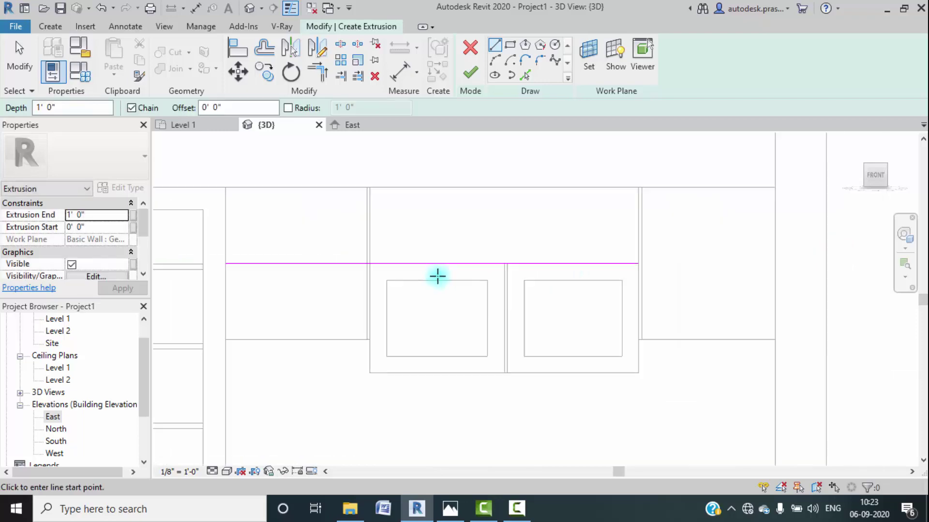
Step: Check kitchen.jpeg, then sketch a strip about 3' 11 3/4" long and 1 1/4" high on the existing line above the two framed door openings
middle_drag(437, 276, 485, 276)
scroll(408, 259, up, 4)
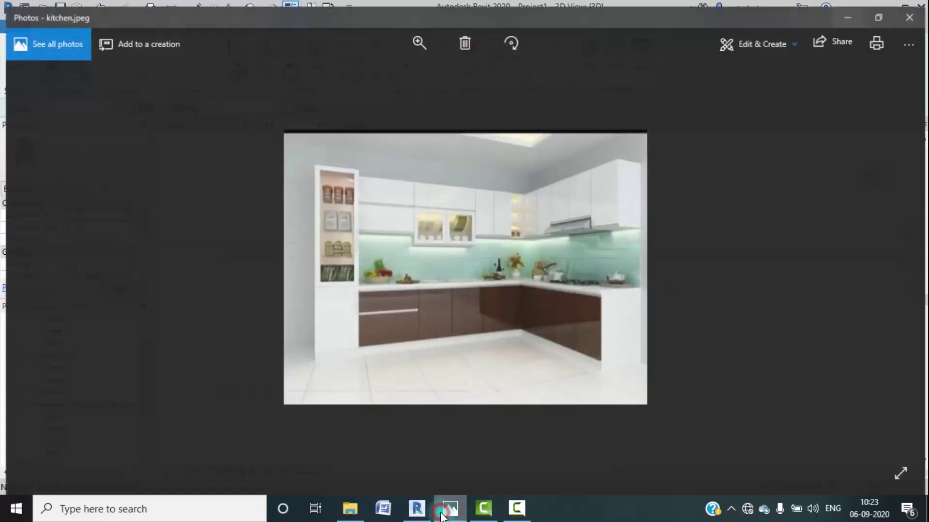
click(450, 509)
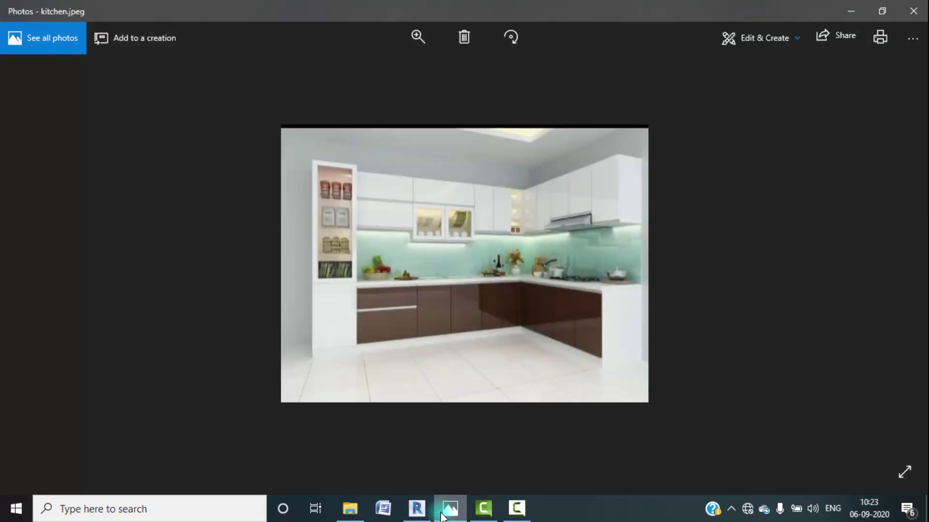
click(441, 515)
scroll(478, 261, up, 3)
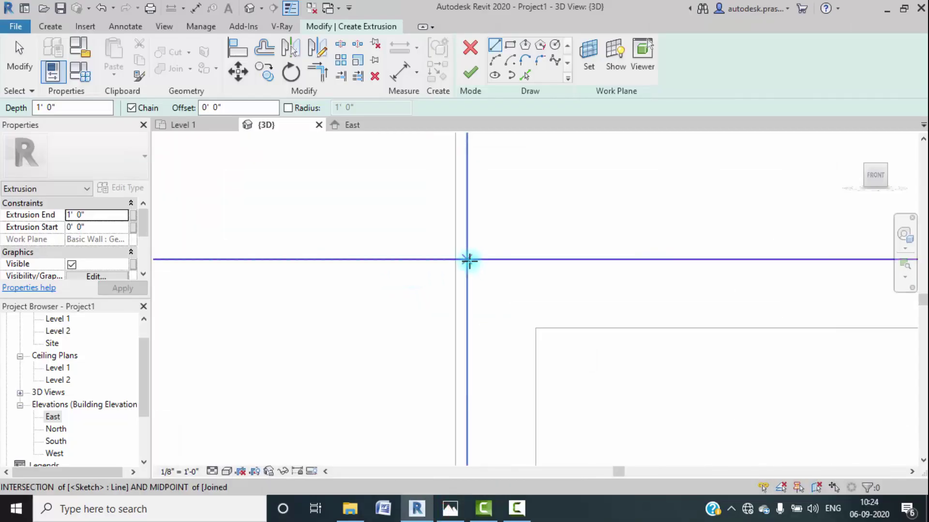
click(468, 261)
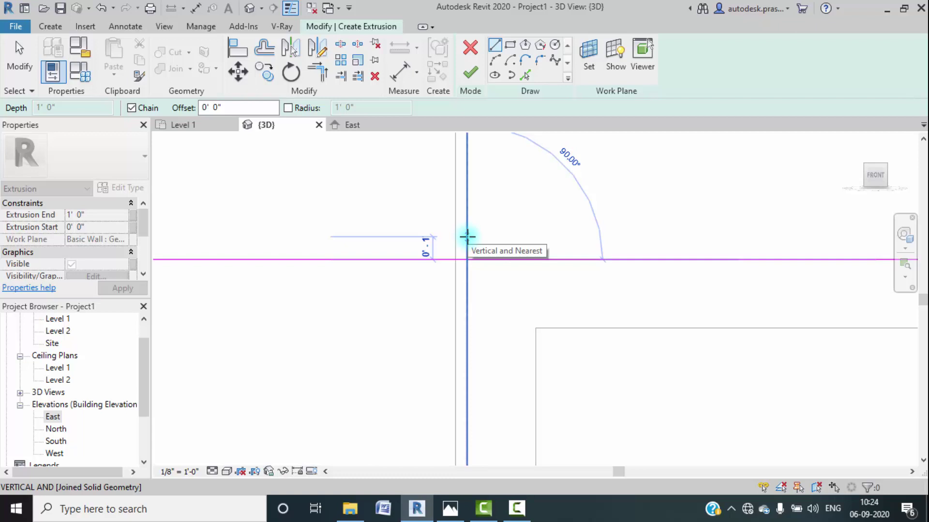
scroll(539, 248, down, 5)
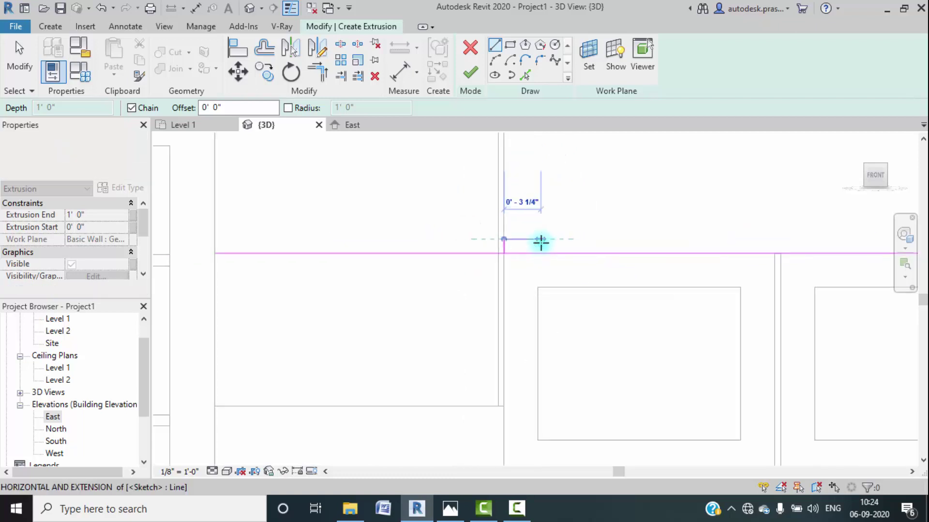
middle_drag(629, 226, 533, 251)
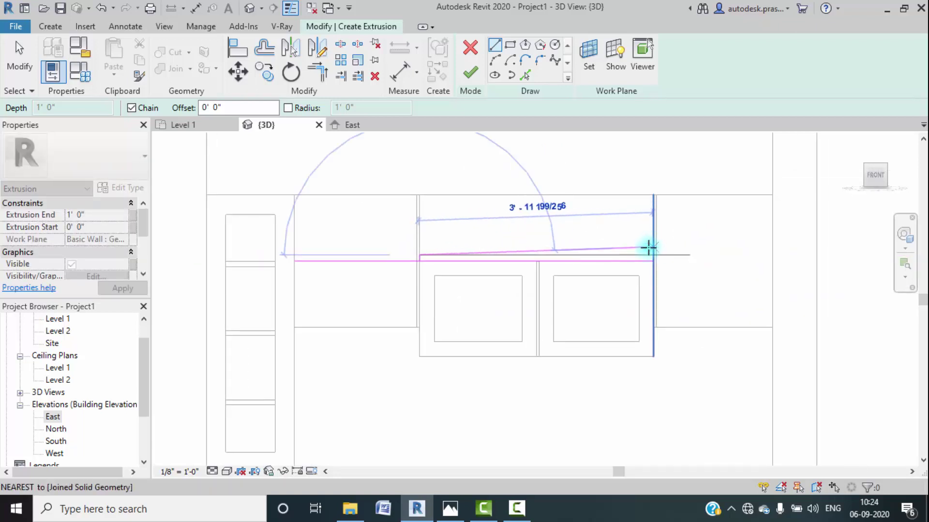
scroll(643, 248, up, 4)
scroll(652, 258, up, 1)
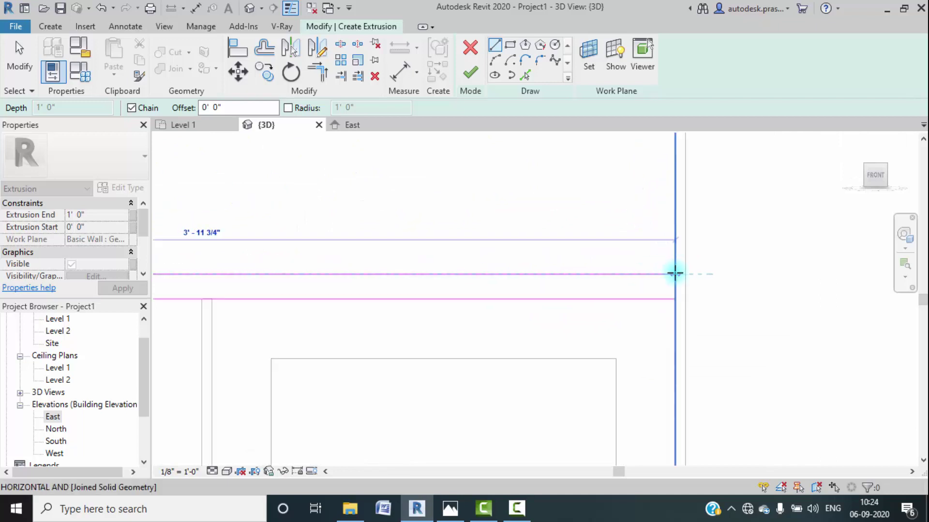
click(675, 273)
click(674, 297)
scroll(608, 315, down, 2)
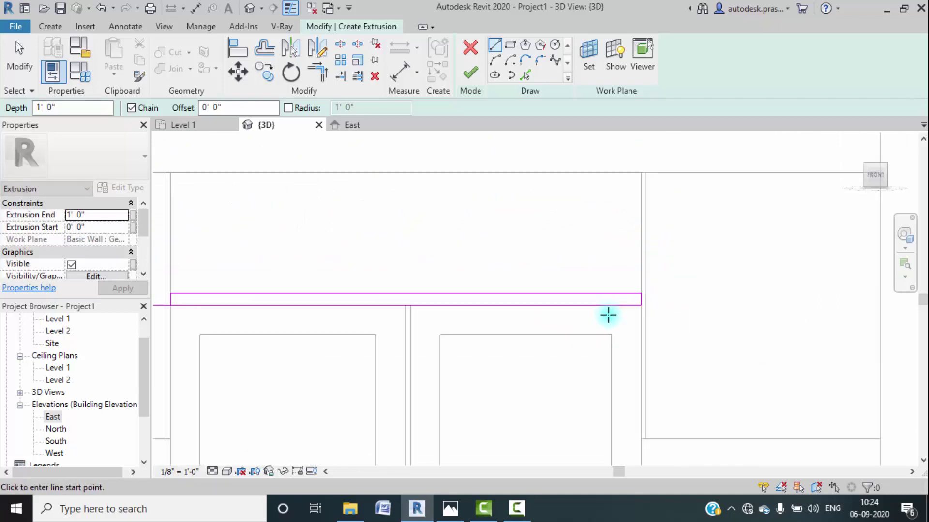
Step: Sketch a second strip about 2' 1" long and 1 1/4" high across the wall cabinet beside the open shelf tower
middle_drag(608, 315, 674, 284)
scroll(586, 283, up, 4)
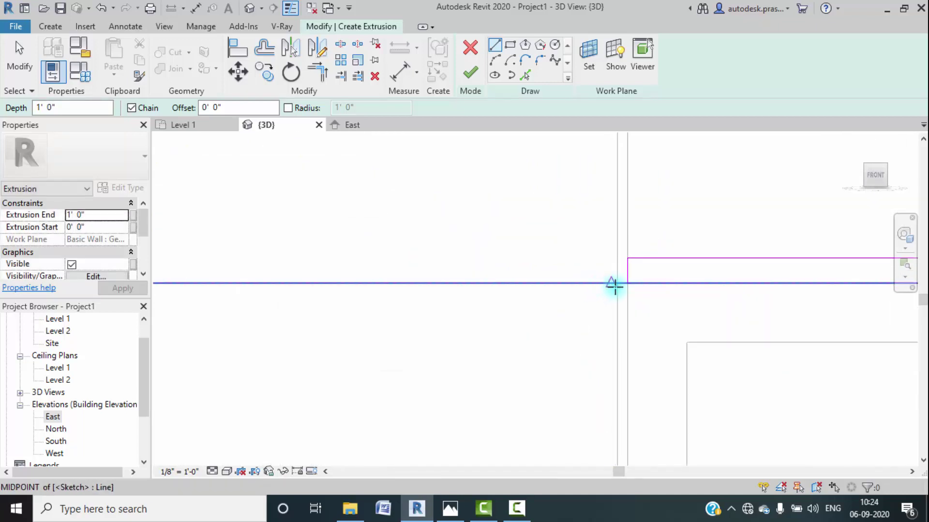
click(618, 283)
click(618, 259)
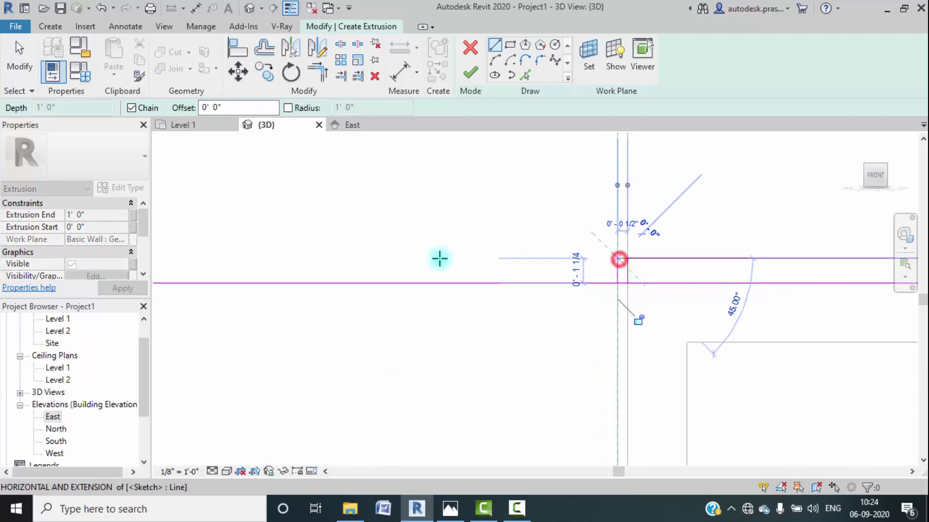
scroll(439, 259, down, 3)
middle_drag(440, 257, 534, 257)
scroll(448, 261, up, 4)
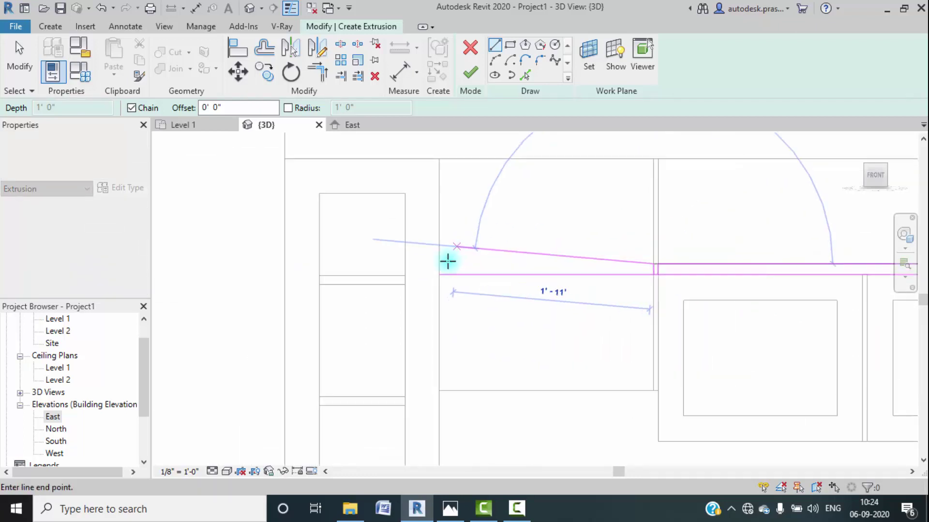
scroll(448, 259, up, 2)
click(435, 270)
click(433, 283)
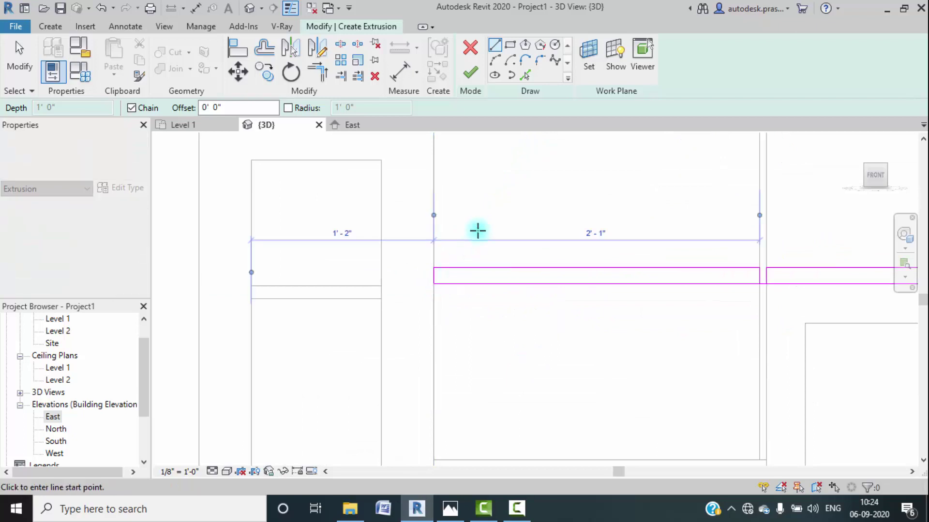
Step: Split and trim the shared bottom line at the 1/2" gap to form two closed strips, and finish the extrusion sketch
click(341, 45)
middle_drag(610, 267, 259, 195)
scroll(407, 208, up, 1)
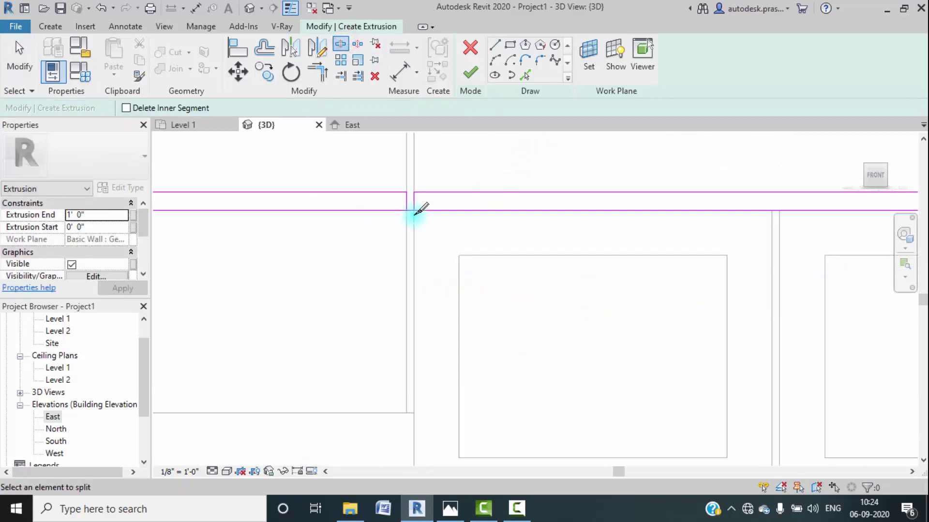
scroll(416, 210, up, 3)
click(369, 203)
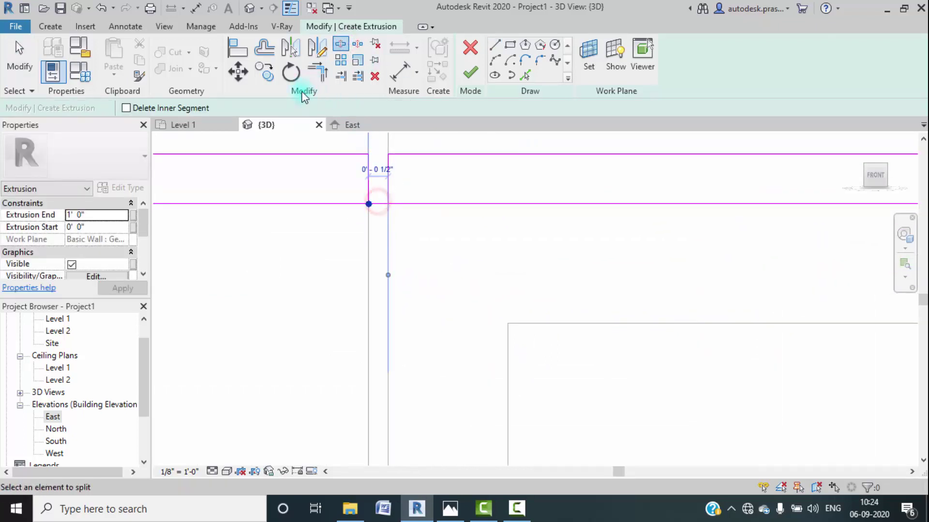
click(384, 190)
click(402, 204)
scroll(430, 259, down, 2)
scroll(438, 273, down, 4)
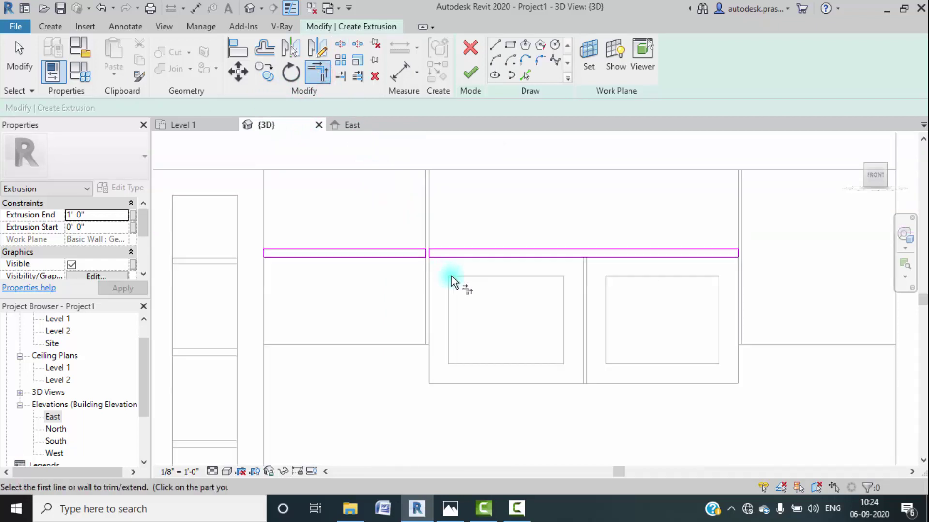
click(476, 78)
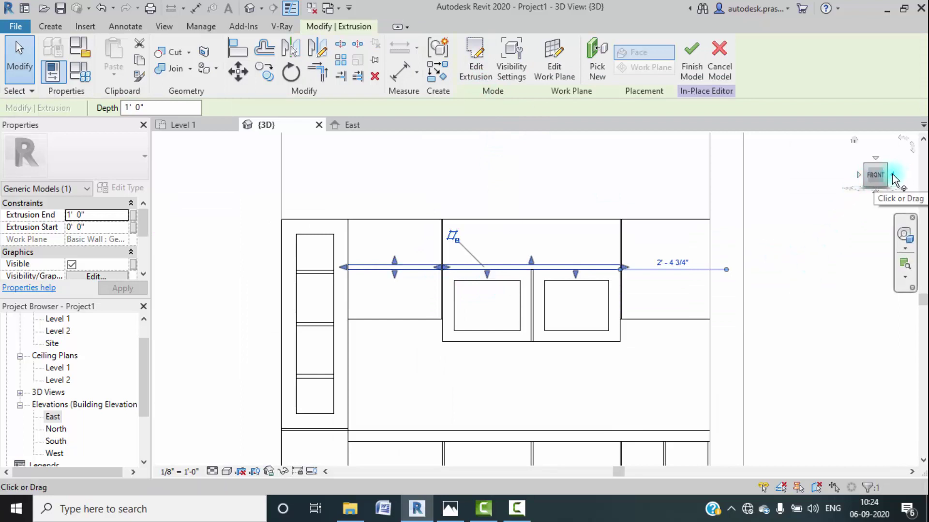
Step: From the right side in Wireframe, resize the strip extrusion to span 1' 0" to 1' 0 65/128" and lock its back face to the cabinet fronts
click(893, 175)
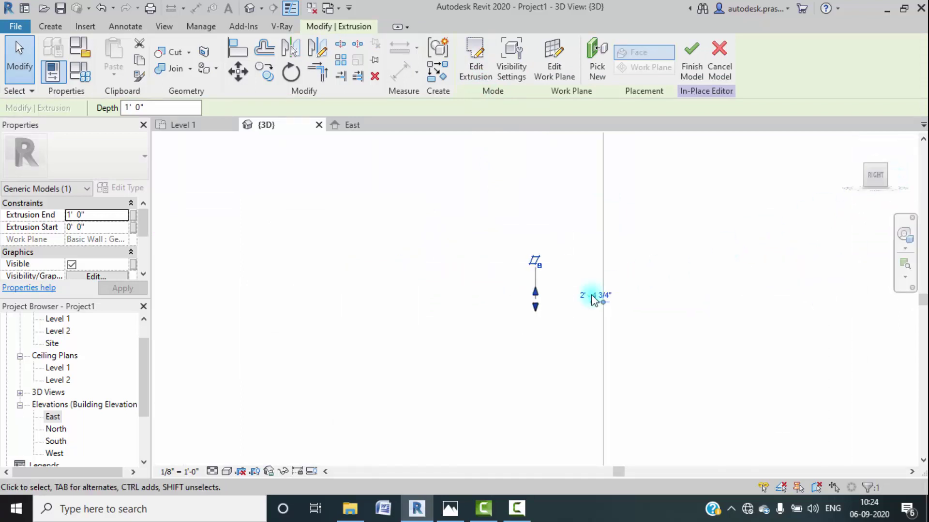
click(226, 472)
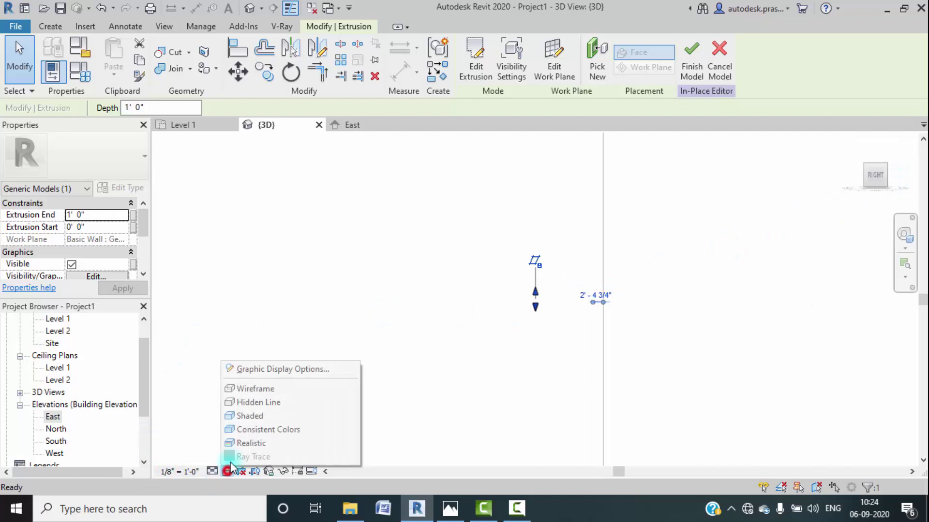
click(256, 387)
scroll(526, 297, up, 5)
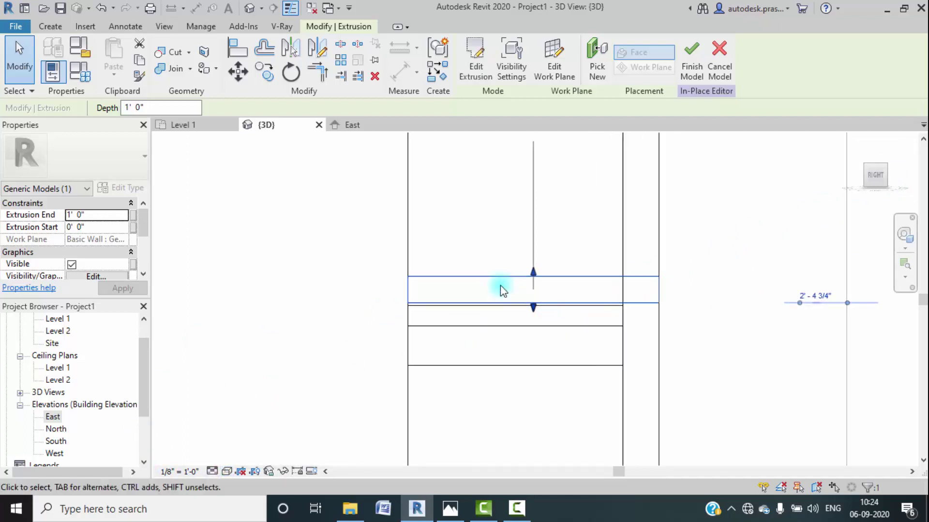
click(340, 283)
click(431, 279)
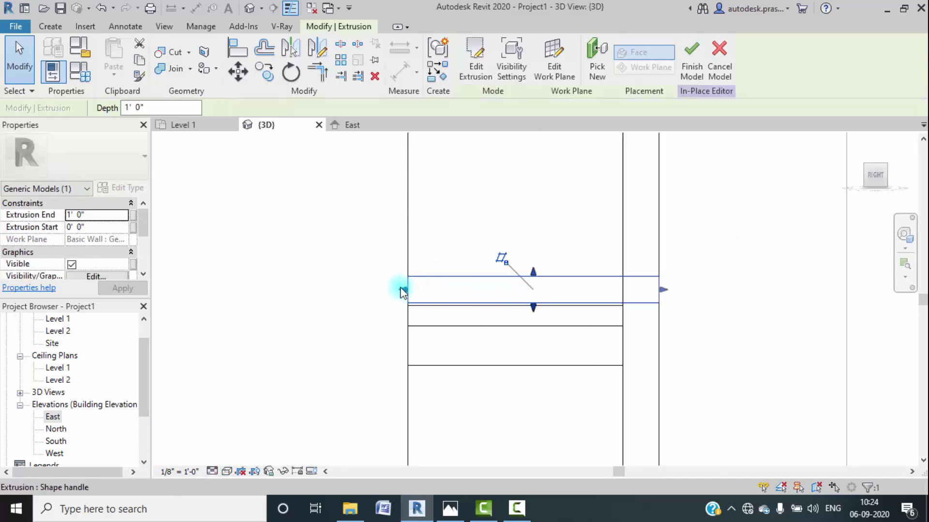
drag(402, 290, 398, 289)
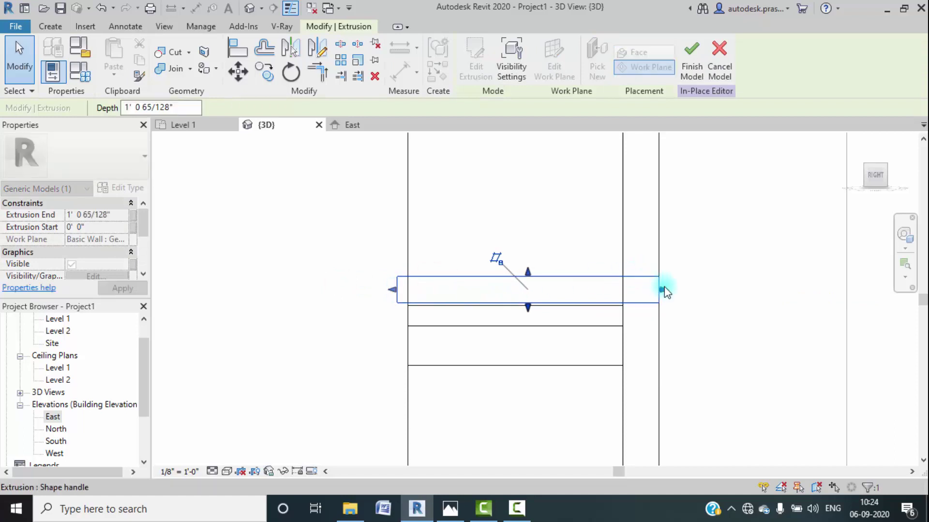
drag(661, 290, 411, 289)
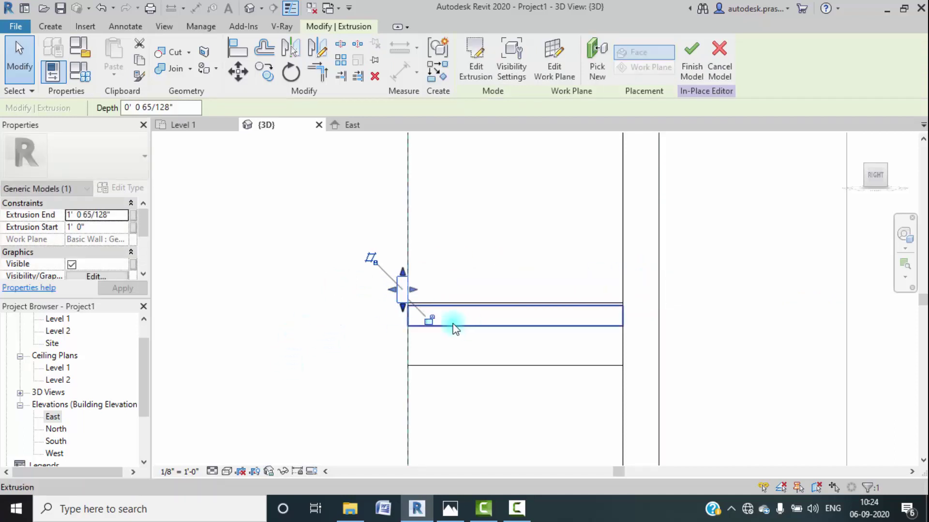
scroll(390, 296, up, 5)
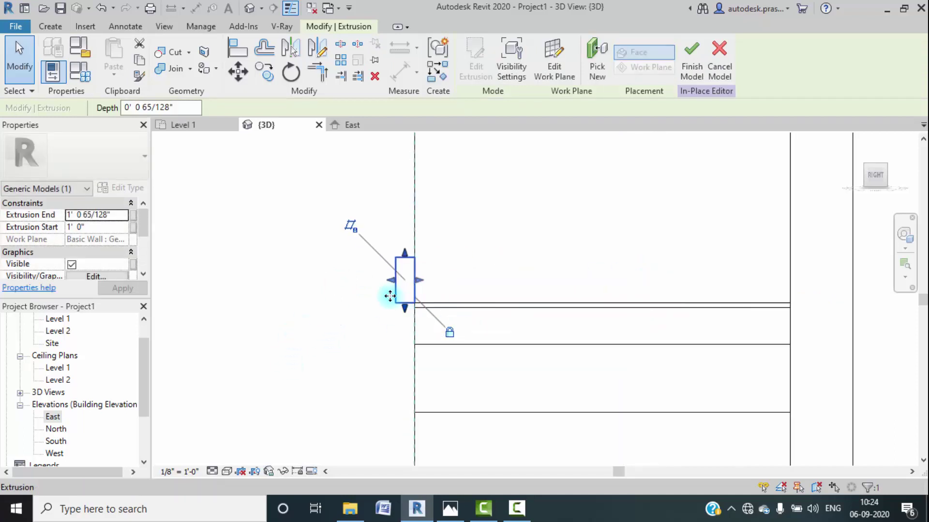
drag(410, 271, 377, 315)
click(373, 321)
scroll(346, 367, down, 3)
scroll(347, 367, down, 4)
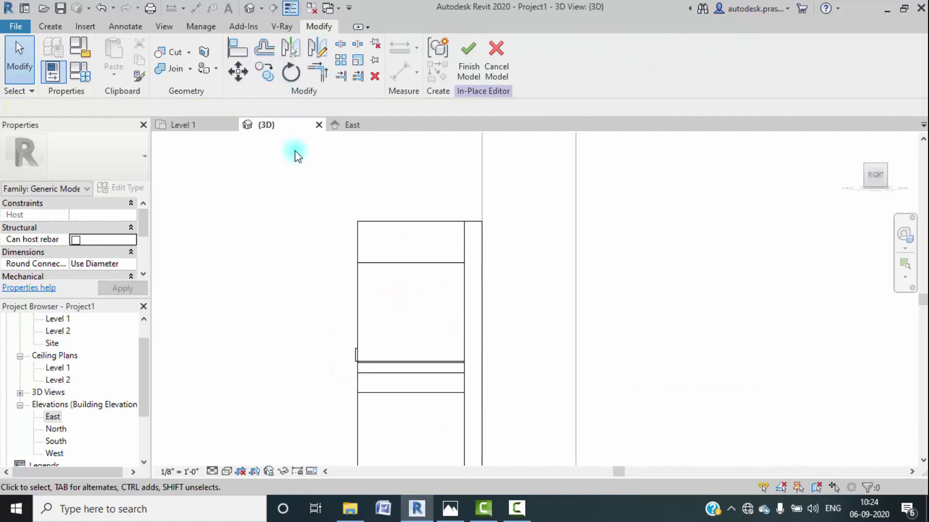
Step: Display the model in Realistic style, inspect the cabinets at an angle and from the front, and compare them with kitchen.jpeg
click(861, 143)
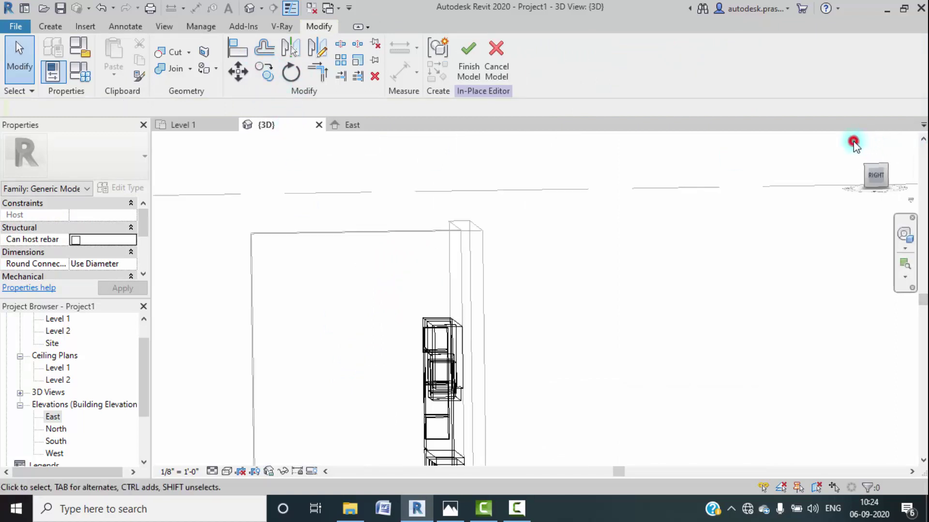
click(227, 472)
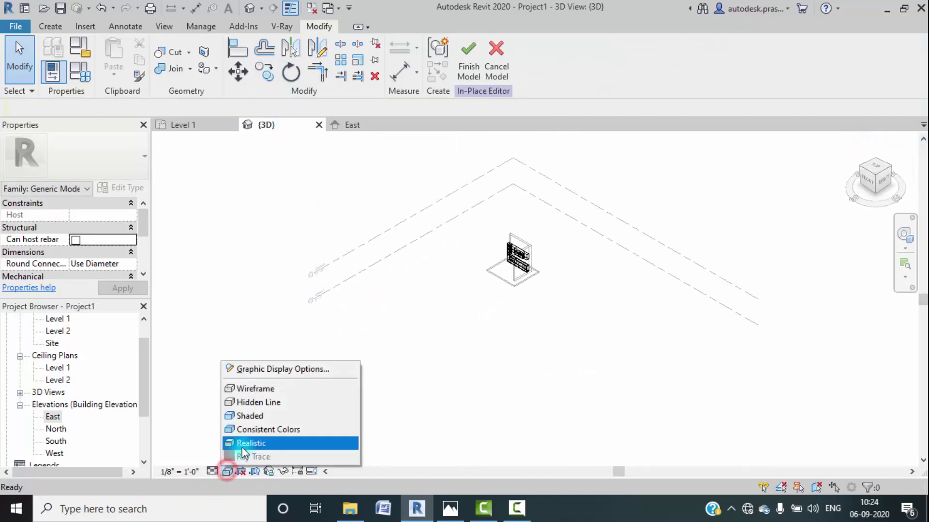
click(290, 442)
scroll(510, 254, up, 5)
scroll(520, 260, up, 3)
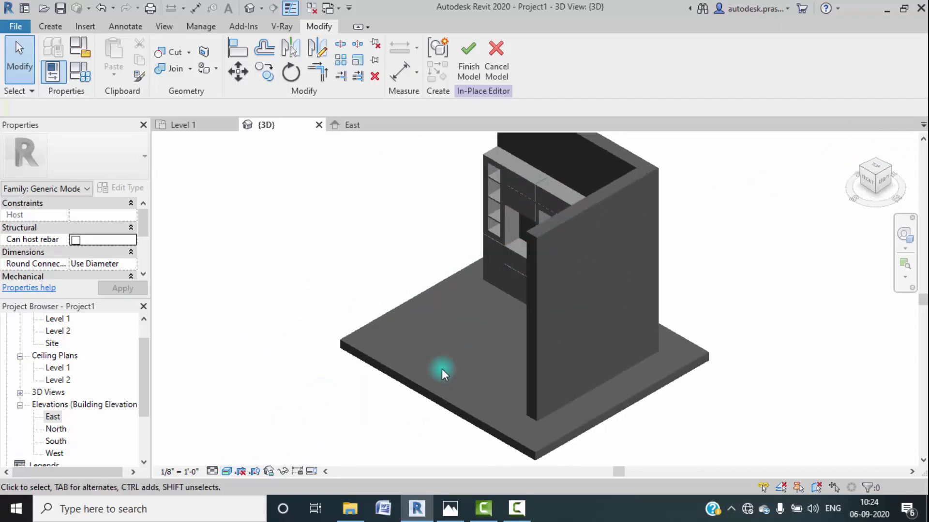
shift+middle_drag(428, 351, 445, 260)
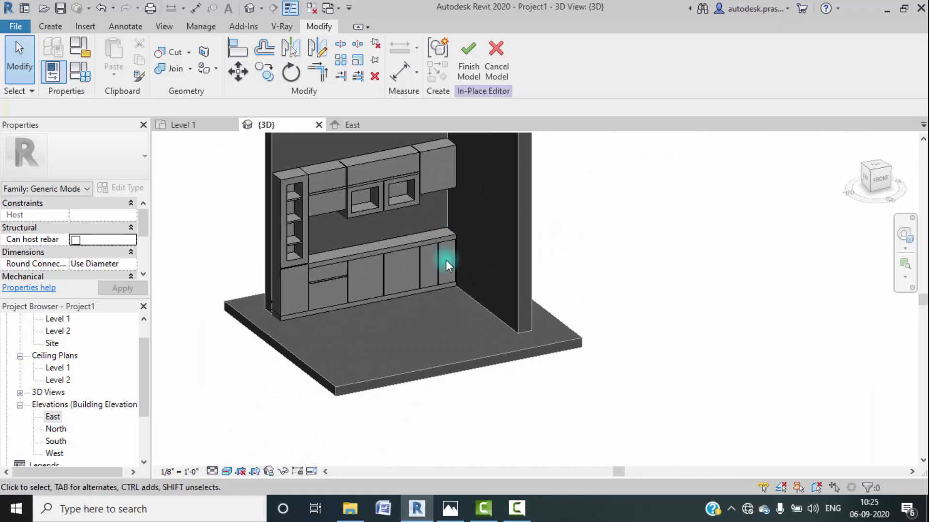
click(438, 153)
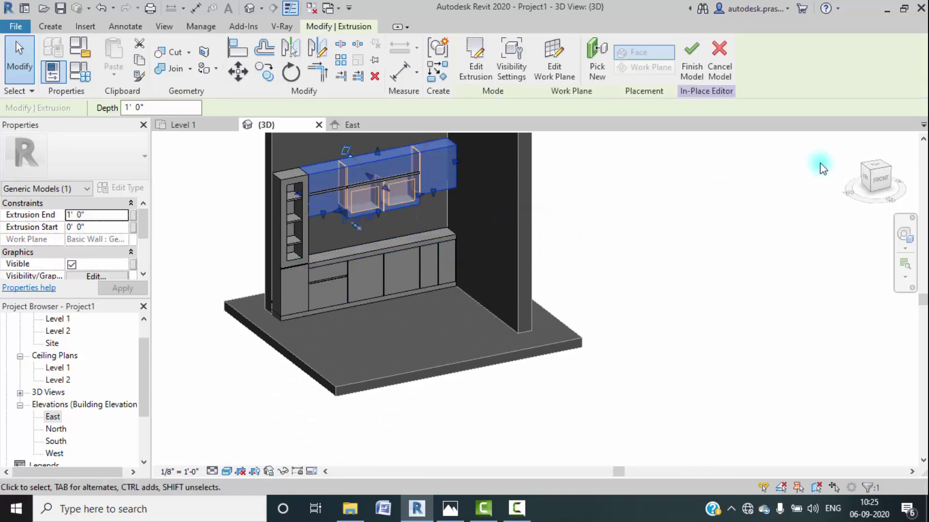
click(876, 178)
click(279, 265)
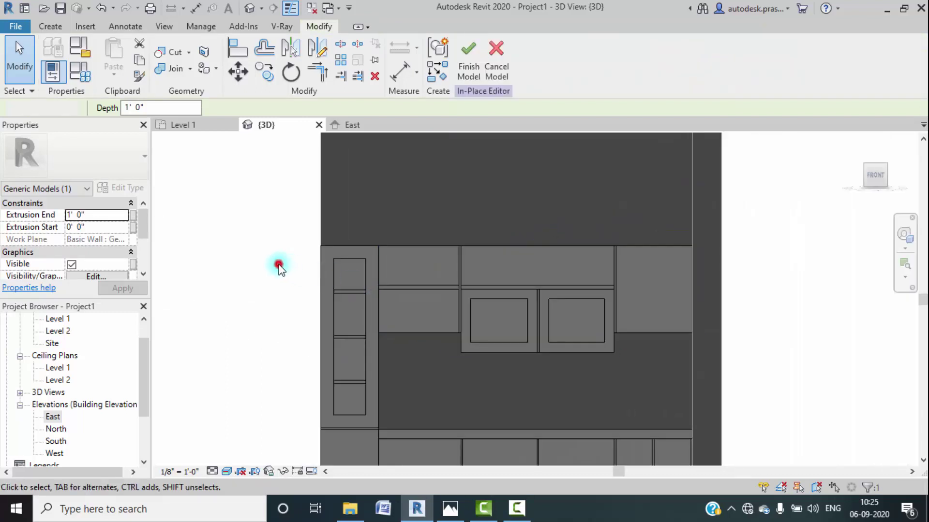
middle_drag(674, 300, 595, 288)
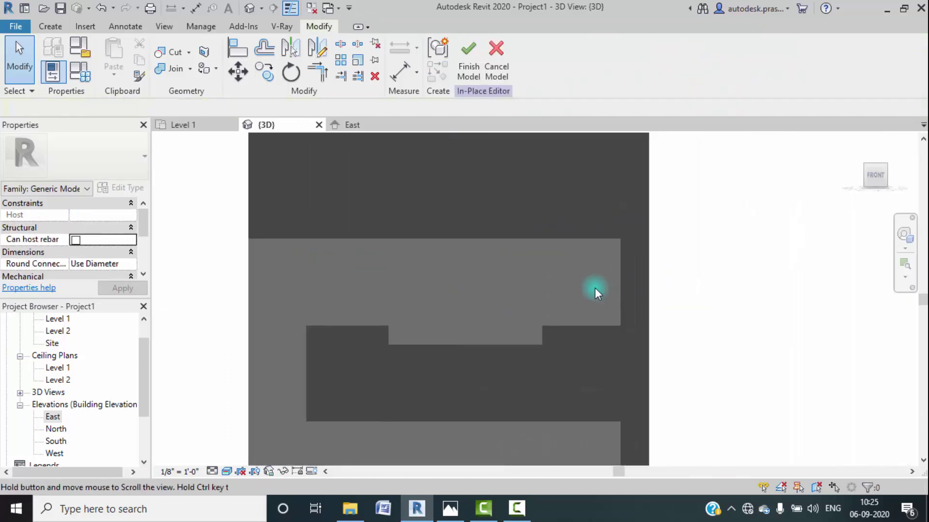
click(446, 512)
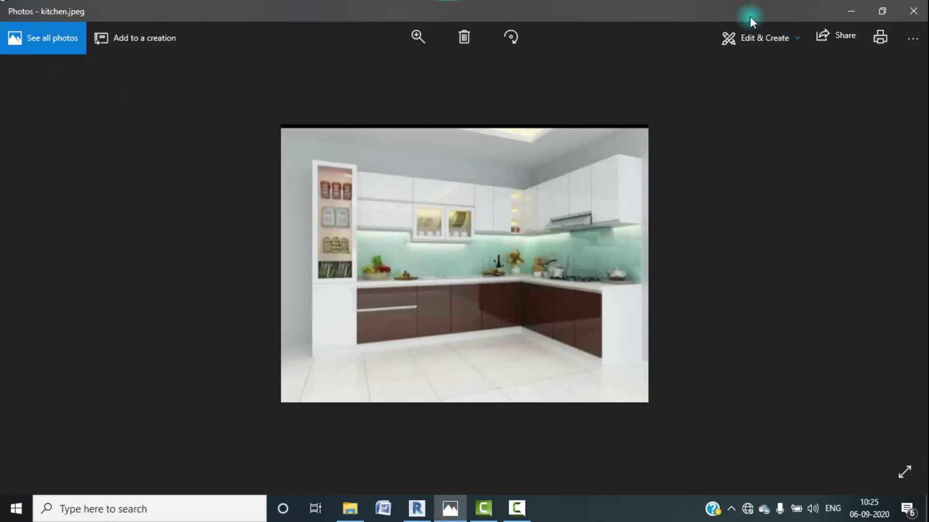
click(850, 11)
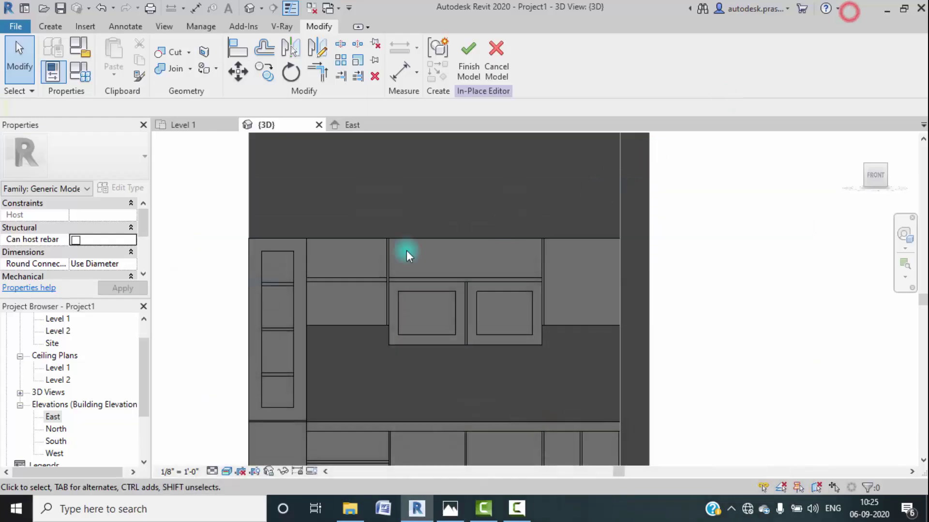
Step: Start a void extrusion and sketch two vertical lines about 2' 3" long and 7" apart, starting at the inner edge of the end wall cabinet
click(51, 29)
click(261, 72)
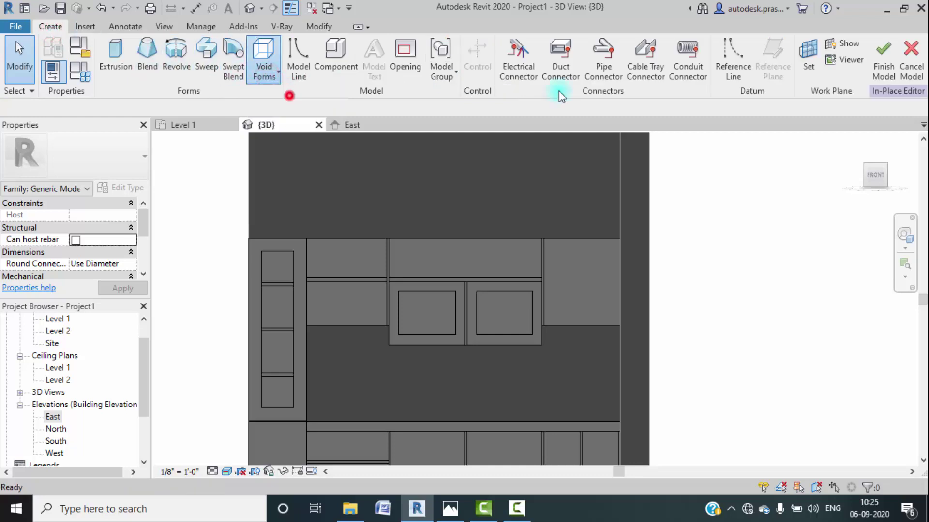
scroll(559, 261, up, 3)
middle_drag(605, 277, 474, 253)
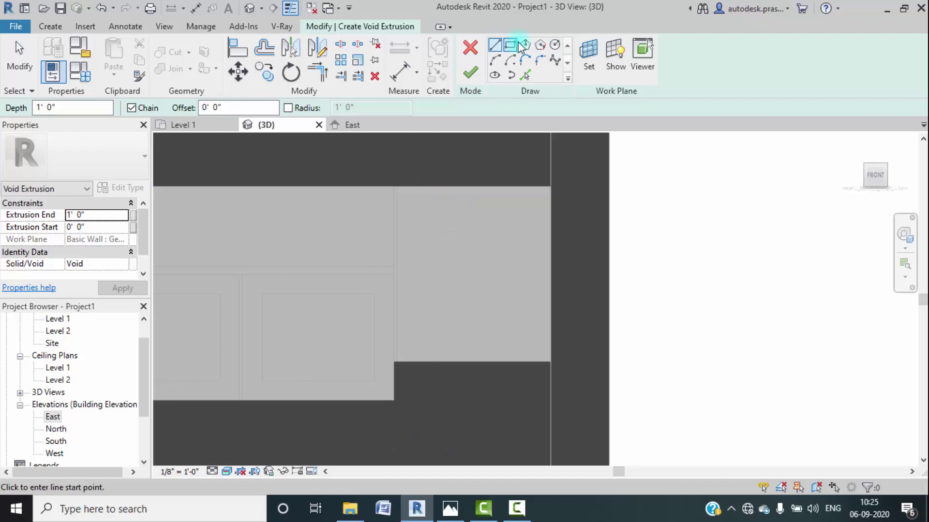
click(494, 46)
click(398, 187)
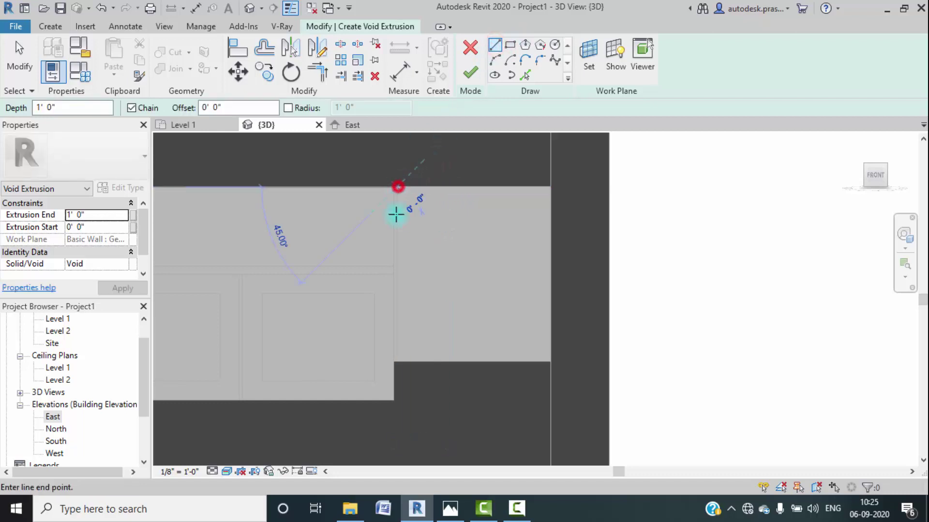
click(397, 361)
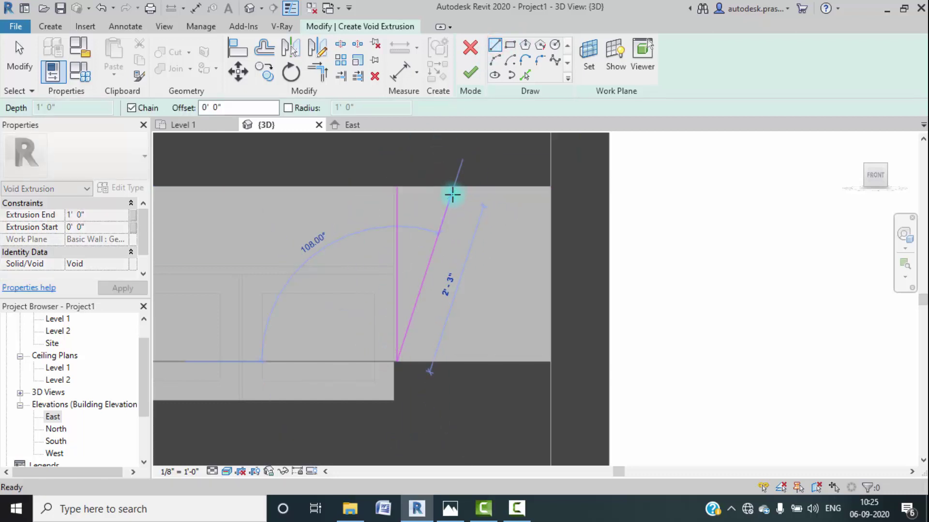
key(Escape)
click(440, 184)
click(442, 361)
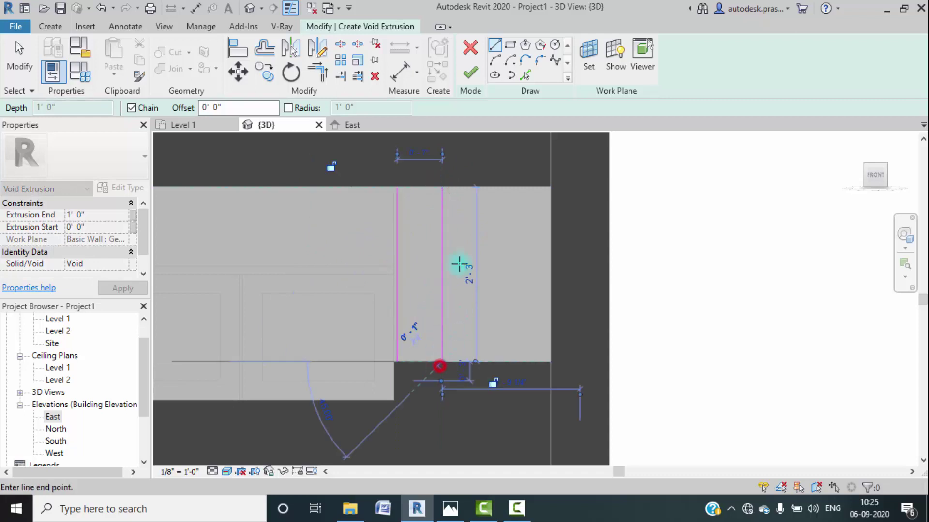
Step: Sketch two more vertical lines down the end wall cabinet, one about 7" further along and one on its wall-side edge
key(Escape)
click(488, 183)
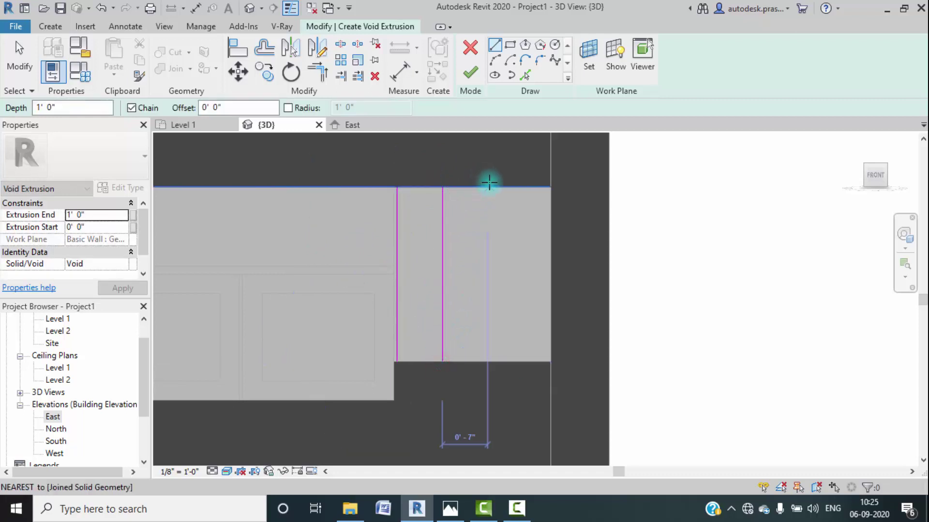
click(488, 370)
key(Escape)
click(551, 177)
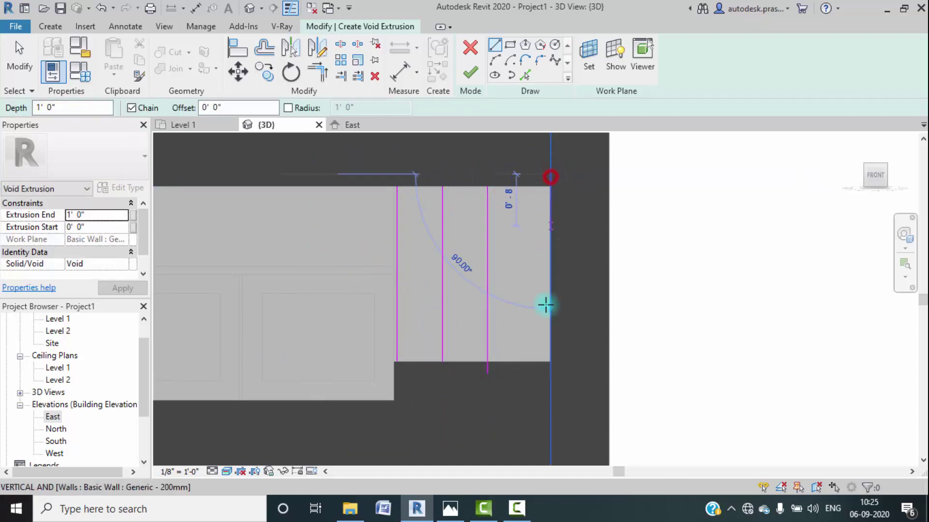
click(549, 379)
key(Escape)
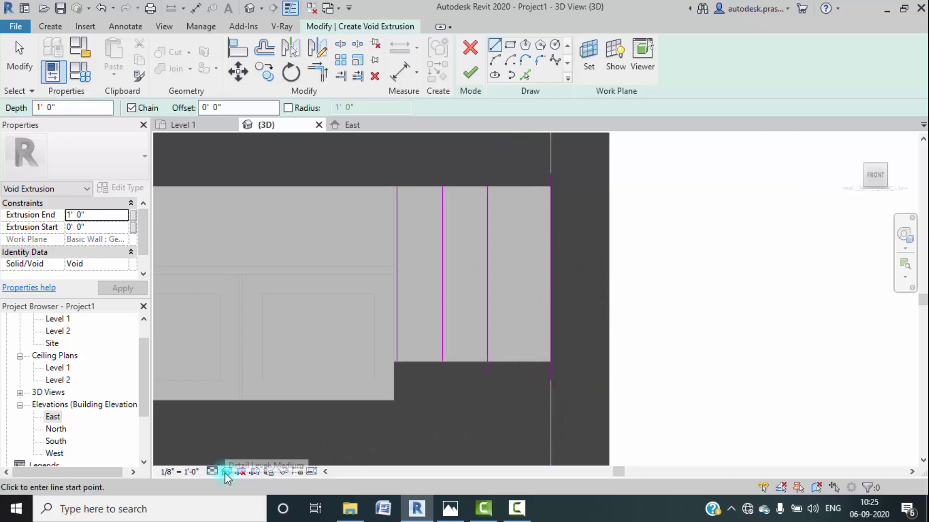
Step: Display the view in Wireframe and place one continuous aligned dimension across the four vertical sketch lines
click(225, 472)
click(251, 403)
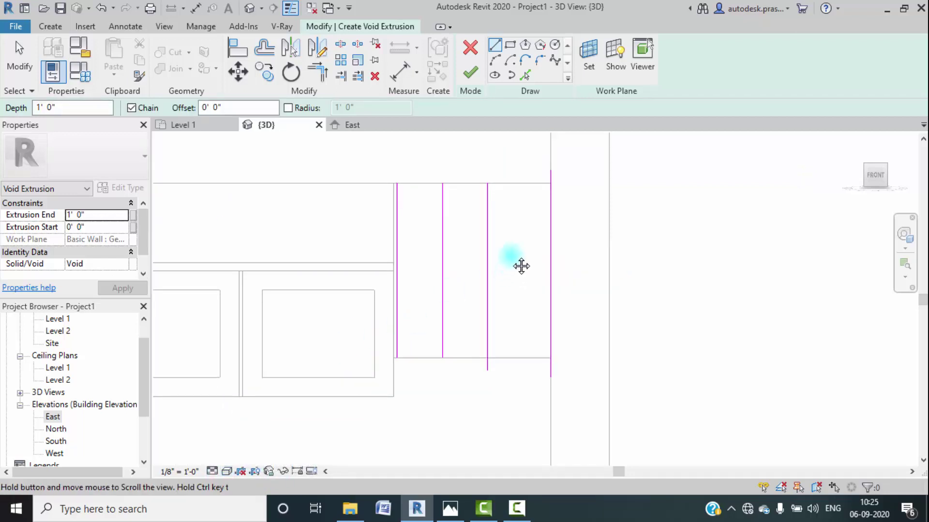
middle_drag(521, 266, 525, 253)
click(127, 27)
click(55, 48)
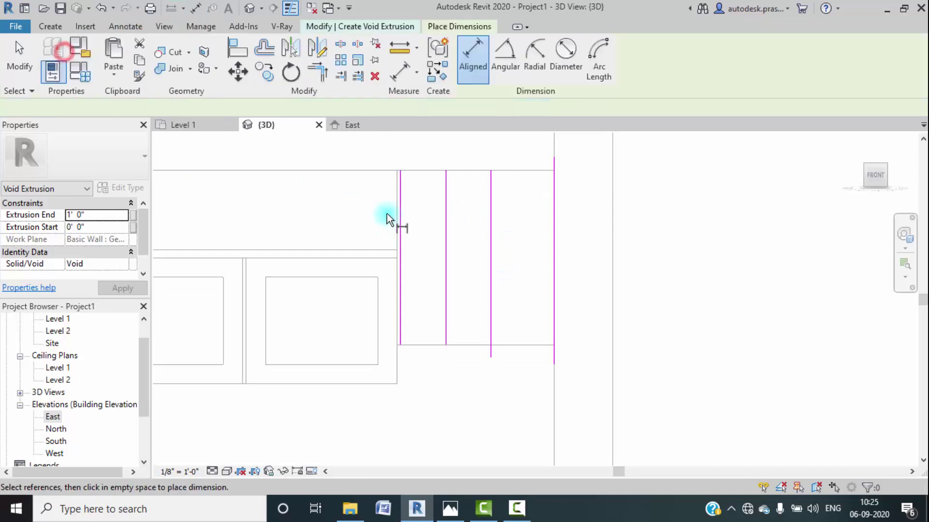
scroll(402, 219, up, 4)
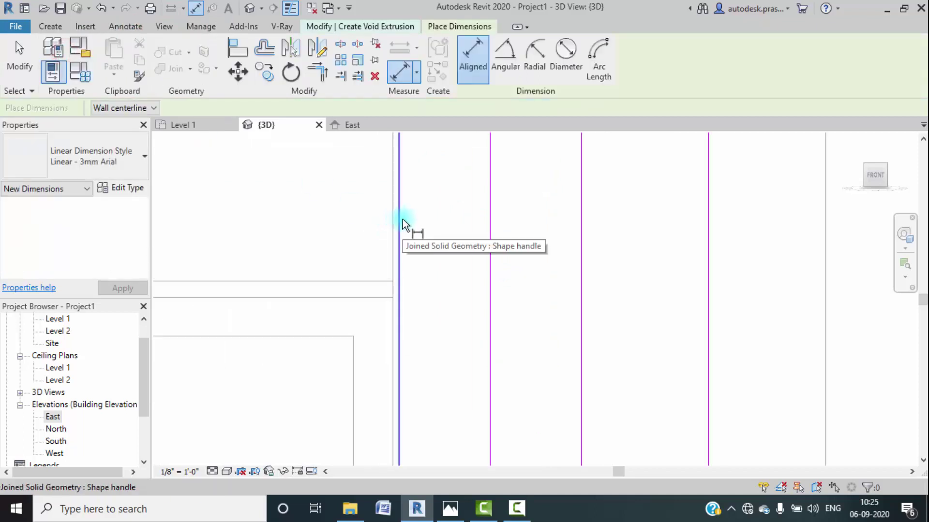
click(402, 220)
scroll(467, 230, down, 2)
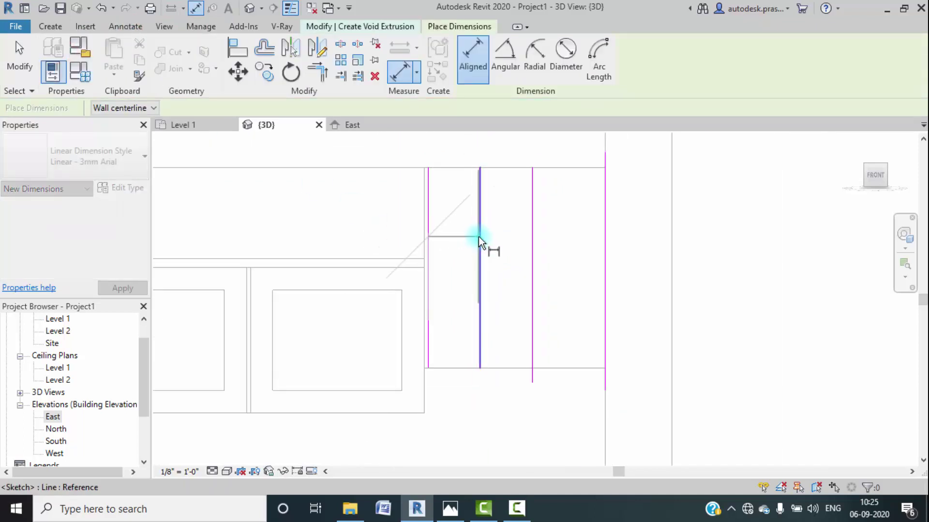
click(479, 236)
click(534, 241)
click(605, 243)
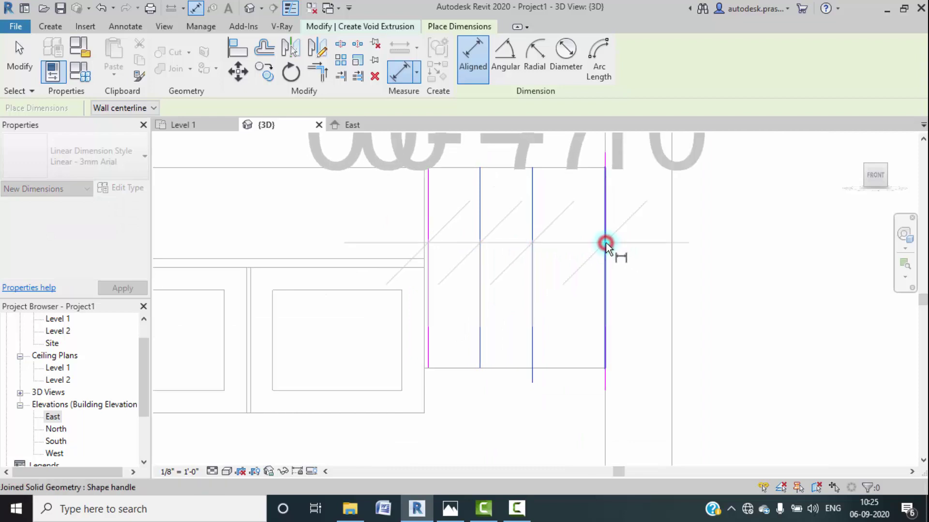
scroll(614, 291, down, 2)
middle_drag(614, 291, 665, 131)
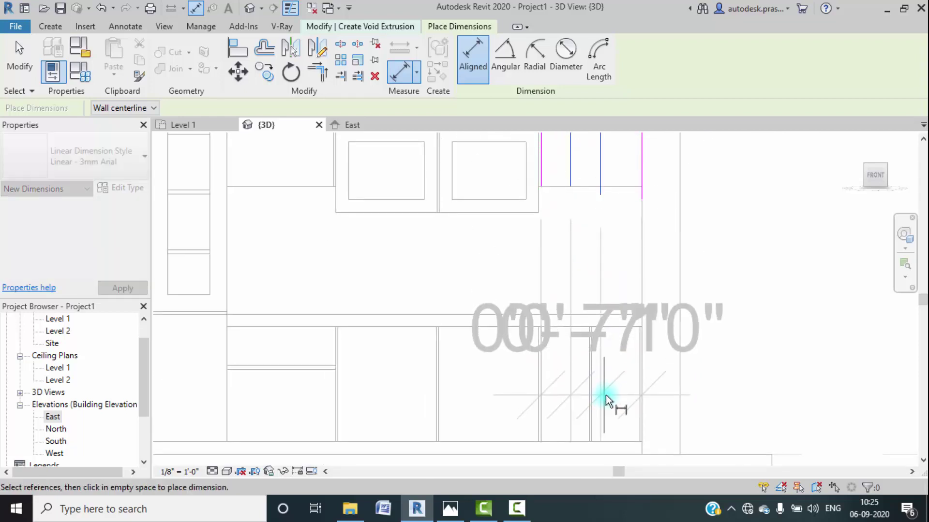
click(610, 397)
Step: Set the four vertical lines to equal spacing with the dimension's equality toggle, and delete the dimension
click(590, 195)
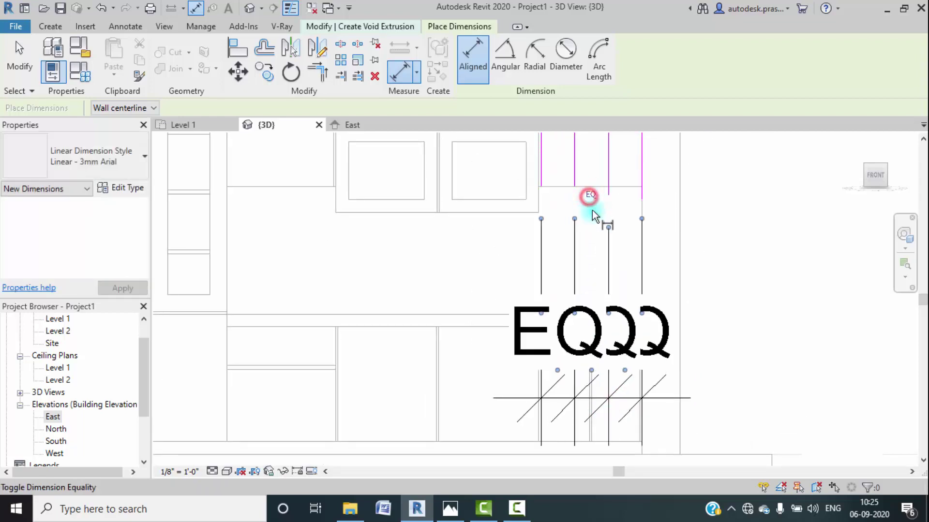
key(Escape)
key(Escape)
click(610, 262)
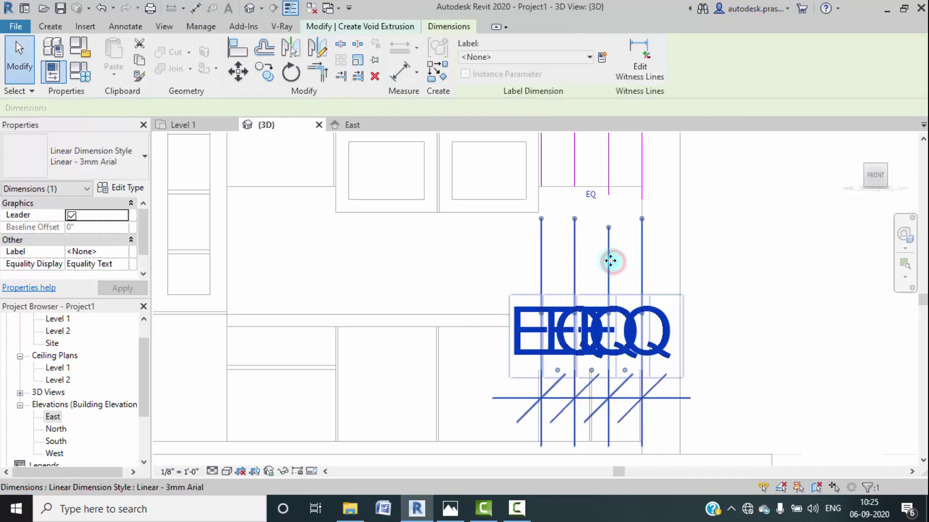
key(Delete)
scroll(606, 266, down, 1)
middle_drag(583, 302, 566, 367)
middle_drag(564, 189, 552, 246)
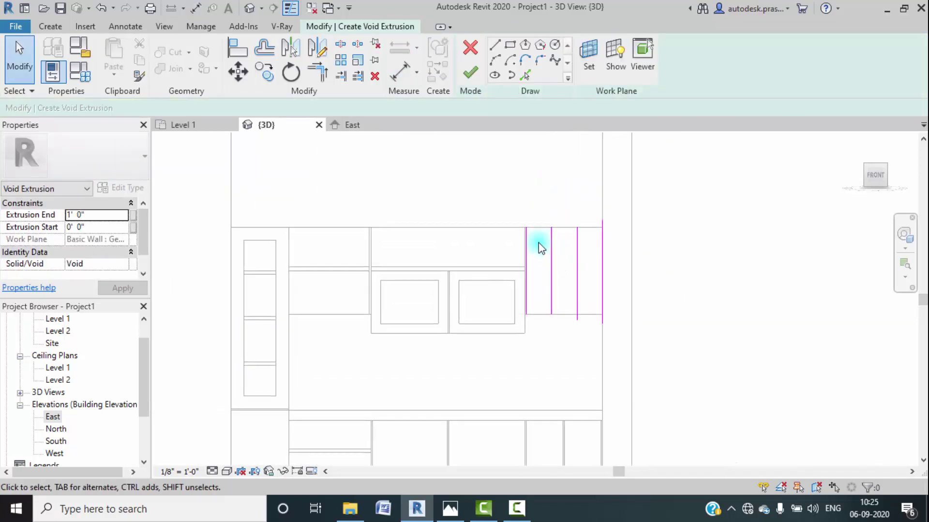
Step: Offset copies of the two middle vertical lines 1/4" to each side using Pick Lines
scroll(538, 239, up, 2)
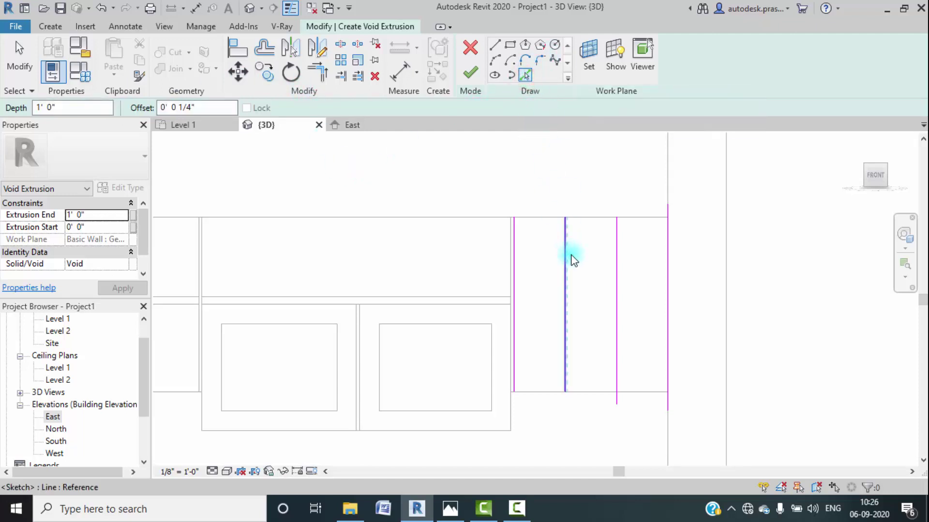
scroll(569, 269, up, 5)
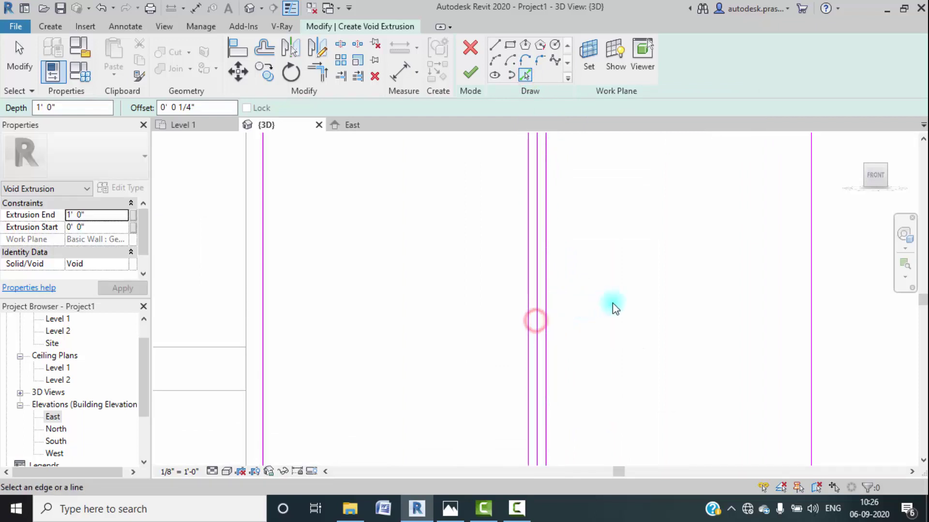
scroll(614, 308, down, 2)
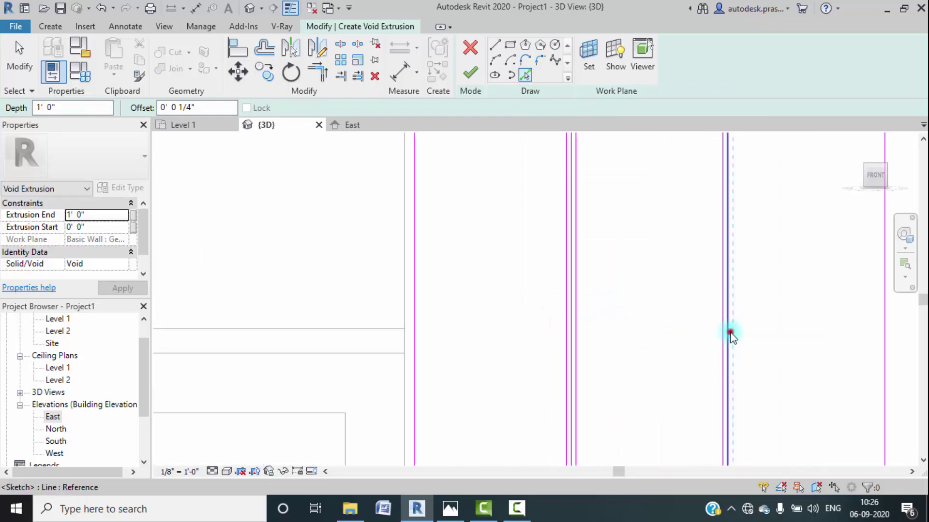
click(730, 334)
Step: Set the Pick Lines offset to 1/2" and add a line inward from the cabinet's wall-side line
scroll(767, 332, down, 4)
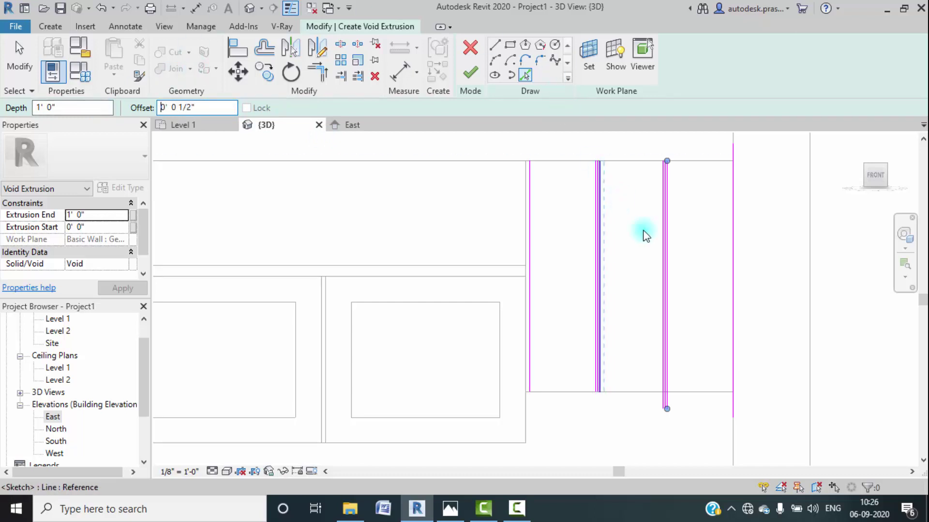
scroll(719, 311, up, 4)
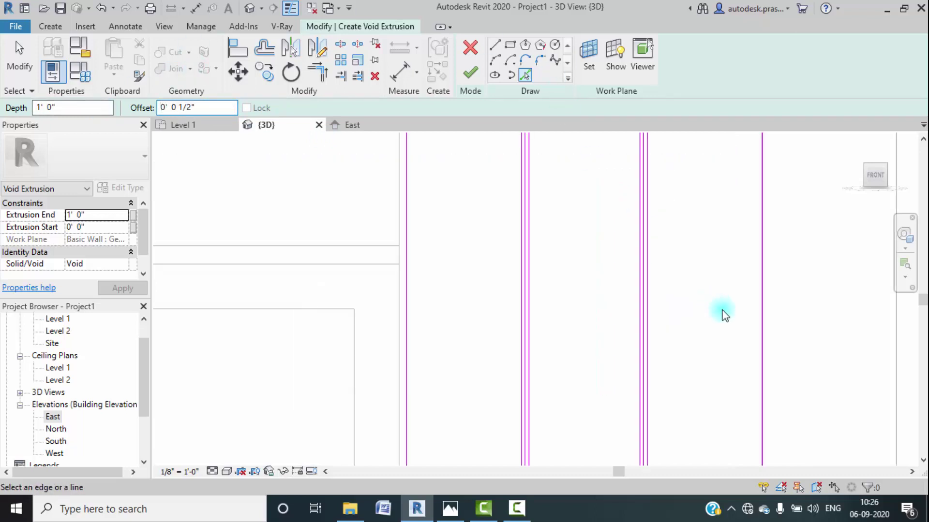
click(764, 339)
key(Escape)
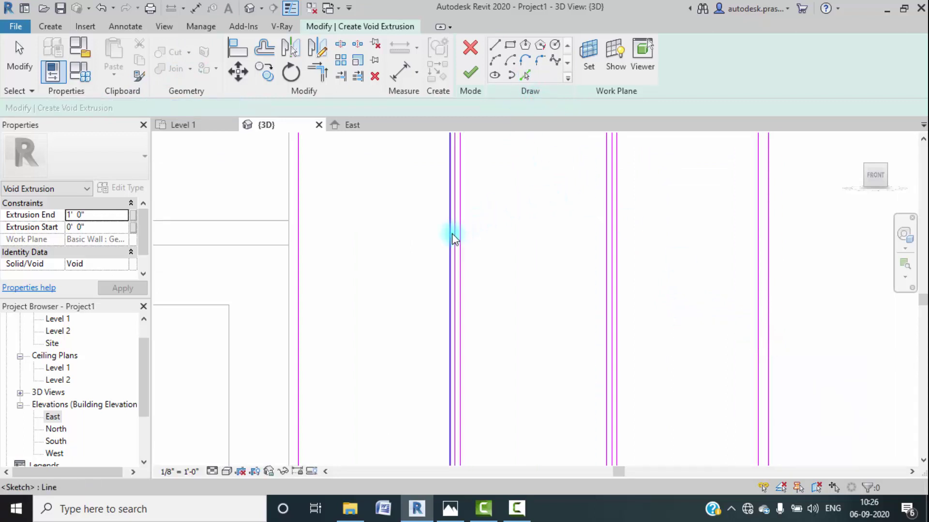
Step: Delete the original centre lines between the two pairs of offset groove lines
scroll(452, 233, up, 3)
click(459, 237)
key(Delete)
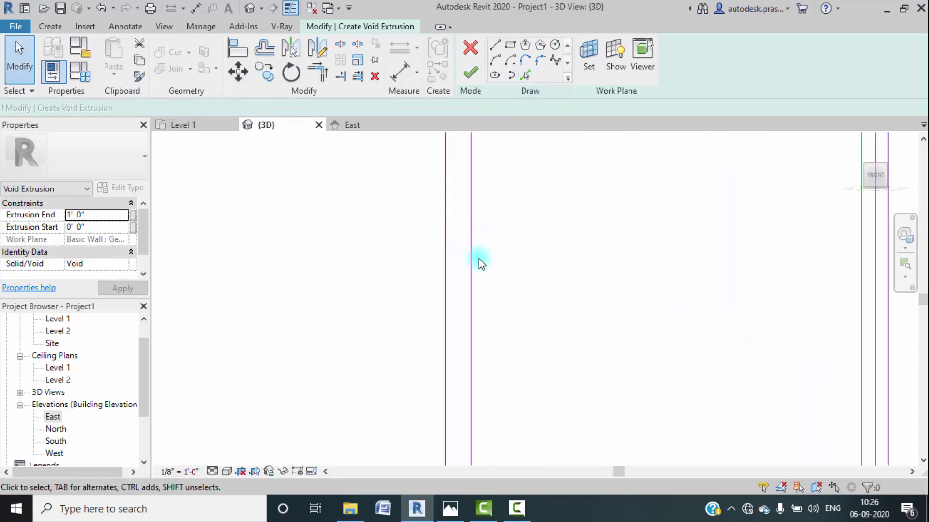
scroll(601, 309, down, 2)
scroll(615, 321, up, 2)
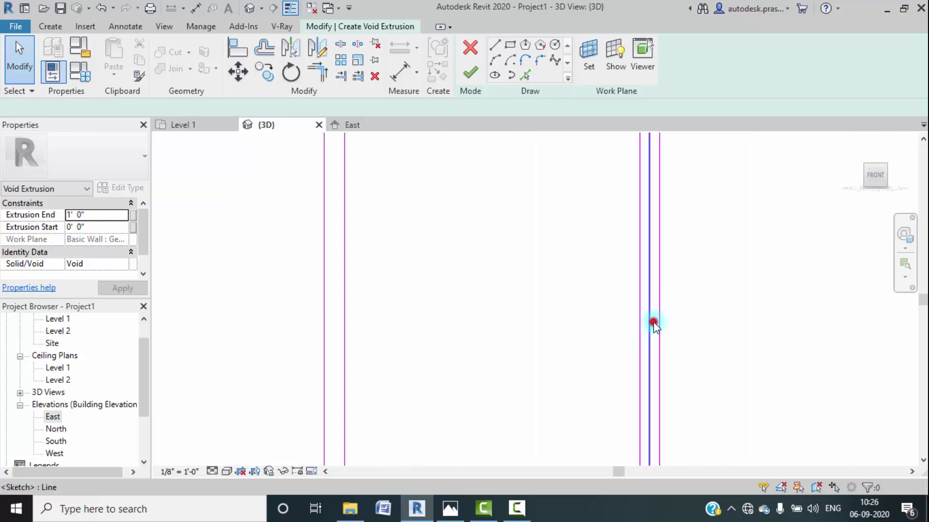
click(653, 323)
Step: Close the tops of the three 1/2" wide grooves with short horizontal lines along the cabinet's top edge
click(496, 46)
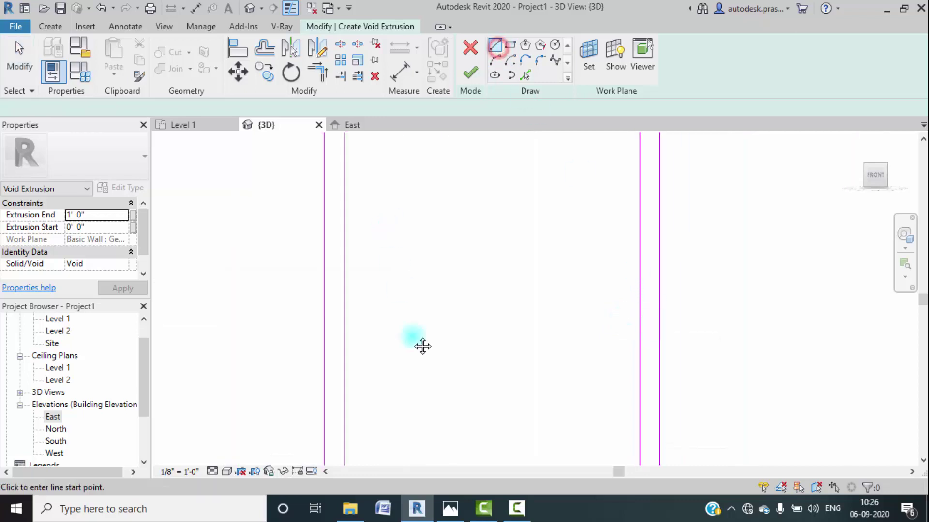
scroll(422, 240, down, 3)
scroll(401, 241, up, 3)
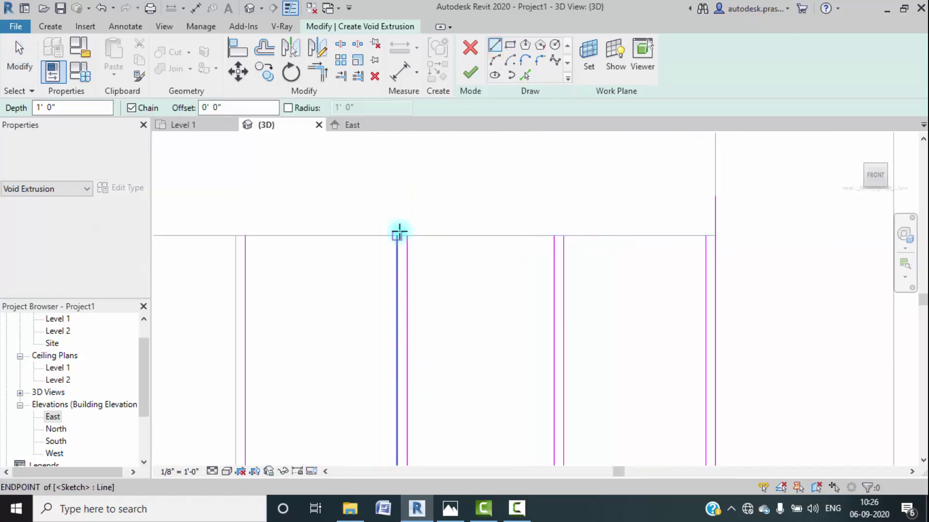
click(408, 238)
click(410, 238)
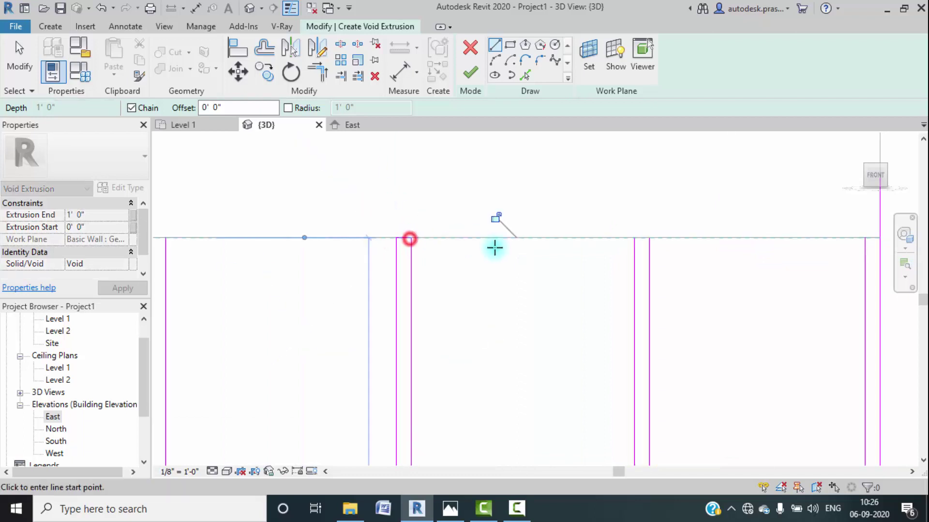
click(633, 237)
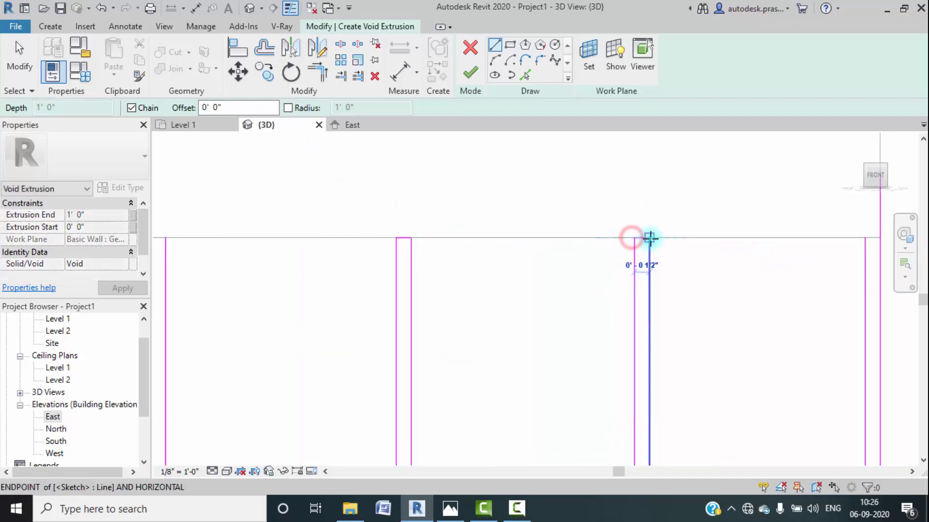
click(649, 238)
scroll(523, 236, down, 2)
scroll(696, 238, up, 4)
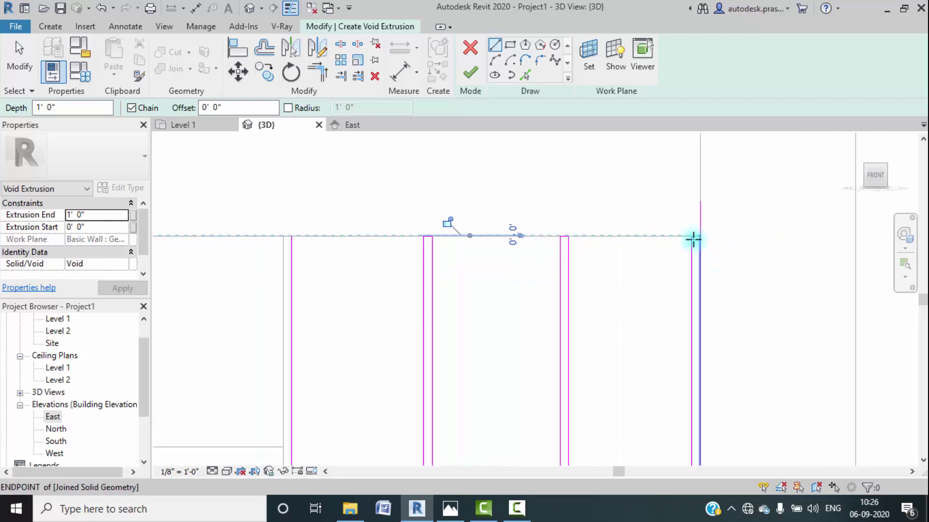
click(686, 234)
click(701, 233)
Step: Draw short horizontal lines along the cabinet's bottom edge to close the lower ends of the three grooves
scroll(579, 253, down, 5)
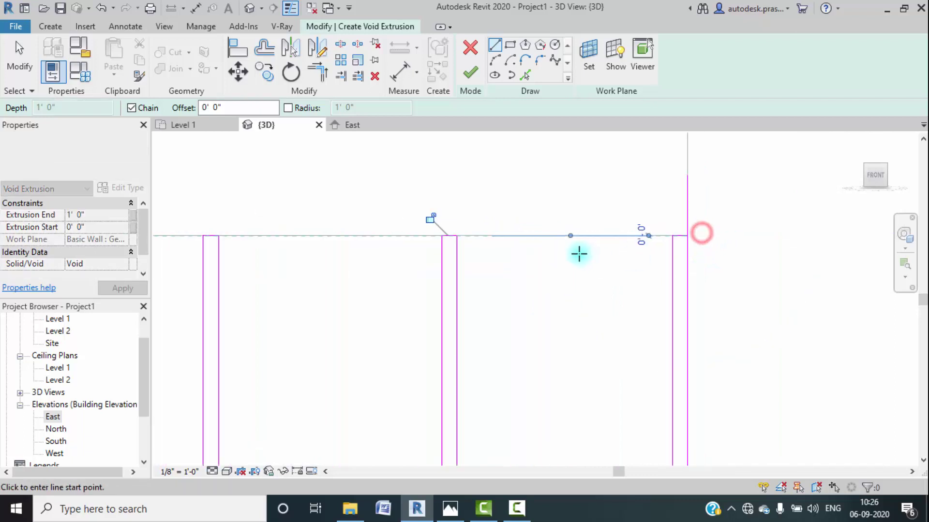
middle_drag(526, 427, 518, 247)
scroll(487, 300, up, 2)
scroll(456, 314, up, 2)
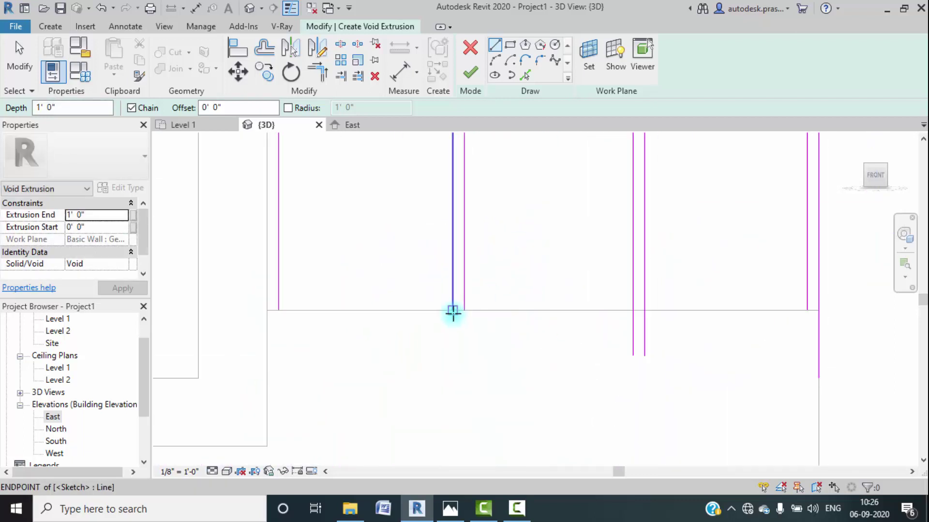
click(462, 311)
click(625, 312)
click(632, 310)
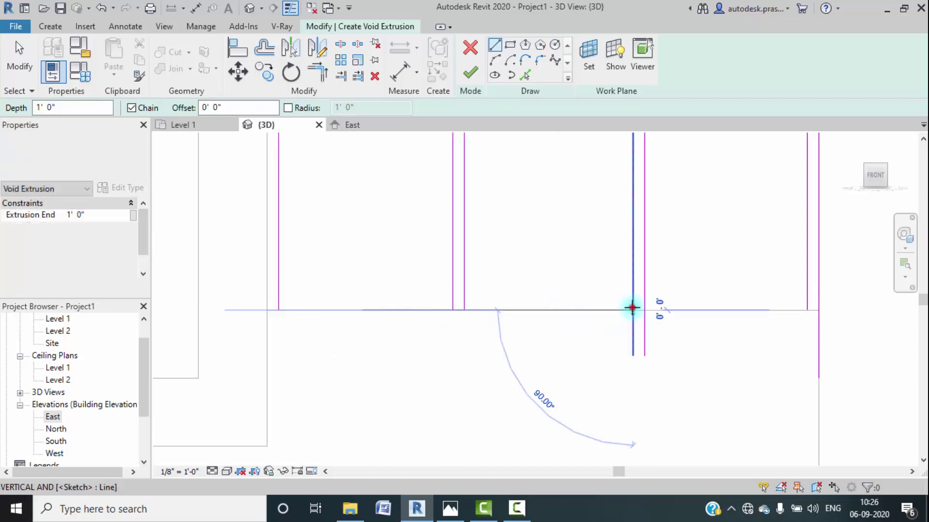
click(644, 310)
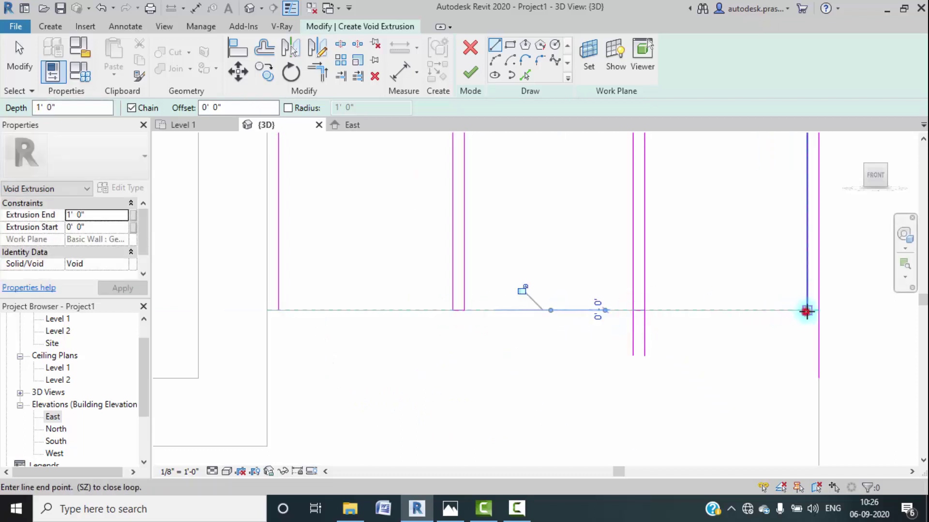
click(806, 311)
Step: Trim the bottom corners of the two wall-side grooves to the cabinet's bottom edge and delete the stray vertical line beside the neighbouring cabinet
click(316, 72)
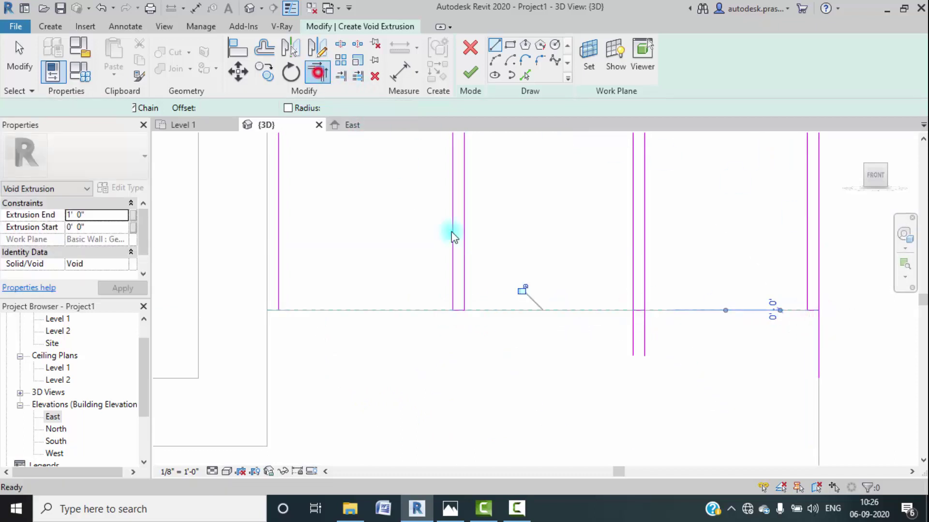
click(631, 299)
click(639, 308)
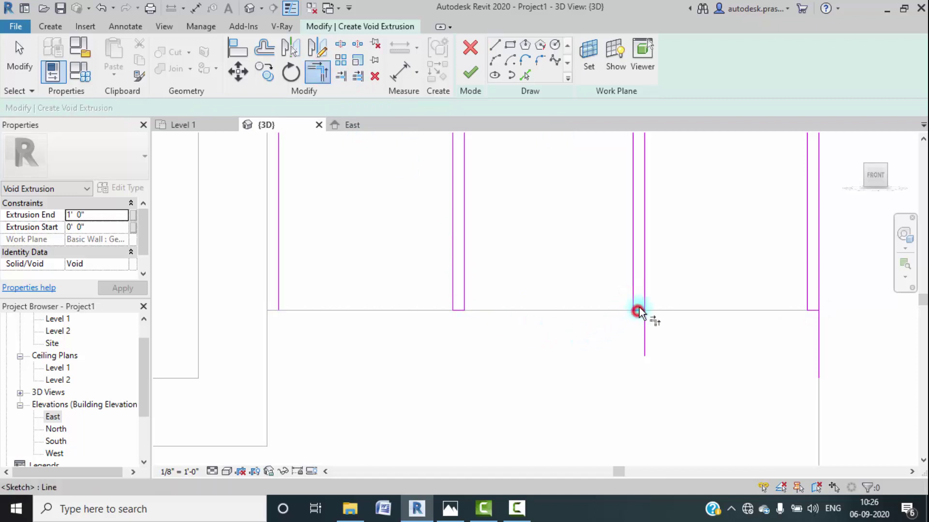
click(814, 311)
click(818, 308)
key(Escape)
click(280, 255)
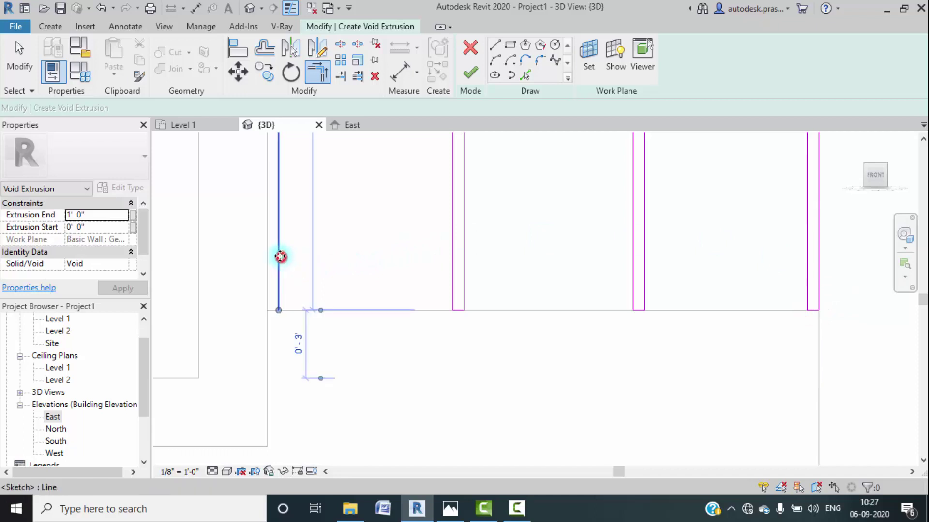
key(Escape)
scroll(396, 373, down, 6)
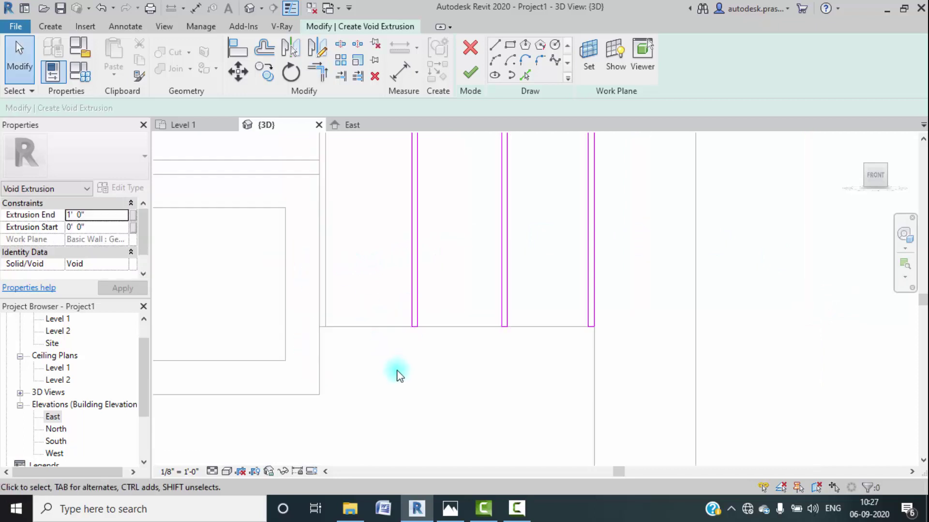
Step: Trim the top corner of the groove nearest the wall and finish the void extrusion sketch
click(318, 72)
scroll(493, 215, up, 6)
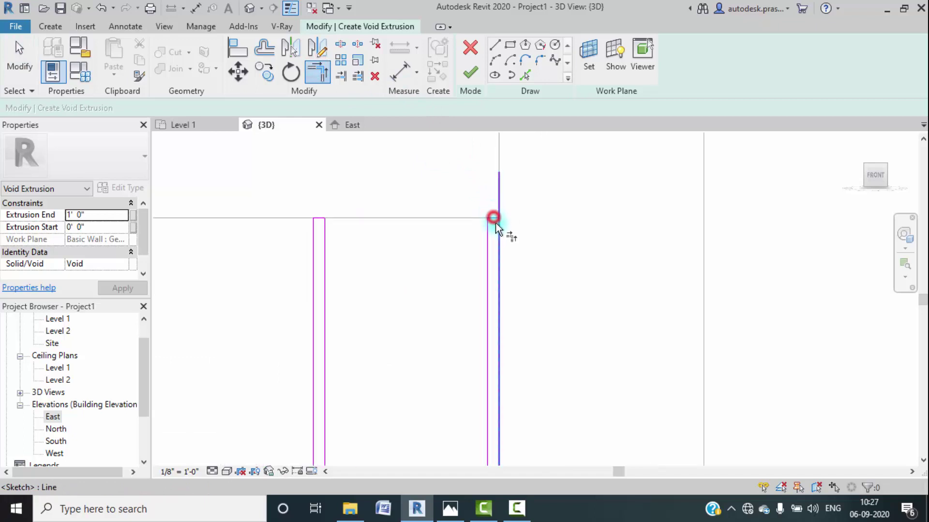
click(494, 218)
click(470, 73)
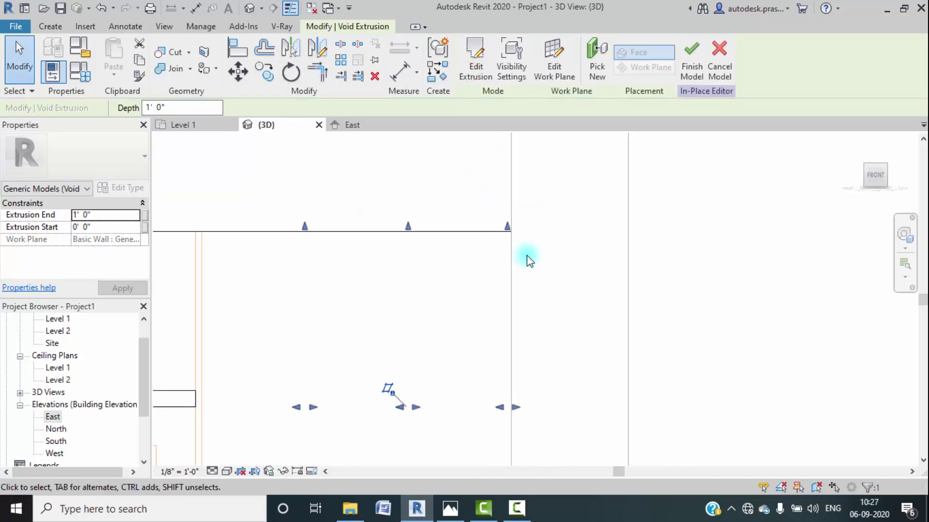
Step: Show the void and cabinets from the right side in Wireframe style
scroll(529, 259, down, 4)
click(895, 175)
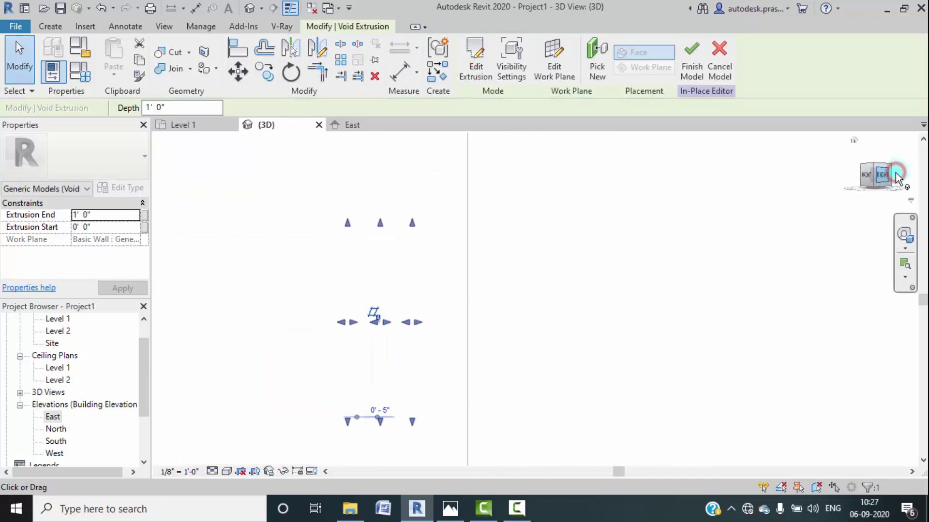
click(225, 471)
click(291, 389)
scroll(580, 316, down, 3)
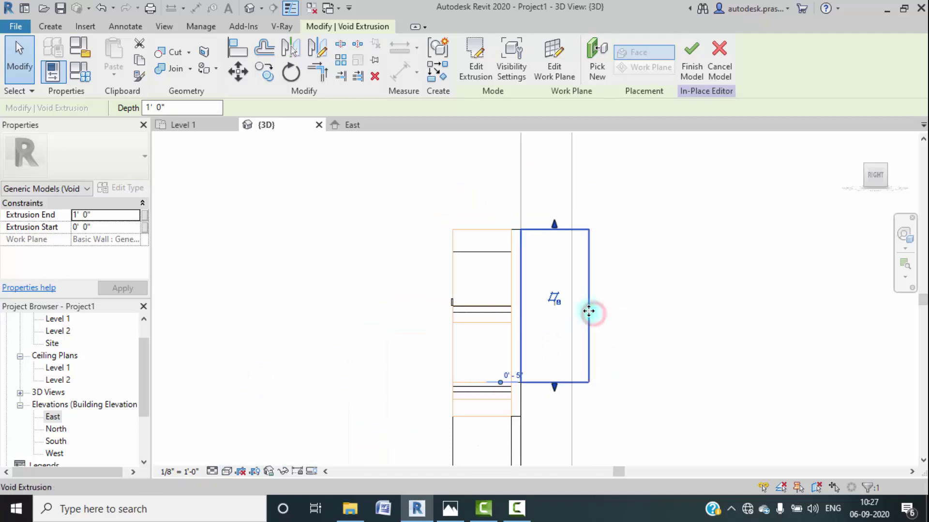
Step: Reshape the void extrusion from the side into a thin slab that cuts only into the cabinet's front face
click(669, 320)
click(591, 306)
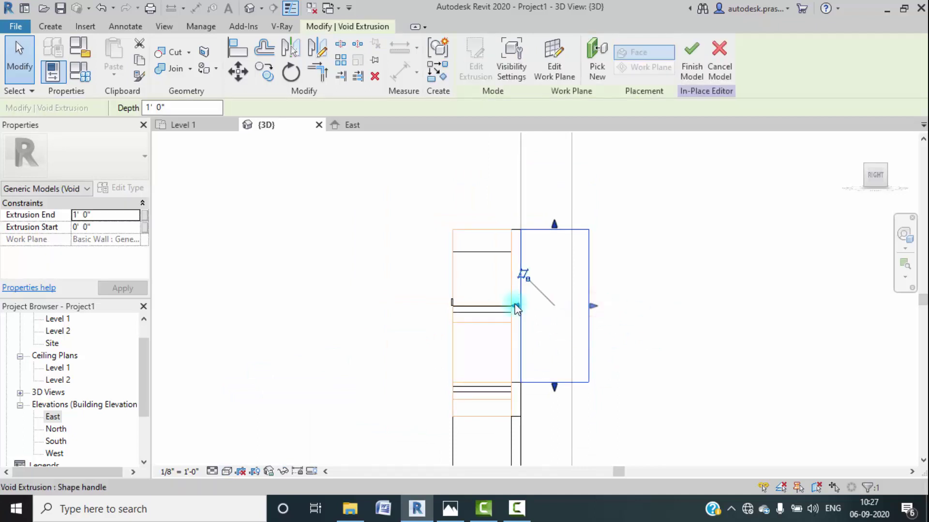
drag(515, 306, 455, 306)
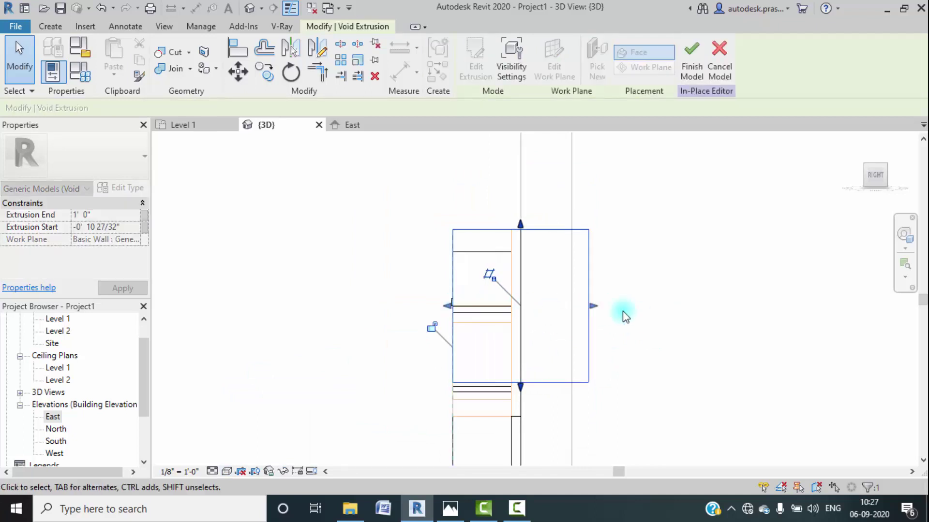
drag(592, 306, 453, 271)
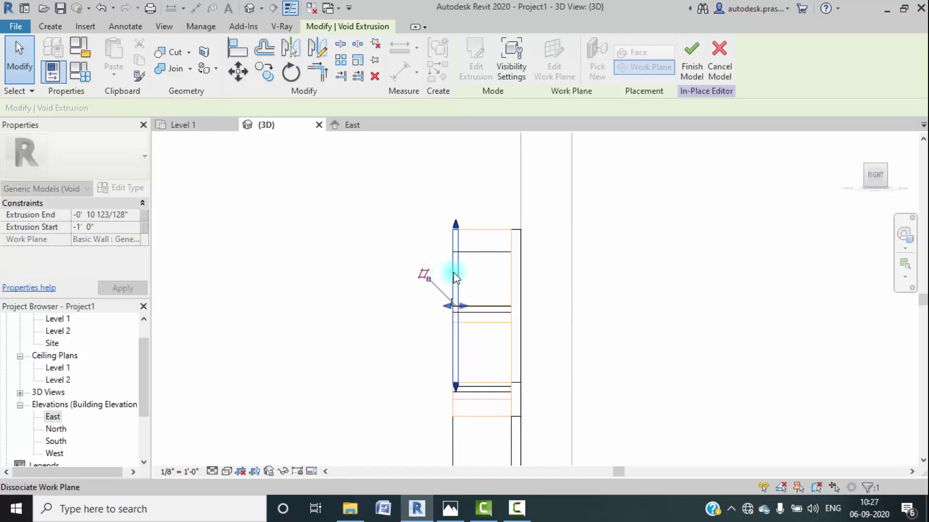
scroll(466, 346, up, 5)
drag(481, 315, 454, 311)
click(325, 307)
scroll(323, 294, down, 2)
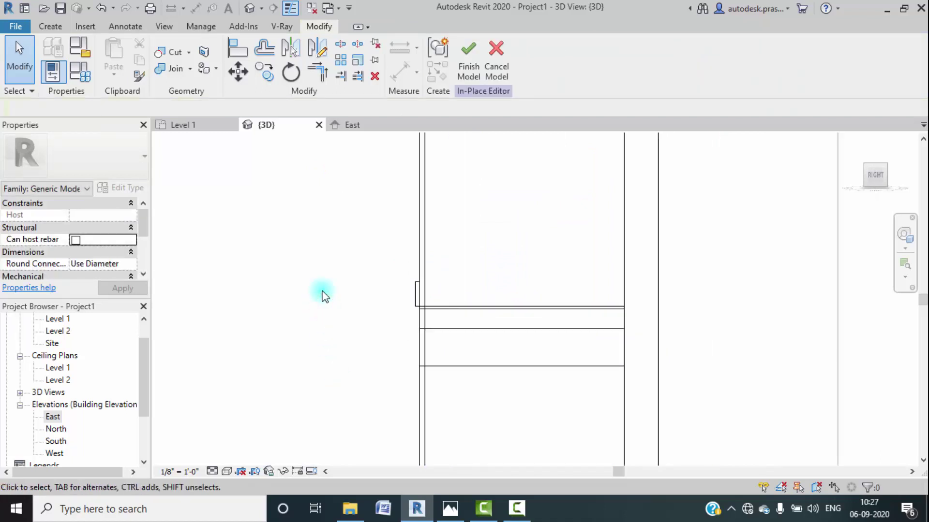
Step: Set the 3D view to Hidden Line style and examine the grooves on the cabinet front at an angle
mouse_move(354, 346)
shift+middle_down()
mouse_move(487, 383)
mouse_move(321, 425)
shift+middle_up()
click(226, 471)
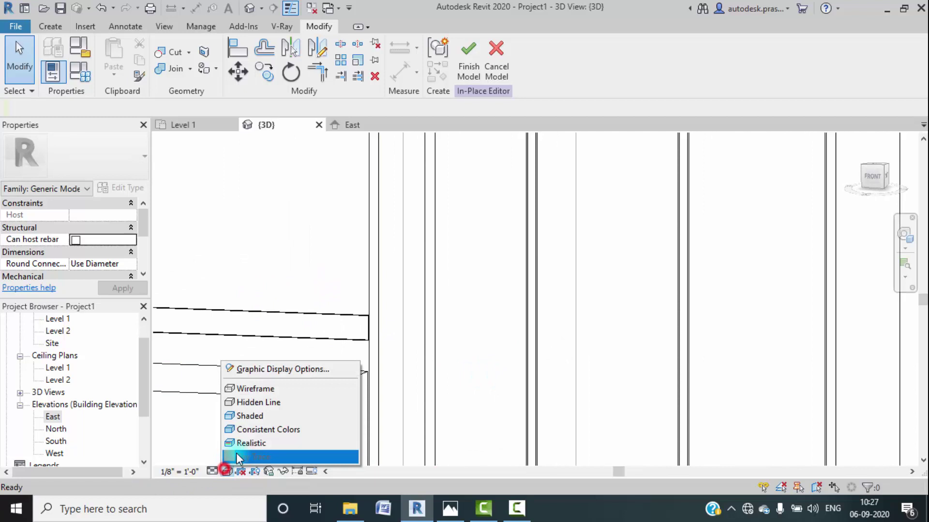
click(244, 402)
scroll(452, 305, up, 3)
shift+middle_drag(457, 310, 525, 248)
scroll(537, 295, up, 3)
scroll(556, 269, up, 4)
scroll(525, 310, down, 3)
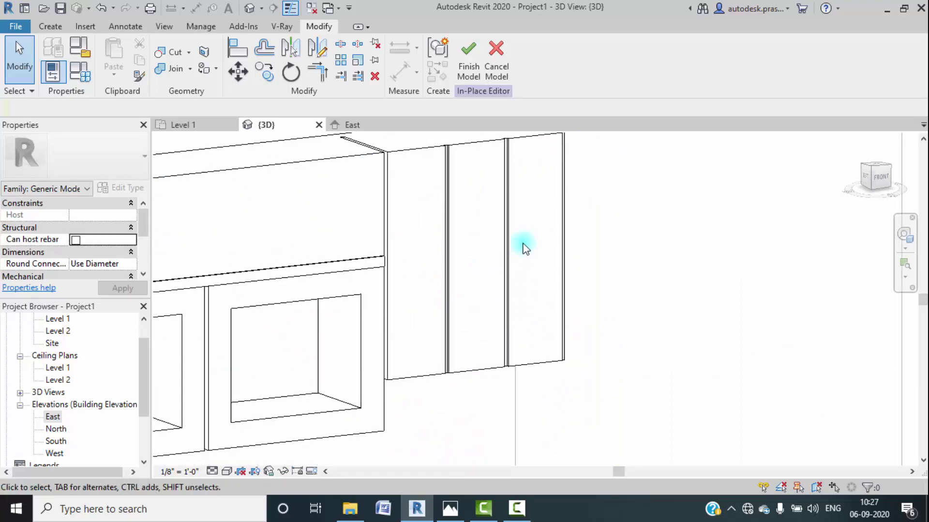
Step: Start another void extrusion in the front view and sketch a horizontal line along the cabinet's top edge, from the last inner groove past the wall
click(882, 177)
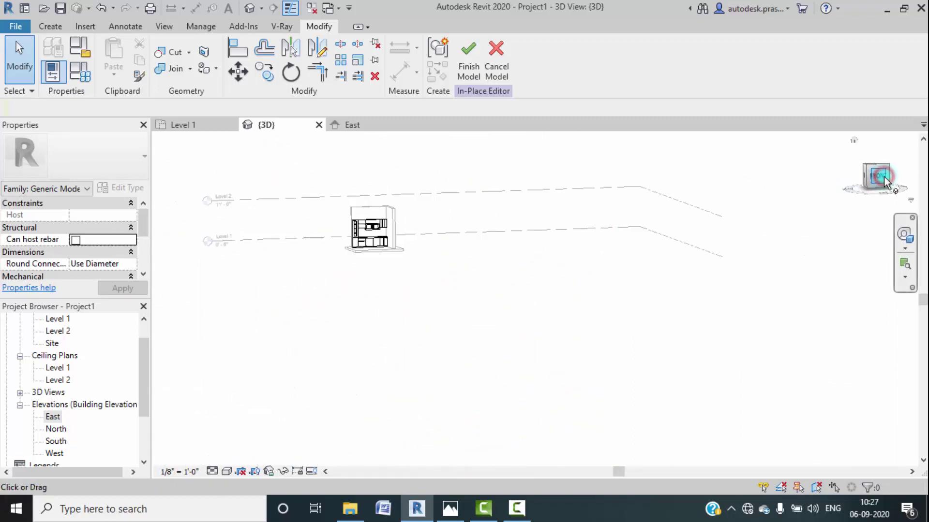
scroll(477, 278, up, 10)
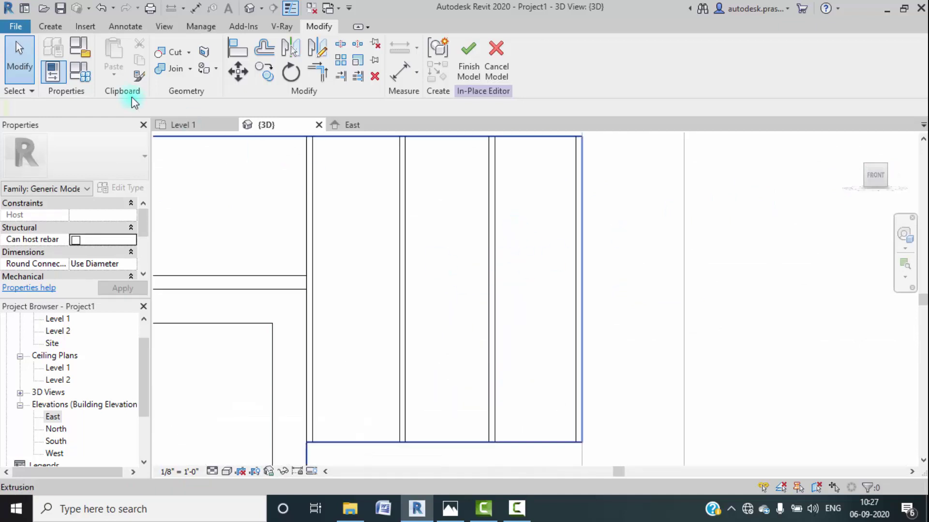
click(50, 27)
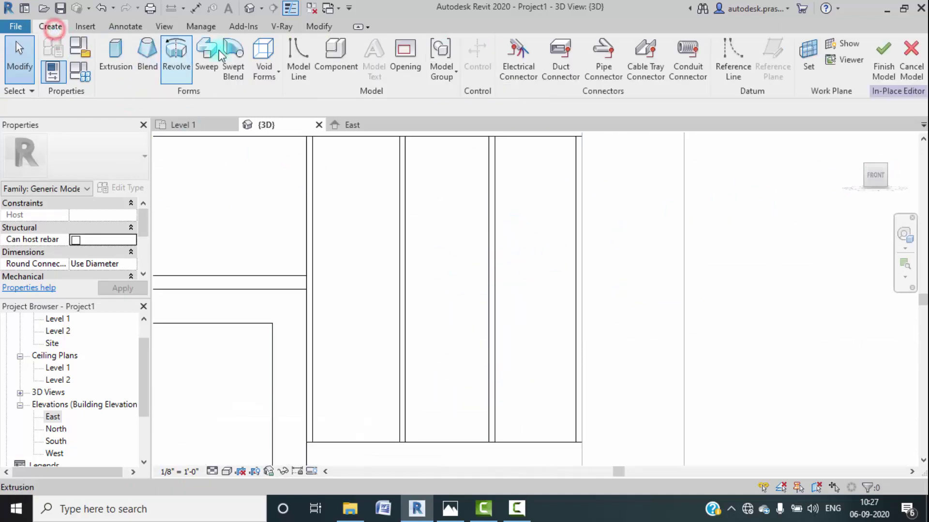
click(267, 76)
click(286, 100)
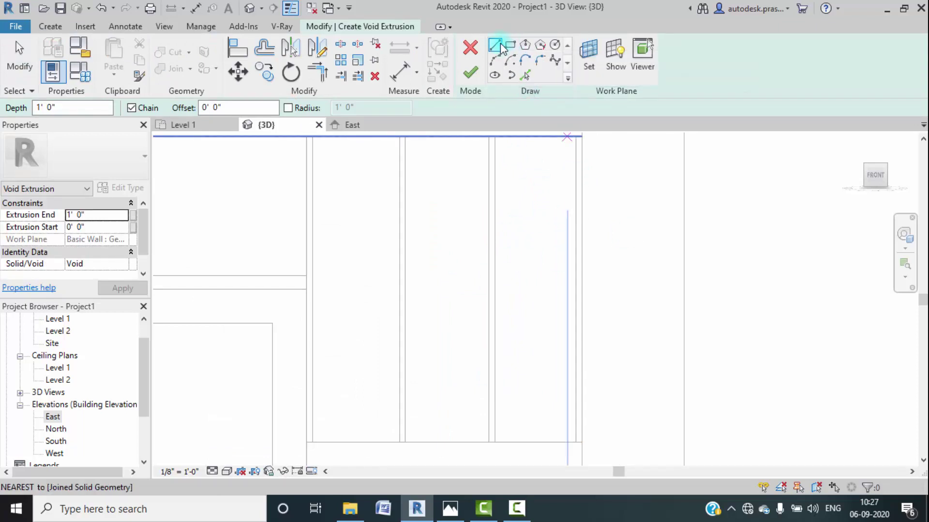
click(496, 45)
middle_drag(495, 204, 489, 237)
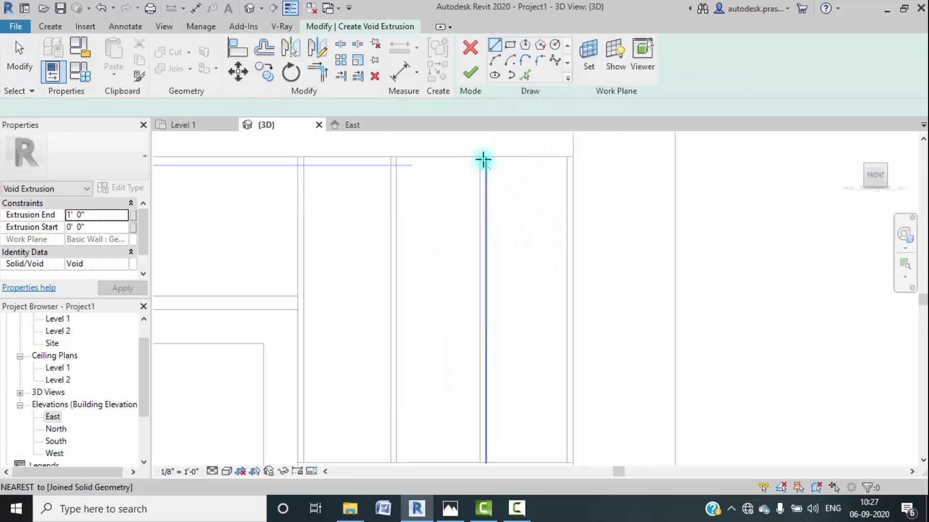
click(486, 156)
click(700, 157)
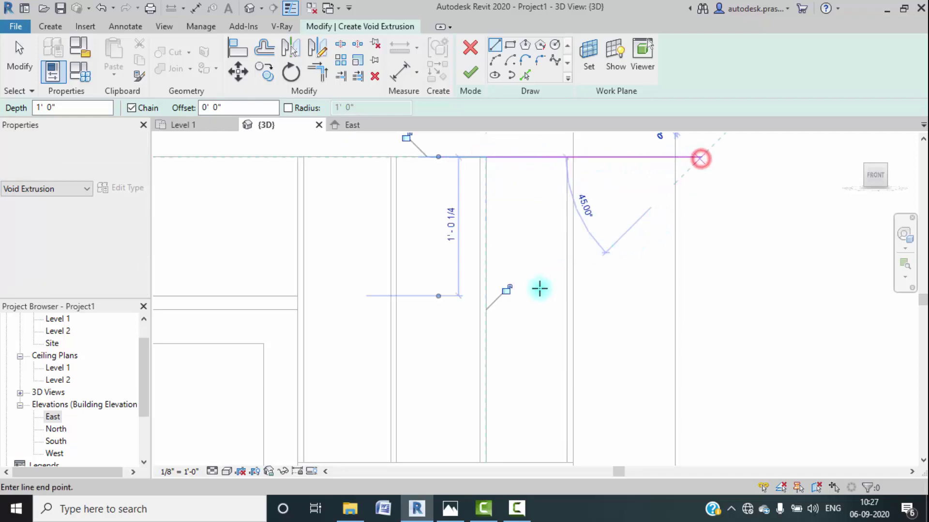
key(Escape)
Step: Check the kitchen.jpeg reference photo and sketch two horizontal lines across the wall-side door panel below the top line
click(450, 517)
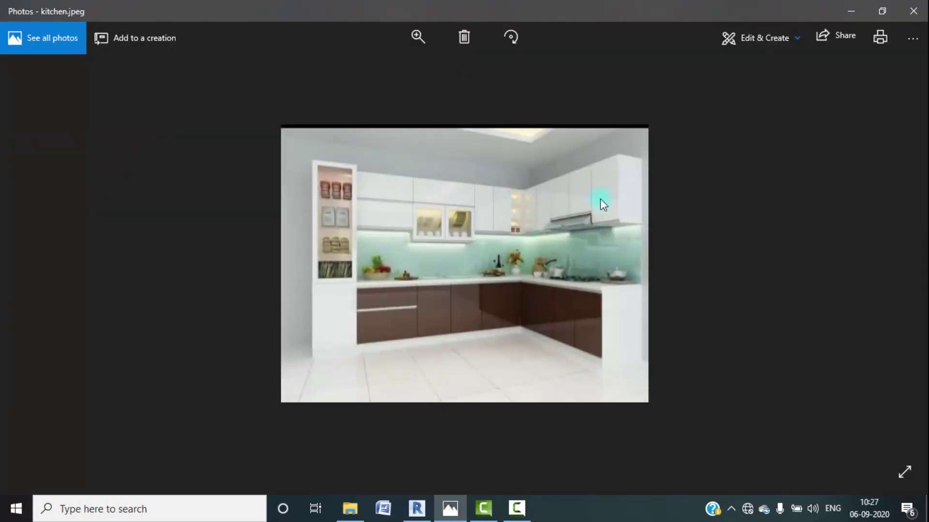
click(858, 4)
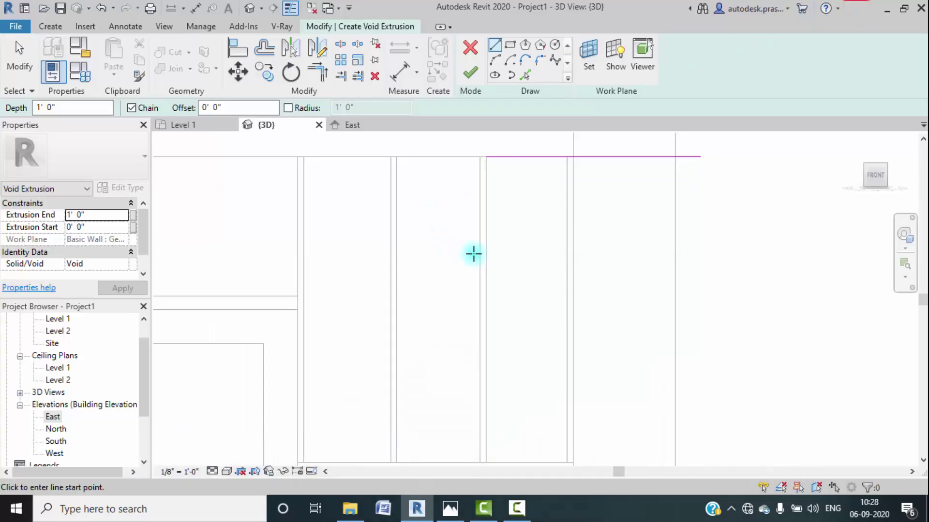
click(710, 253)
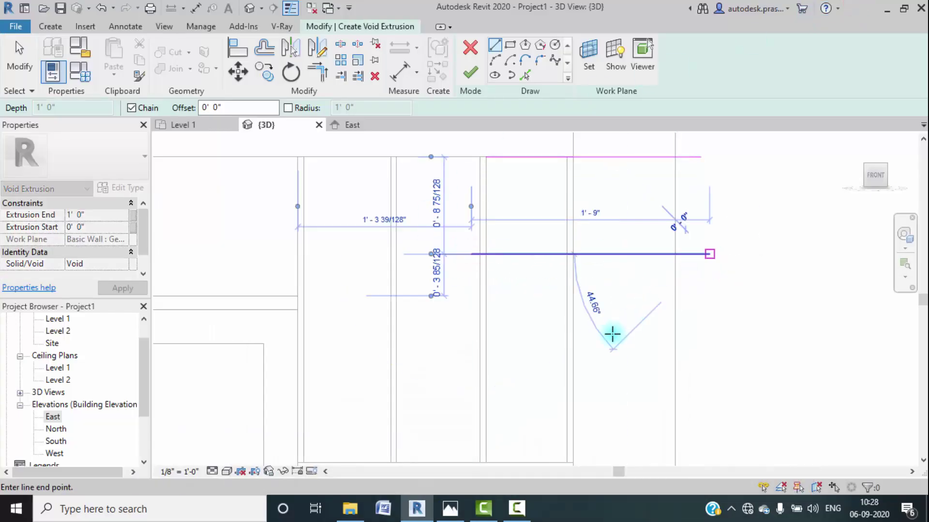
middle_drag(614, 331, 590, 210)
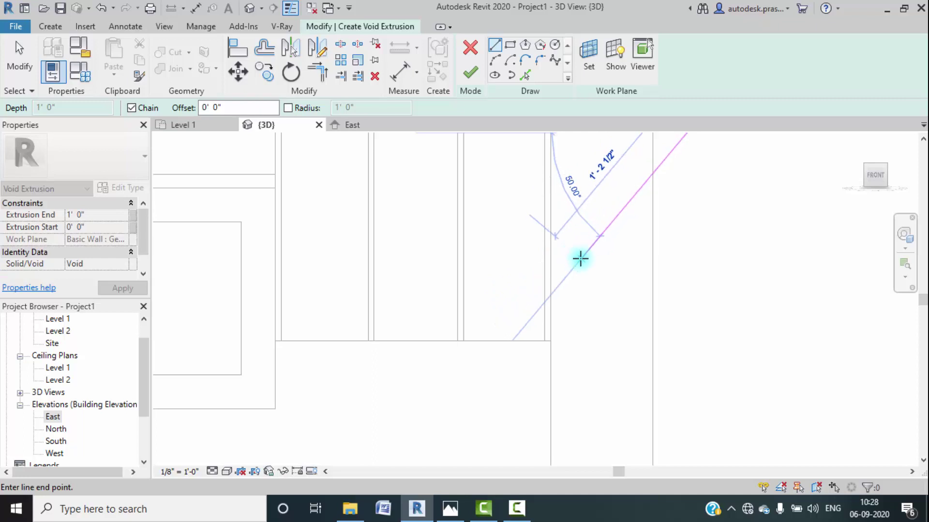
key(Escape)
click(440, 186)
click(688, 188)
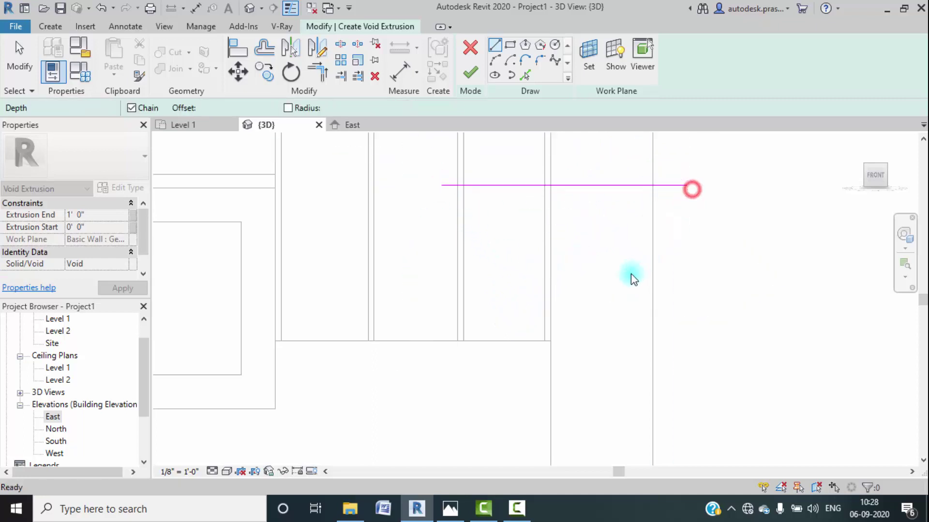
Step: Sketch a third horizontal line across the lower part of the wall-side panel and another along the cabinet's bottom edge
mouse_move(589, 292)
middle_down()
mouse_move(561, 417)
mouse_move(587, 296)
middle_up()
scroll(553, 402, down, 2)
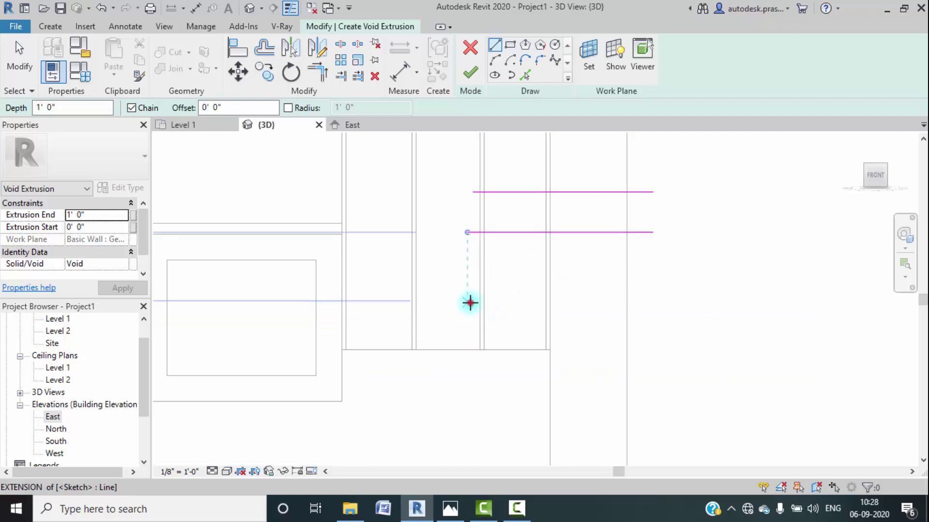
click(469, 303)
click(663, 302)
key(Escape)
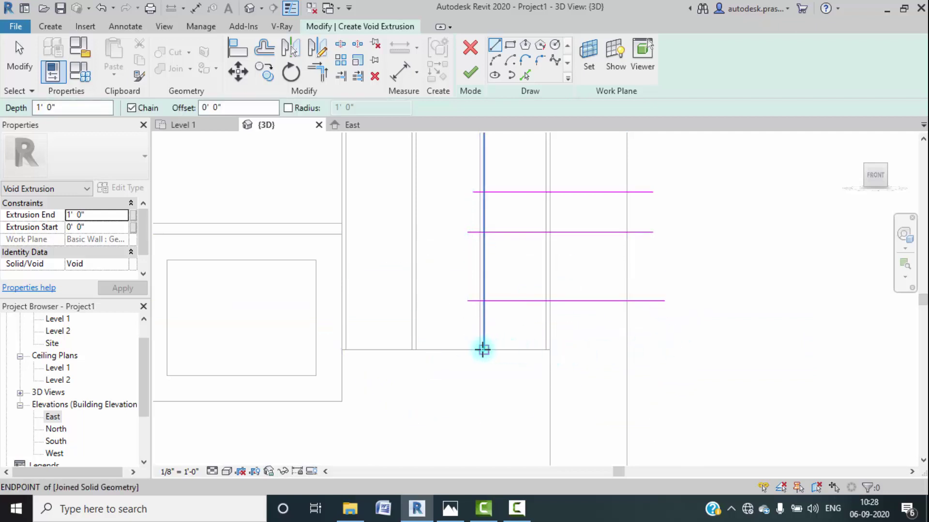
click(482, 350)
click(663, 349)
key(Escape)
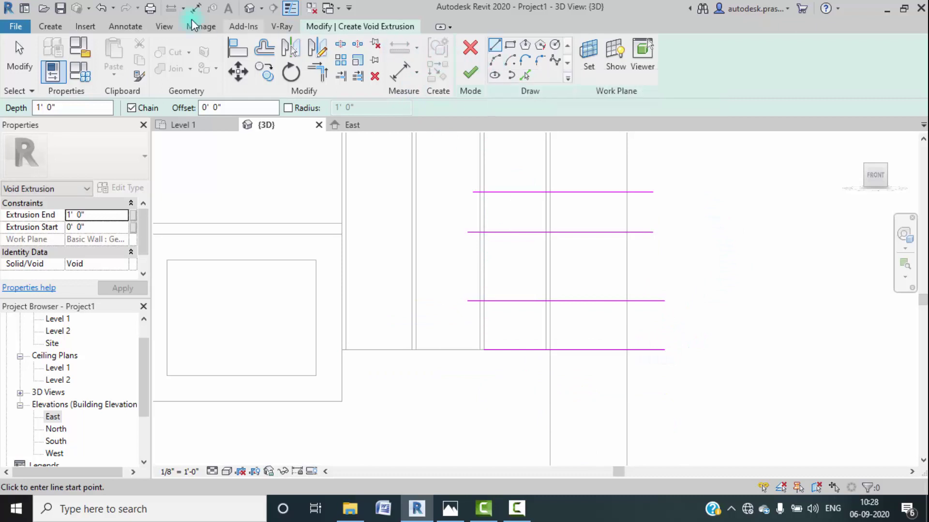
Step: Place a continuous aligned dimension across the five horizontal sketch lines, beside the wall
click(125, 26)
click(56, 47)
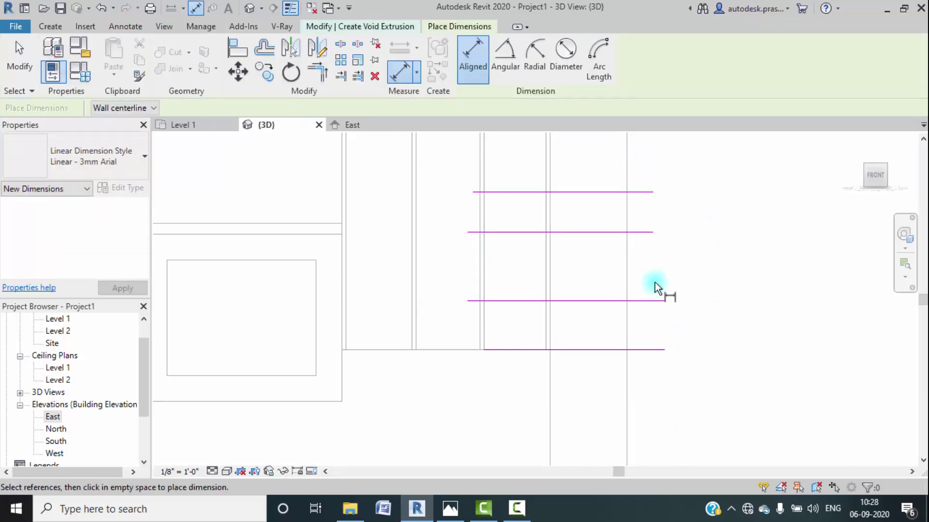
scroll(655, 289, down, 2)
click(637, 202)
click(640, 239)
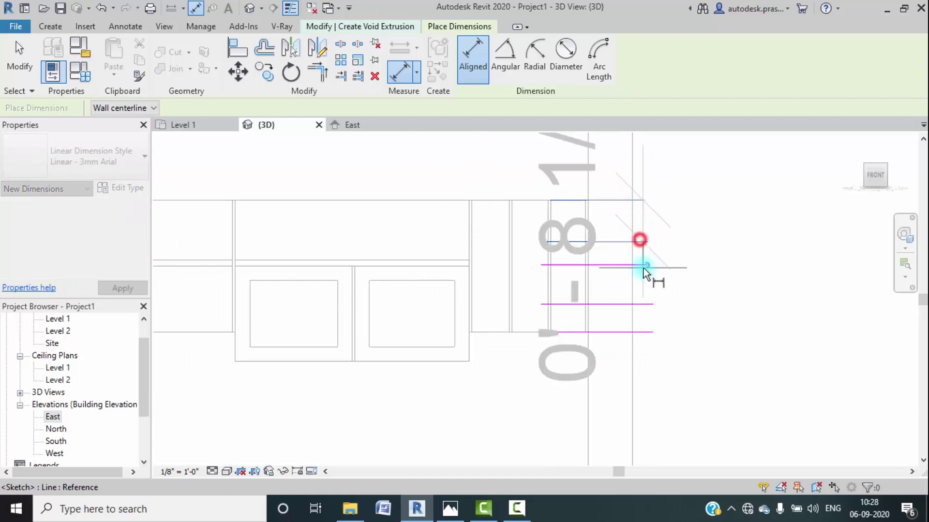
click(643, 266)
click(645, 301)
click(648, 332)
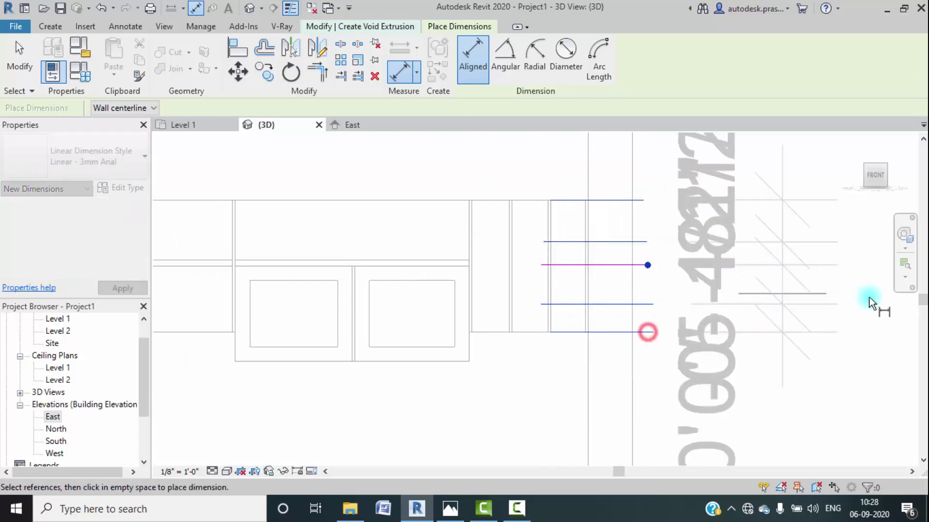
click(869, 298)
scroll(677, 322, down, 3)
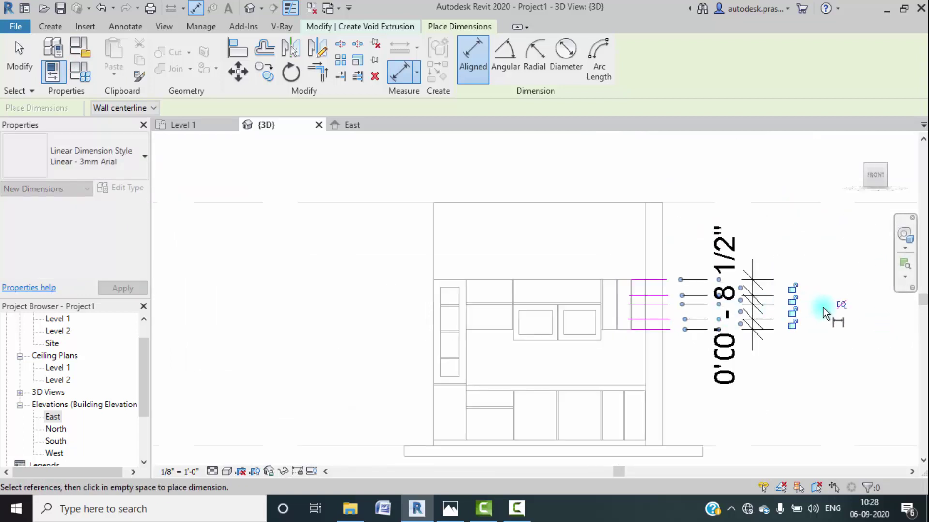
Step: Apply equal spacing to the five horizontal sketch lines through their continuous dimension, and delete that dimension
click(841, 304)
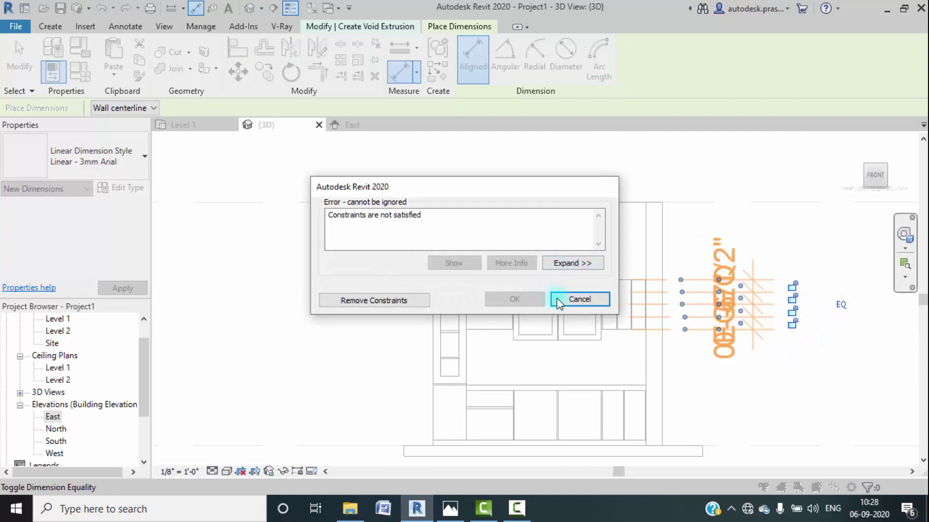
click(573, 300)
key(Escape)
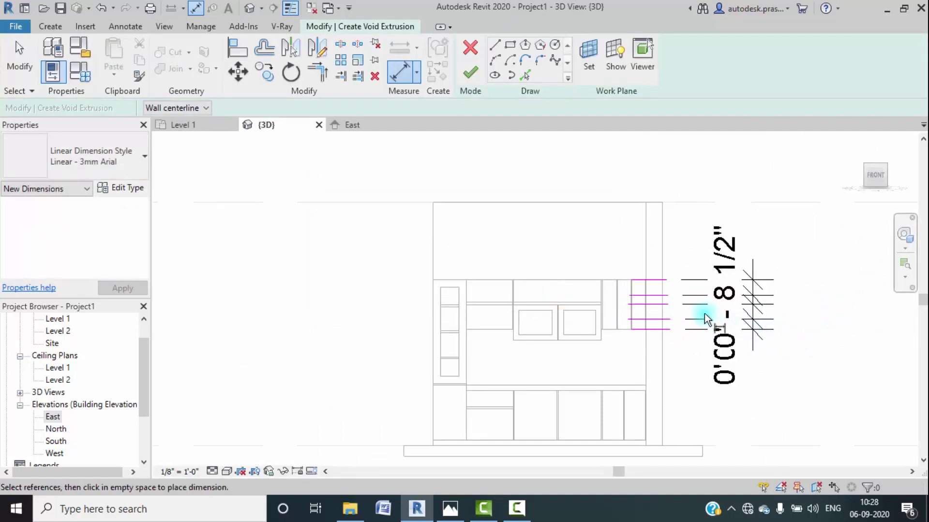
click(712, 329)
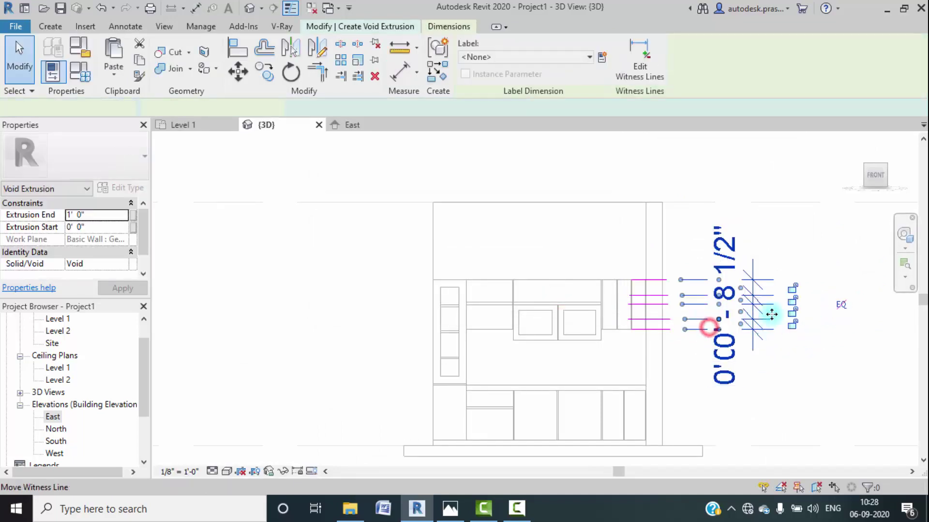
click(840, 305)
click(656, 474)
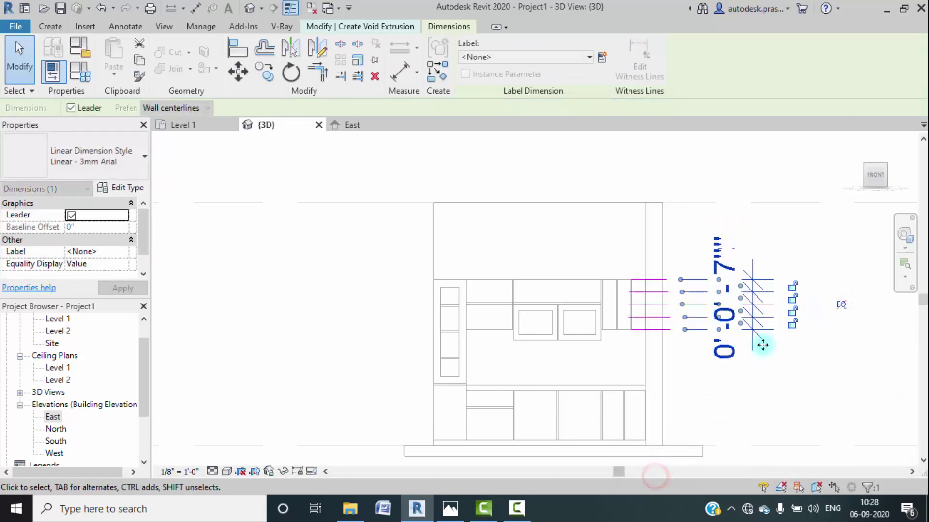
drag(795, 383, 724, 273)
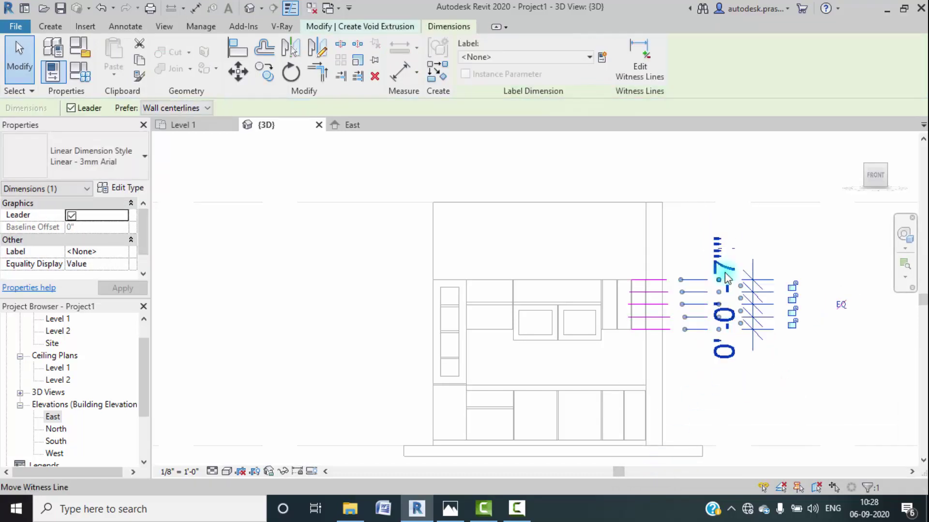
key(Delete)
Step: Place another continuous aligned dimension across the five horizontal sketch lines, out beyond the wall
scroll(649, 289, up, 7)
middle_drag(641, 305, 527, 226)
click(124, 26)
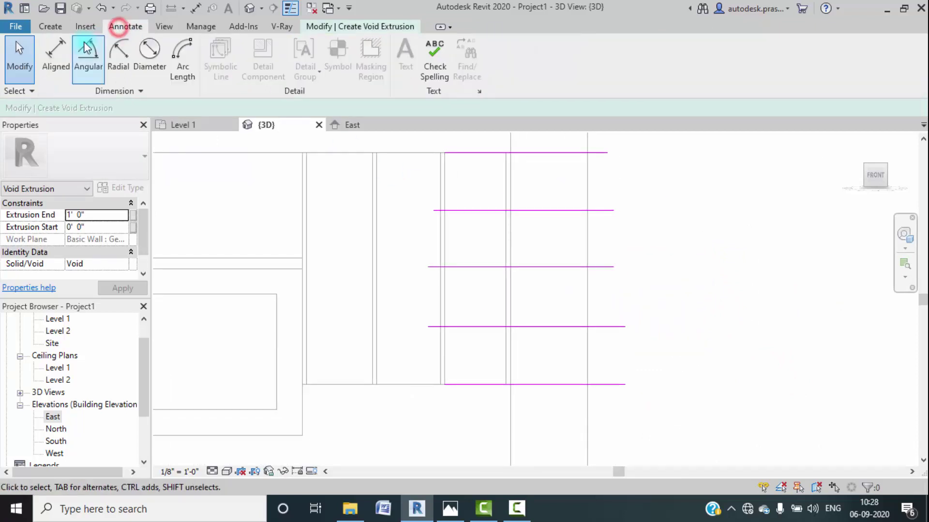
click(56, 51)
click(605, 151)
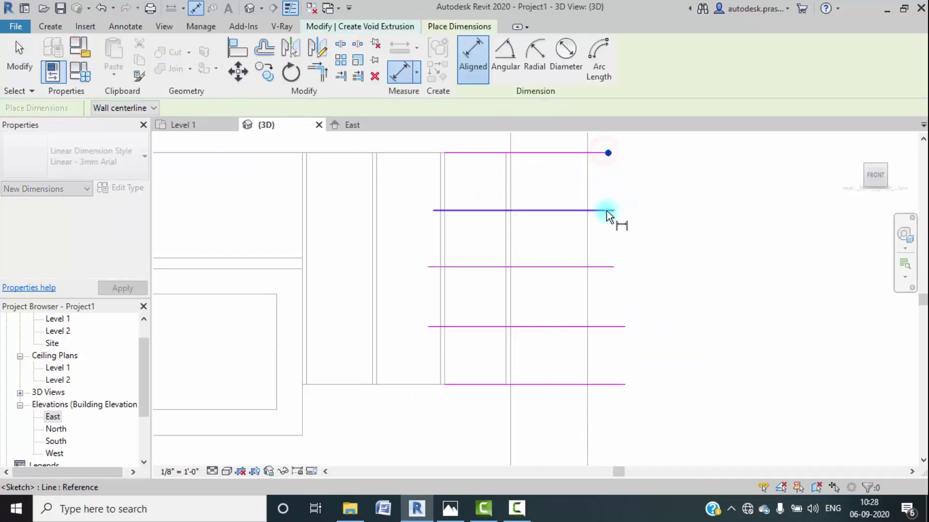
click(608, 211)
click(612, 267)
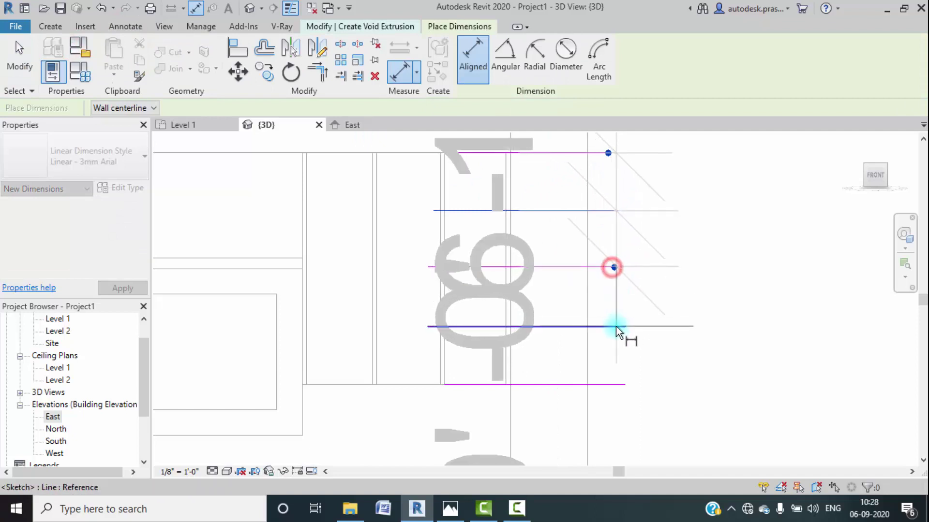
click(609, 385)
scroll(577, 314, down, 8)
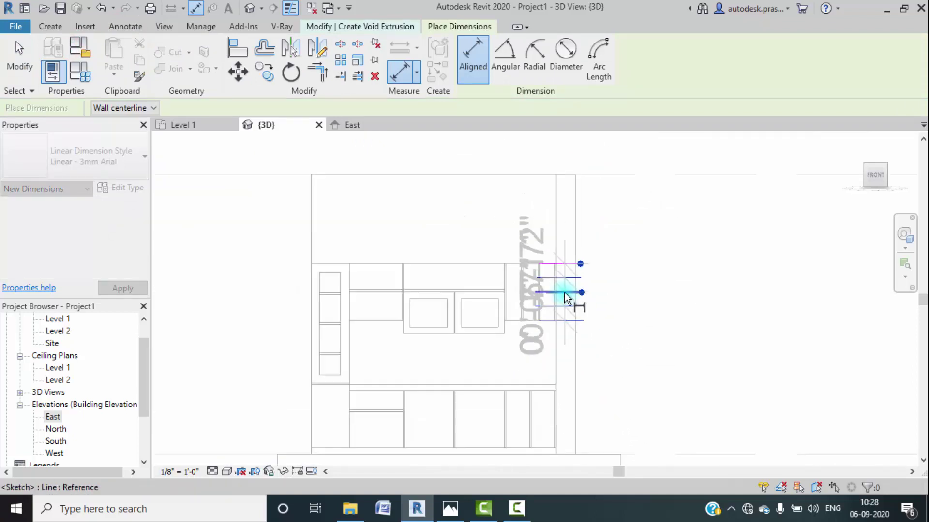
click(691, 303)
Step: Try to make the five lines equally spaced through the new continuous dimension
click(744, 293)
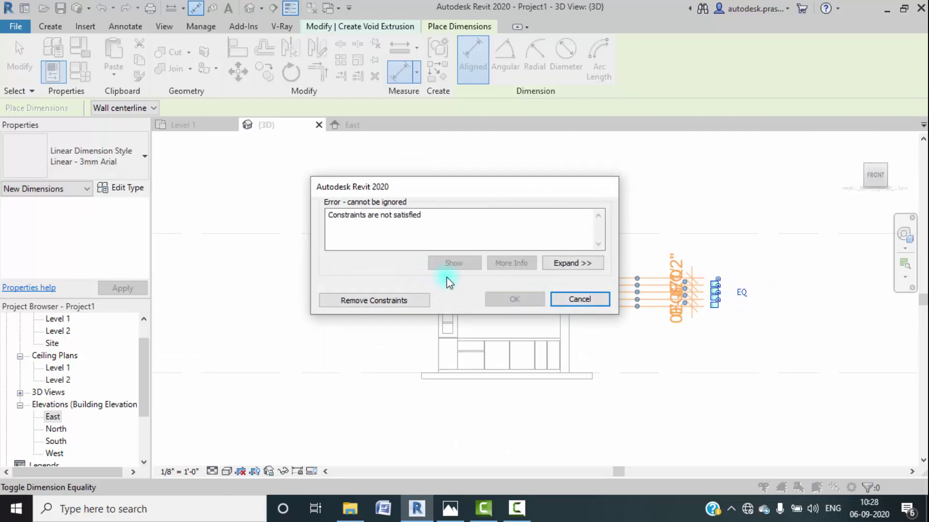
click(579, 300)
key(Escape)
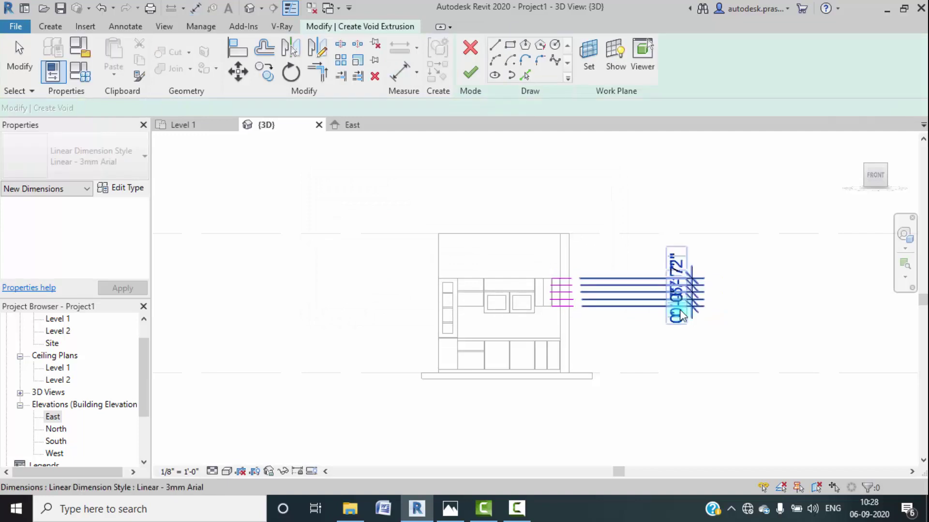
Step: Delete the continuous dimension beside the wall, leaving the five horizontal sketch lines
scroll(561, 299, up, 3)
scroll(560, 296, up, 3)
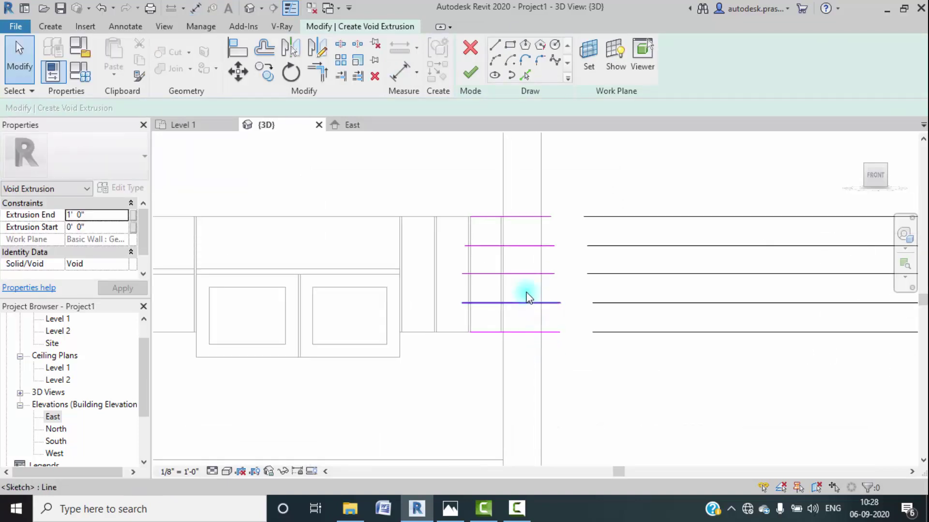
mouse_move(527, 298)
middle_down()
mouse_move(546, 369)
mouse_move(232, 382)
middle_up()
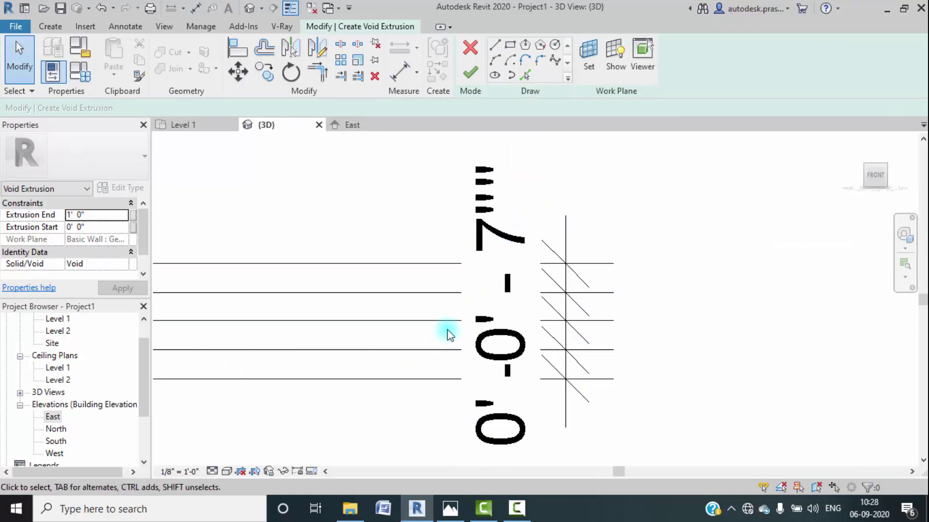
scroll(562, 306, down, 4)
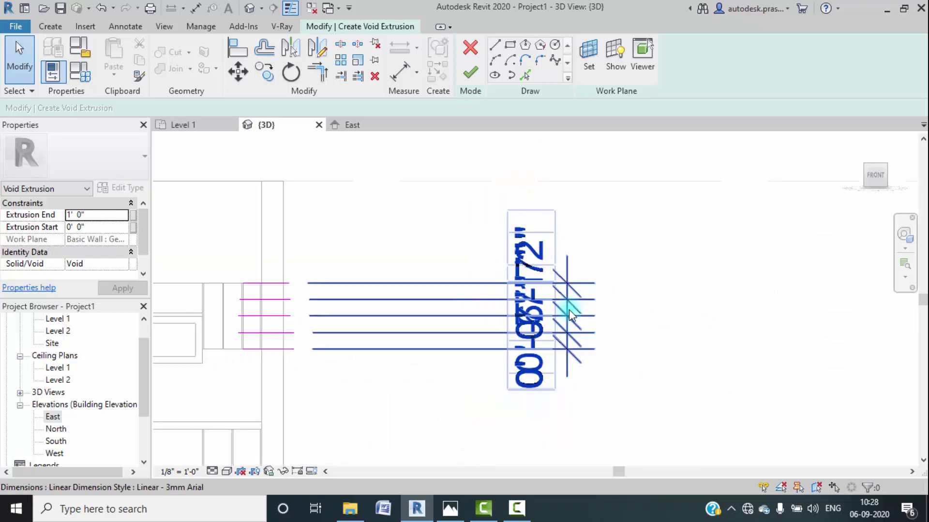
scroll(404, 311, up, 2)
scroll(428, 329, up, 3)
scroll(428, 329, up, 1)
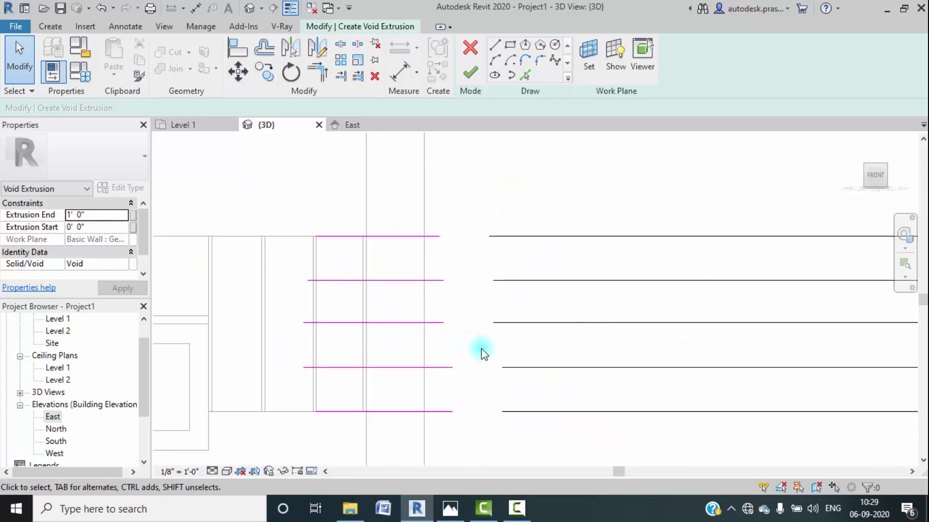
middle_drag(489, 321, 484, 313)
drag(586, 387, 500, 231)
key(Delete)
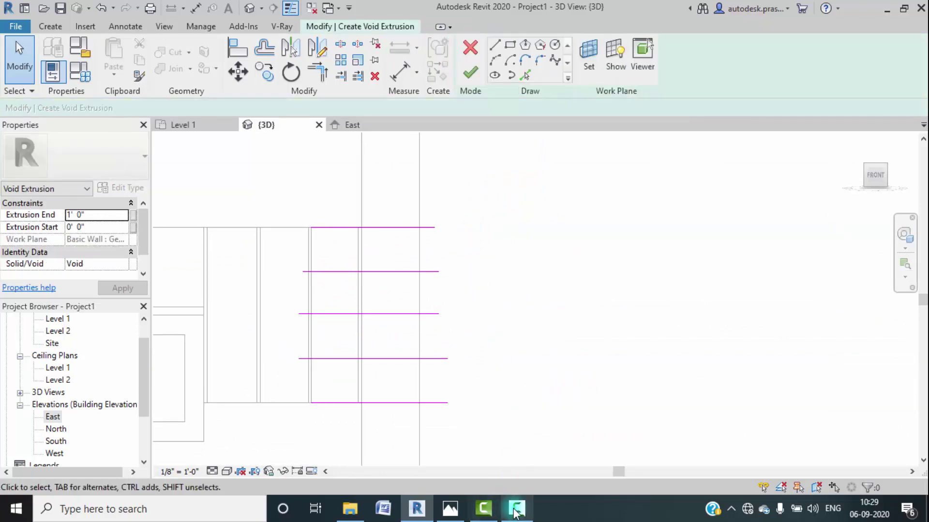
click(517, 508)
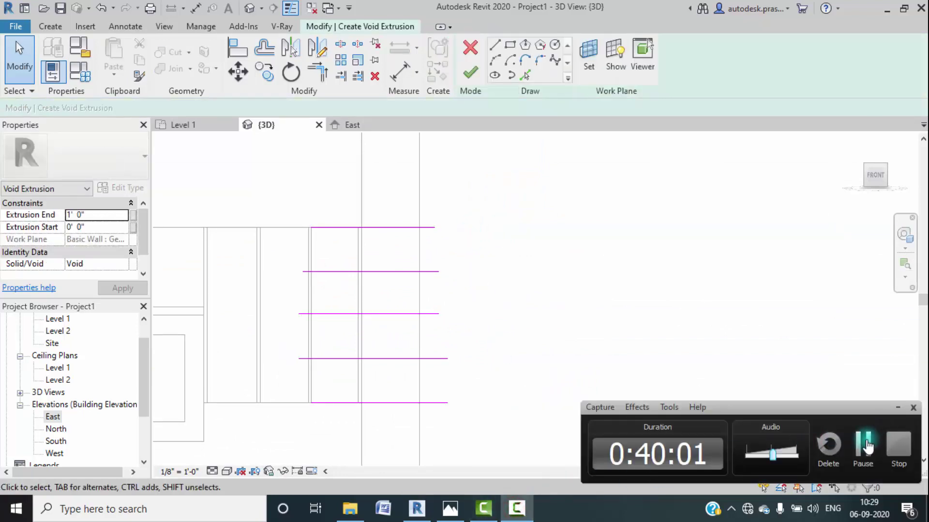
click(865, 446)
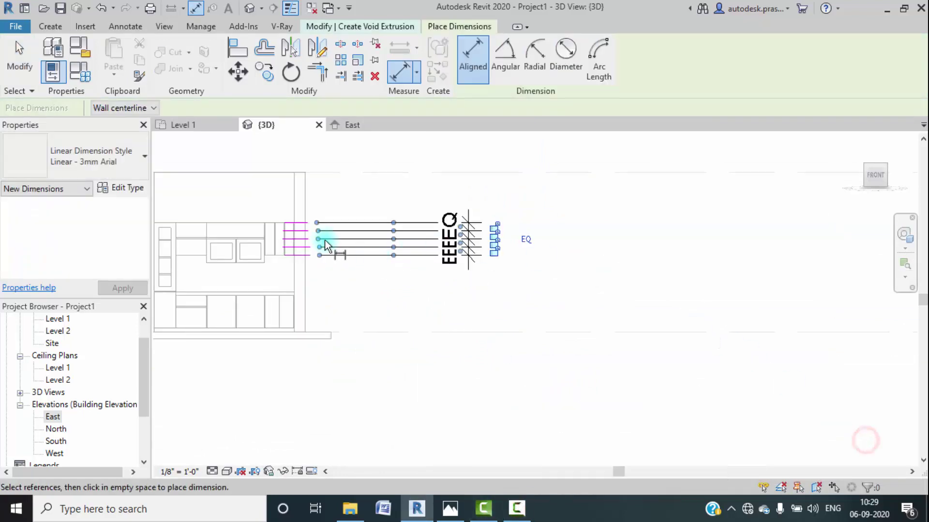
Step: Finish dimensioning and delete the equality dimension across the five horizontal sketch lines
scroll(323, 245, up, 2)
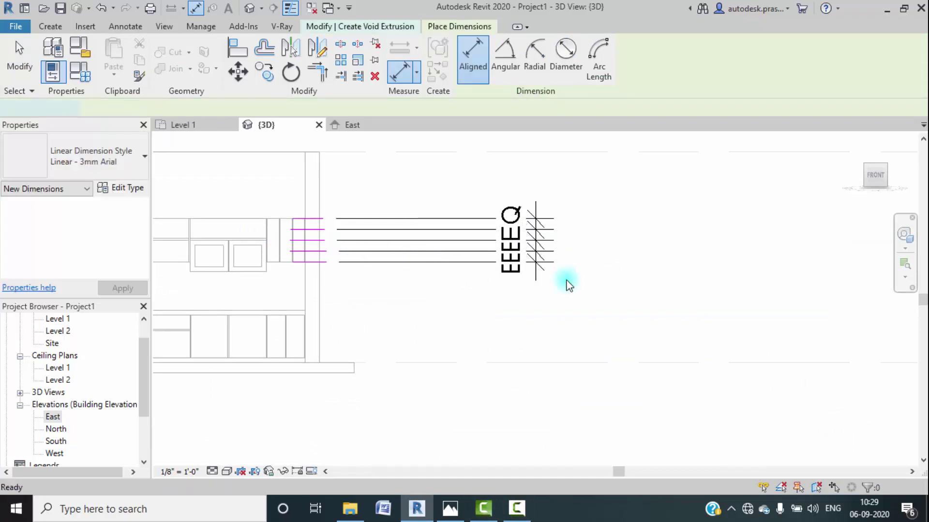
key(Escape)
drag(564, 282, 467, 209)
key(Delete)
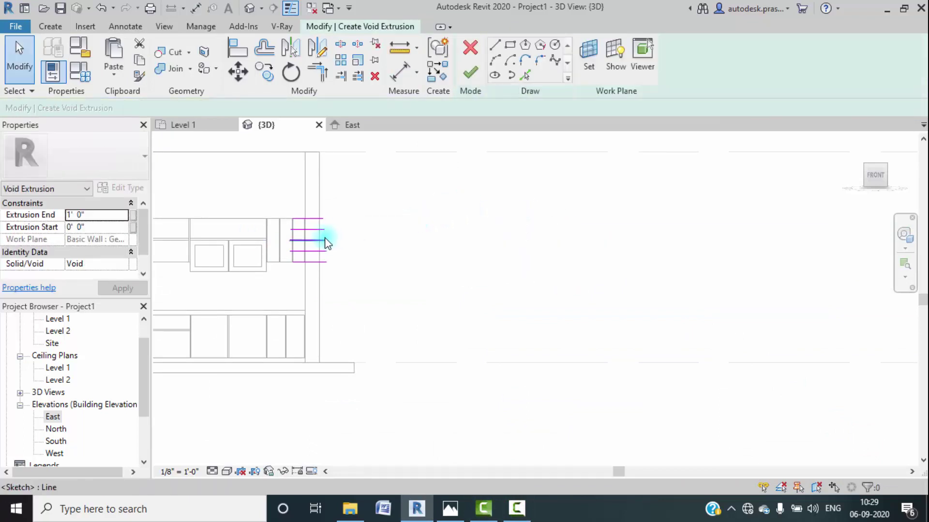
Step: Delete the sketch lines along the cabinet's top and bottom edges, keeping the three intermediate horizontal lines
scroll(325, 242, up, 5)
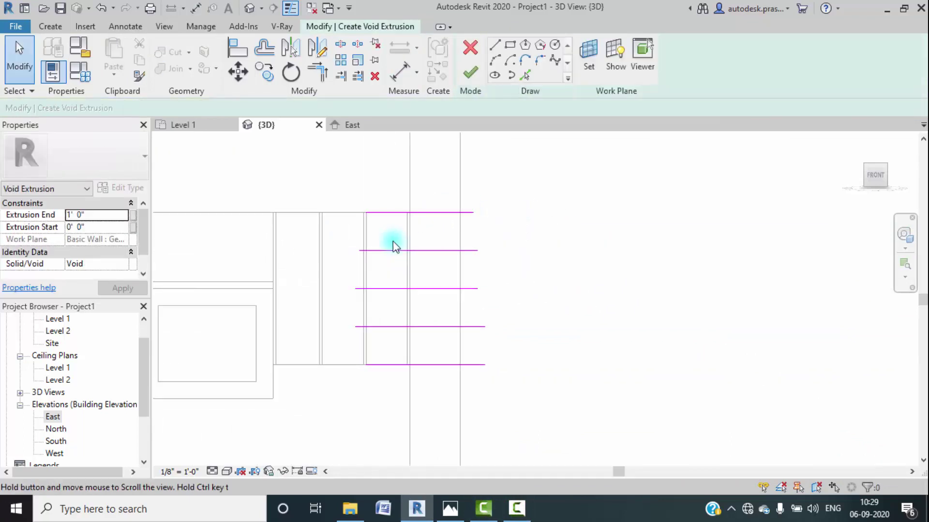
click(410, 214)
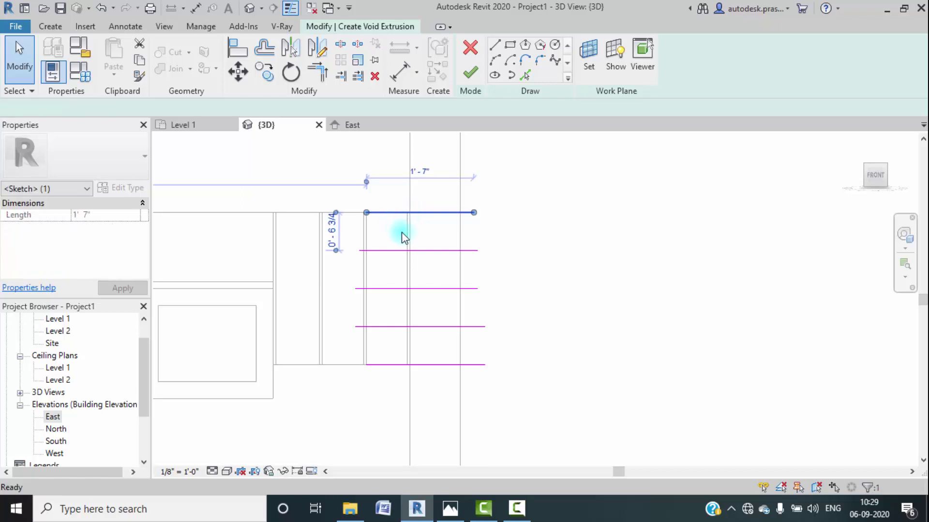
key(Delete)
click(428, 364)
key(Delete)
Step: Use Pick Lines with a 0' 0 1/2" offset to create parallel lines above and below each of the three horizontal lines
scroll(395, 303, up, 4)
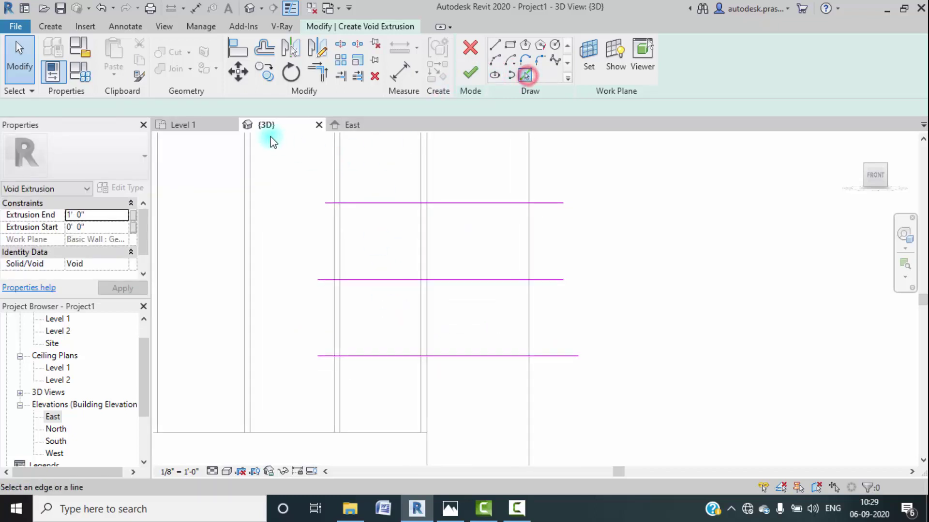
click(372, 203)
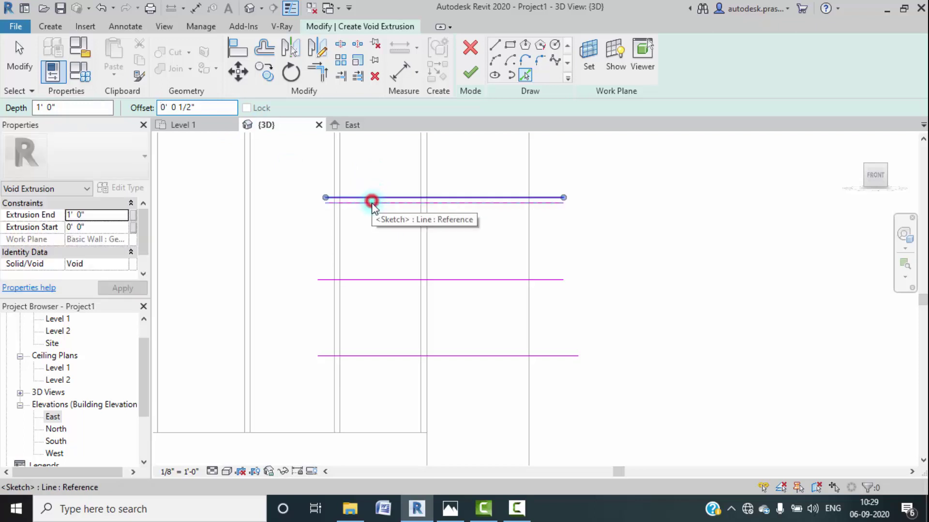
click(377, 280)
click(376, 356)
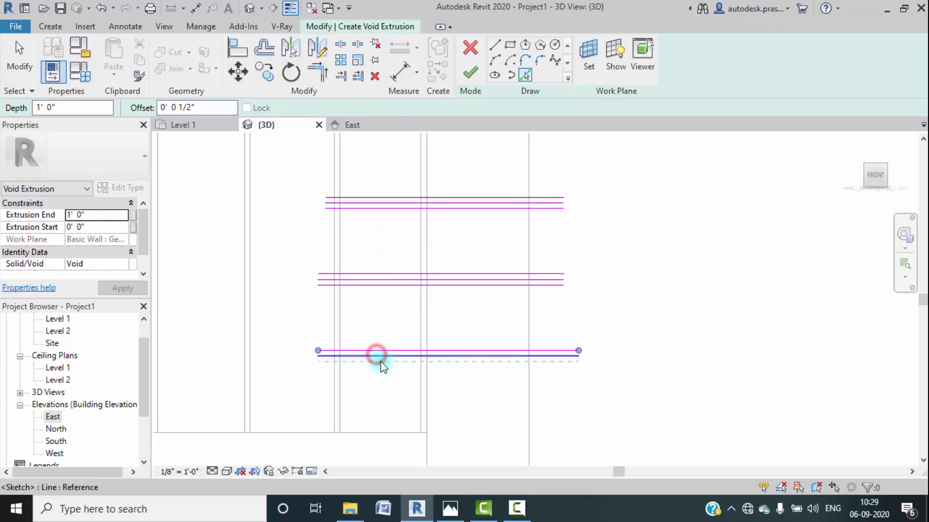
key(Escape)
Step: Delete the original centre line from each of the three groups of horizontal sketch lines
scroll(460, 357, up, 1)
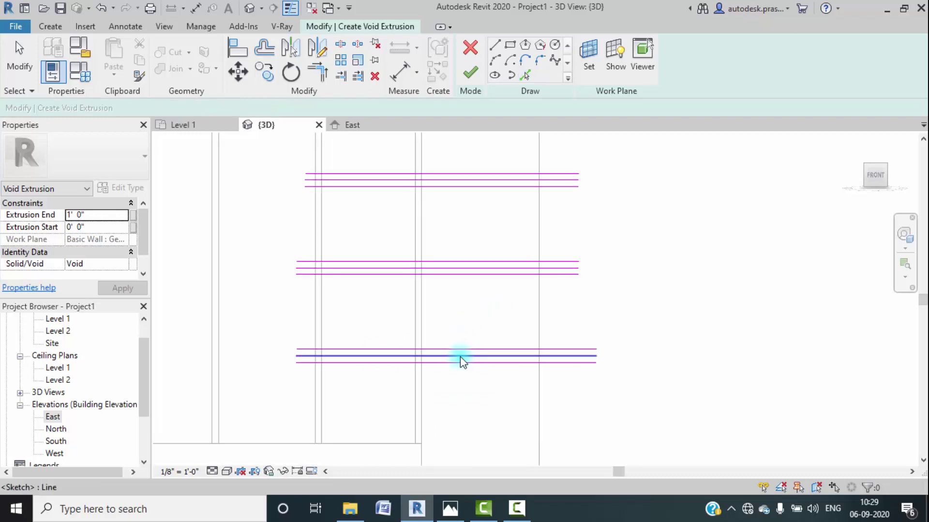
click(460, 357)
key(Delete)
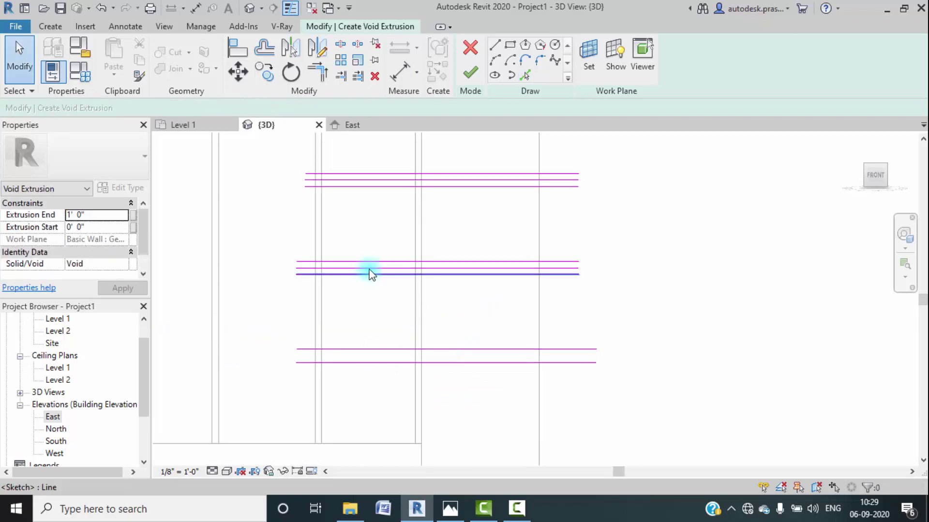
click(369, 268)
key(Delete)
click(371, 180)
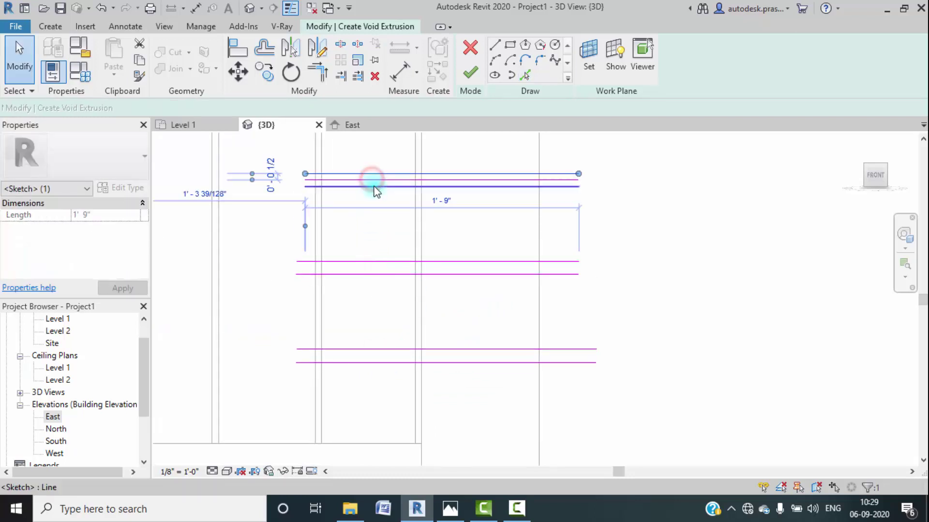
click(373, 203)
click(370, 180)
key(Delete)
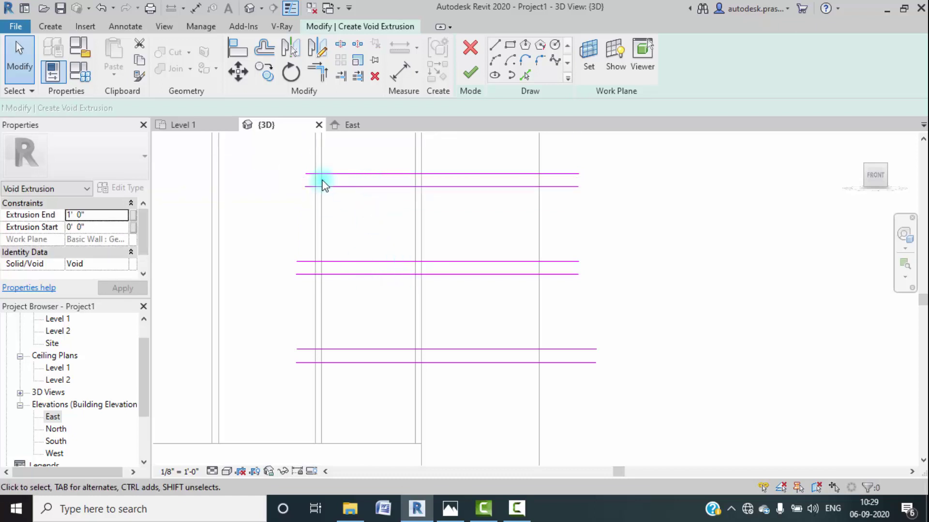
Step: Draw short vertical lines joining each of the three line pairs at the wall-side edge of the inner vertical groove
click(495, 45)
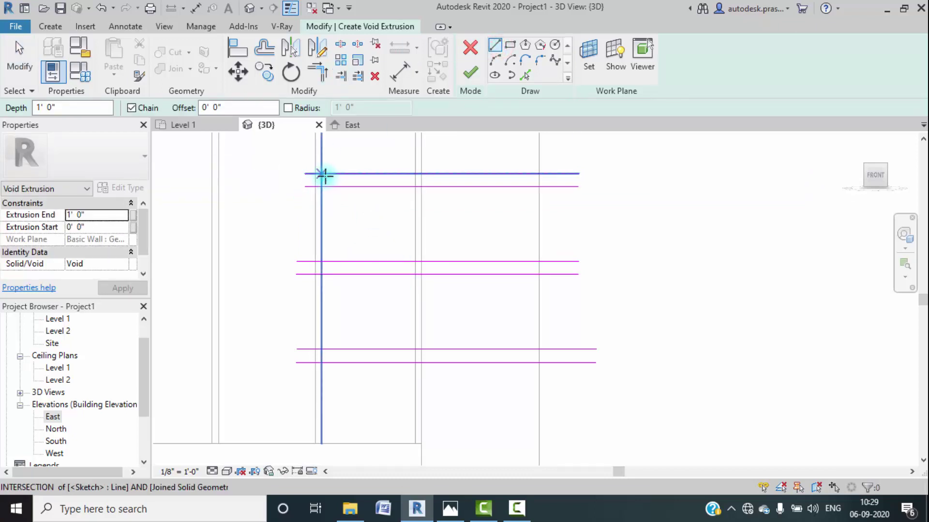
click(321, 173)
click(322, 187)
key(Escape)
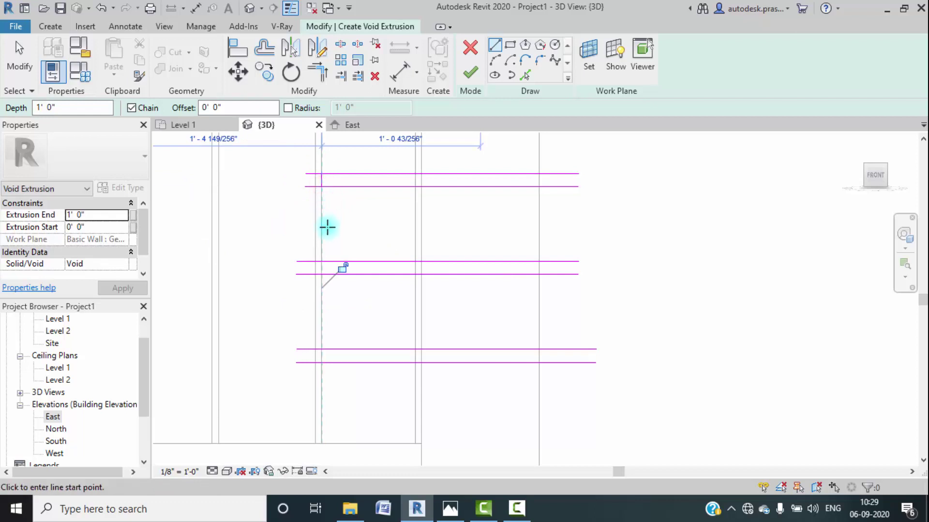
click(319, 261)
click(321, 274)
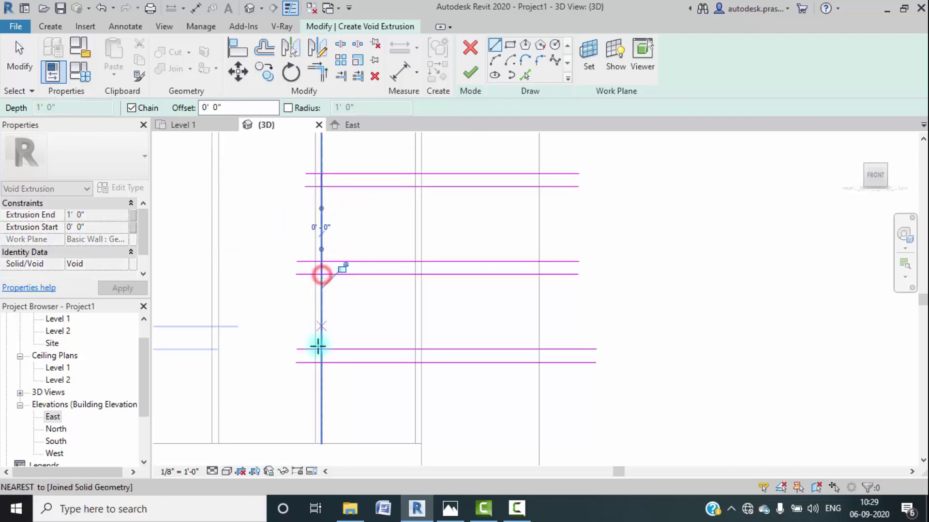
key(Escape)
click(323, 349)
click(321, 362)
key(Escape)
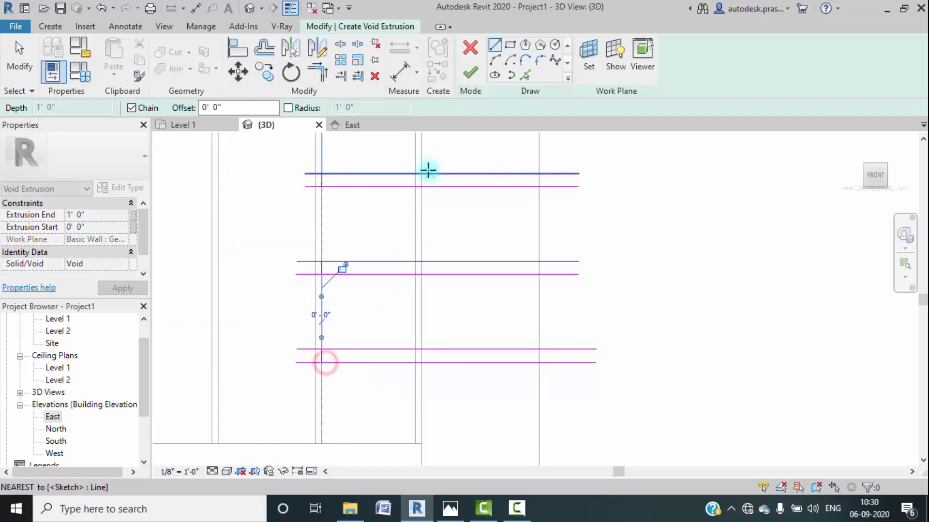
Step: Draw short vertical lines joining each of the three line pairs where they cross the cabinet's outer edge beside the wall
click(420, 172)
click(421, 187)
key(Escape)
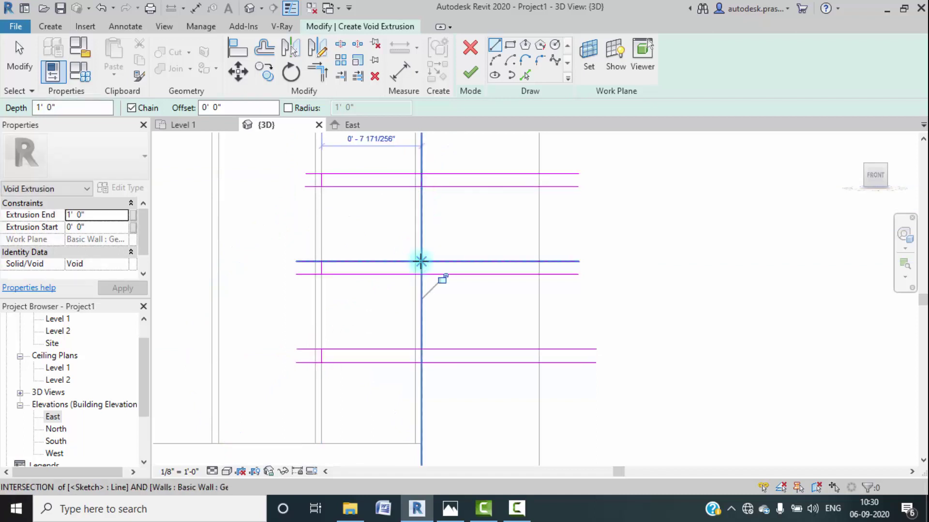
click(421, 262)
click(422, 275)
key(Escape)
click(421, 348)
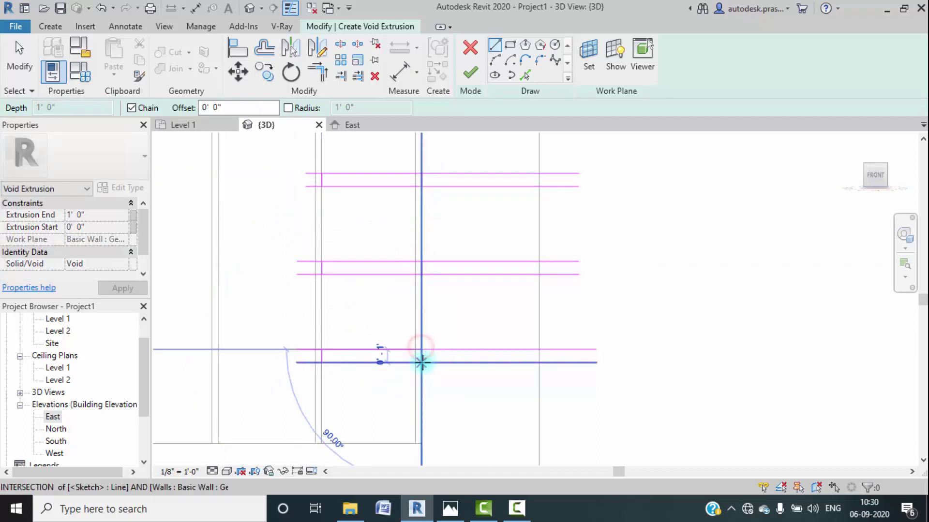
click(421, 362)
key(Escape)
key(Escape)
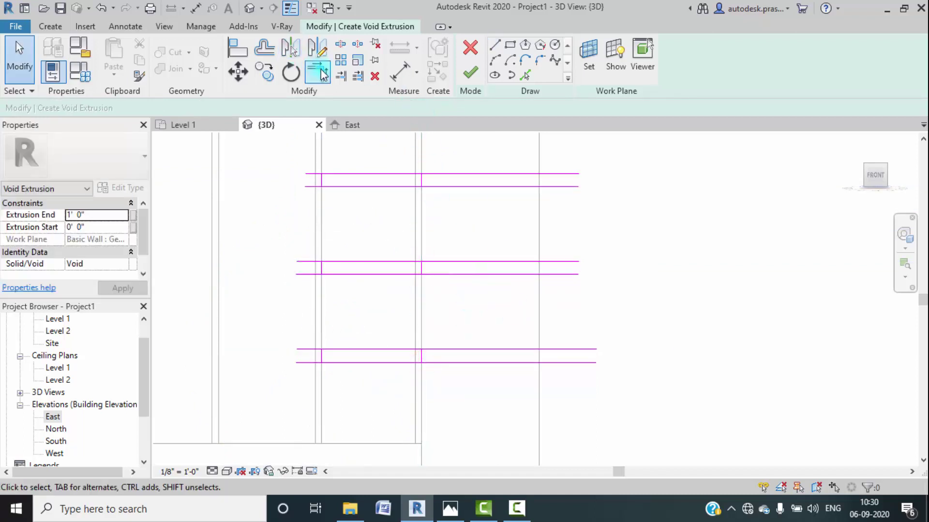
Step: Trim the overhanging ends of the upper two line pairs to their vertical connectors at the inner groove
click(317, 72)
scroll(324, 184, up, 2)
click(319, 179)
click(326, 169)
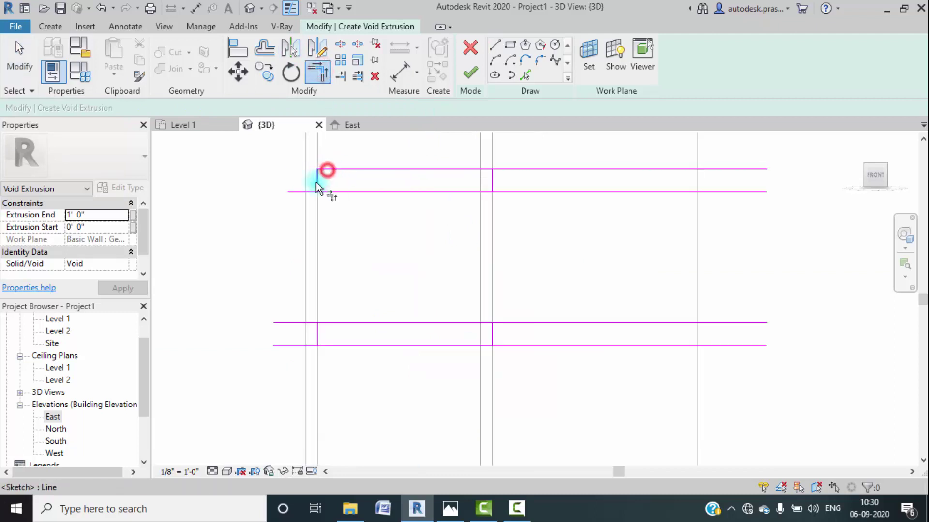
click(315, 184)
click(331, 191)
click(318, 330)
click(328, 318)
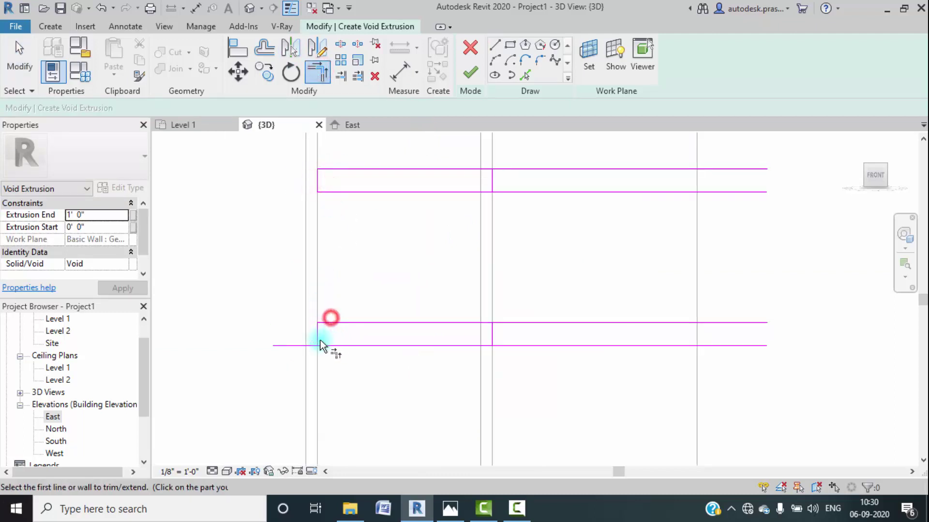
click(320, 345)
click(323, 345)
Step: Trim the lowest line pair to its inner-groove connector, and its upper line to the outer-edge connector as well
middle_drag(371, 358, 347, 188)
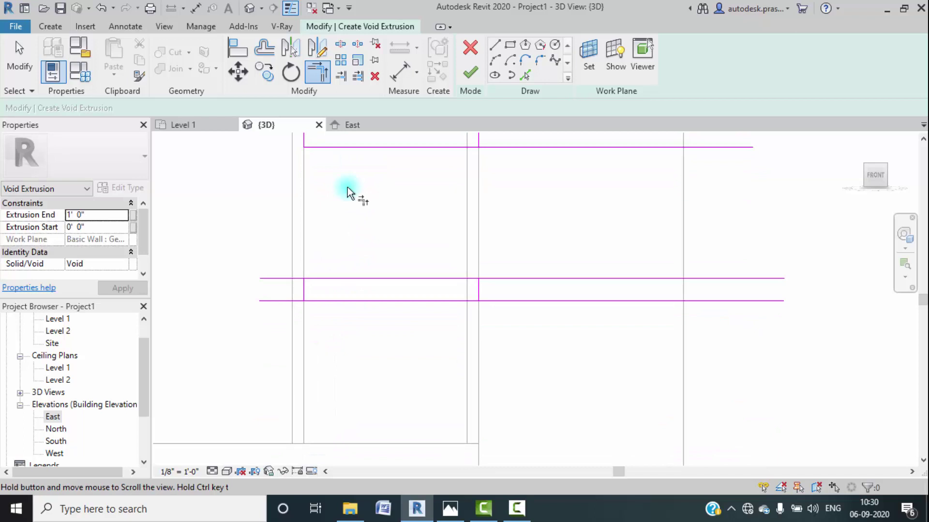
click(304, 282)
click(306, 278)
click(303, 292)
click(306, 299)
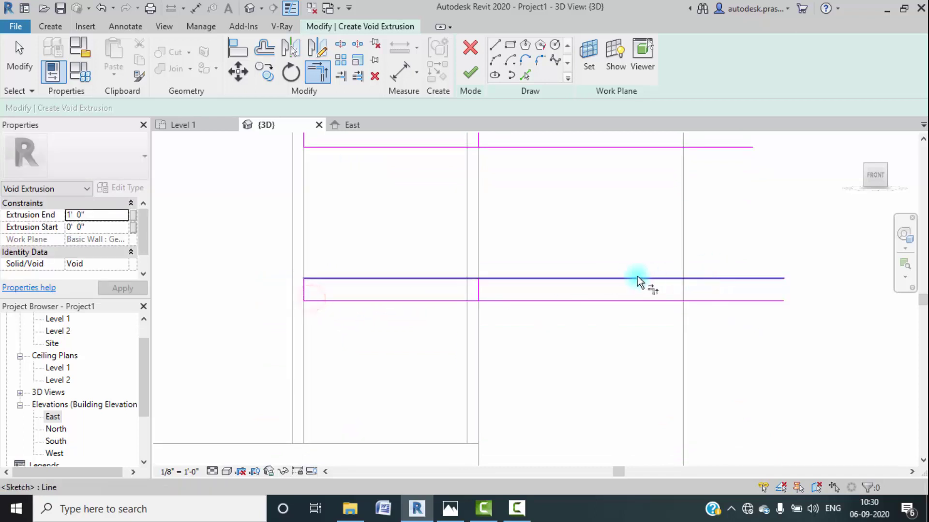
click(466, 278)
click(479, 288)
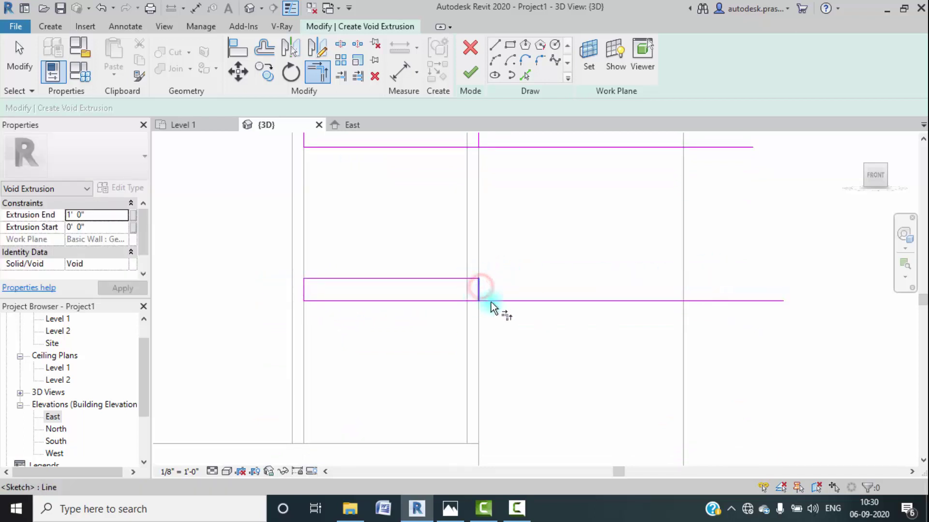
Step: Move the outer connectors of the upper two line pairs from the cabinet's outer edge to the inner edge of the outermost groove
middle_drag(506, 330, 498, 338)
scroll(498, 338, down, 2)
middle_drag(485, 286, 464, 276)
scroll(442, 197, up, 4)
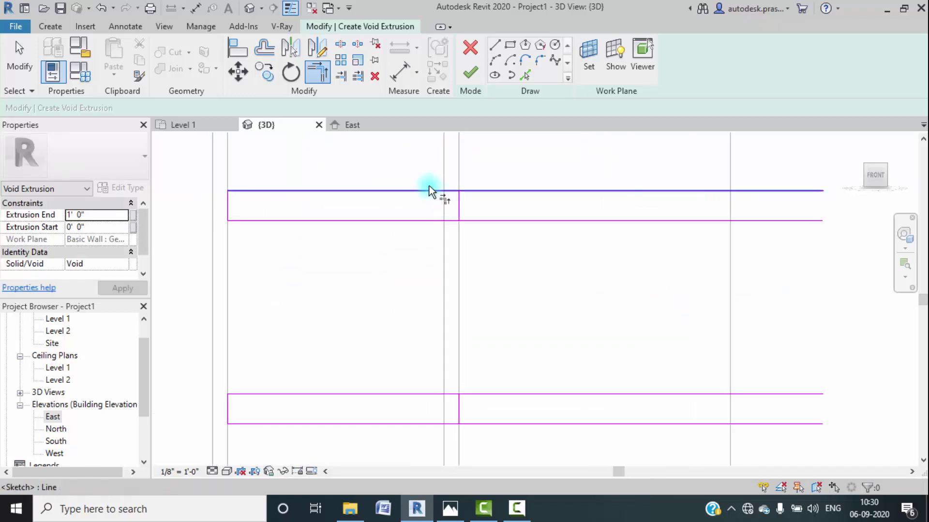
key(Escape)
click(455, 206)
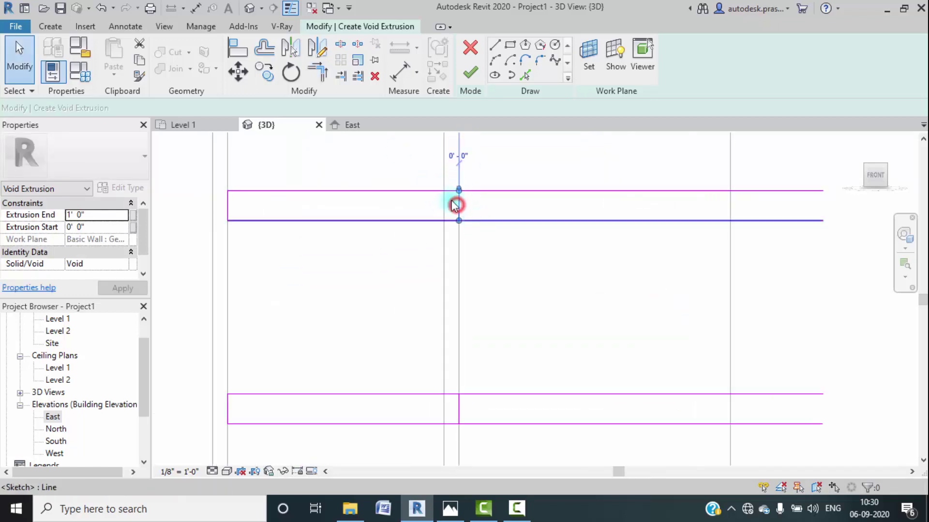
click(237, 72)
click(459, 190)
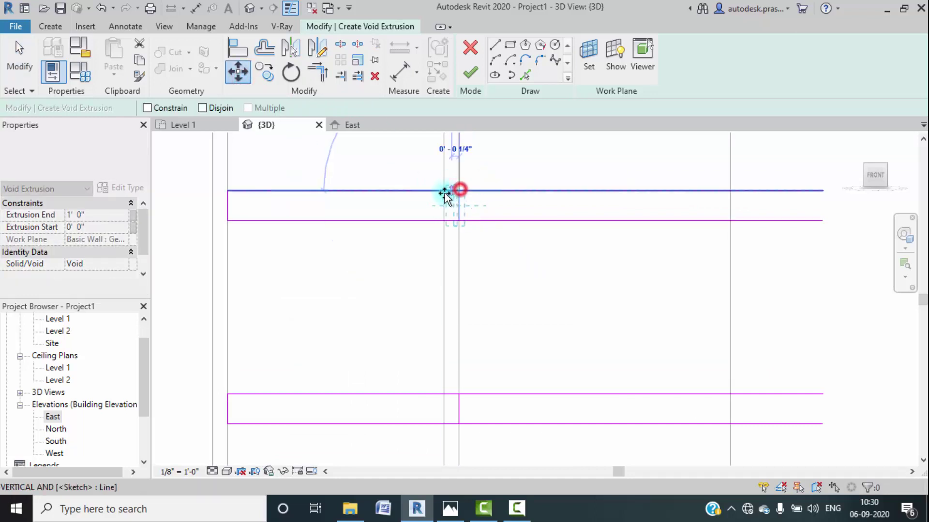
click(442, 193)
mouse_move(468, 238)
middle_down()
mouse_move(495, 160)
mouse_move(489, 276)
middle_up()
click(475, 293)
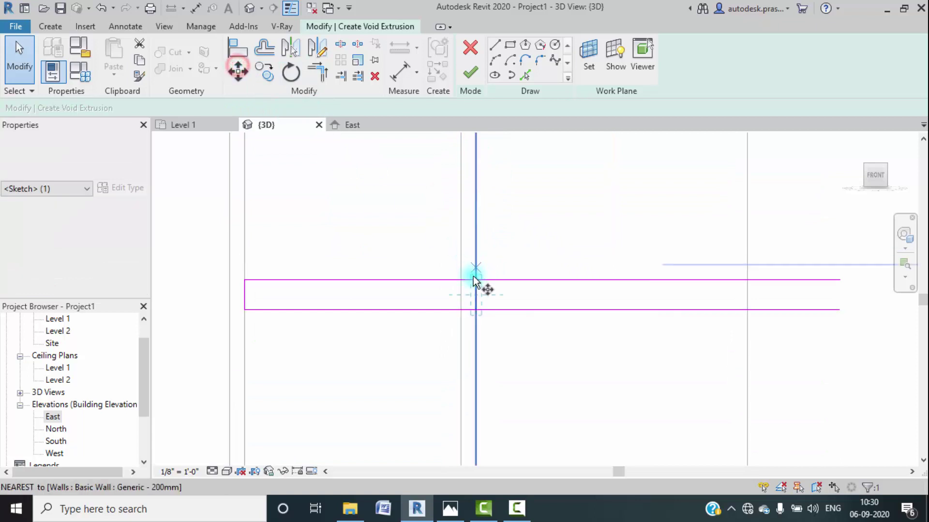
click(476, 279)
click(459, 278)
Step: Move the lowest pair's outer connector onto the inner edge of the outermost groove
middle_drag(502, 325, 526, 186)
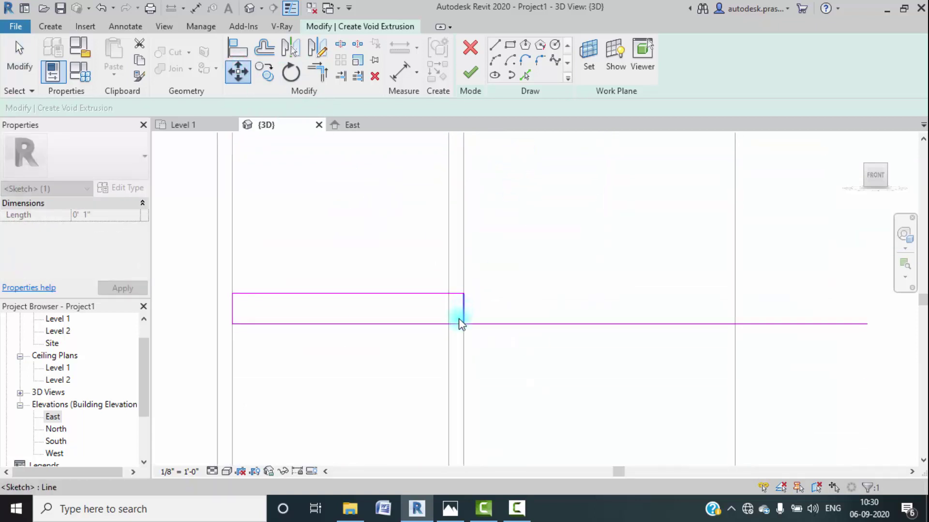
click(463, 310)
click(238, 72)
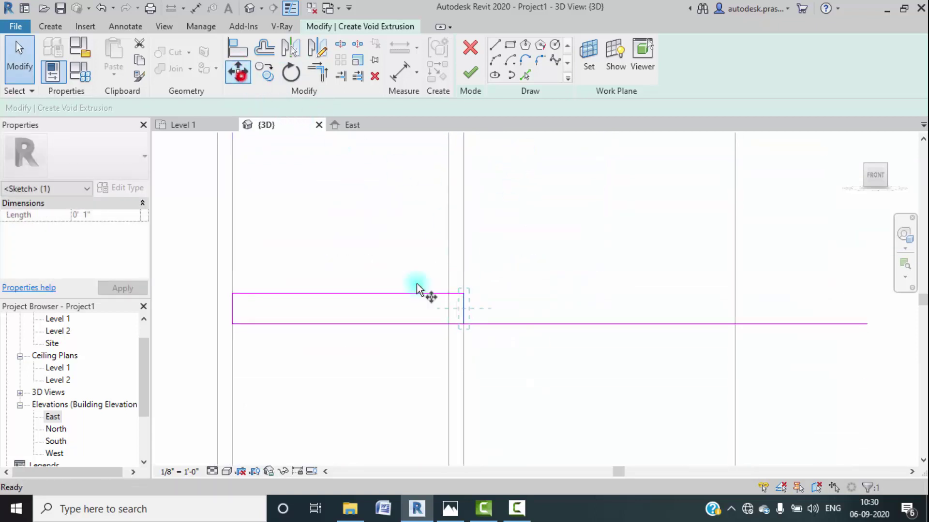
click(464, 294)
click(448, 293)
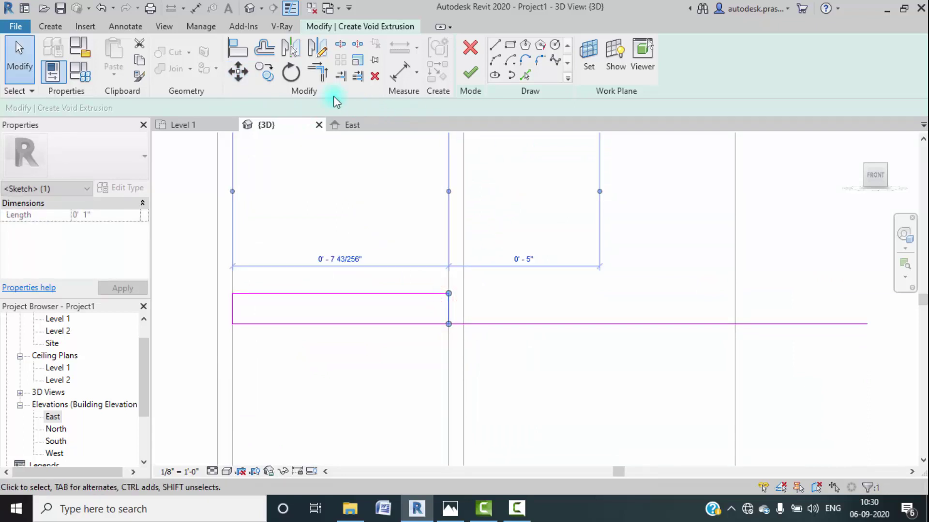
Step: Trim the remaining horizontal lines to their outer connectors so the sketch forms three closed rectangles
click(317, 71)
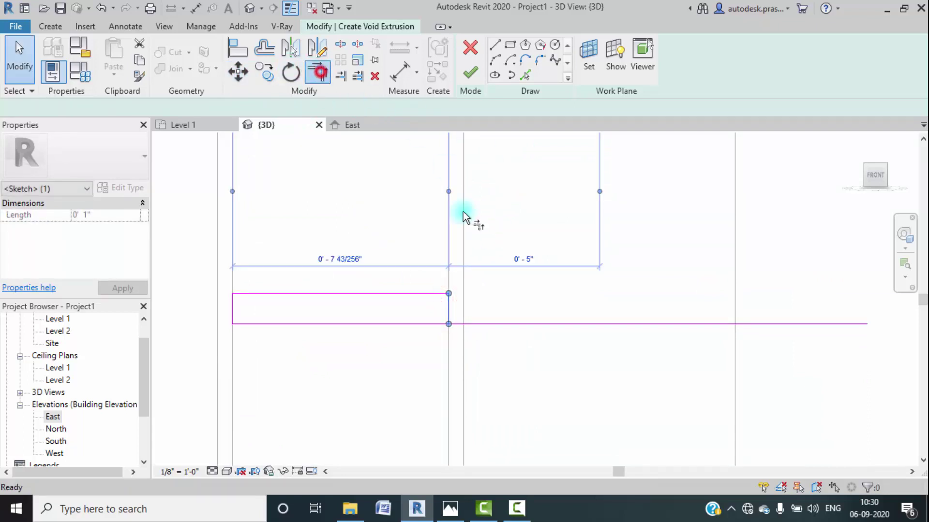
click(446, 309)
click(436, 324)
scroll(419, 222, down, 2)
scroll(439, 298, up, 3)
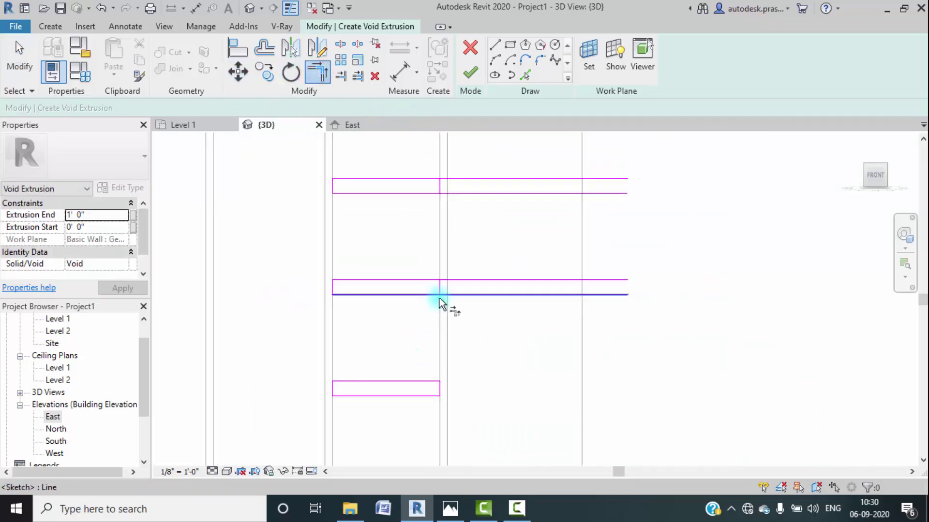
click(429, 265)
click(435, 291)
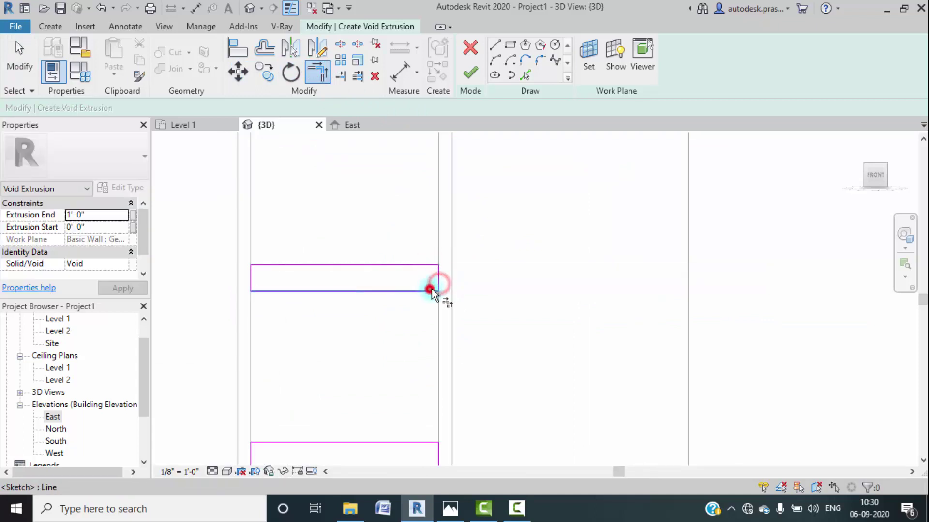
scroll(442, 244, down, 2)
middle_drag(437, 284, 410, 341)
click(410, 317)
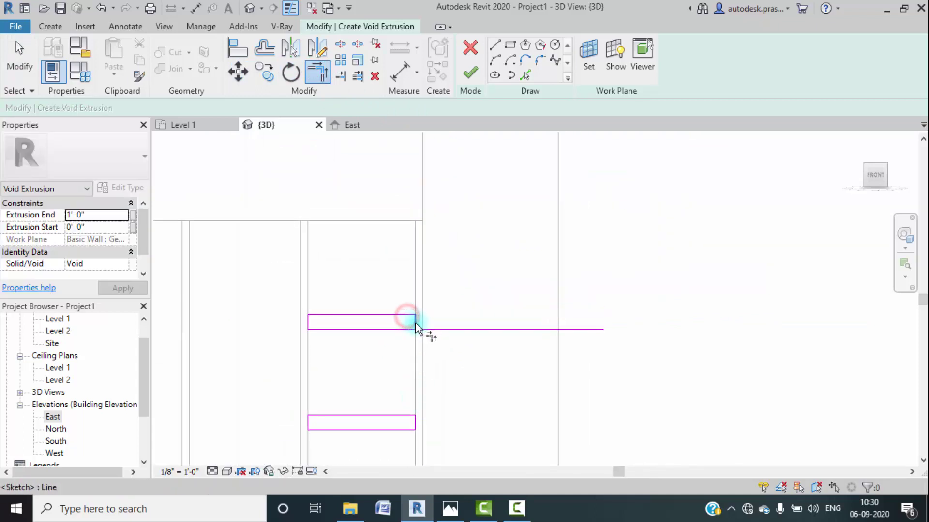
click(408, 329)
Step: Finish the void sketch and, in a wireframe side view, stretch the extrusion to start at about -0' 11 23/32" and end at about -0' 1 91/128"
click(463, 75)
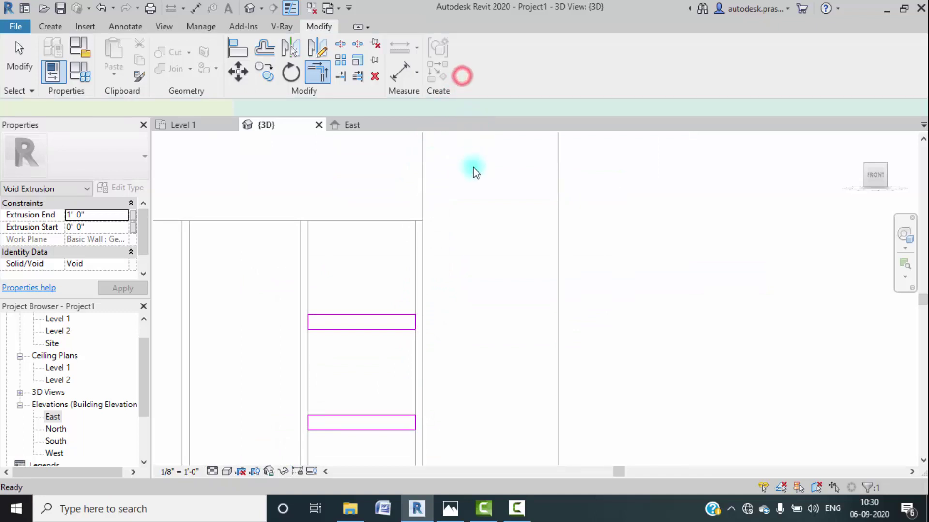
click(892, 175)
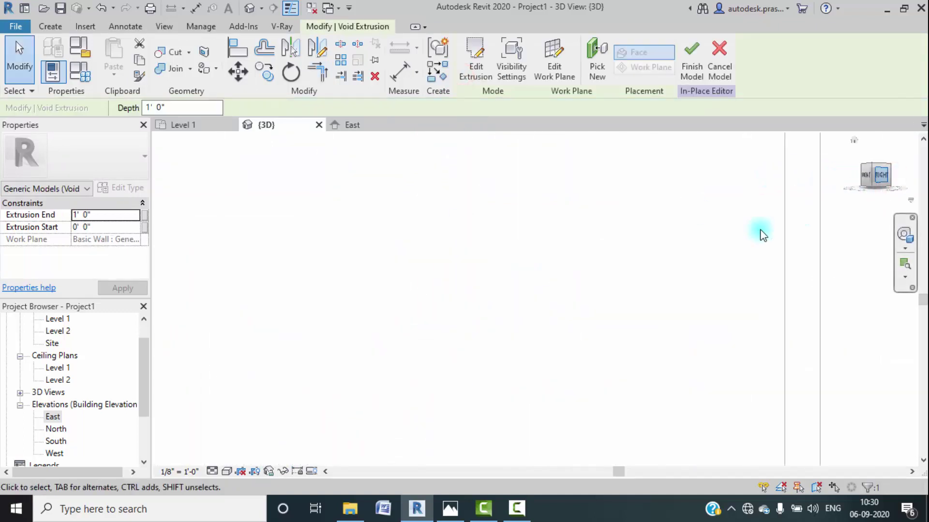
click(225, 468)
click(267, 388)
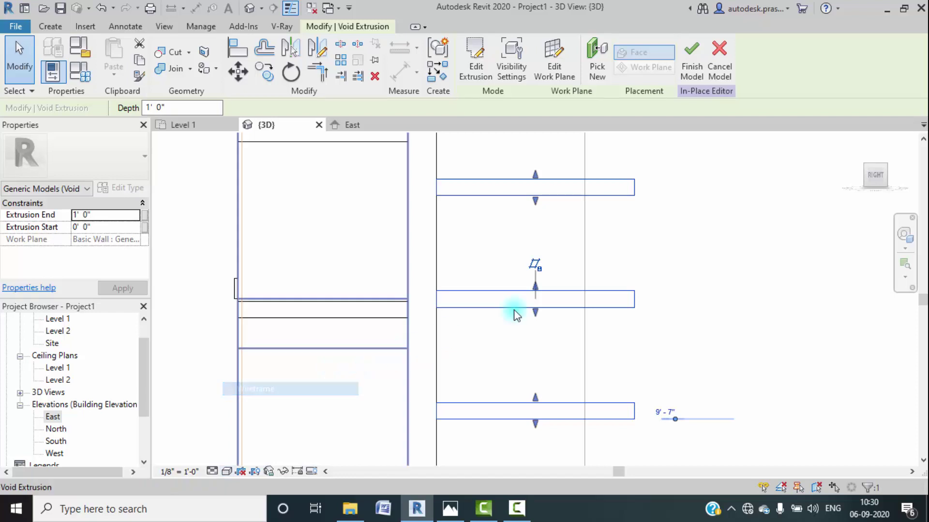
click(688, 314)
click(635, 298)
drag(429, 300, 242, 317)
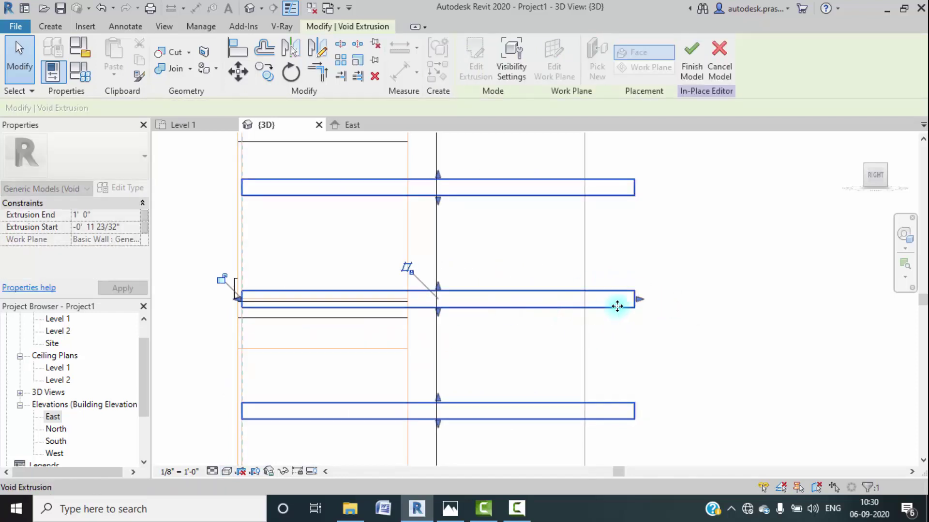
drag(635, 298, 409, 307)
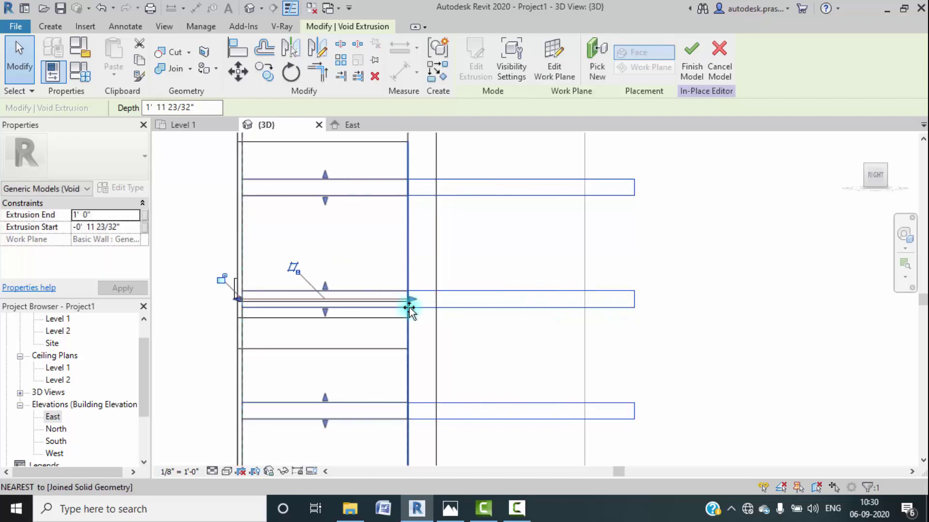
scroll(503, 328, down, 4)
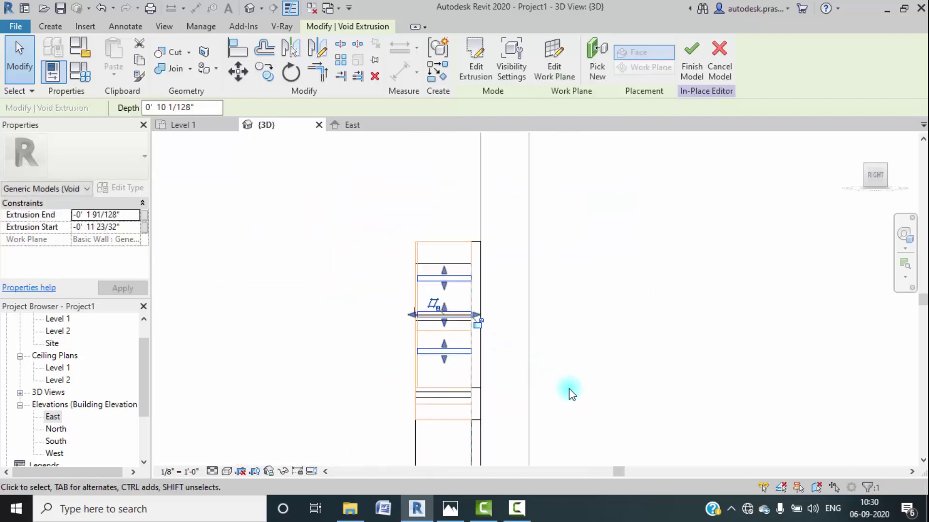
middle_drag(568, 390, 543, 363)
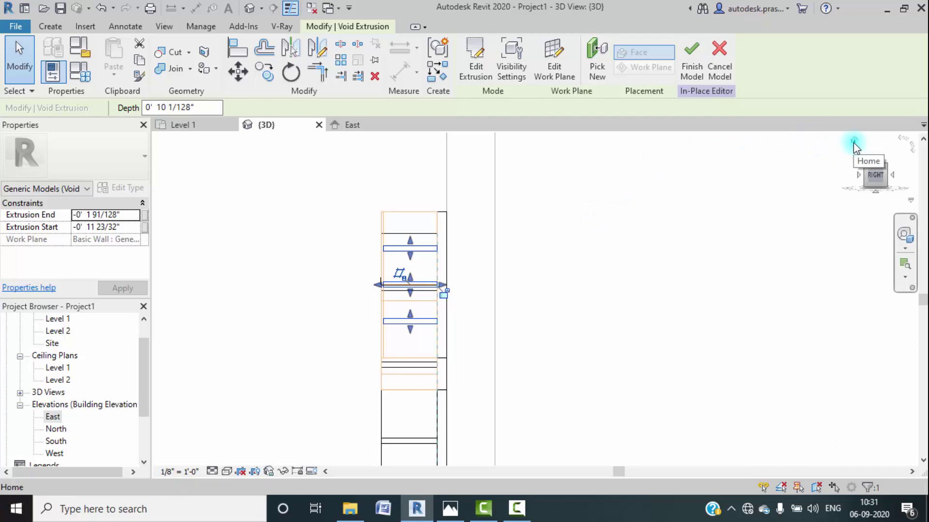
click(859, 175)
scroll(492, 297, down, 3)
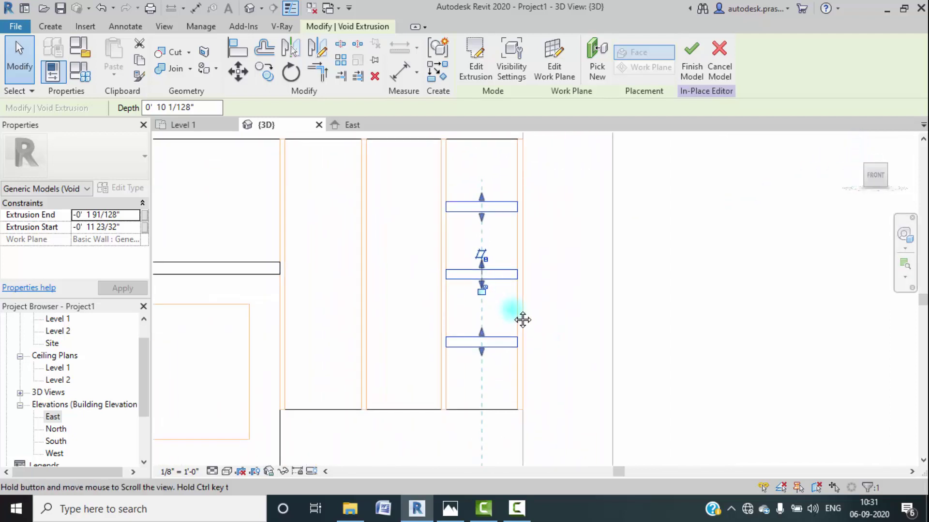
middle_drag(477, 264, 459, 266)
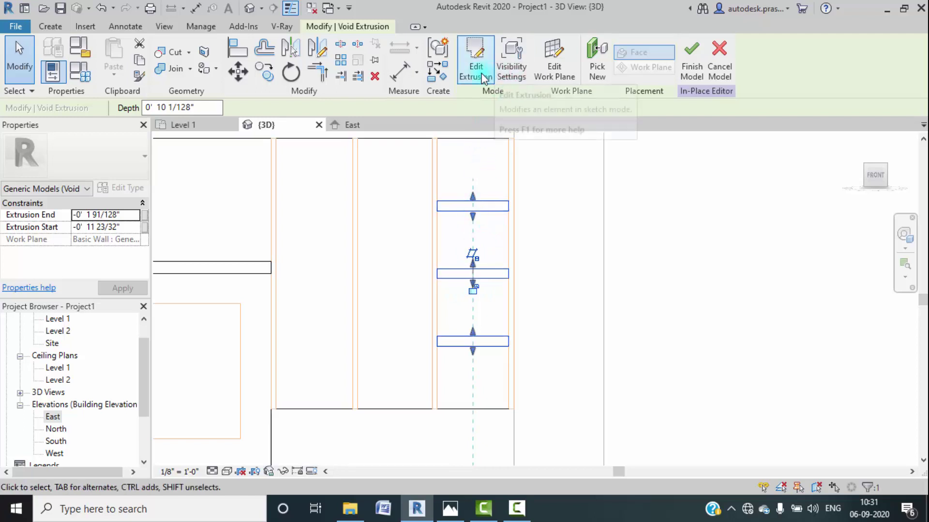
click(476, 58)
scroll(456, 214, up, 1)
middle_drag(456, 214, 438, 203)
scroll(433, 320, up, 1)
scroll(437, 311, down, 2)
scroll(448, 307, down, 2)
middle_drag(441, 290, 428, 237)
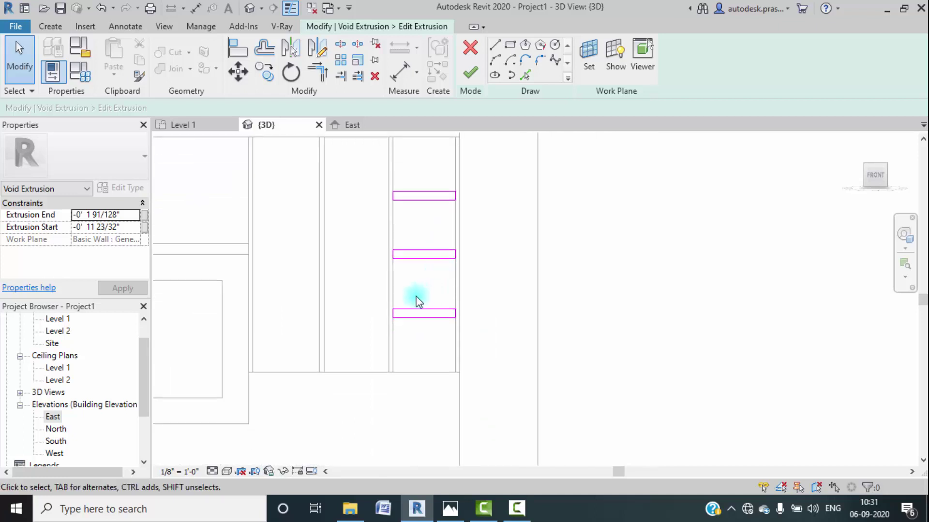
scroll(416, 310, up, 4)
middle_drag(421, 336, 435, 299)
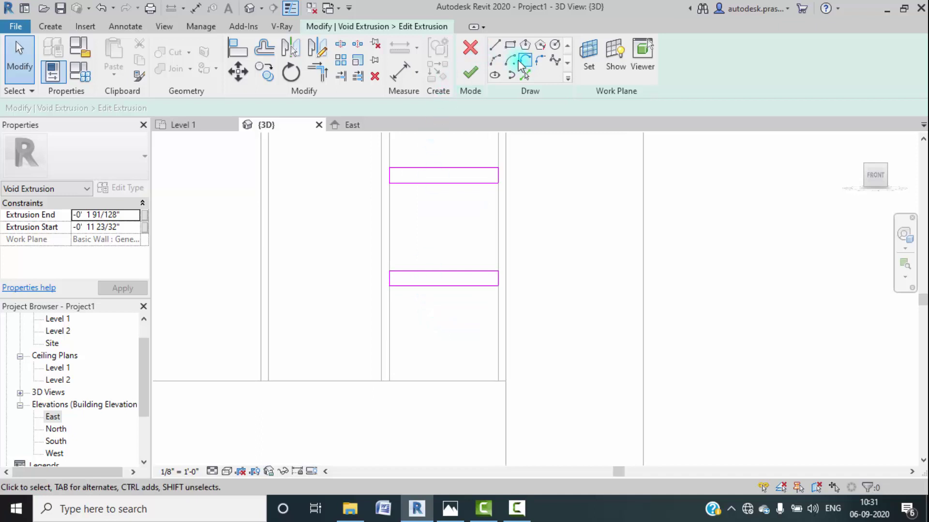
click(495, 47)
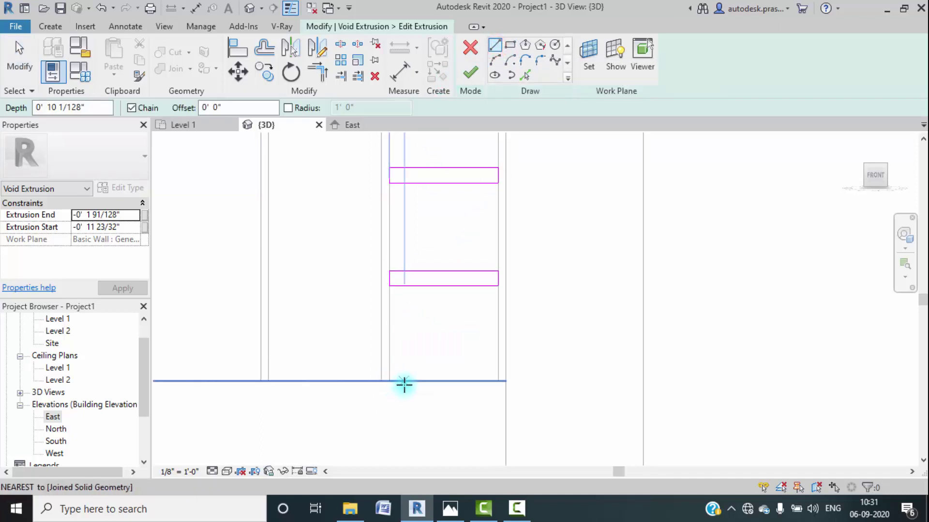
middle_drag(431, 360, 439, 380)
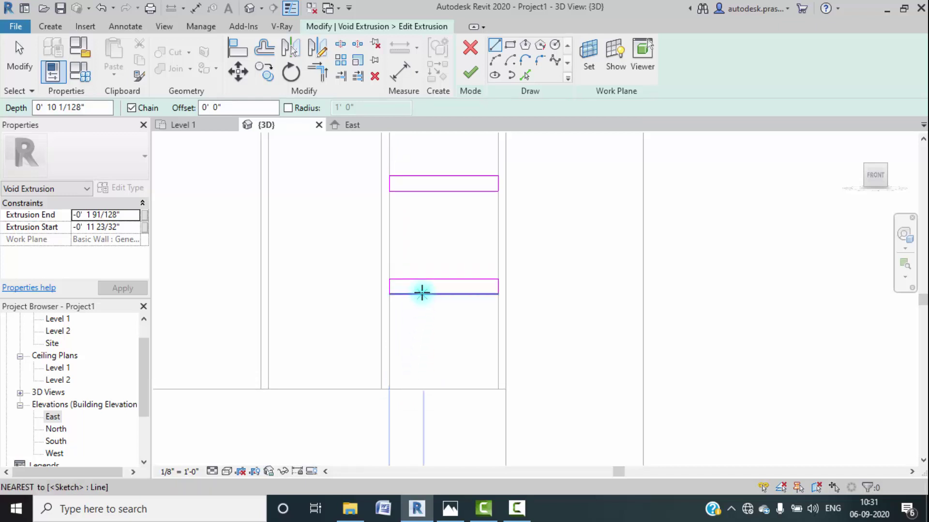
scroll(439, 321, down, 4)
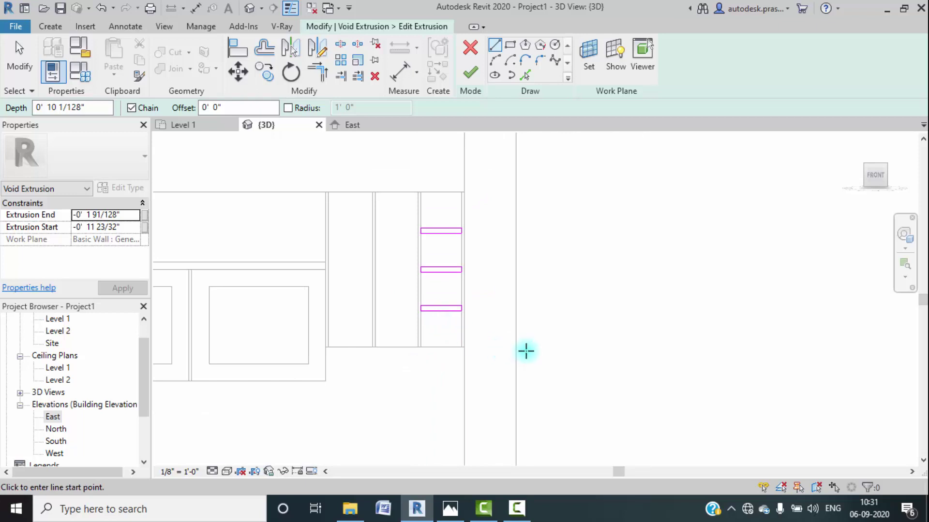
Step: Undo the sketch reopening, the depth changes and the completed void, back to the void extrusion sketch
key(ctrl+z)
key(ctrl+z)
key(ctrl+z)
key(ctrl+z)
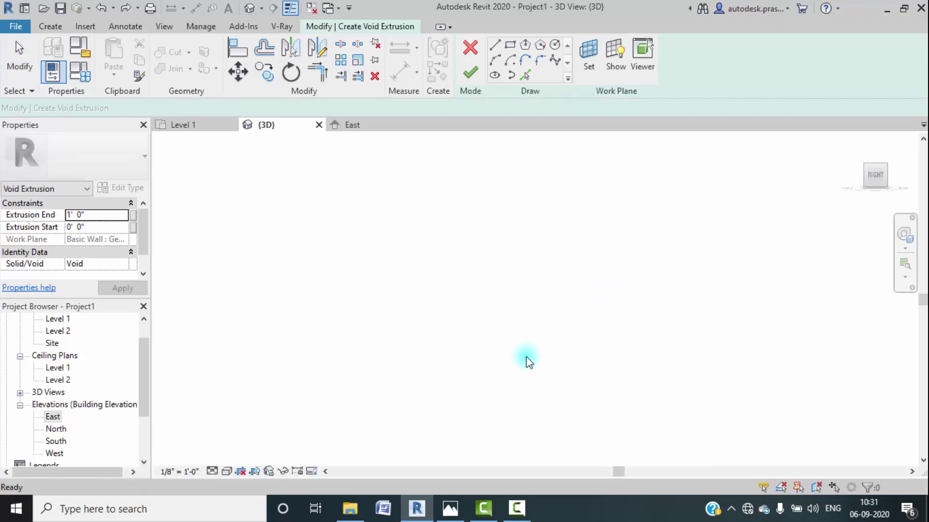
scroll(529, 362, down, 5)
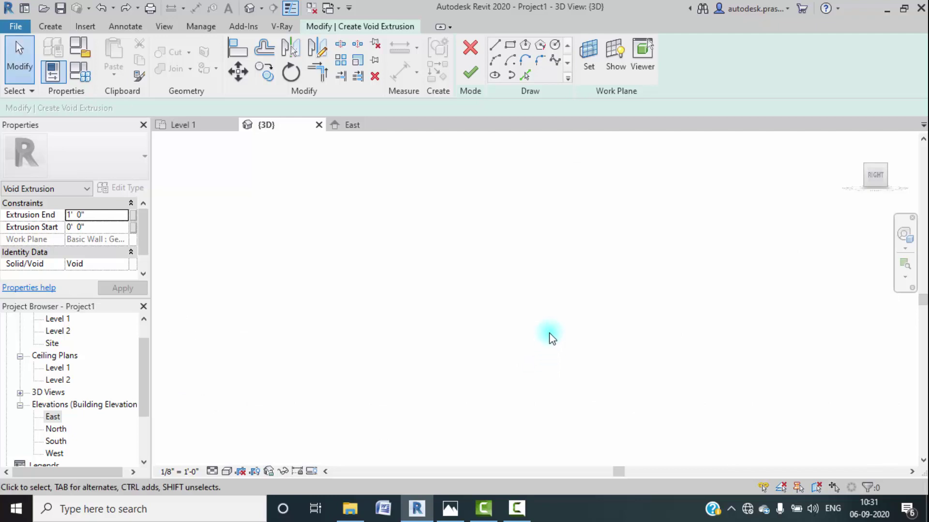
Step: Undo the trims and vertical connectors in the void sketch, back to three sets of three long horizontal lines
click(860, 172)
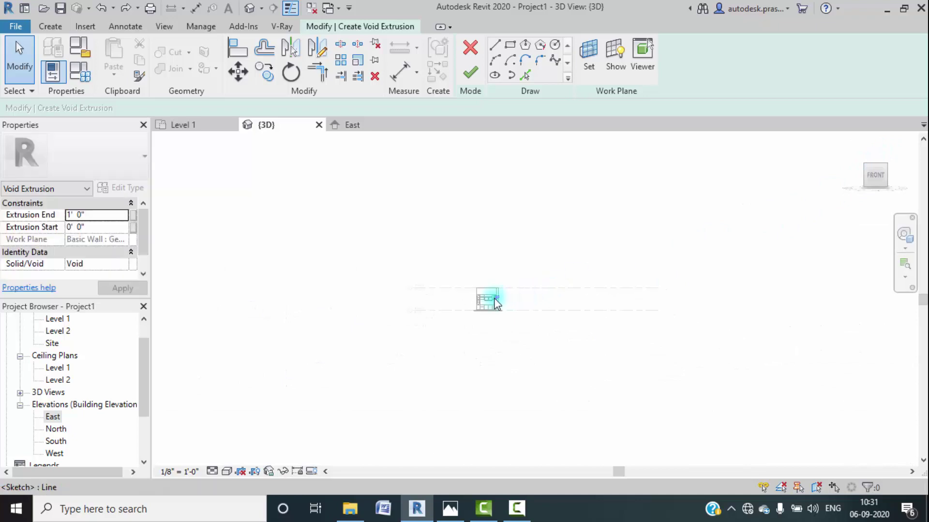
scroll(501, 296, up, 10)
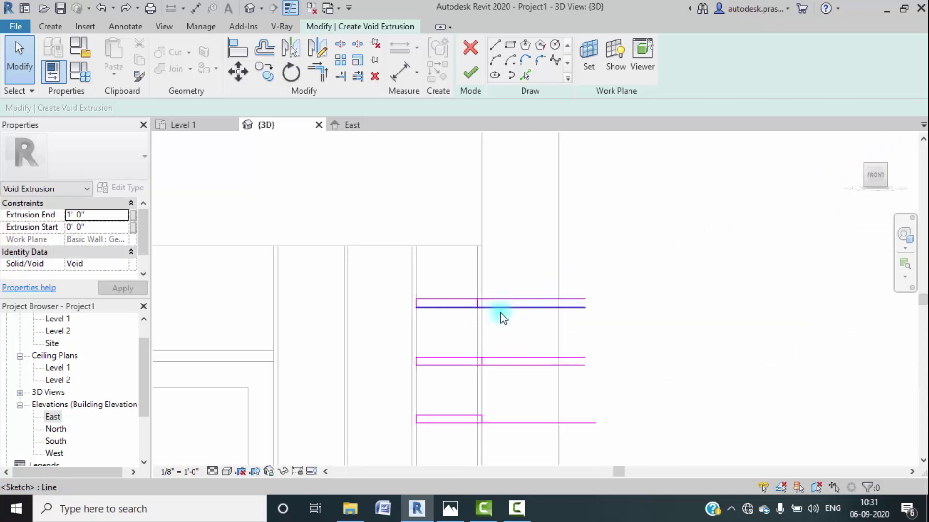
middle_drag(534, 310, 567, 235)
scroll(461, 317, up, 2)
middle_drag(468, 339, 474, 371)
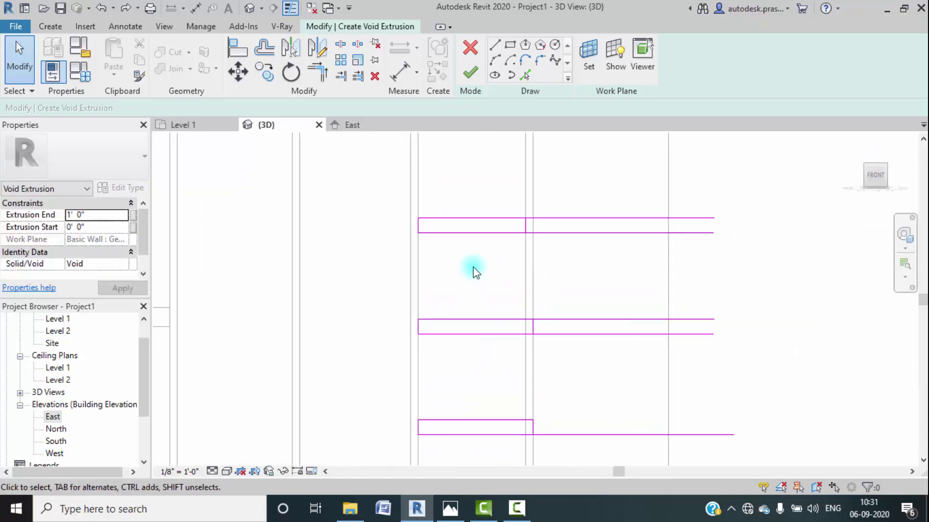
middle_drag(473, 269, 469, 315)
scroll(468, 318, up, 2)
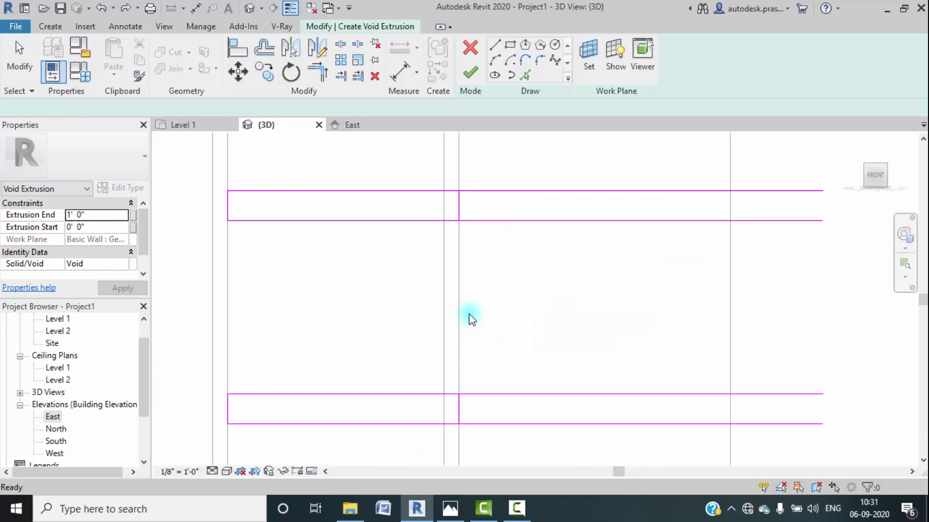
scroll(469, 318, up, 2)
key(ctrl+z)
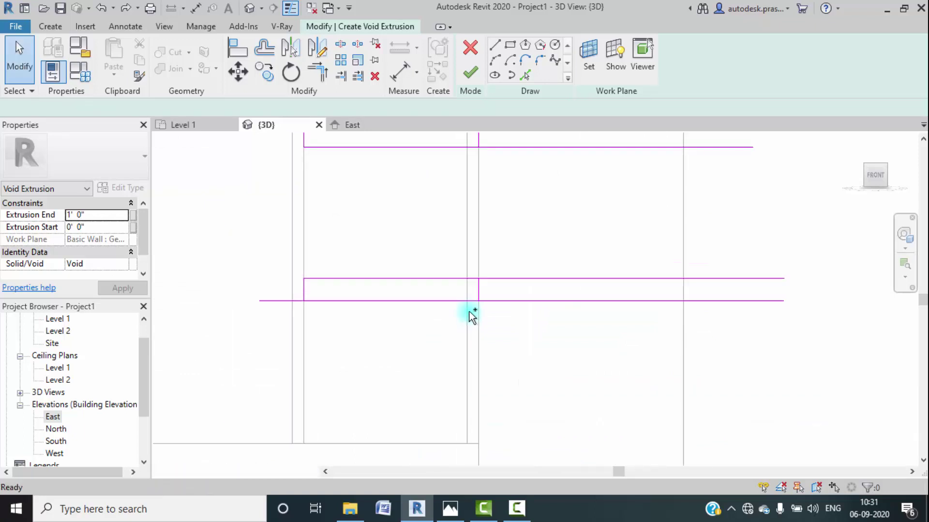
key(ctrl+z)
key(ctrl+z)
key(ctrl+z)
key(ctrl+z)
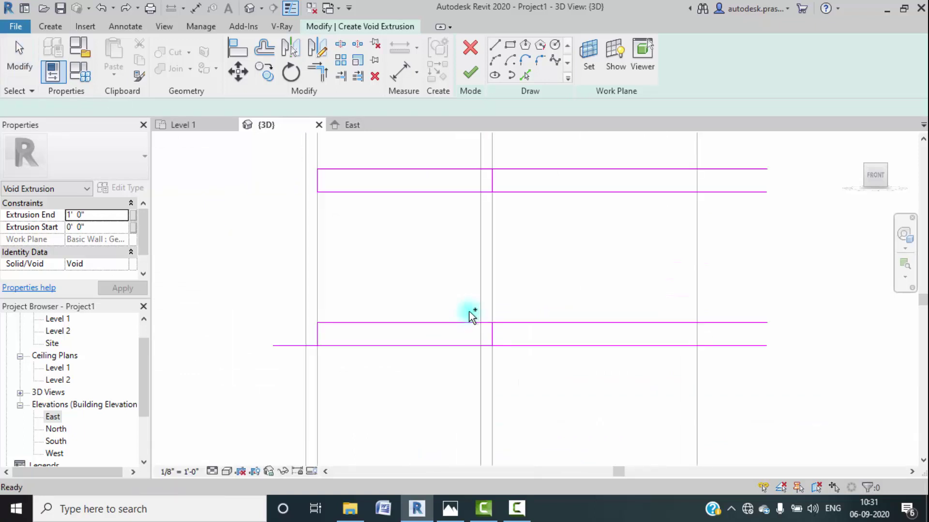
key(ctrl+z)
key(ctrl+z)
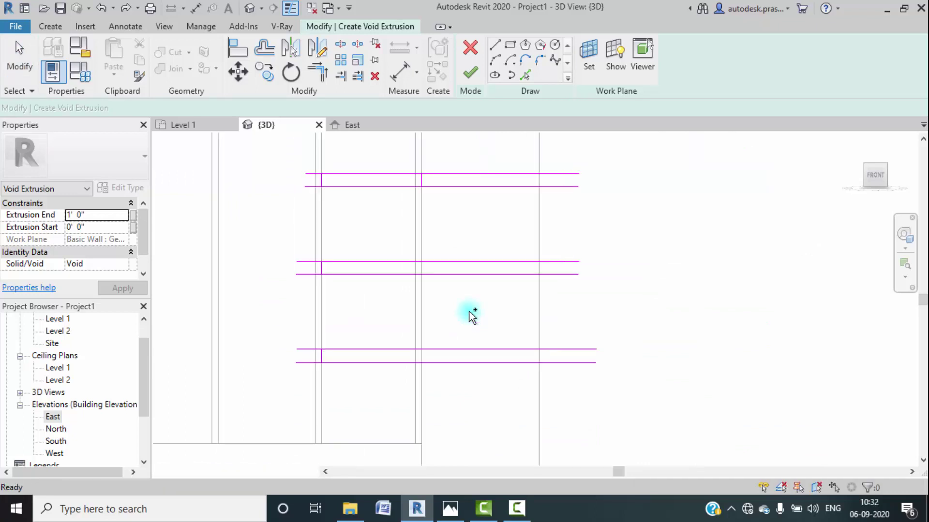
key(ctrl+z)
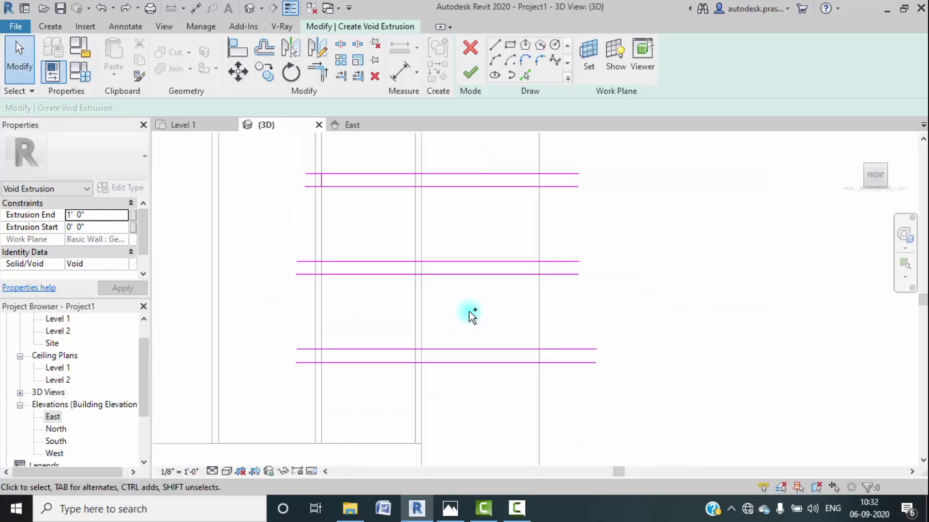
key(ctrl+z)
key(ctrl+z)
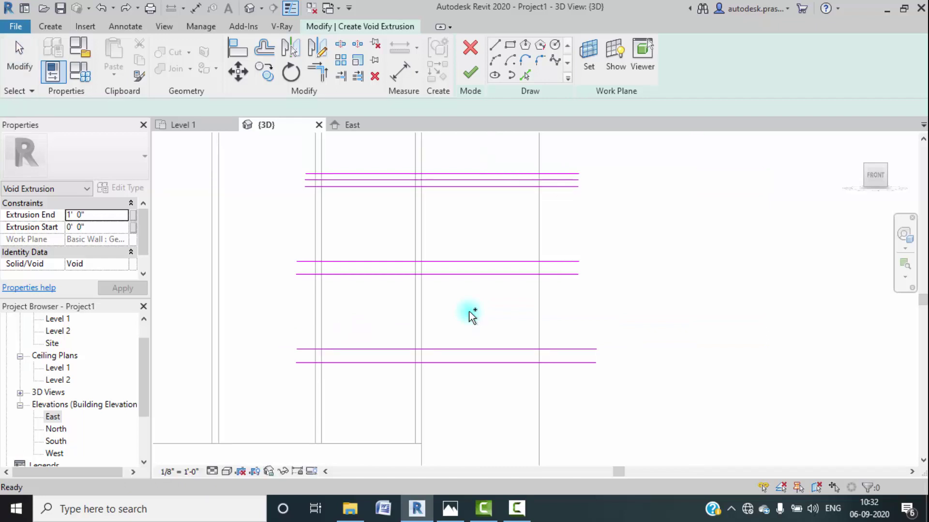
key(ctrl+z)
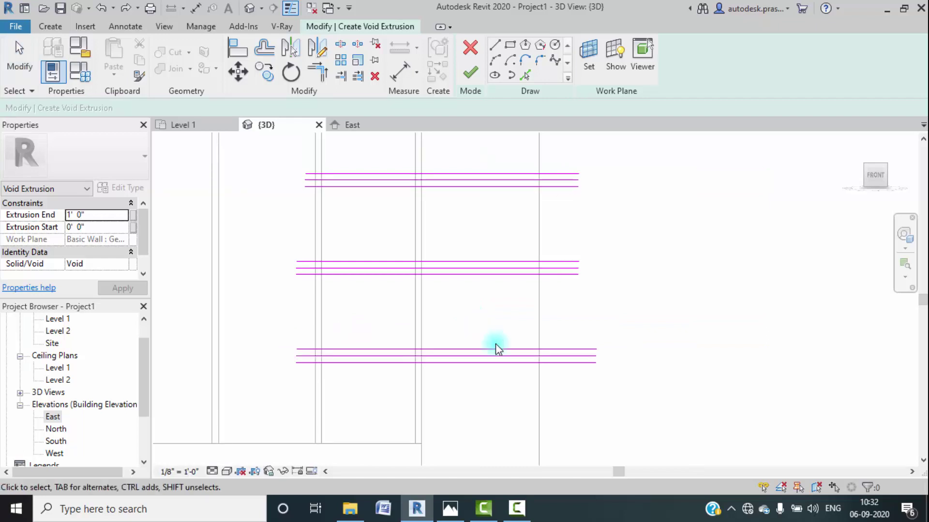
Step: Delete the upper and lower lines of each horizontal set, keeping only the three centre lines
click(495, 346)
key(Delete)
click(483, 366)
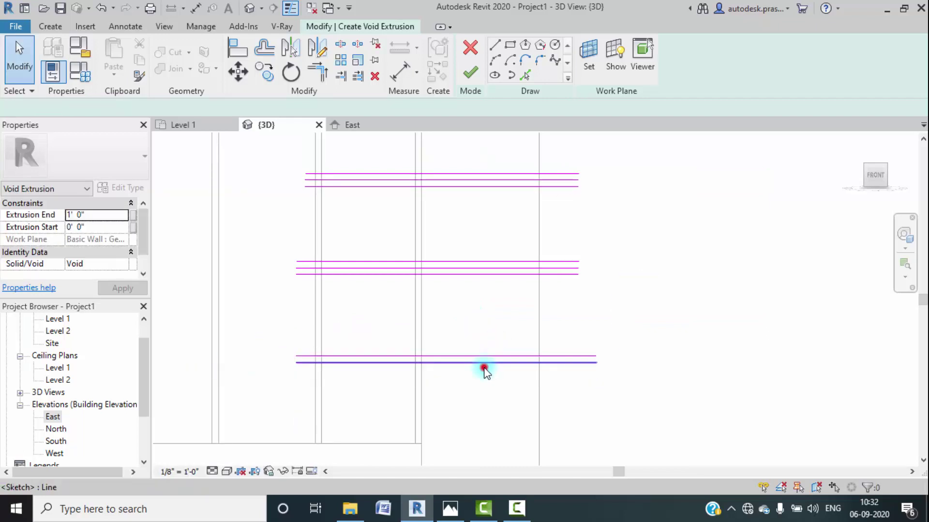
key(Delete)
click(470, 274)
key(Delete)
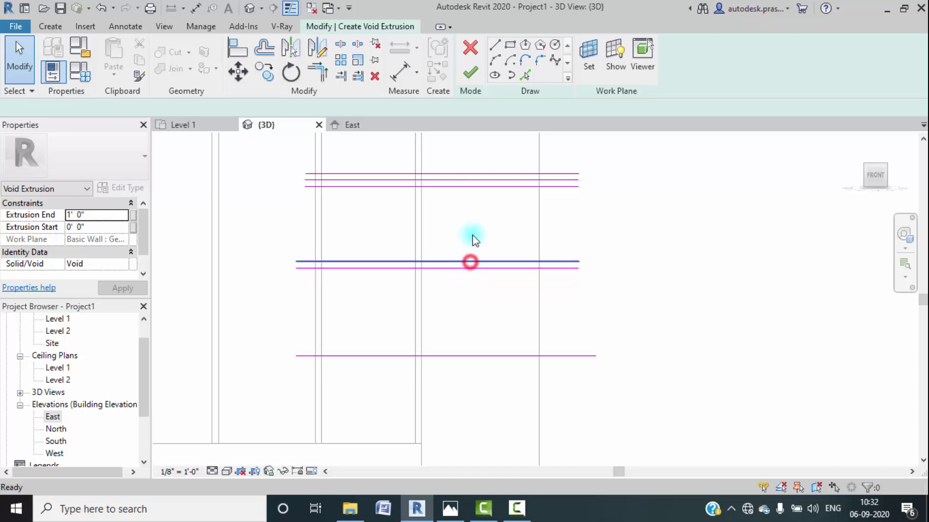
key(Delete)
click(468, 186)
key(Delete)
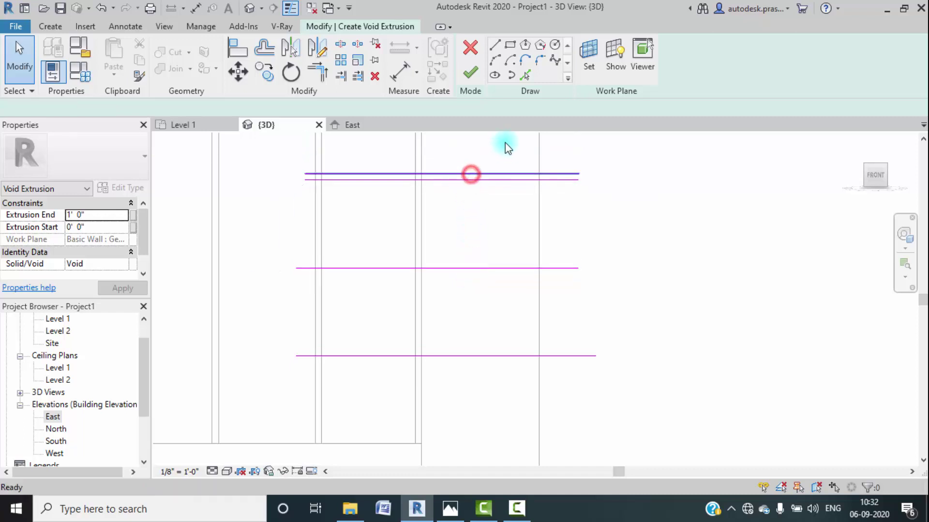
key(Delete)
Step: Use Pick Lines with a 0' 0 1/2" offset to add a parallel line above and below each of the three centre lines
click(526, 75)
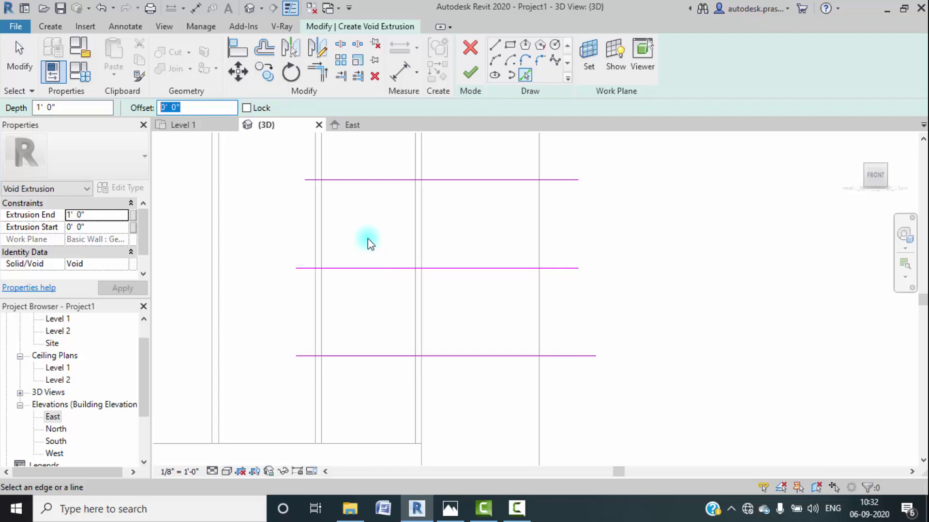
click(708, 235)
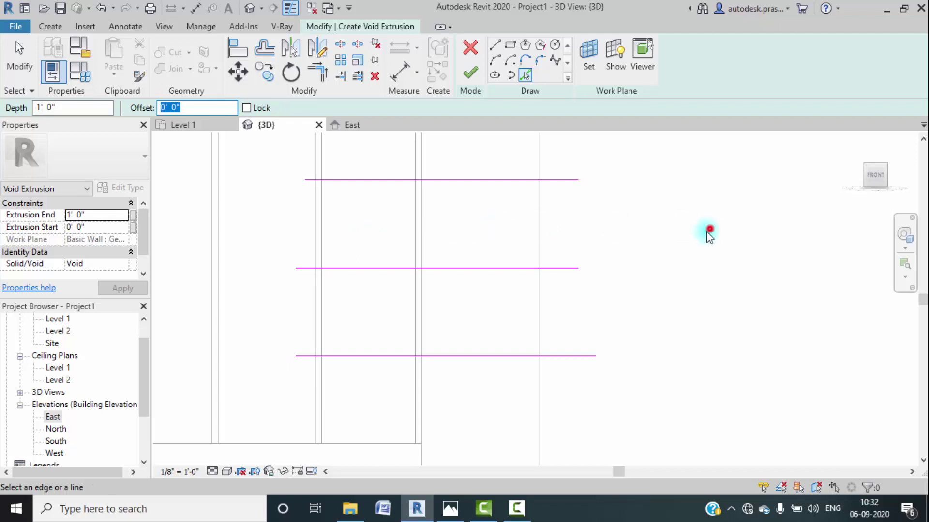
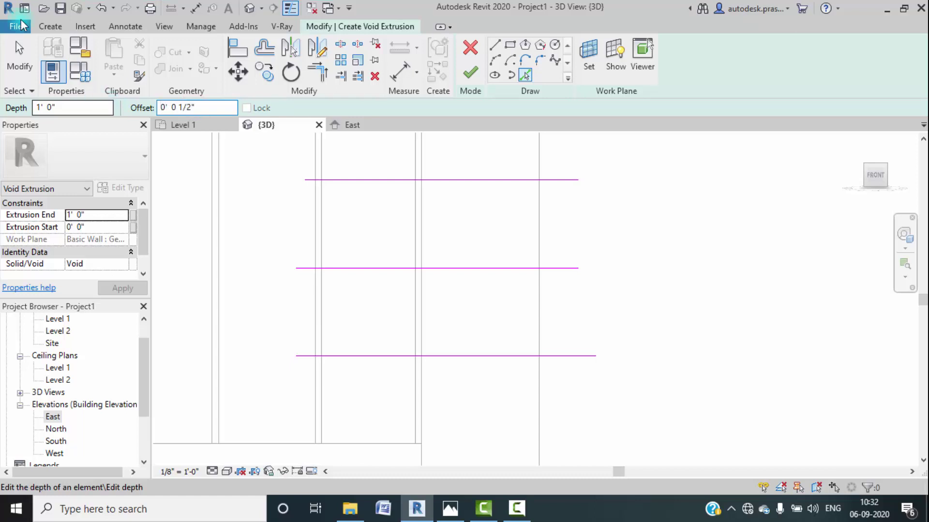
click(367, 179)
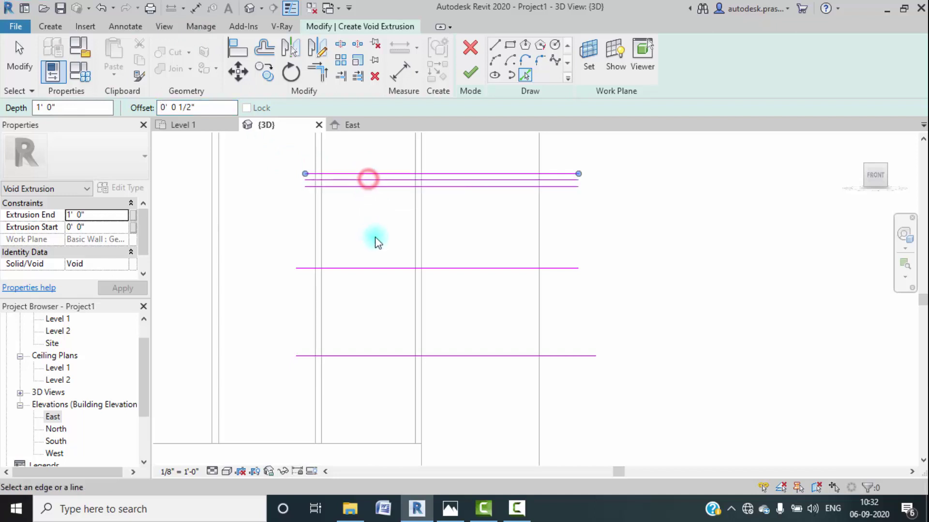
click(382, 273)
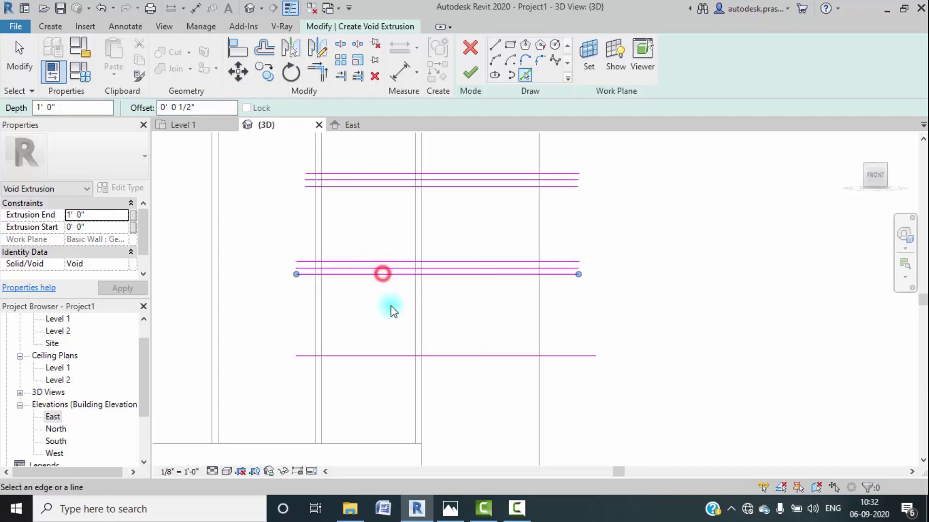
click(389, 356)
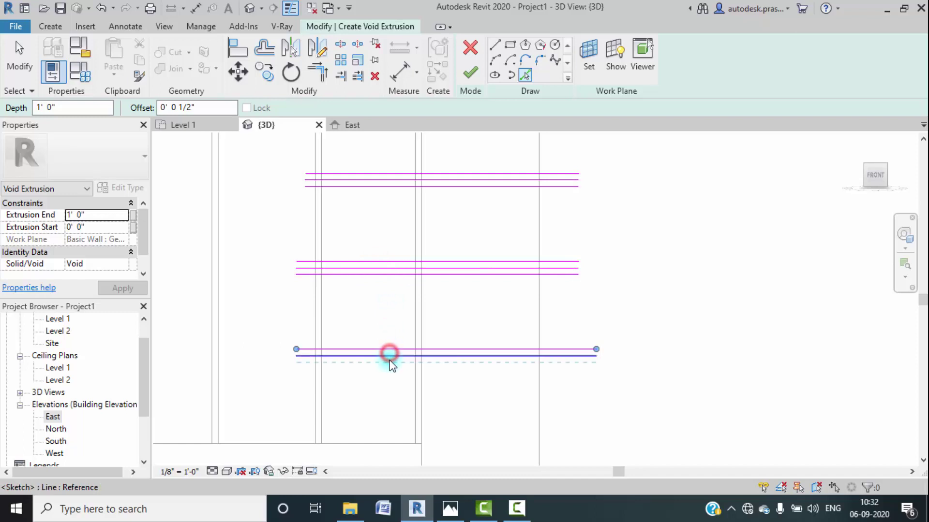
Step: Add sketch lines offset 0' 0 1/2" inward from the bottom and top edges of the wall cabinet
click(371, 442)
mouse_move(374, 330)
middle_down()
mouse_move(361, 362)
mouse_move(327, 296)
middle_up()
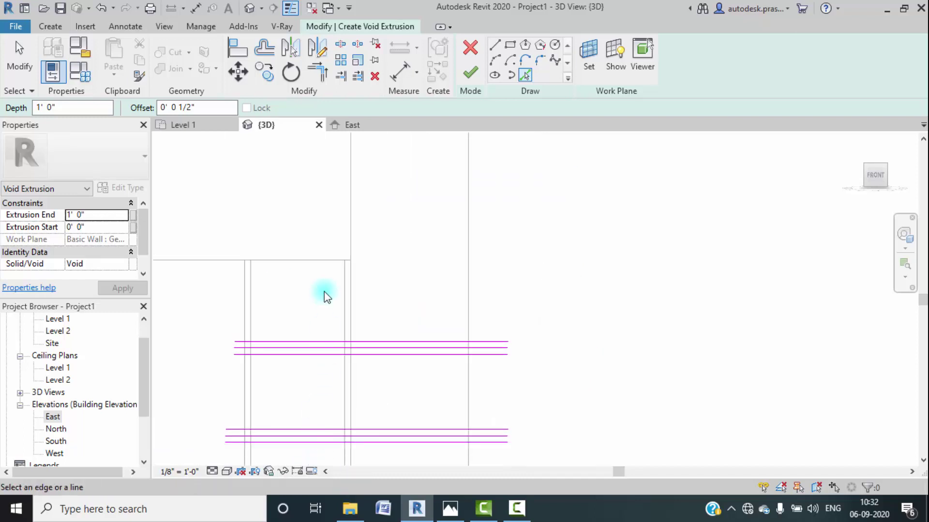
click(310, 263)
scroll(403, 280, down, 2)
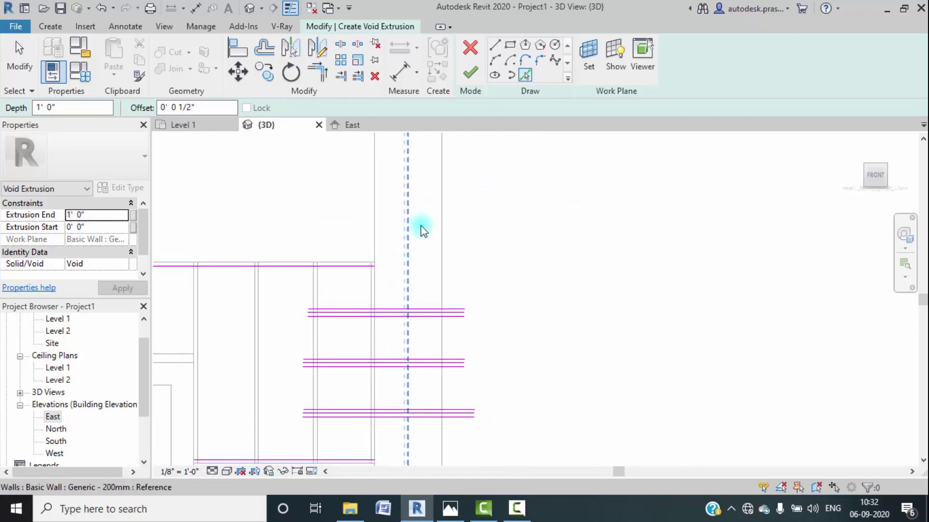
click(495, 45)
scroll(324, 284, up, 2)
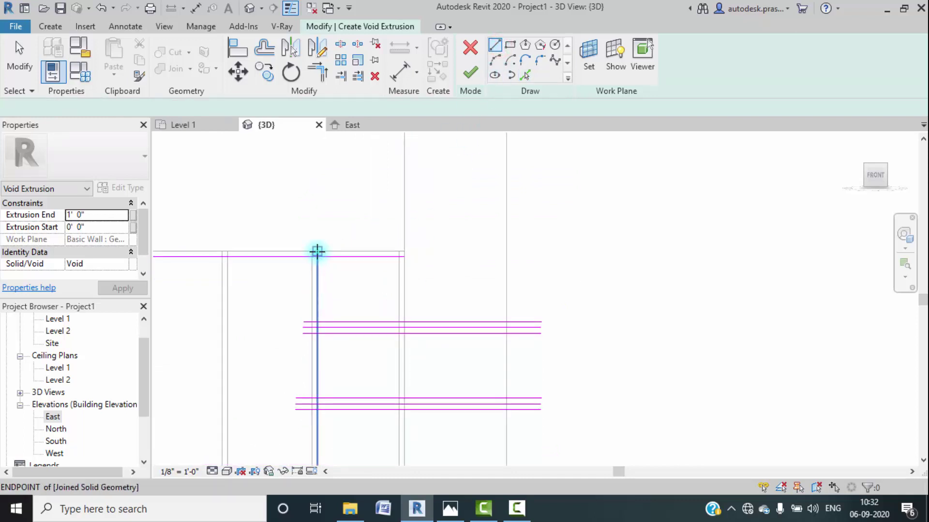
click(317, 258)
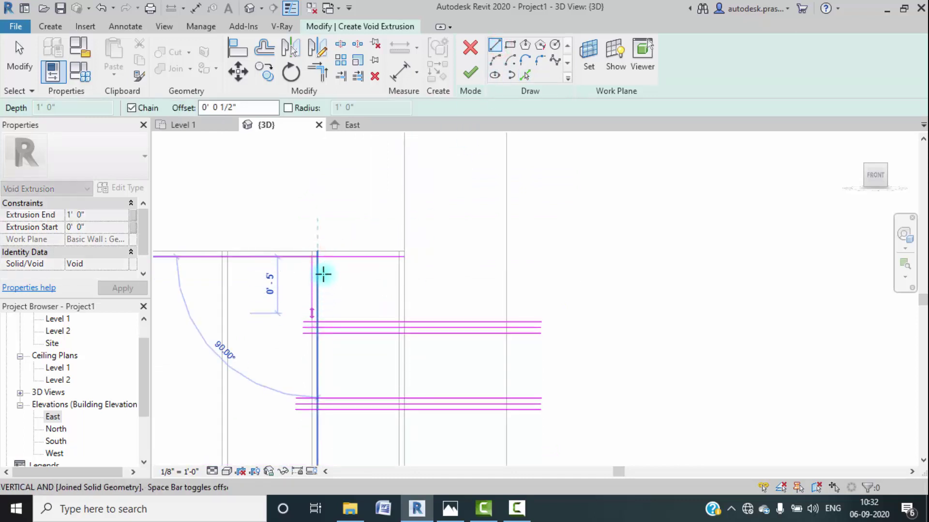
key(Escape)
key(Escape)
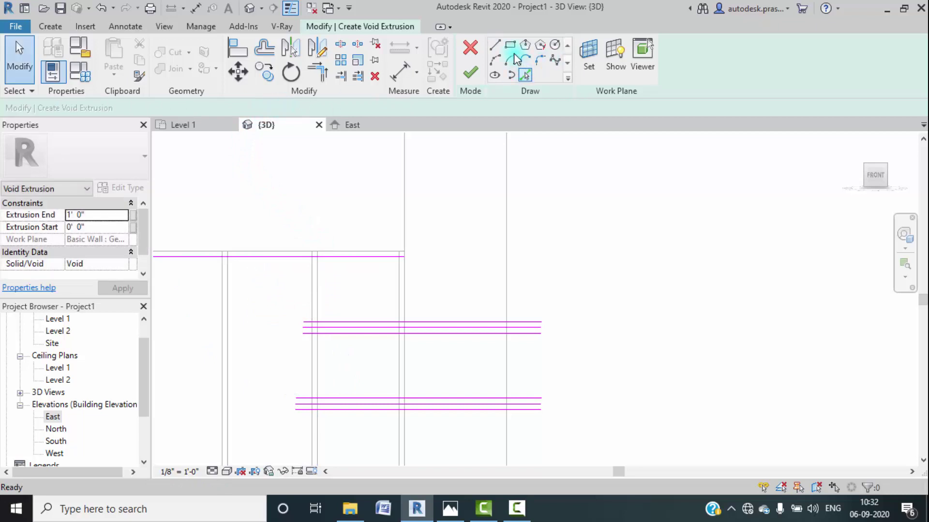
Step: With zero offset, draw two vertical lines along the last bay's inner groove edges, from the top offset line to the uppermost horizontal set
click(493, 45)
scroll(317, 260, up, 3)
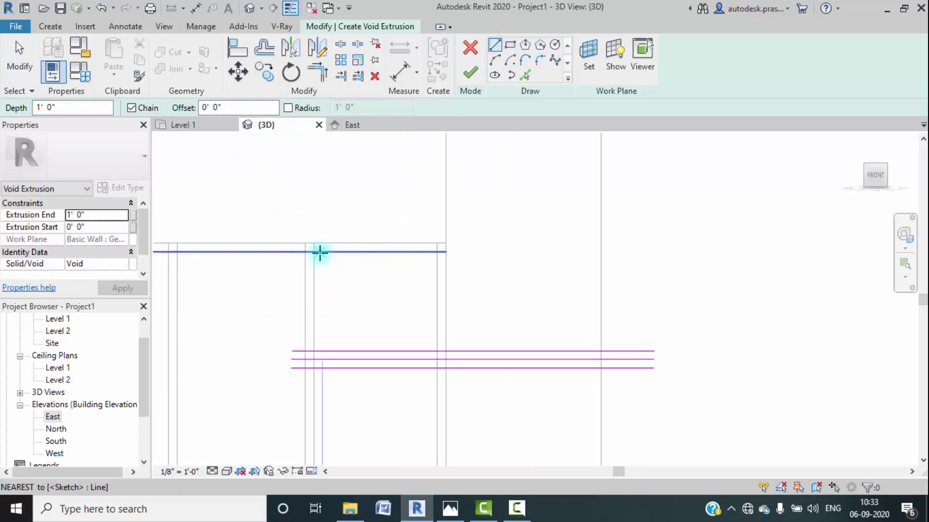
click(313, 254)
click(312, 397)
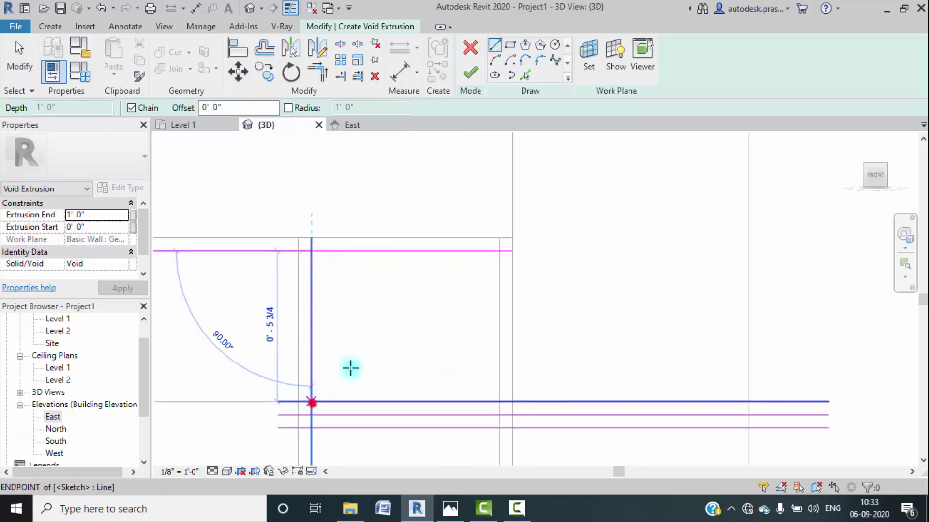
click(500, 252)
click(499, 400)
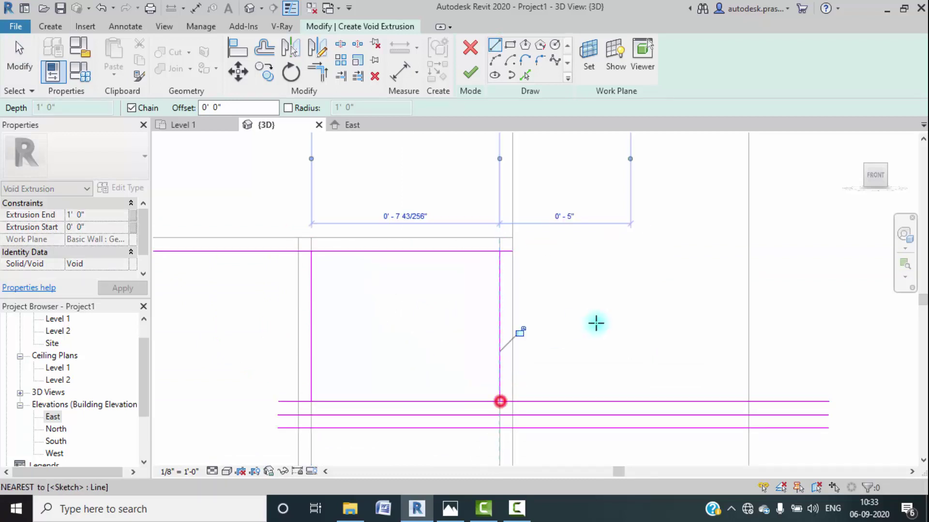
Step: Draw two vertical lines along the inner groove edges between the uppermost and middle horizontal sets
mouse_move(595, 324)
middle_down()
mouse_move(574, 205)
mouse_move(285, 251)
middle_up()
click(302, 230)
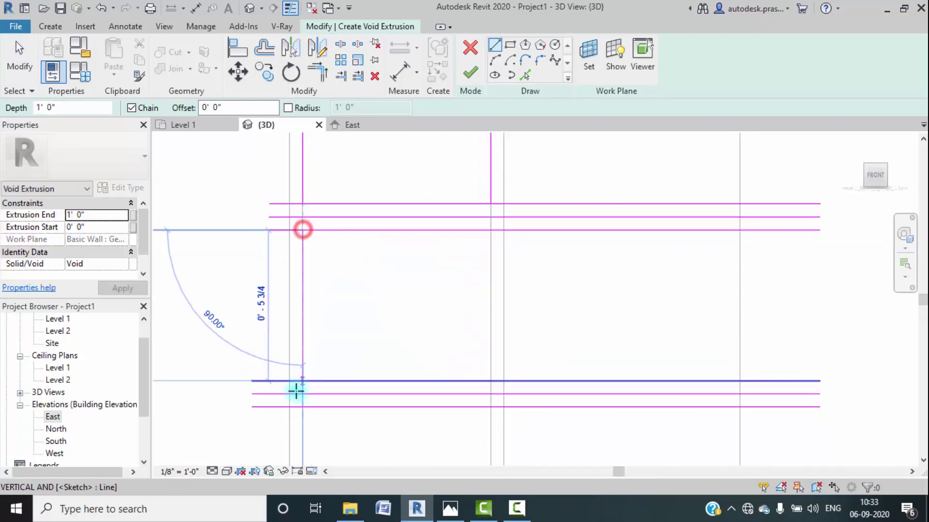
click(302, 382)
click(489, 231)
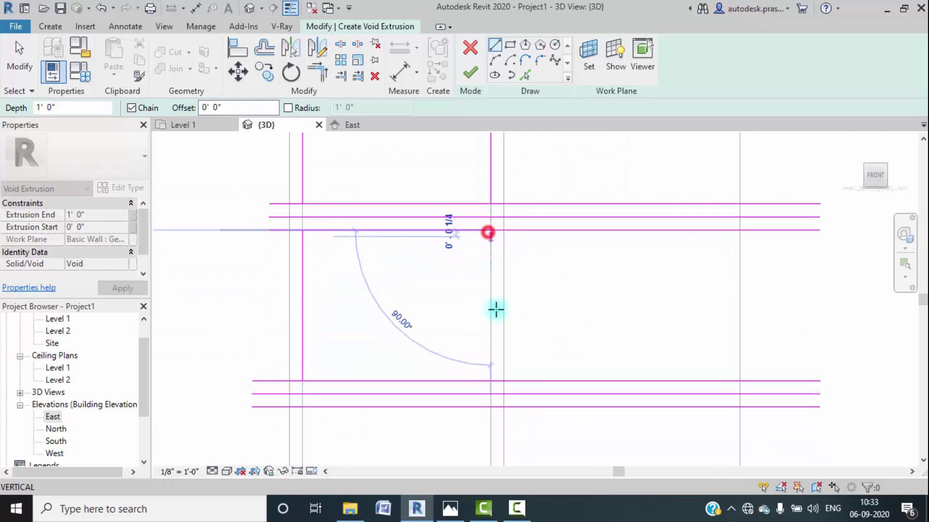
click(491, 378)
Step: Draw two vertical lines along the inner groove edges between the middle and lowest horizontal sets
scroll(454, 305, down, 3)
middle_drag(472, 383, 484, 348)
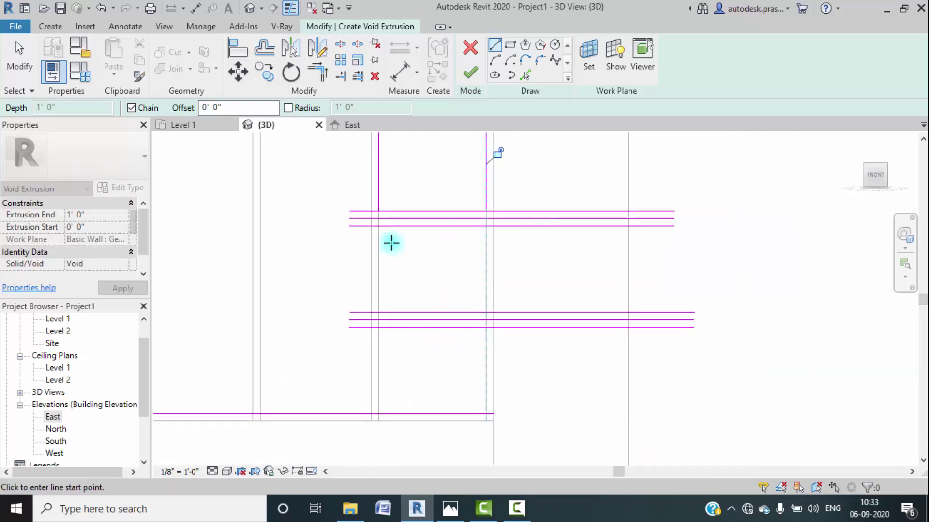
click(378, 226)
click(381, 315)
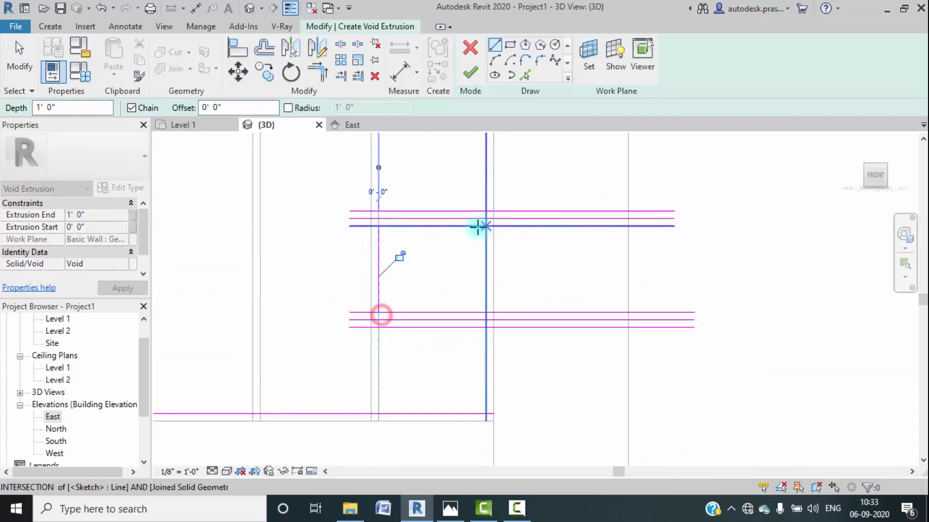
key(Escape)
click(485, 224)
click(488, 315)
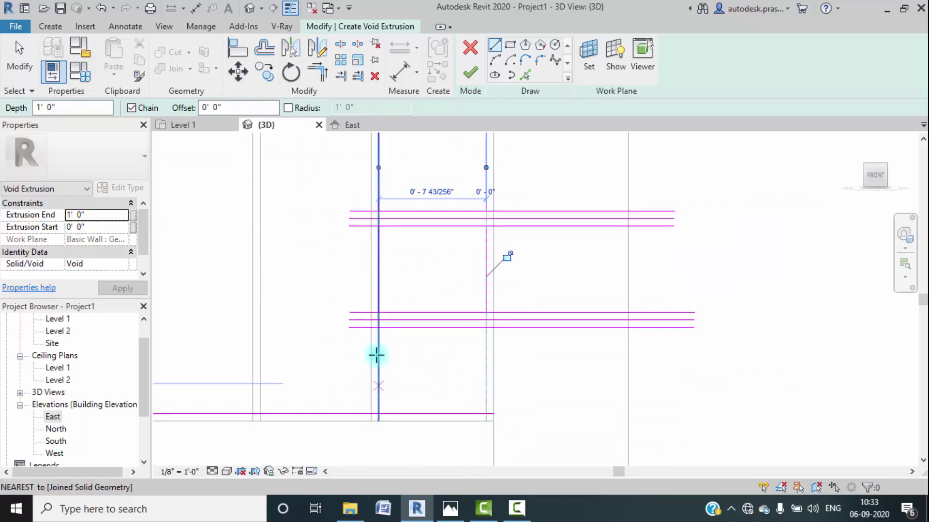
Step: Draw two vertical lines along the inner groove edges from the lowest horizontal set to the bottom offset line
click(379, 411)
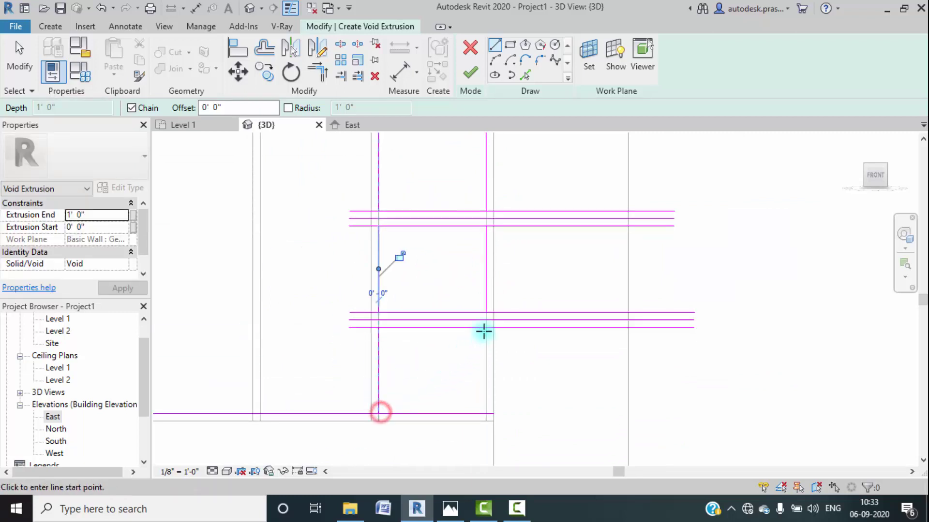
click(485, 332)
click(485, 415)
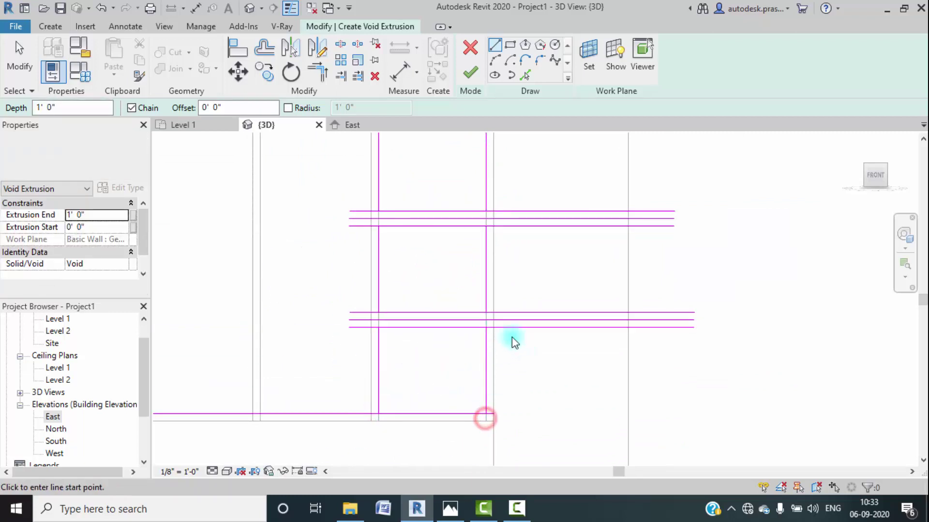
key(Escape)
Step: Delete the middle line from each of the three horizontal line sets in the last bay's void sketch
click(507, 320)
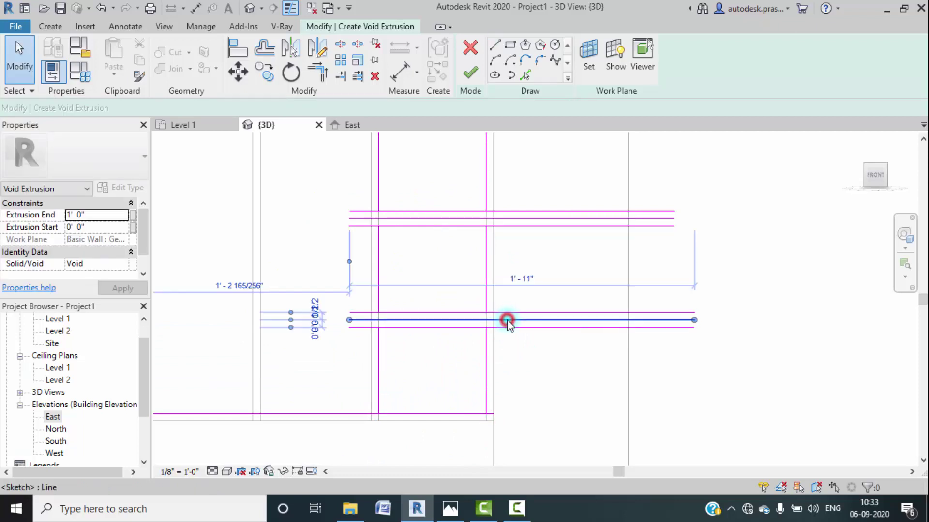
click(521, 216)
key(Delete)
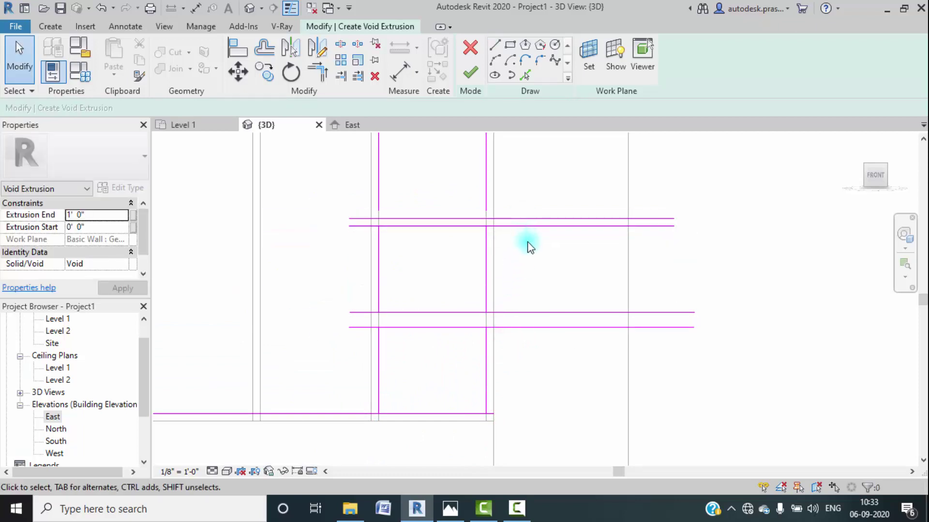
click(529, 219)
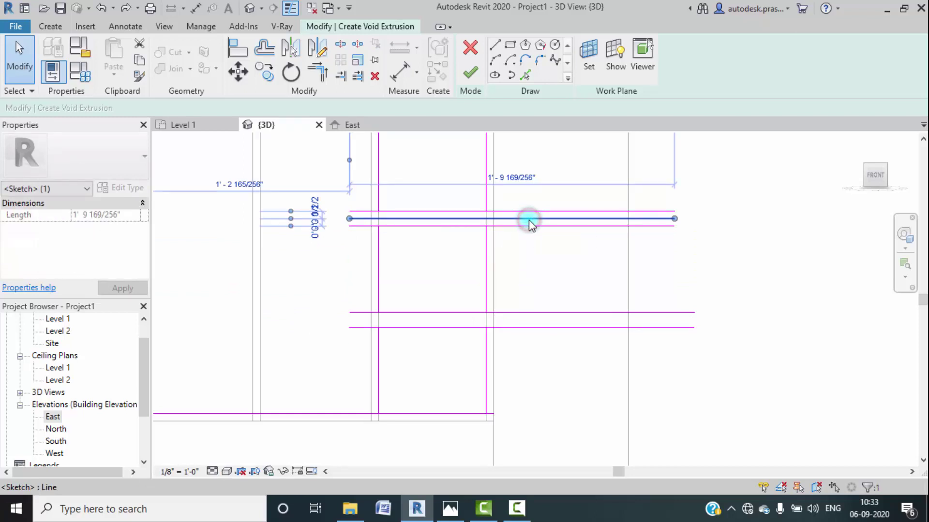
click(535, 277)
middle_drag(535, 277, 545, 347)
click(537, 295)
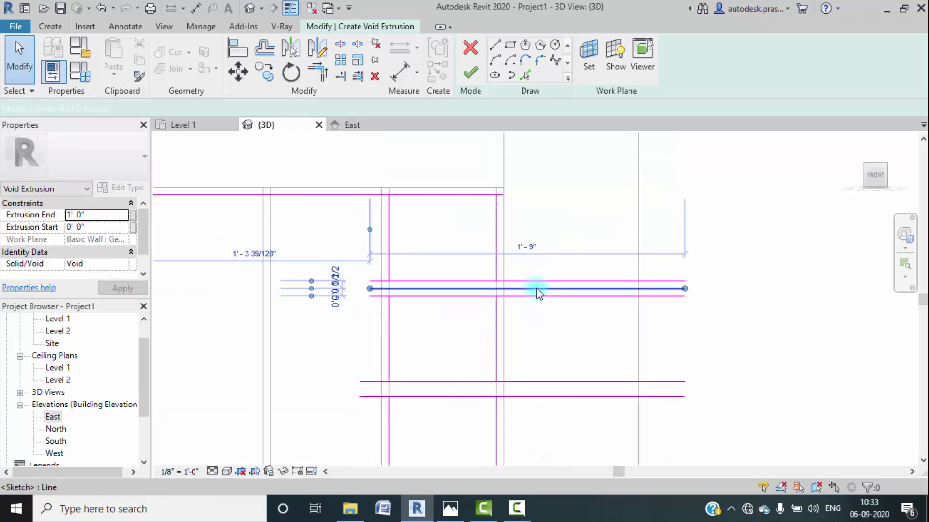
click(548, 333)
scroll(479, 300, up, 3)
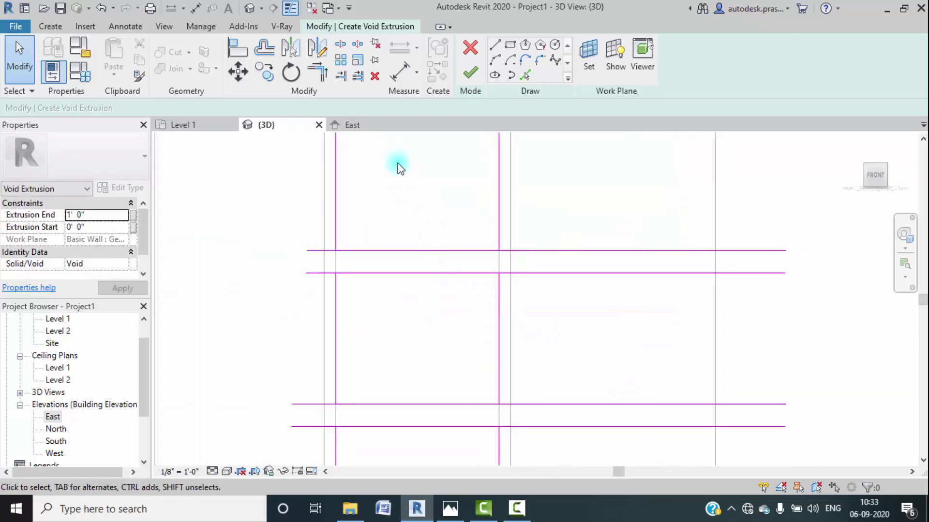
Step: Trim both ends of the second compartment's top line to its vertical edges with Trim/Extend Single Element
click(338, 77)
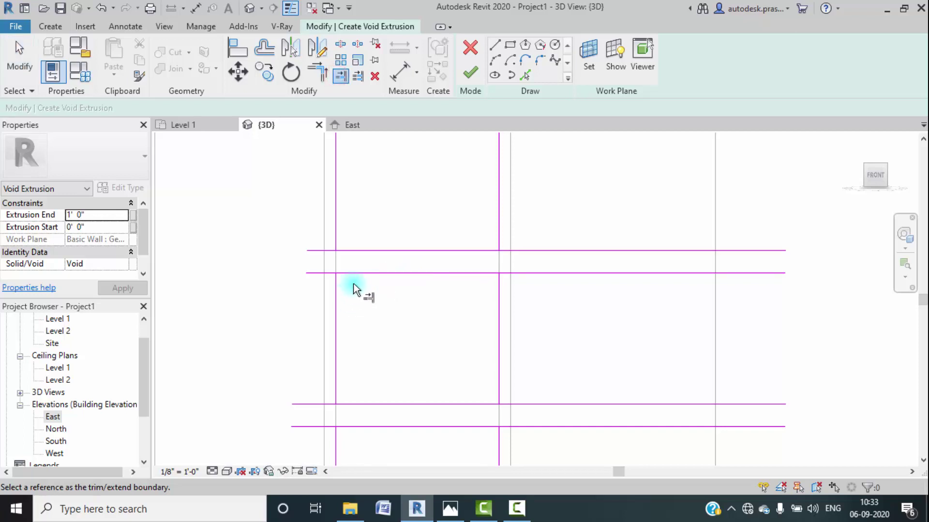
click(335, 301)
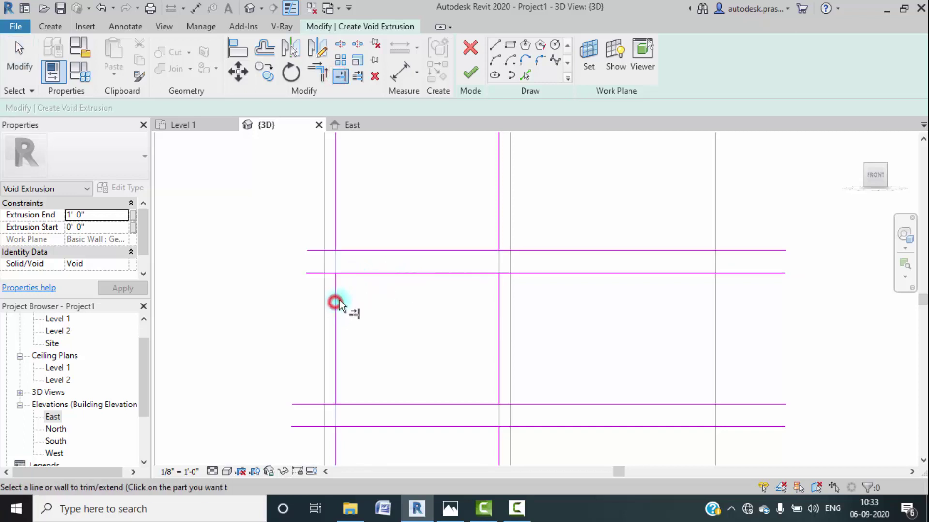
click(356, 274)
click(484, 273)
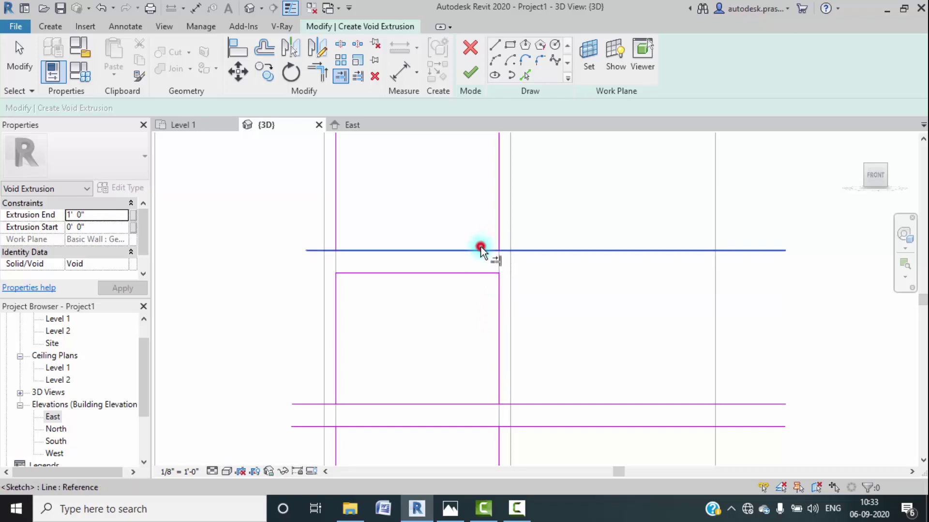
click(482, 250)
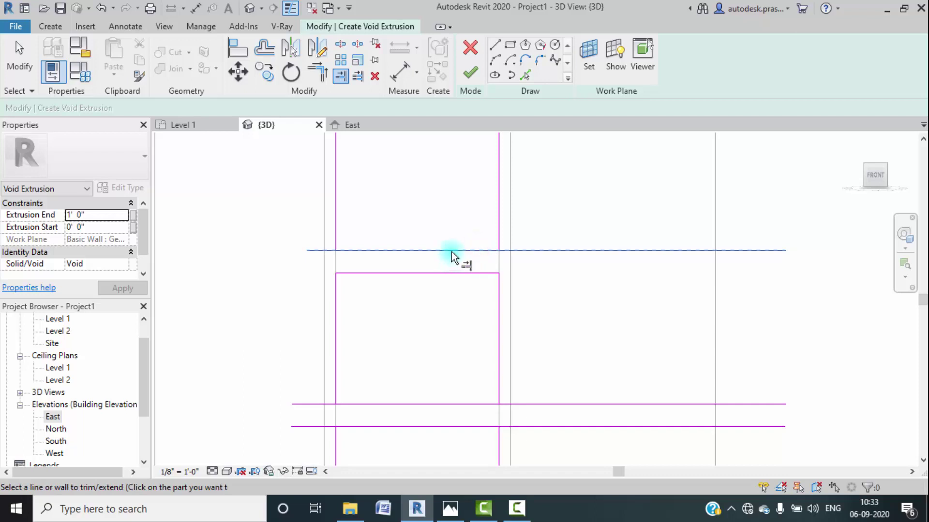
Step: Trim the uppermost compartment's bottom and top lines to its vertical edges with Trim/Extend to Corner, closing the rectangle
click(319, 74)
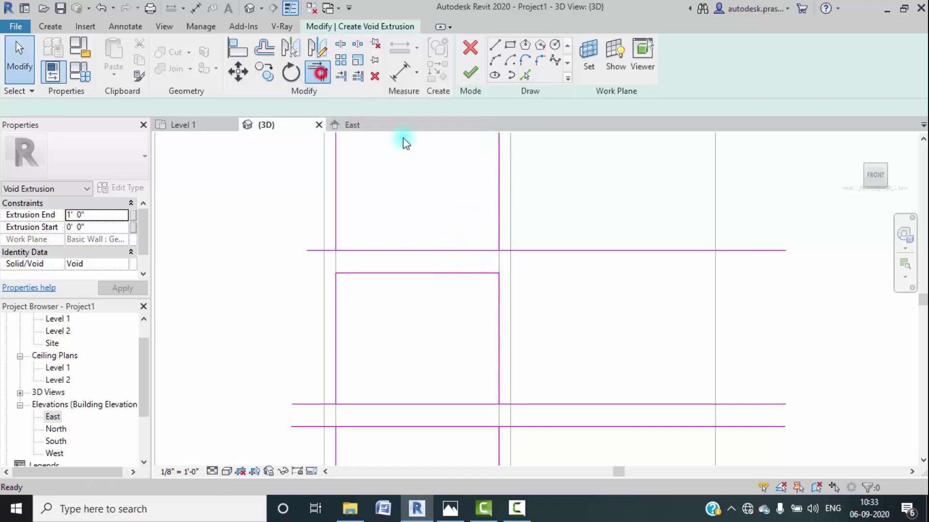
click(483, 251)
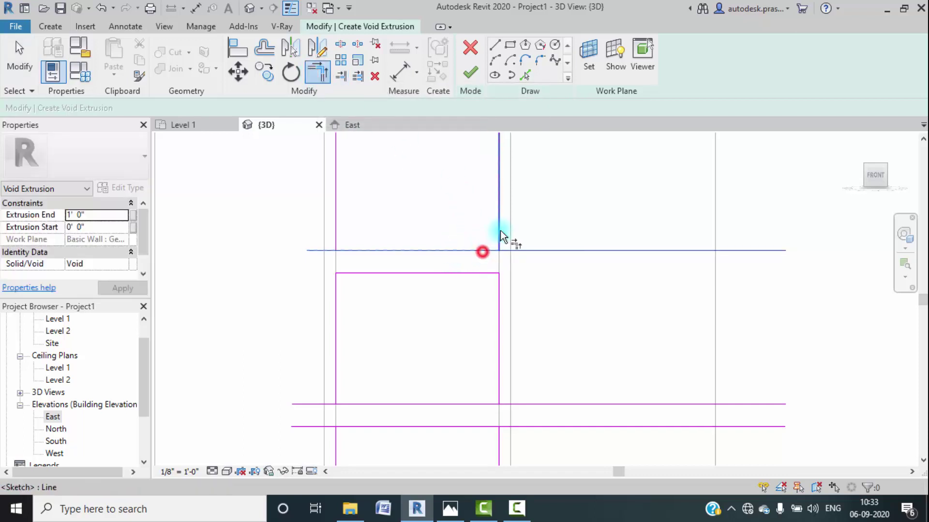
click(335, 230)
scroll(382, 311, down, 2)
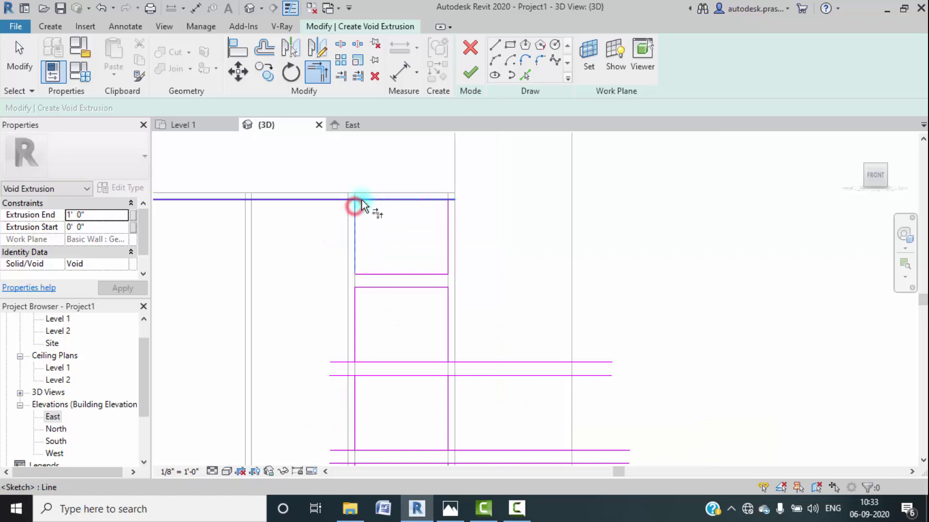
click(444, 203)
Step: Trim the second compartment's bottom line and the third compartment's top and bottom lines to close both rectangles
middle_drag(398, 332, 414, 243)
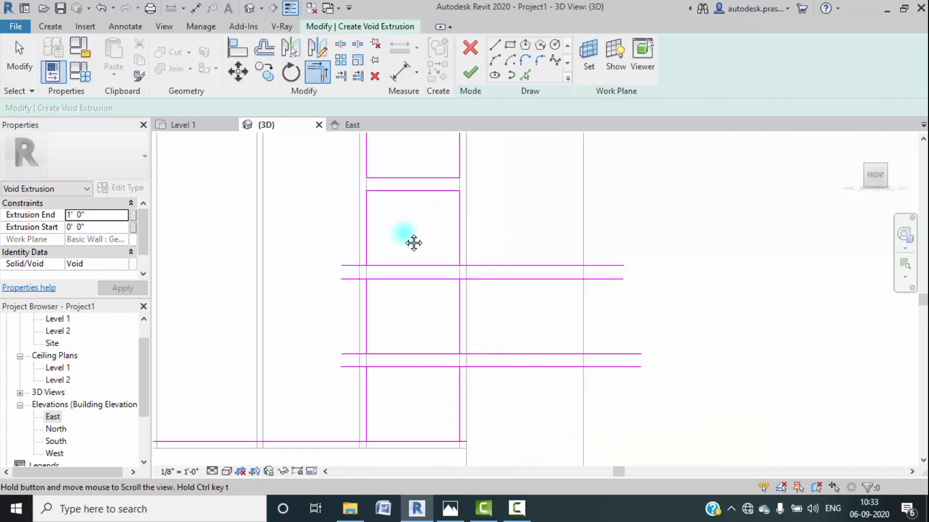
click(371, 264)
scroll(373, 266, down, 1)
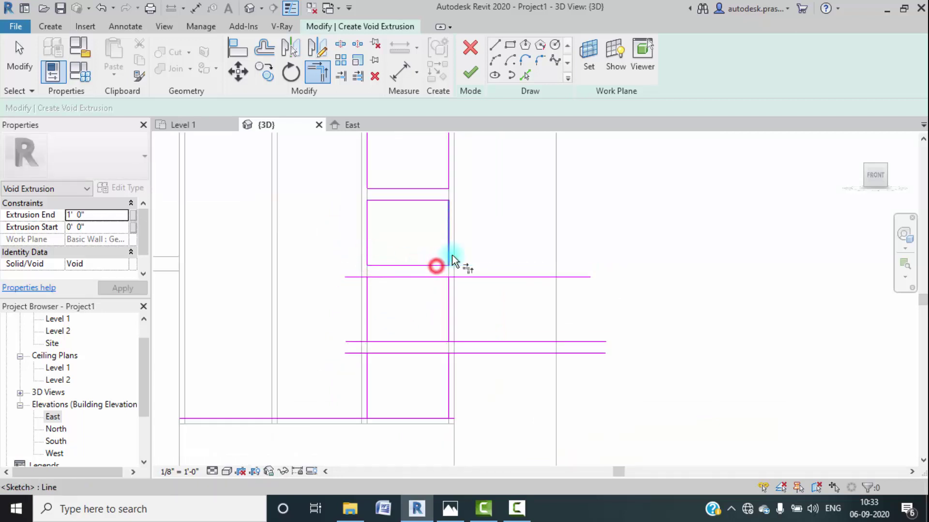
click(449, 257)
click(383, 278)
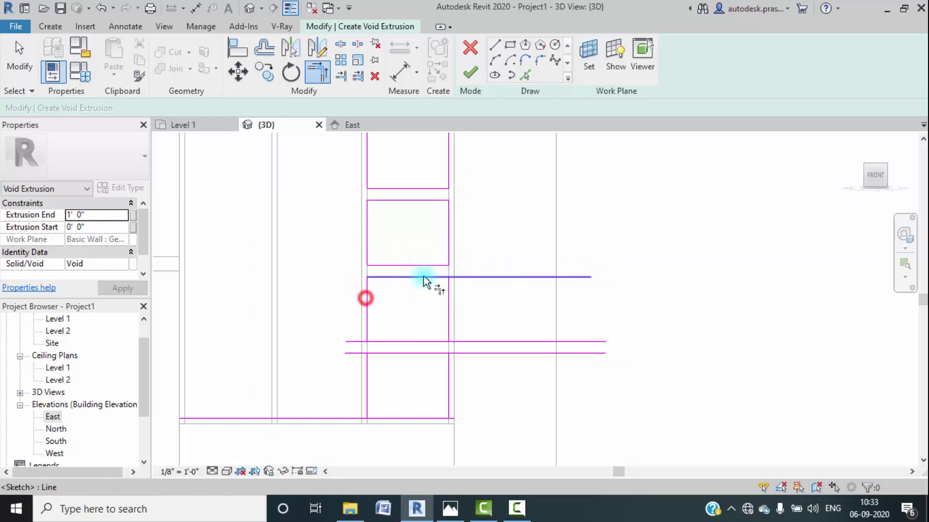
click(445, 290)
click(370, 326)
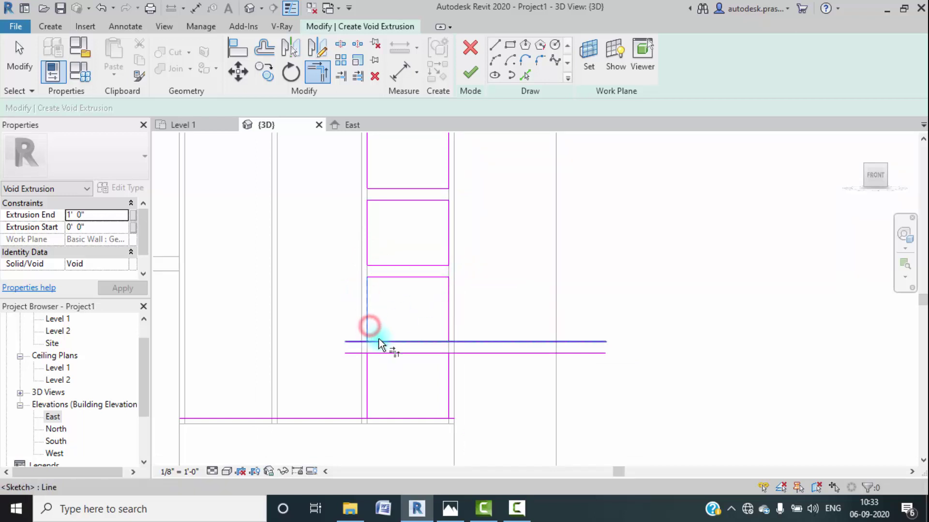
click(416, 341)
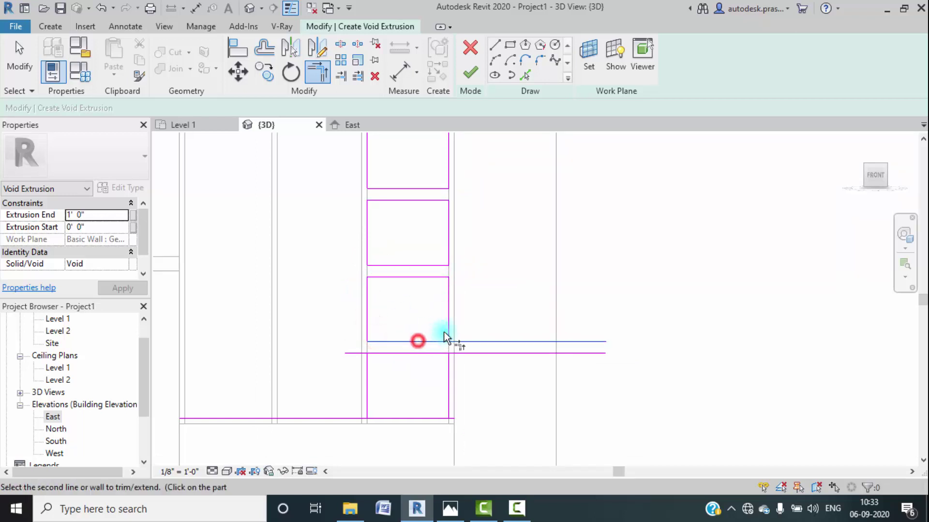
Step: Trim the lowest compartment's top and bottom lines into a closed rectangle and finish the void extrusion sketch
click(375, 354)
click(367, 366)
click(419, 353)
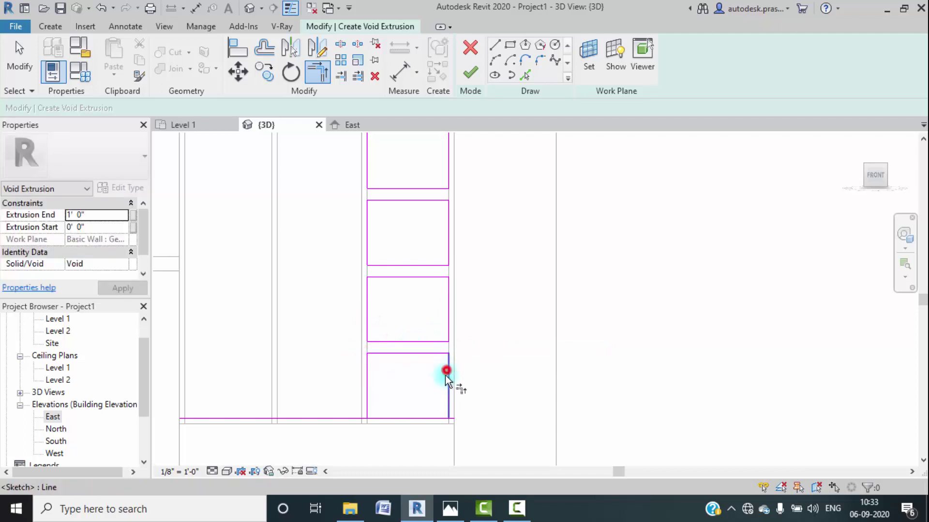
click(369, 405)
click(381, 417)
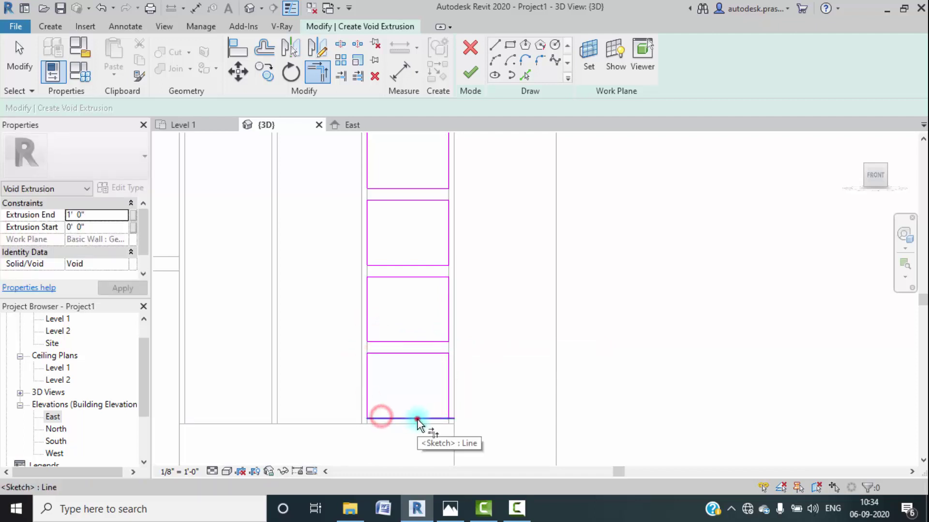
click(417, 418)
click(448, 406)
scroll(467, 325, down, 4)
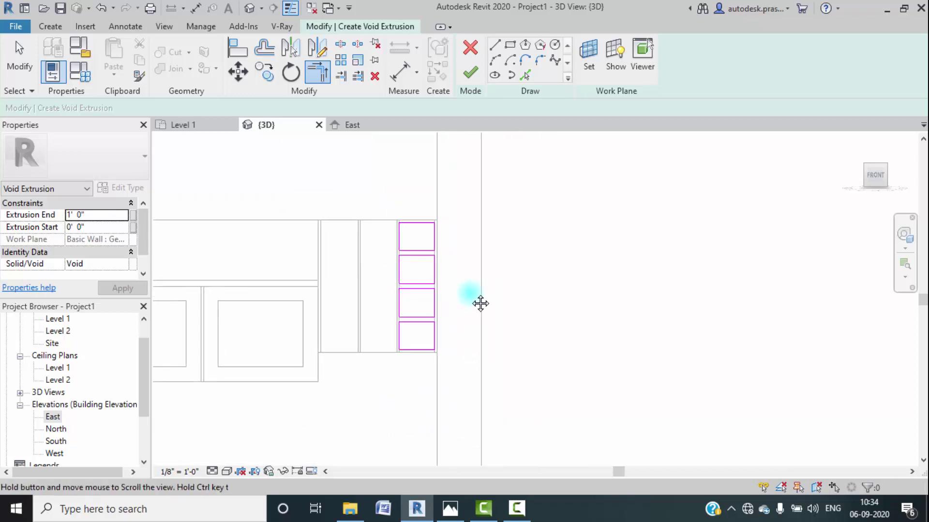
click(468, 72)
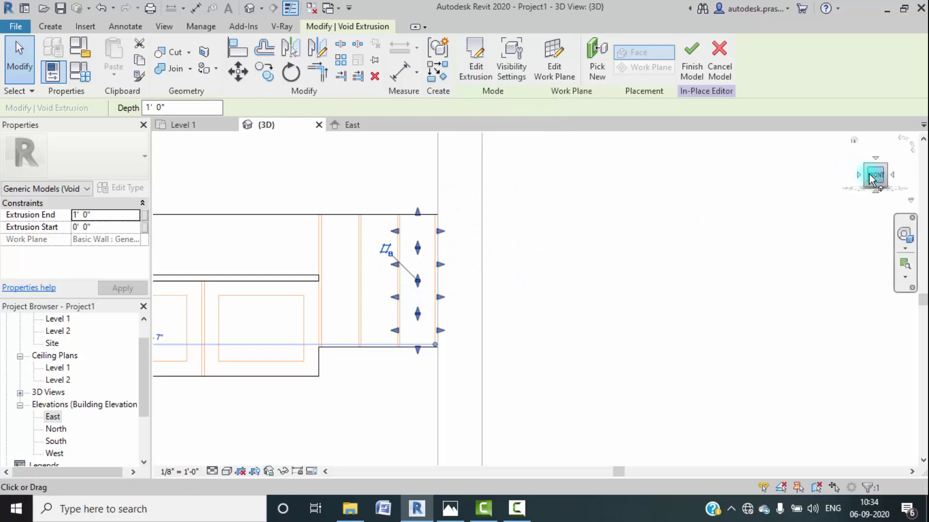
Step: In a wireframe side view, stretch the compartments' void through the cabinet from start -1' 0" to end -0' 1 91/128"
click(894, 178)
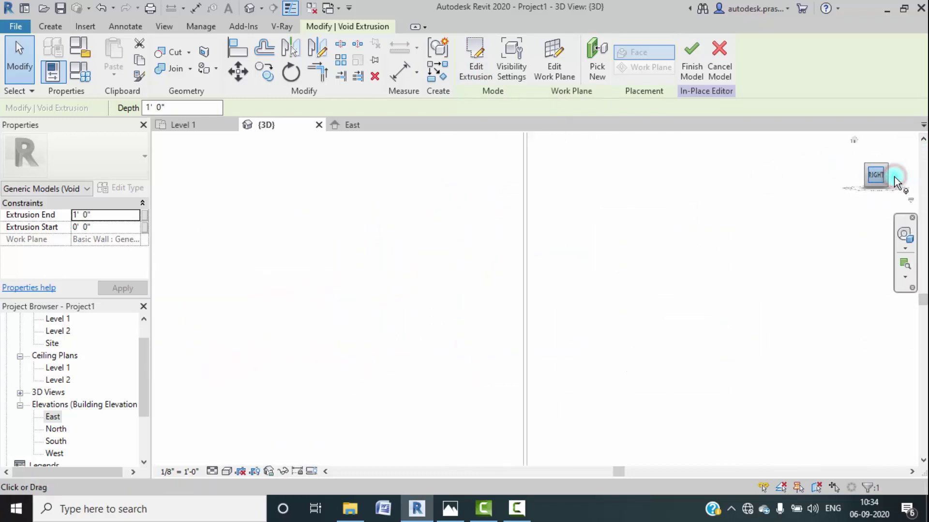
click(637, 282)
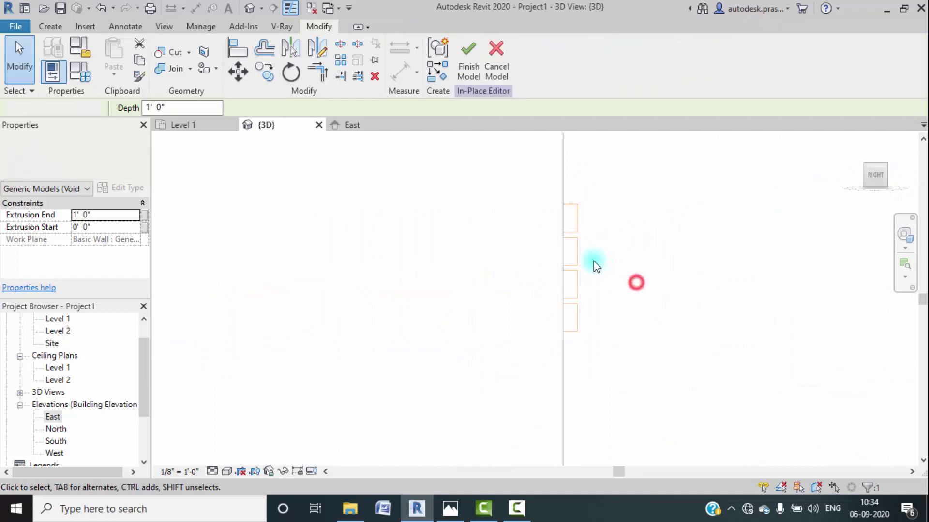
click(579, 257)
scroll(549, 263, up, 3)
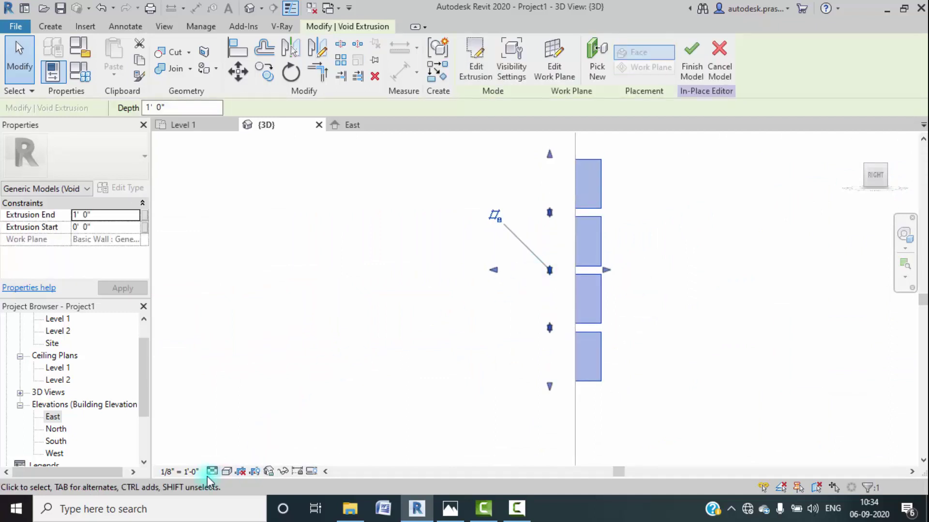
click(227, 474)
click(244, 387)
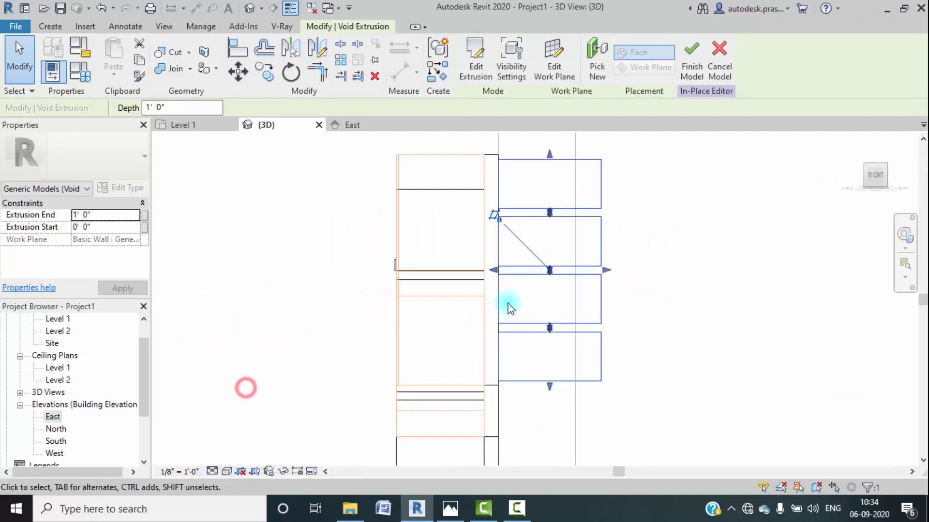
scroll(490, 271, up, 1)
drag(489, 268, 363, 268)
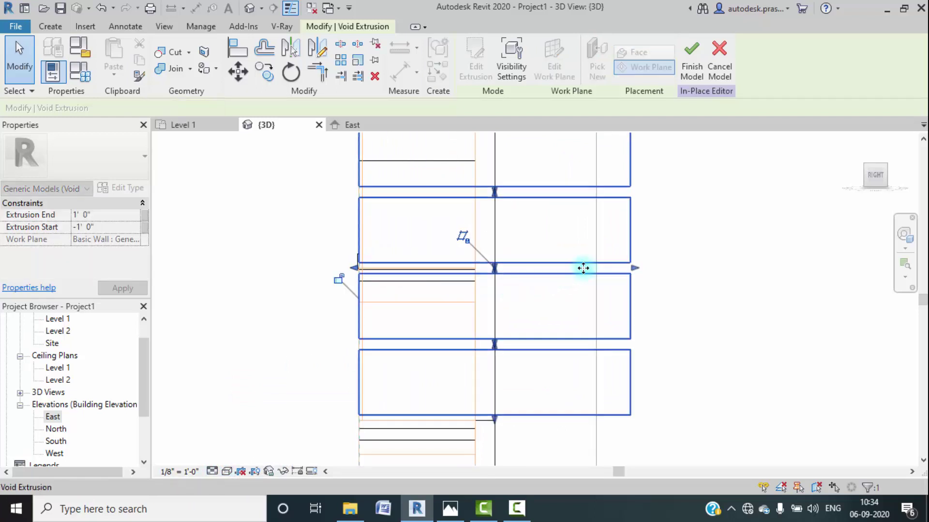
drag(634, 266, 476, 290)
click(653, 307)
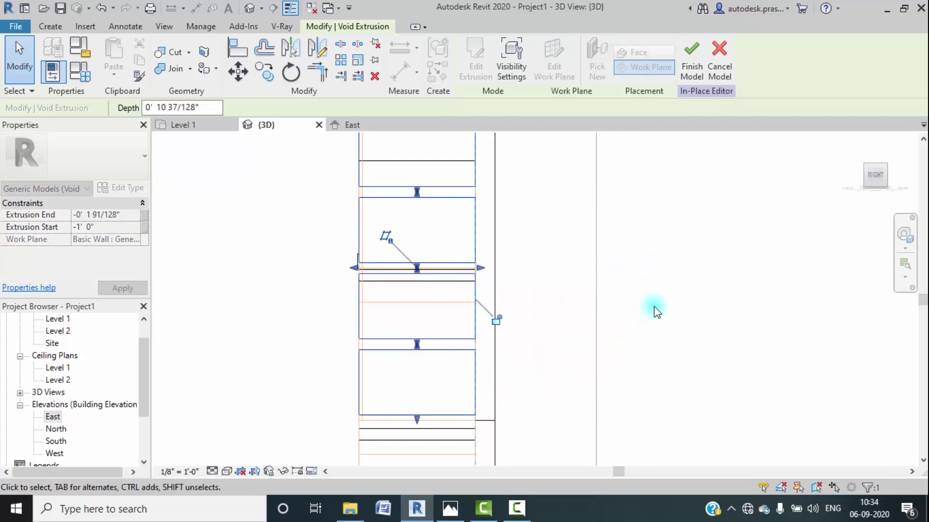
Step: Return the 3D view to Hidden Line display and examine the four open compartments in the last wall cabinet
click(852, 143)
click(222, 471)
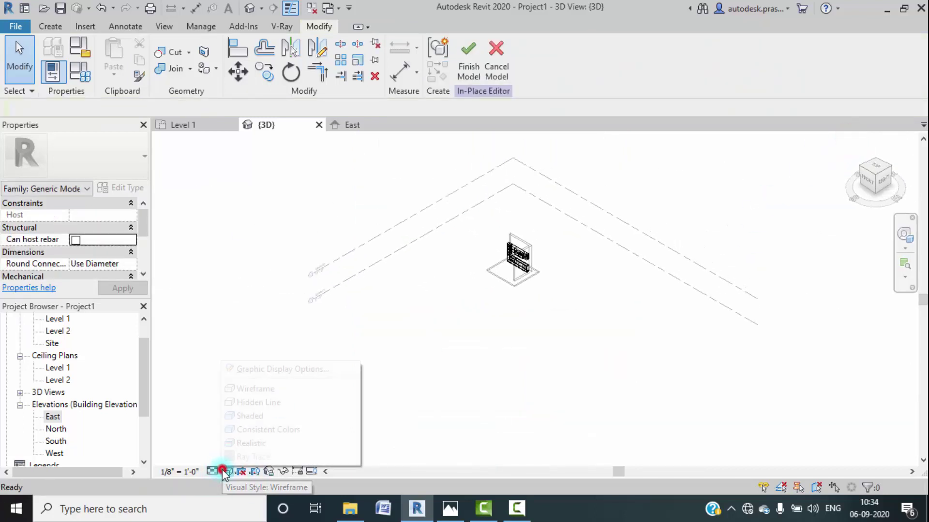
click(243, 402)
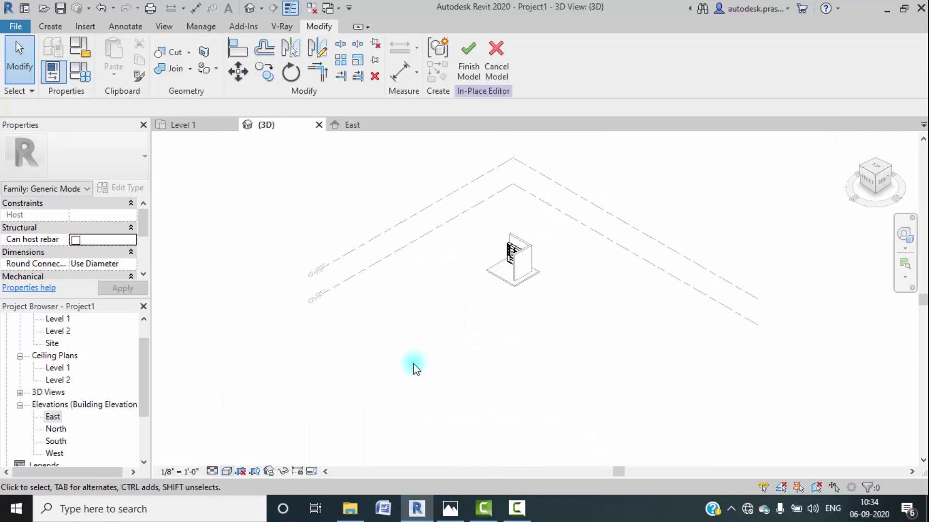
shift+middle_drag(418, 373, 474, 313)
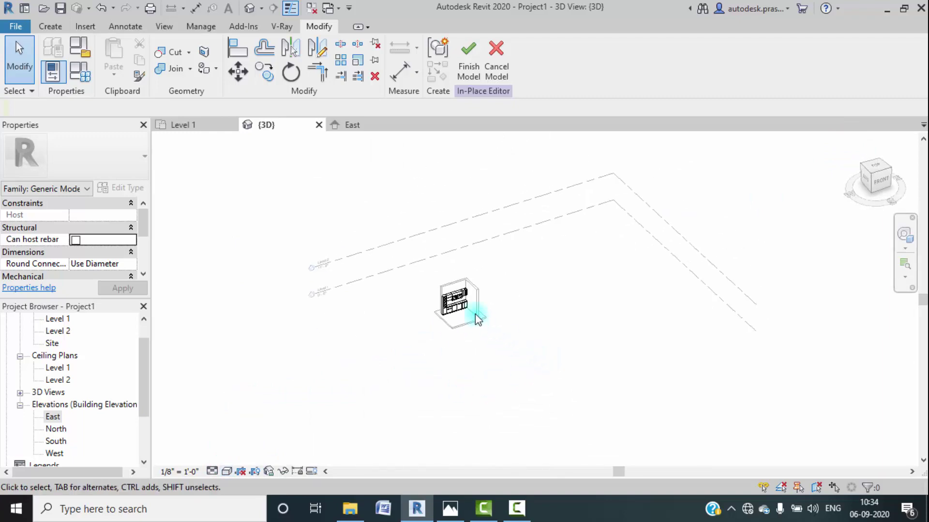
scroll(465, 295, up, 5)
scroll(457, 292, up, 4)
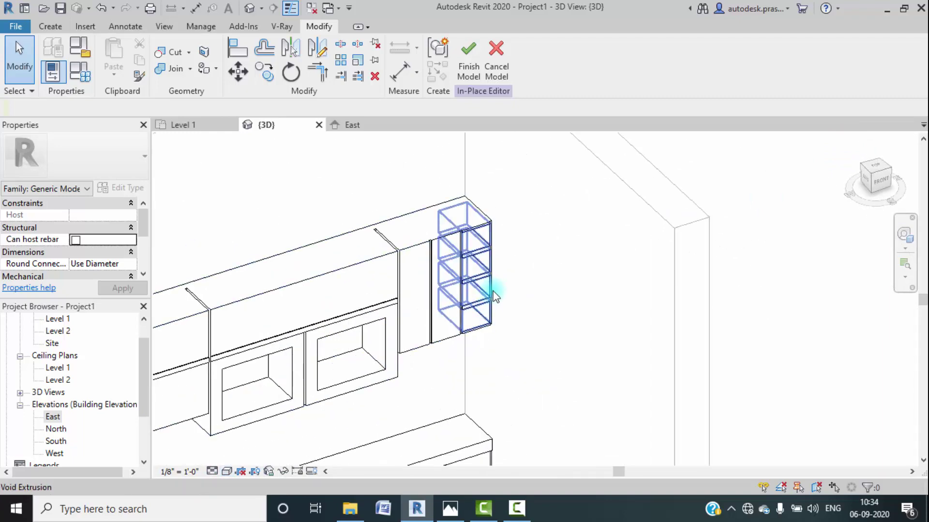
scroll(483, 290, up, 3)
scroll(472, 304, down, 6)
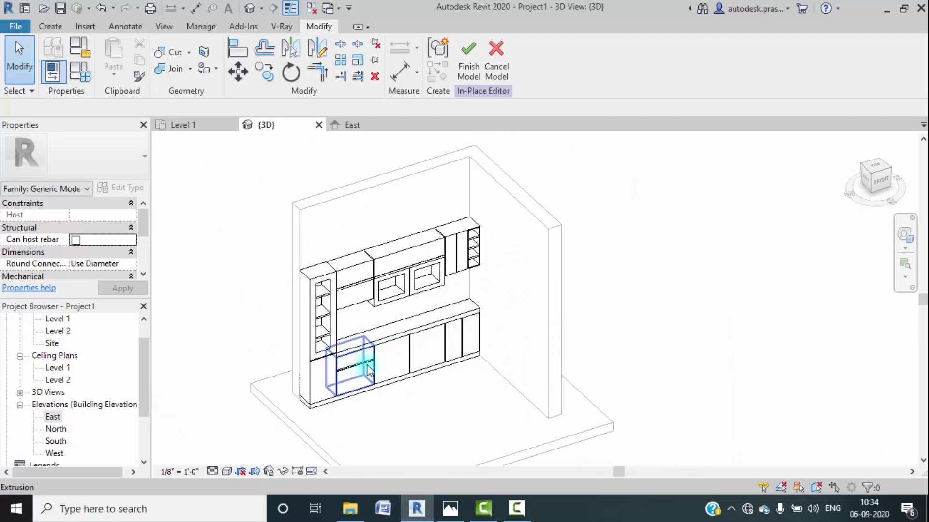
Step: Set the extrusion depths of the tall end cabinet and the plinth beneath it to 1' 6"
click(313, 376)
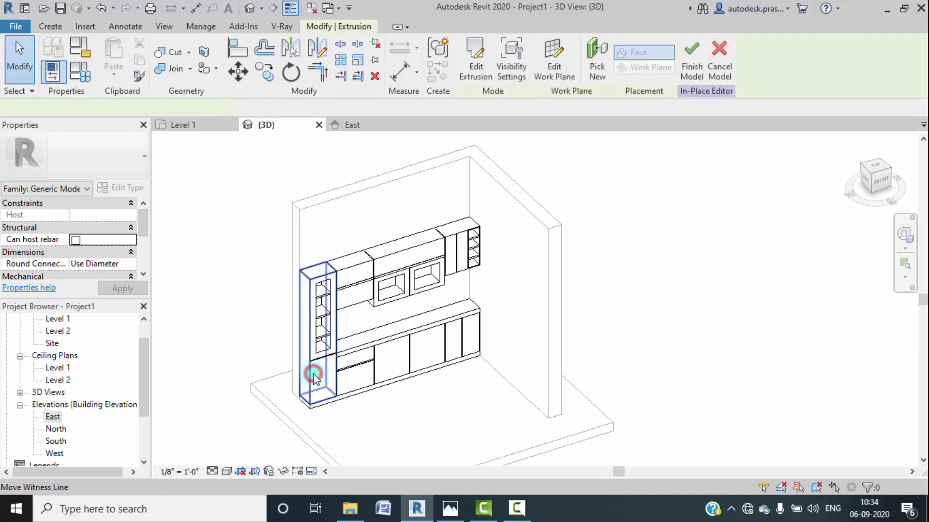
click(862, 179)
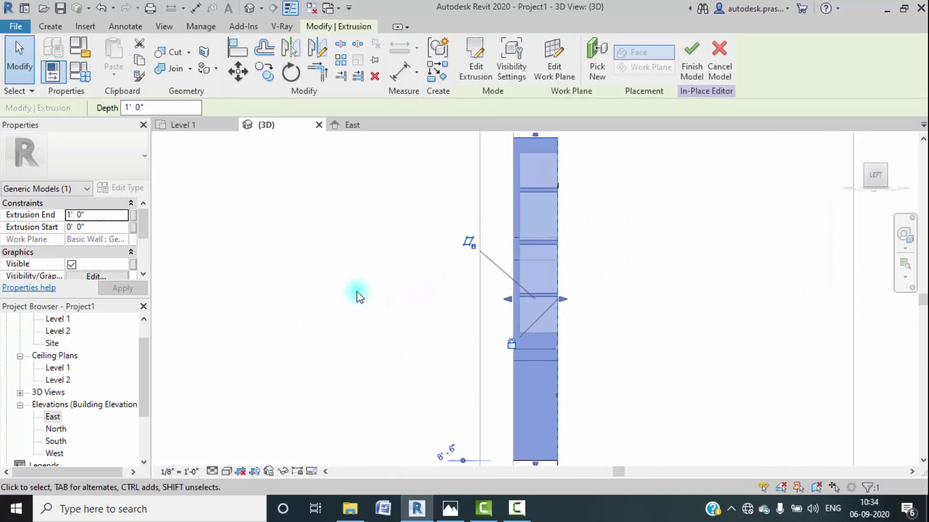
scroll(358, 295, down, 1)
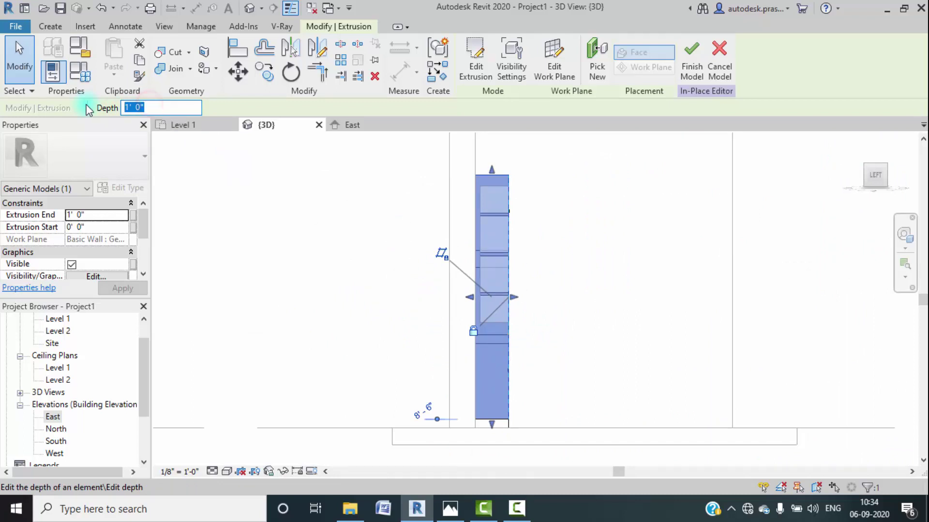
key(Return)
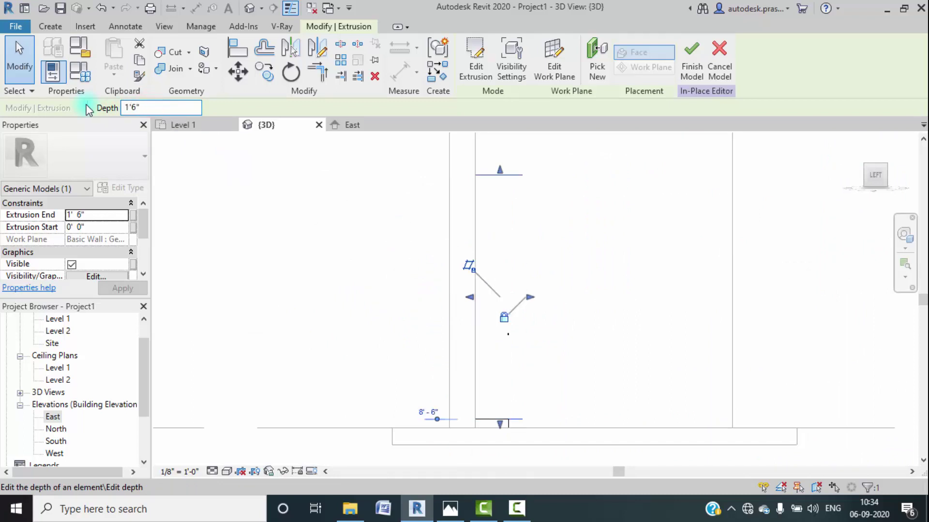
click(763, 316)
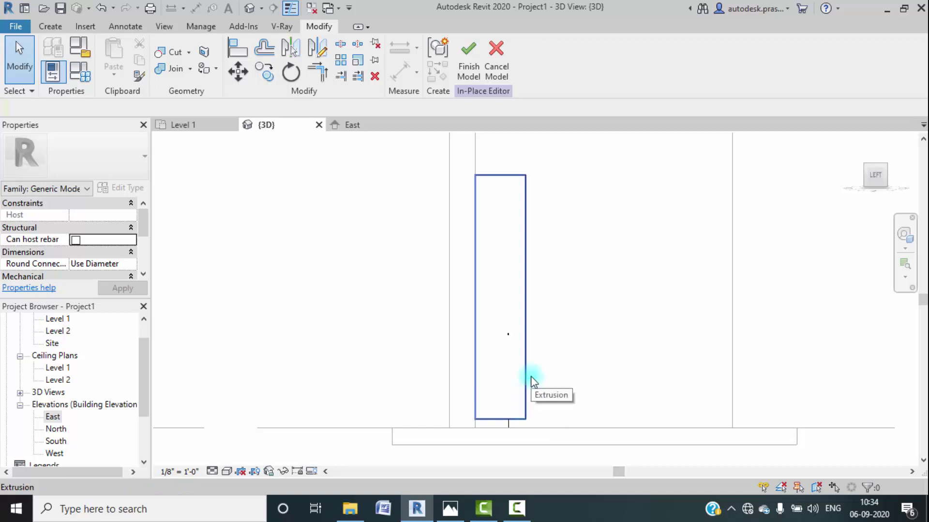
click(505, 425)
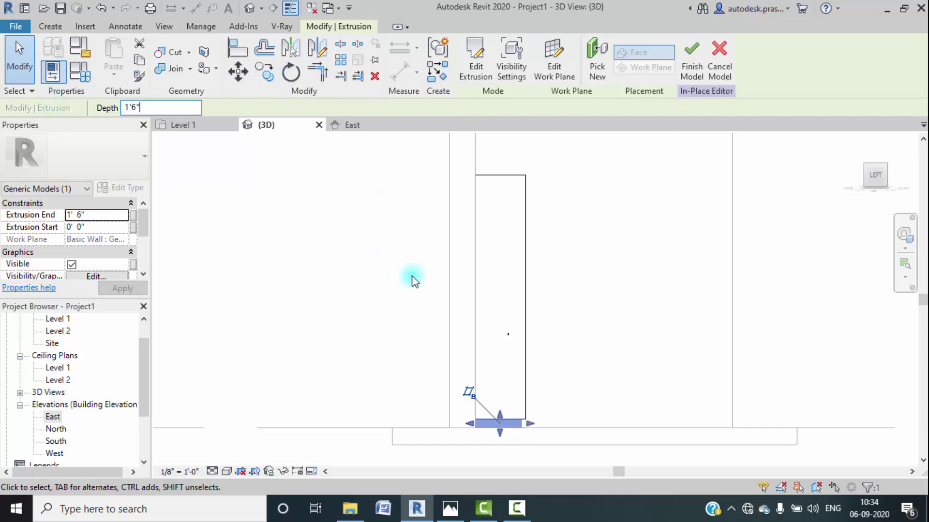
click(356, 354)
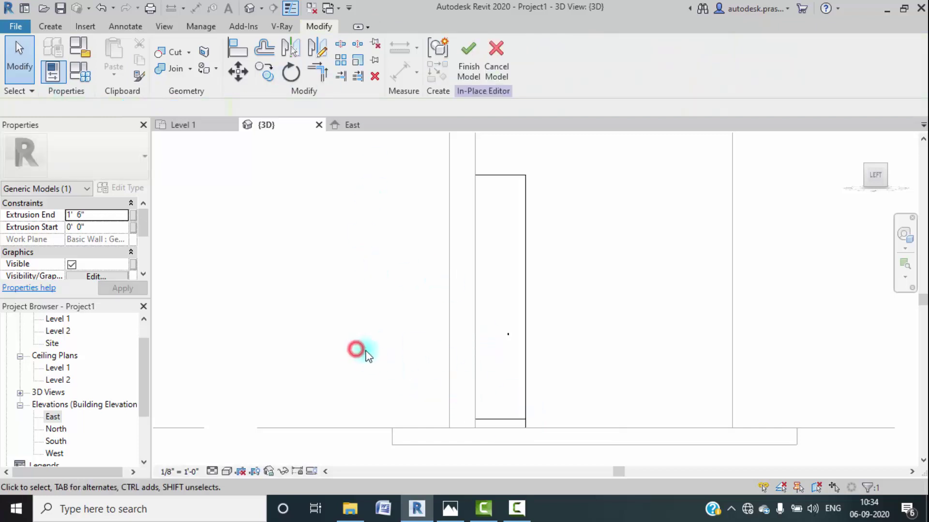
Step: Set the extrusion depth of the wall cabinets' solid to 1' 6"
shift+middle_drag(784, 326, 575, 388)
click(534, 198)
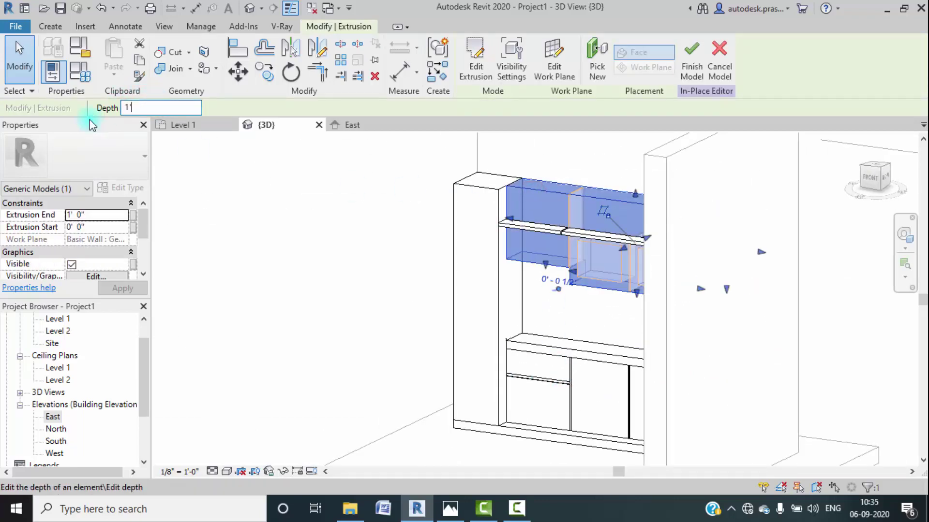
text(1'6")
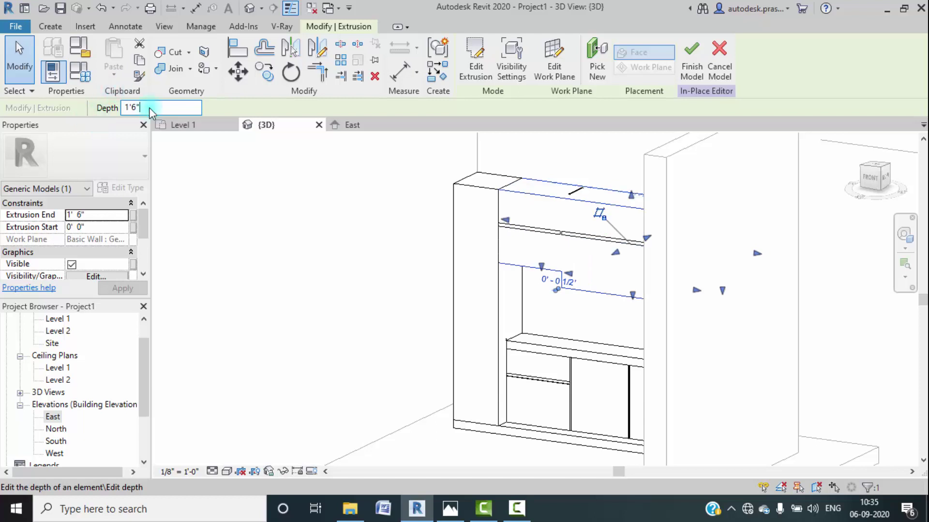
click(248, 217)
Step: In a wireframe right-side view, shorten the thin horizontal strip on the wall cabinets so it projects only slightly from their front face
click(537, 231)
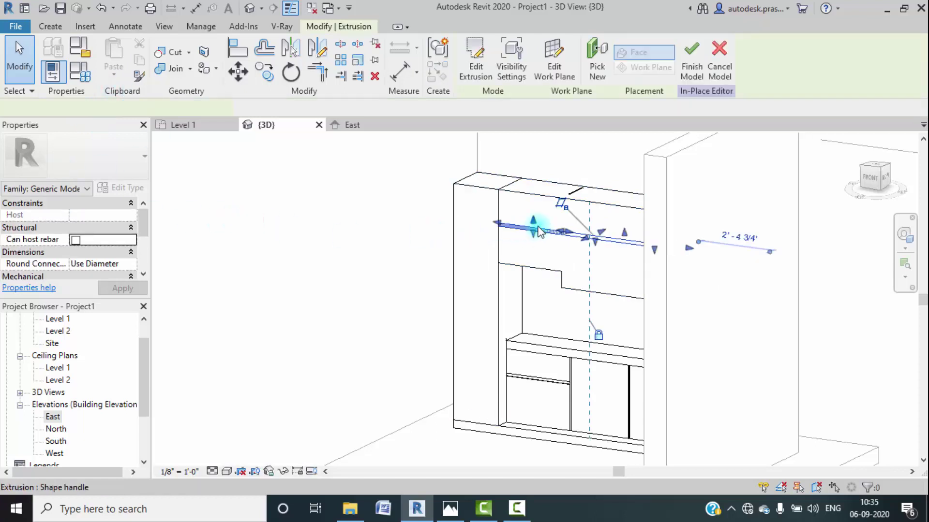
click(887, 178)
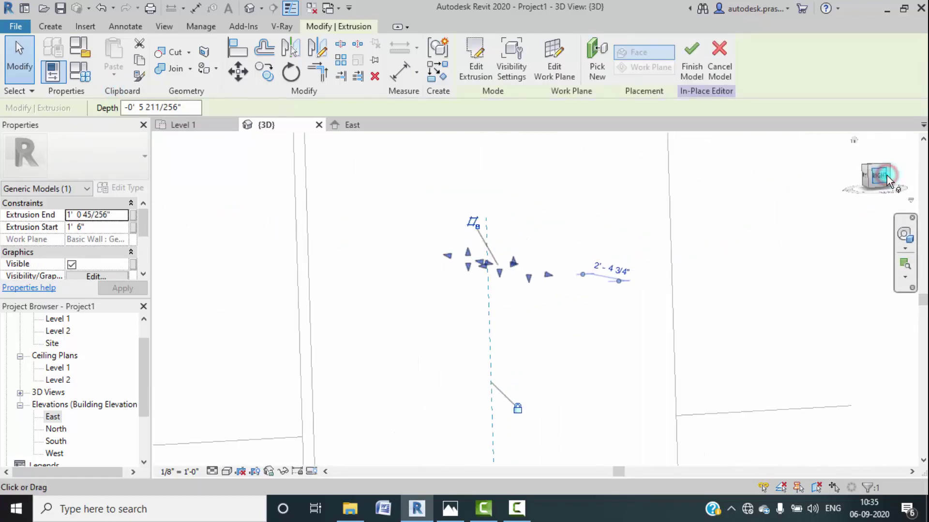
click(225, 471)
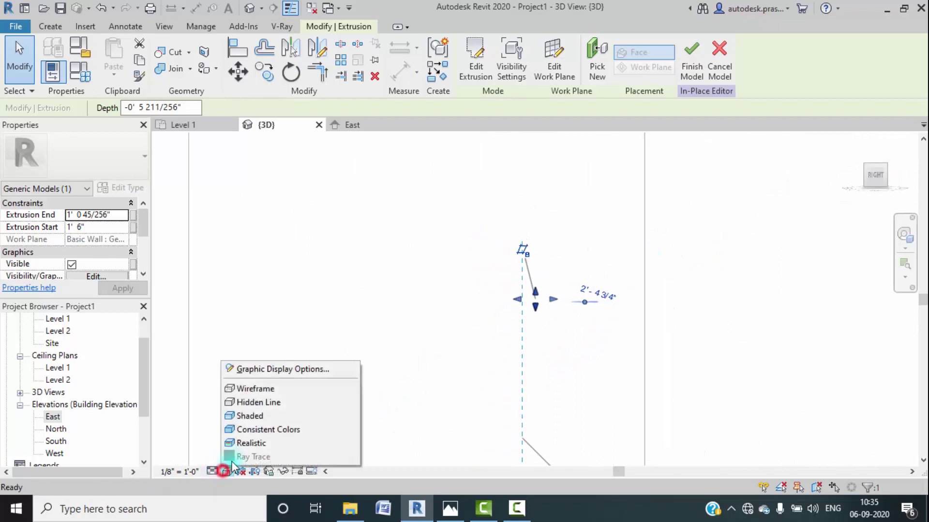
click(242, 442)
click(227, 472)
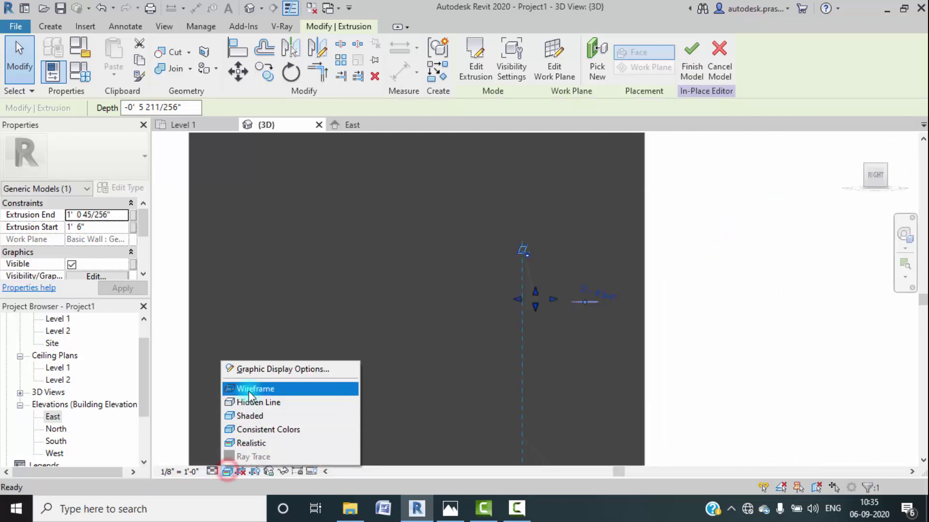
click(249, 387)
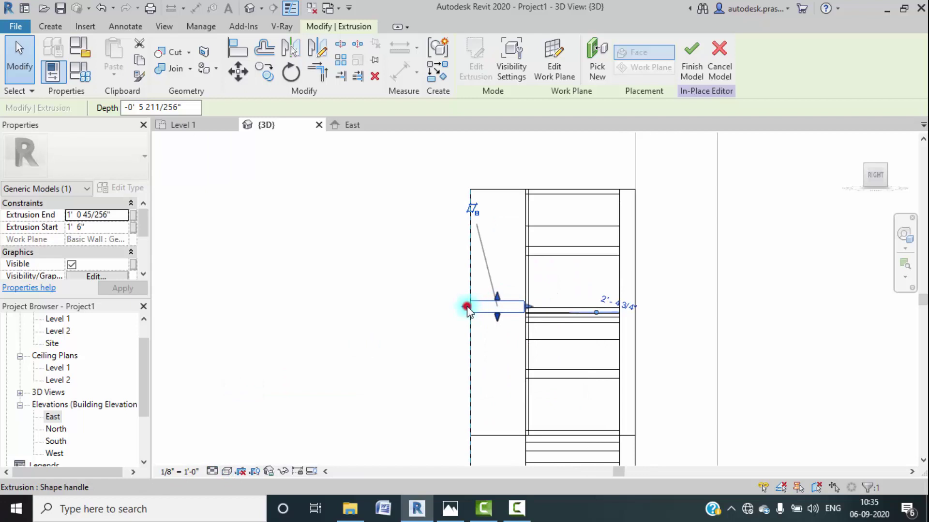
drag(467, 309, 466, 307)
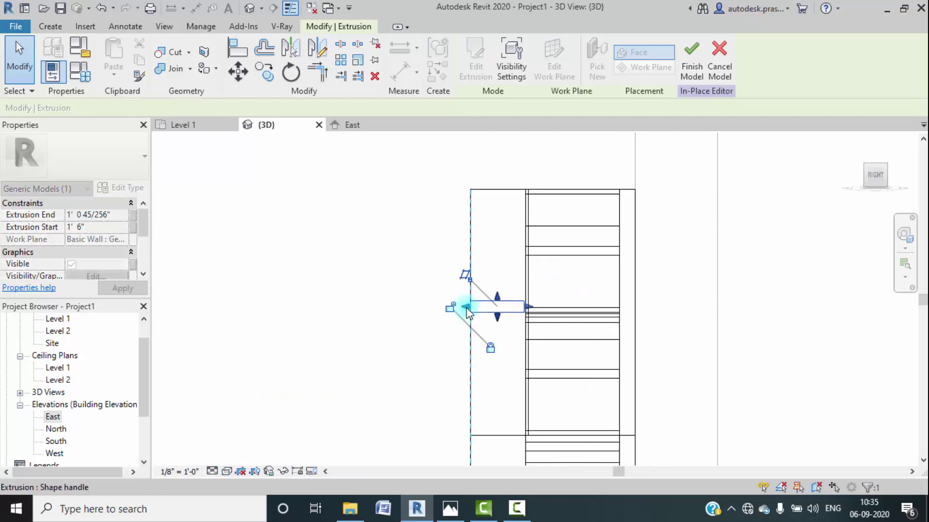
click(413, 324)
scroll(450, 314, up, 3)
click(491, 300)
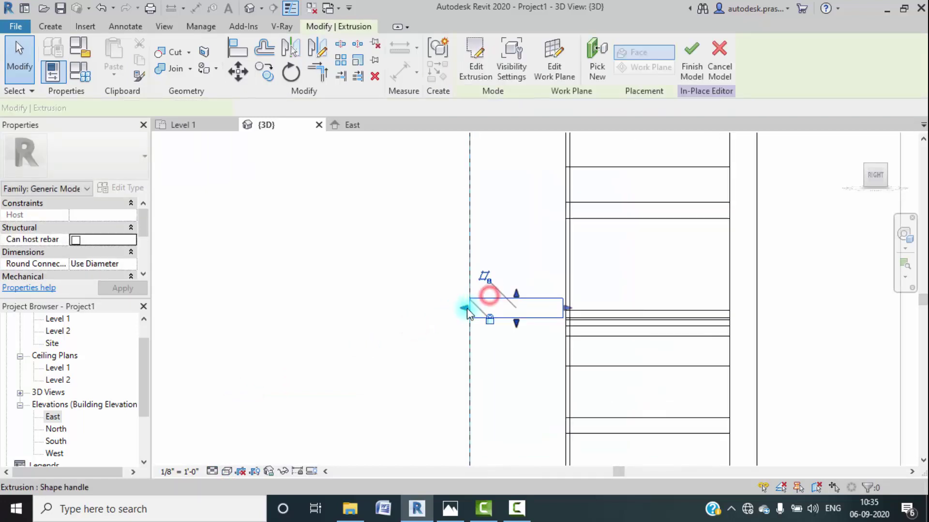
drag(464, 307, 460, 307)
click(488, 321)
drag(563, 307, 457, 320)
scroll(472, 301, up, 3)
click(402, 332)
scroll(391, 326, down, 5)
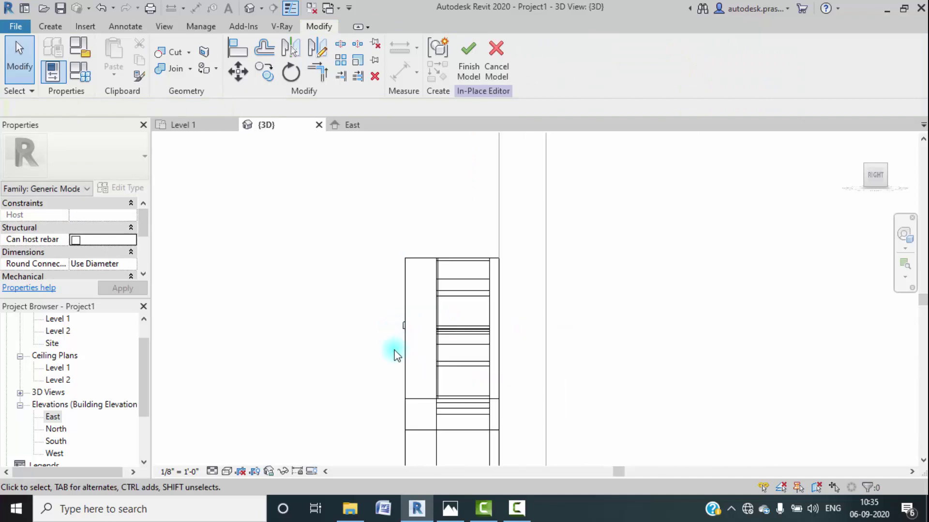
Step: Return the 3D view to Hidden Line display and examine the front of the deepened wall cabinets
shift+middle_drag(357, 326, 287, 425)
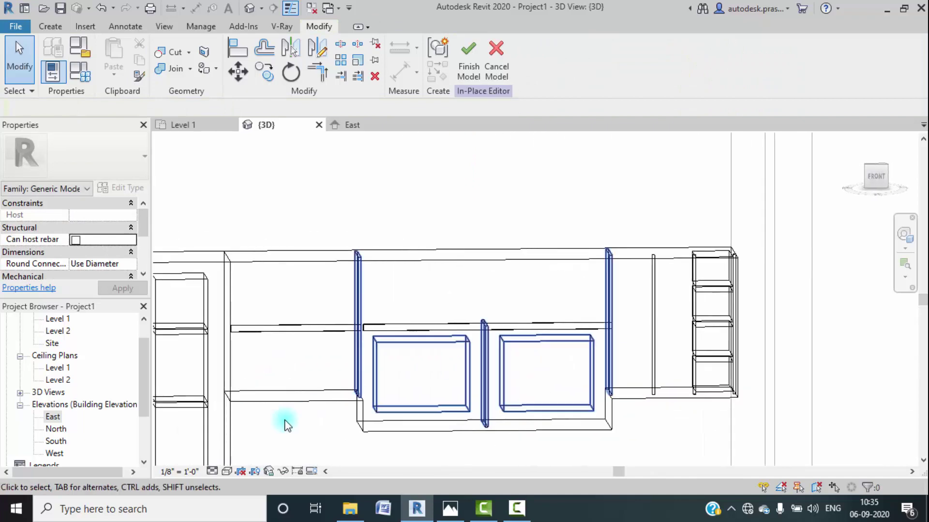
click(225, 472)
click(248, 403)
scroll(387, 360, down, 3)
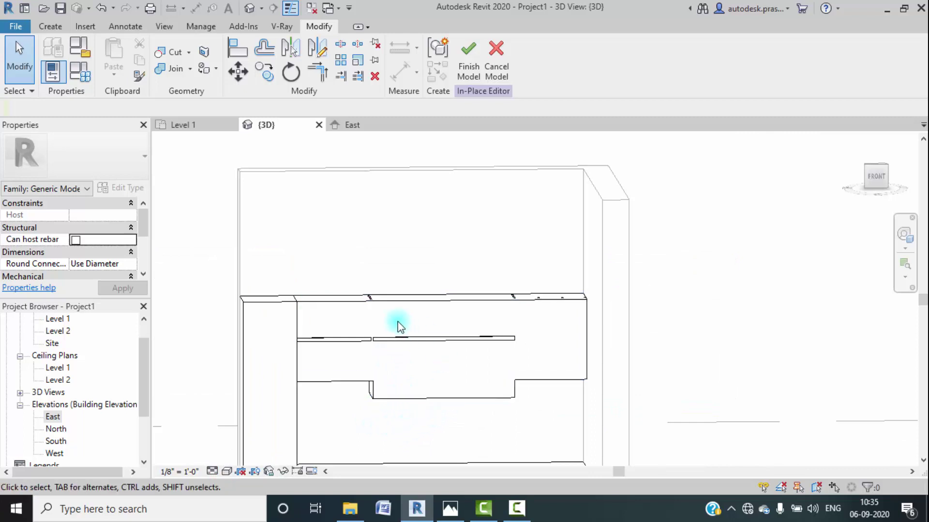
scroll(369, 298, up, 3)
scroll(372, 303, down, 1)
Step: Try setting the depth of the void for the middle wall cabinets' openings and grooves to 1' 6"
click(371, 297)
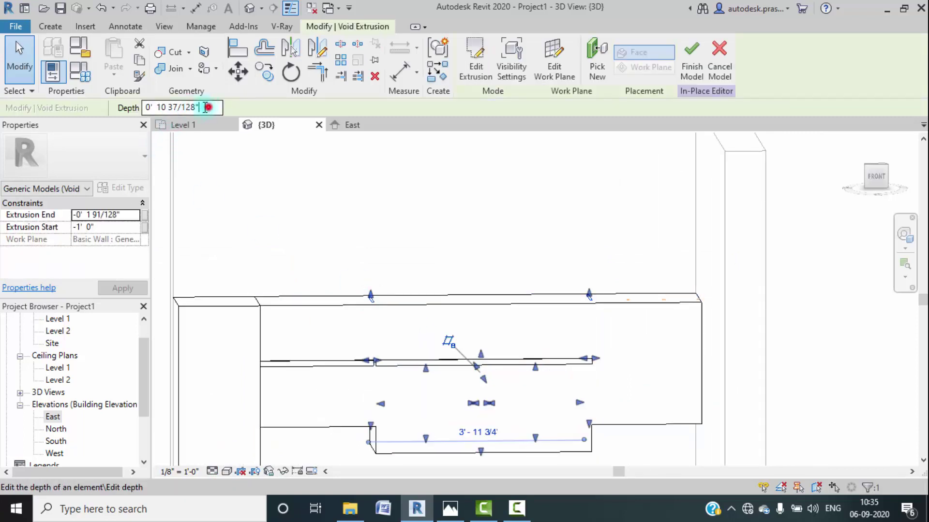
text(1'6")
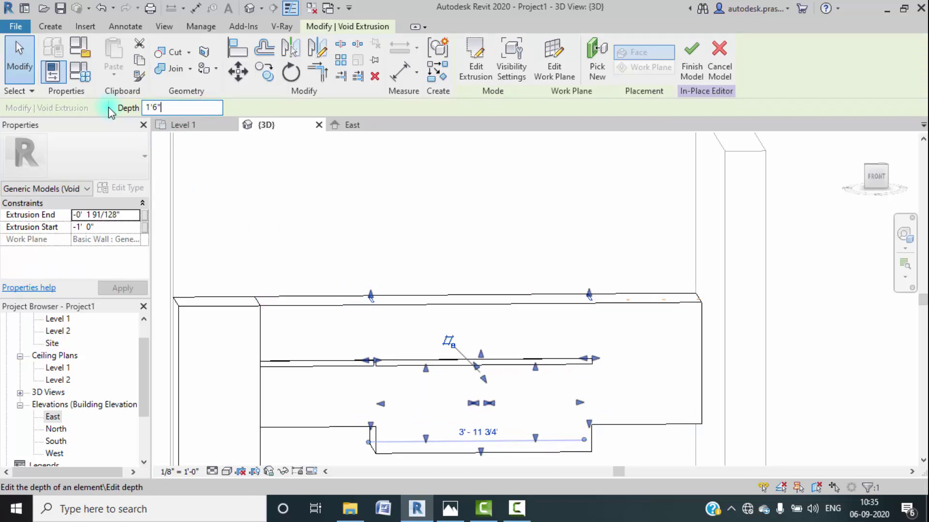
key(Return)
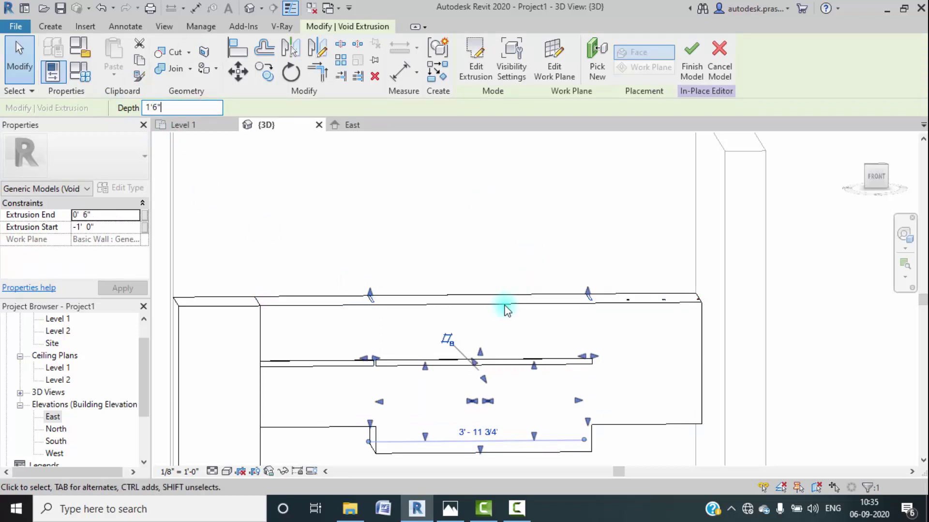
scroll(501, 308, down, 2)
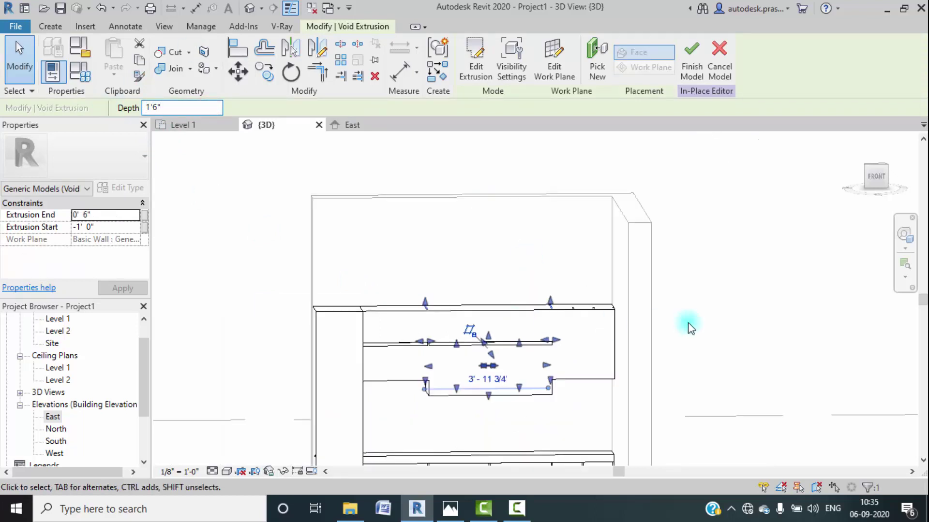
Step: In a wireframe right-side view, pull the void's rear end back to -0' 1 91/128"
click(876, 178)
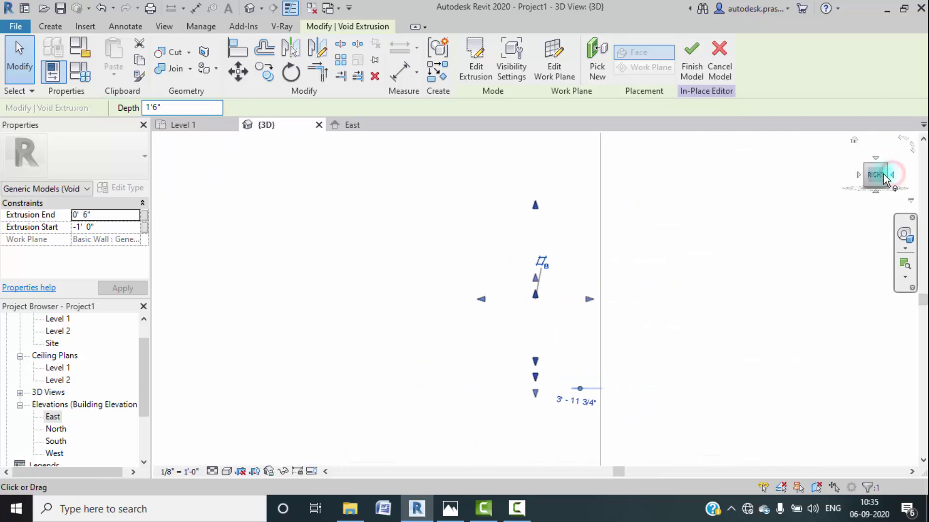
click(225, 472)
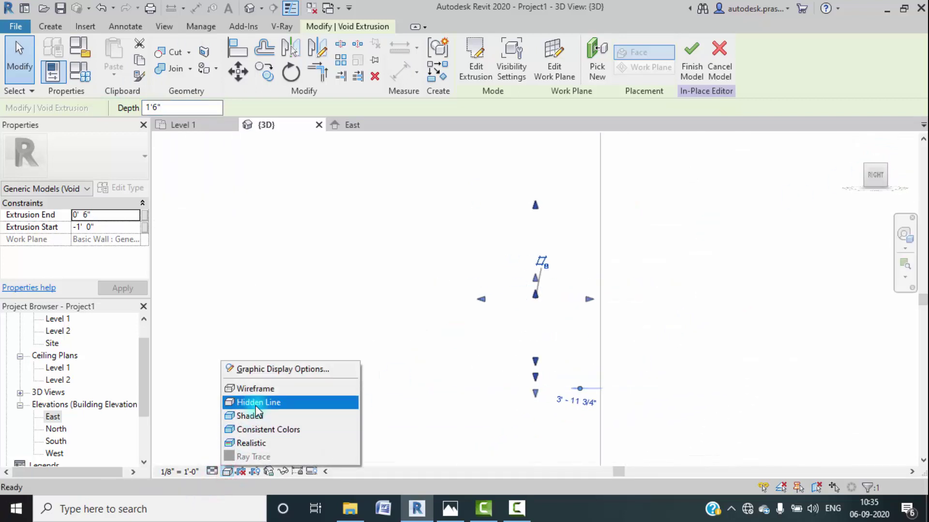
click(266, 390)
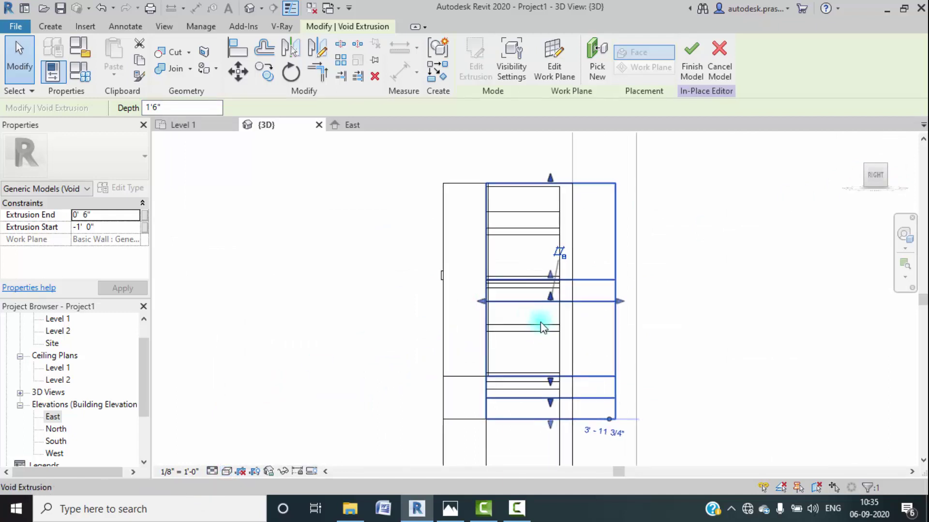
drag(620, 302, 563, 301)
mouse_move(484, 305)
mouse_down()
mouse_move(471, 304)
mouse_move(482, 305)
mouse_up()
click(391, 314)
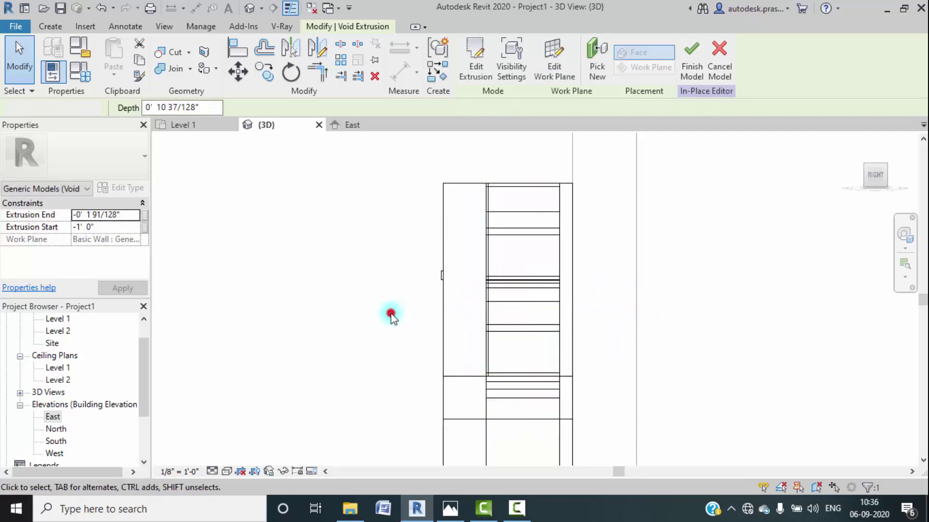
Step: In the right-side view, stretch the middle wall cabinets' void to the new cabinet front, at extrusion start -1' 6"
shift+middle_drag(377, 338, 413, 369)
click(463, 319)
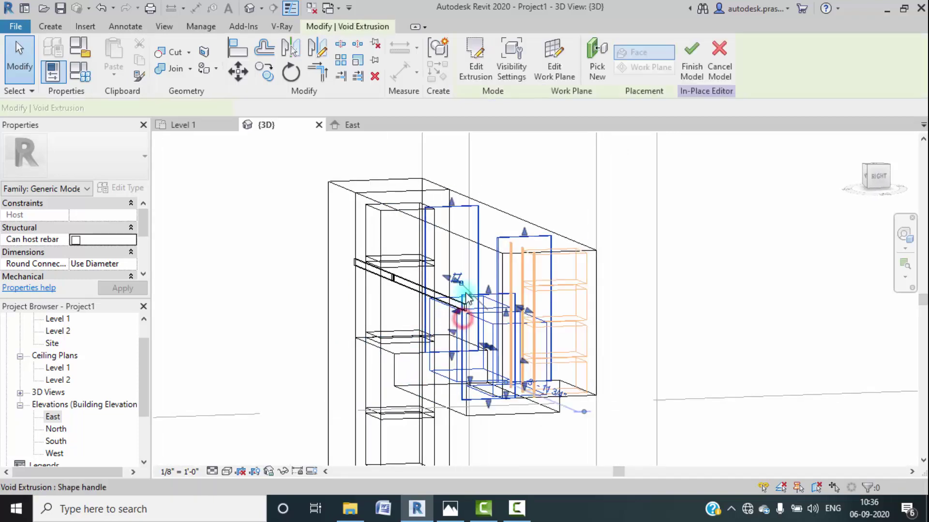
click(876, 175)
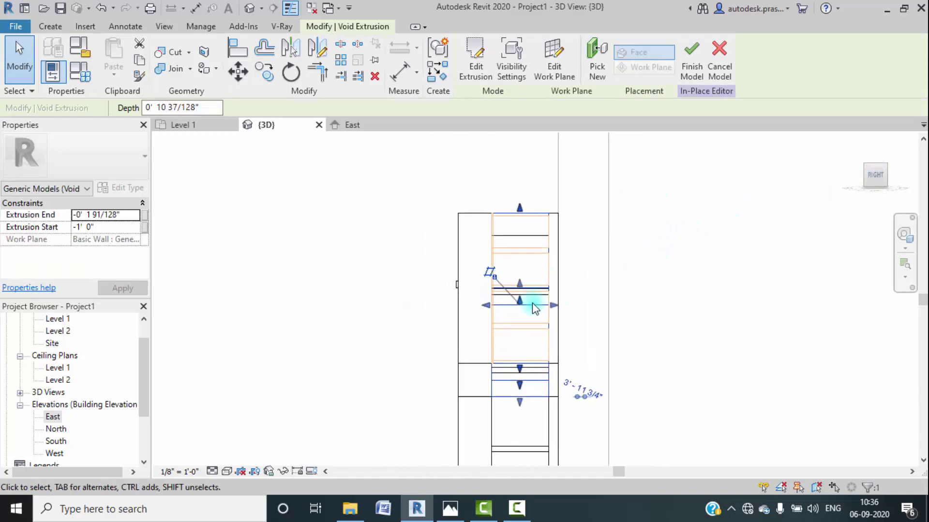
drag(500, 300, 472, 300)
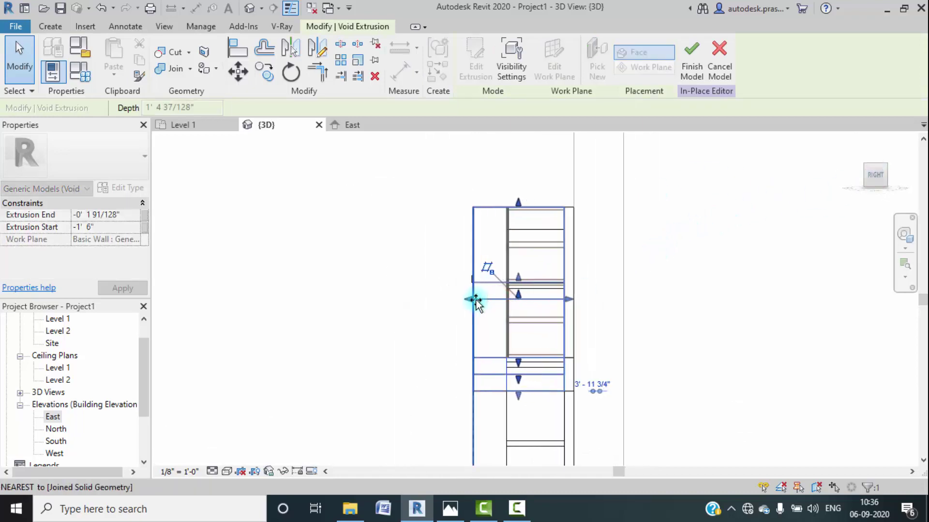
mouse_move(563, 298)
mouse_down()
mouse_move(503, 300)
mouse_move(565, 316)
mouse_up()
Step: Return the 3D view to Hidden Line display and examine the openings in the middle wall cabinets
shift+middle_drag(400, 325, 437, 372)
click(227, 472)
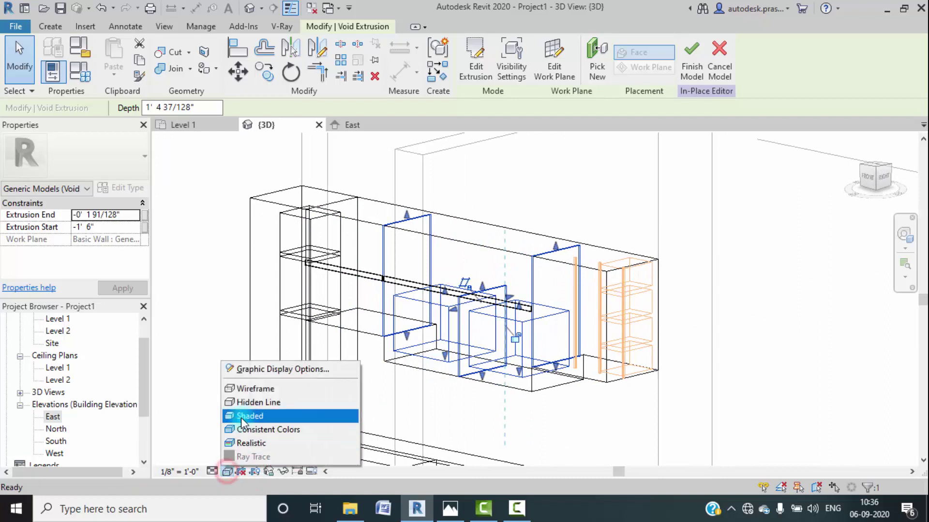
click(250, 401)
shift+middle_drag(286, 394, 248, 318)
click(201, 303)
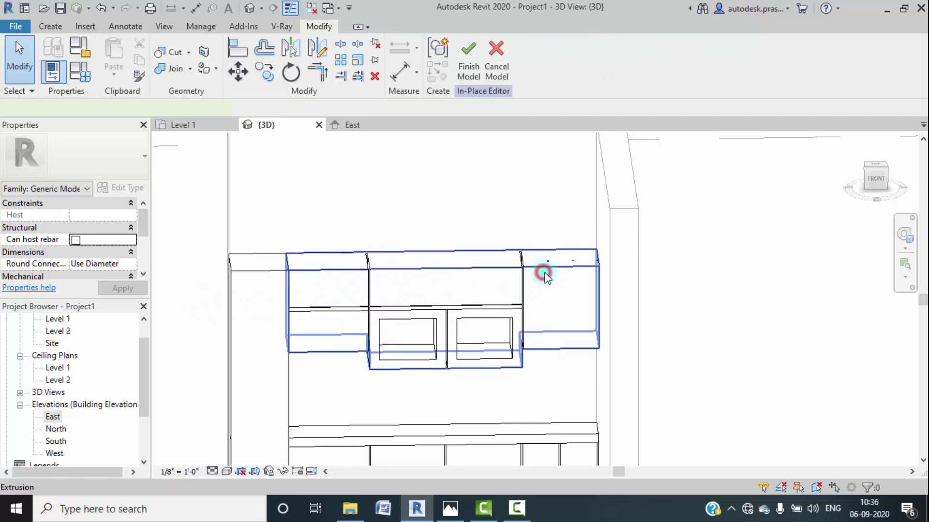
Step: In a wireframe right-side view, stretch the right-hand wall cabinet's groove void to the new cabinet front, at extrusion start -1' 6"
click(566, 297)
click(753, 302)
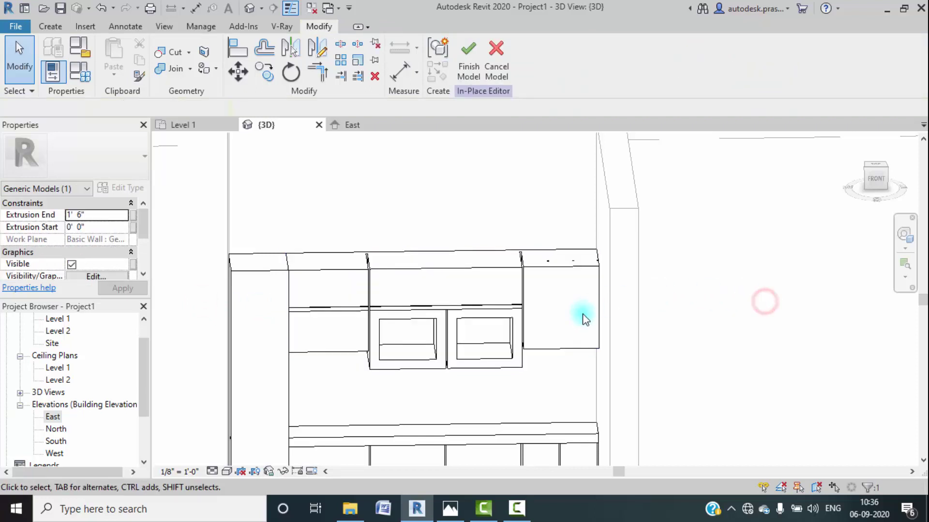
click(574, 261)
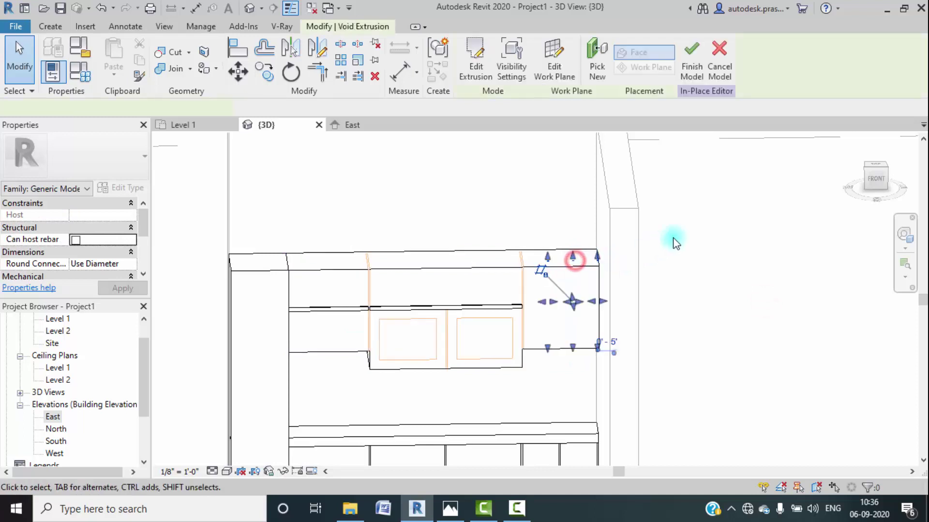
click(885, 180)
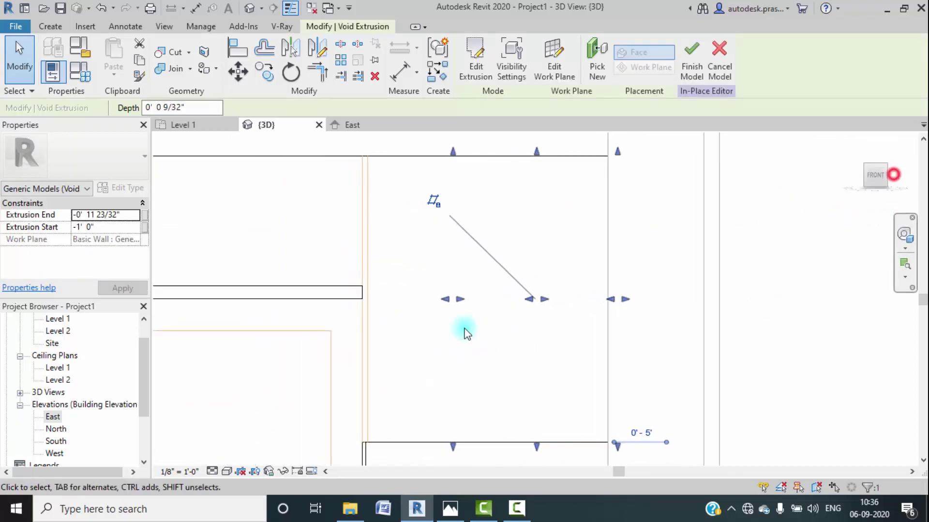
click(227, 471)
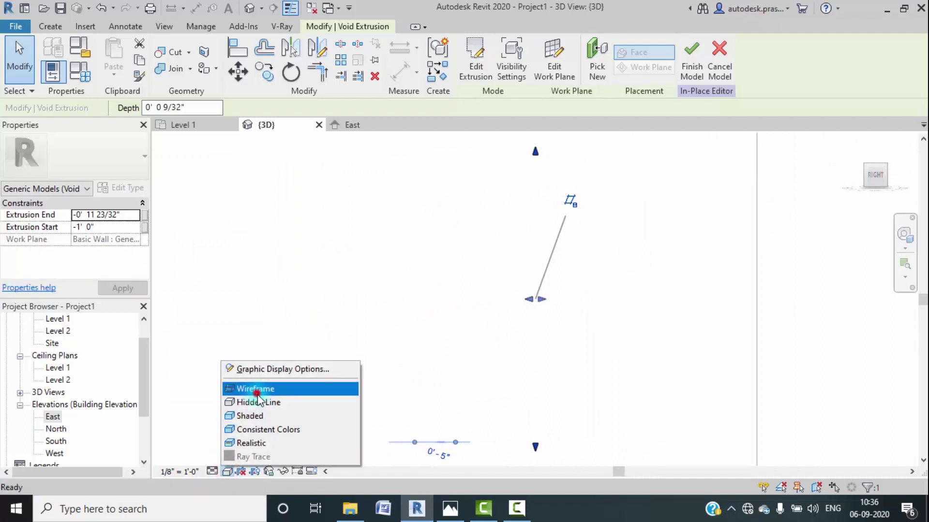
click(251, 389)
click(510, 297)
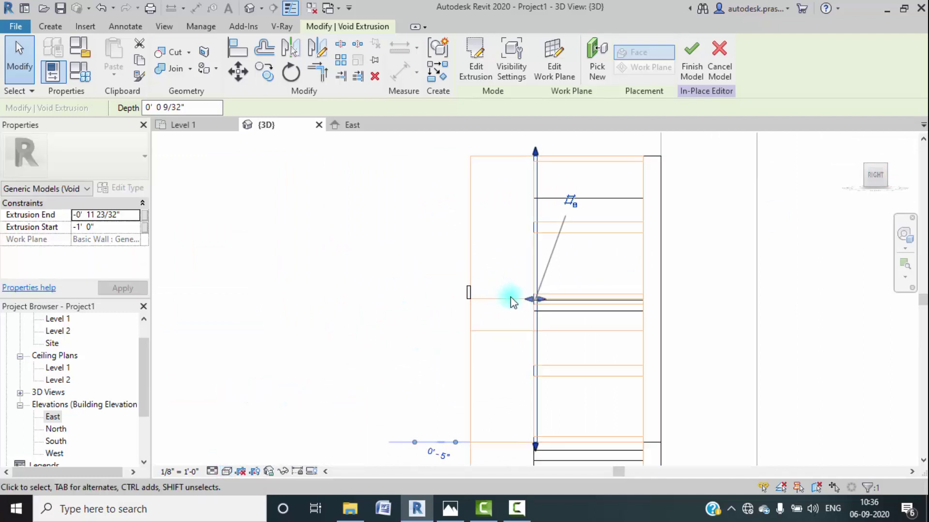
scroll(509, 297, up, 2)
click(534, 296)
drag(535, 298, 455, 303)
click(542, 305)
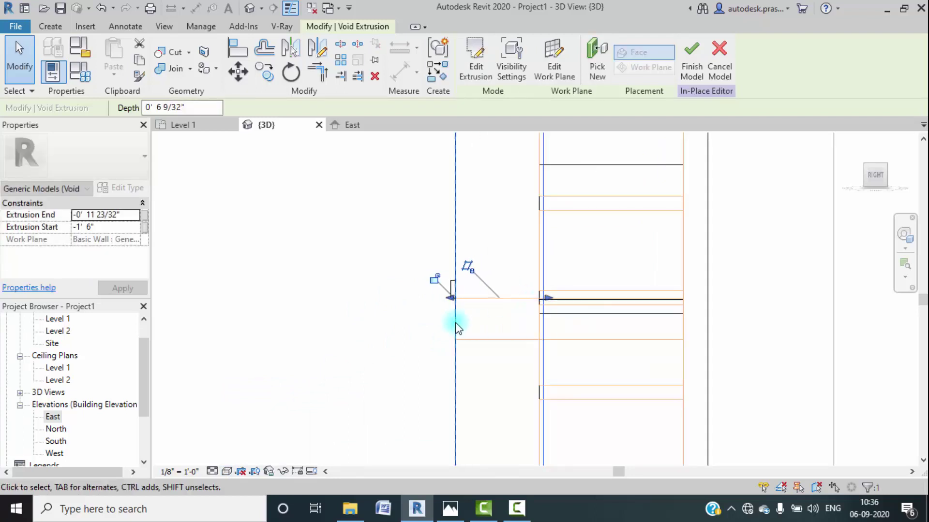
Step: Pull the rear end of the right-hand wall cabinet's groove void forward to extrusion end -1' 4 15/16"
click(545, 300)
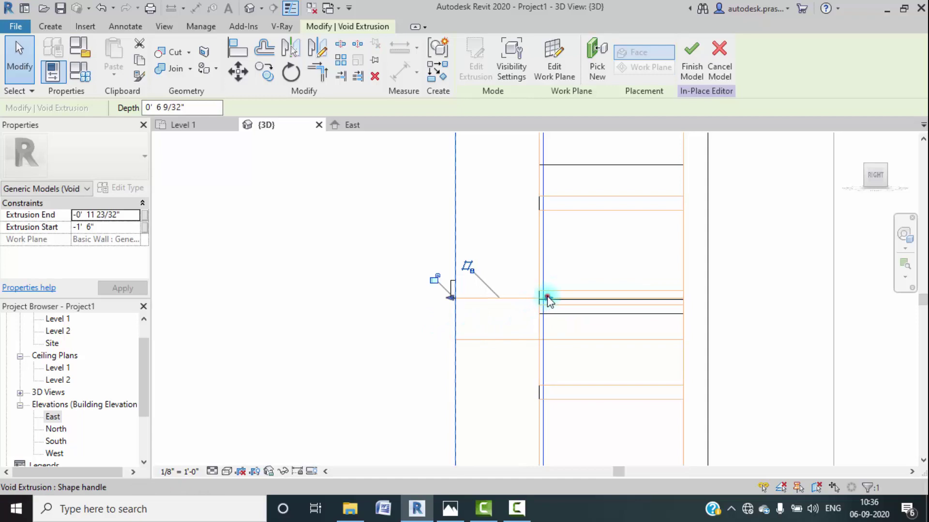
drag(547, 298, 468, 299)
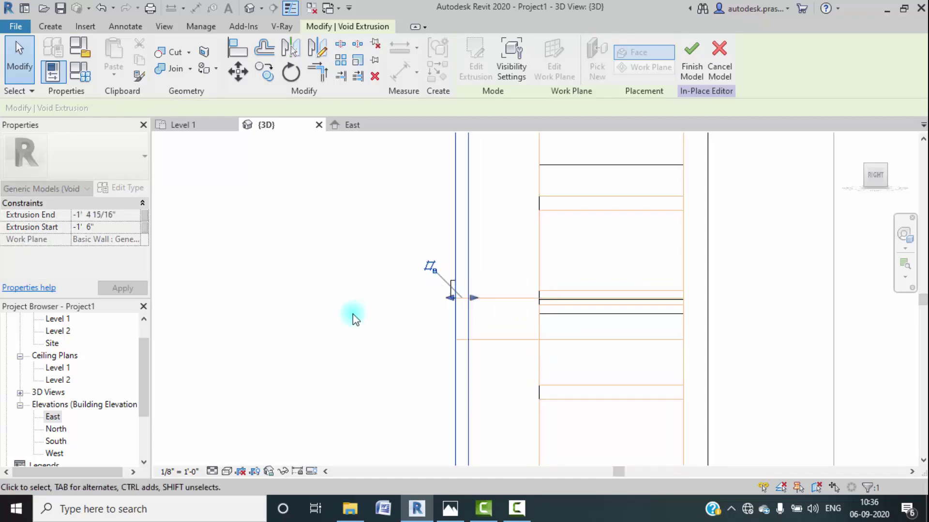
click(344, 315)
Step: Return the 3D view to Hidden Line display and bring the base cabinets below the countertop into view
shift+middle_drag(321, 338, 271, 420)
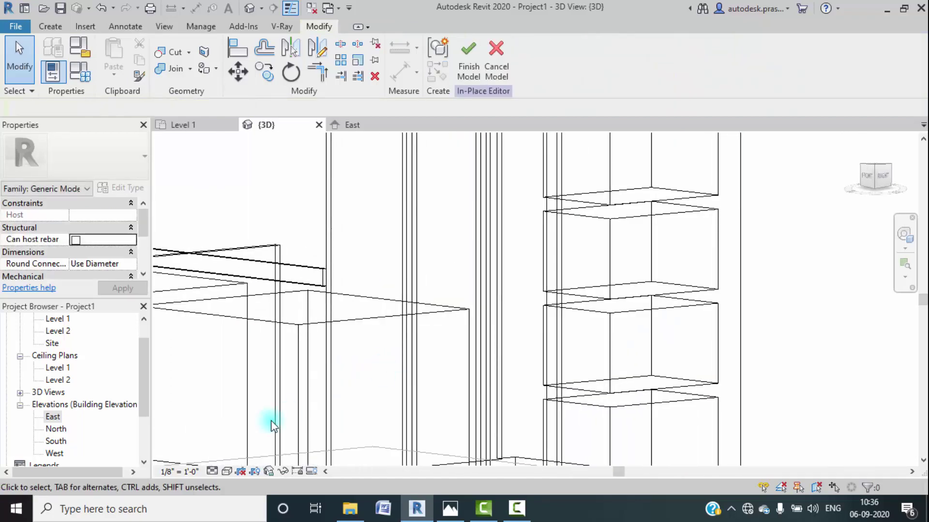
click(226, 472)
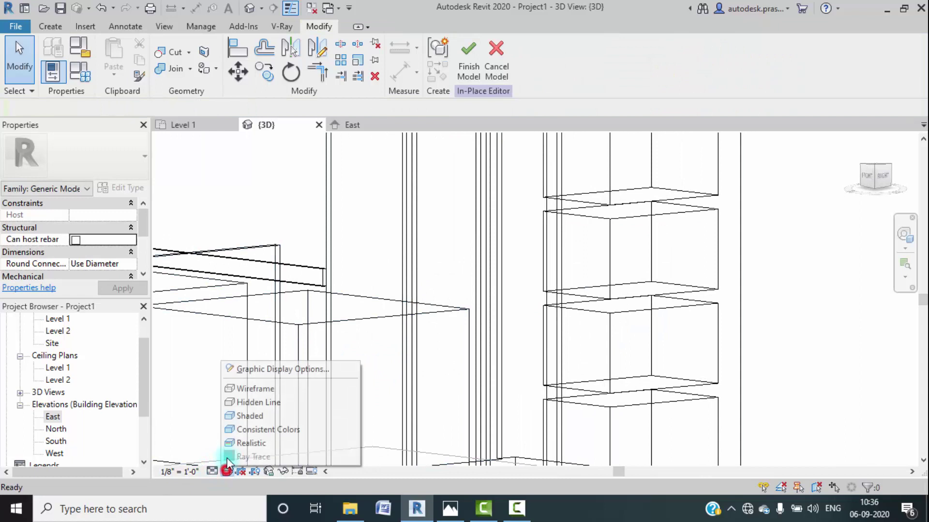
click(257, 403)
scroll(301, 403, down, 2)
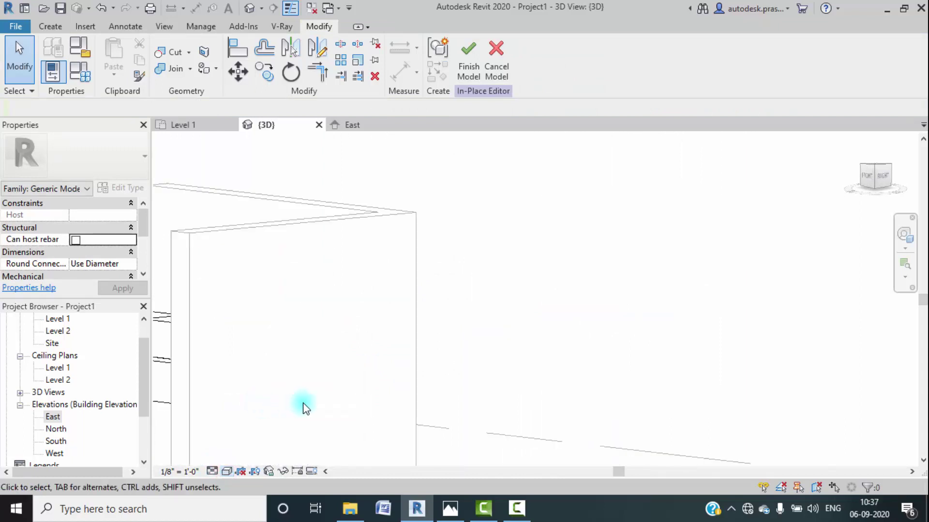
scroll(281, 396, down, 2)
shift+middle_drag(269, 392, 393, 245)
scroll(328, 382, up, 2)
scroll(383, 411, down, 2)
scroll(270, 326, up, 2)
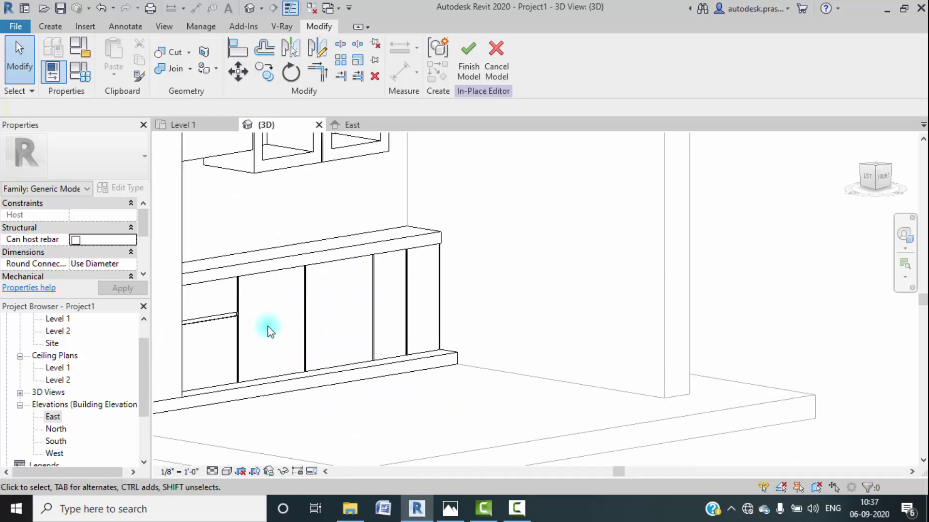
Step: Set the depth of the long right-hand base cabinet extrusion with the vertical door grooves to 1' 6"
click(352, 369)
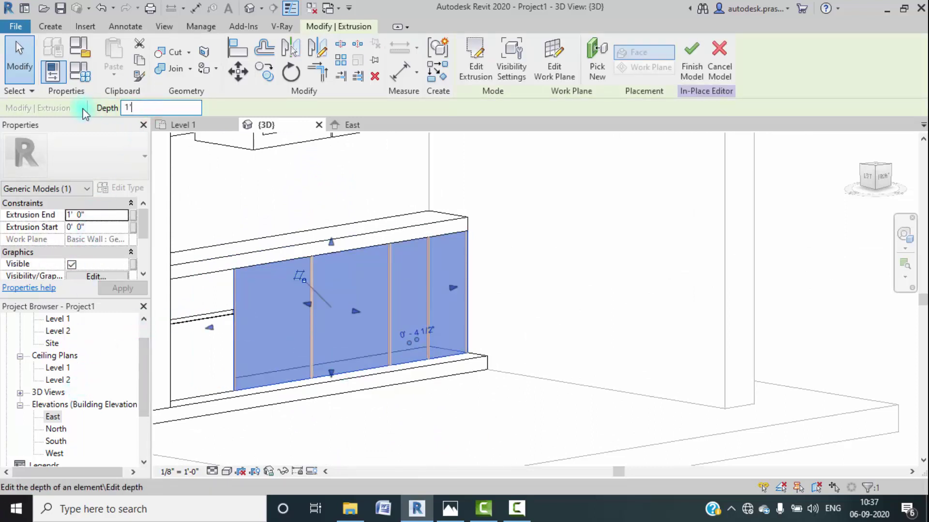
text(")
key(Return)
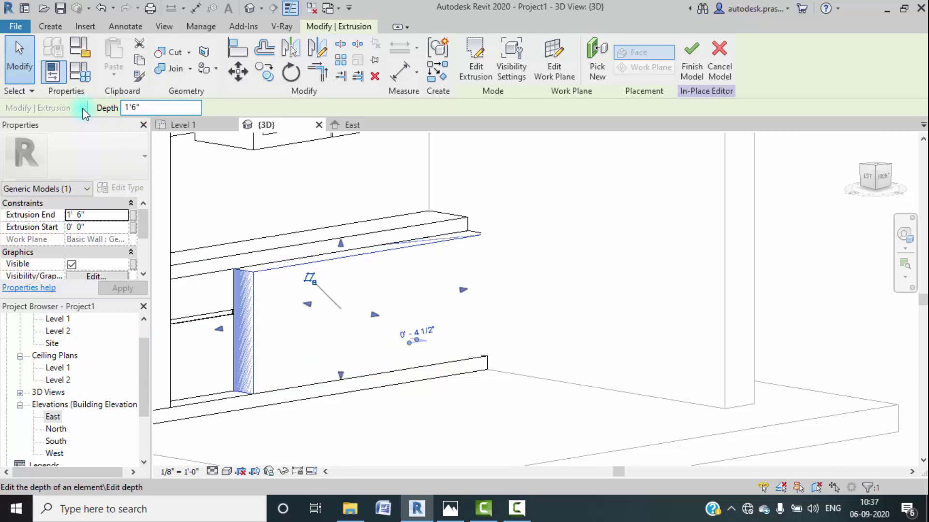
Step: Set the depth of the base cabinet extrusion beside the tall cabinet to 1' 6"
click(212, 397)
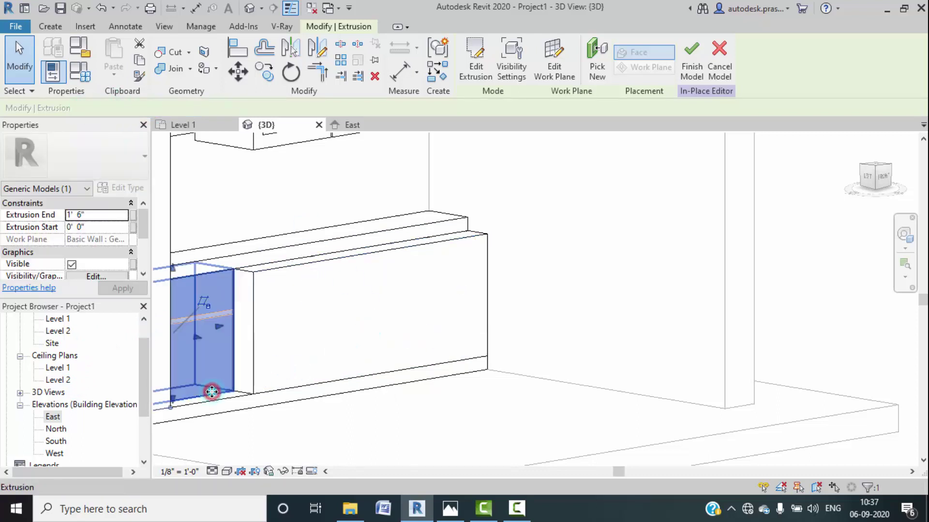
click(167, 108)
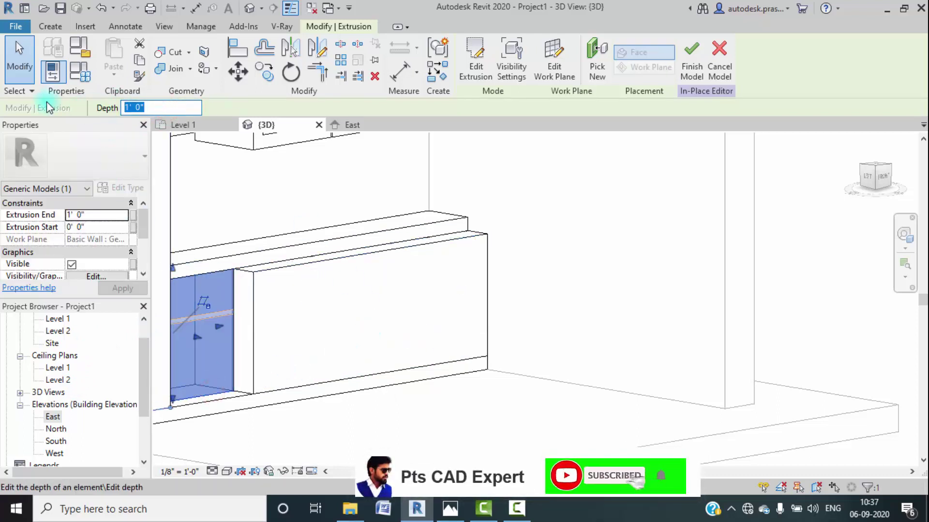
key(Return)
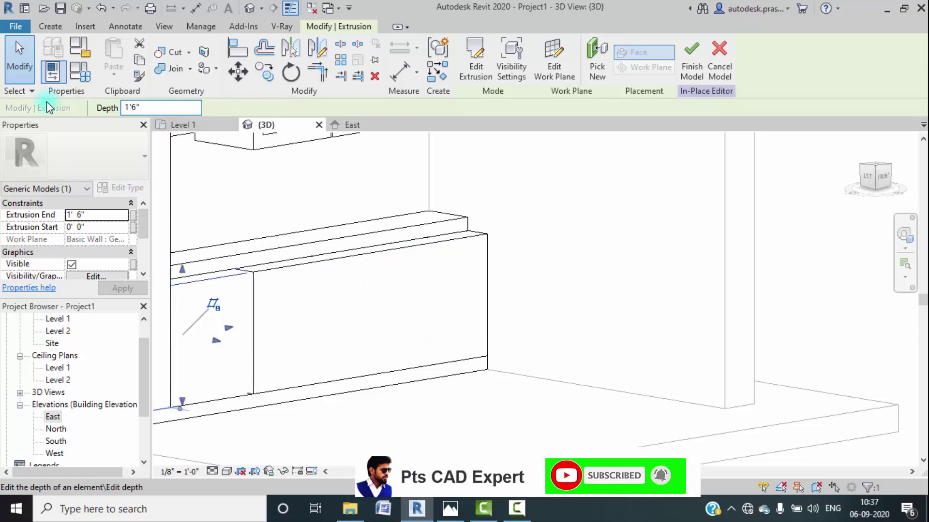
click(321, 431)
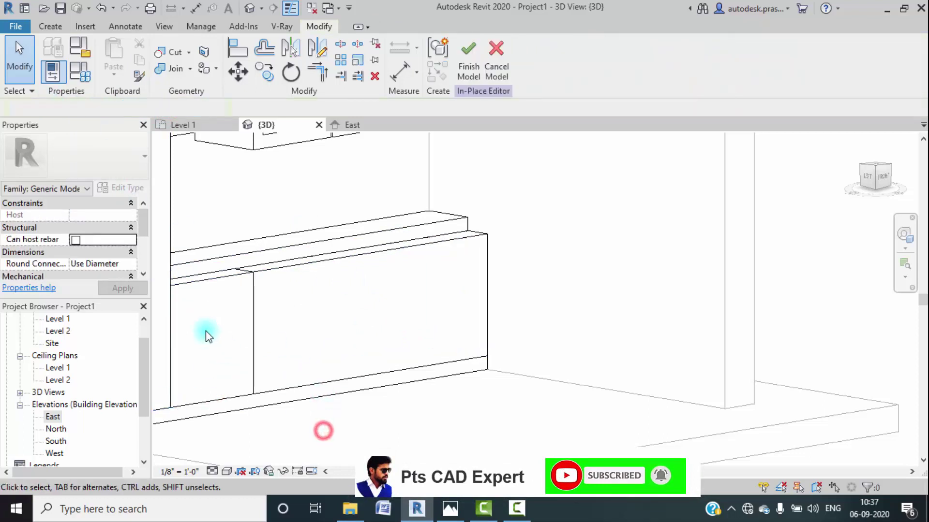
click(202, 283)
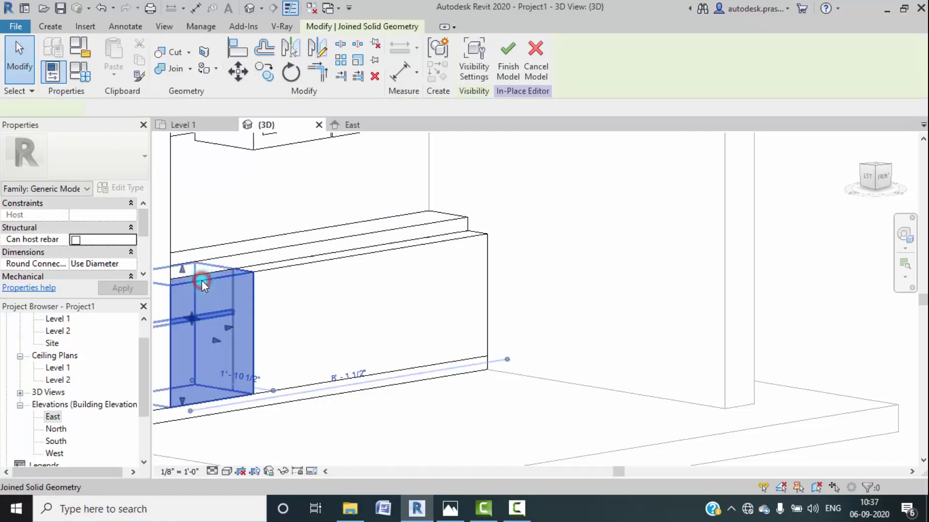
scroll(309, 375, down, 5)
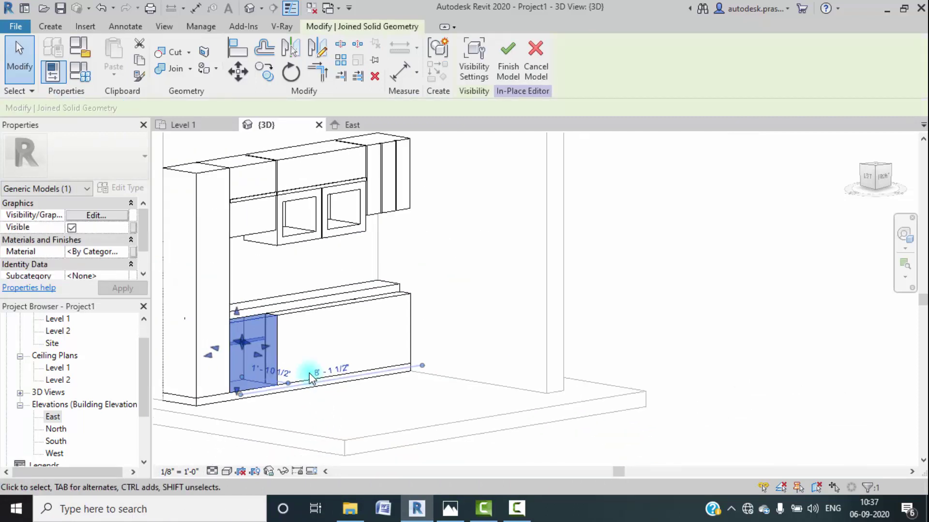
click(868, 175)
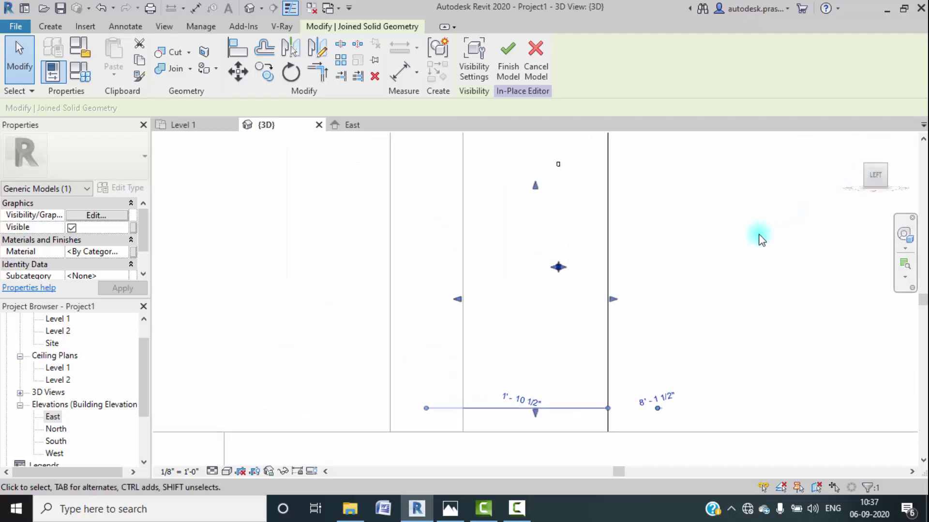
scroll(314, 225, down, 2)
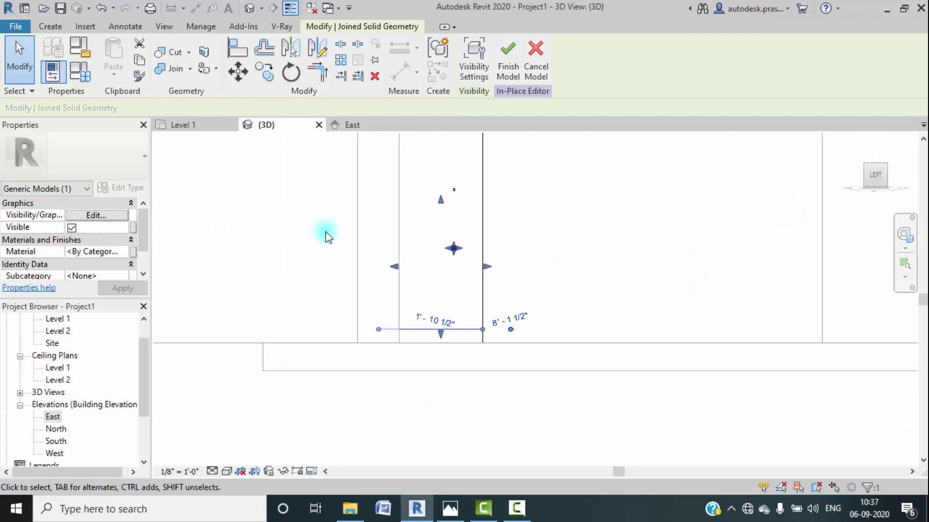
scroll(484, 276, up, 2)
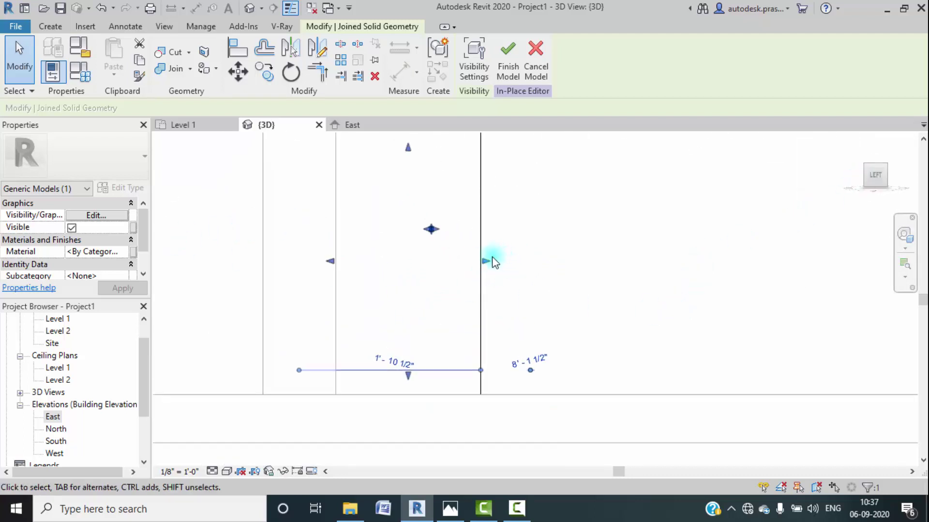
click(515, 274)
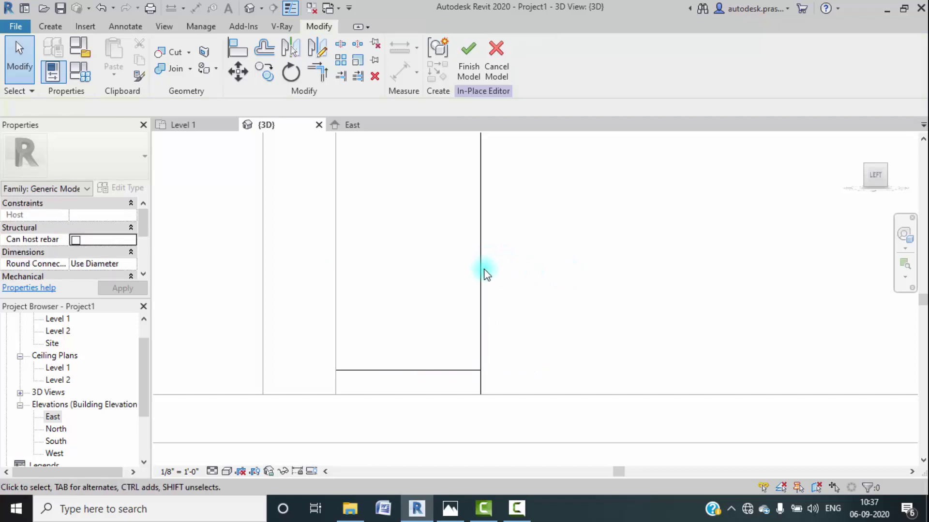
Step: In a wireframe left-side view, stretch the base cabinets' groove void to the new cabinet front, at extrusion start -1' 6"
click(228, 472)
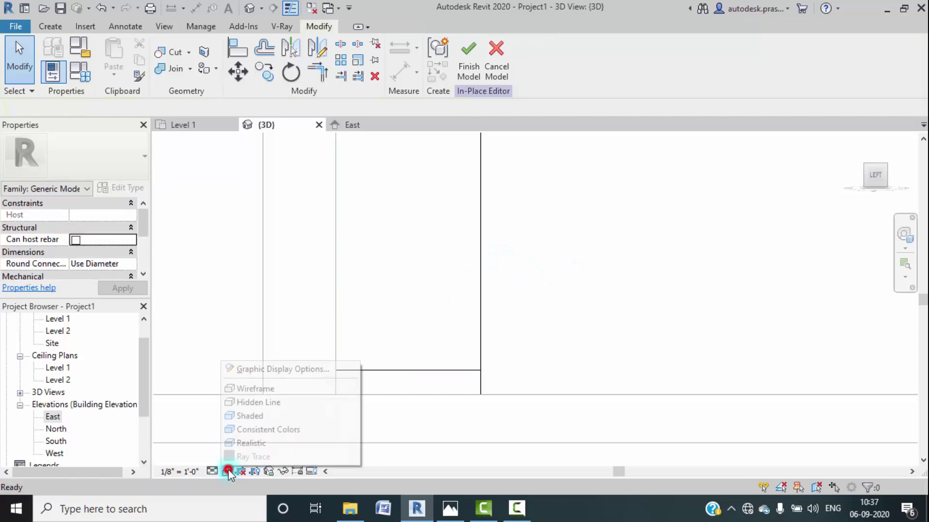
click(244, 426)
shift+middle_drag(529, 324, 428, 252)
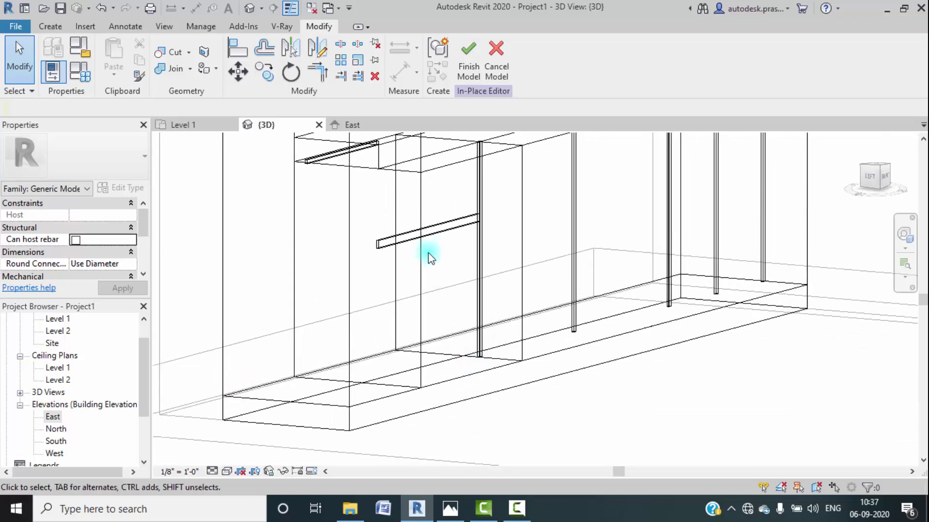
click(411, 235)
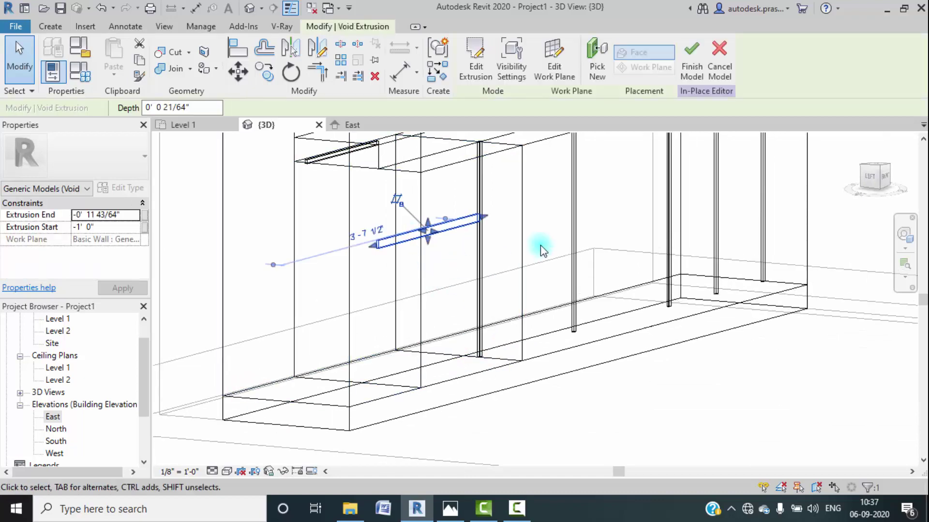
scroll(426, 233, up, 3)
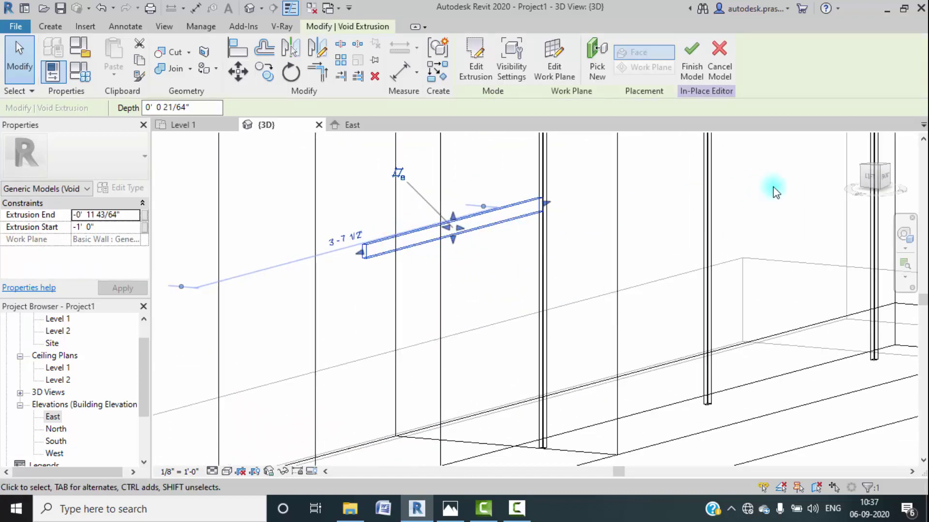
click(869, 178)
middle_drag(660, 293, 621, 234)
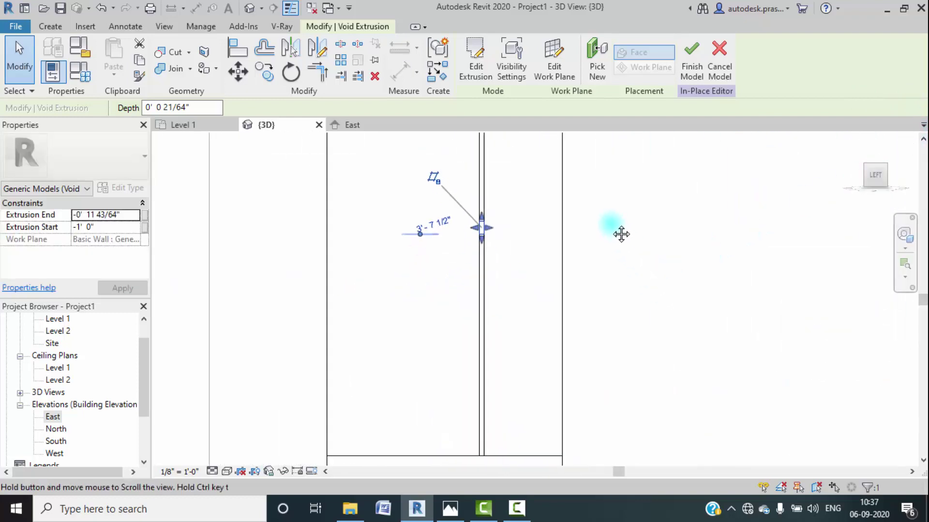
drag(490, 229, 562, 281)
Step: Pull the rear end of the base cabinets' groove void forward to extrusion end -1' 5 145/256"
click(485, 258)
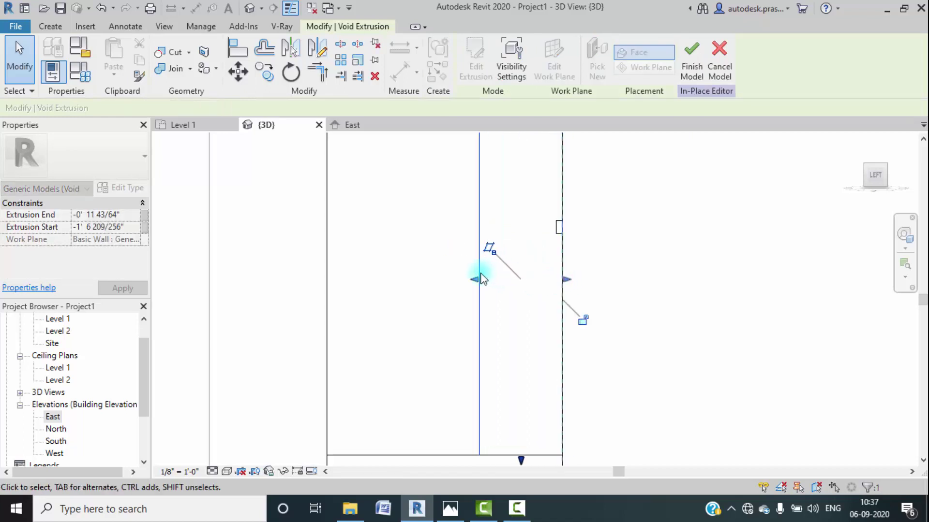
drag(481, 279, 557, 277)
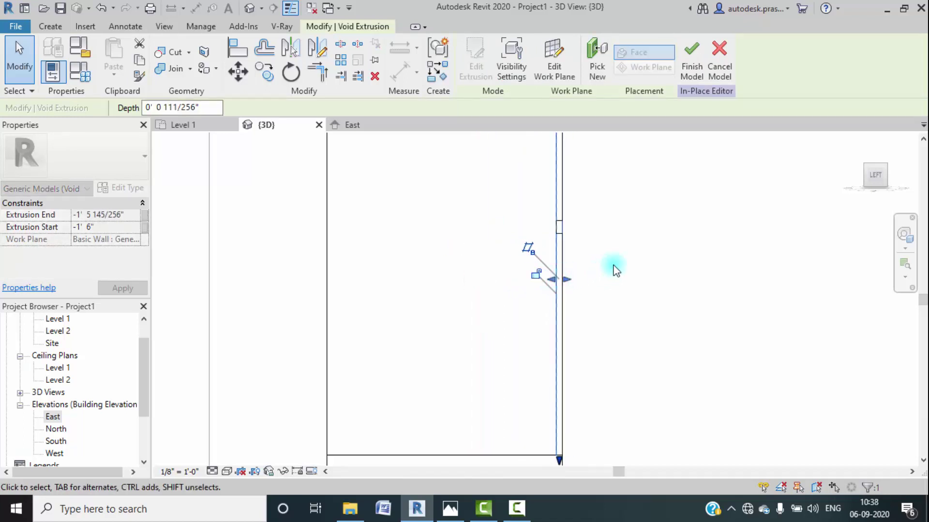
click(615, 270)
Step: In a left-side view, pull both ends of the tall cabinet's horizontal groove void forward so the groove sits at the cabinet's front face
scroll(658, 247, down, 2)
shift+middle_drag(748, 255, 595, 274)
scroll(538, 274, down, 4)
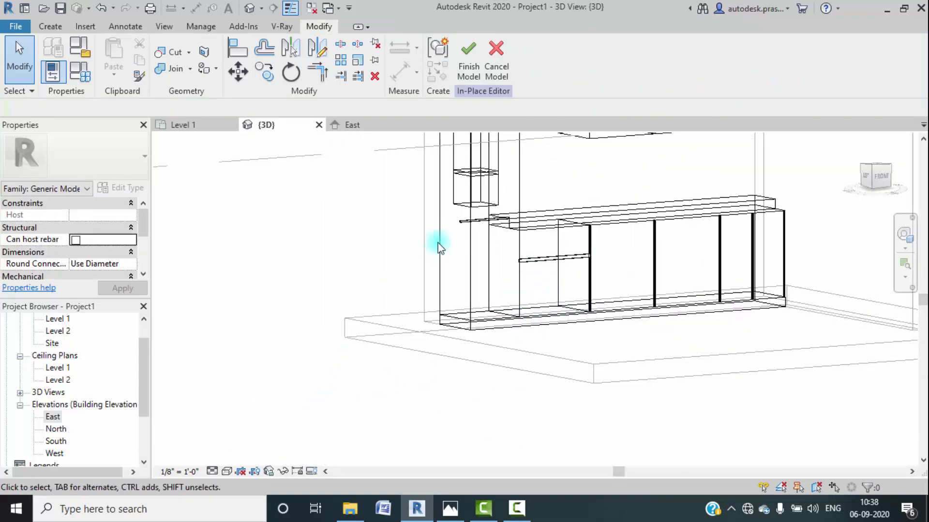
scroll(527, 251, up, 3)
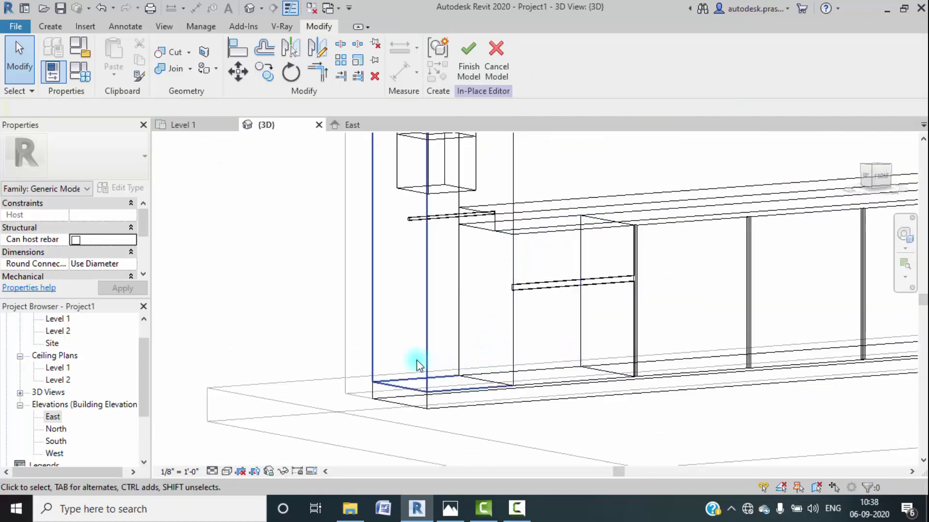
click(415, 220)
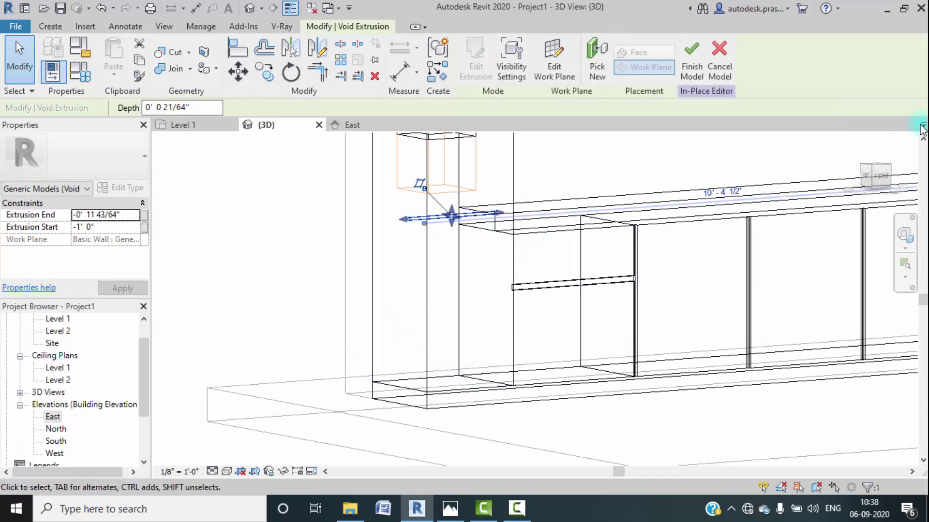
click(866, 178)
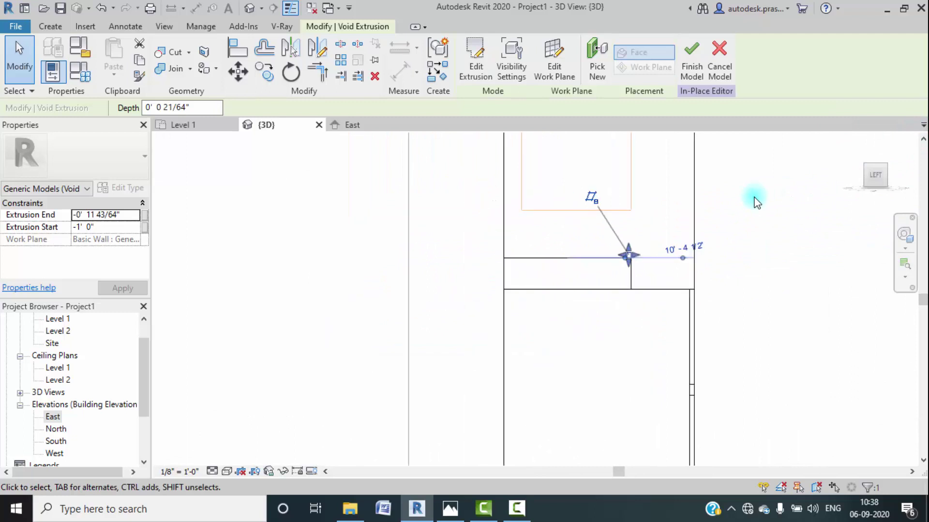
middle_drag(711, 244, 549, 218)
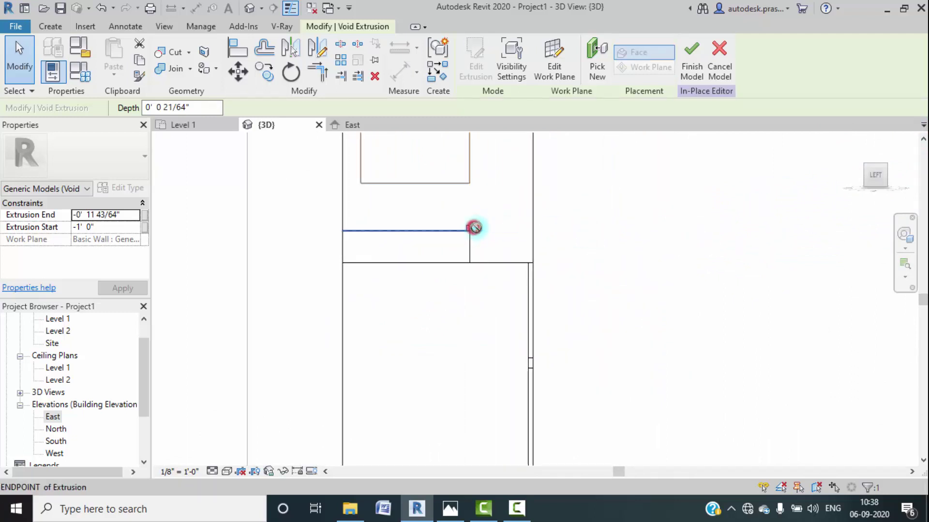
drag(515, 229, 524, 226)
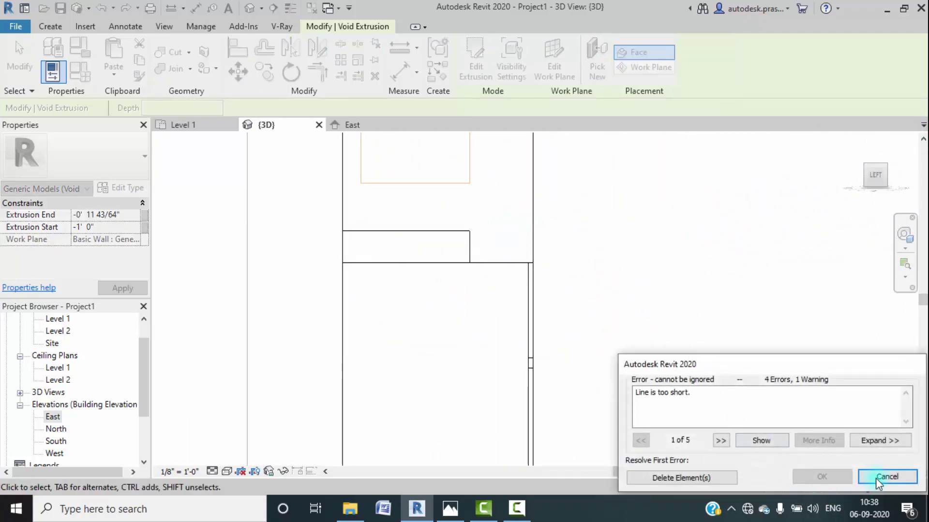
click(887, 477)
scroll(468, 231, up, 3)
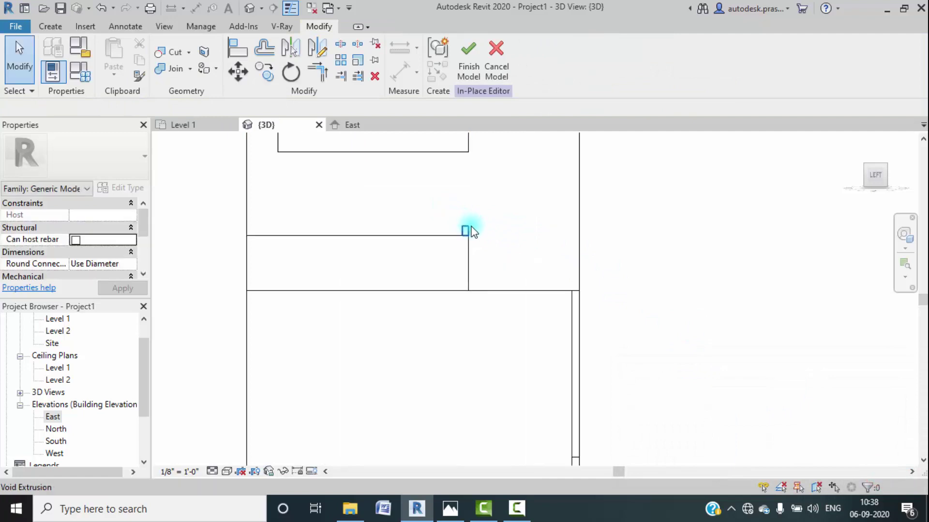
drag(469, 231, 578, 231)
drag(458, 231, 575, 231)
click(632, 264)
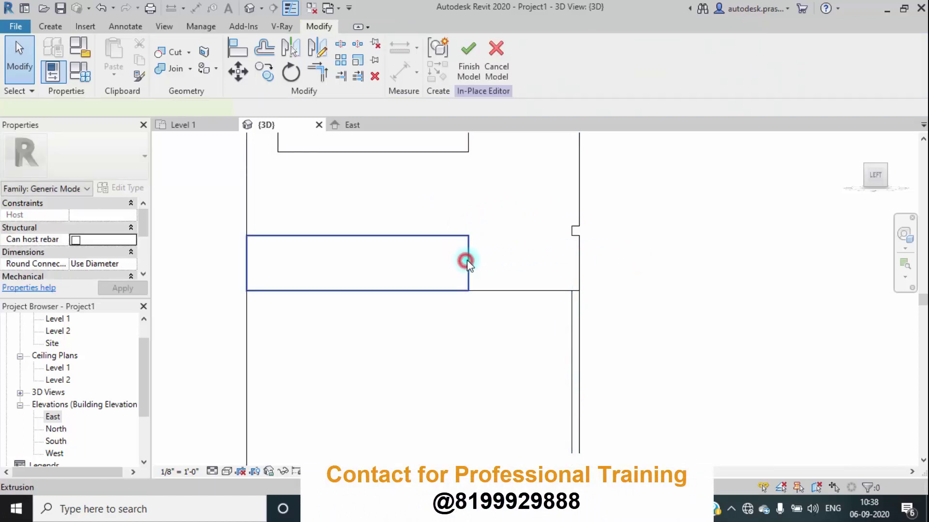
Step: Stretch the countertop extrusion forward to an extrusion end of 1' 6" and display the 3D model in Hidden Line style
click(467, 263)
drag(540, 268, 576, 265)
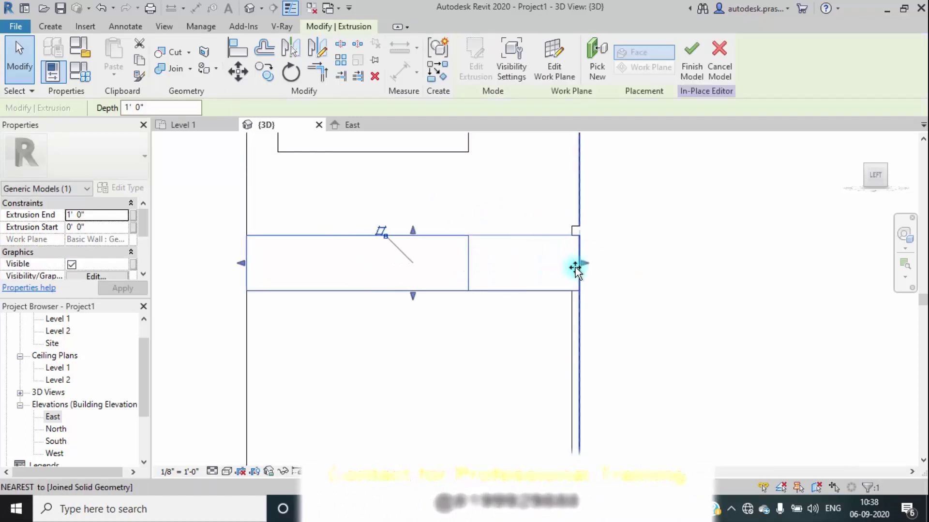
click(624, 274)
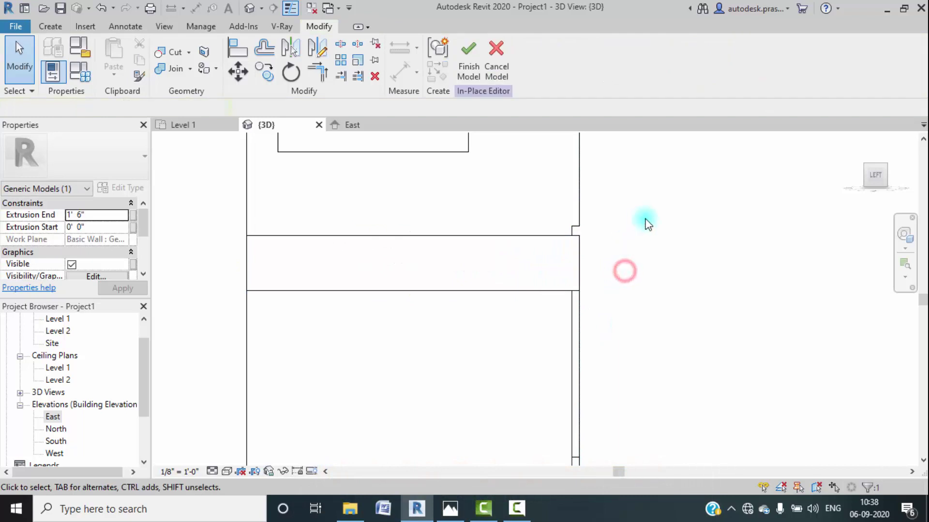
shift+middle_drag(645, 222, 464, 357)
scroll(332, 308, down, 4)
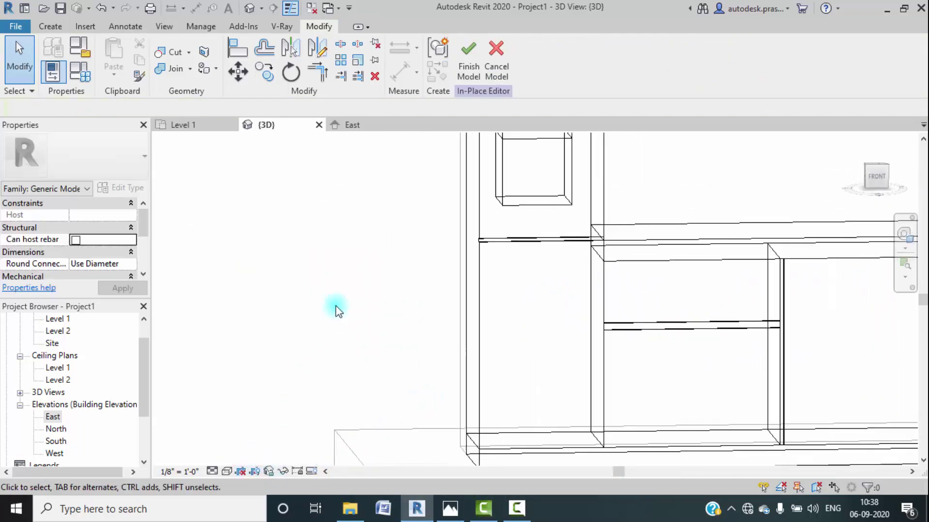
click(225, 471)
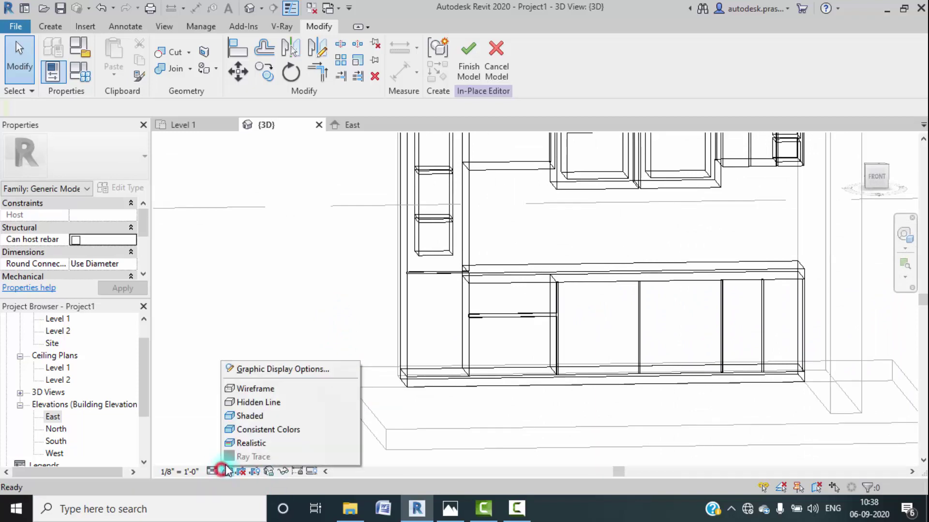
click(255, 401)
scroll(301, 308, down, 2)
shift+middle_drag(301, 308, 387, 257)
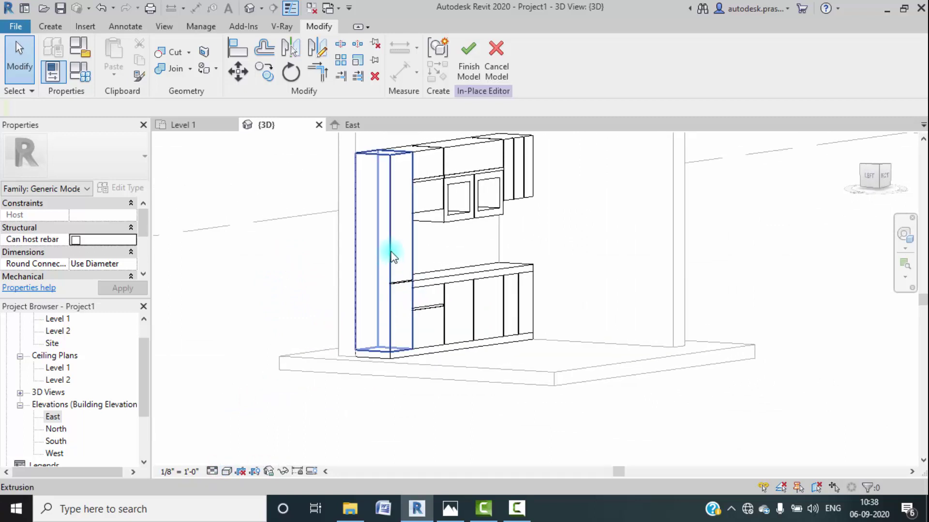
Step: In a wireframe left-side view, stretch the tall cabinet's open-niche void to the cabinet front, at extrusion start -1' 6"
click(226, 471)
click(260, 387)
scroll(358, 264, up, 1)
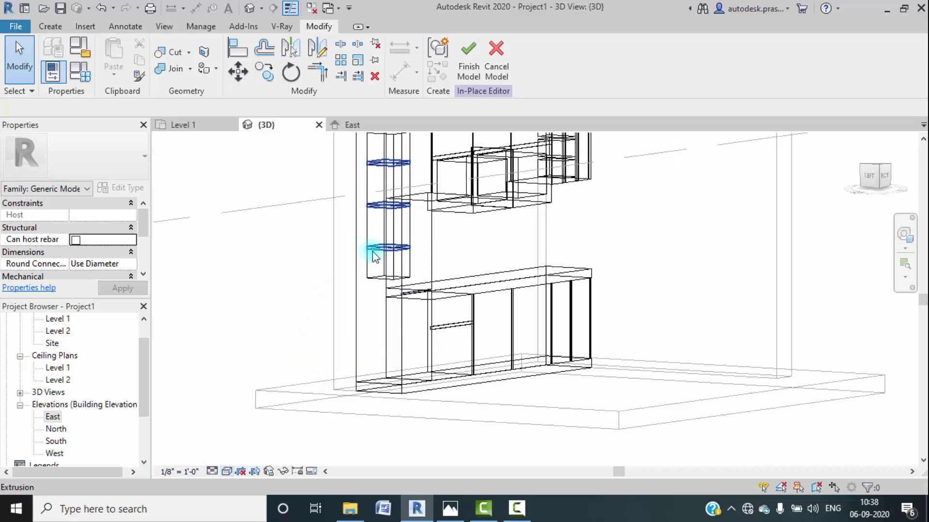
scroll(375, 256, up, 1)
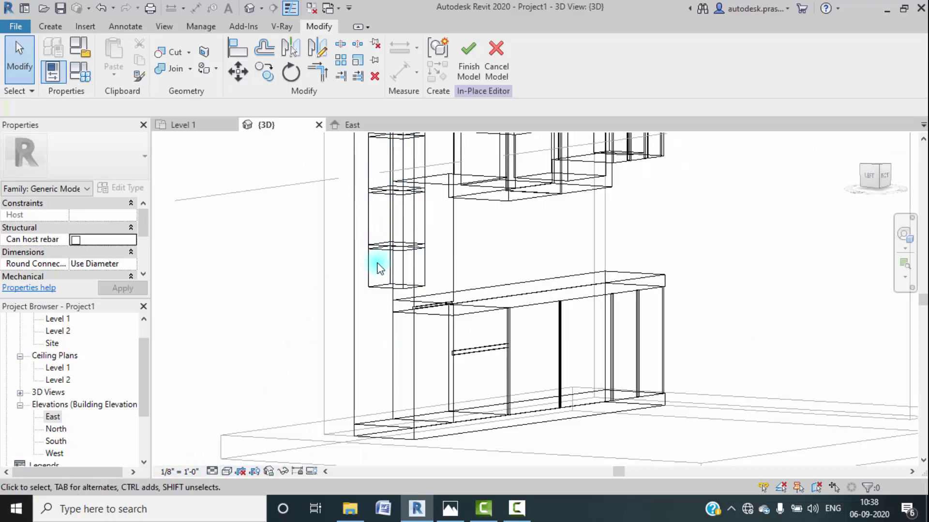
click(370, 263)
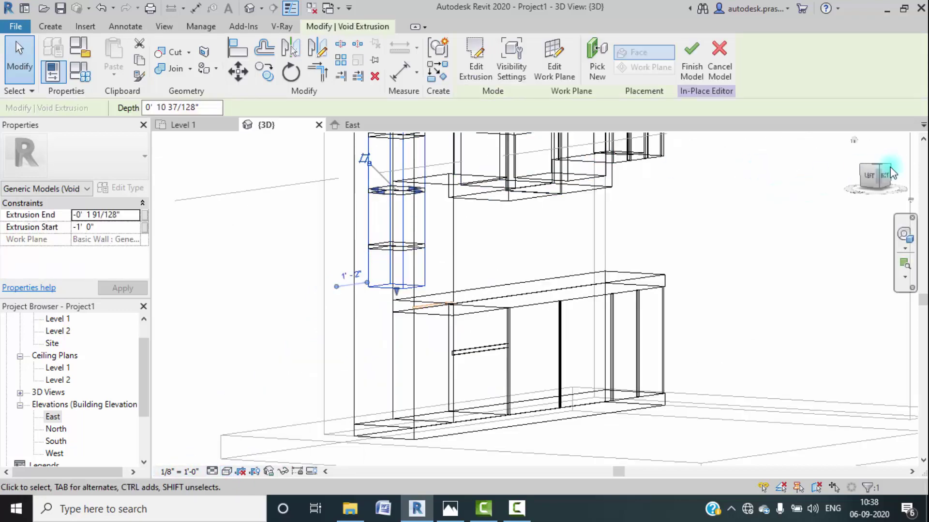
click(865, 179)
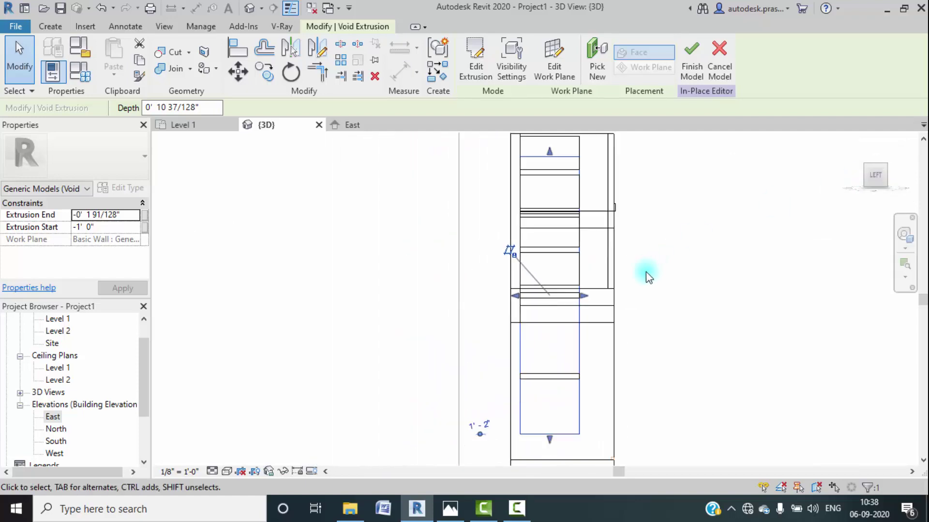
middle_drag(644, 273, 546, 292)
drag(508, 300, 514, 301)
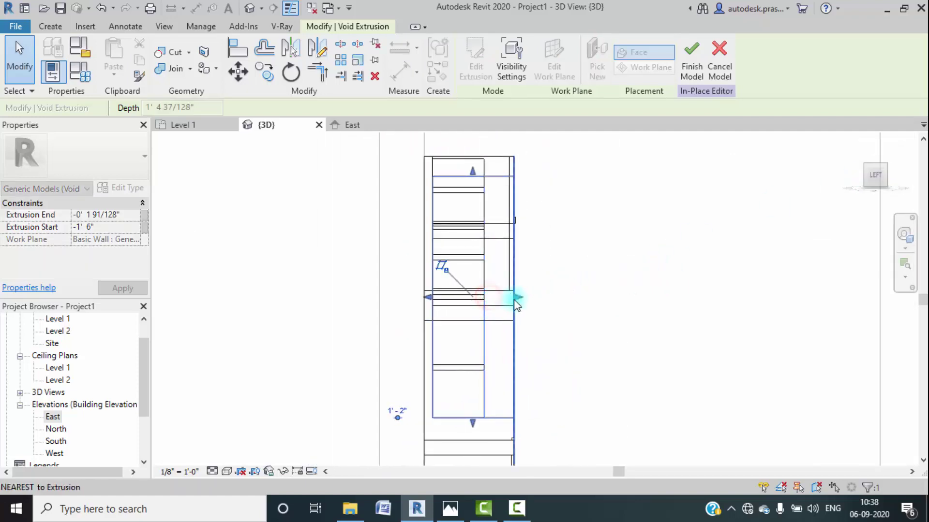
click(565, 313)
Step: Stretch the tall cabinet's shelf extrusion forward to the cabinet front and display the 3D model in Hidden Line style
click(474, 300)
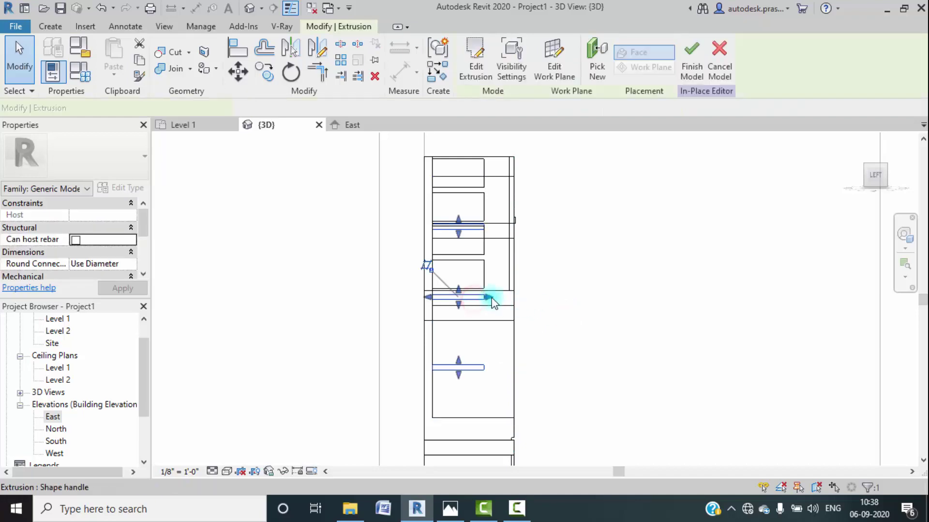
click(560, 302)
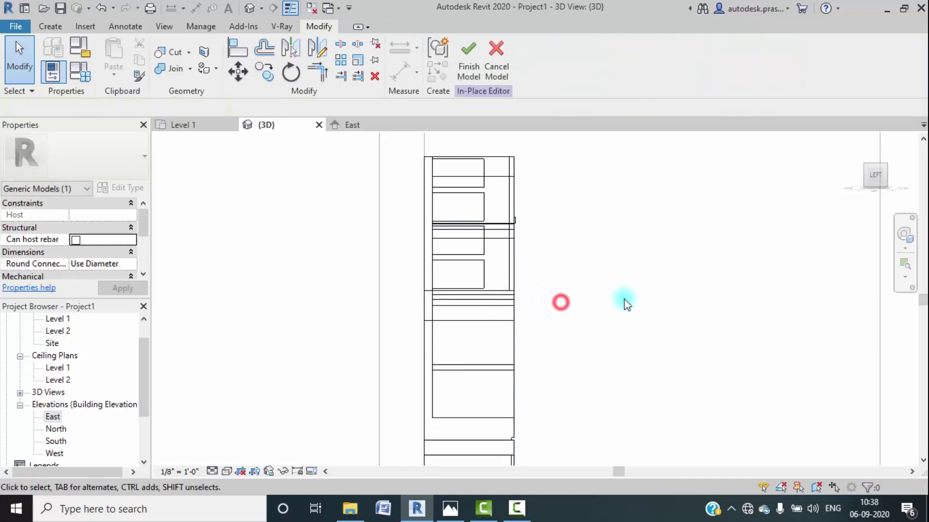
shift+middle_drag(689, 288, 463, 387)
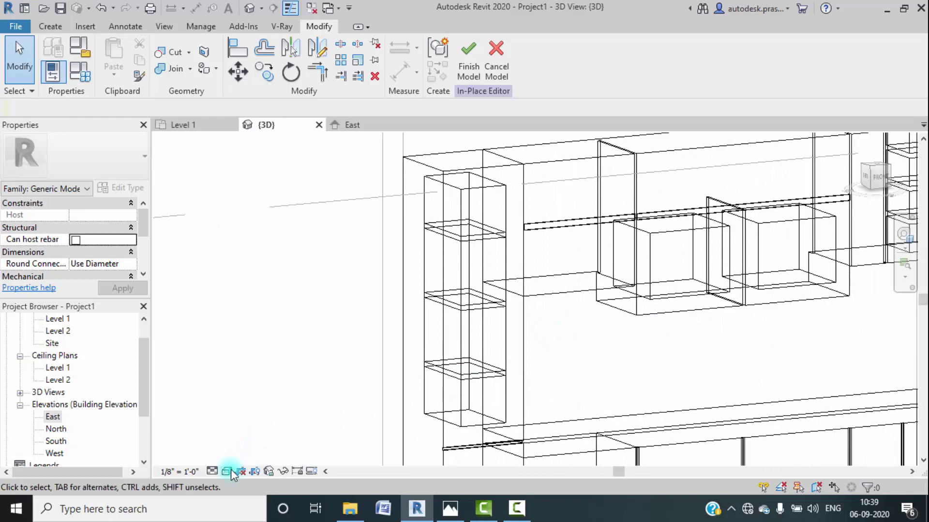
click(231, 469)
click(249, 405)
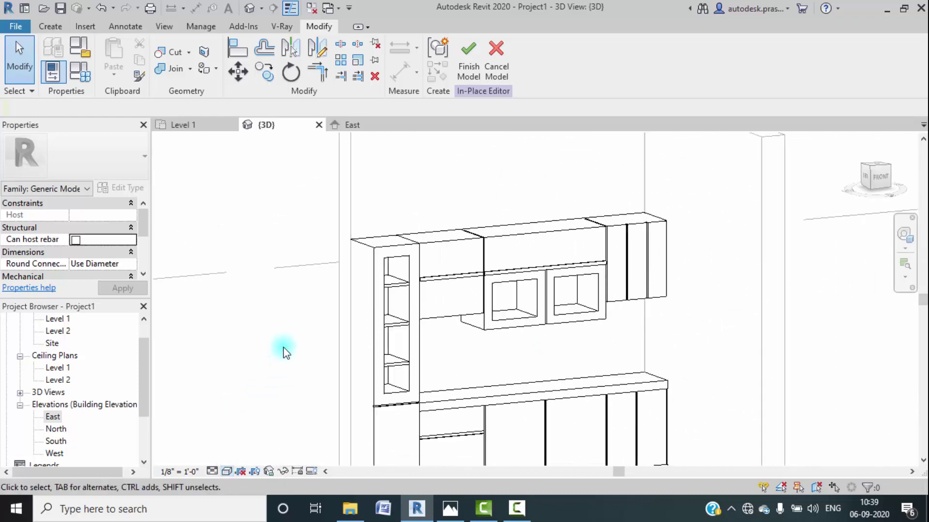
Step: Select the wall cabinet extrusion and turn the 3D view toward its right side
scroll(285, 350, down, 3)
scroll(528, 310, up, 4)
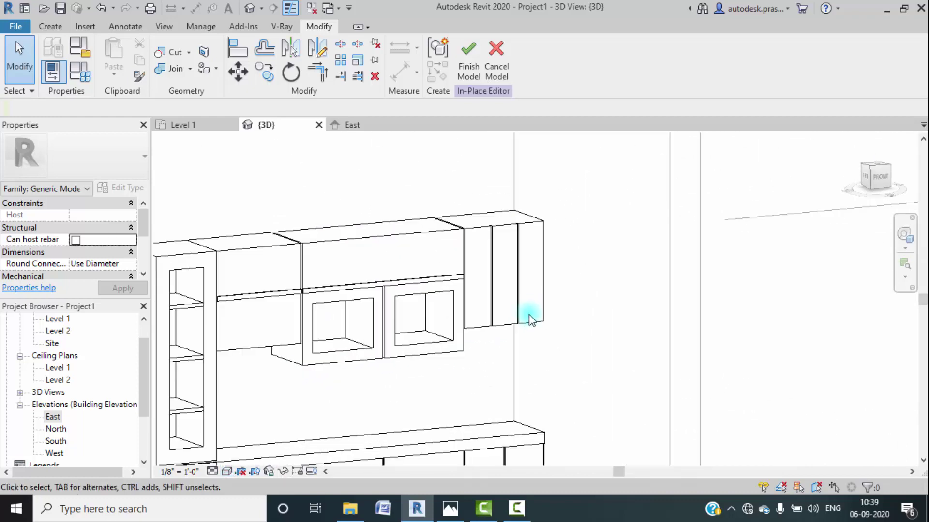
click(527, 323)
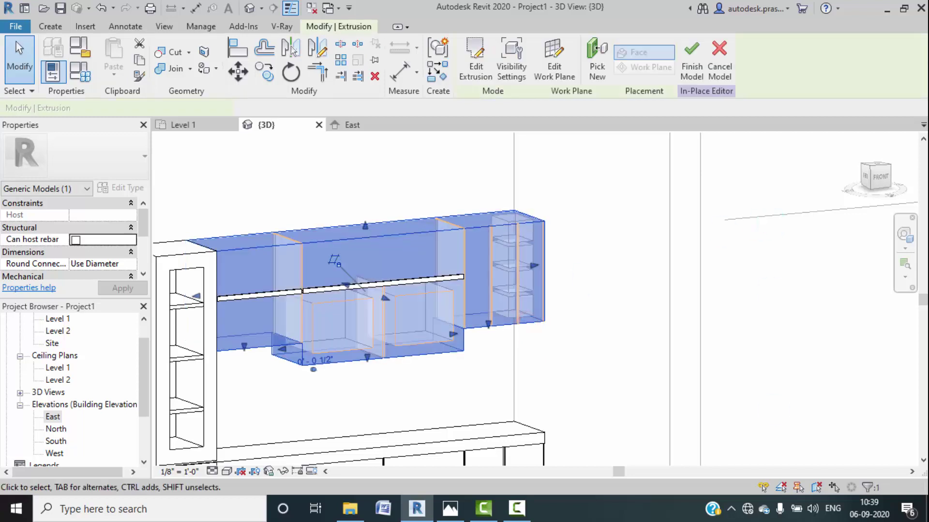
click(888, 178)
click(895, 176)
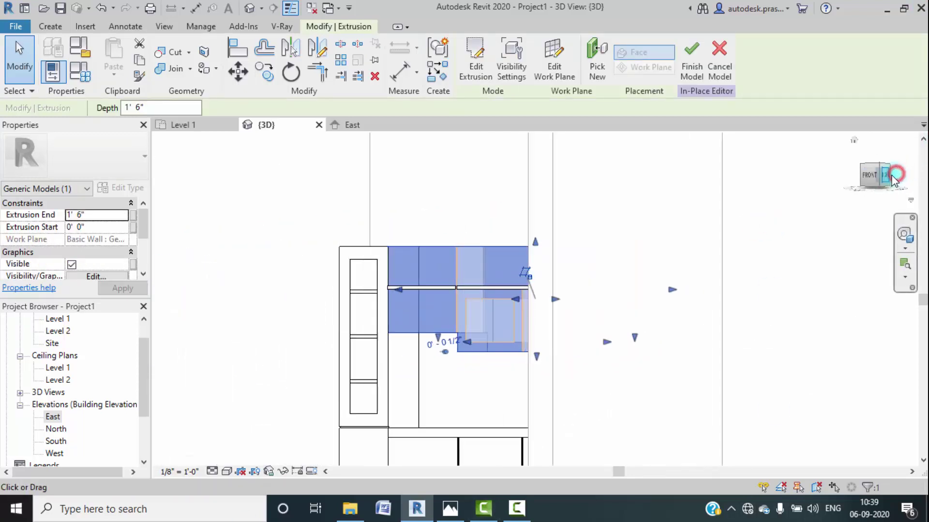
Step: In wireframe display, stretch the end wall unit's shelf void to the cabinet's front face, giving an extrusion start of -1' 6"
click(227, 476)
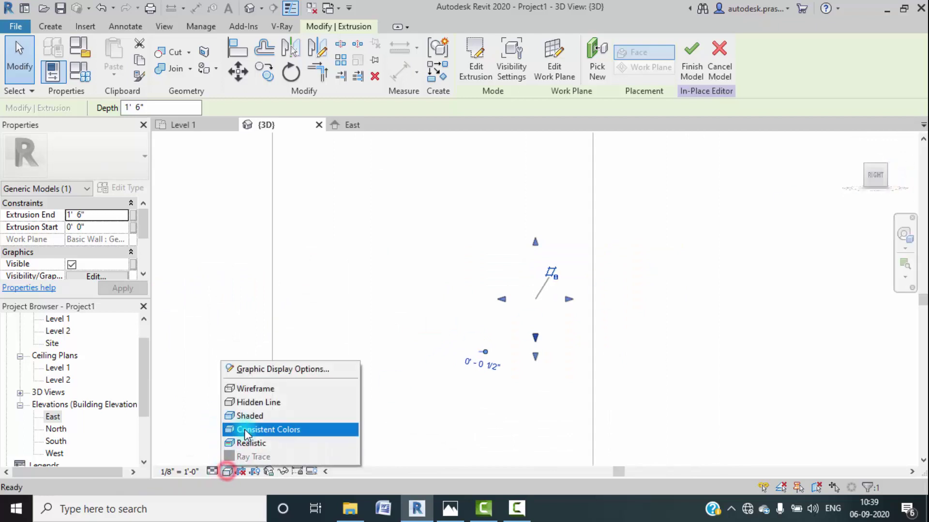
click(261, 386)
scroll(543, 319, up, 4)
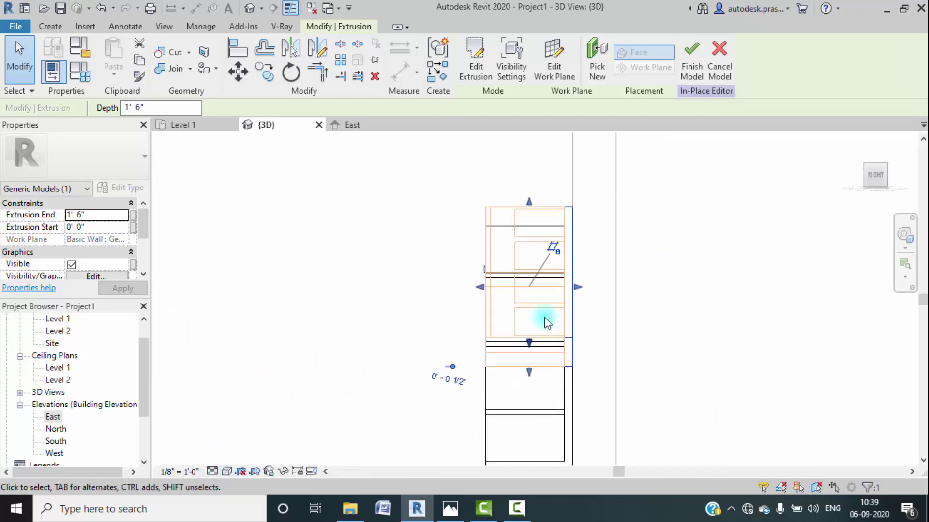
click(509, 298)
scroll(502, 260, up, 2)
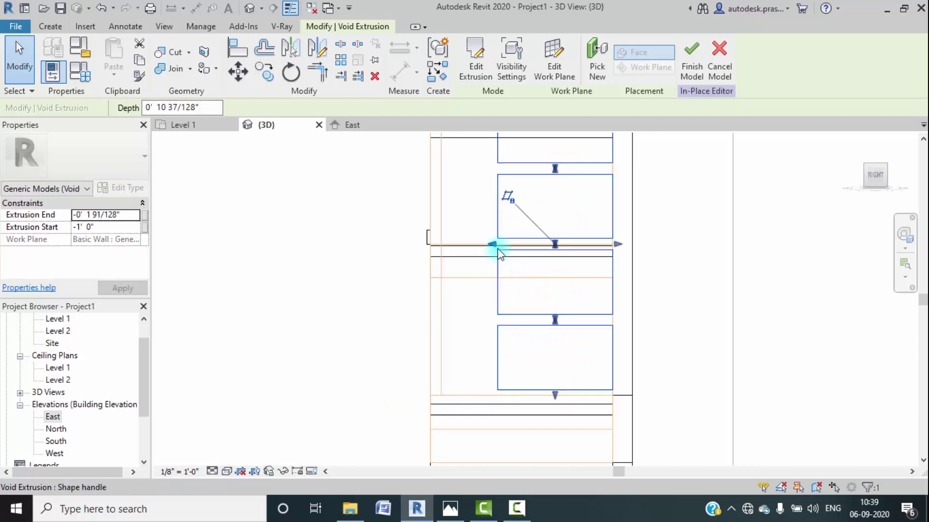
drag(495, 243, 436, 246)
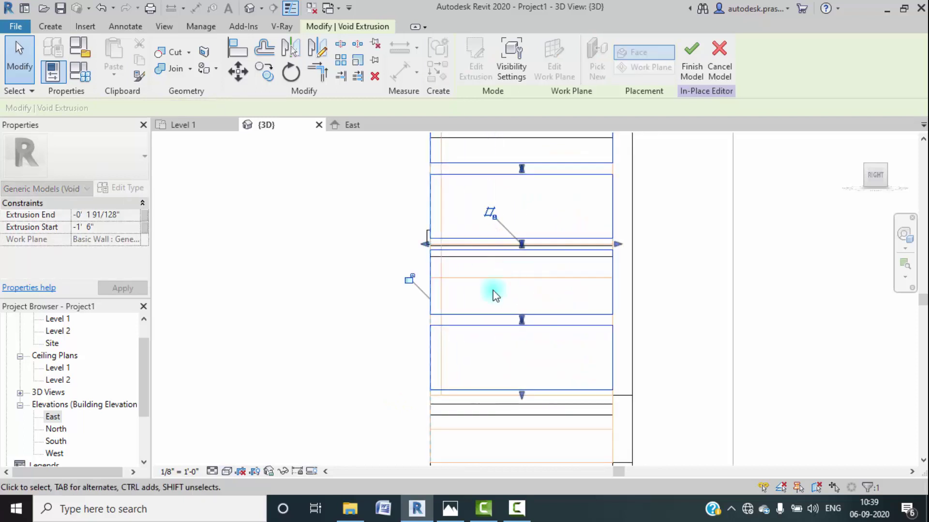
click(377, 297)
Step: Display the 3D model in Hidden Line and examine the open shelves and the rest of the cabinet run
click(852, 140)
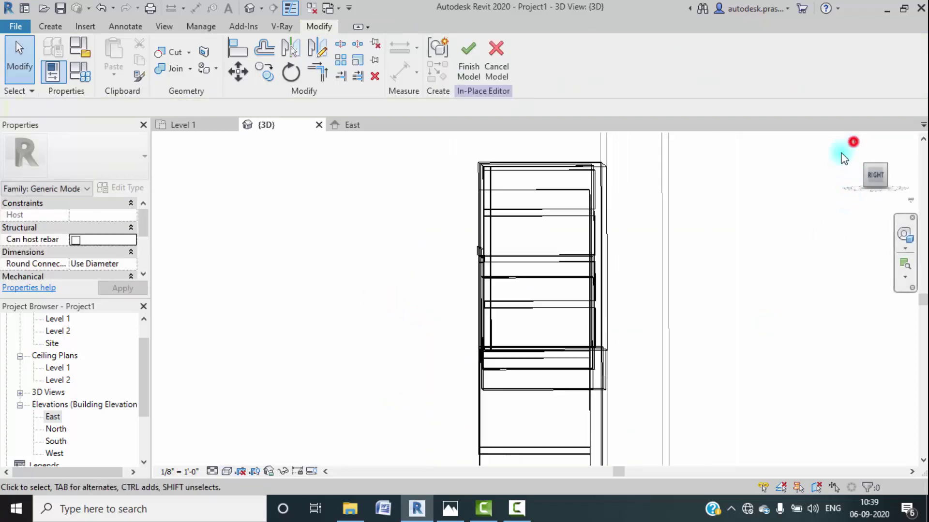
click(227, 471)
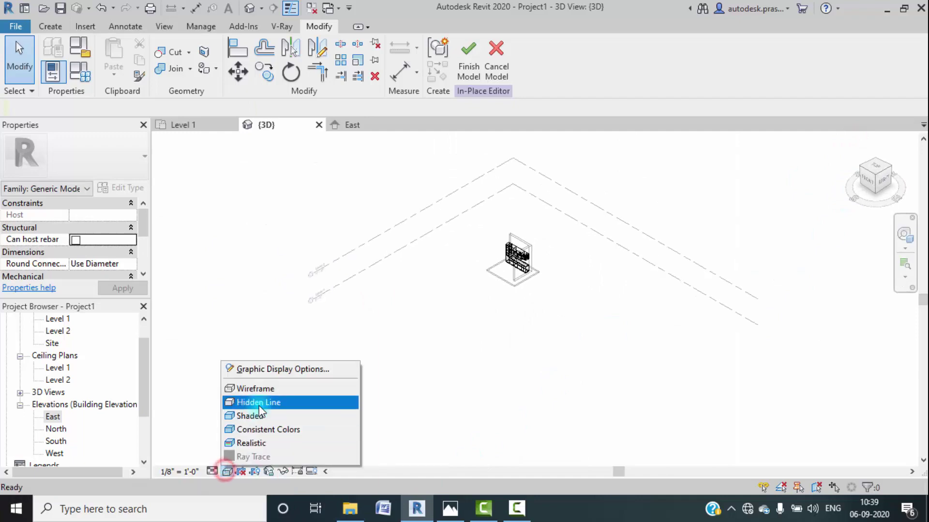
click(259, 403)
shift+middle_drag(401, 314, 544, 292)
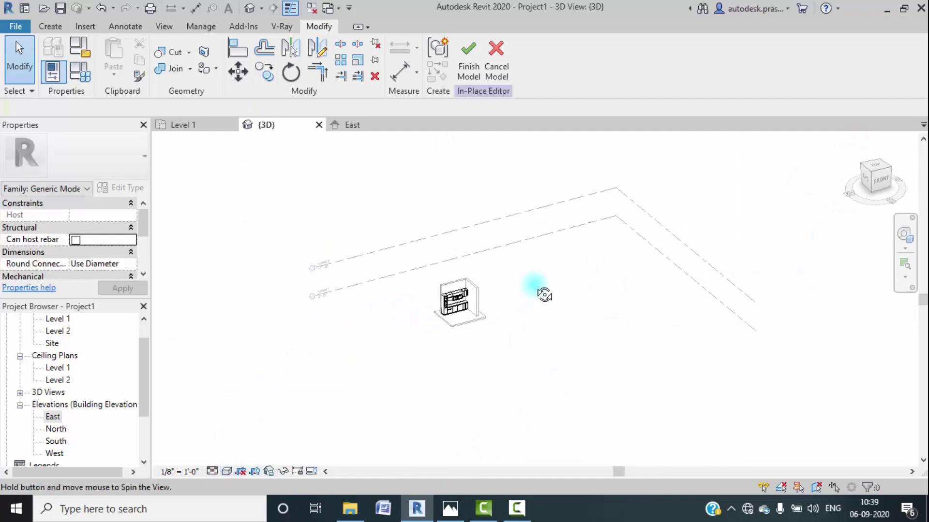
scroll(533, 317, up, 4)
scroll(533, 318, up, 5)
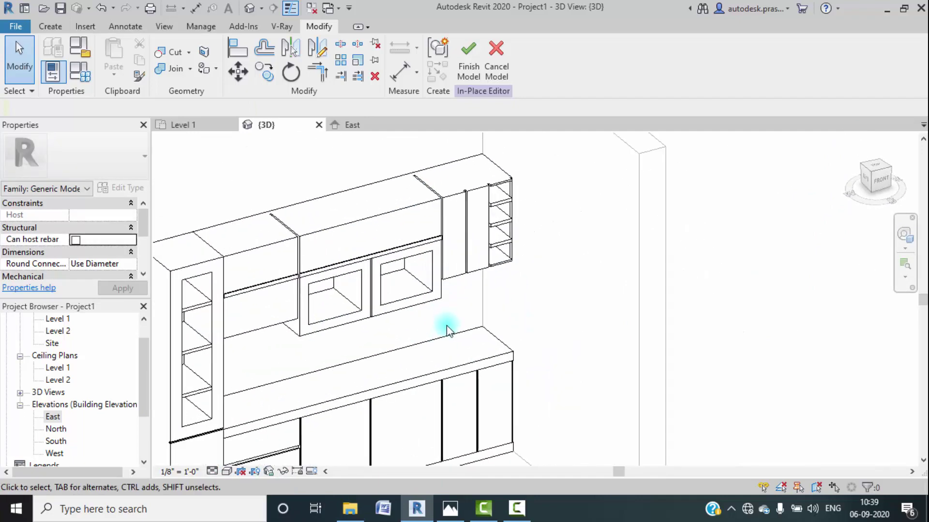
middle_drag(445, 326, 493, 247)
scroll(430, 261, down, 1)
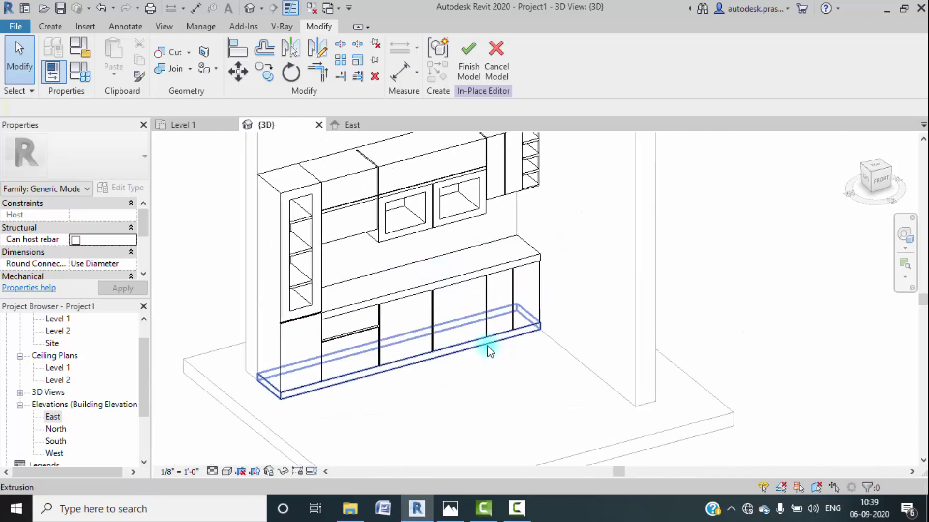
scroll(419, 325, down, 2)
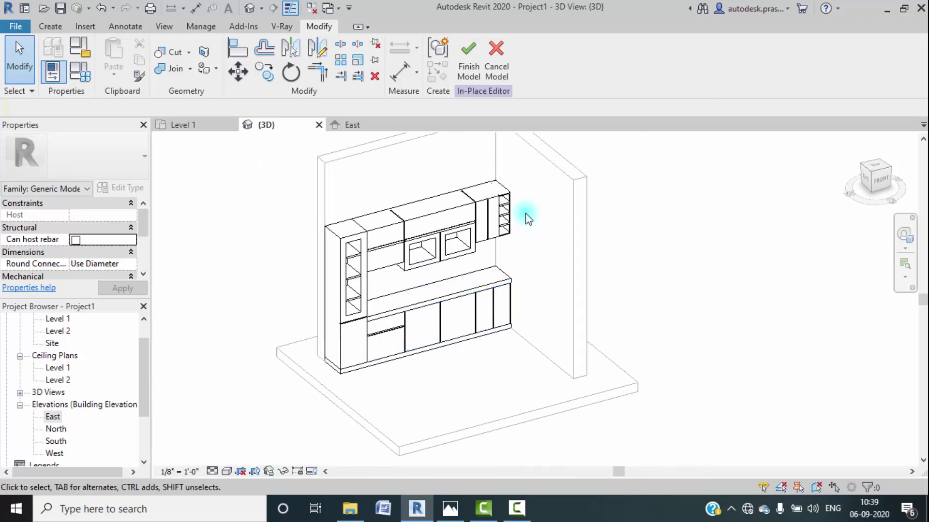
Step: Look at the model from the left side and check the adjoining cabinet run in the kitchen.jpeg reference photo
click(861, 177)
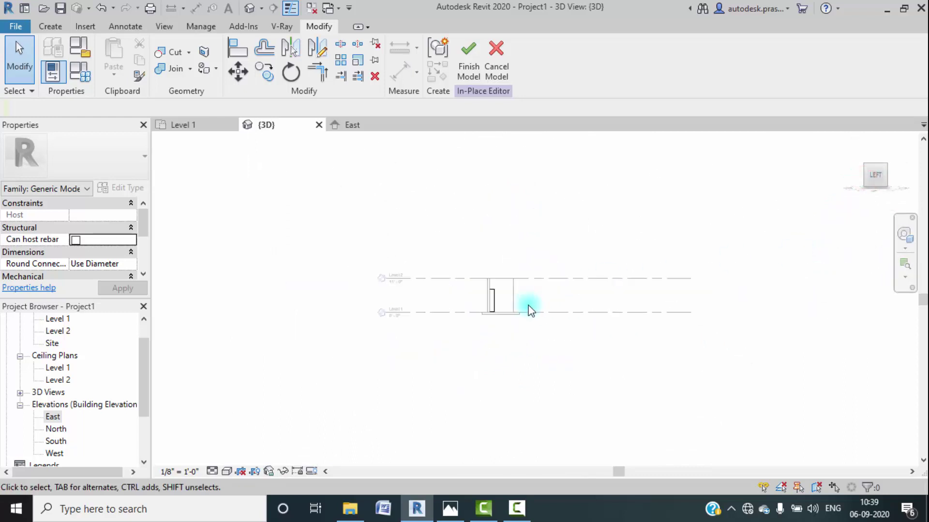
scroll(484, 306, up, 5)
middle_drag(567, 312, 513, 347)
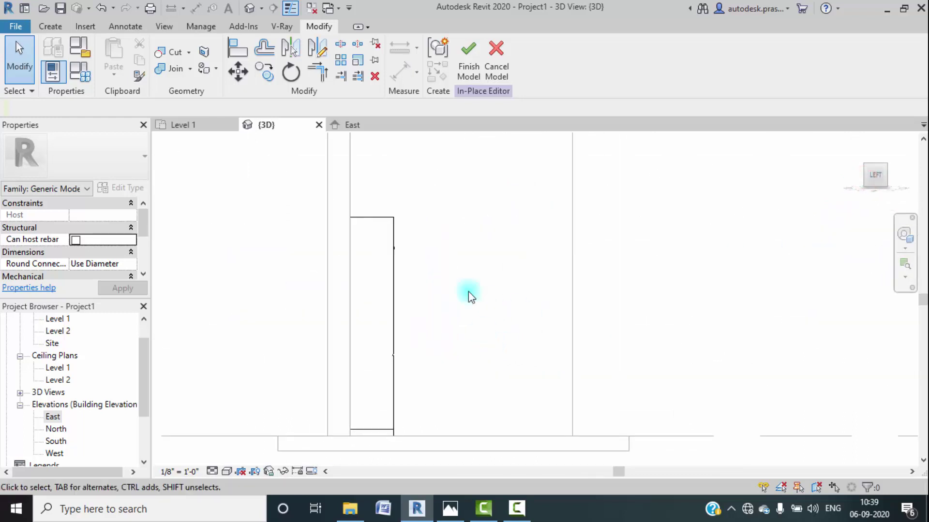
click(451, 509)
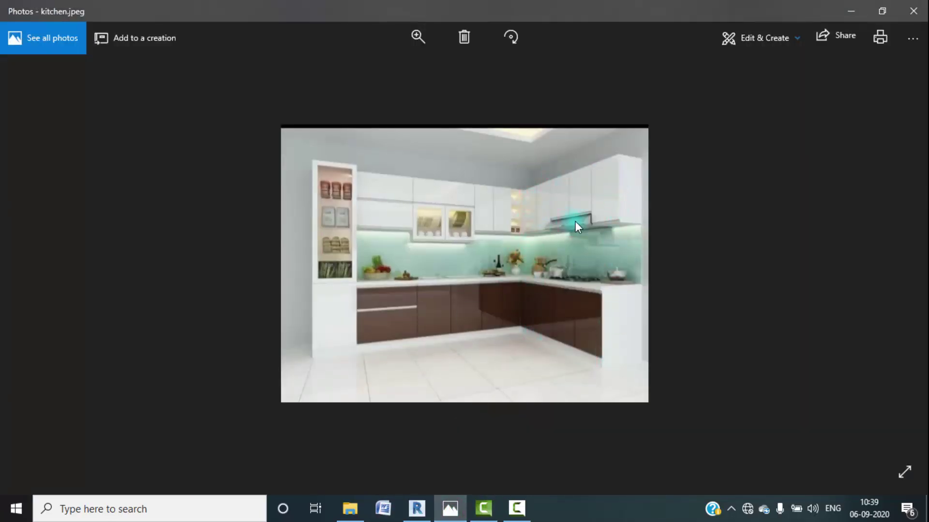
click(847, 10)
Step: Display the left view in Wireframe and start an extrusion, picking the side wall's face as the work plane and showing it
middle_drag(455, 397, 427, 342)
click(228, 471)
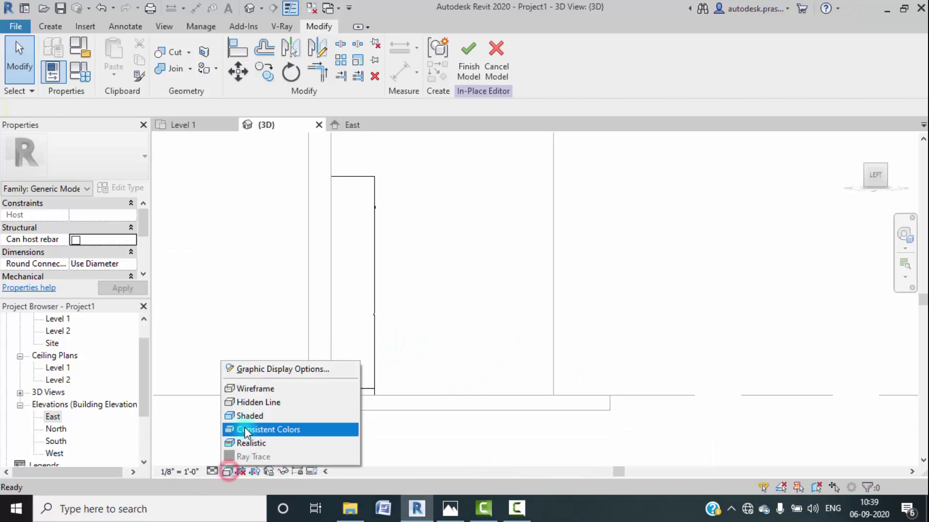
click(247, 388)
scroll(376, 342, up, 2)
scroll(441, 362, up, 2)
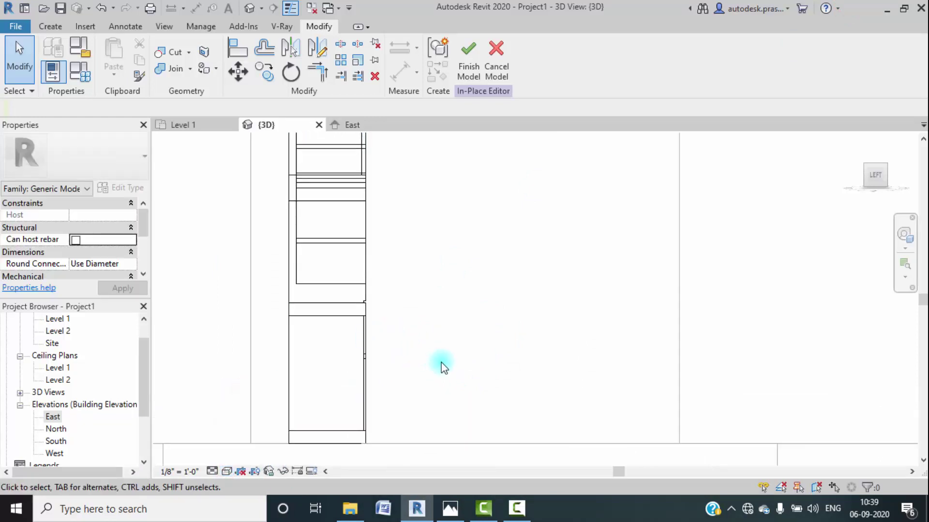
click(63, 29)
click(116, 55)
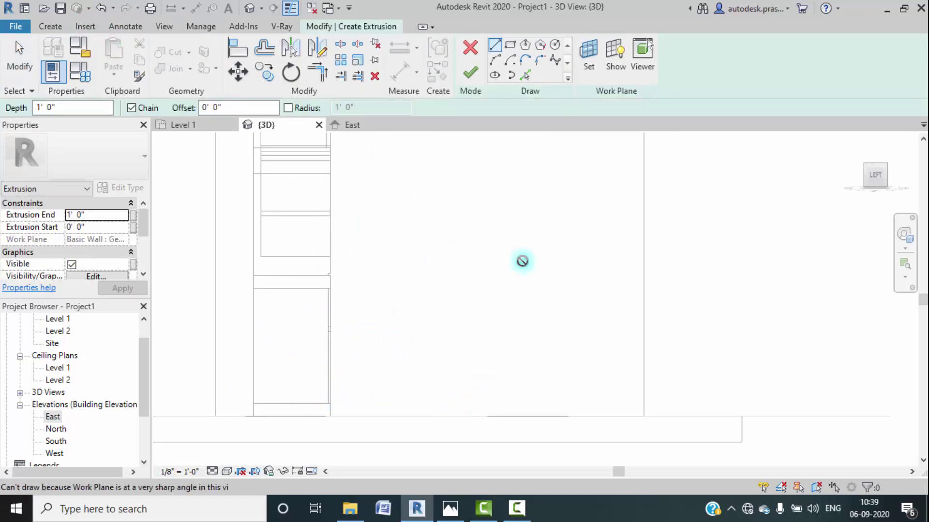
click(591, 70)
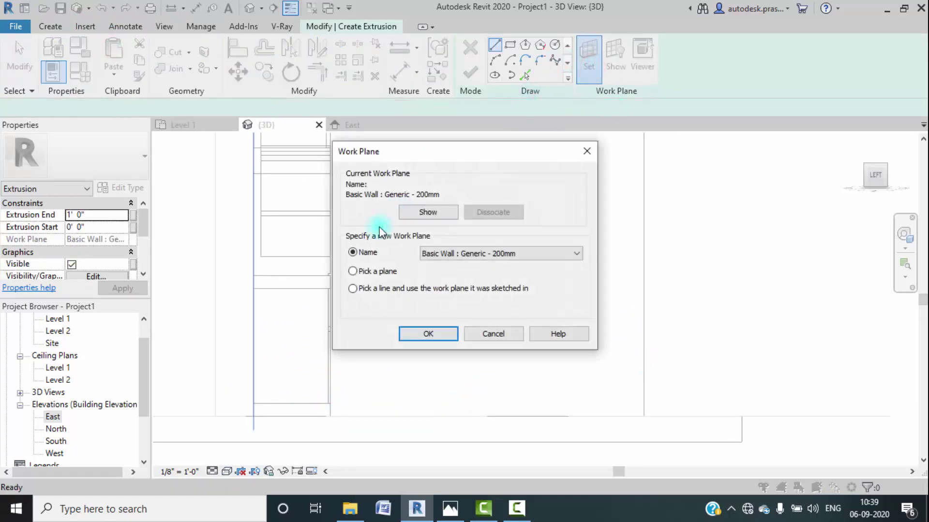
click(423, 333)
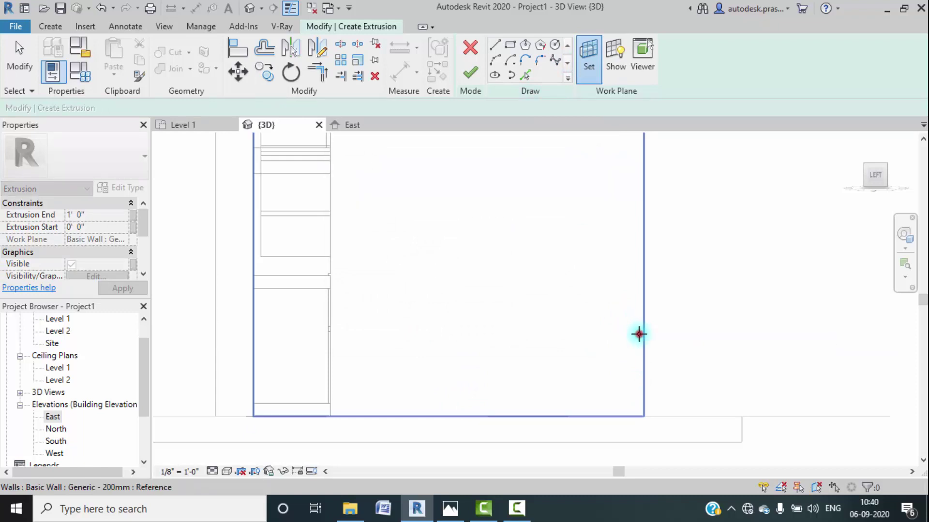
click(639, 334)
click(615, 59)
middle_drag(448, 317, 416, 277)
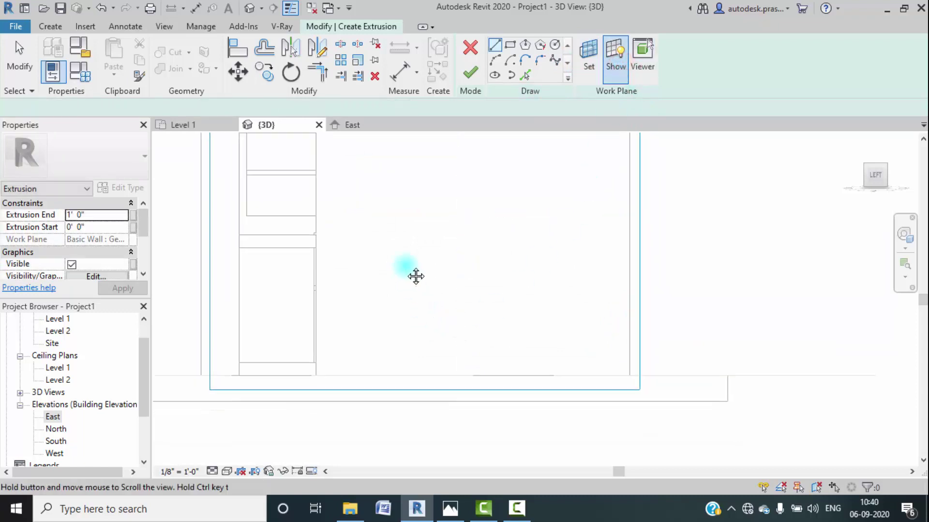
Step: Sketch the plinth rectangle, 6' 1 1/2" by 3", at floor level from the existing plinth's corner to the wall's end
click(510, 45)
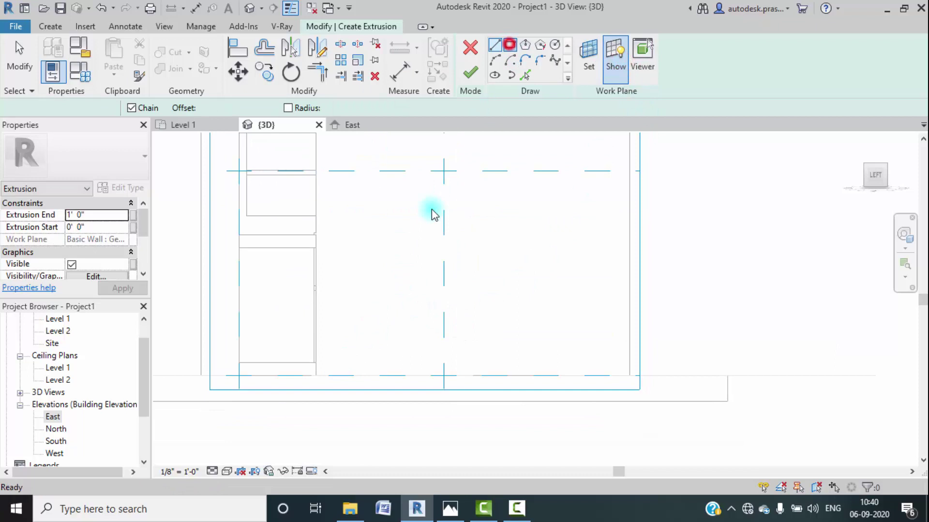
click(317, 363)
click(629, 376)
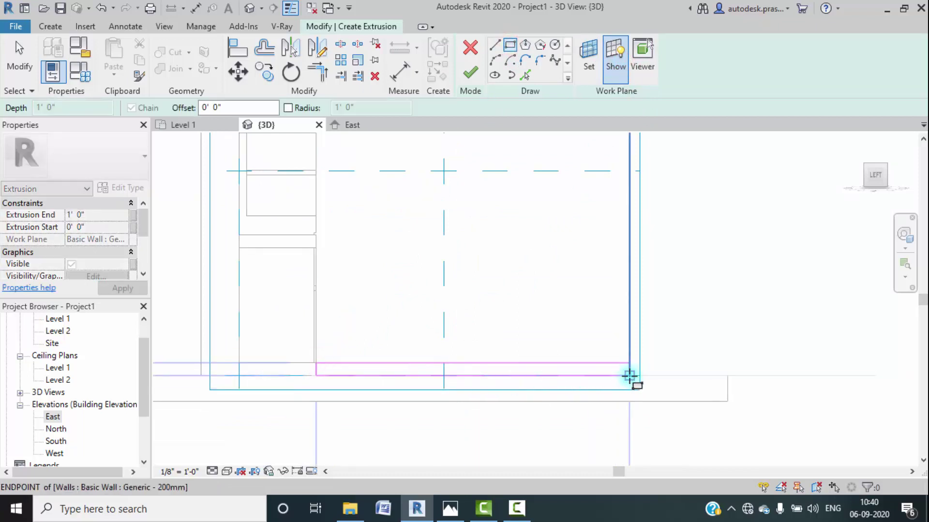
Step: Sketch the countertop rectangle, 6' 1 1/2" long, from the existing countertop's upper corner to the wall's end
middle_drag(543, 242, 474, 288)
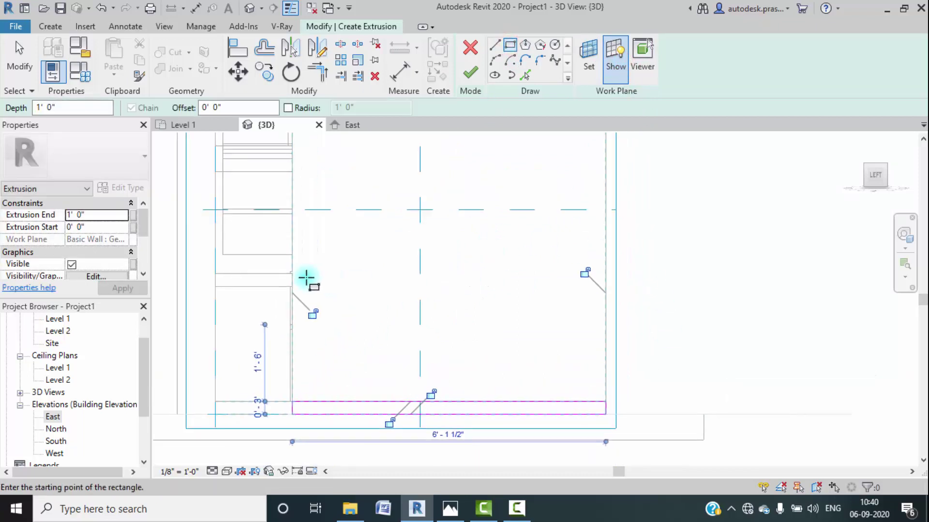
scroll(285, 274, up, 2)
click(288, 274)
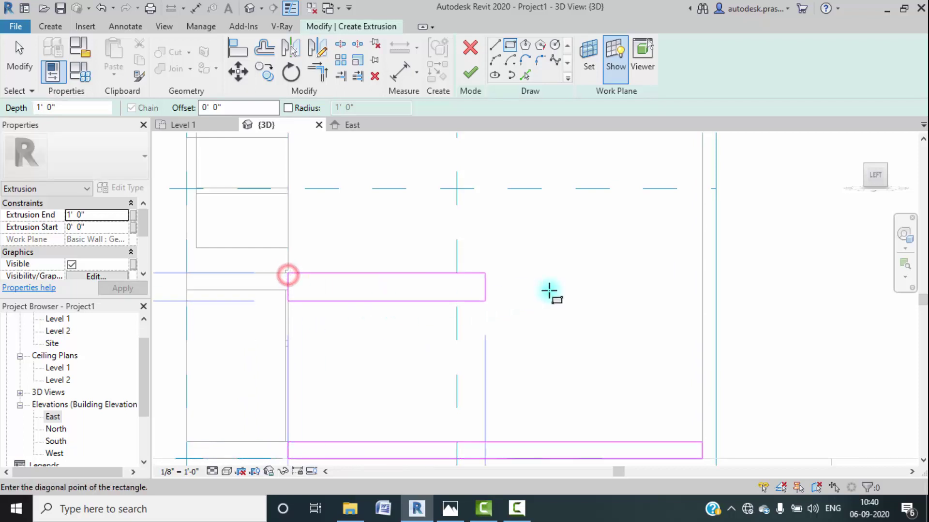
click(701, 290)
scroll(508, 307, down, 2)
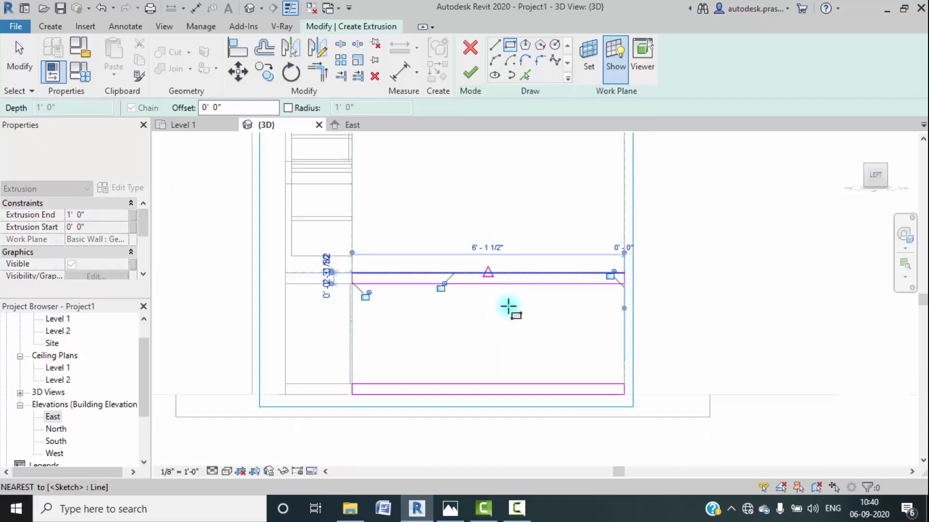
key(Escape)
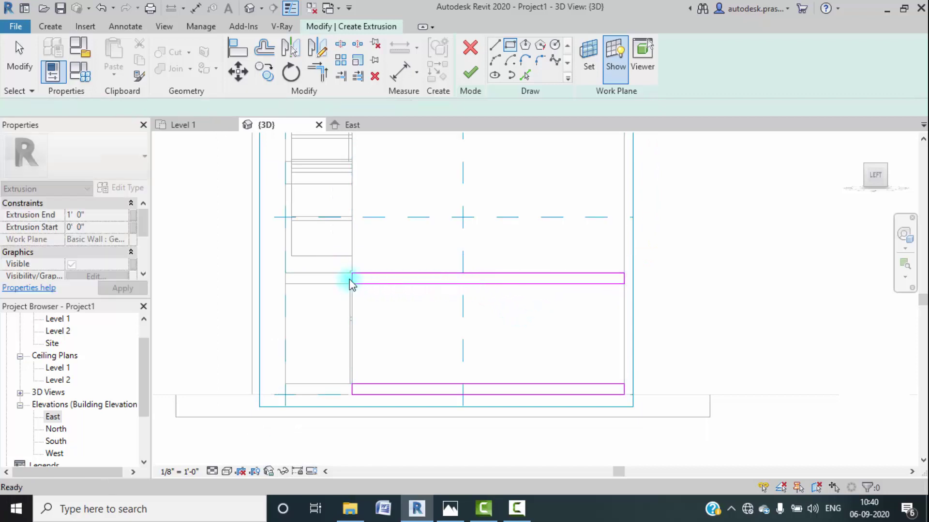
Step: Move the lower line of the countertop rectangle down to align with the underside of the existing countertop
scroll(350, 282, up, 2)
scroll(360, 290, up, 3)
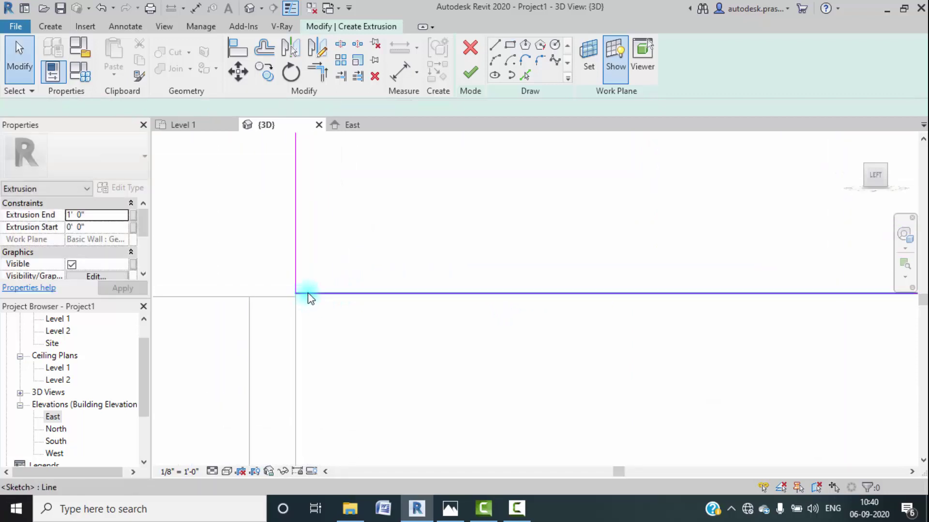
click(307, 295)
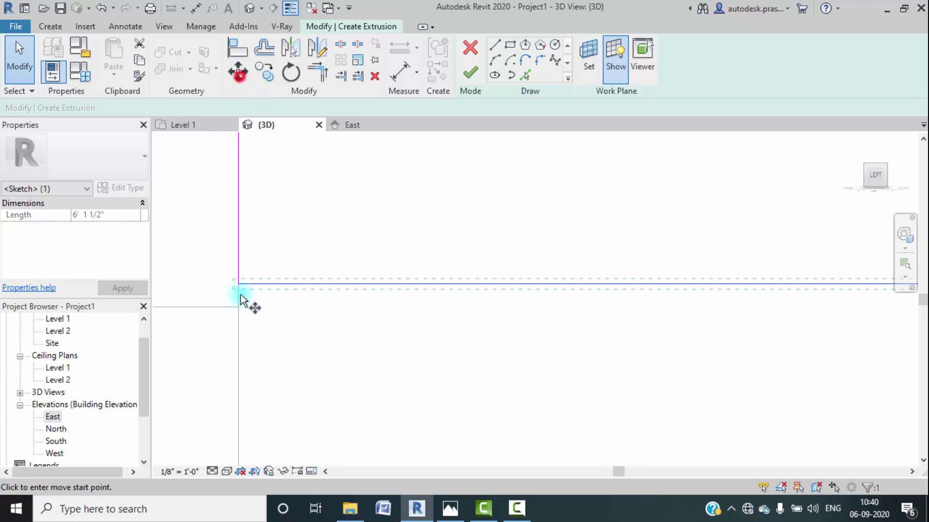
click(242, 284)
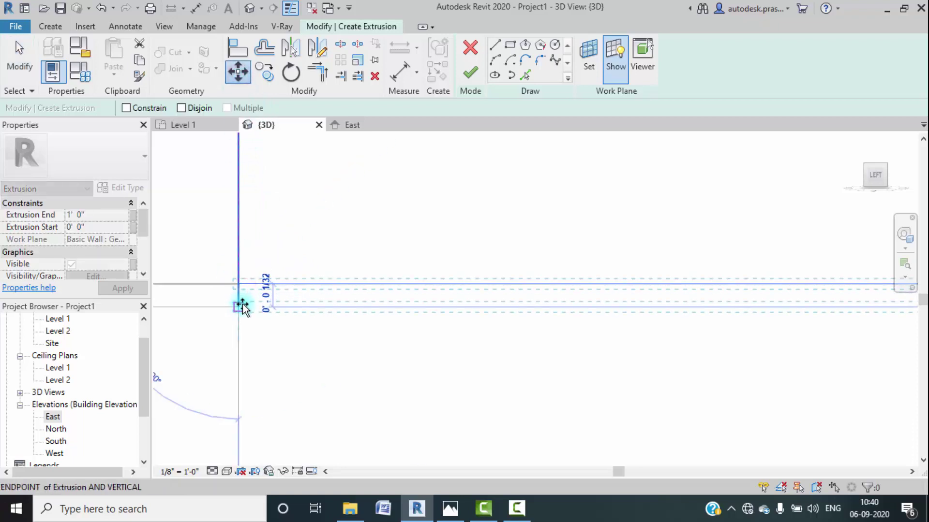
click(266, 298)
mouse_move(294, 327)
middle_down()
mouse_move(326, 311)
mouse_move(352, 348)
middle_up()
scroll(352, 348, down, 5)
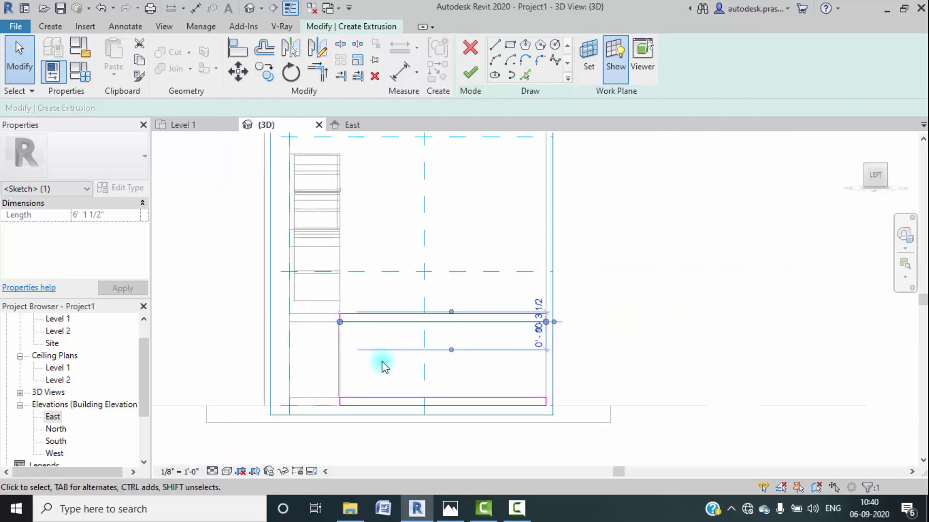
Step: Finish the plinth and countertop sketch and set the extrusion depth to 1' 6"
click(470, 74)
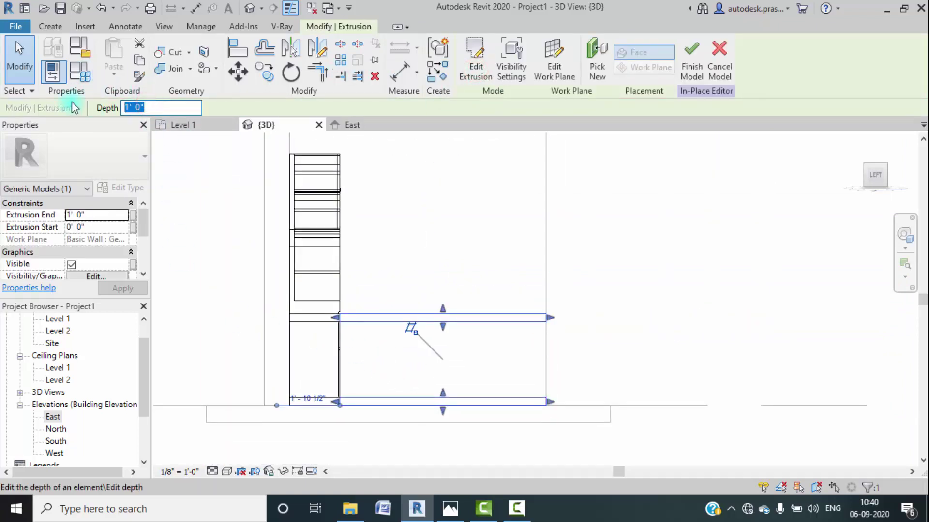
text(")
key(Return)
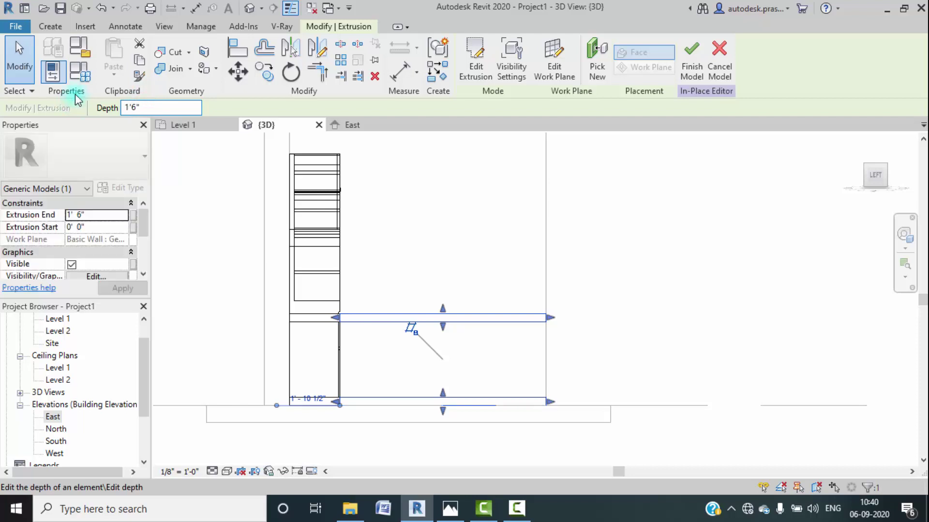
click(704, 284)
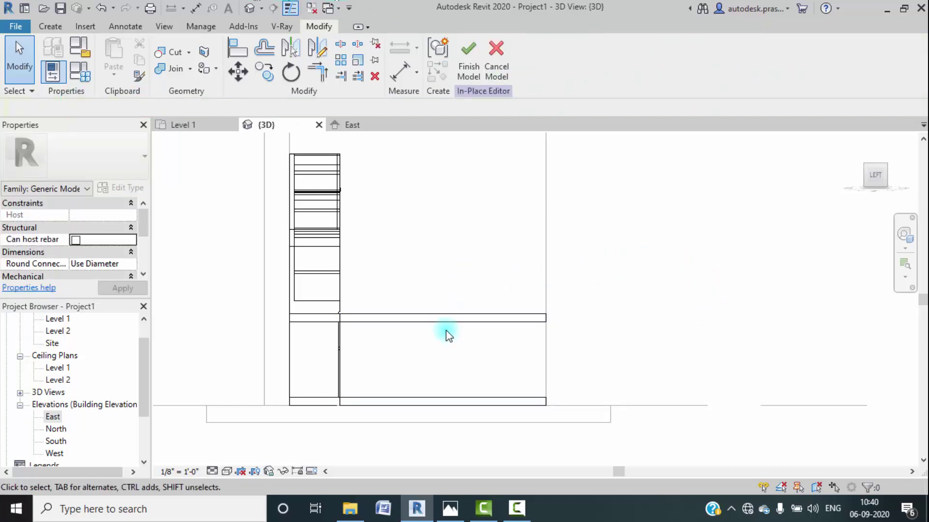
Step: Extrude a rectangle filling the space between the countertop's underside and the plinth's top, up to the wall's end, 1' 6" deep
scroll(424, 334, up, 2)
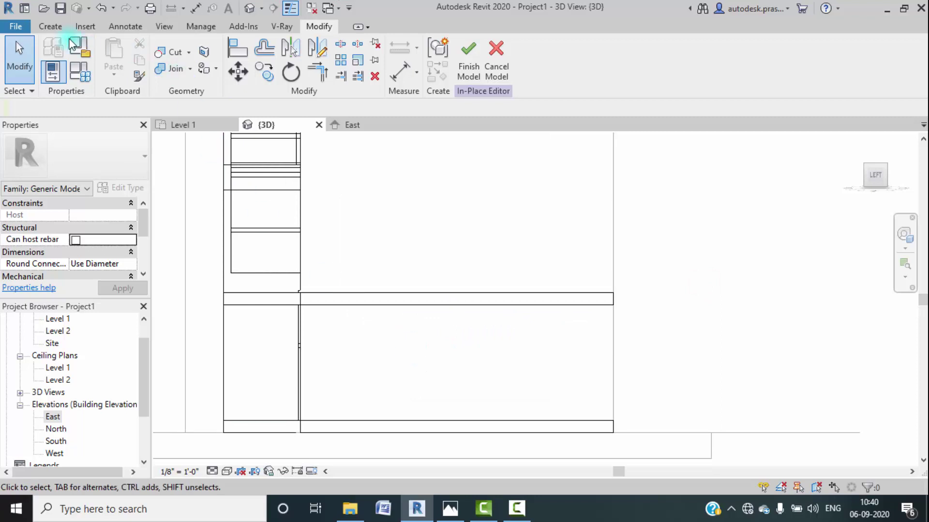
click(50, 27)
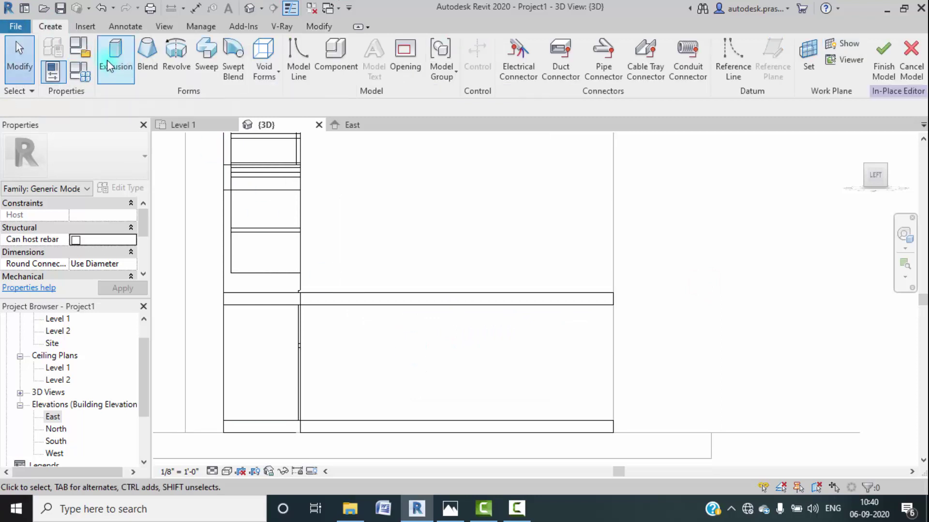
click(510, 45)
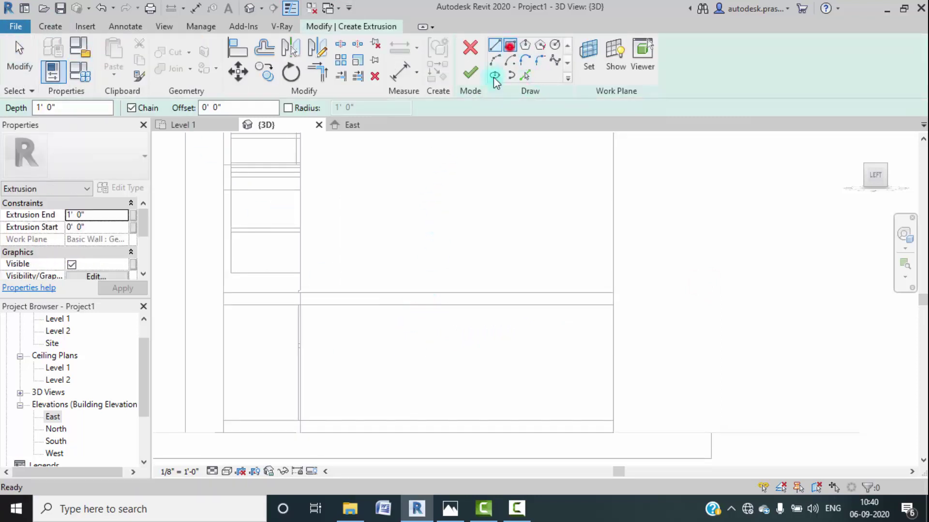
scroll(306, 318, up, 2)
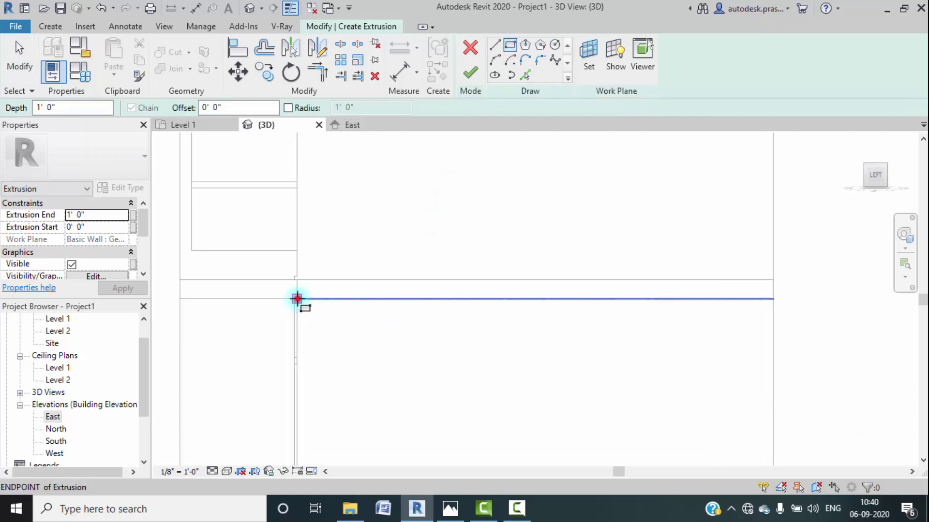
click(297, 299)
middle_drag(468, 386, 274, 239)
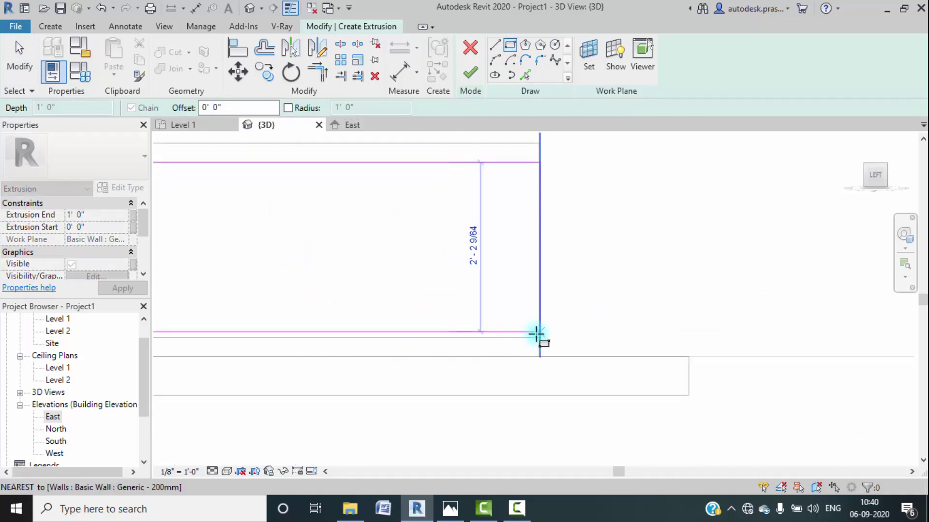
click(536, 333)
scroll(597, 328, down, 3)
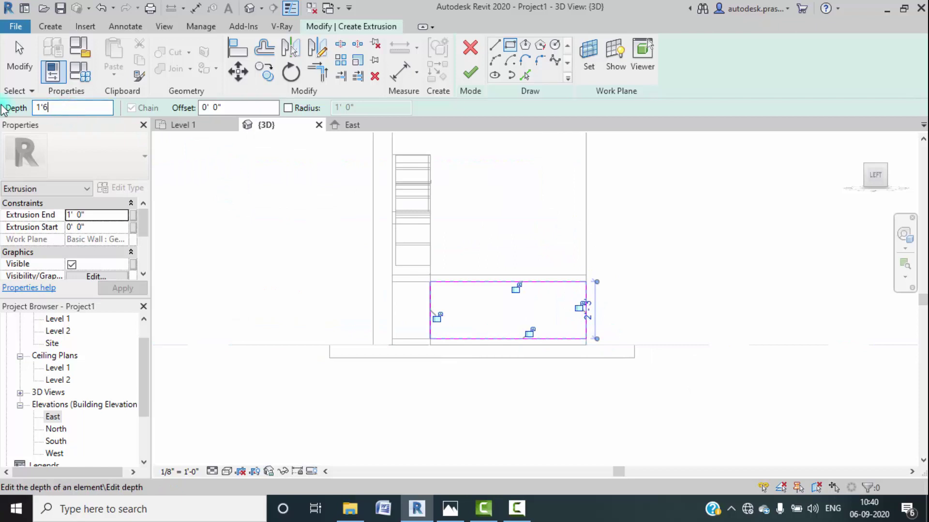
click(477, 77)
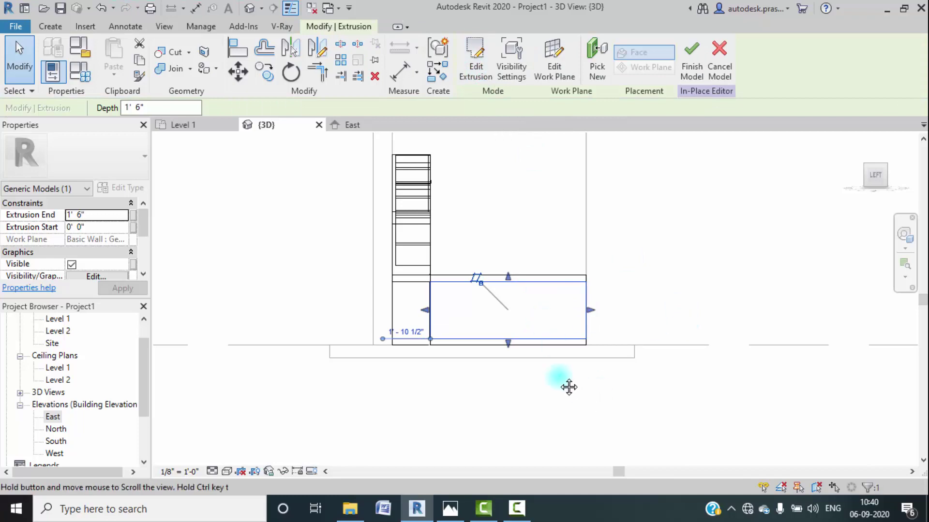
Step: Check the base cabinets in the reference photo and start a void extrusion with a vertical line about 3' 4" long from the countertop's underside at the existing cabinet
middle_drag(559, 383, 445, 435)
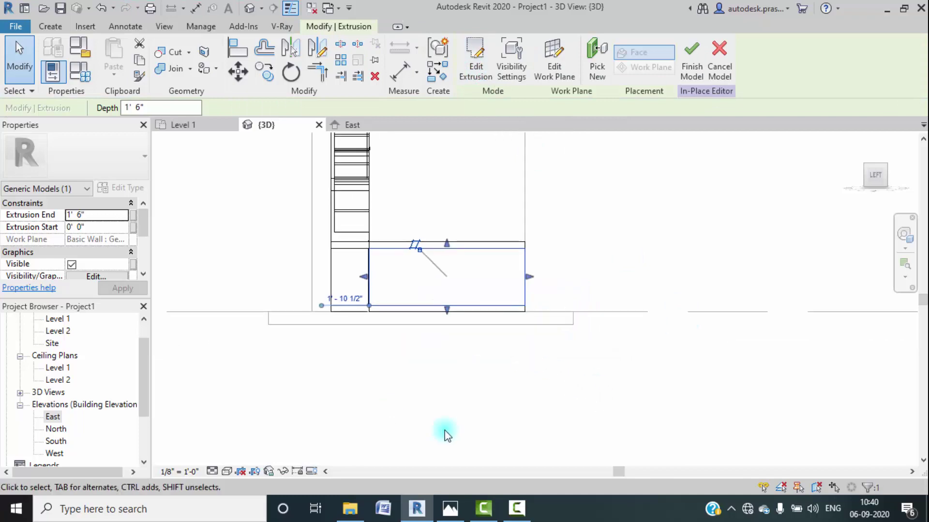
click(446, 514)
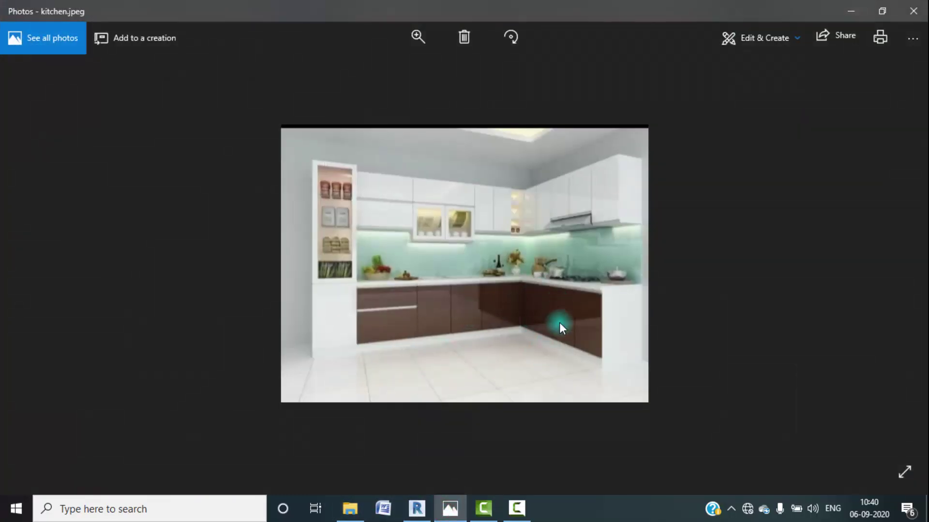
click(855, 11)
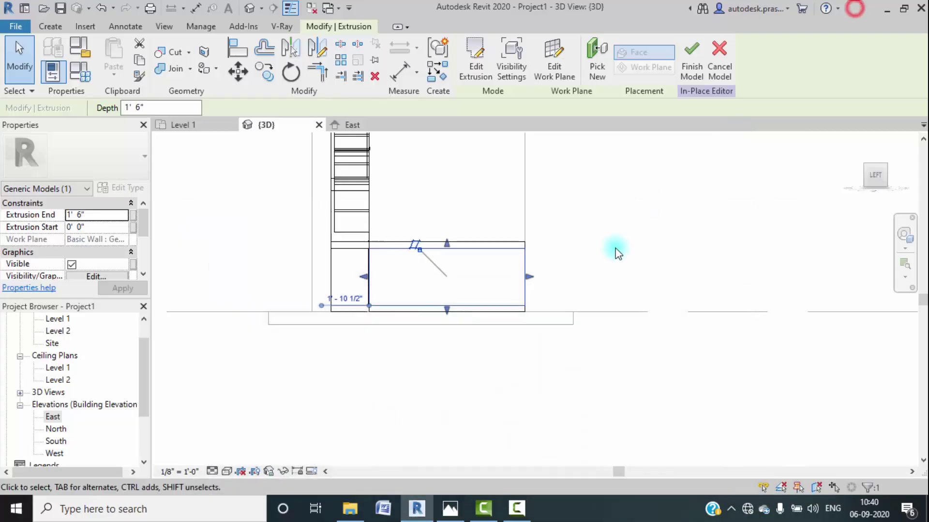
middle_drag(615, 248, 549, 233)
click(50, 26)
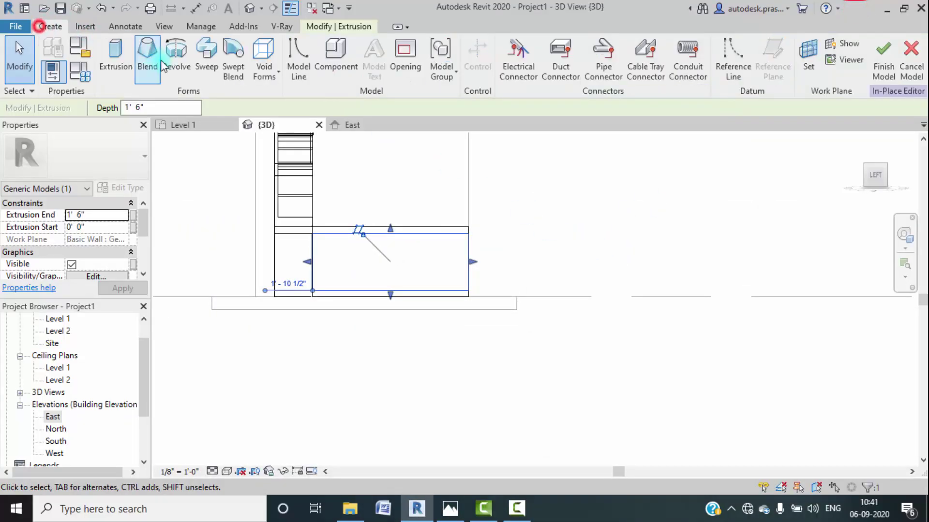
click(265, 72)
click(283, 99)
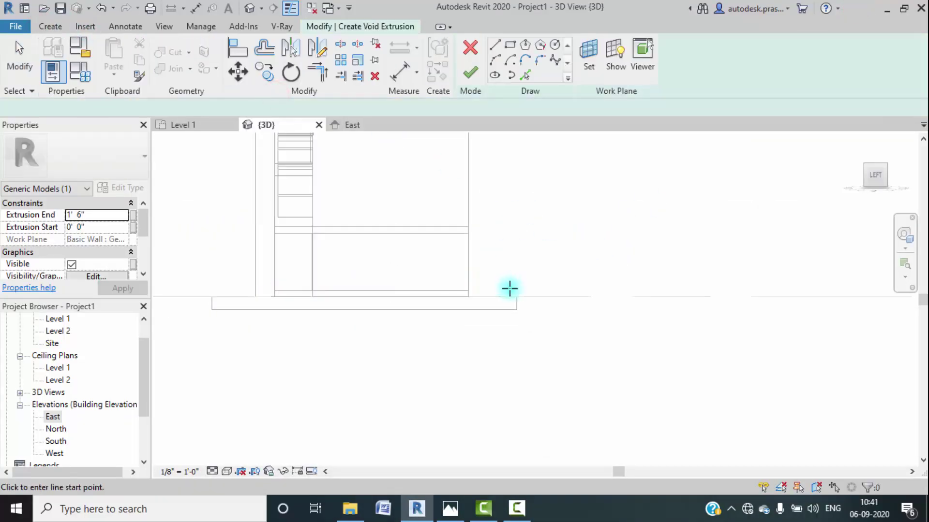
click(494, 45)
scroll(321, 246, up, 5)
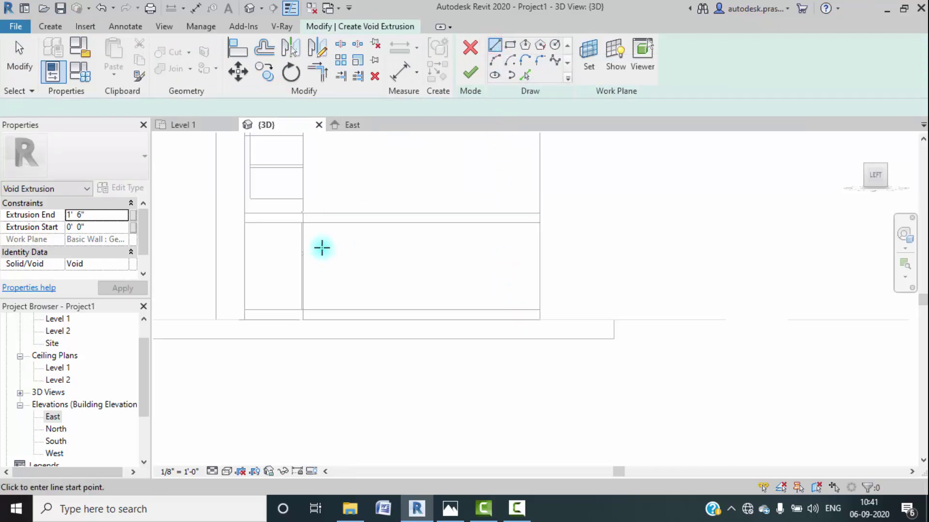
click(286, 176)
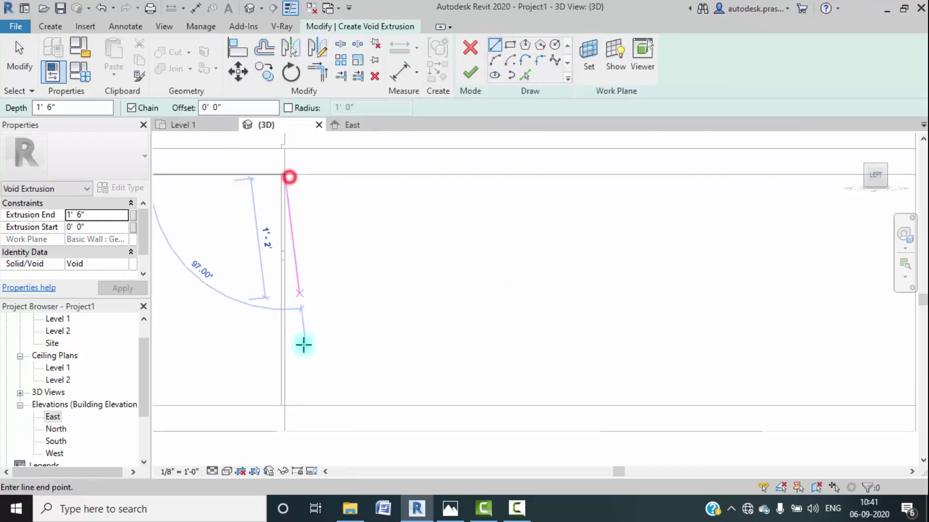
middle_drag(288, 443, 281, 322)
click(282, 400)
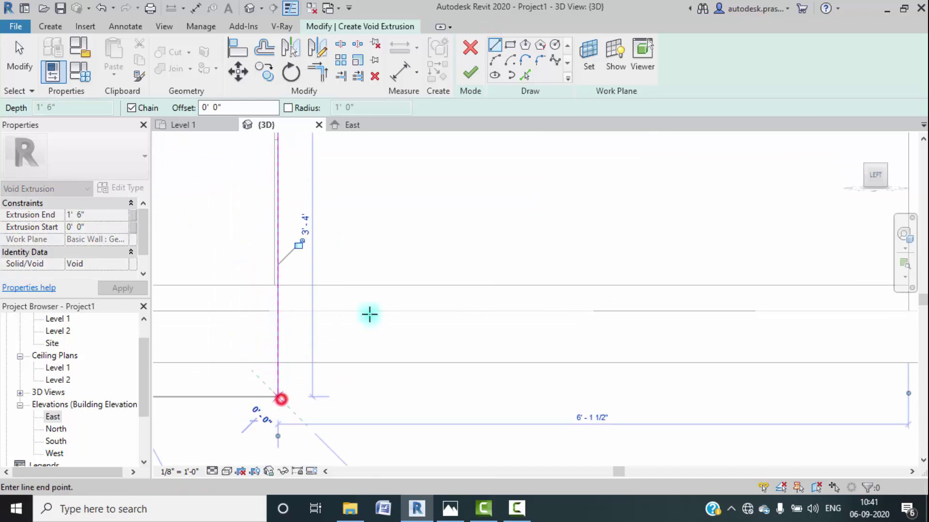
scroll(352, 356, down, 1)
scroll(350, 362, down, 1)
scroll(369, 265, down, 1)
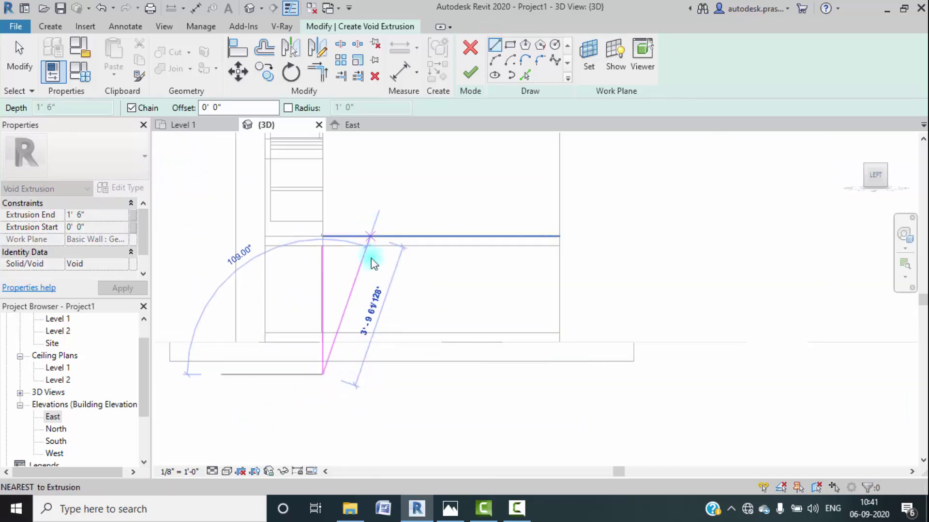
key(Escape)
Step: Sketch three intermediate vertical lines across the cabinet front, from above the countertop to below the floor
click(373, 212)
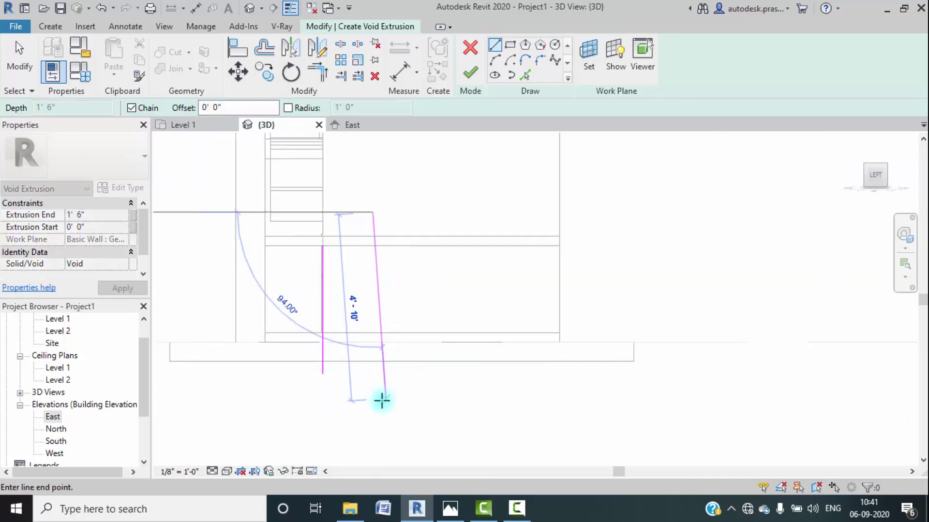
click(372, 401)
key(Escape)
click(437, 218)
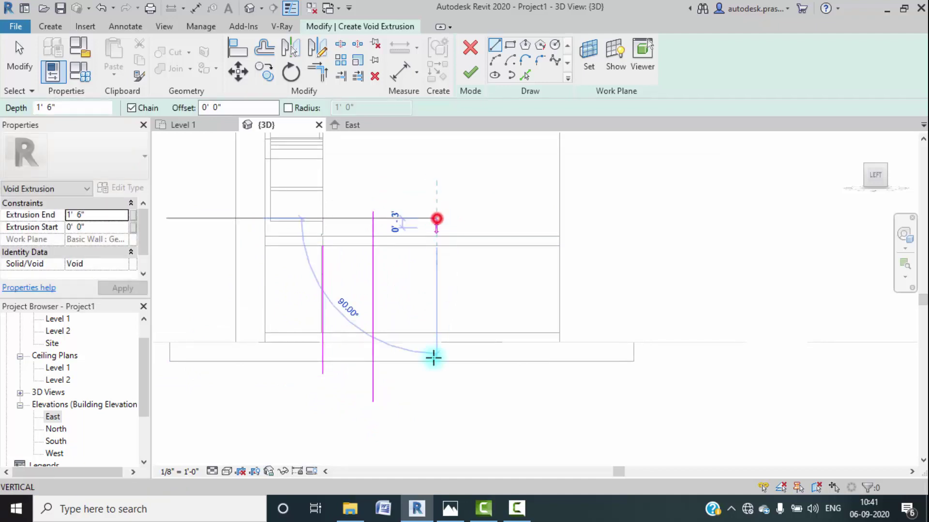
click(437, 415)
key(Escape)
click(494, 218)
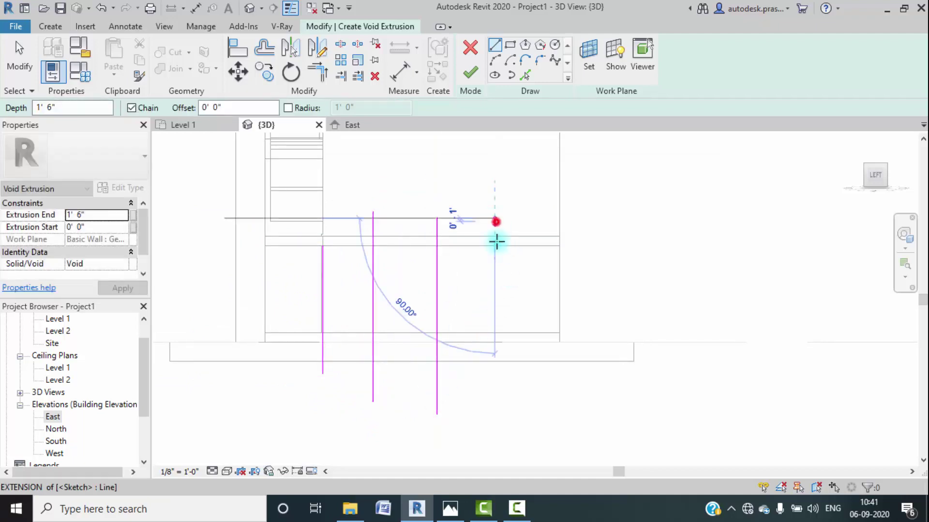
key(Escape)
Step: Sketch a vertical line at the wall's end from the countertop's upper corner to below the floor
scroll(557, 234, up, 3)
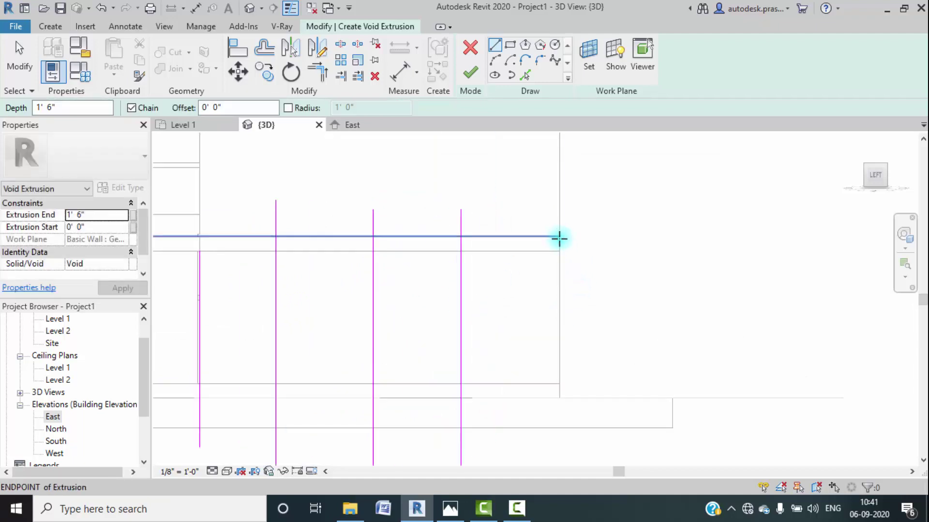
click(559, 238)
scroll(562, 292, down, 4)
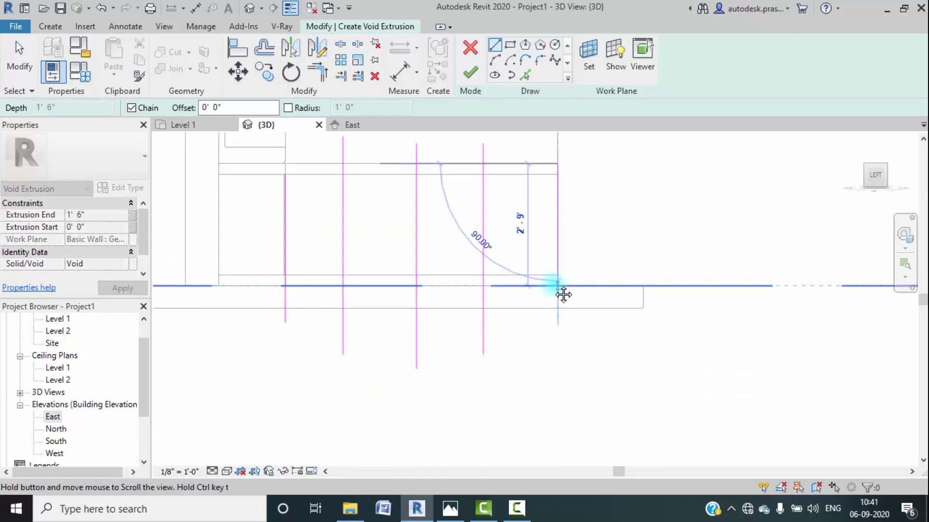
click(558, 351)
key(Escape)
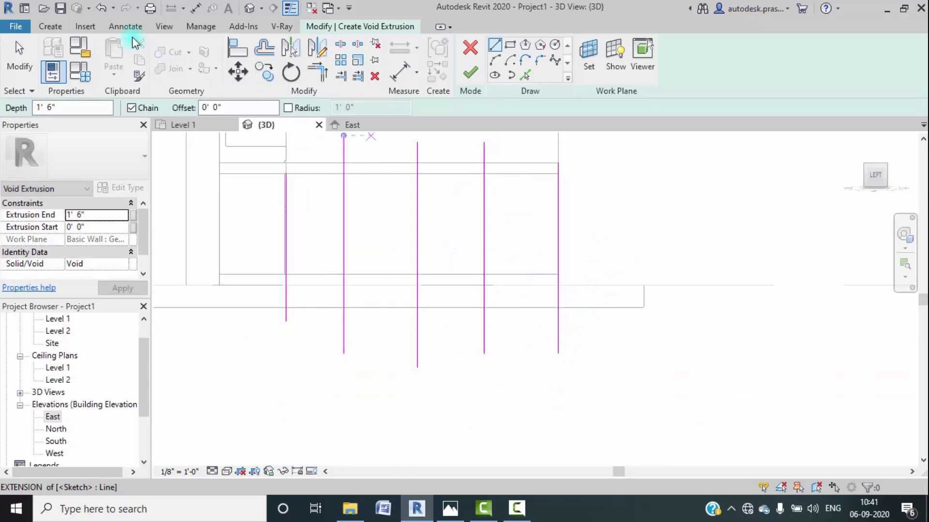
Step: Space the five vertical sketch lines equally with an EQ aligned dimension string and delete that dimension string
click(125, 26)
click(62, 56)
click(285, 315)
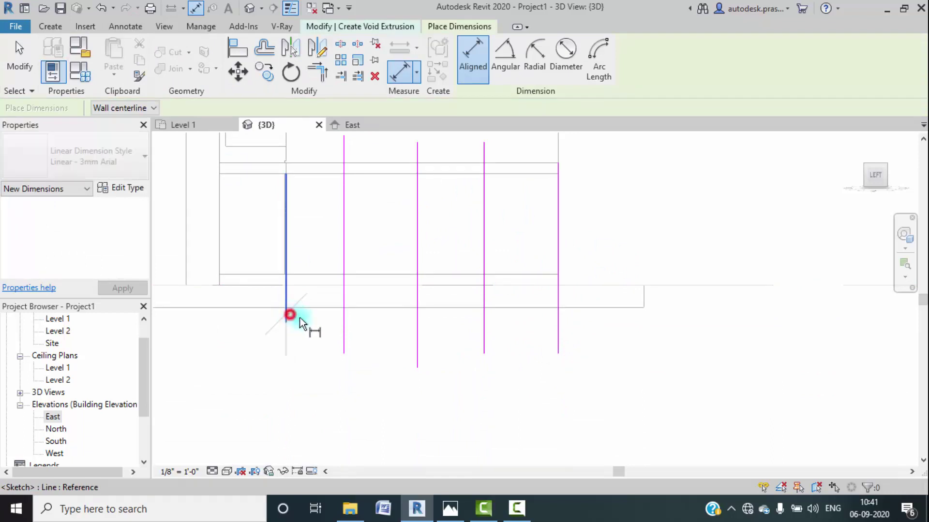
click(343, 326)
click(415, 335)
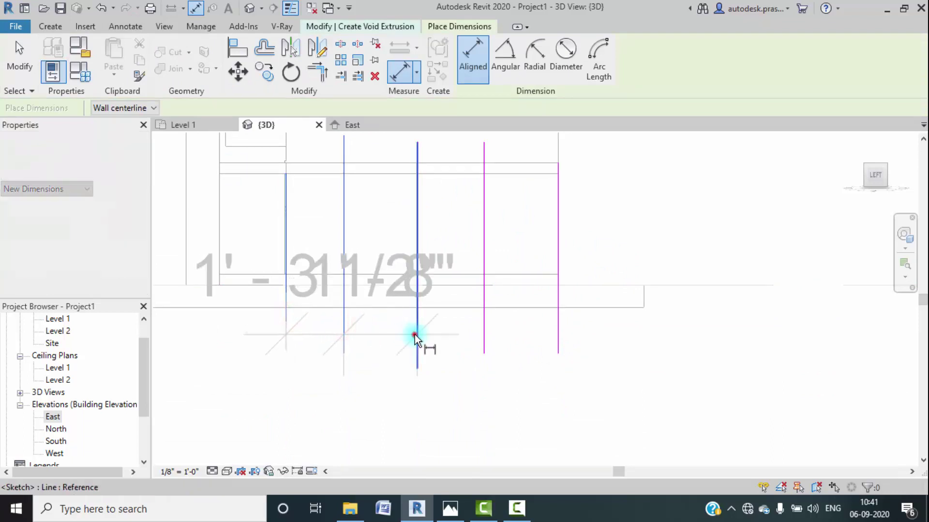
click(483, 335)
click(556, 331)
scroll(459, 316, down, 3)
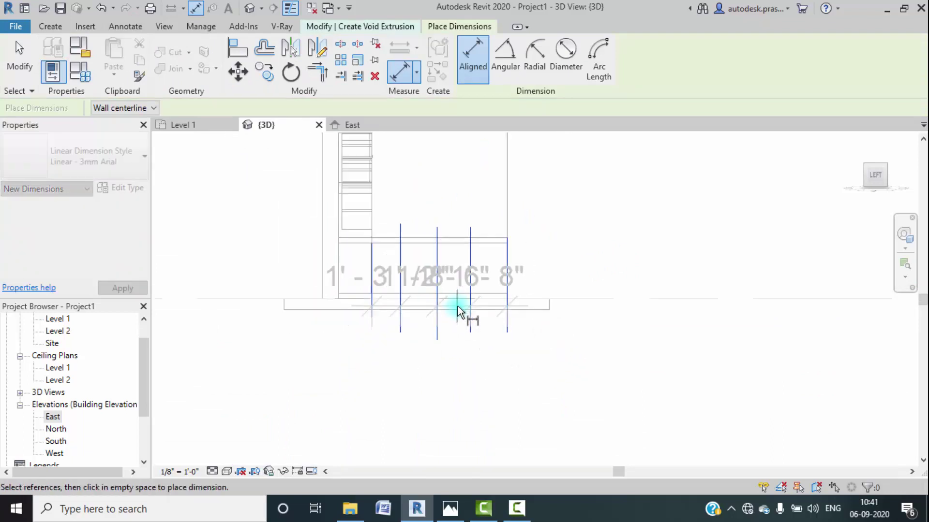
click(457, 363)
click(444, 326)
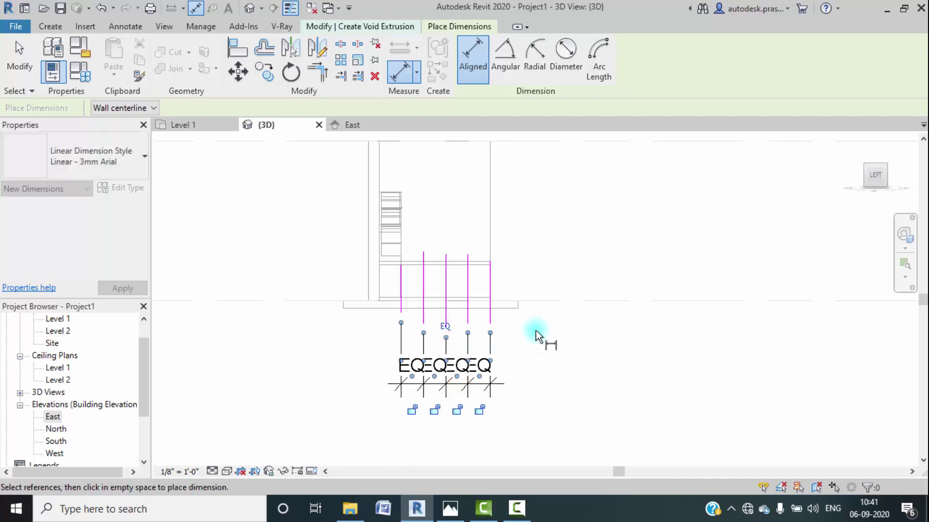
key(Escape)
key(Escape)
drag(537, 390, 347, 360)
key(Delete)
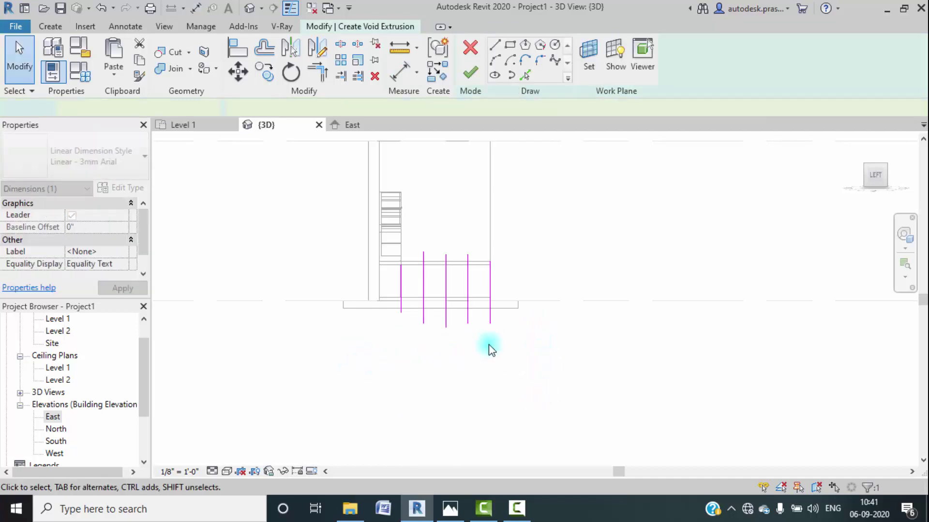
Step: Add cabinet-height copies of the two outermost vertical lines, offset 1/2" inward by picking lines
scroll(406, 308, up, 6)
middle_drag(389, 323, 321, 454)
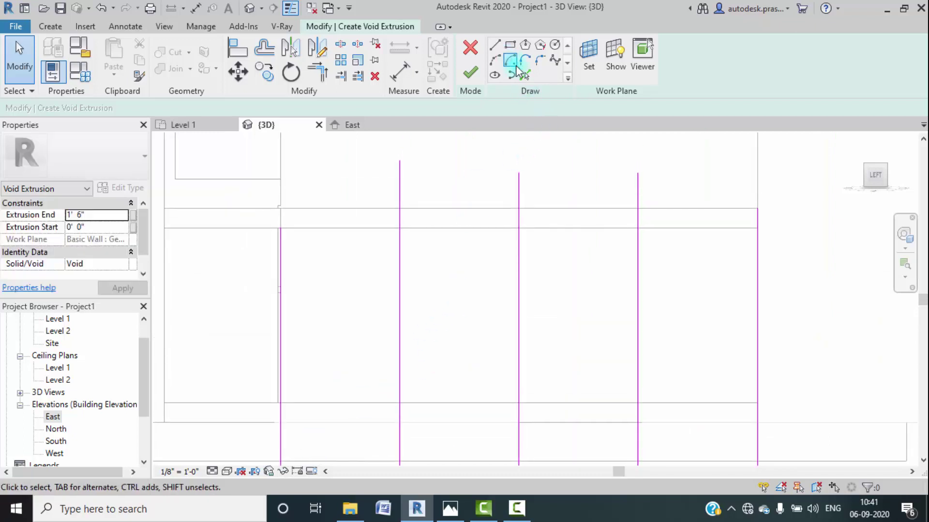
click(200, 106)
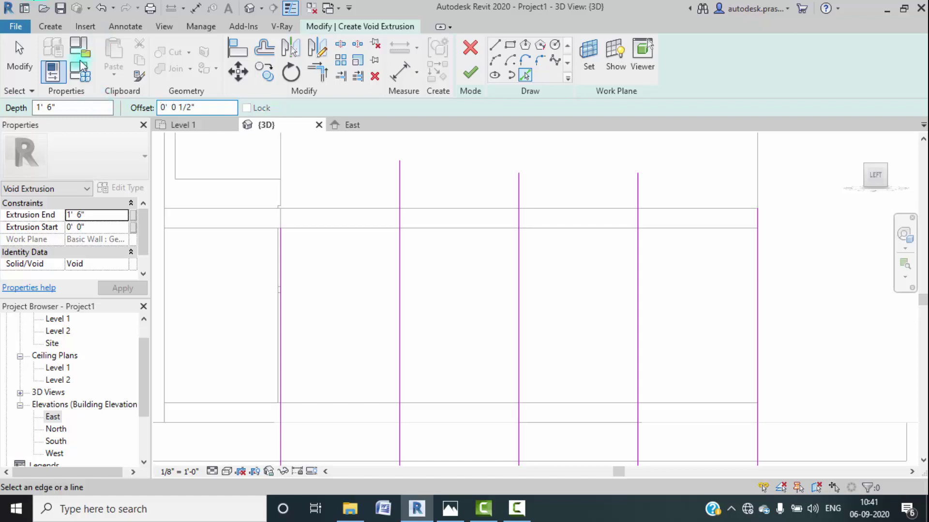
scroll(286, 349, up, 2)
click(279, 358)
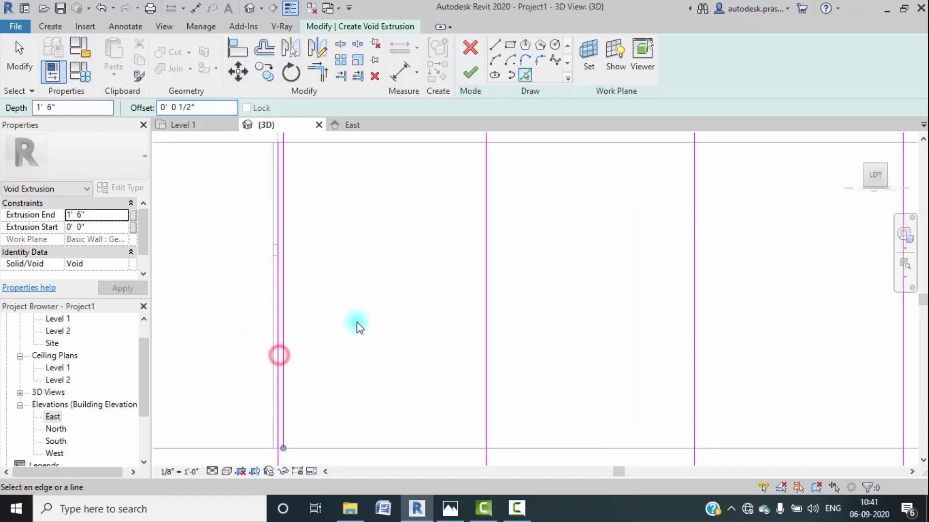
scroll(642, 357, down, 3)
scroll(604, 346, up, 2)
scroll(618, 344, up, 2)
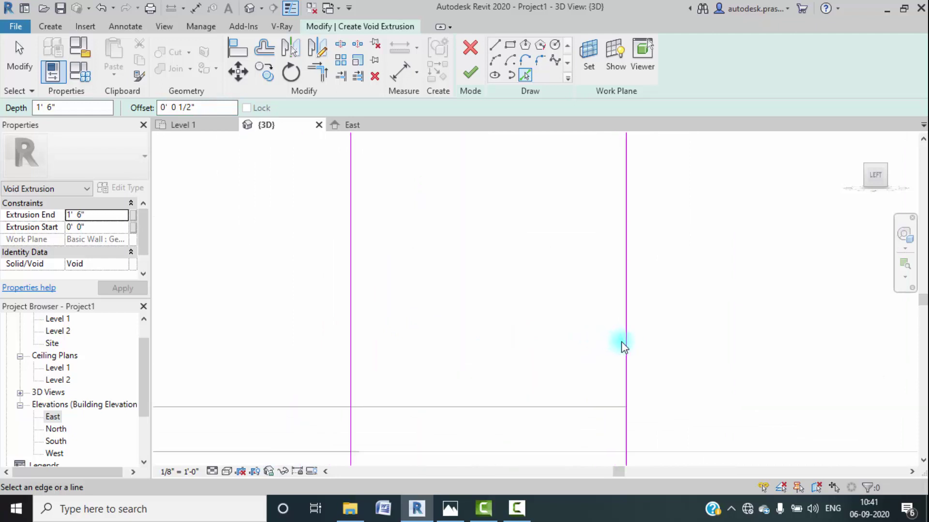
click(619, 345)
Step: Add copies of the three intermediate vertical lines offset 1/4" to both sides by picking lines
scroll(484, 300, down, 4)
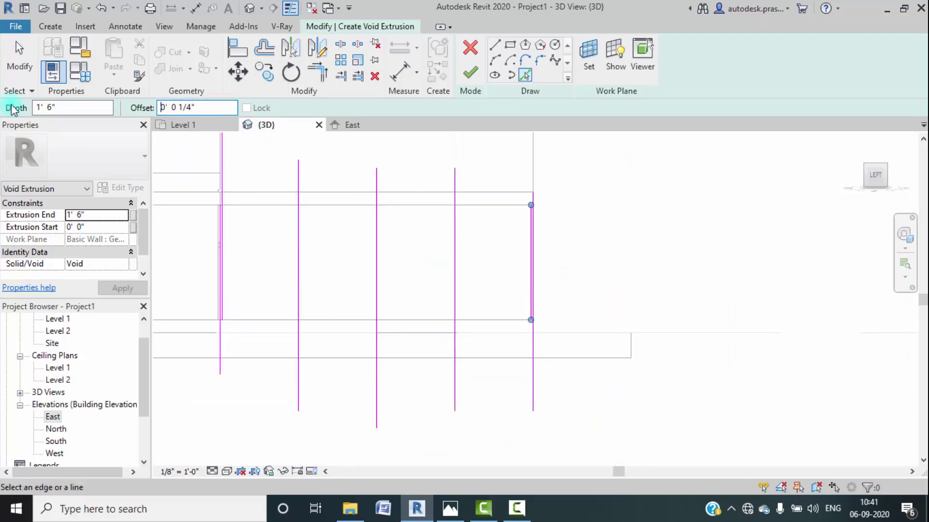
scroll(333, 291, up, 3)
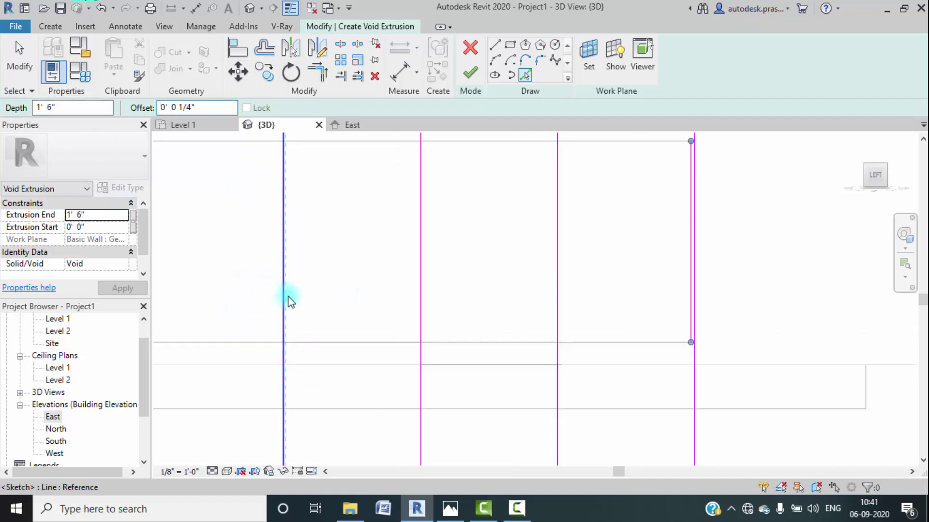
scroll(283, 301, up, 3)
click(294, 318)
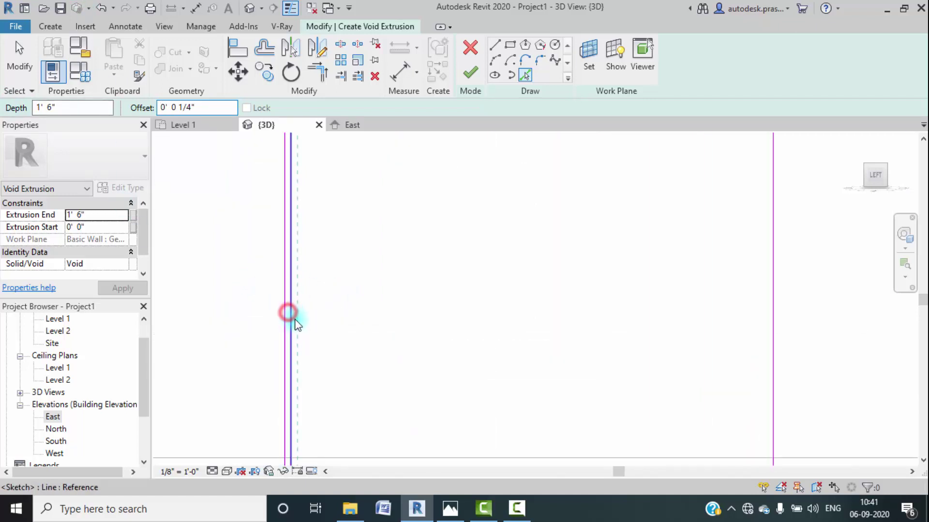
scroll(463, 325, down, 2)
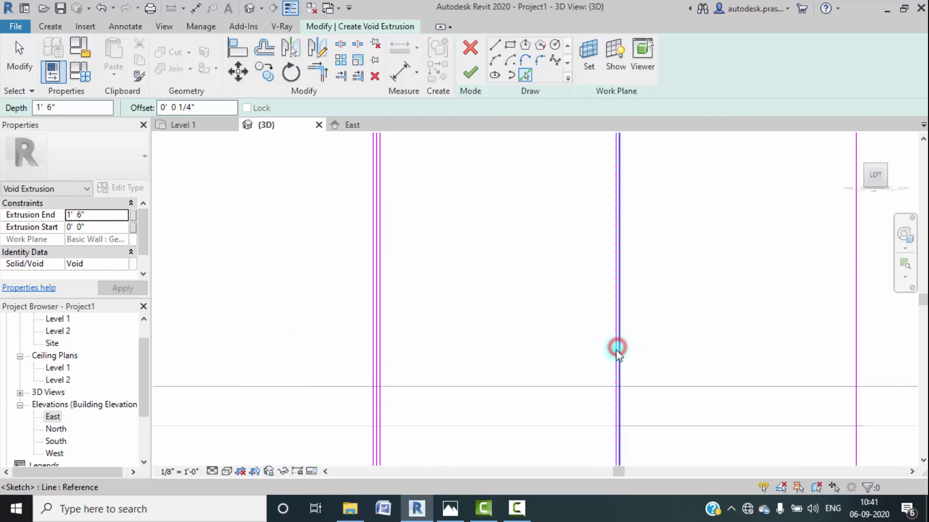
scroll(616, 355, up, 3)
scroll(529, 291, down, 5)
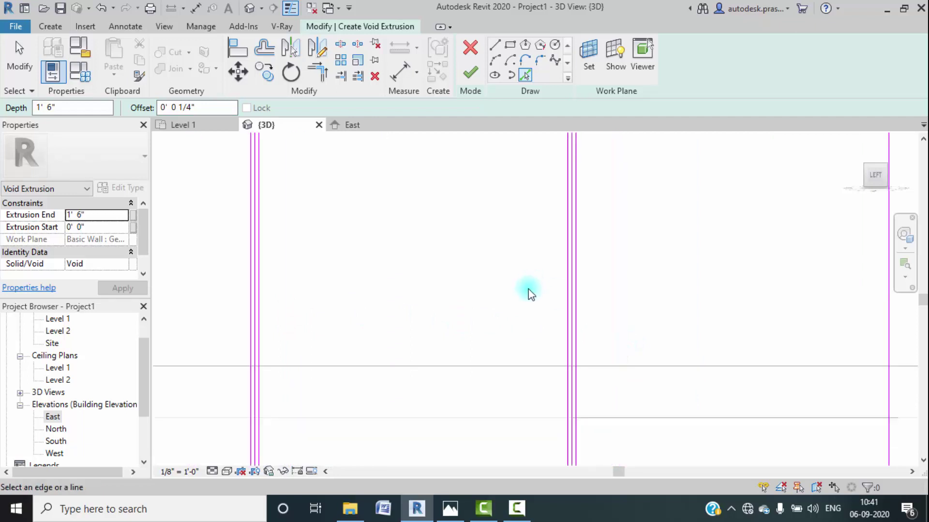
middle_drag(705, 327, 588, 319)
scroll(587, 308, up, 4)
scroll(588, 309, up, 1)
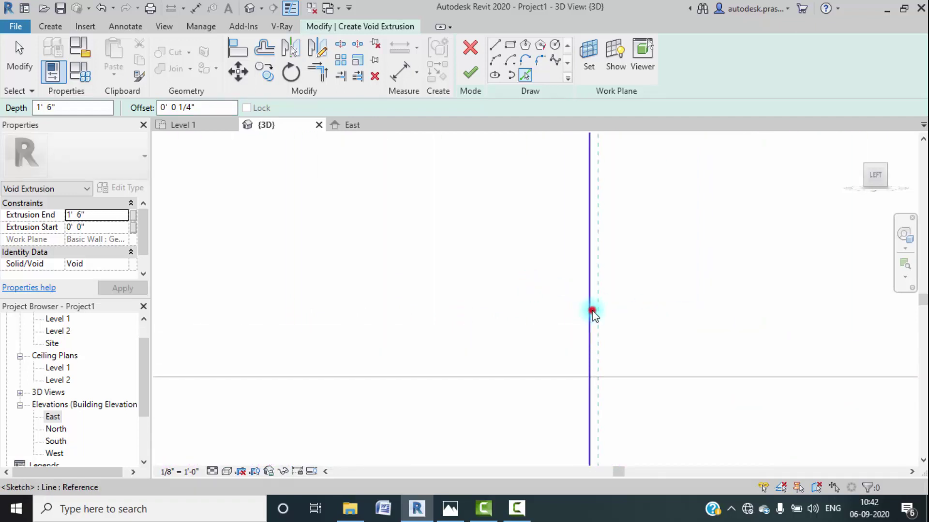
scroll(528, 263, down, 5)
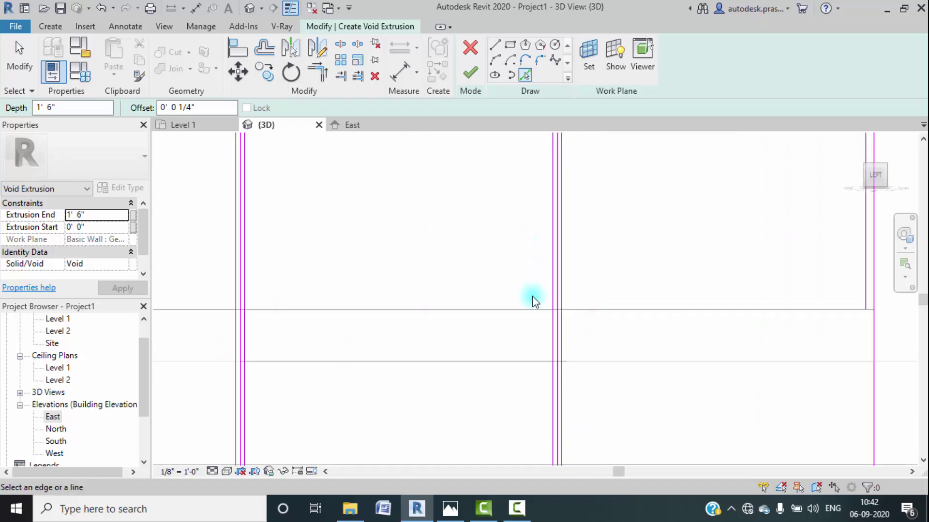
Step: Delete the original centre line between each of the three intermediate pairs of offset lines
key(Escape)
scroll(568, 329, up, 8)
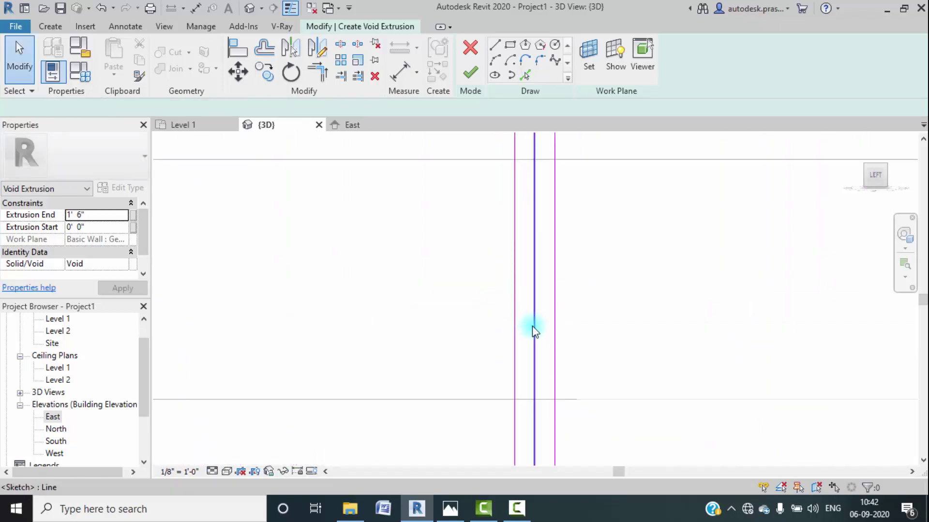
click(532, 326)
key(Delete)
scroll(533, 326, down, 2)
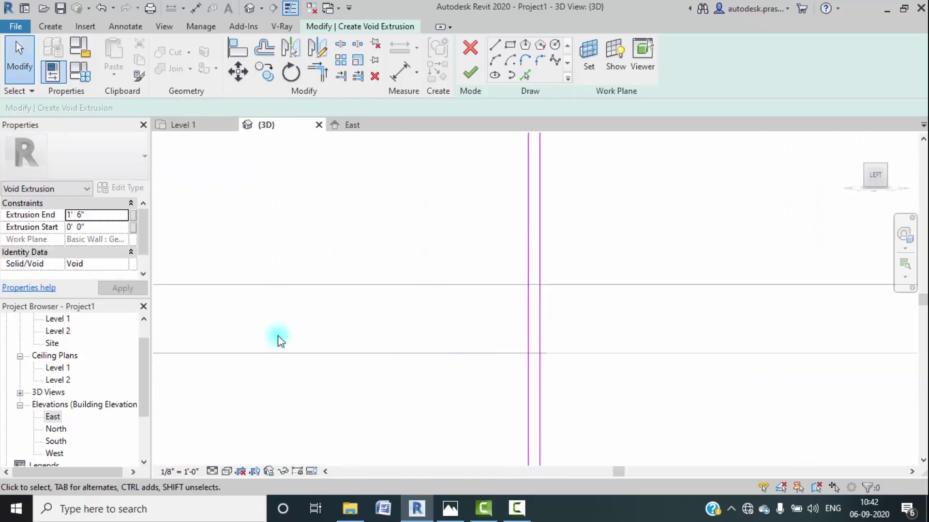
scroll(279, 337, down, 3)
scroll(285, 336, up, 4)
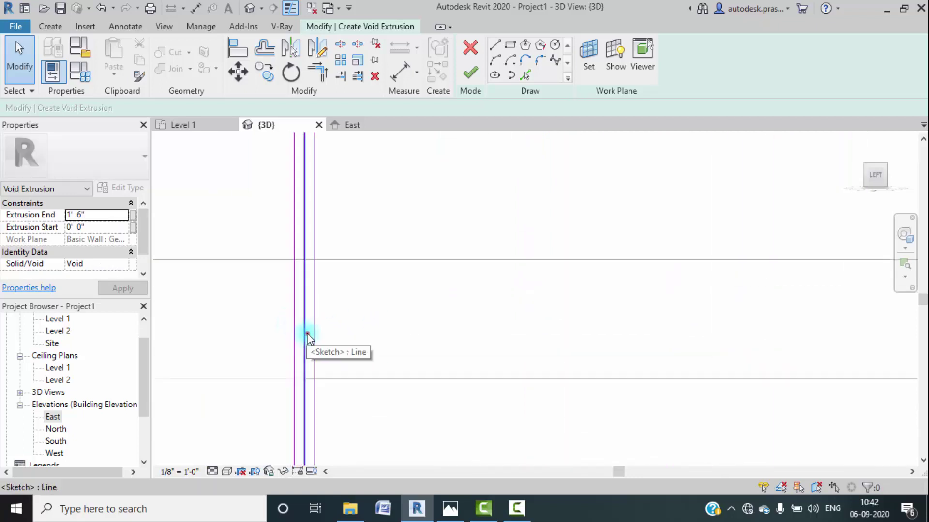
scroll(339, 333, down, 3)
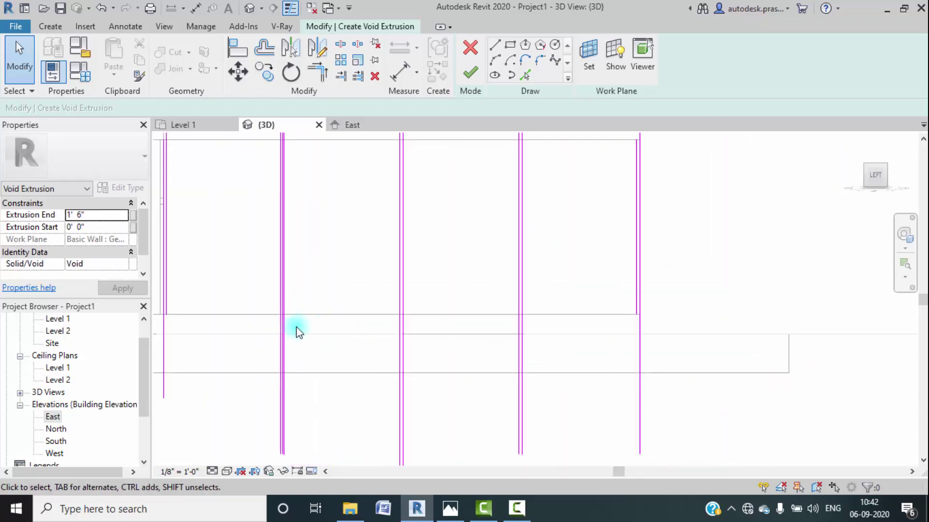
scroll(271, 330, up, 4)
scroll(273, 332, up, 3)
click(276, 331)
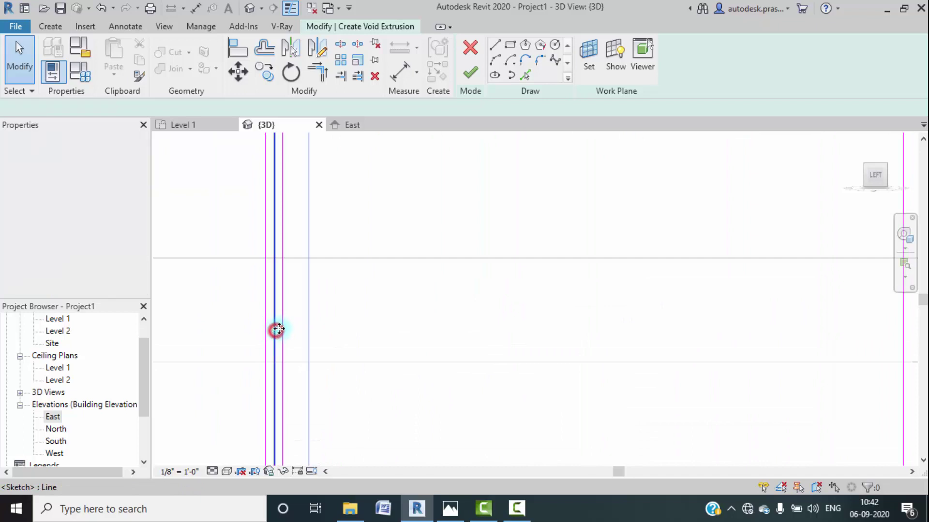
key(Delete)
scroll(353, 321, down, 6)
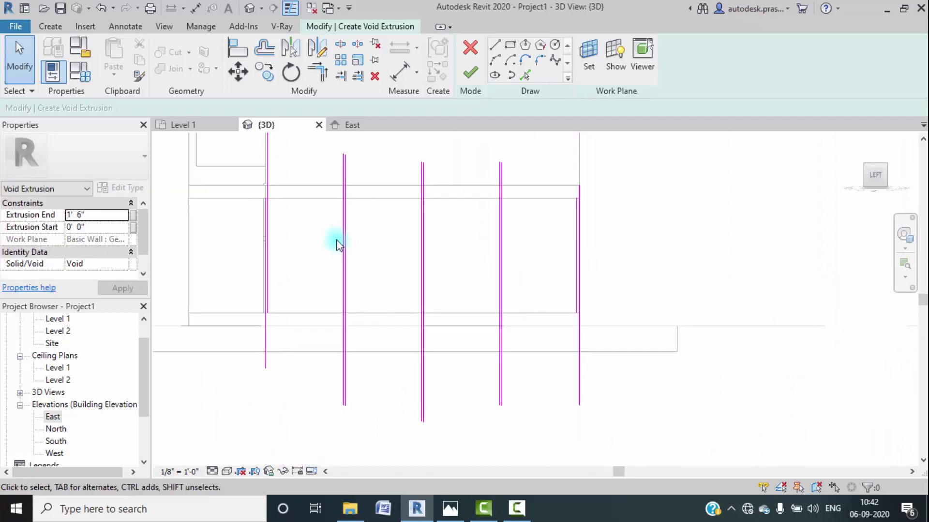
Step: Sketch short horizontal lines closing all five vertical line pairs along the base cabinet's top edge, just under the countertop
middle_drag(383, 223, 379, 236)
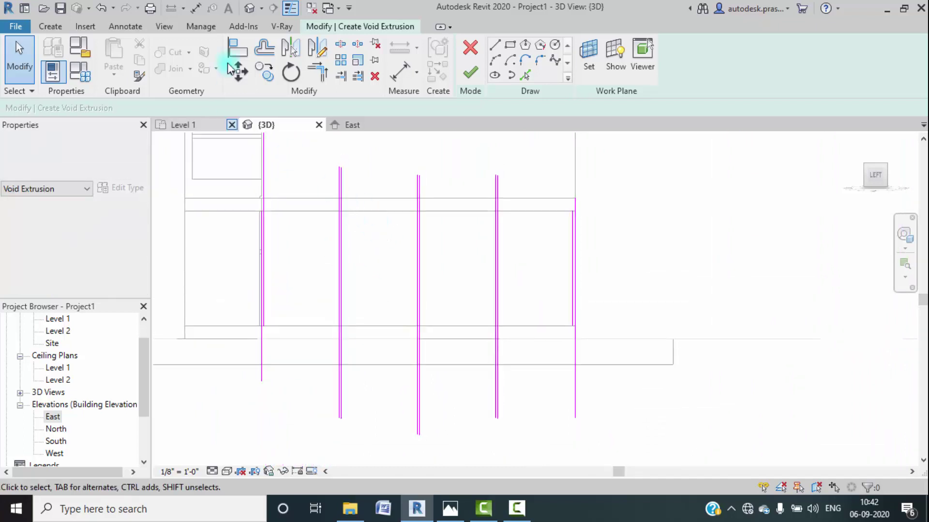
click(495, 45)
scroll(261, 227, up, 5)
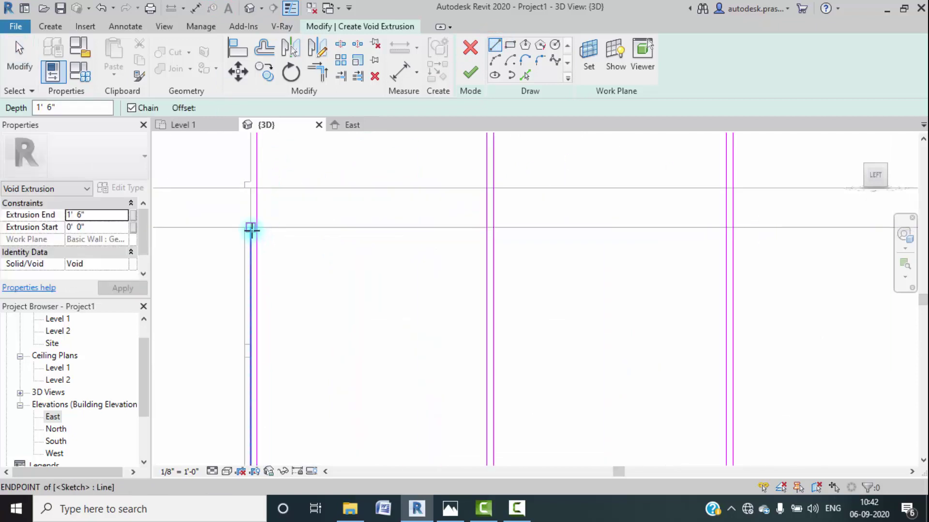
click(250, 229)
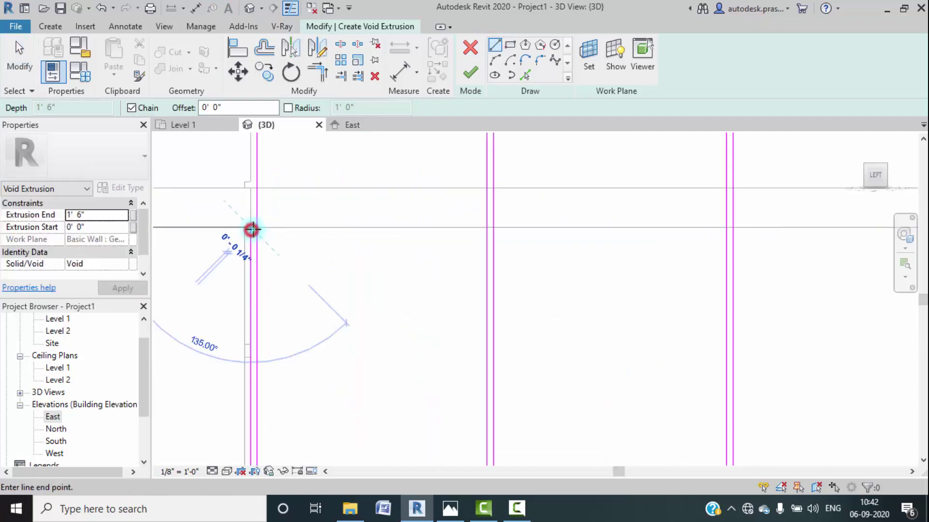
click(491, 228)
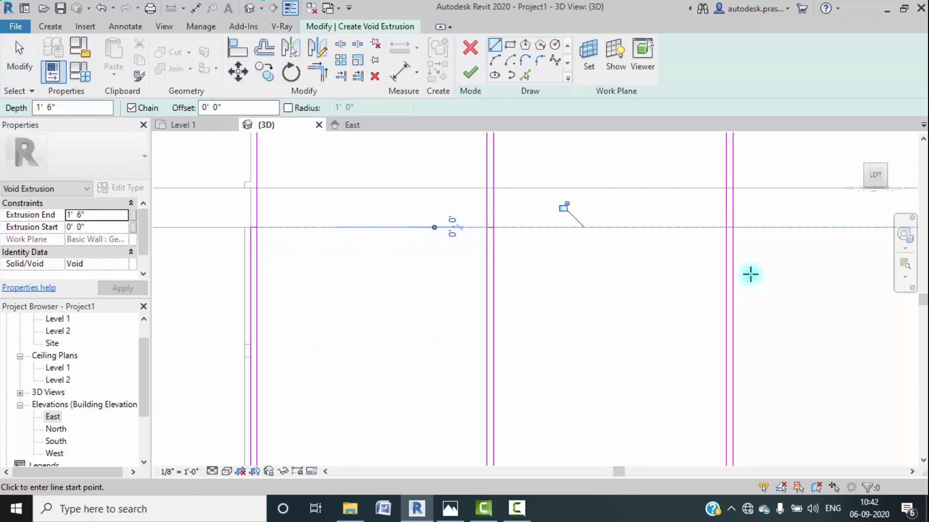
mouse_move(750, 274)
middle_down()
mouse_move(433, 260)
mouse_move(338, 267)
middle_up()
click(546, 221)
click(554, 223)
click(545, 235)
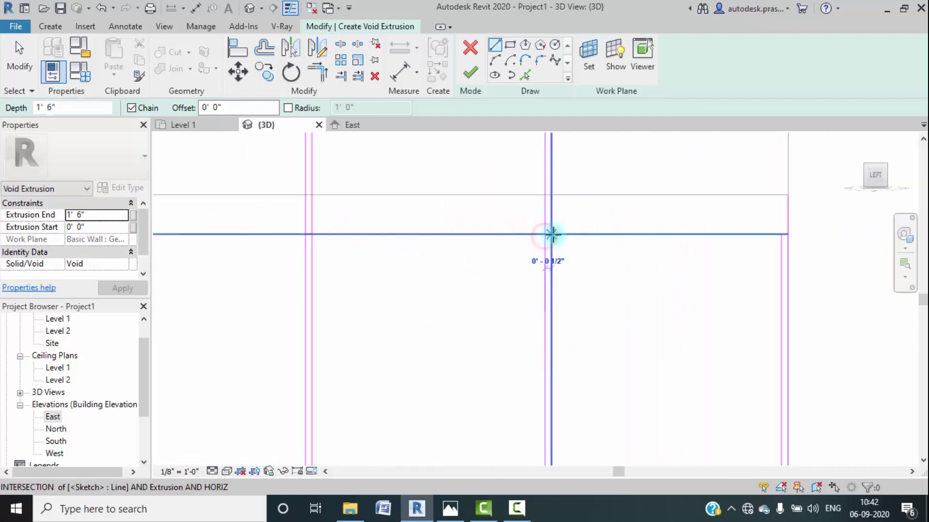
click(553, 234)
middle_drag(748, 246, 588, 246)
click(620, 234)
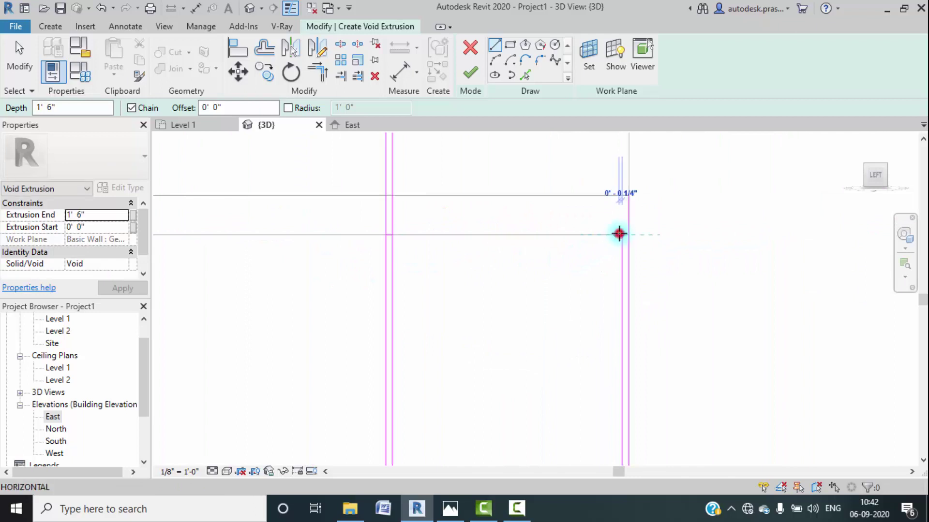
click(628, 235)
Step: Sketch short horizontal lines closing the wall-end pair and its neighbouring pair along the cabinet's bottom edge
scroll(534, 273, down, 4)
middle_drag(585, 350, 578, 216)
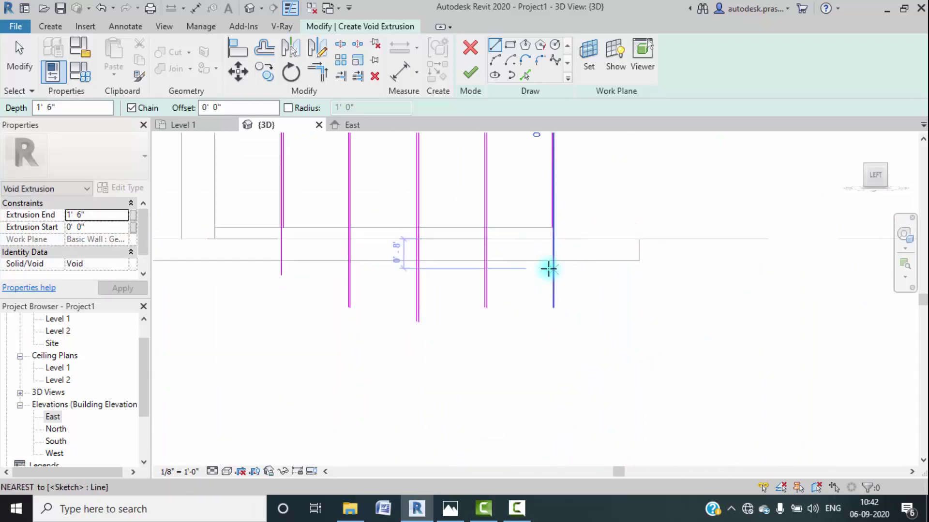
scroll(549, 261, up, 3)
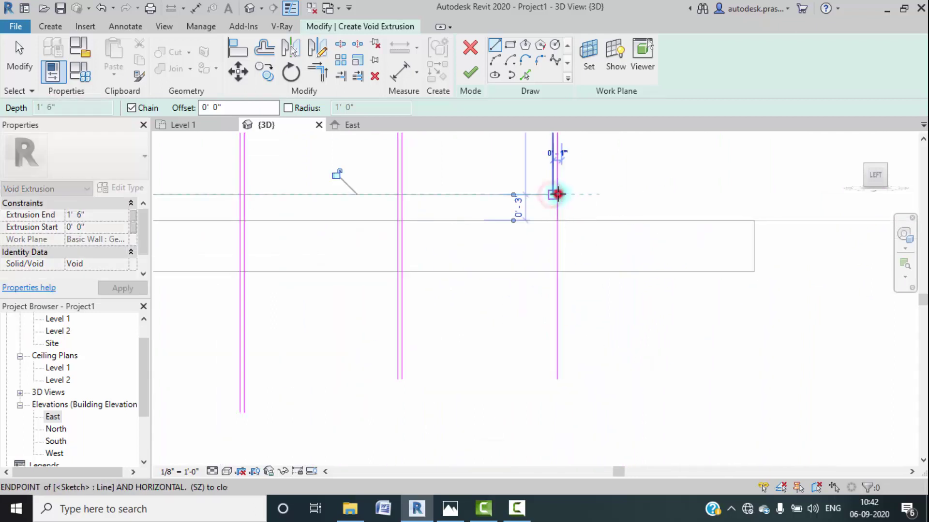
click(555, 194)
key(Escape)
key(Escape)
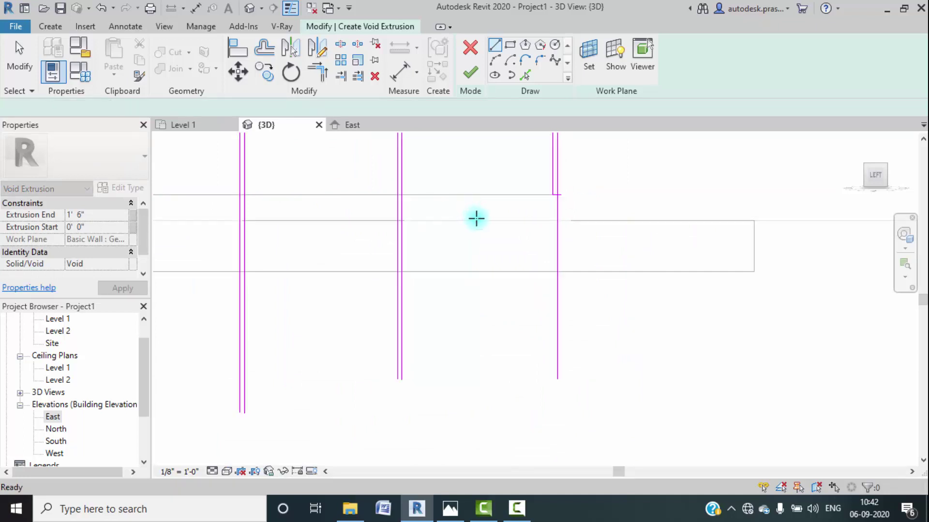
scroll(398, 195, up, 2)
click(398, 195)
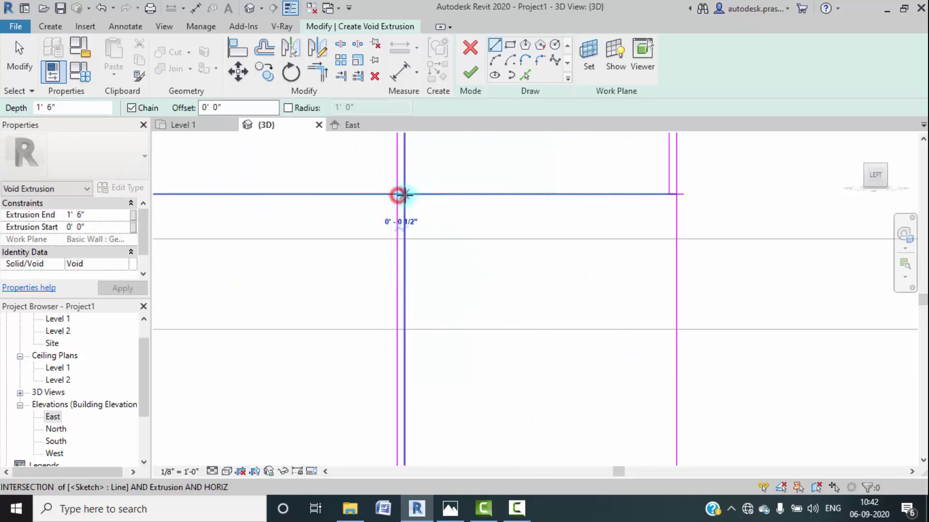
click(406, 195)
Step: Close the remaining three vertical line pairs with short horizontal lines along the cabinet's bottom edge
scroll(438, 261, down, 3)
scroll(363, 257, up, 4)
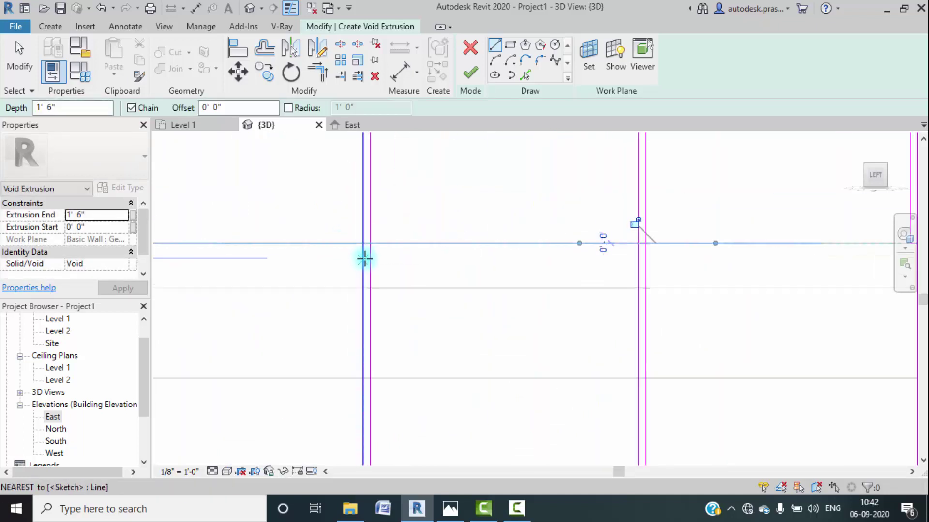
click(363, 239)
click(372, 238)
scroll(486, 324, down, 4)
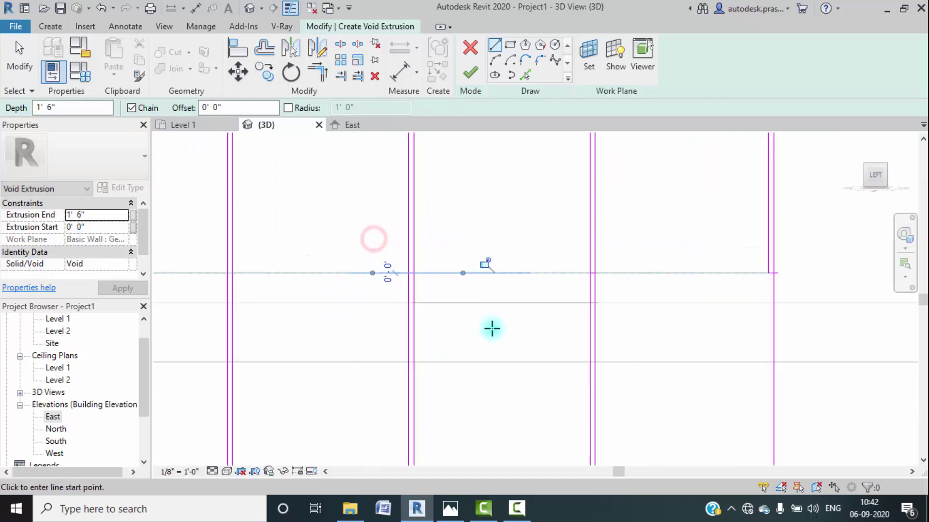
scroll(363, 296, up, 5)
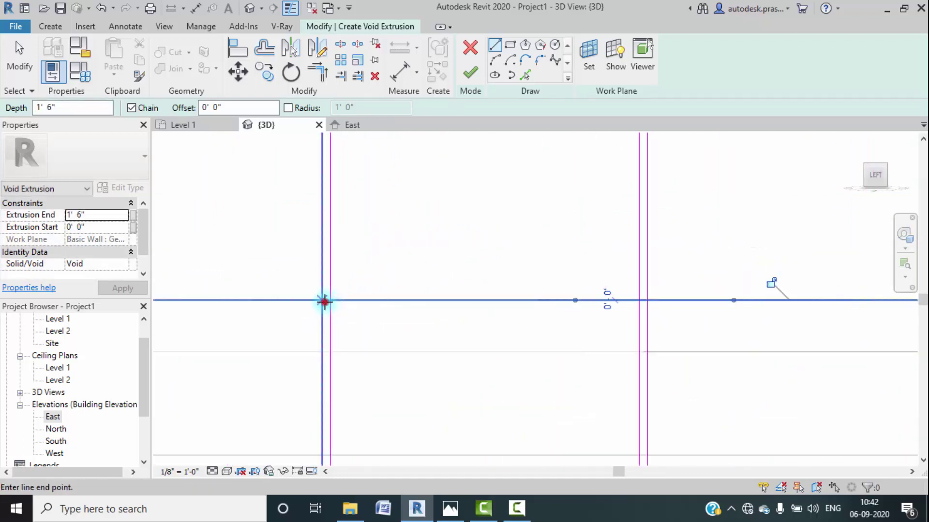
click(334, 301)
scroll(397, 319, down, 5)
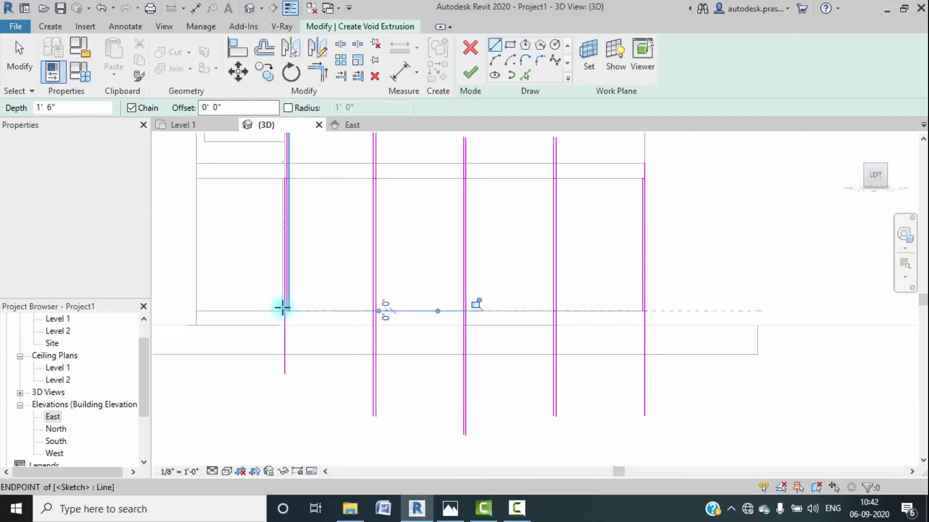
scroll(282, 310, up, 4)
scroll(297, 317, up, 3)
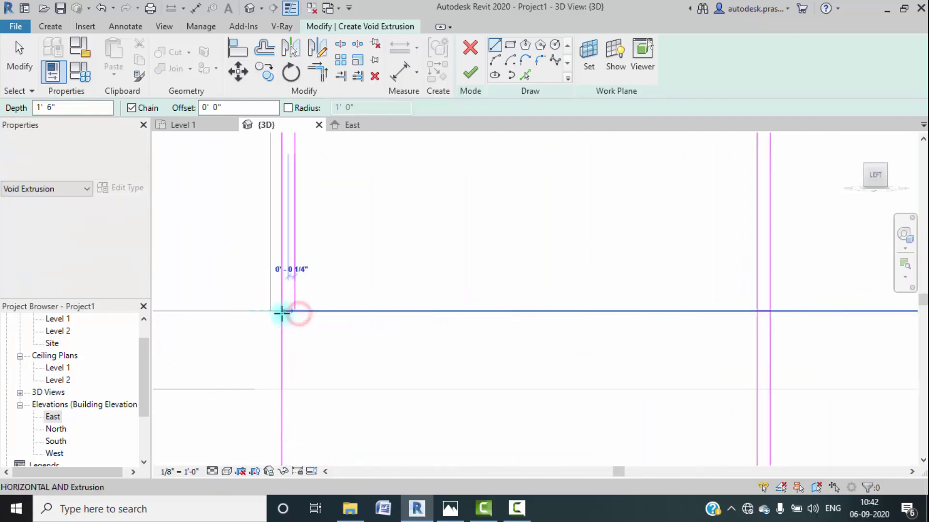
click(282, 312)
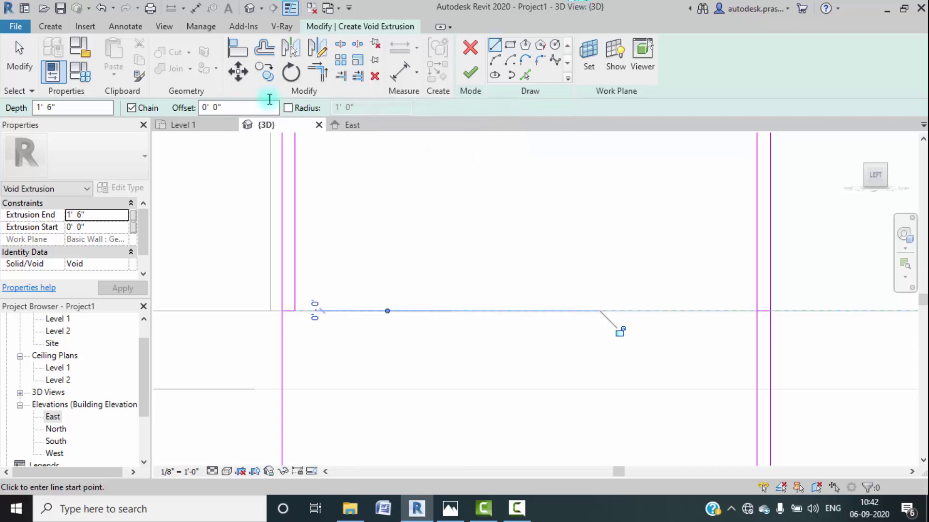
Step: Trim the leftmost pair's overlong outer line to a corner with its bottom closing line
click(317, 72)
click(279, 300)
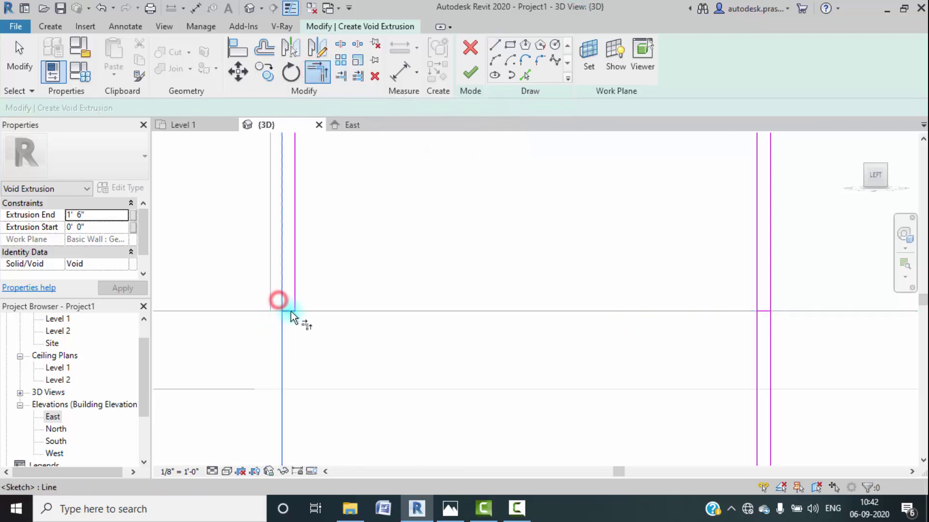
click(291, 312)
Step: Trim both vertical lines of the second pair to their bottom closing line with Trim/Extend Single Element
scroll(421, 321, down, 3)
middle_drag(639, 317, 493, 328)
scroll(450, 324, up, 5)
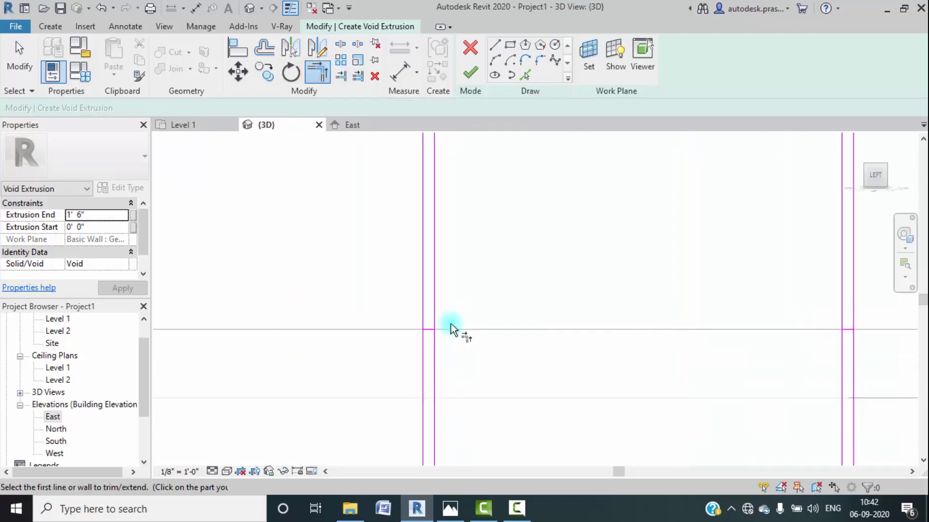
click(341, 76)
click(406, 335)
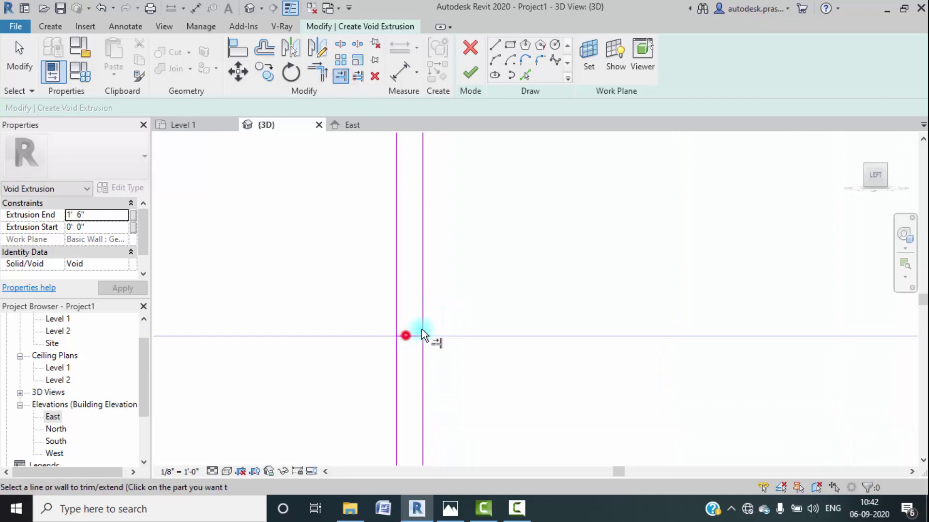
click(408, 337)
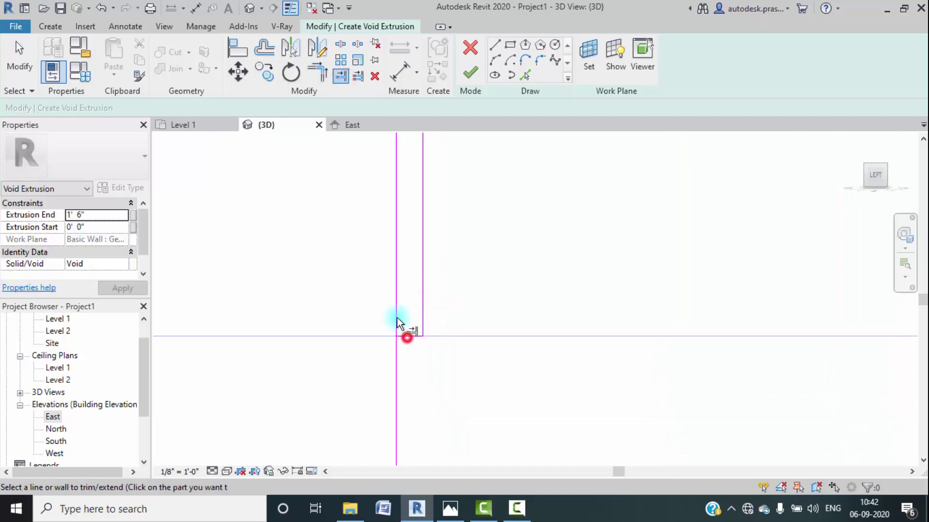
scroll(411, 314, down, 2)
Step: Trim both lines of the middle pair together to their bottom closing line with Trim/Extend Multiple Elements
click(358, 78)
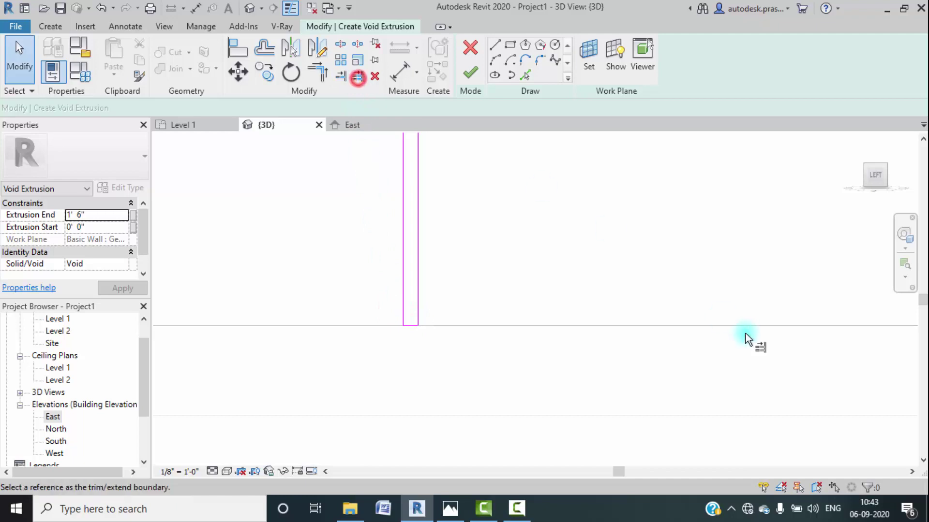
scroll(454, 300, up, 2)
click(541, 292)
drag(577, 273, 465, 256)
scroll(469, 264, down, 4)
middle_drag(567, 373, 536, 330)
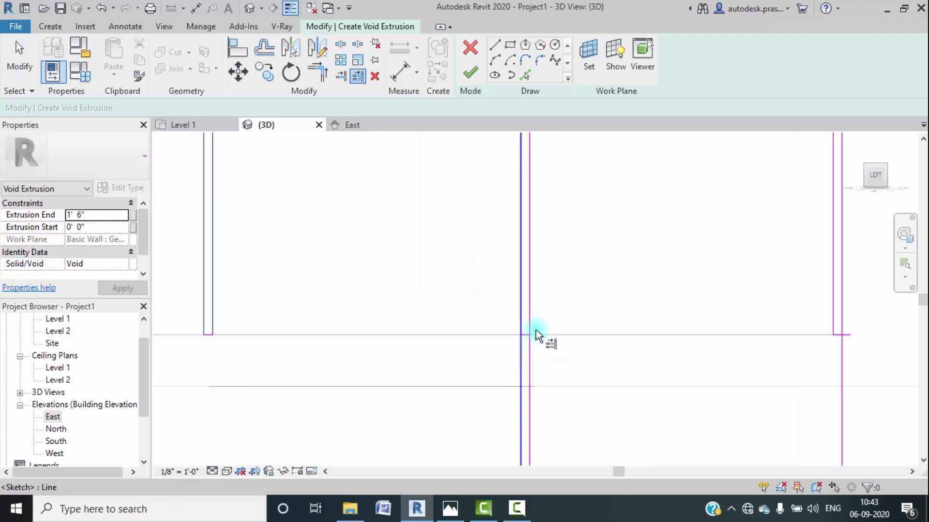
Step: Trim both vertical lines of the fourth pair together to their bottom closing line with Trim/Extend Multiple Elements
scroll(526, 331, up, 2)
scroll(543, 316, up, 2)
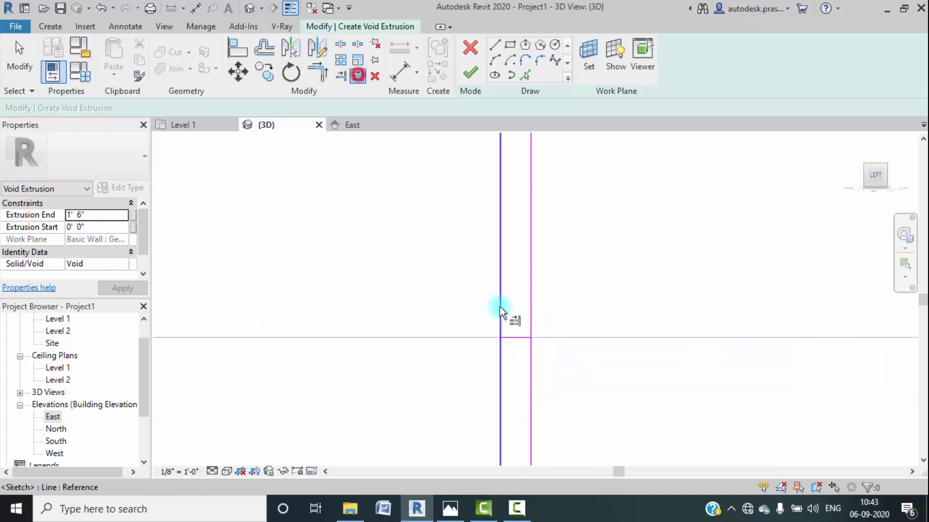
drag(516, 337, 570, 279)
click(377, 228)
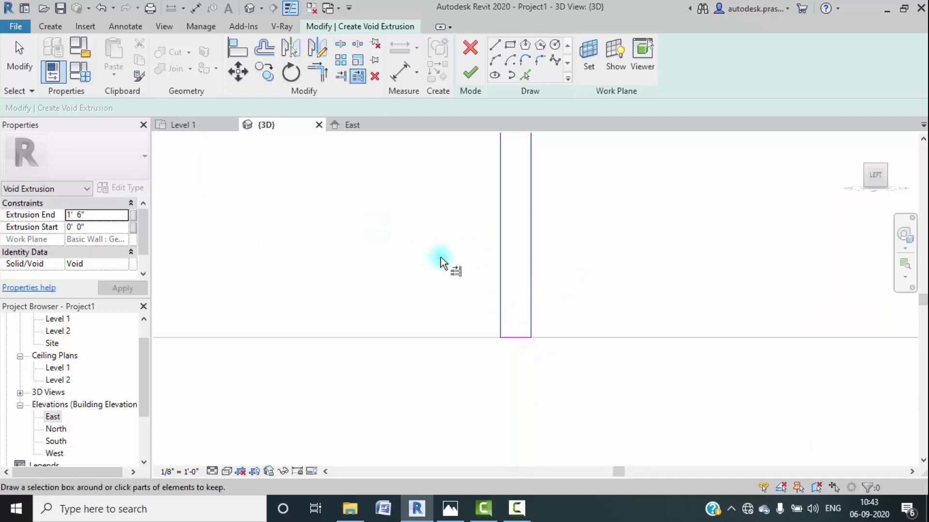
Step: Trim the rightmost pair's overlong outer line to a corner with its bottom closing line using Trim/Extend to Corner
scroll(522, 305, down, 3)
middle_drag(521, 305, 461, 336)
scroll(503, 303, up, 1)
scroll(514, 304, up, 3)
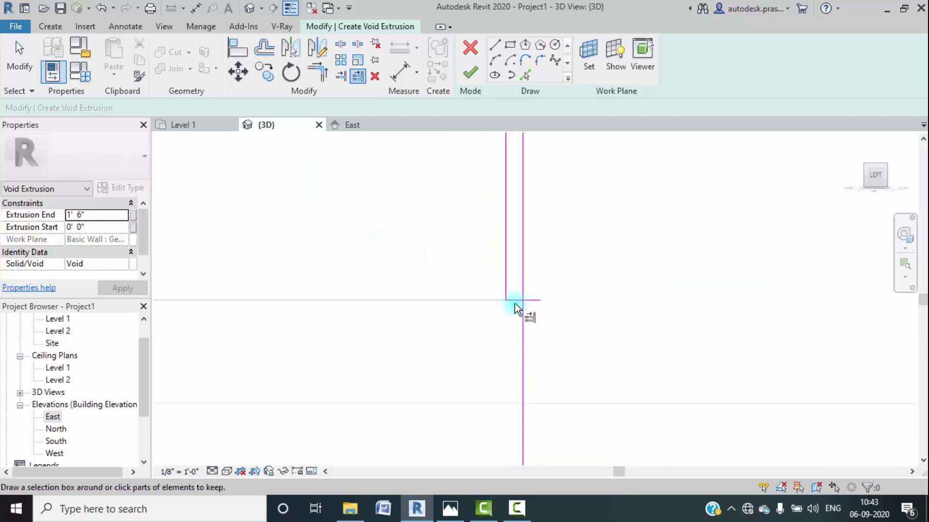
key(Escape)
click(318, 72)
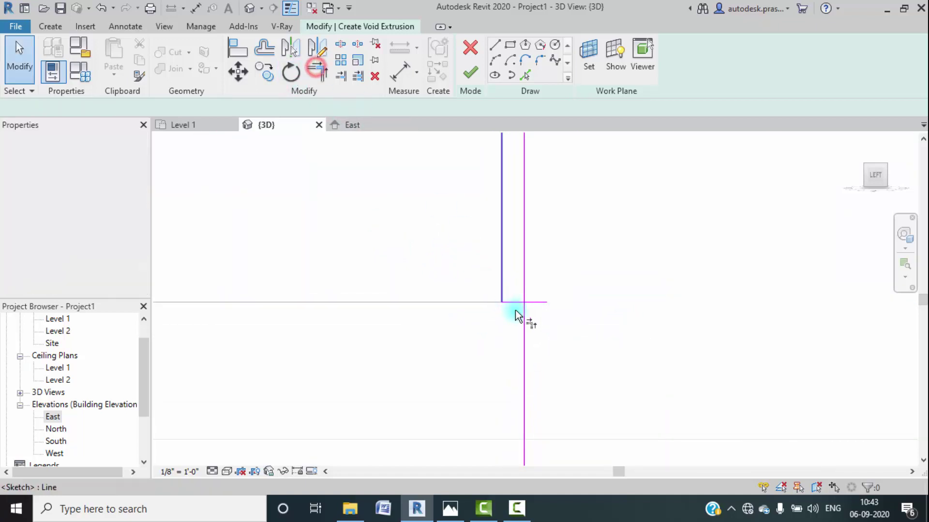
scroll(534, 289, down, 5)
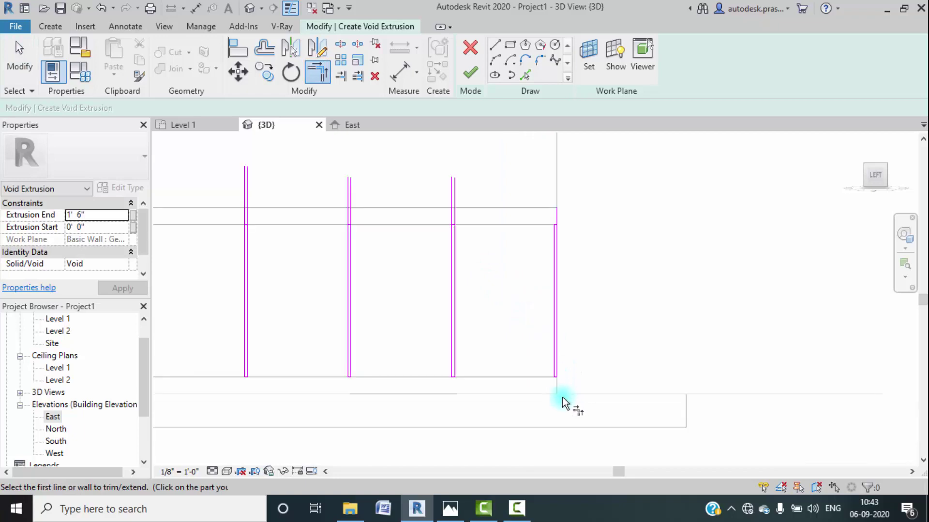
Step: Trim the overlong upper ends of the leftmost and second line pairs to corners with their top closing lines
scroll(334, 306, up, 6)
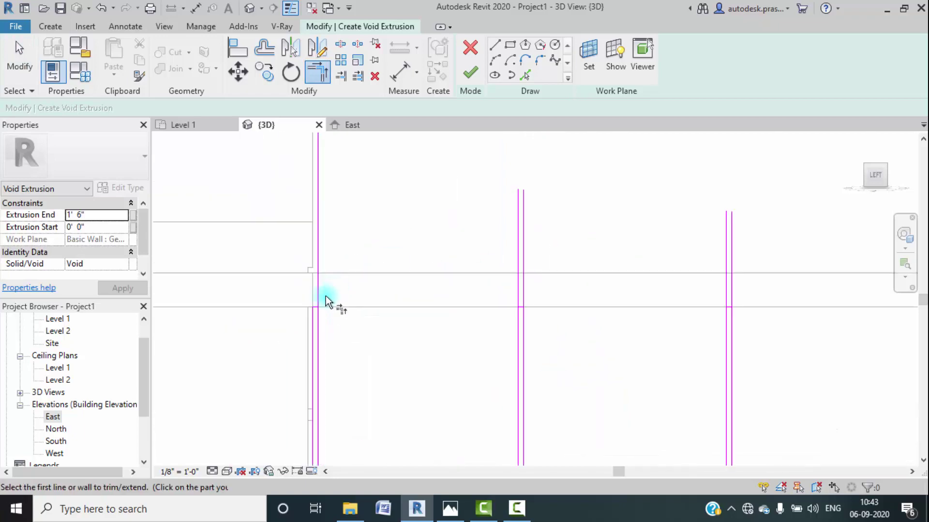
click(310, 310)
click(317, 330)
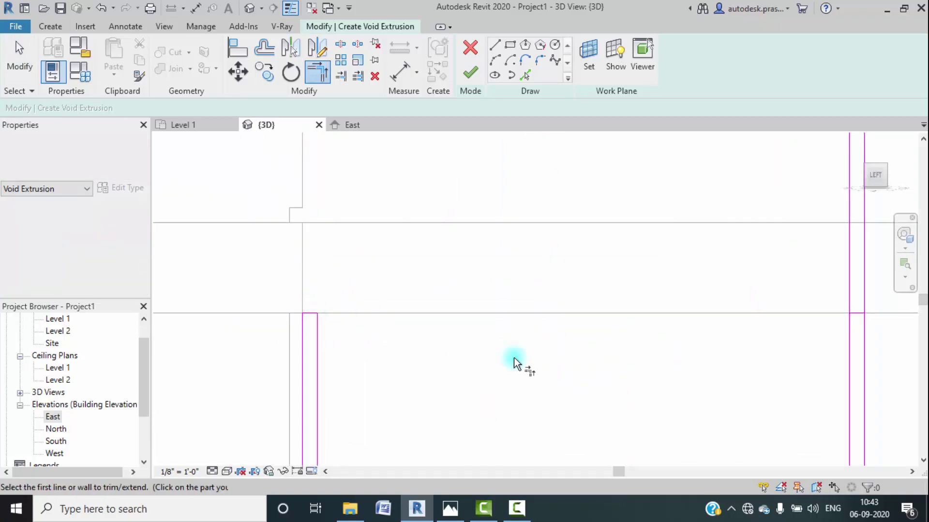
middle_drag(620, 366, 37, 317)
click(270, 265)
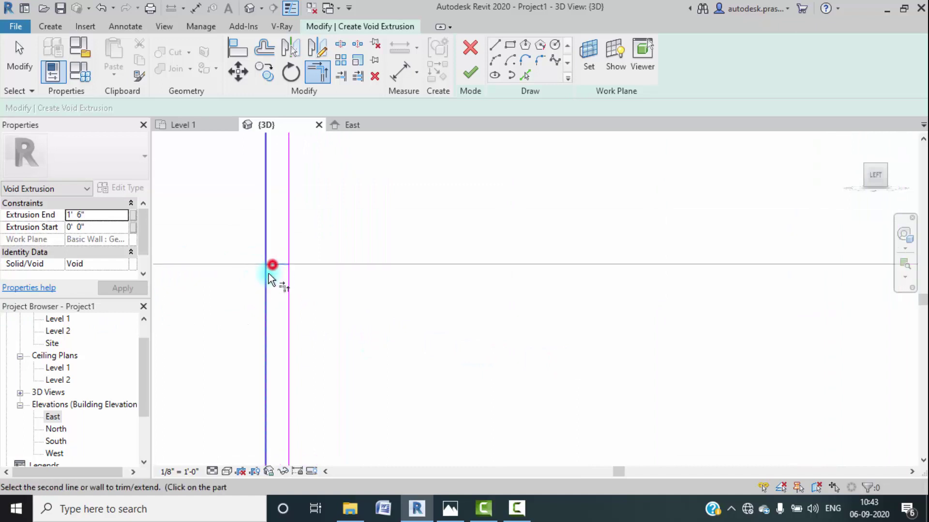
click(286, 265)
Step: Trim both vertical lines of the middle pair to corners with their top closing line
scroll(380, 298, down, 3)
scroll(544, 312, down, 3)
middle_drag(508, 320, 208, 313)
scroll(363, 282, up, 3)
click(359, 285)
click(354, 289)
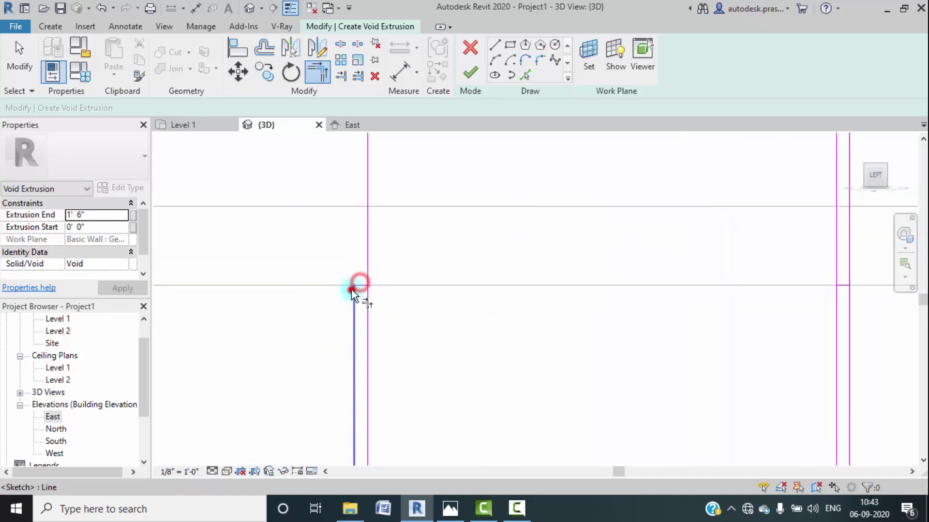
click(361, 285)
click(367, 291)
Step: Trim both vertical lines of the fourth pair to corners with their top closing line
middle_drag(431, 307, 197, 336)
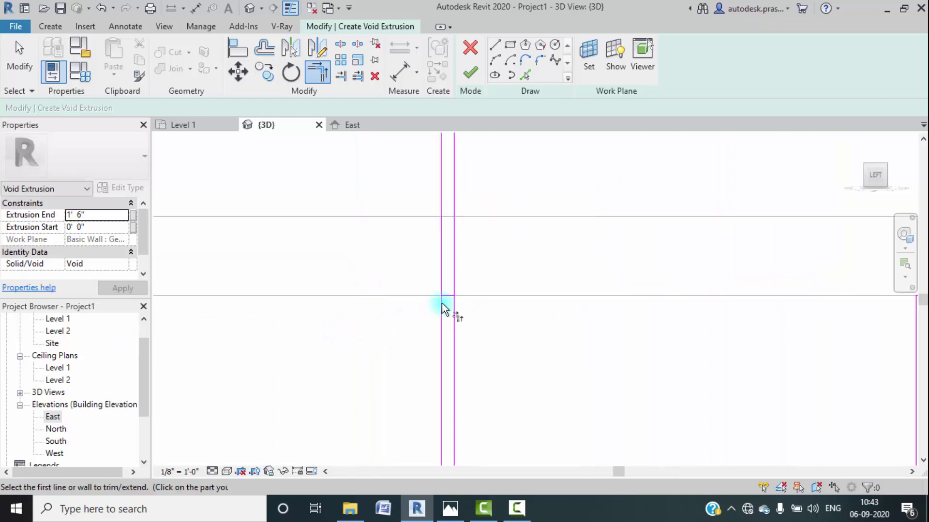
scroll(442, 303, up, 2)
click(463, 286)
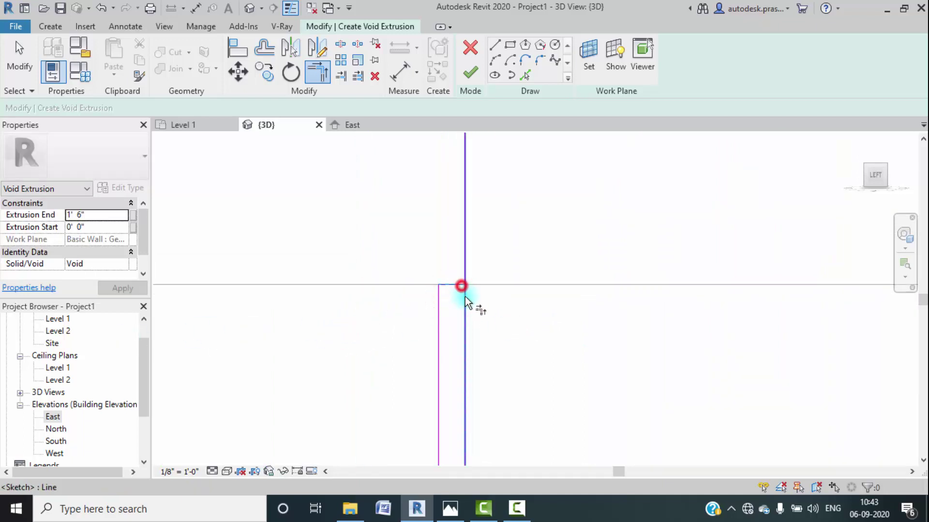
click(464, 296)
Step: Trim the rightmost pair's outer line to a corner with its top closing line and finish the void extrusion sketch
scroll(442, 324, down, 3)
scroll(487, 326, down, 2)
scroll(580, 326, up, 3)
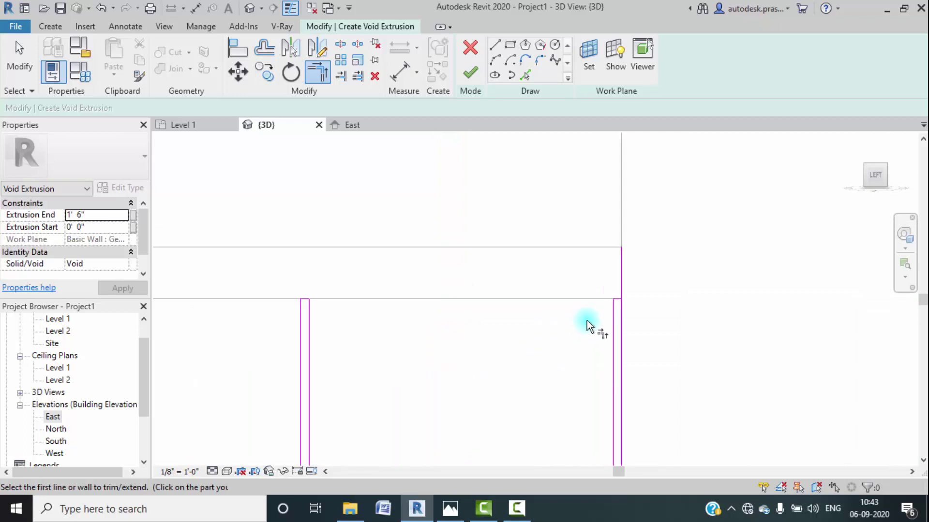
click(627, 296)
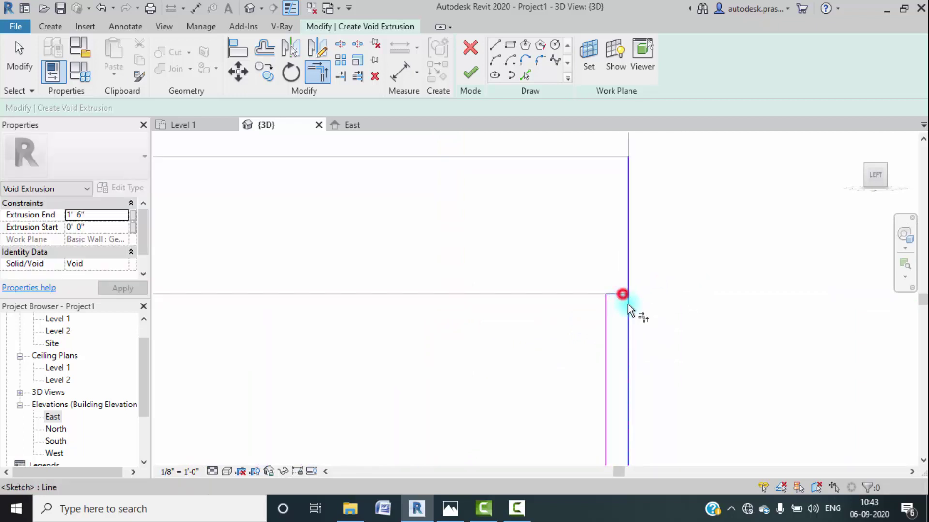
scroll(639, 285, down, 2)
scroll(546, 264, down, 3)
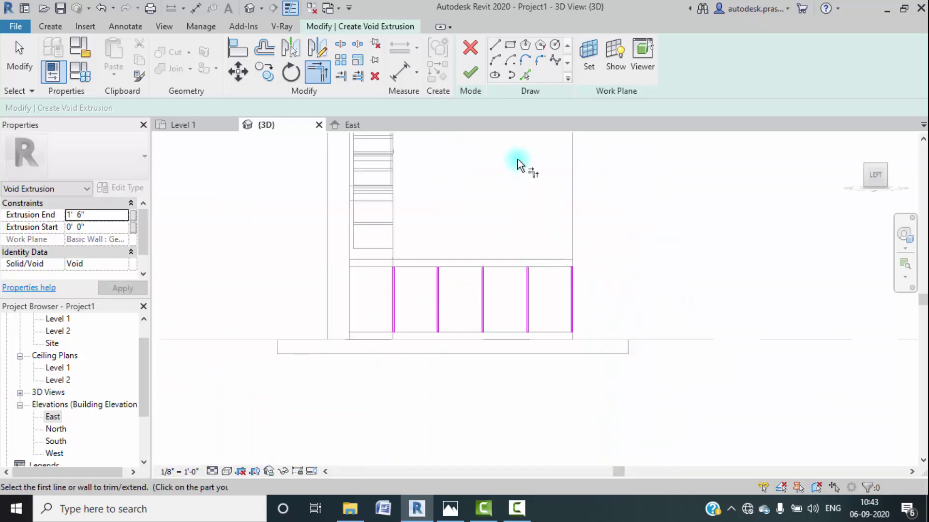
click(469, 71)
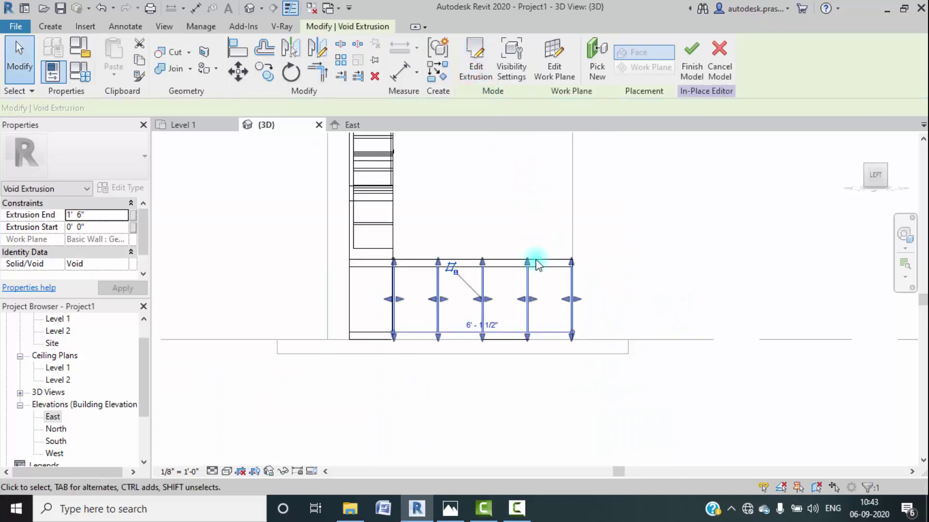
Step: In the front view, stretch the void's faces to the side cabinet's front, with start -1' 6" and end -1' 5 83/256"
click(892, 175)
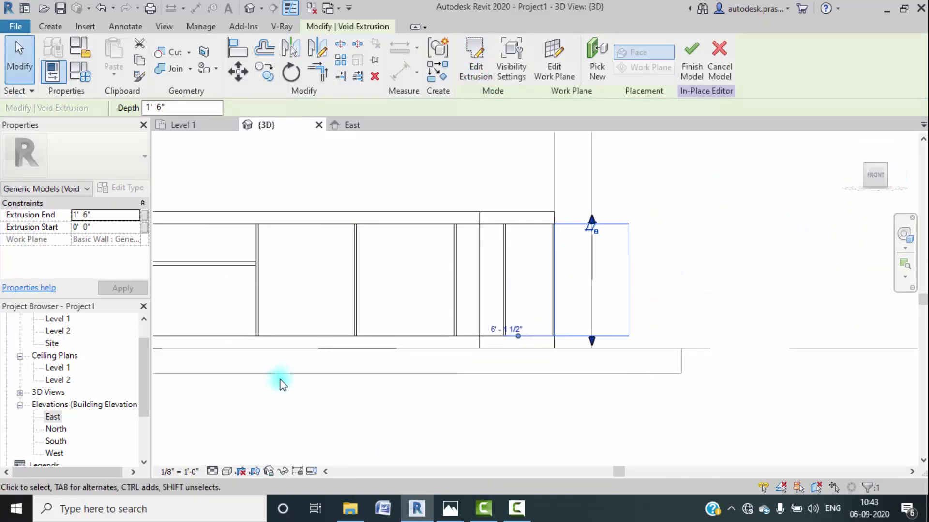
click(692, 286)
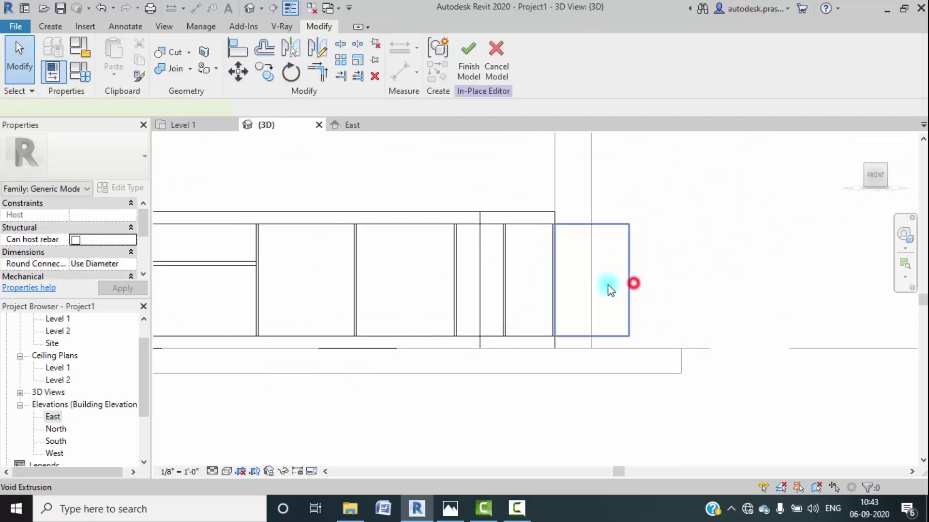
click(555, 282)
scroll(551, 281, up, 4)
drag(546, 280, 387, 282)
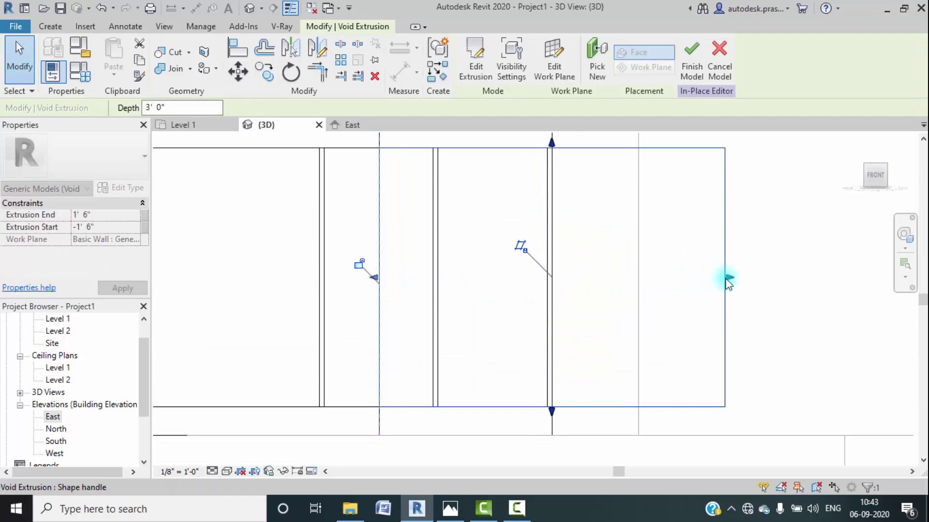
drag(727, 278, 386, 274)
scroll(442, 303, down, 3)
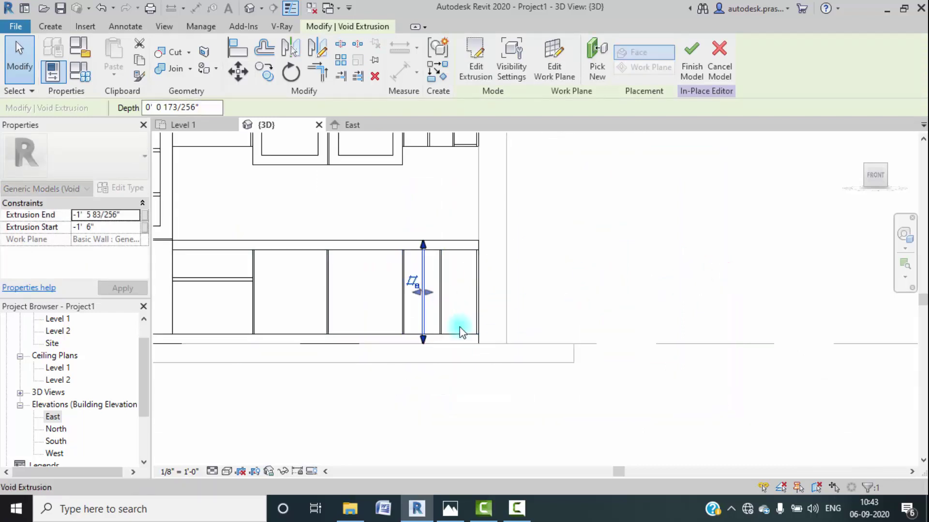
Step: Set the visual style to Hidden Line and inspect the new door grooves on the side-wall base cabinet
shift+middle_drag(358, 398, 474, 410)
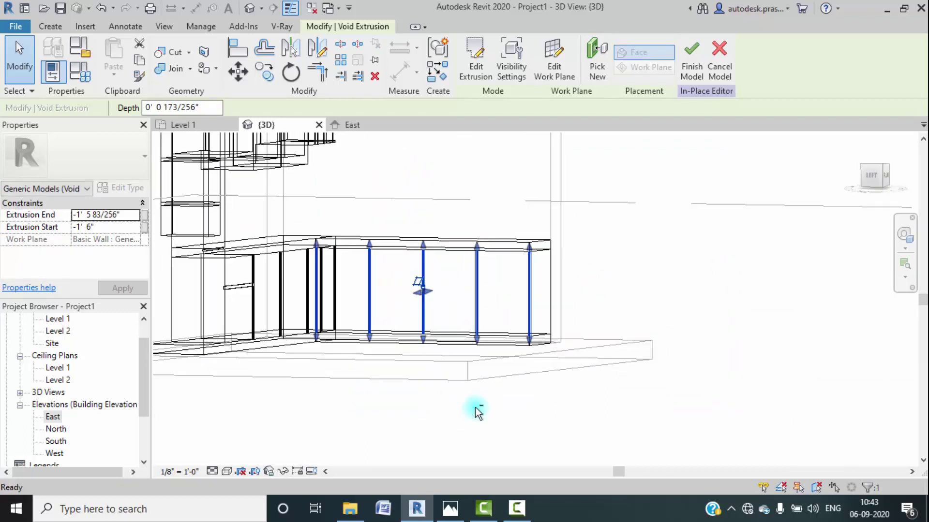
click(240, 471)
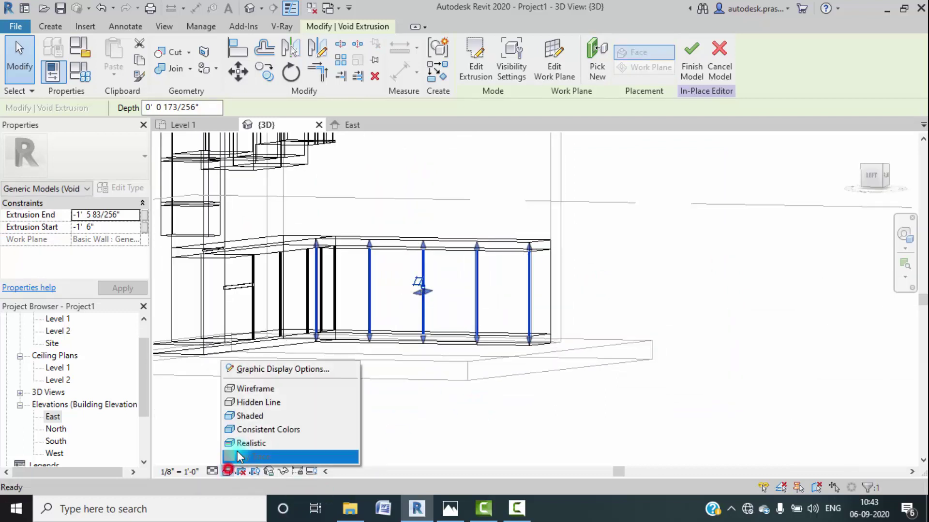
click(246, 406)
click(541, 396)
scroll(452, 263, up, 4)
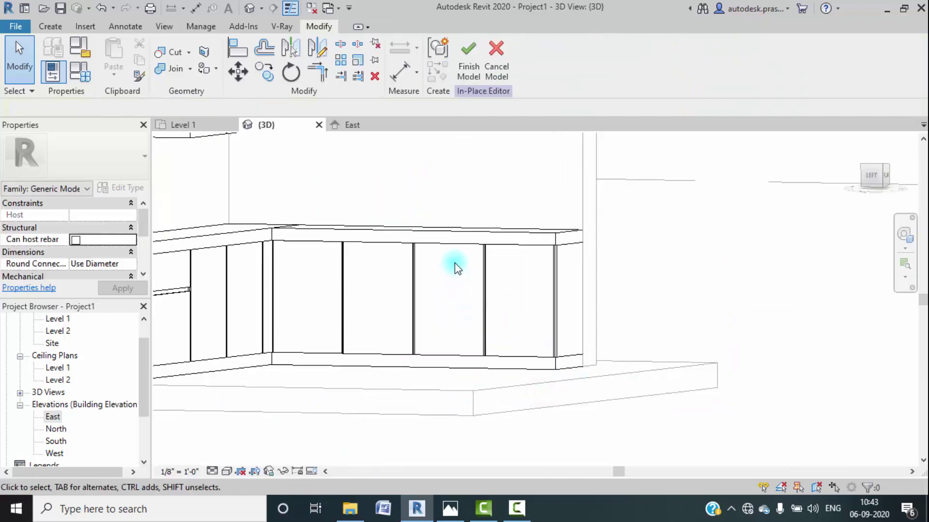
scroll(503, 358, down, 4)
middle_drag(529, 379, 483, 466)
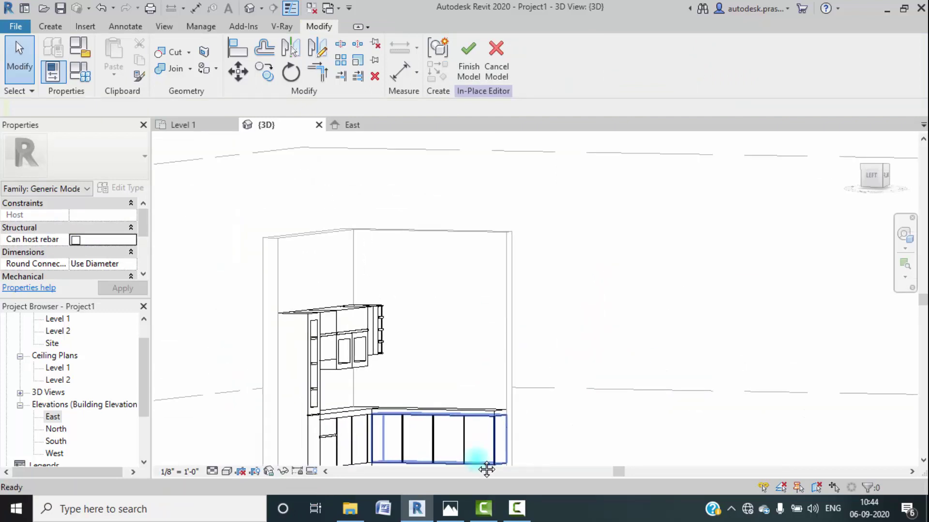
Step: Start a solid extrusion in the left view and sketch a horizontal line from the tall cabinet's upper front corner to the side wall's end
click(872, 174)
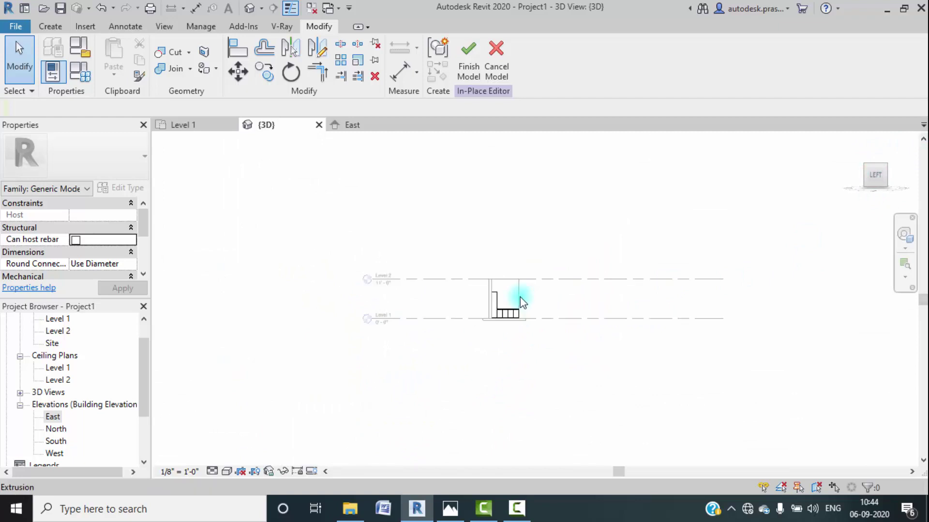
scroll(512, 303, up, 5)
scroll(498, 318, up, 2)
middle_drag(487, 318, 462, 288)
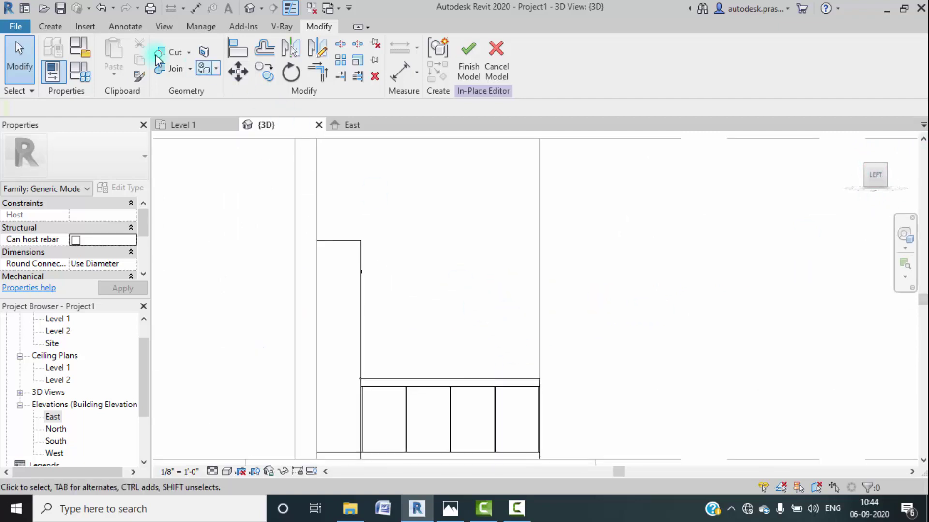
click(55, 27)
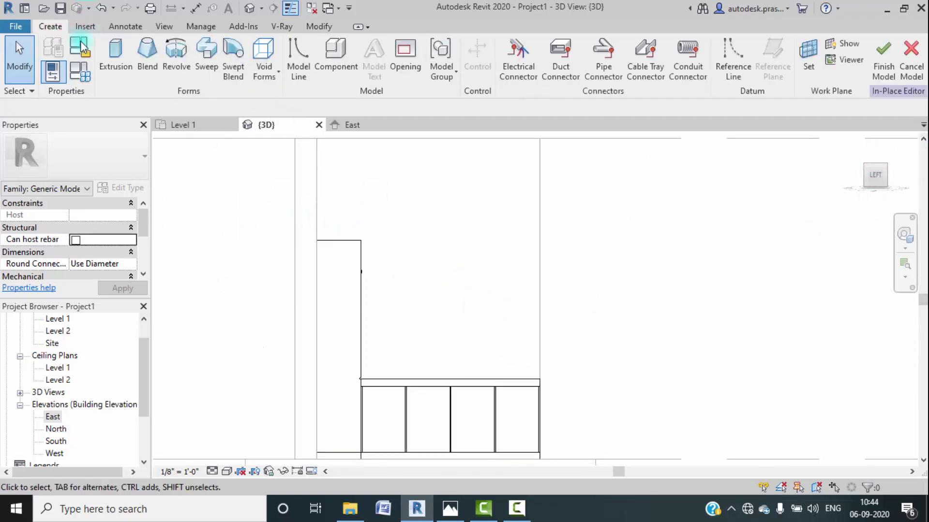
click(111, 68)
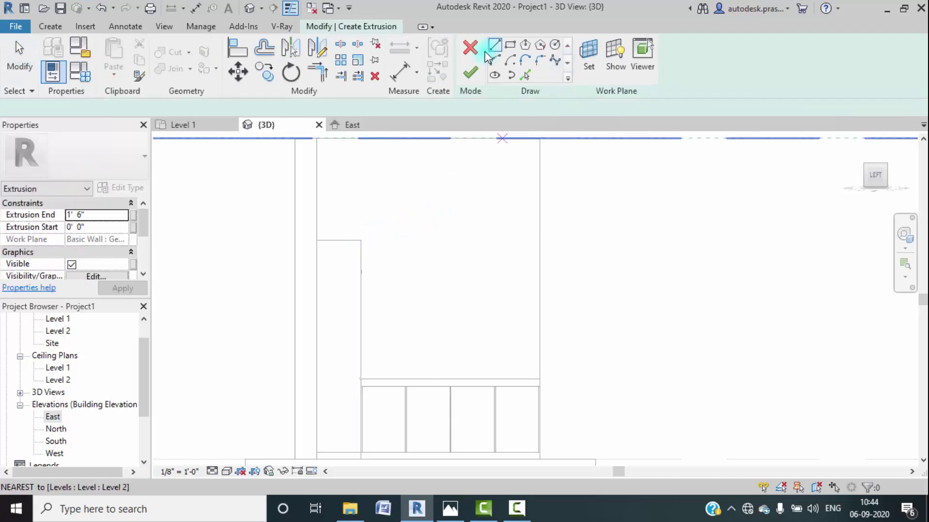
click(496, 49)
click(361, 241)
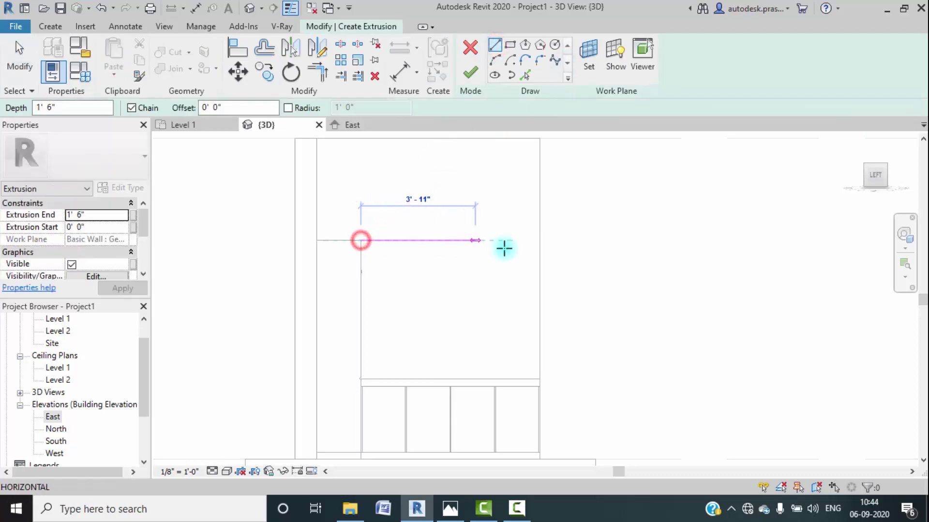
click(540, 241)
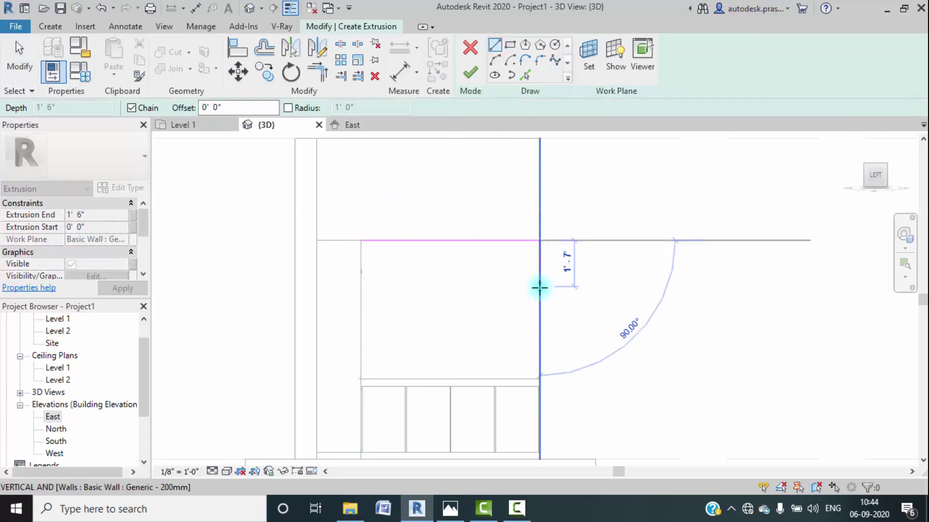
key(Escape)
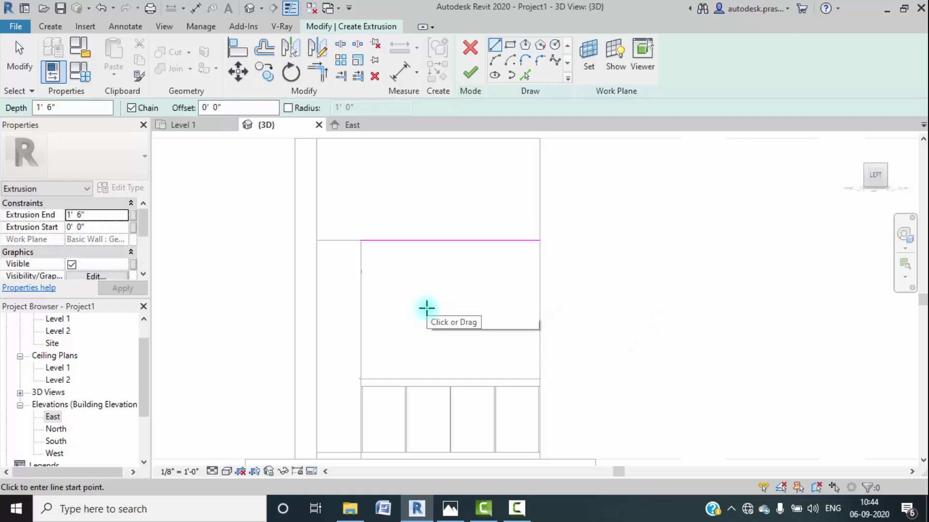
Step: Inspect the height of the back-wall upper cabinets in the front view, then return to the left view
shift+middle_drag(427, 308, 527, 269)
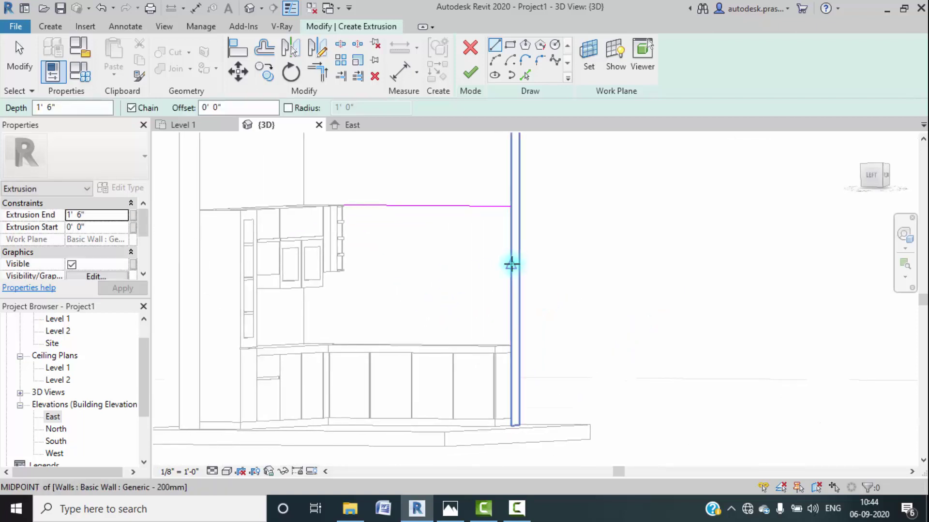
key(Escape)
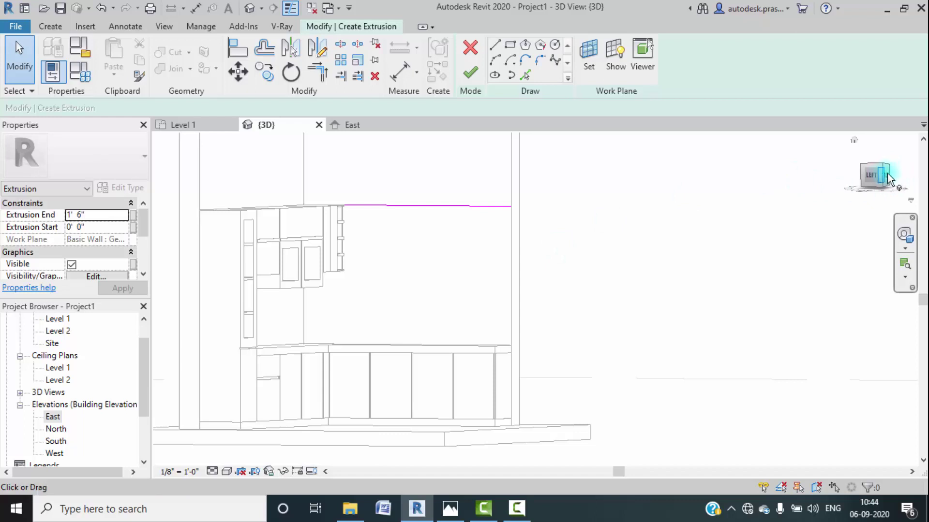
click(889, 178)
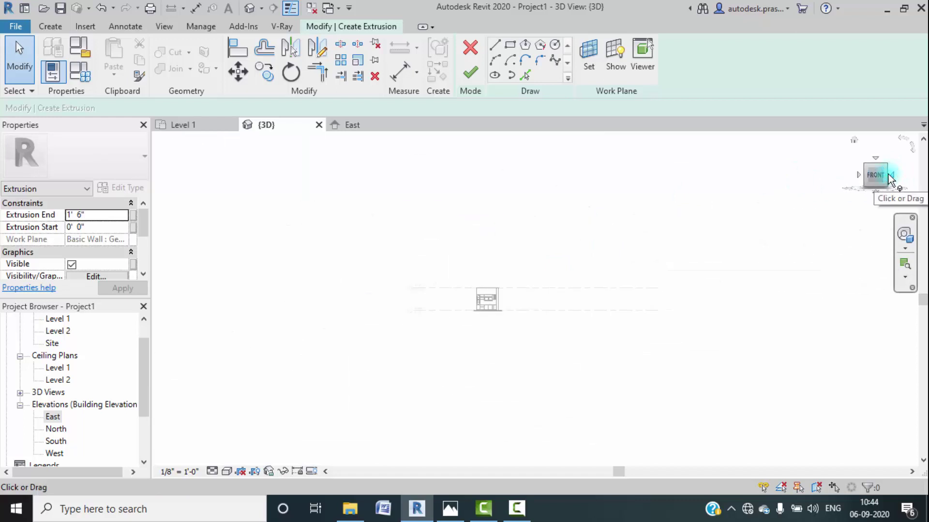
scroll(489, 296, up, 8)
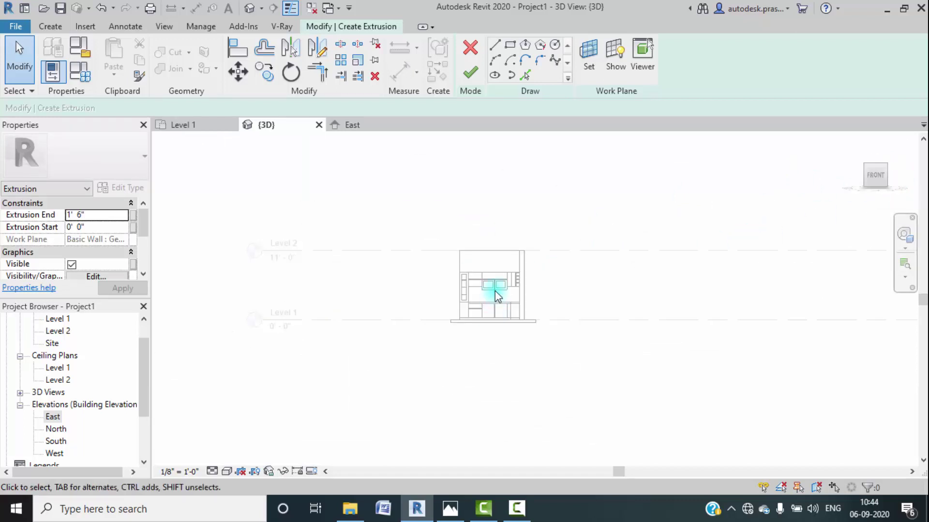
scroll(459, 271, up, 4)
click(125, 26)
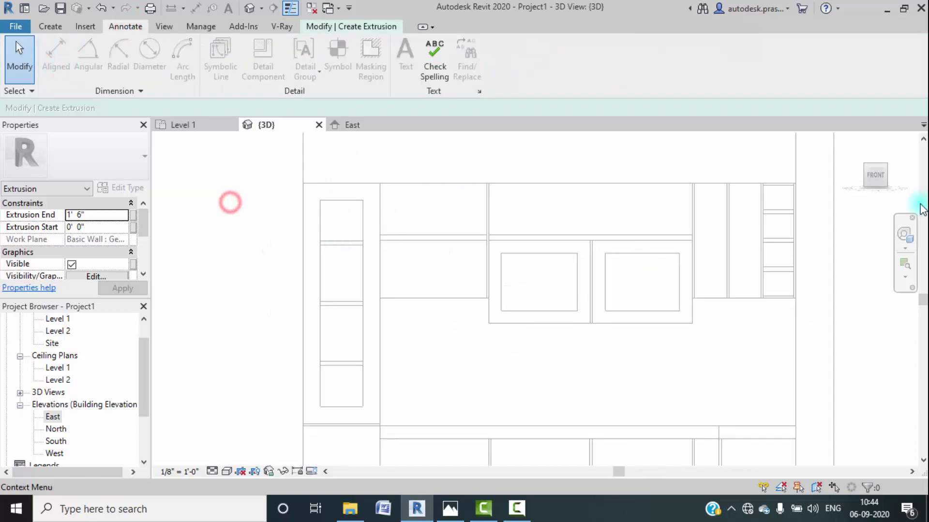
click(860, 177)
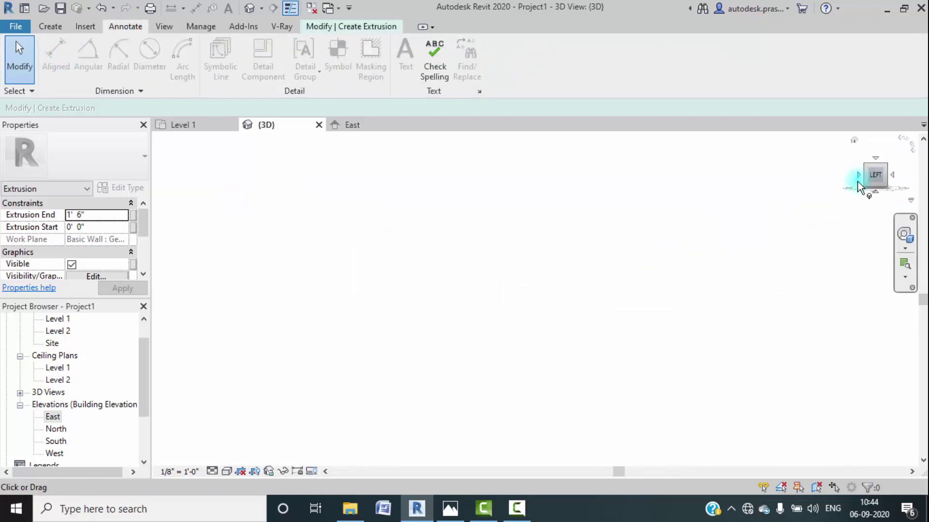
scroll(525, 309, up, 6)
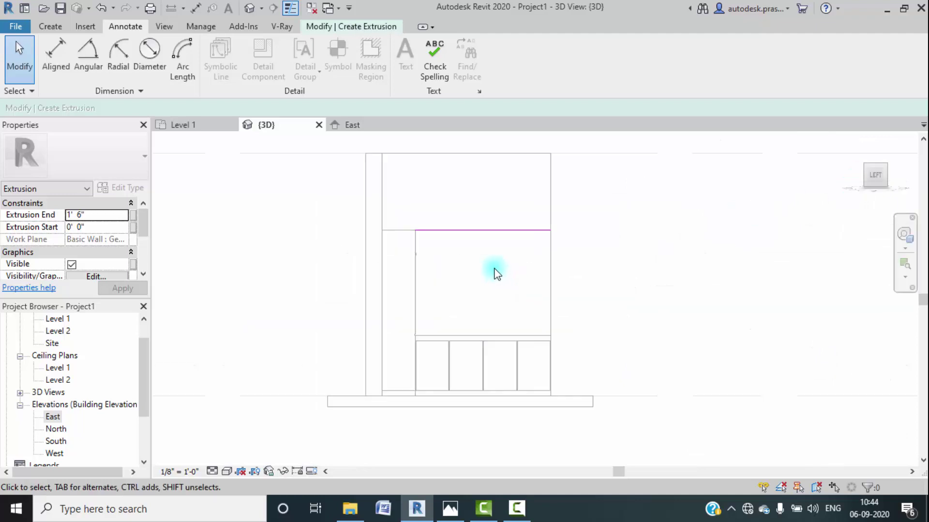
Step: Copy the horizontal sketch line downward with Pick Lines at a 2' 3" offset for the side-wall upper cabinet's lower edge
click(53, 25)
click(380, 26)
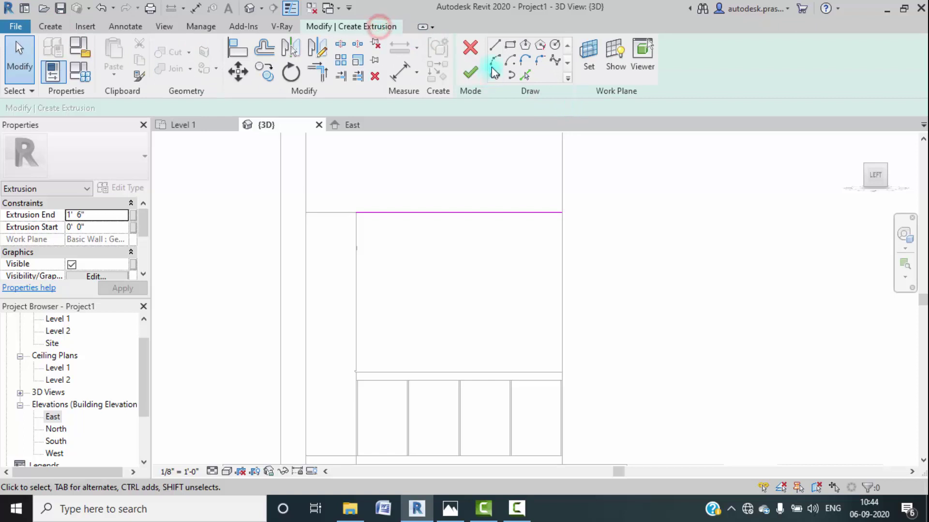
click(525, 75)
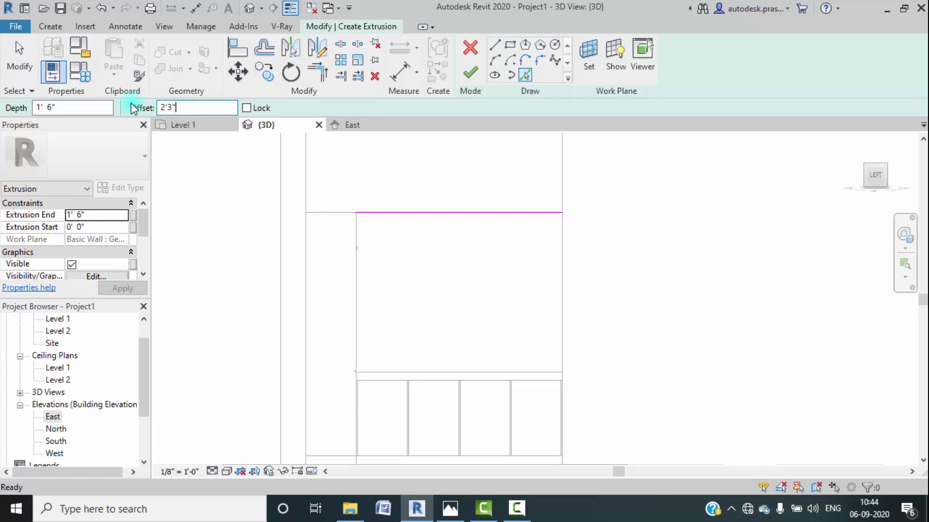
click(425, 216)
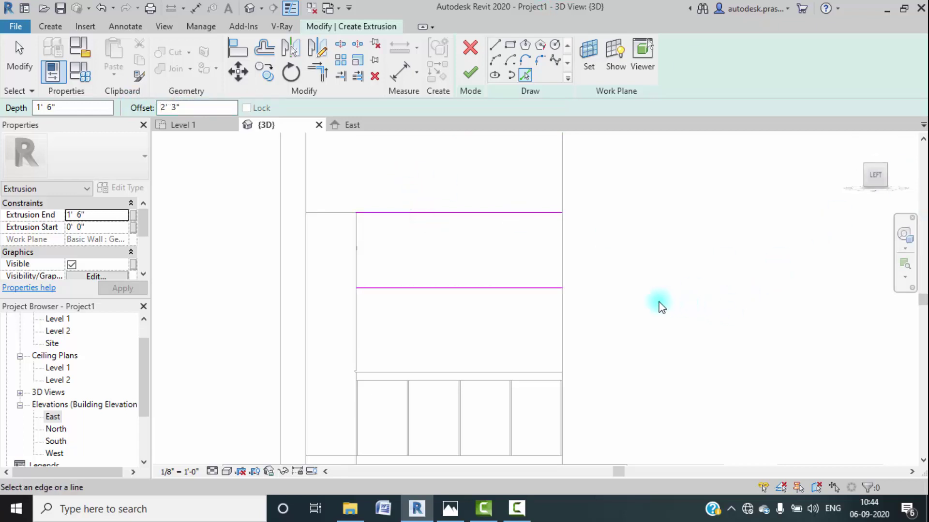
key(Escape)
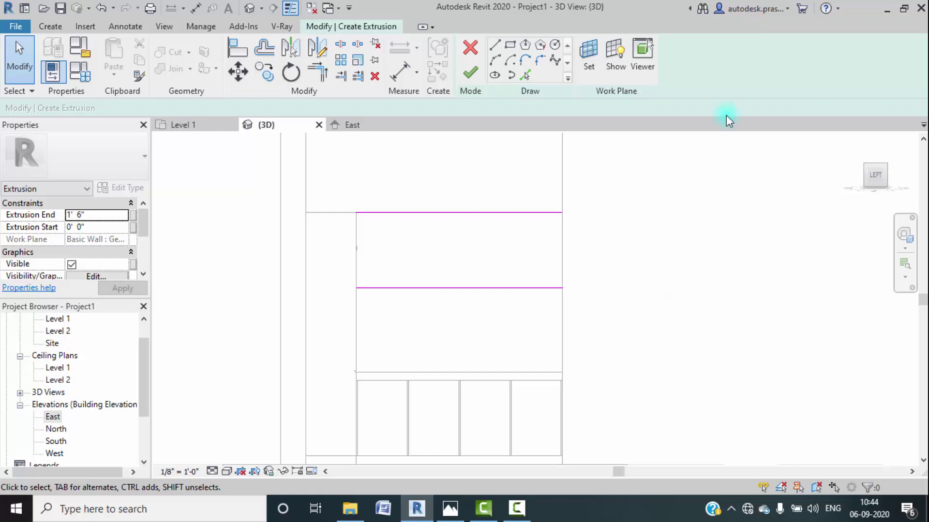
Step: Check the side-wall upper cabinets and the hood in the kitchen reference photo
click(449, 510)
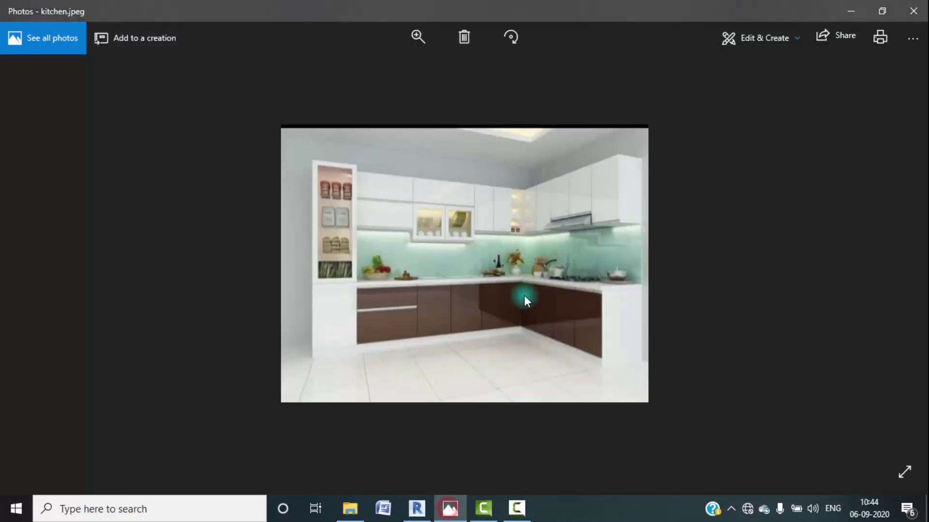
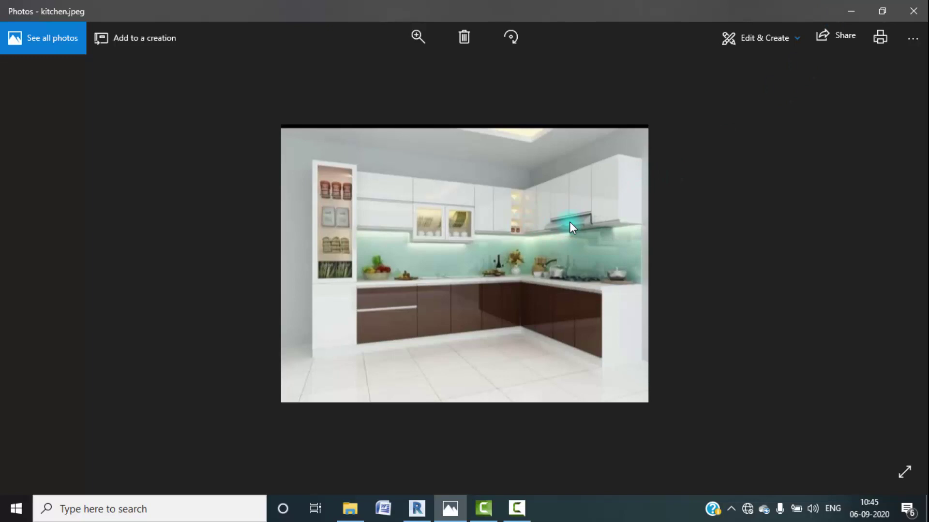
click(852, 11)
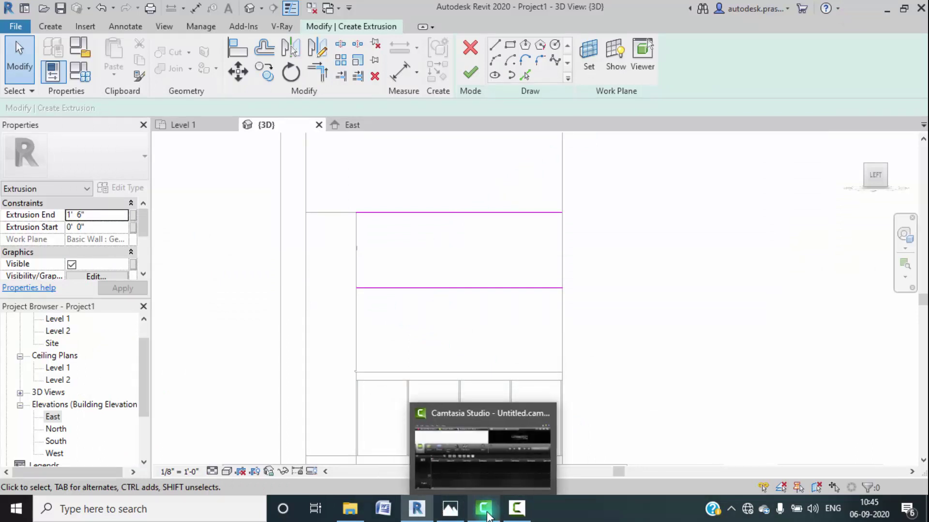
click(457, 510)
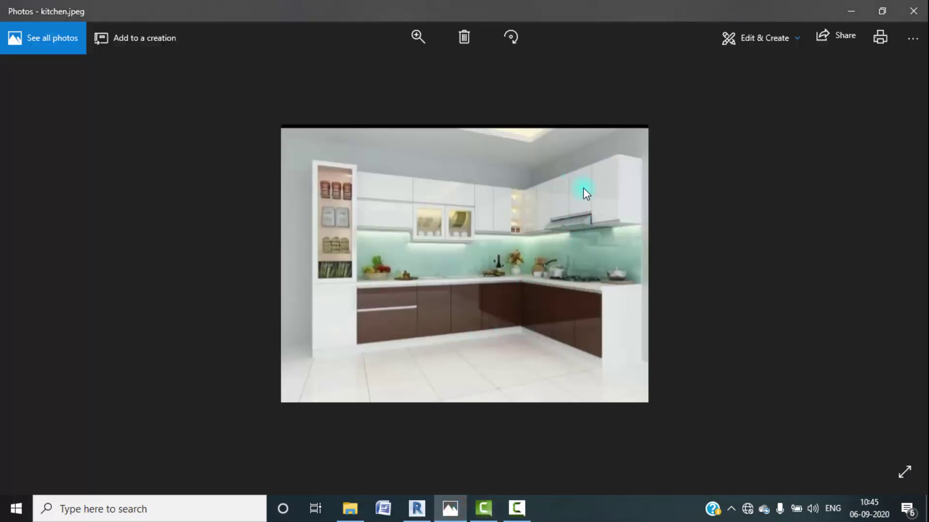
click(518, 505)
click(863, 445)
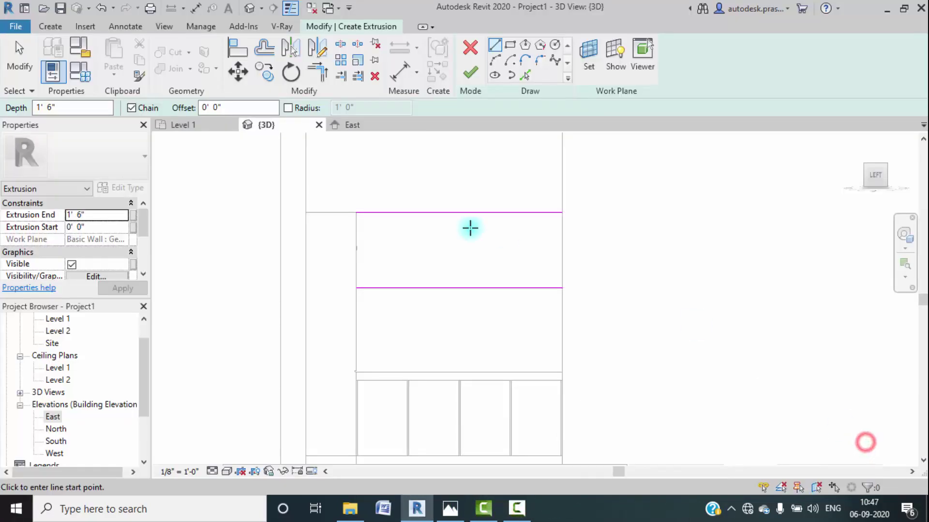
Step: Close the upper cabinet's rectangle with vertical lines at both ends and finish the extrusion at 1' 6" depth
scroll(362, 218, up, 2)
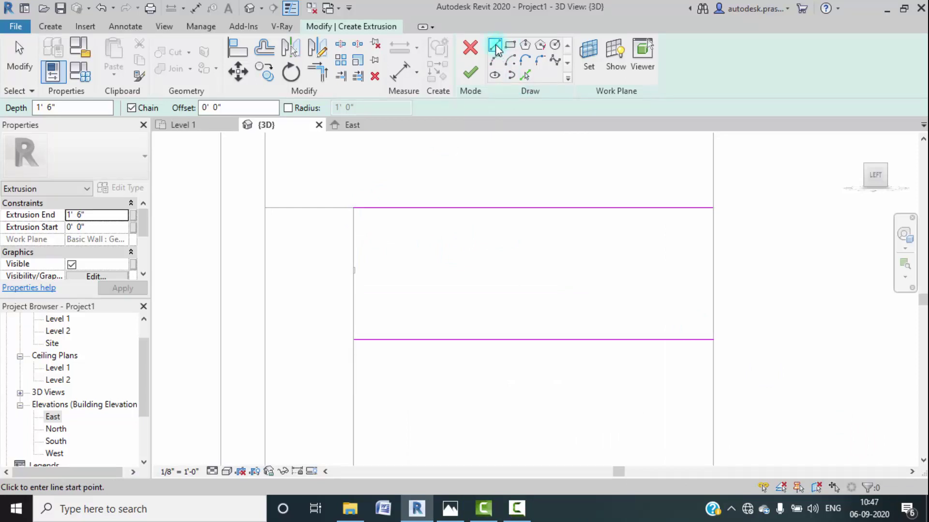
click(353, 208)
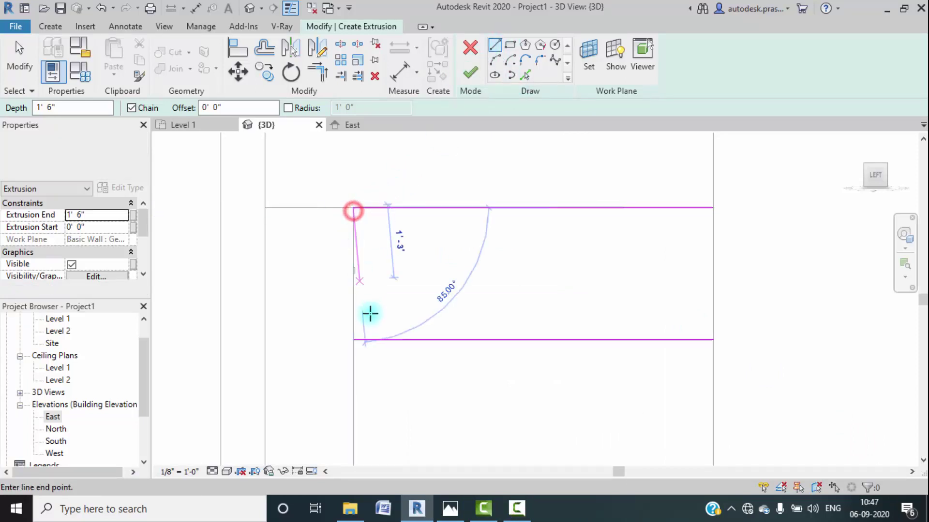
click(353, 340)
click(713, 209)
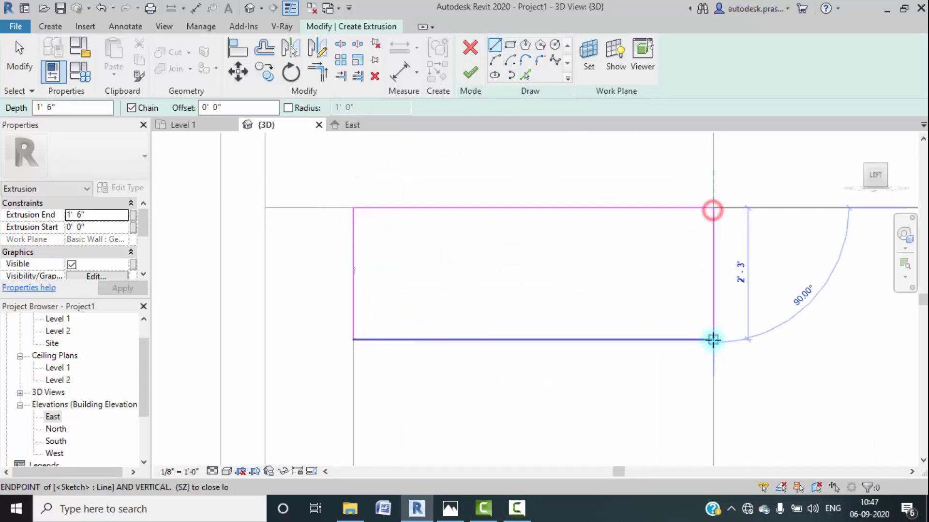
click(711, 339)
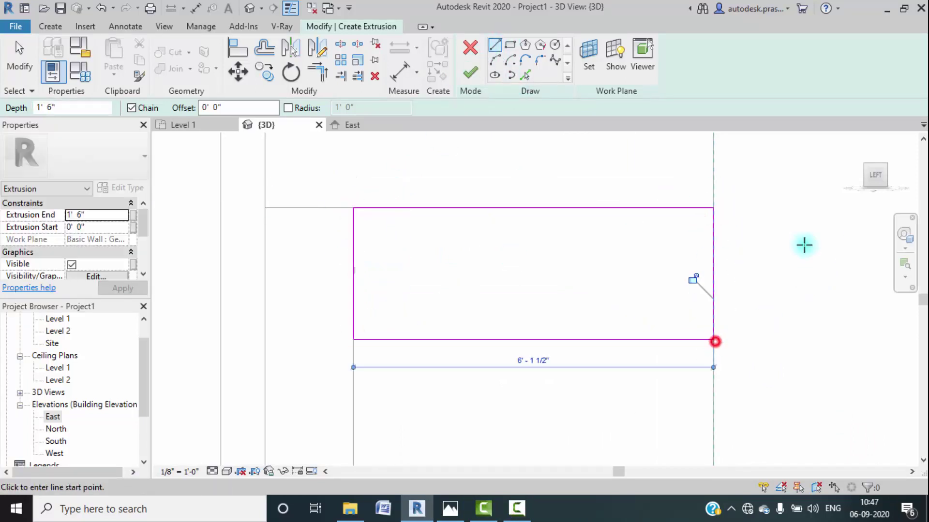
click(461, 76)
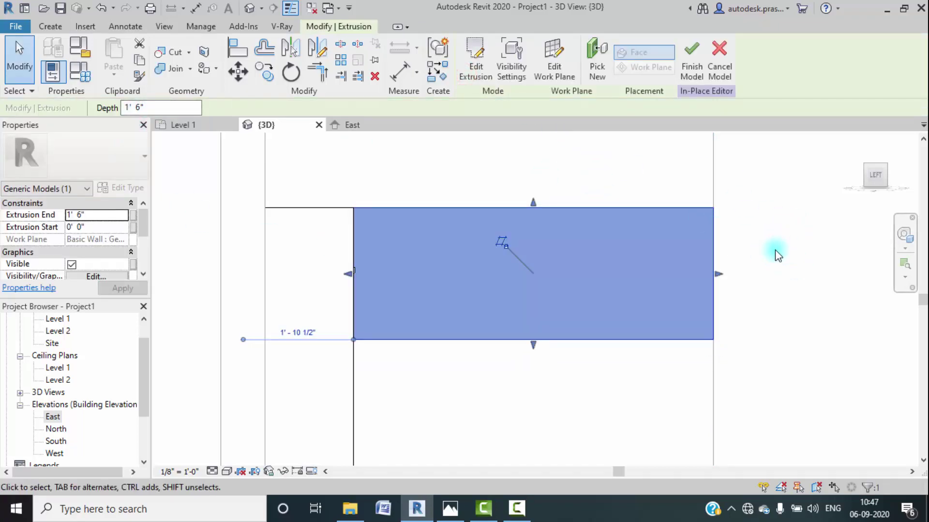
shift+middle_drag(775, 250, 629, 279)
scroll(631, 246, down, 3)
scroll(587, 228, up, 4)
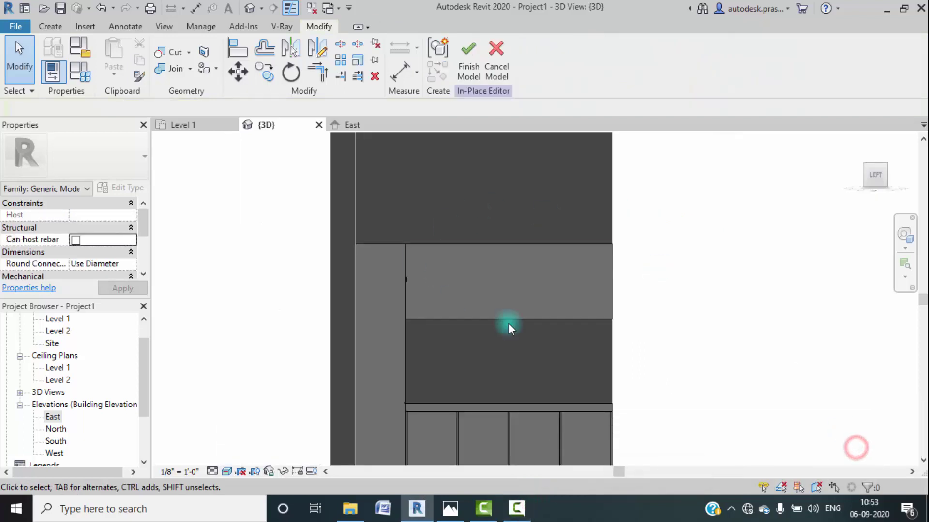
Step: Examine how the side-wall upper cabinets are divided into doors in the reference photo
click(50, 26)
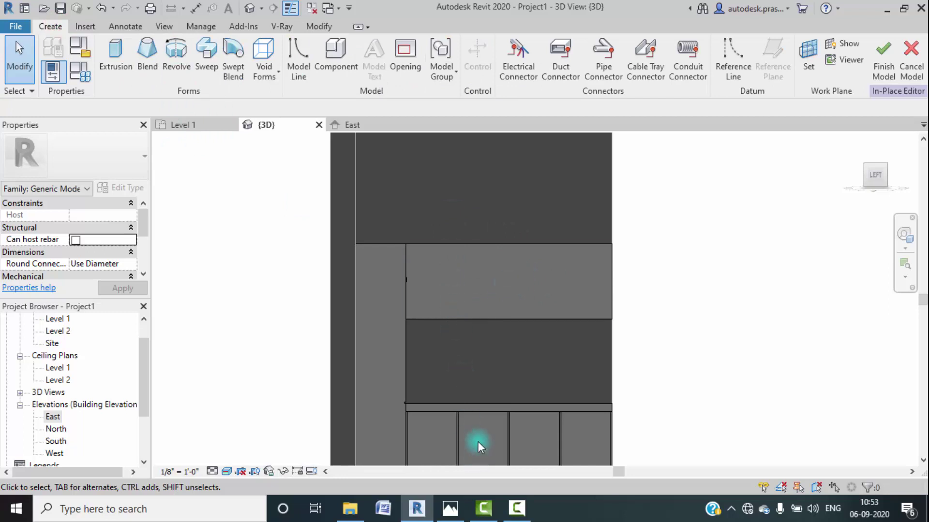
mouse_move(478, 519)
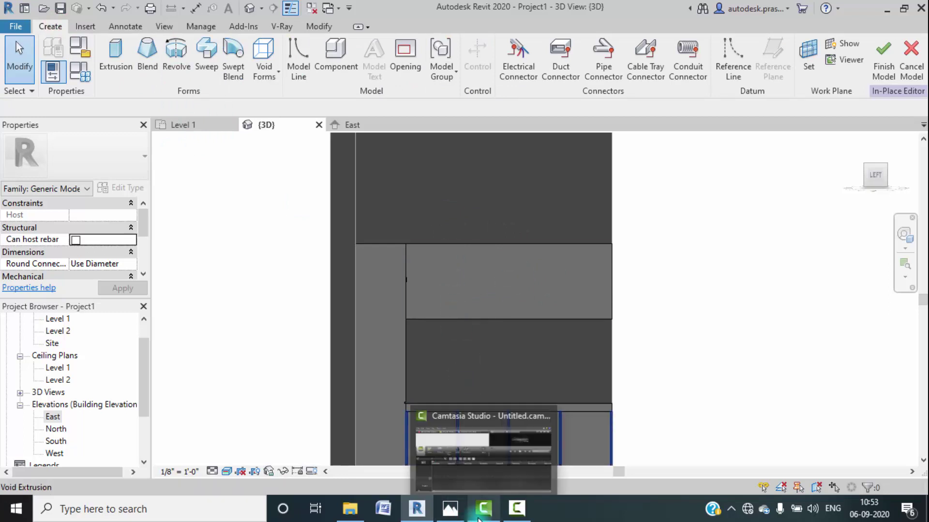
click(450, 507)
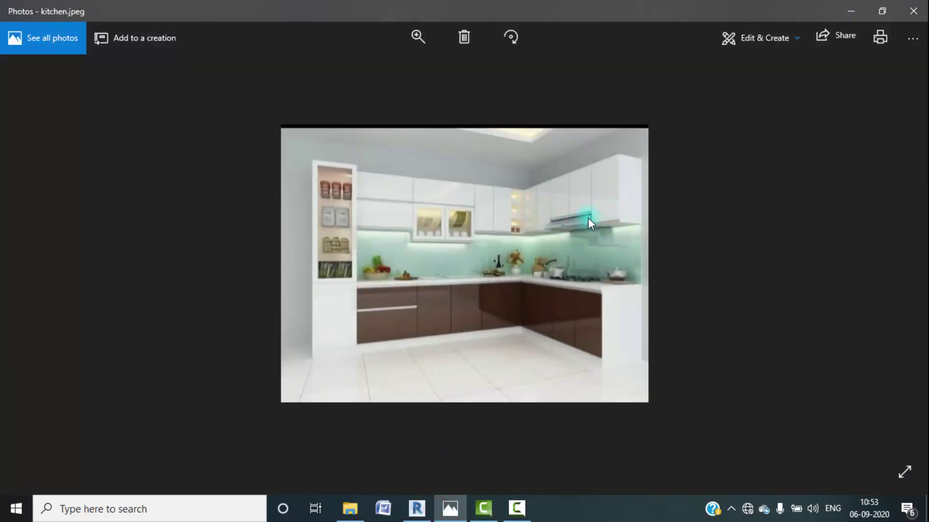
click(851, 13)
Step: Start another extrusion and sketch vertical lines along both ends of the side-wall upper cabinet, about 2' 4 3/4" and 2' 6" long
middle_drag(612, 270, 601, 275)
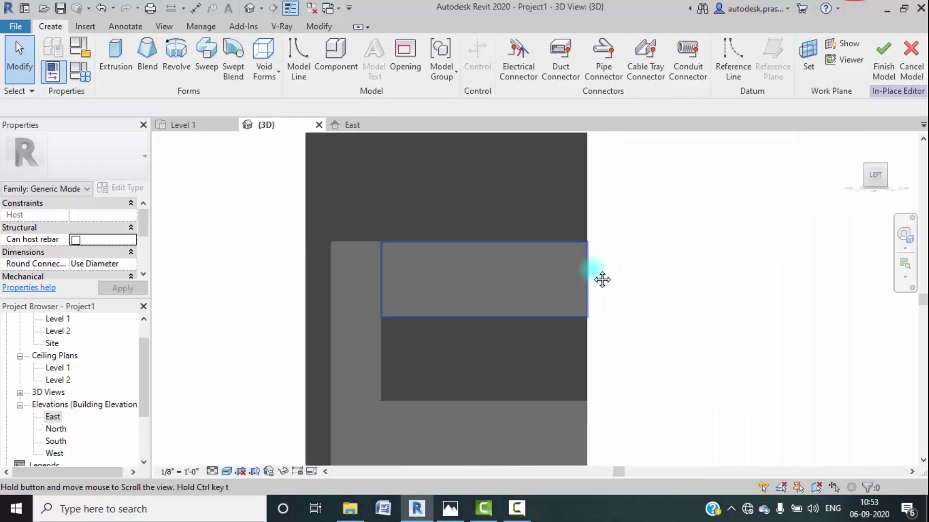
click(118, 56)
scroll(455, 261, up, 4)
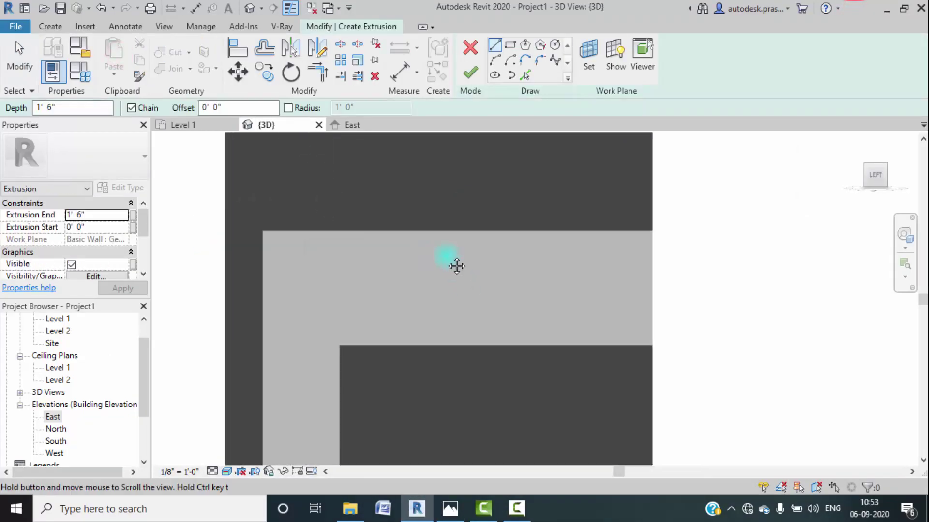
click(320, 196)
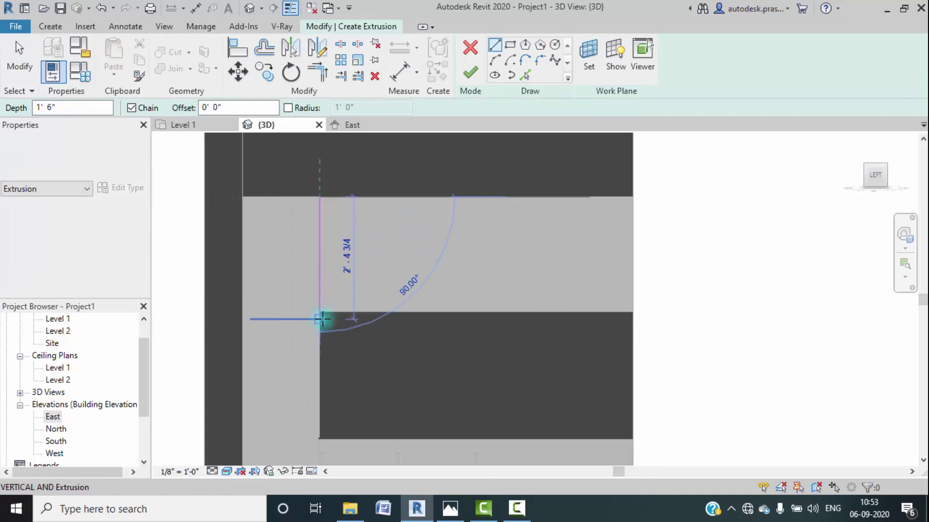
click(337, 300)
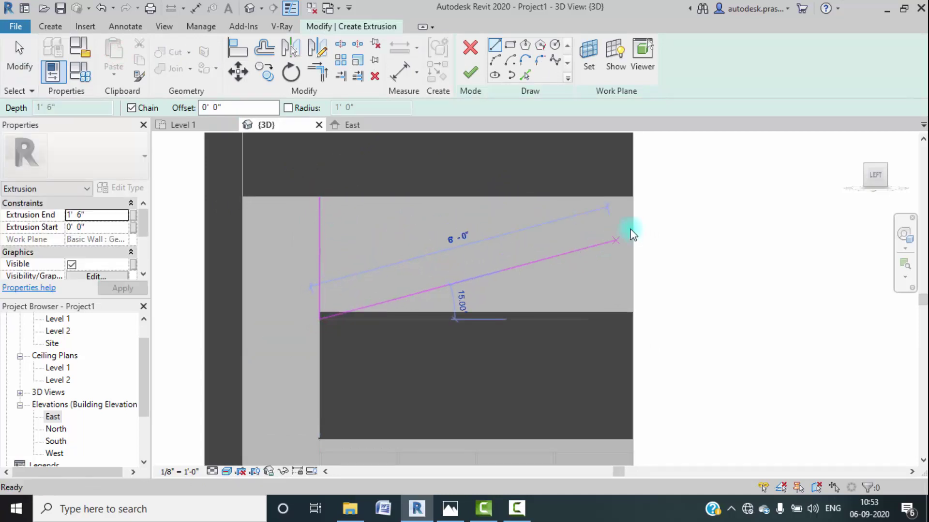
key(Escape)
key(Escape)
click(632, 196)
click(633, 321)
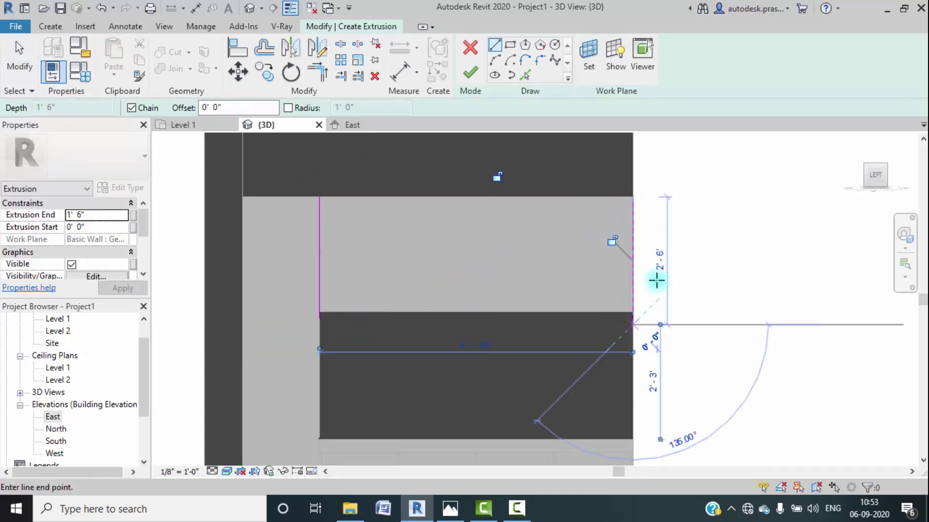
key(Escape)
Step: Sketch three roughly evenly spaced vertical lines across the upper cabinet's face, extending past its upper and lower edges, as door divisions
click(393, 182)
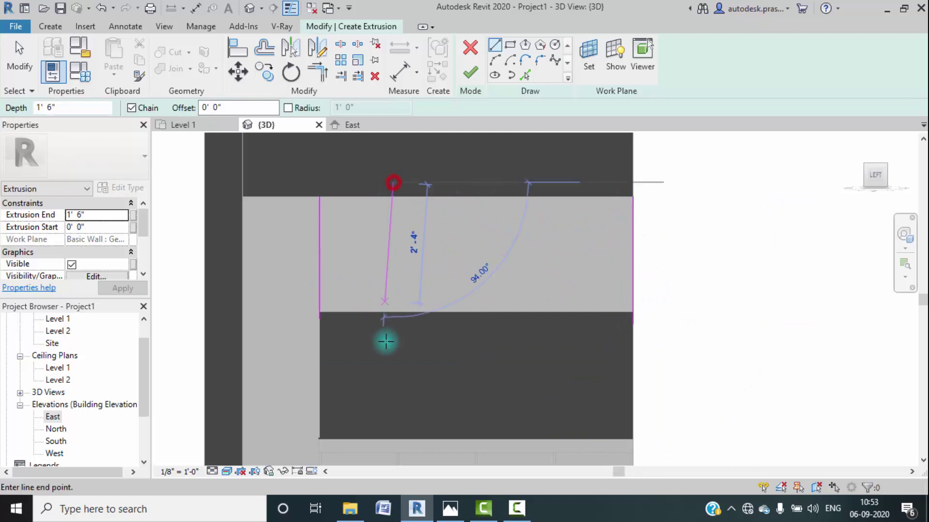
click(391, 346)
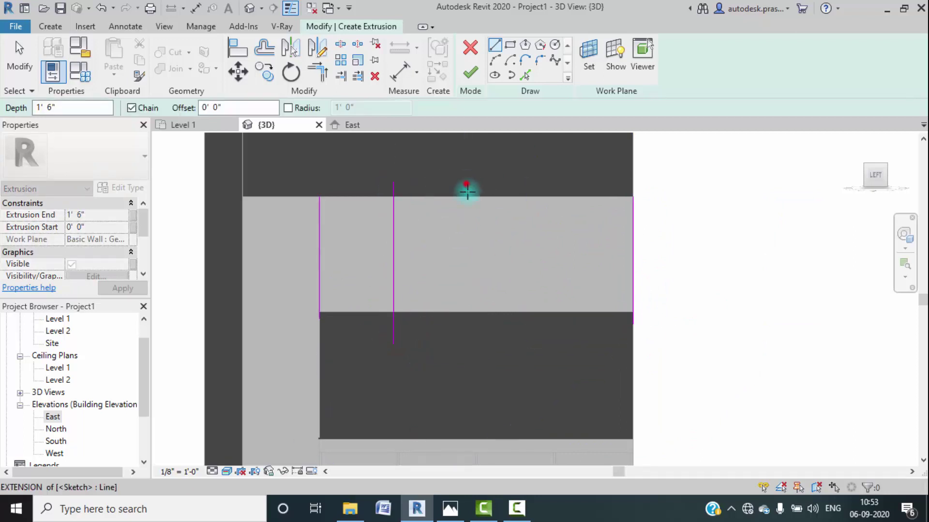
click(472, 329)
click(537, 182)
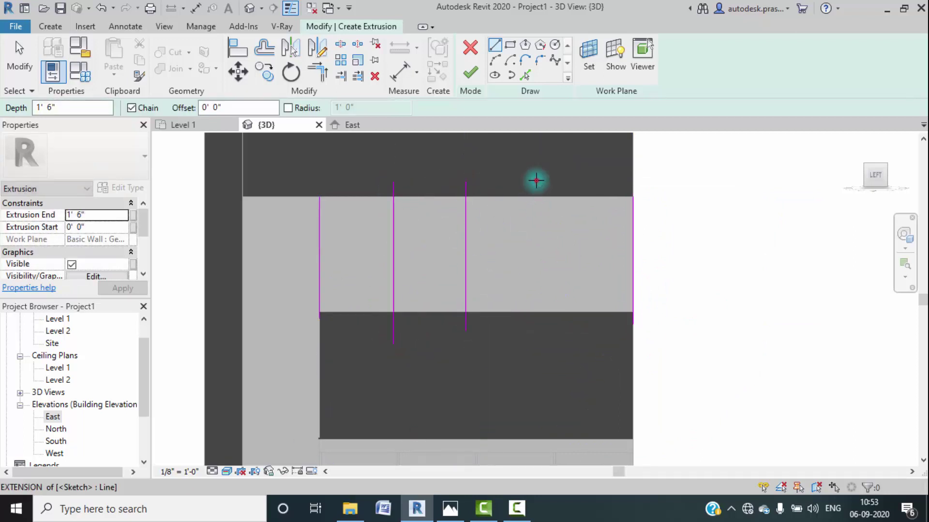
click(533, 339)
key(Escape)
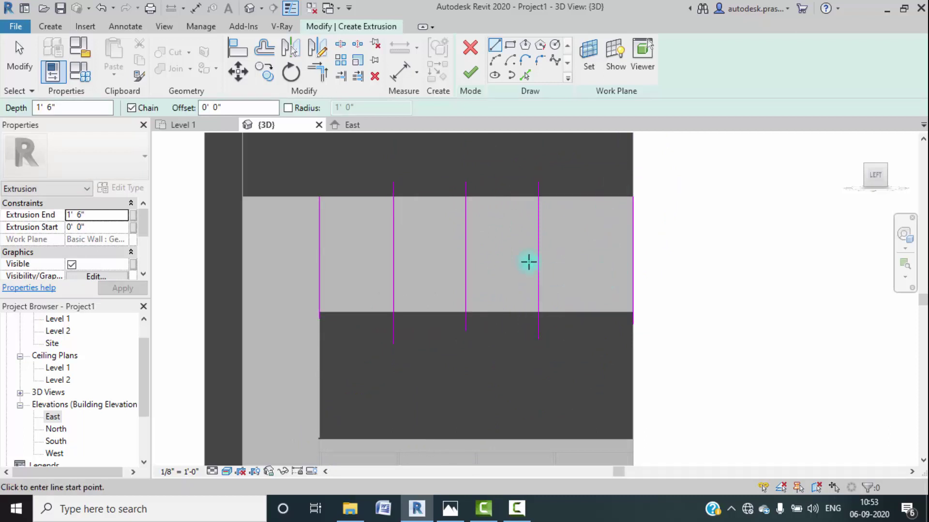
Step: Switch the 3D view's visual style to Wireframe for a clear view of the door division lines
click(240, 473)
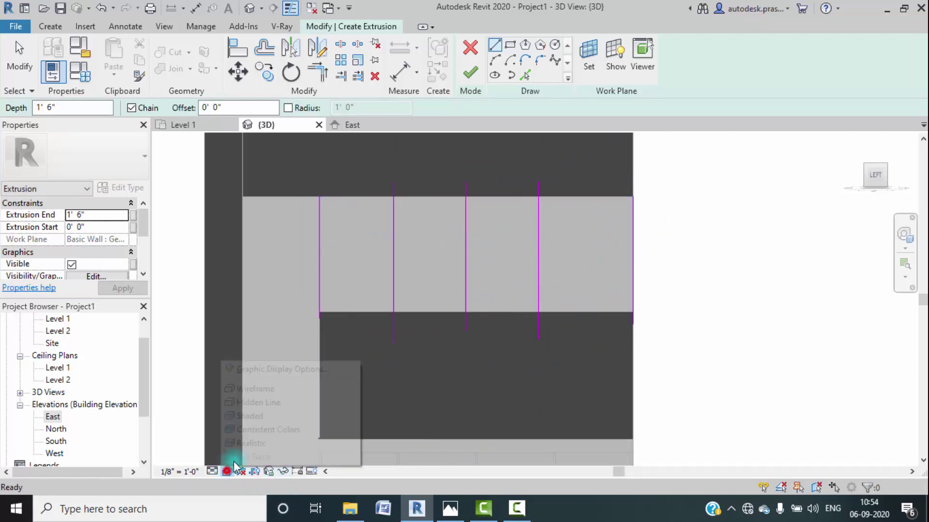
click(258, 386)
scroll(368, 213, up, 3)
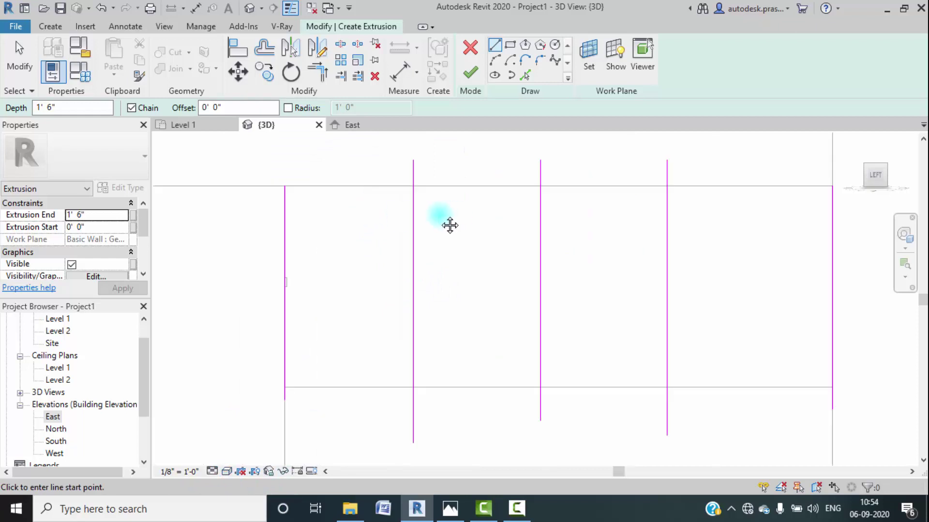
click(125, 26)
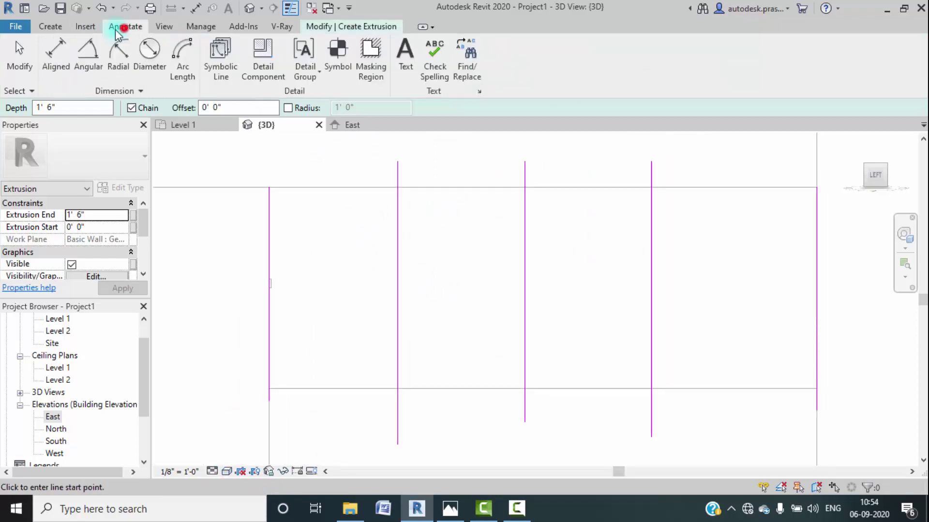
click(51, 53)
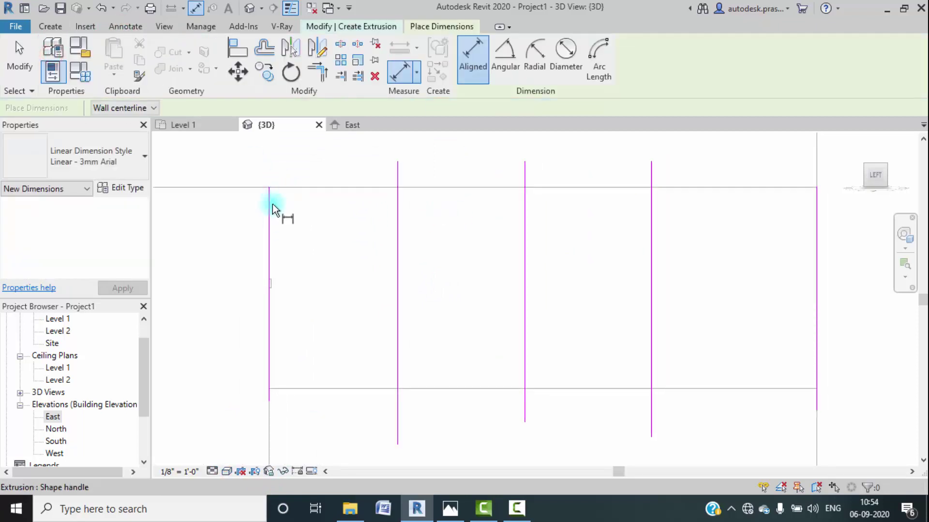
click(283, 215)
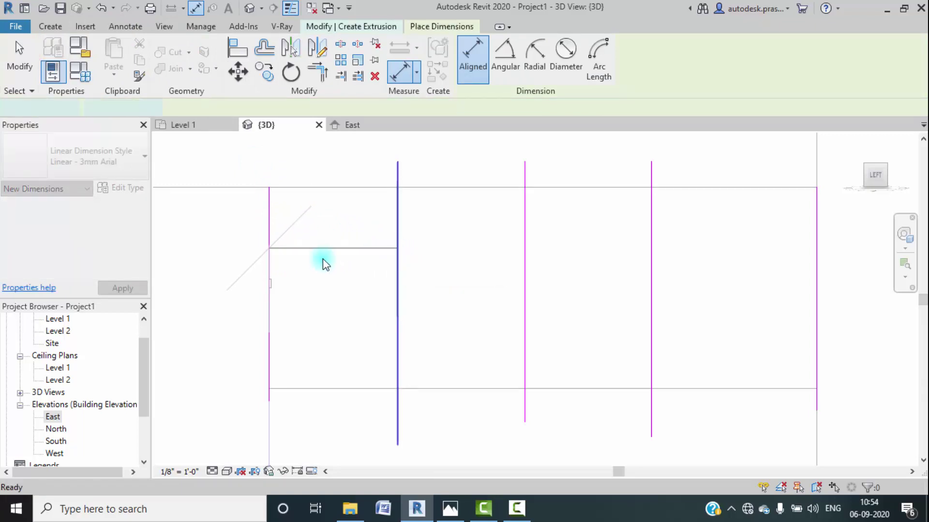
key(Escape)
key(Escape)
Step: Place one continuous aligned dimension across all five vertical sketch lines, with the dimension string above the upper cabinet
key(d)
key(i)
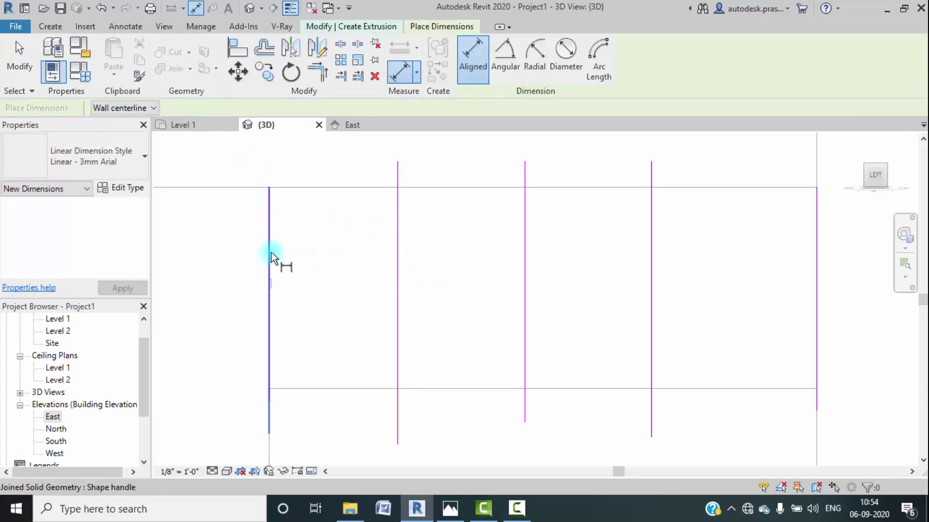
key(Tab)
key(Tab)
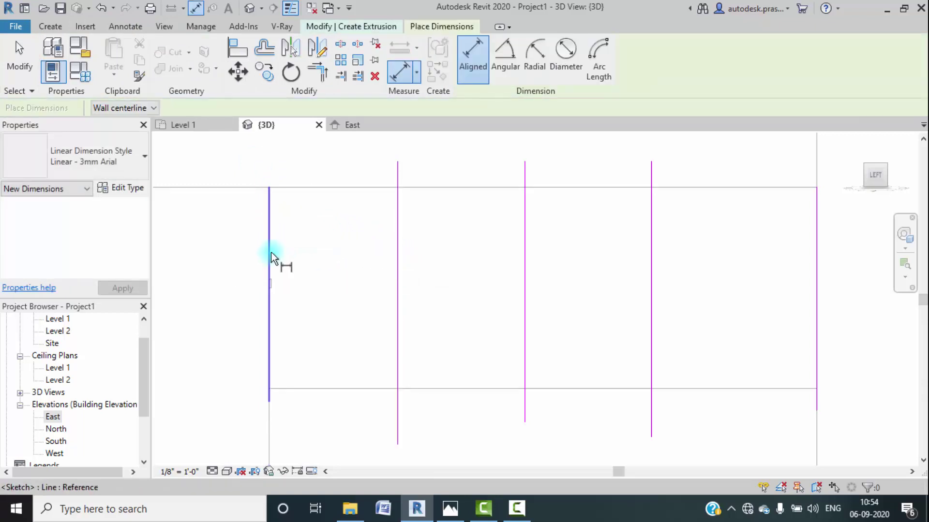
click(271, 251)
click(395, 259)
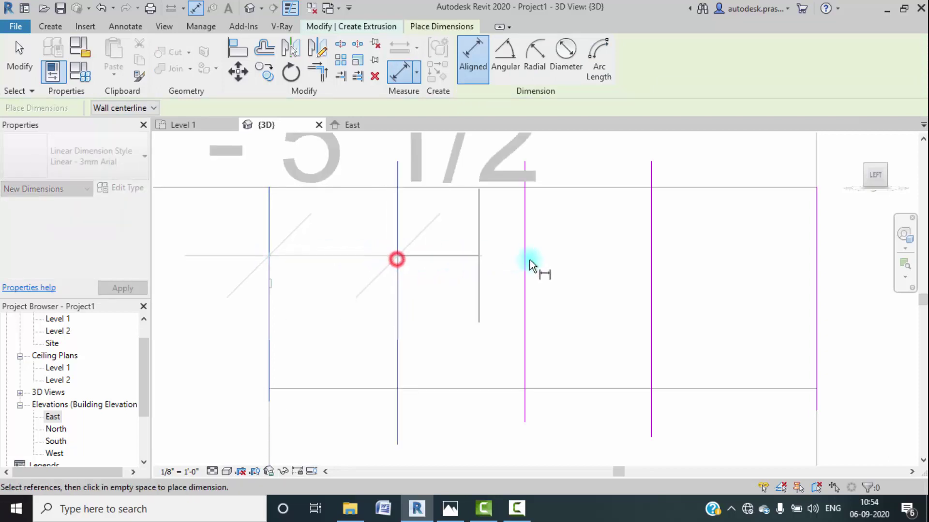
click(526, 264)
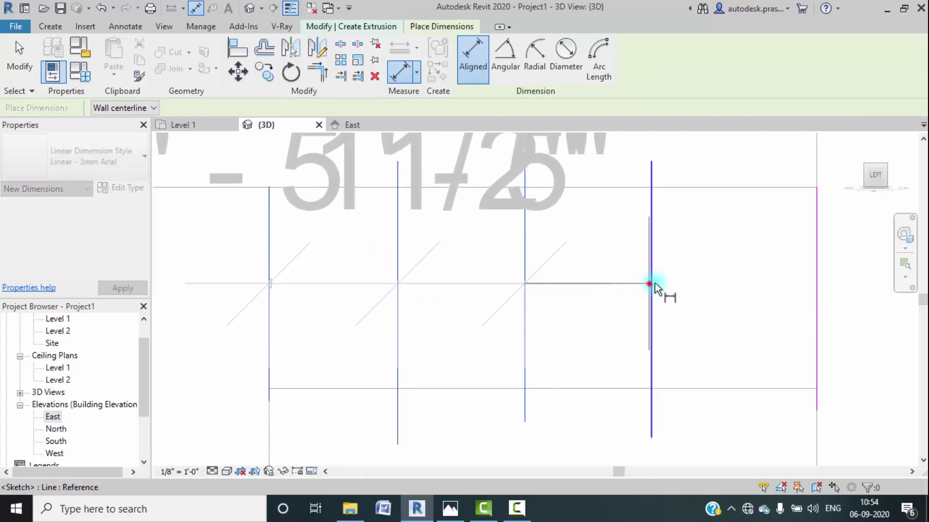
click(649, 284)
click(816, 295)
scroll(809, 285, down, 5)
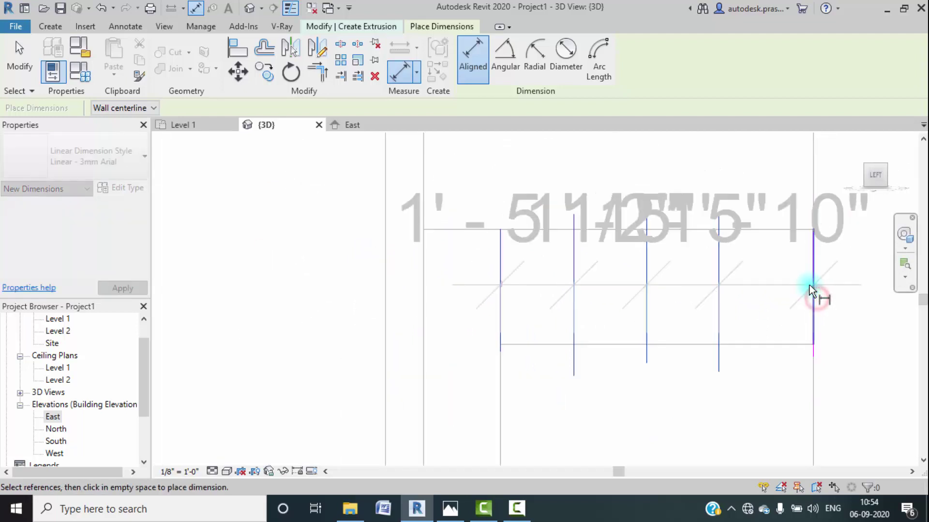
middle_drag(715, 450, 672, 217)
click(671, 216)
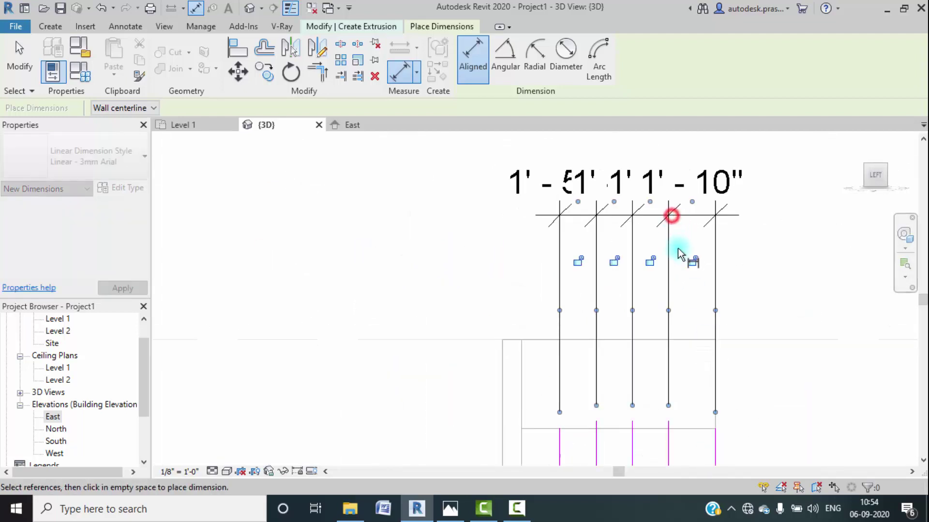
Step: Set the dimension string to equal spacing so the door divisions are even, and delete the dimension
scroll(635, 231, down, 3)
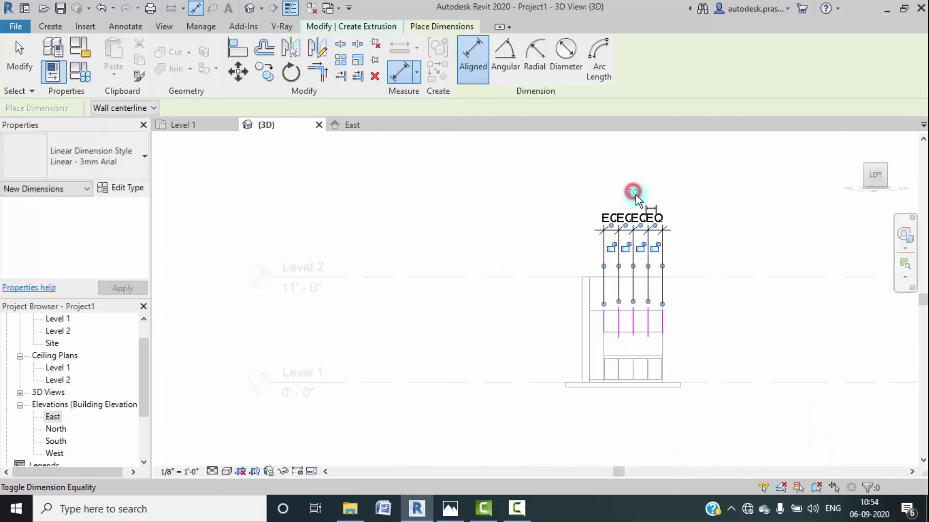
key(Escape)
key(Escape)
click(585, 223)
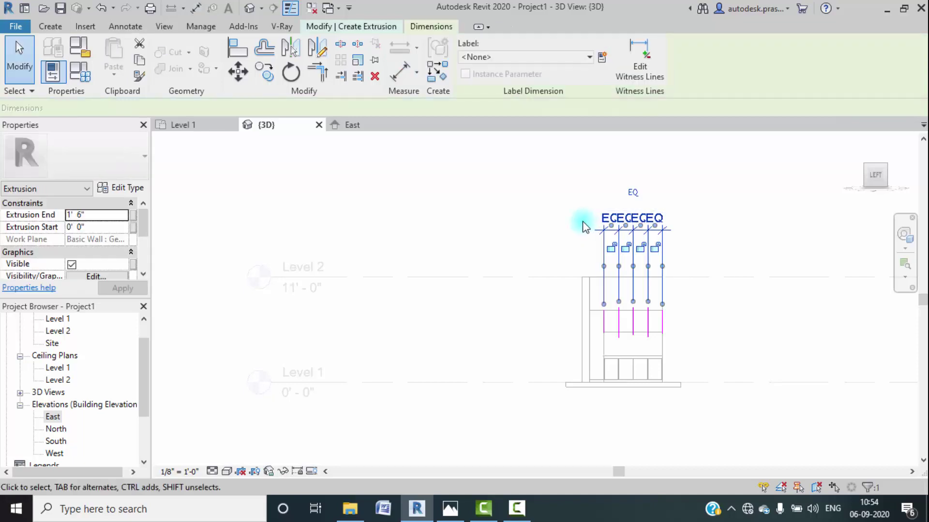
key(Delete)
Step: Create offset copies 1/4" to each side of the three vertical door division lines using Pick Lines
scroll(648, 269, up, 10)
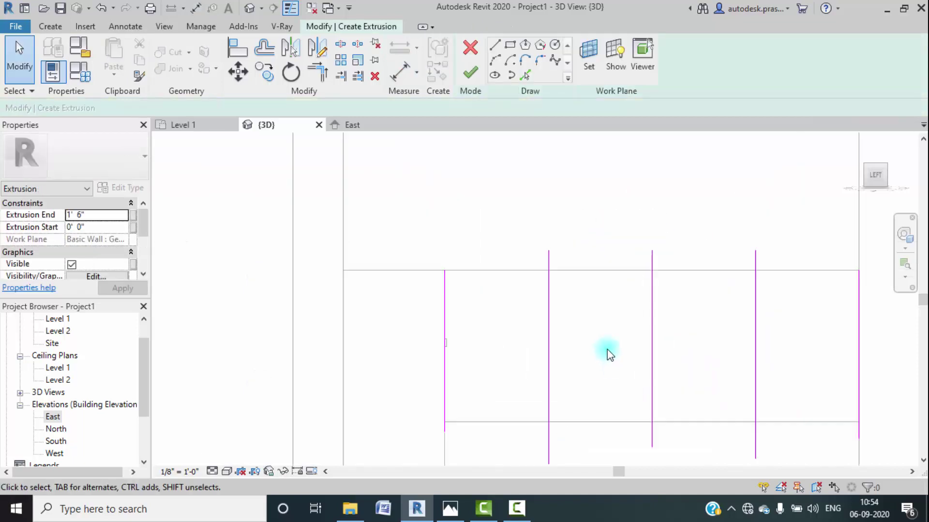
mouse_move(607, 353)
middle_down()
mouse_move(658, 342)
mouse_move(607, 290)
middle_up()
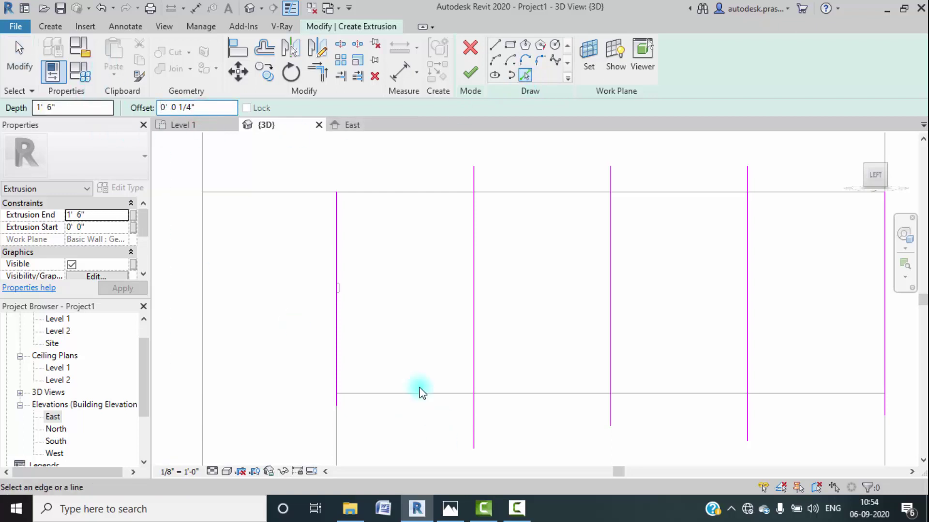
scroll(445, 293, up, 5)
click(509, 333)
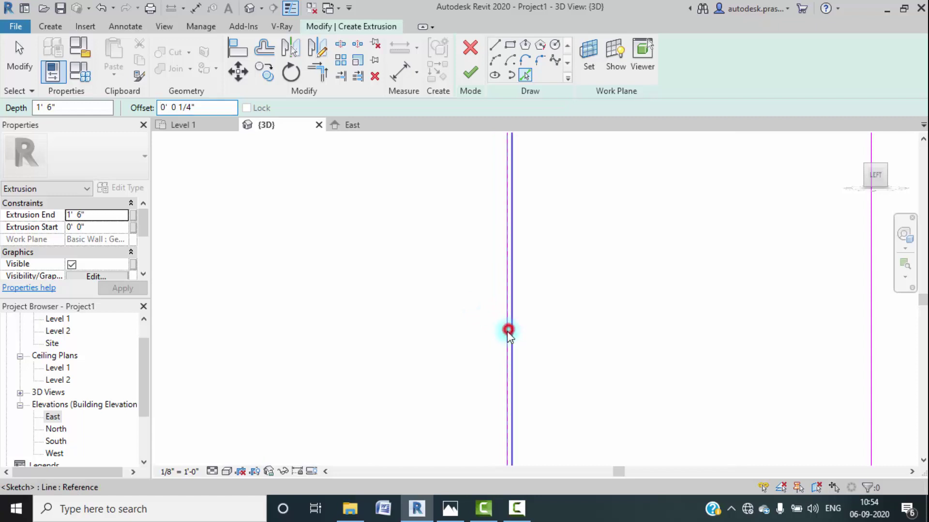
scroll(602, 324, down, 5)
middle_drag(704, 341, 524, 310)
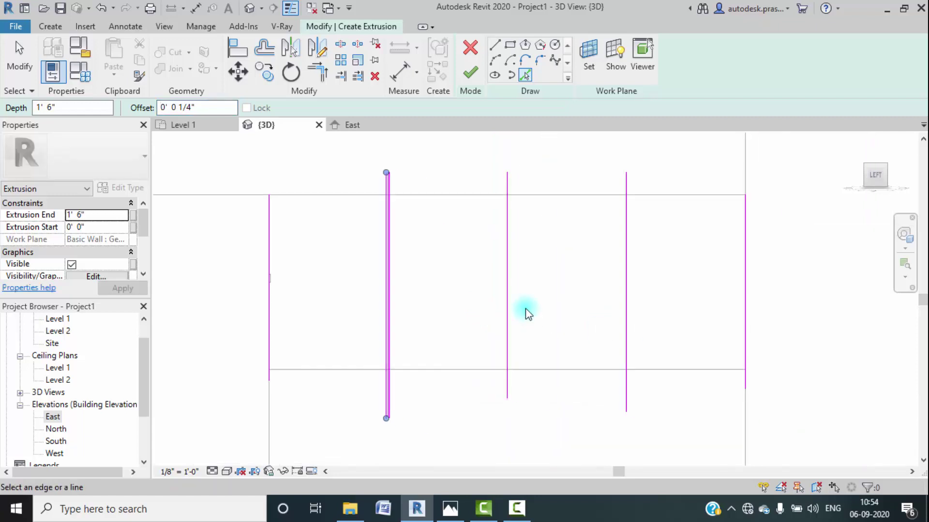
scroll(499, 322, up, 4)
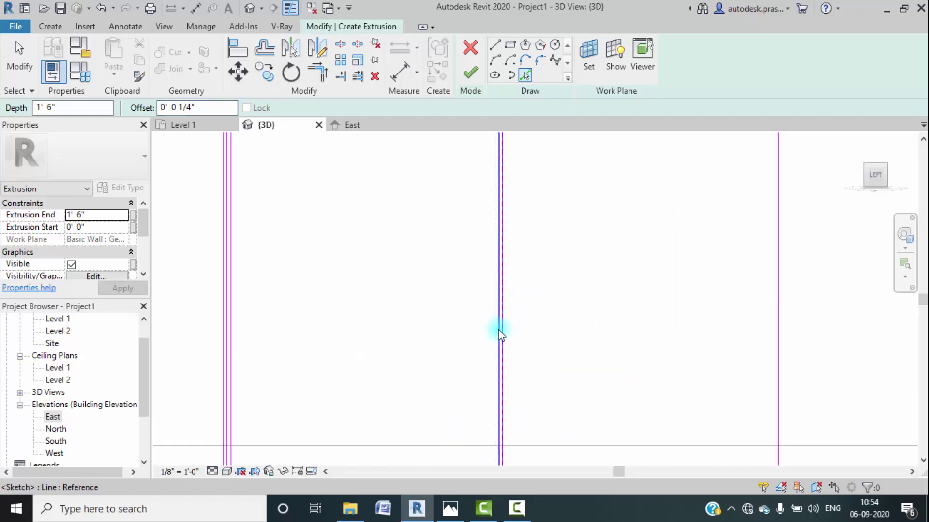
scroll(502, 332, up, 6)
scroll(503, 335, down, 3)
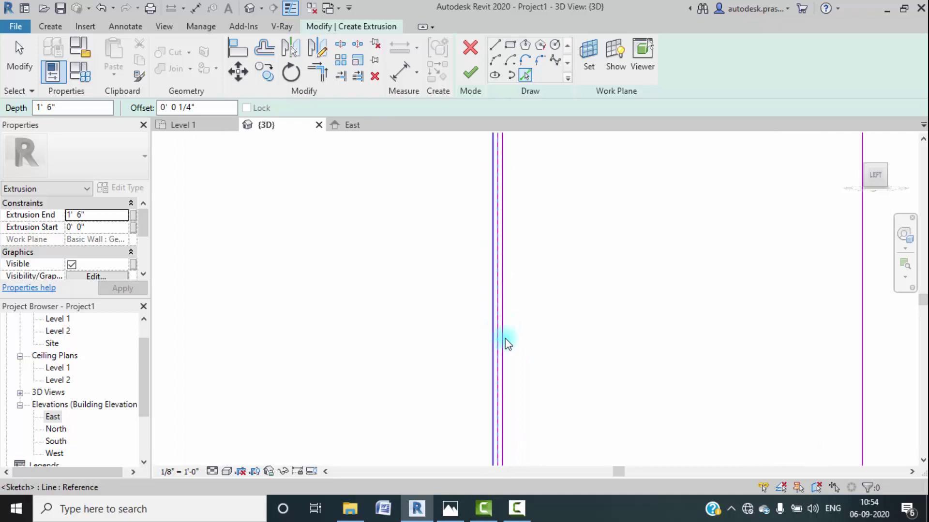
middle_drag(505, 337, 572, 365)
scroll(594, 352, up, 4)
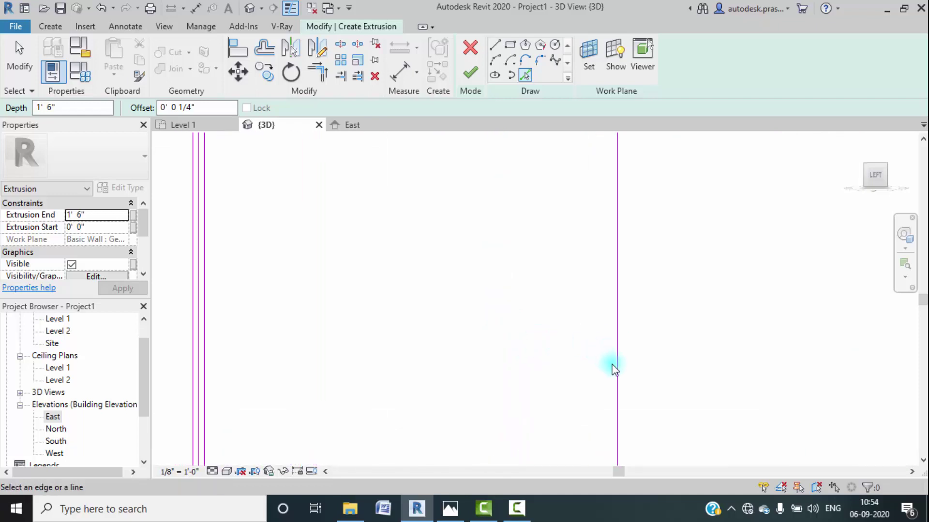
scroll(614, 368, up, 3)
scroll(579, 325, down, 5)
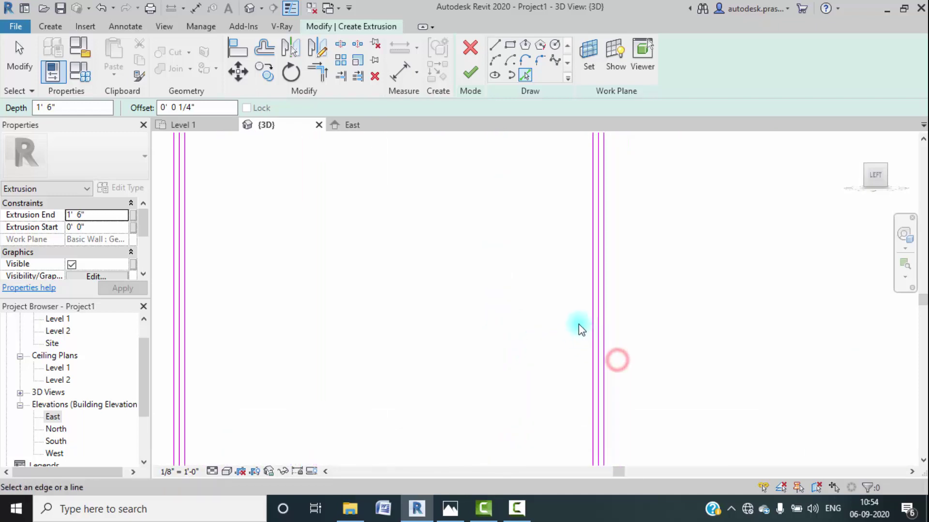
scroll(657, 338, up, 2)
scroll(443, 201, up, 2)
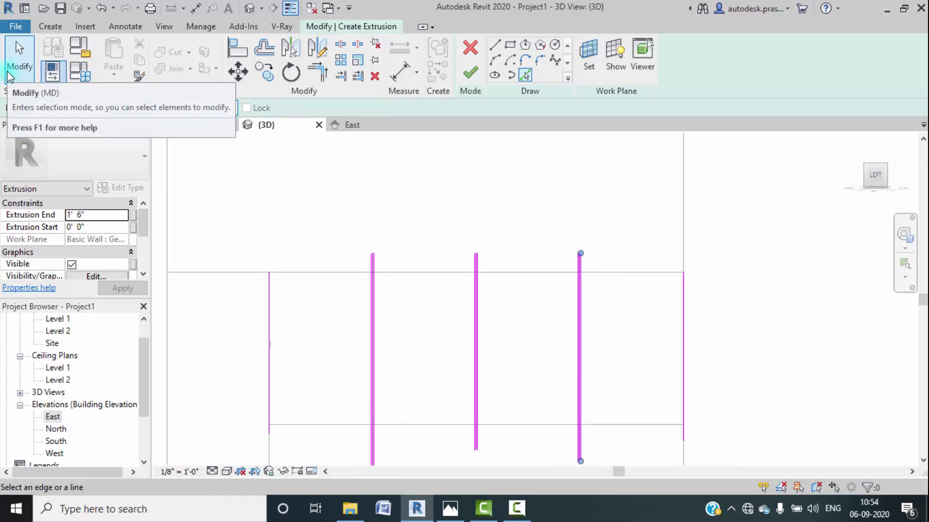
Step: Add a vertical line offset 1/2" inward from the upper cabinet's right-hand end
scroll(705, 377, up, 3)
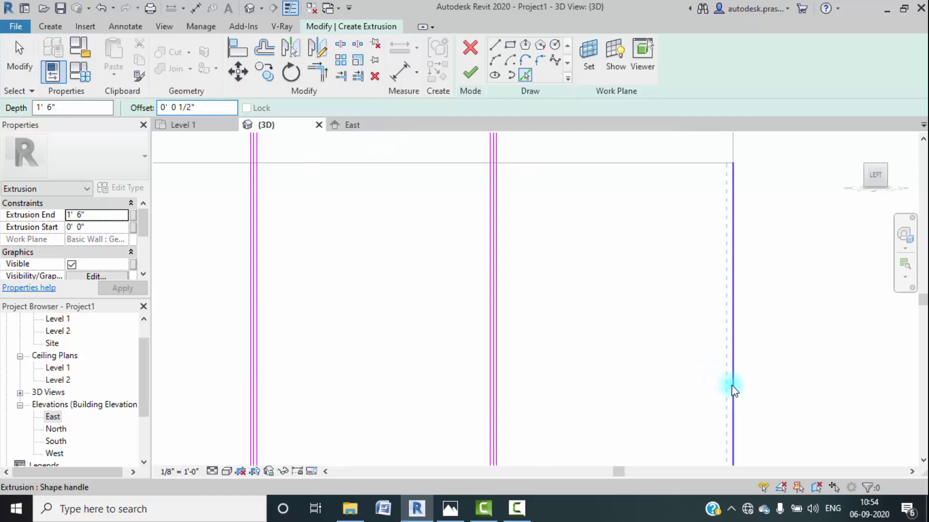
click(732, 387)
scroll(648, 243, down, 2)
scroll(555, 265, down, 3)
scroll(501, 284, up, 4)
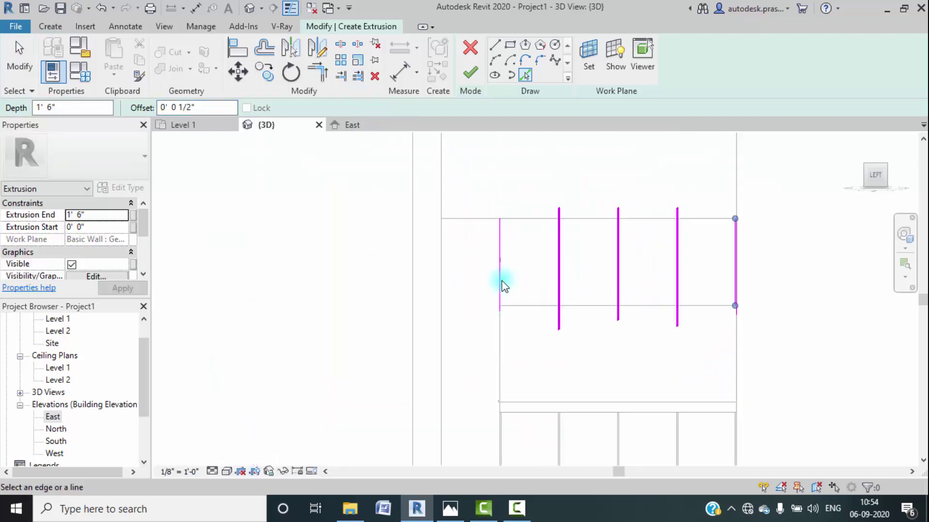
scroll(540, 264, down, 4)
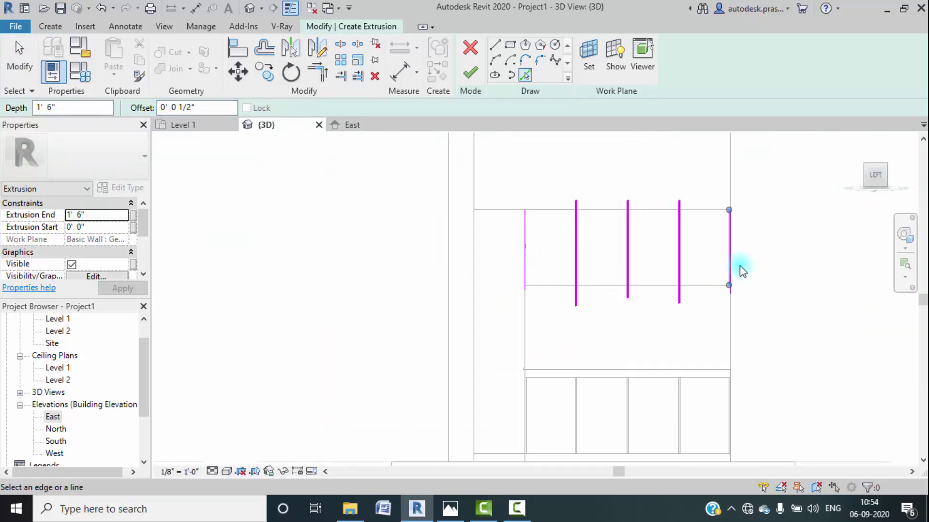
scroll(739, 266, up, 4)
Step: Delete the vertical sketch lines at both ends of the upper cabinet, including the 1/2" offset line
key(Escape)
click(740, 284)
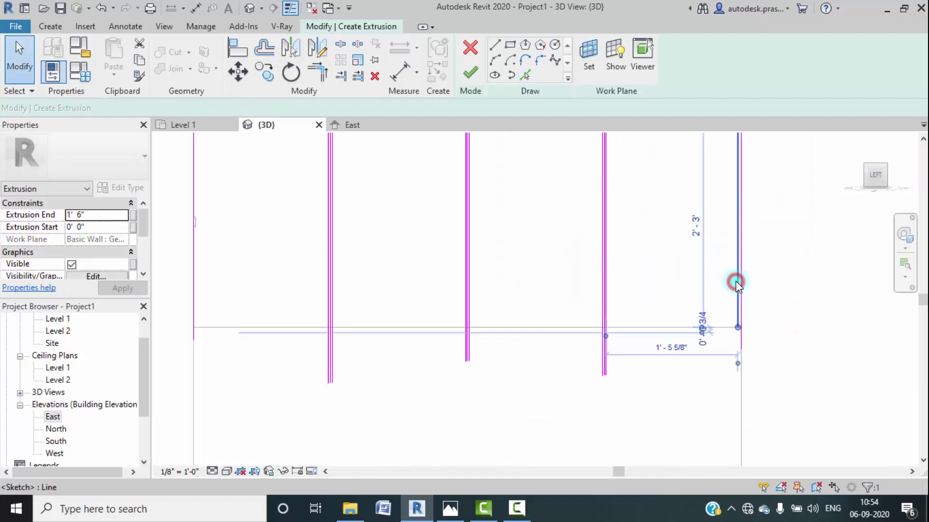
key(Escape)
scroll(680, 296, down, 4)
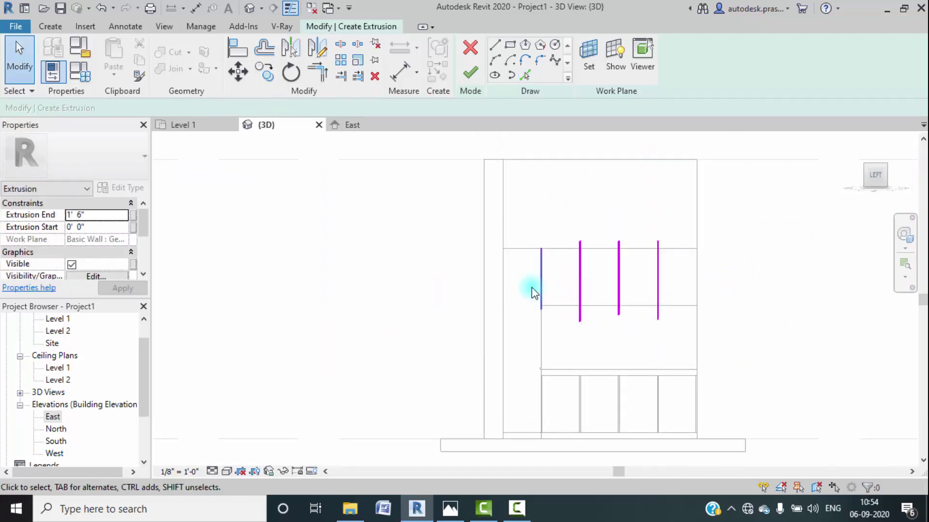
scroll(537, 293, up, 4)
scroll(562, 284, down, 5)
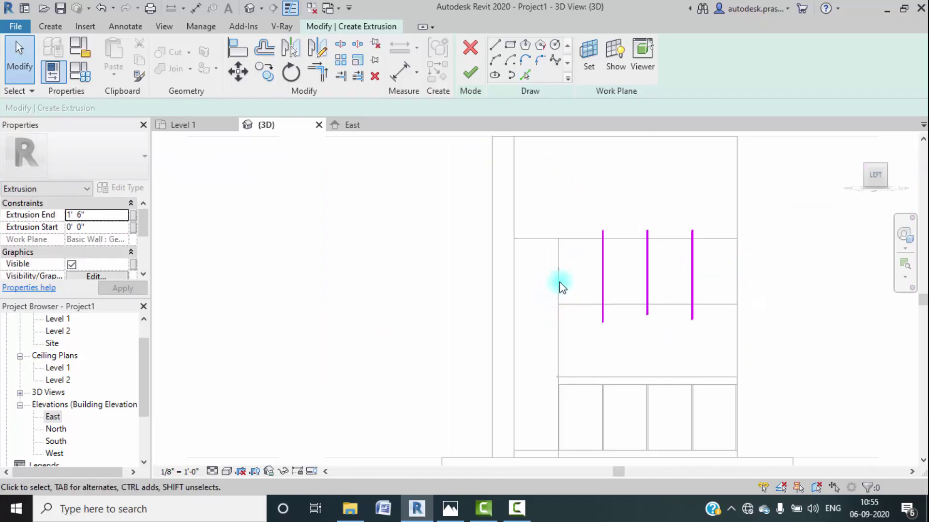
Step: Delete the original centre line from each of the three door divisions, keeping only the offset pairs
scroll(626, 300, up, 5)
scroll(630, 274, up, 3)
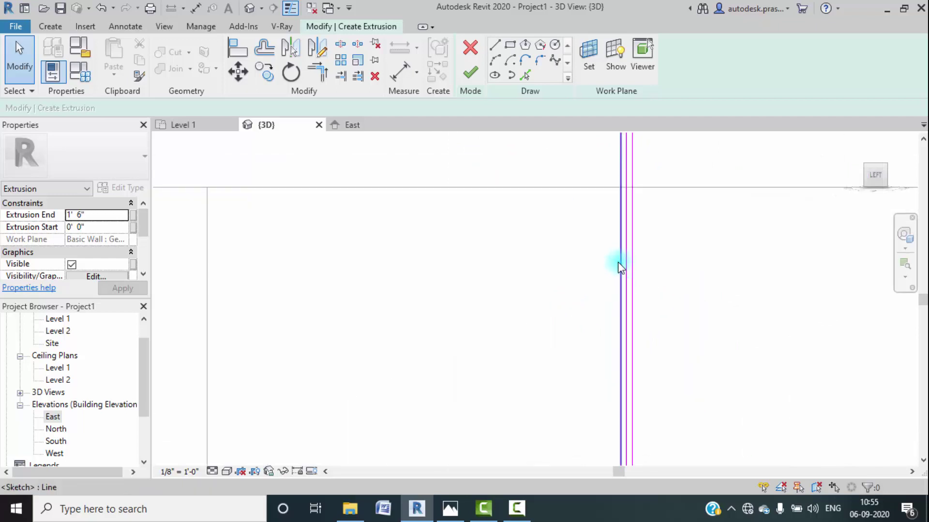
key(Delete)
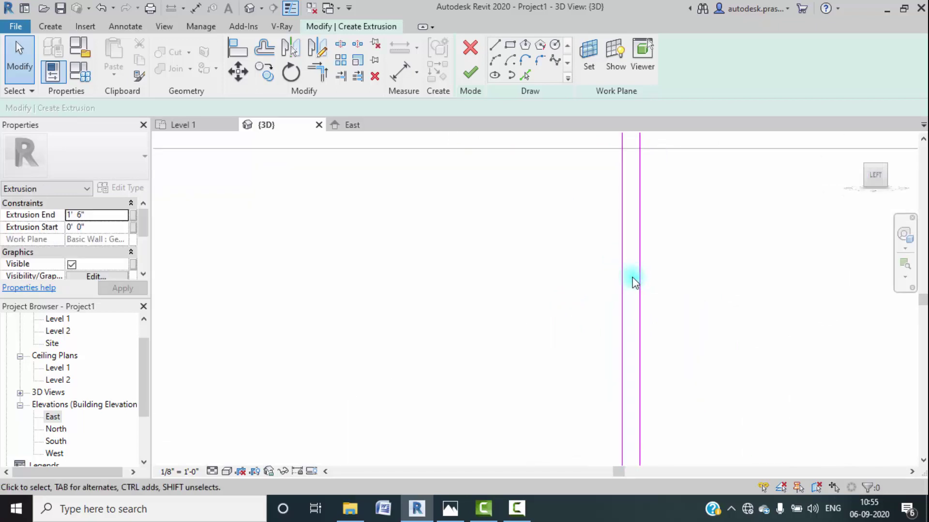
scroll(609, 280, down, 4)
mouse_move(717, 302)
middle_down()
mouse_move(647, 322)
mouse_move(648, 300)
middle_up()
scroll(650, 302, up, 5)
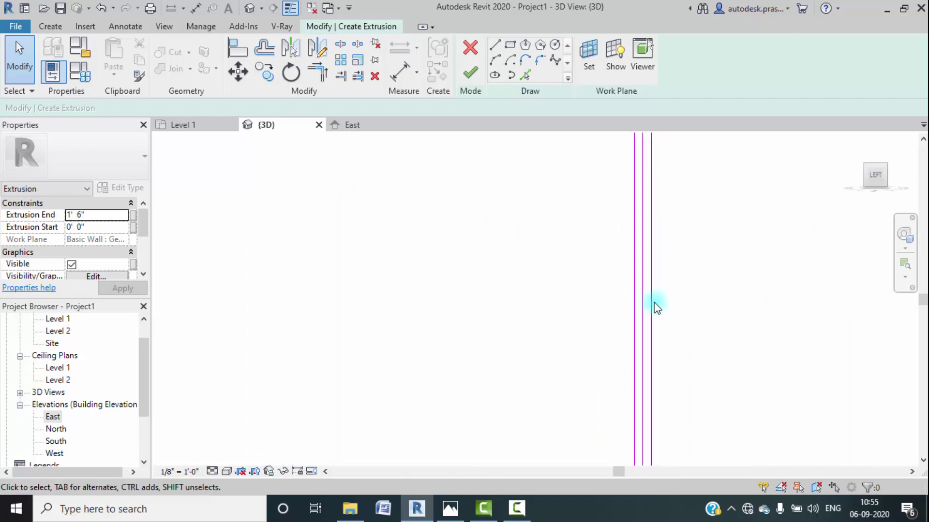
scroll(631, 302, down, 5)
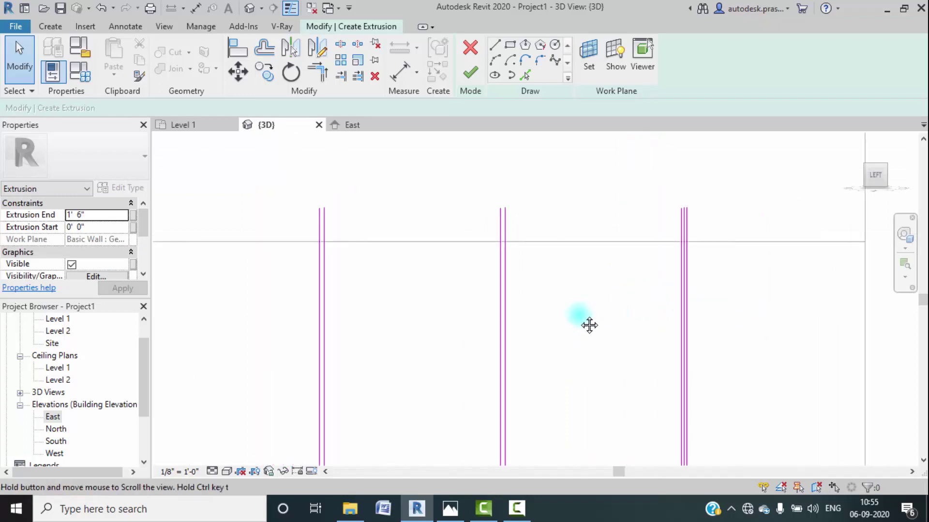
scroll(697, 323, up, 2)
scroll(670, 315, up, 2)
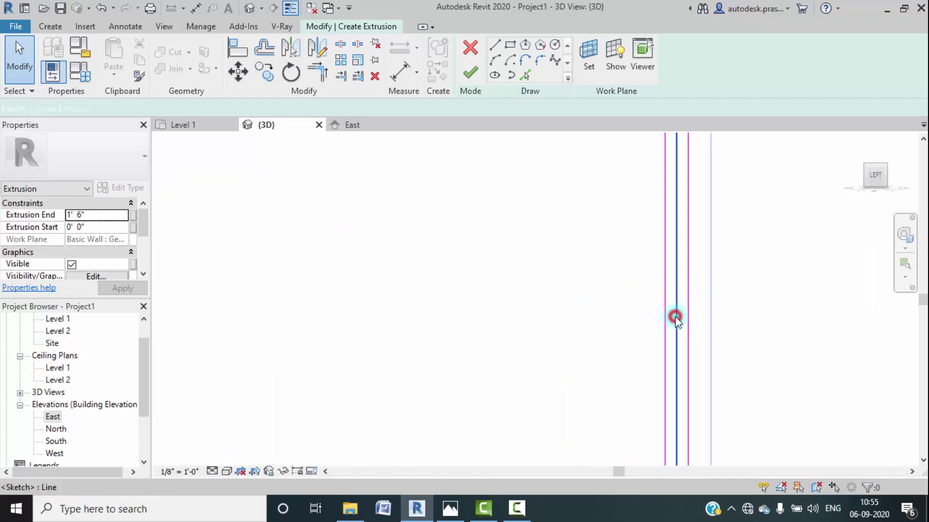
scroll(623, 300, down, 6)
Step: Draw horizontal lines along the upper cabinet's top and bottom edges, spanning all three pairs of door-division lines
scroll(493, 294, up, 2)
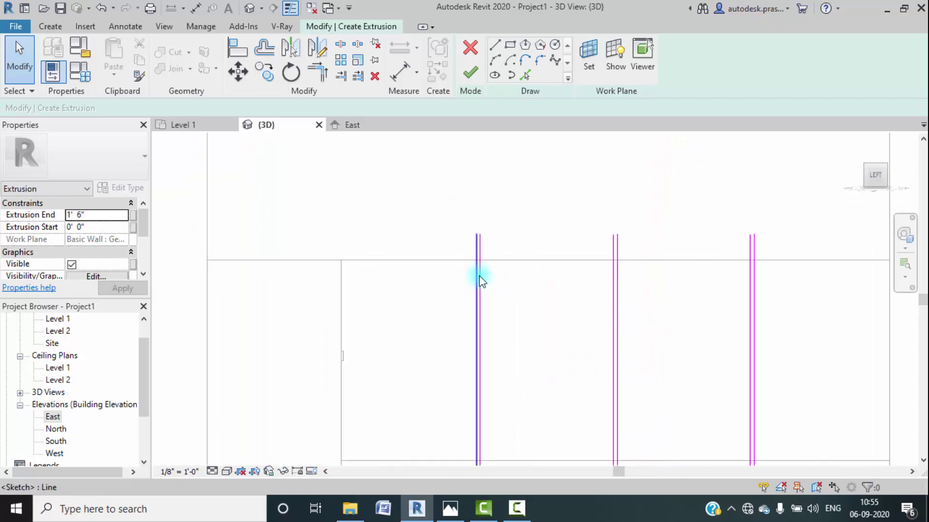
scroll(481, 281, up, 2)
click(495, 46)
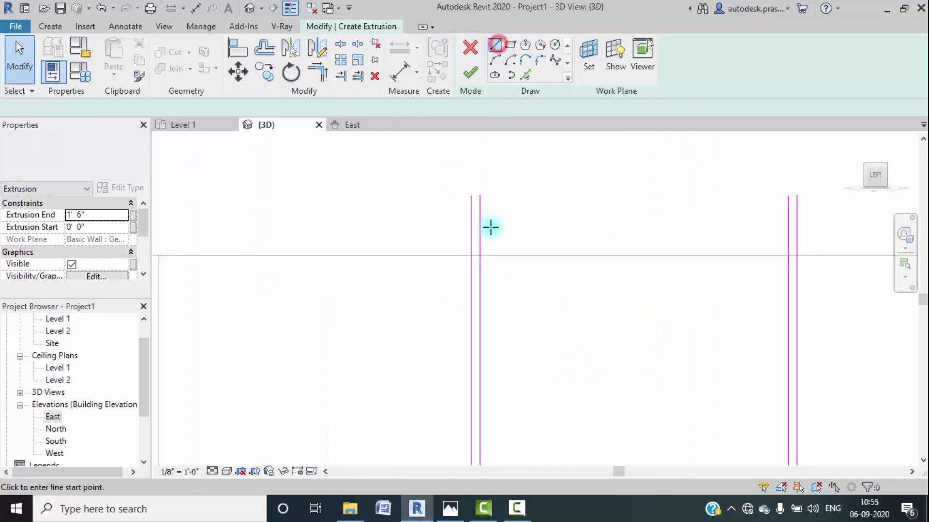
click(469, 257)
middle_drag(617, 251, 270, 219)
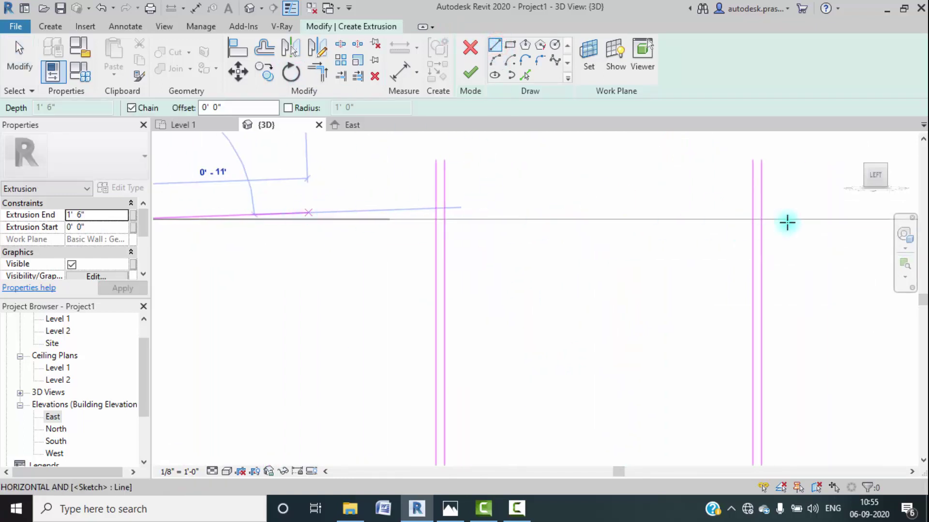
click(762, 218)
scroll(469, 166, down, 2)
middle_drag(478, 185, 559, 178)
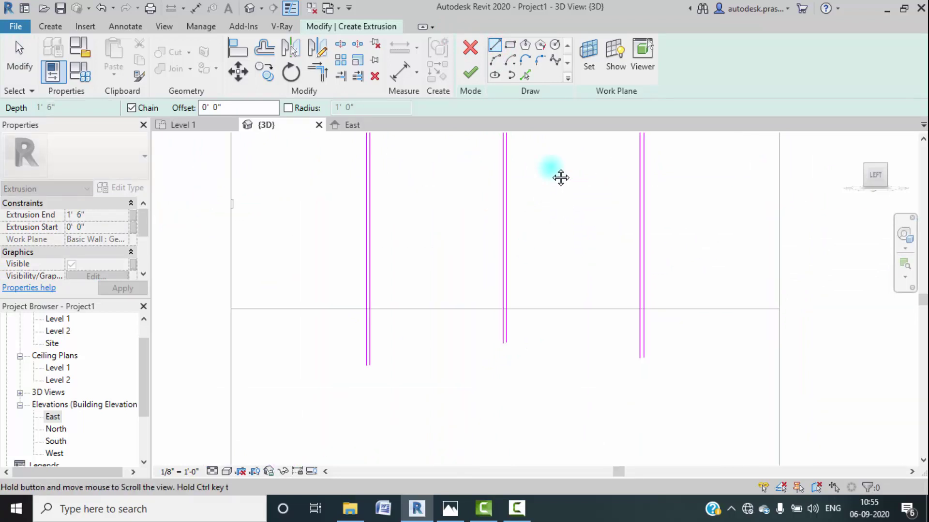
scroll(377, 311, up, 2)
click(352, 287)
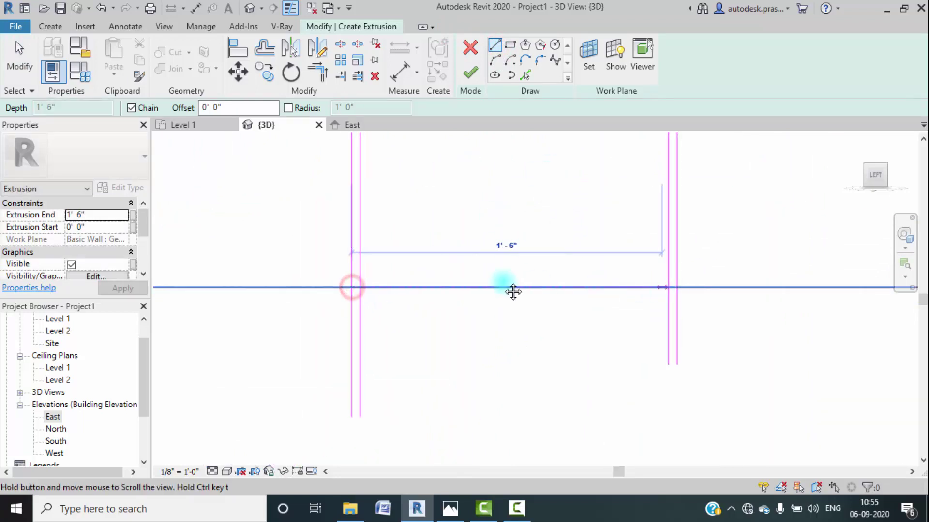
middle_drag(512, 288, 557, 276)
click(724, 277)
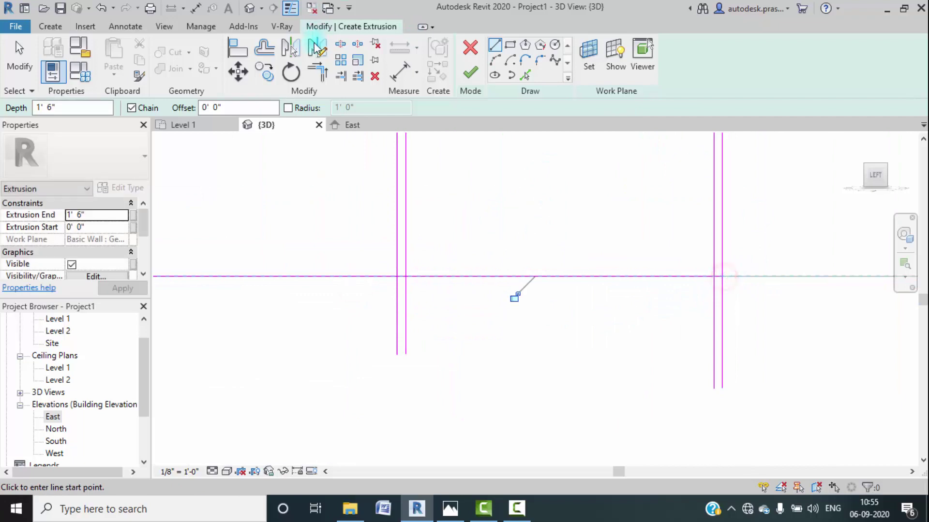
Step: Split the horizontal top and bottom sketch lines in the gaps between neighbouring door-division strips
click(340, 45)
click(260, 277)
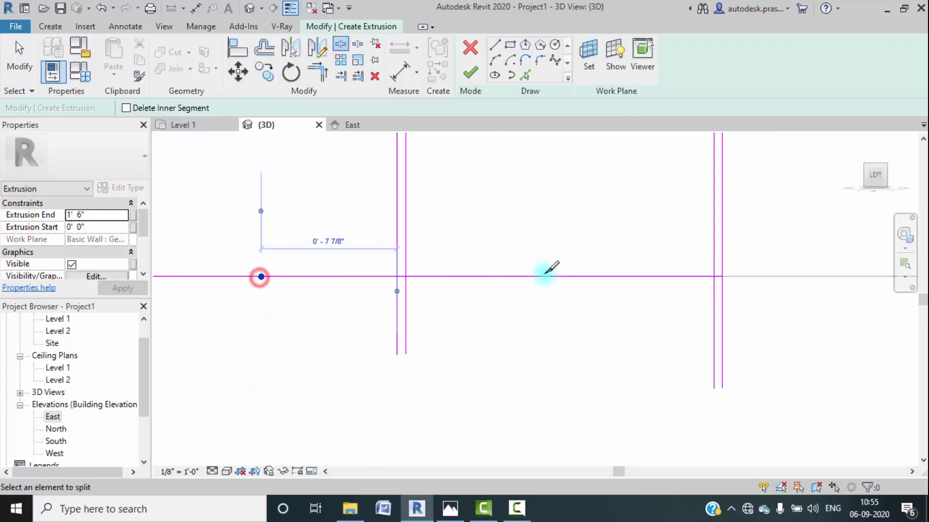
click(545, 277)
middle_drag(545, 220, 549, 462)
scroll(322, 218, down, 3)
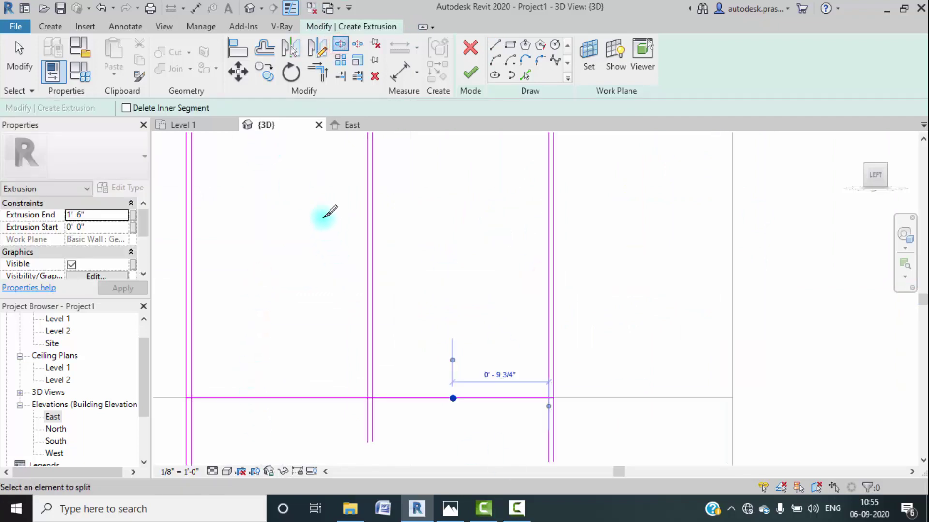
mouse_move(319, 220)
middle_down()
mouse_move(316, 382)
mouse_move(300, 218)
mouse_move(422, 182)
middle_up()
click(455, 304)
Step: Trim the upper ends of the three door-division strips into closed corners along the cabinet's top edge
scroll(369, 203, up, 4)
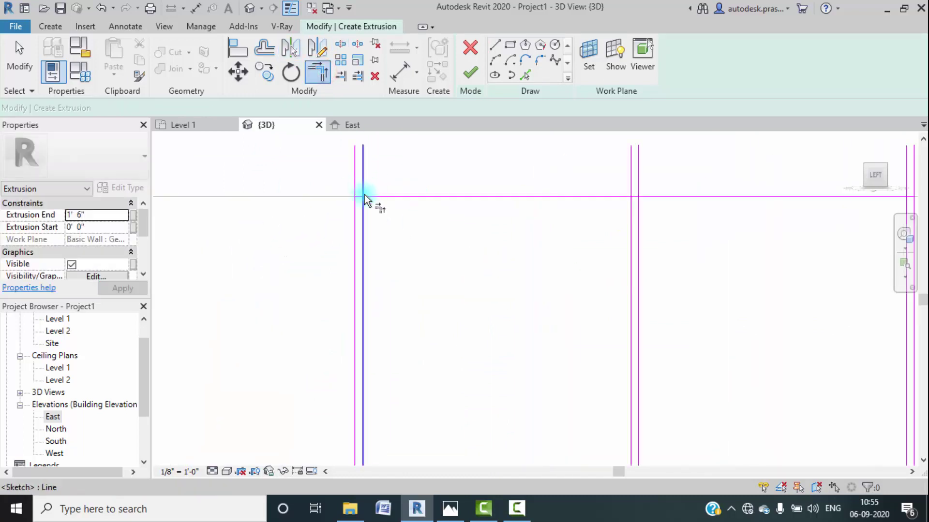
click(348, 180)
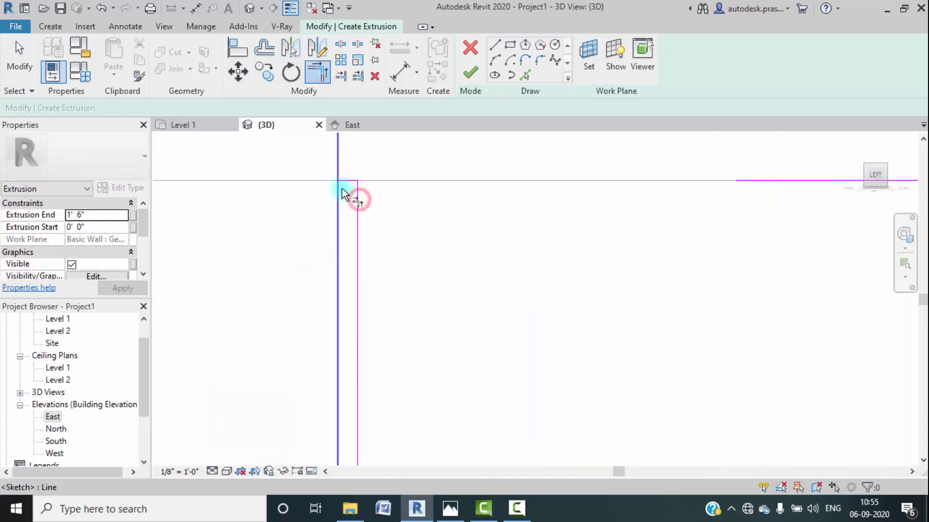
scroll(441, 352, down, 3)
middle_drag(442, 353, 483, 342)
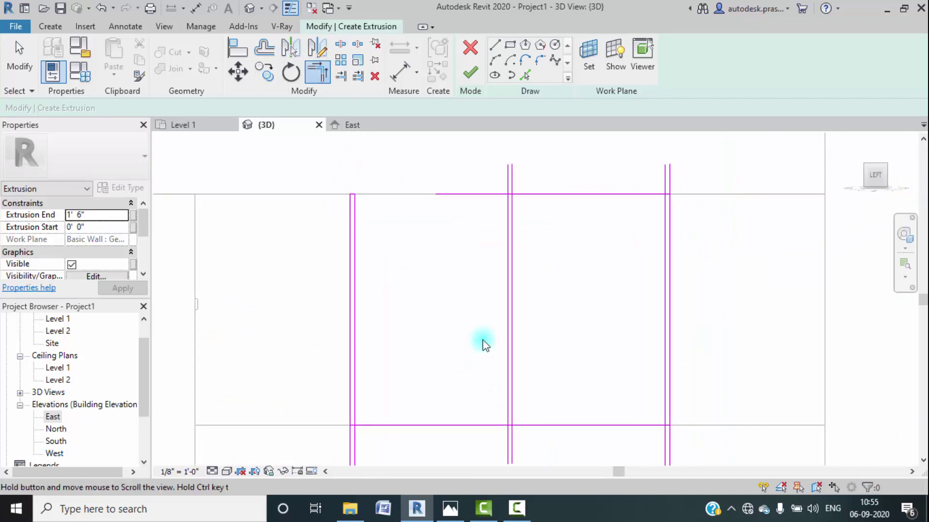
scroll(497, 318, up, 4)
scroll(457, 331, up, 3)
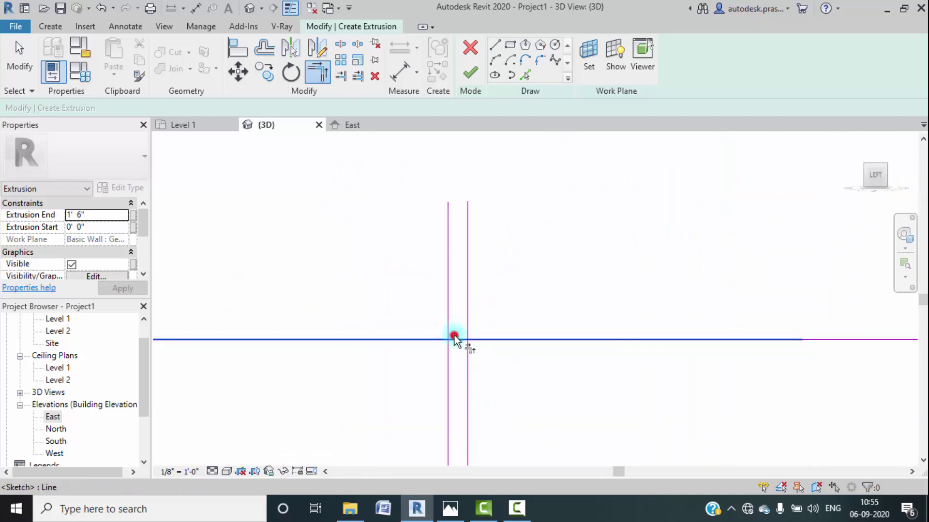
click(454, 336)
click(445, 352)
click(460, 340)
click(467, 350)
middle_drag(754, 356, 139, 317)
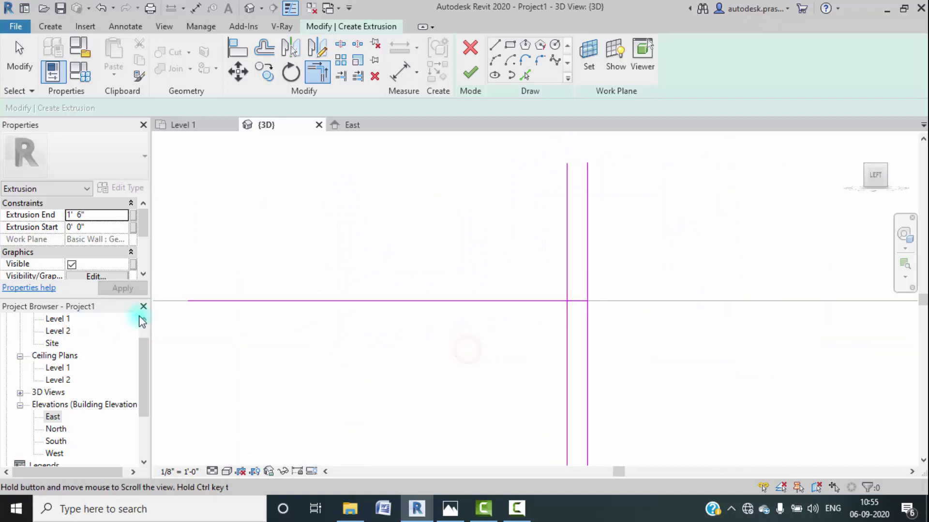
click(587, 315)
Step: Trim the lower end of the left-hand door-division strip into closed corners on the cabinet's bottom edge
scroll(410, 246, down, 5)
scroll(428, 335, down, 2)
middle_drag(380, 355, 434, 286)
scroll(295, 353, up, 2)
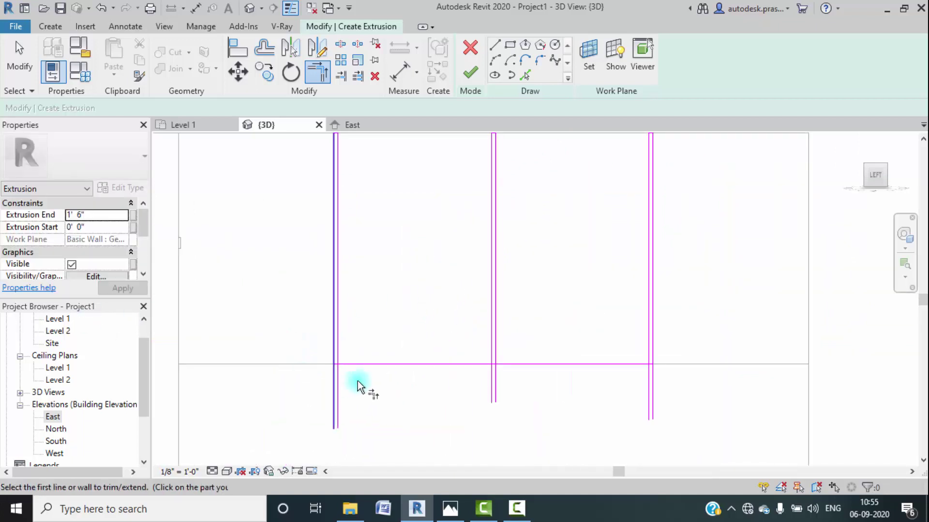
scroll(356, 380, up, 3)
click(308, 352)
click(317, 338)
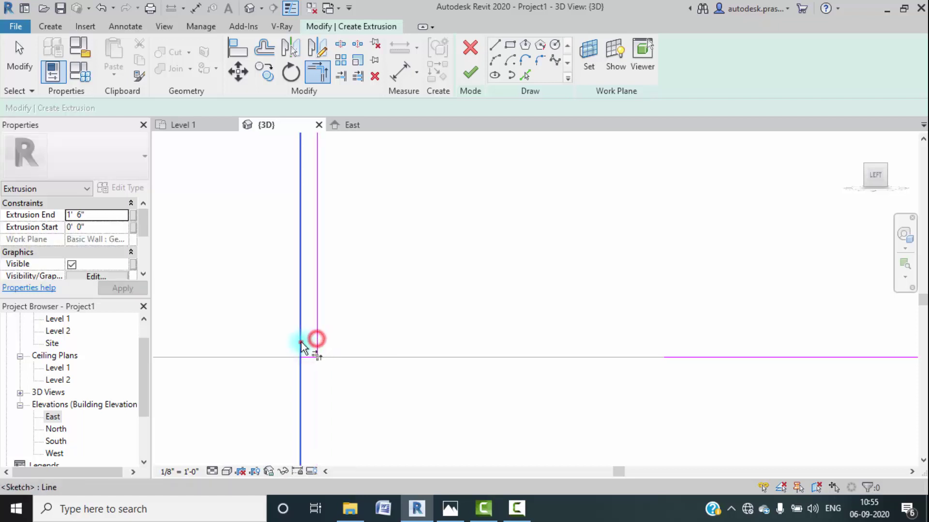
scroll(477, 308, down, 2)
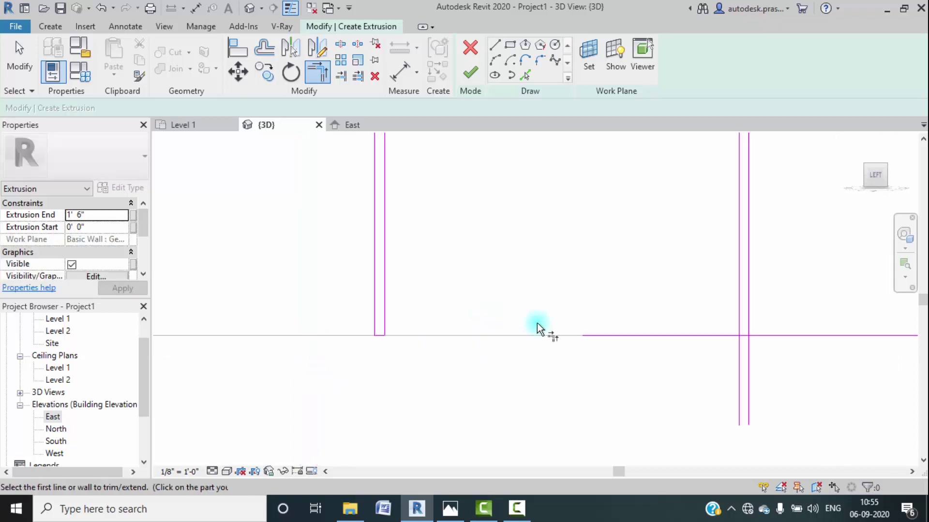
Step: Trim the lower ends of the middle and right-hand strips into closed corners and finish the extrusion sketch
middle_drag(537, 326, 452, 331)
scroll(580, 335, up, 3)
click(524, 303)
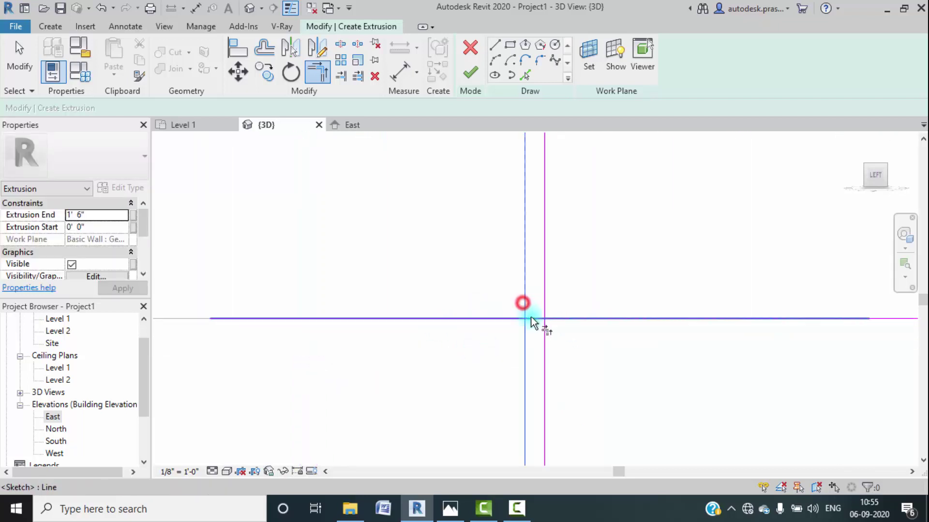
scroll(571, 311, down, 4)
middle_drag(678, 336, 428, 337)
scroll(493, 320, up, 5)
click(490, 291)
click(484, 279)
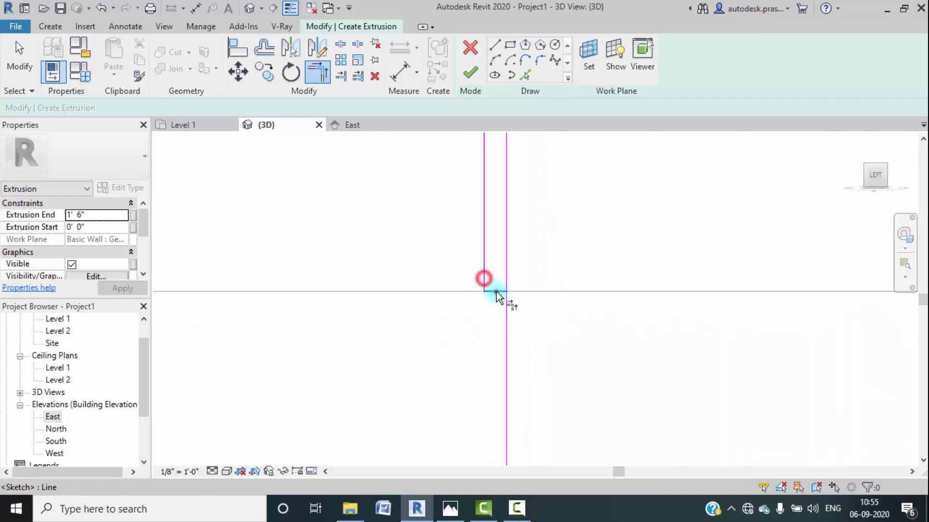
scroll(510, 256, down, 3)
mouse_move(514, 263)
middle_down()
mouse_move(474, 341)
mouse_move(586, 337)
middle_up()
click(469, 74)
scroll(492, 342, down, 3)
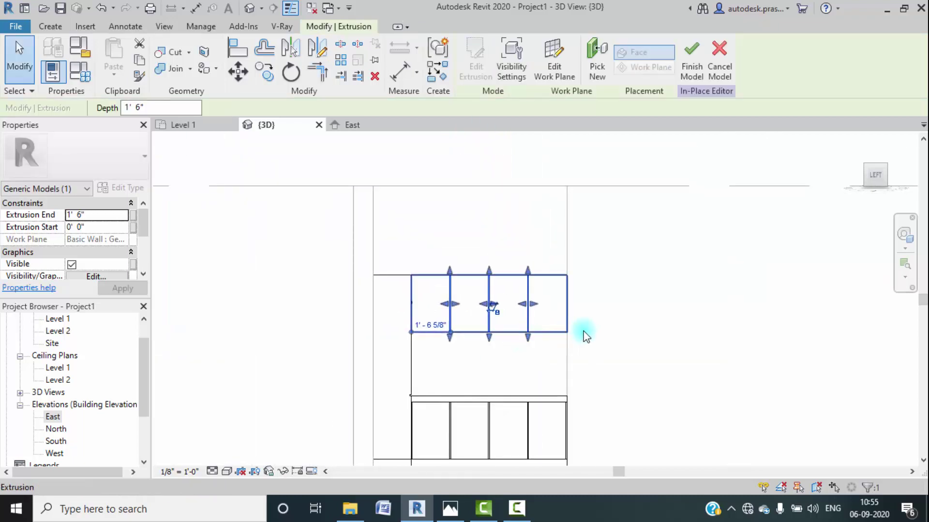
Step: Reshape the door-division extrusion by aligning its front with the cabinet's front face and pulling its back forward to leave thin strips
click(891, 175)
middle_drag(787, 277, 731, 270)
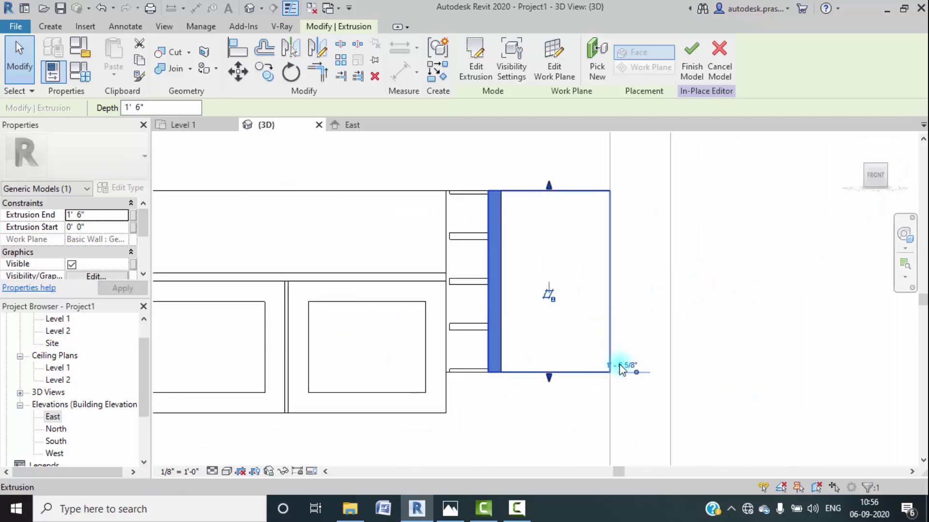
click(782, 307)
click(489, 341)
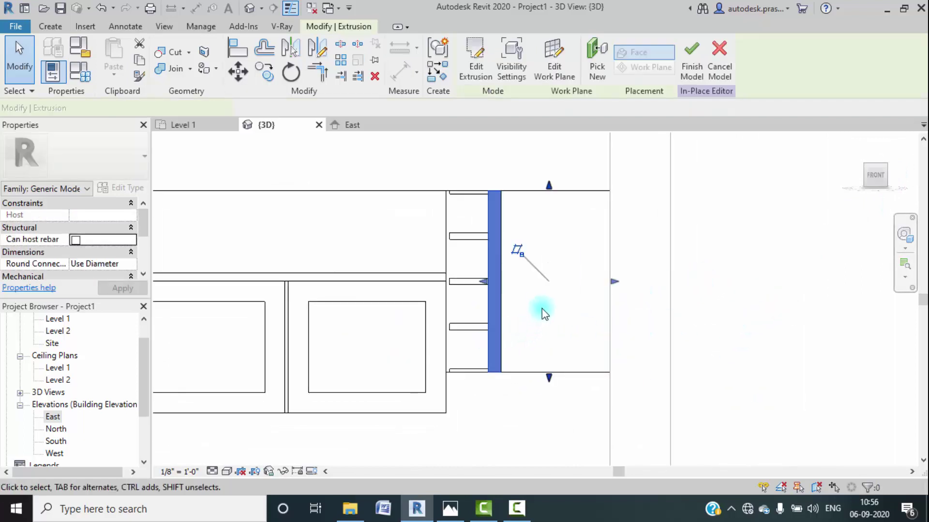
scroll(544, 310, up, 2)
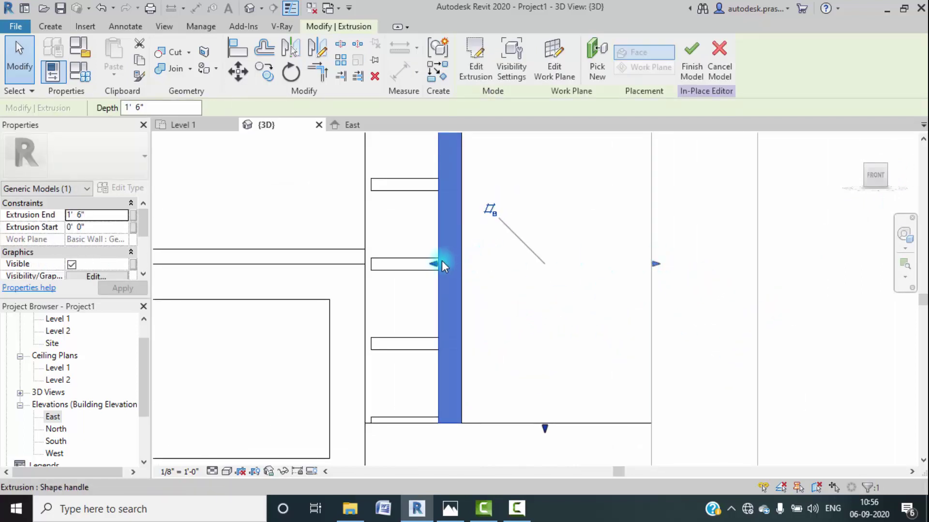
drag(434, 263, 460, 272)
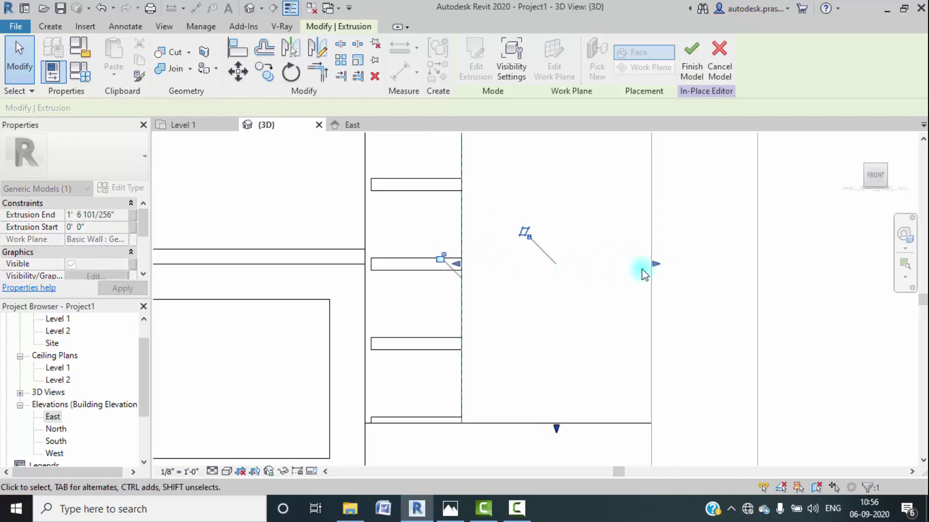
drag(654, 265, 481, 244)
shift+middle_drag(481, 243, 630, 332)
click(725, 204)
shift+middle_drag(699, 228, 550, 302)
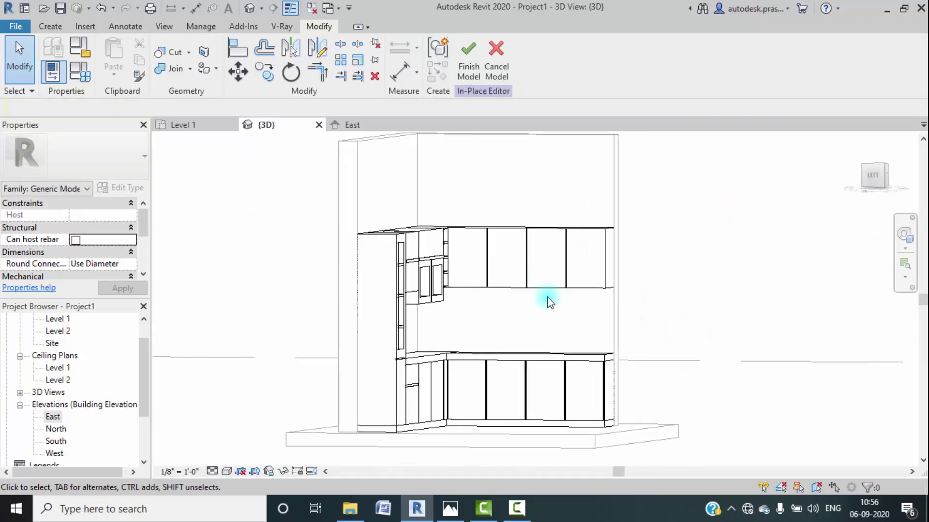
Step: Following the kitchen.jpeg reference, start a void extrusion sketch with a line offset 6" above the side-wall upper cabinet's bottom edge
click(870, 173)
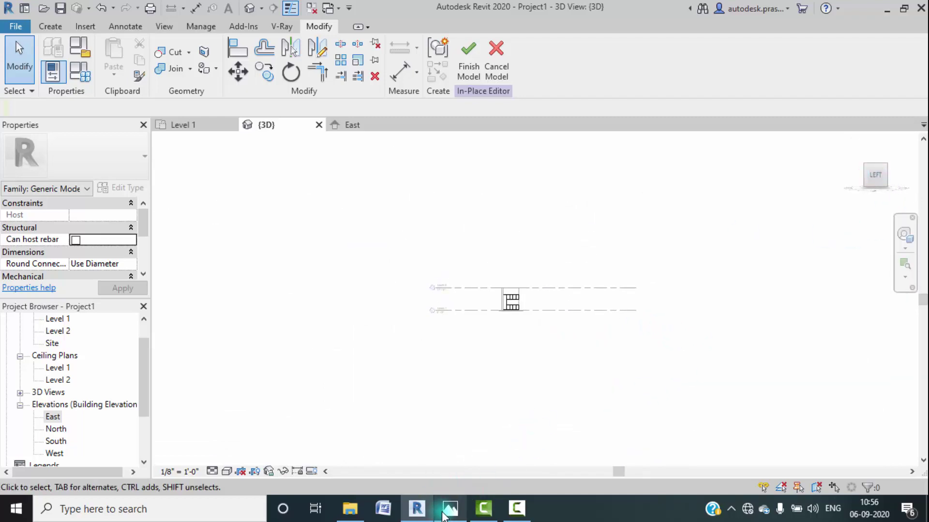
click(450, 495)
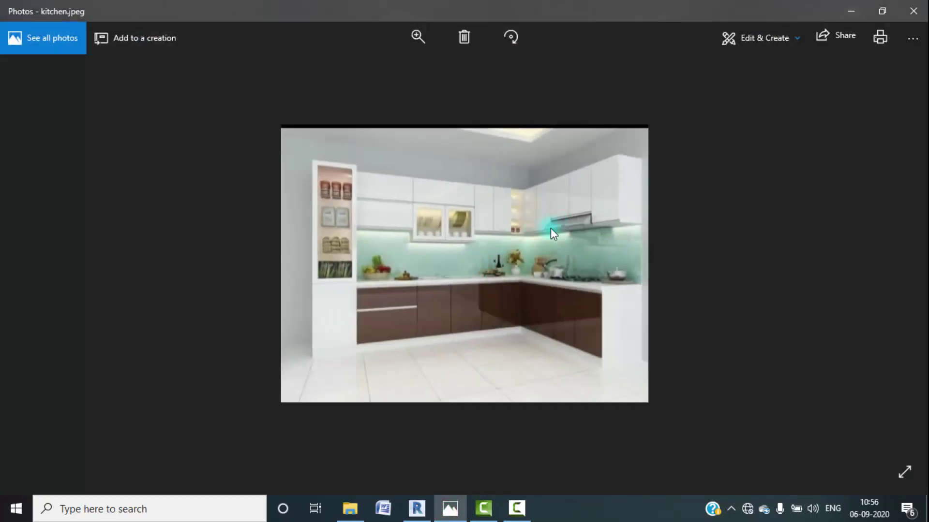
click(854, 12)
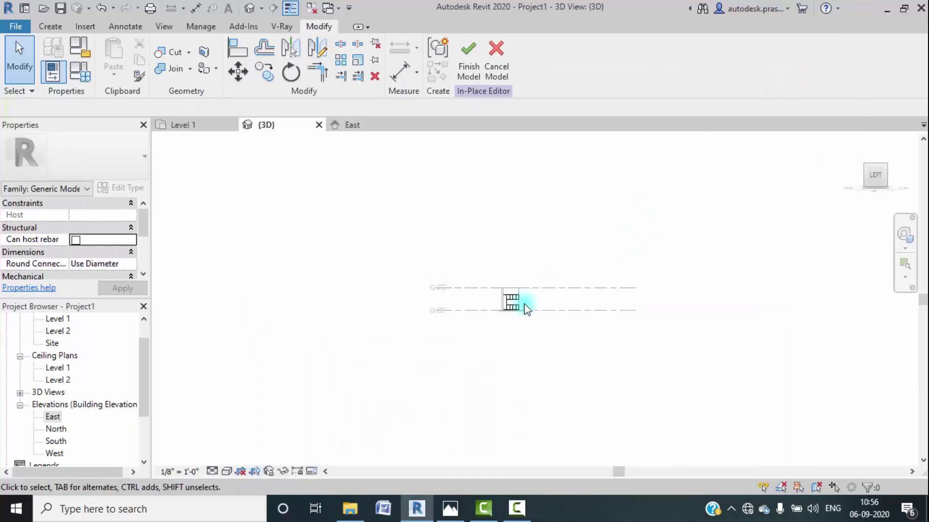
scroll(471, 332, up, 10)
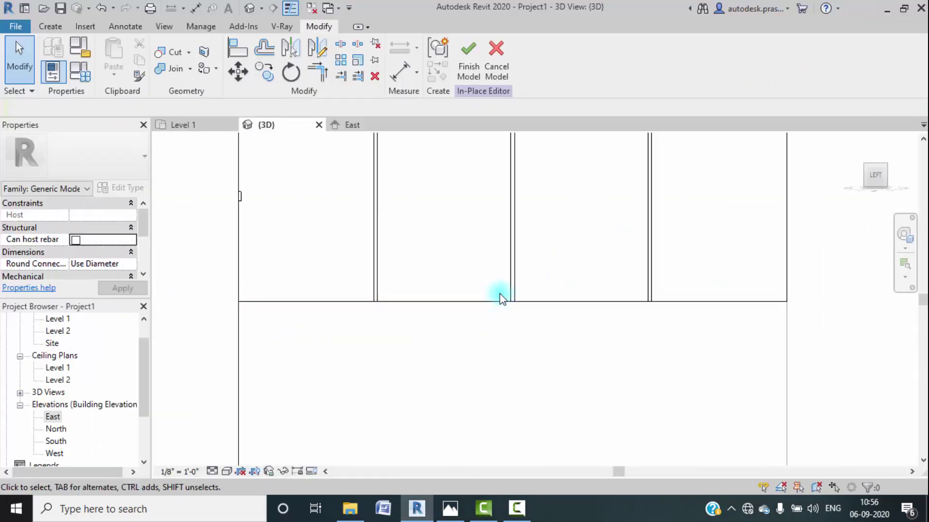
middle_drag(500, 293, 465, 326)
click(53, 28)
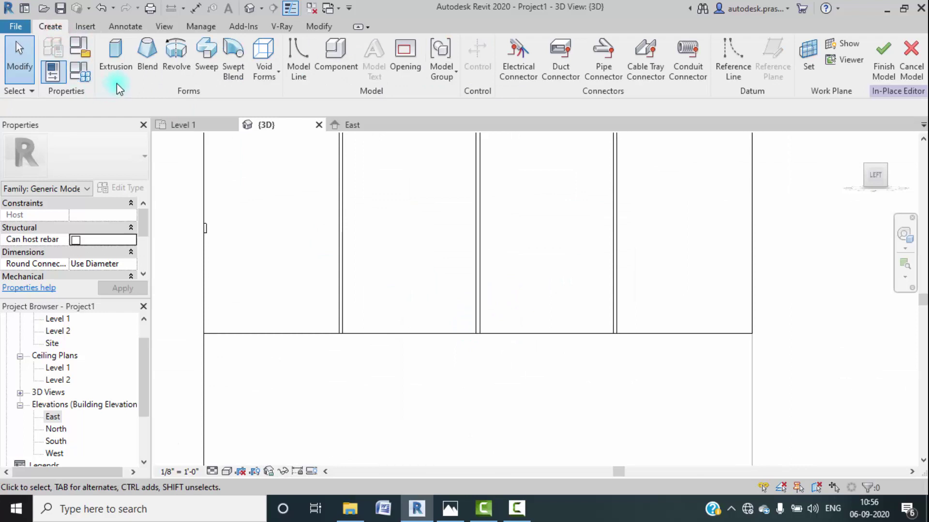
click(265, 78)
click(293, 97)
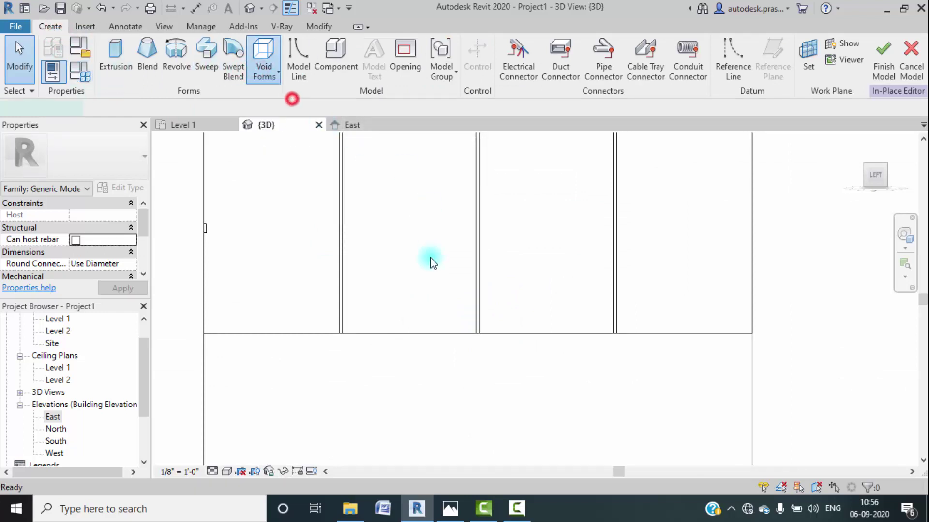
click(524, 75)
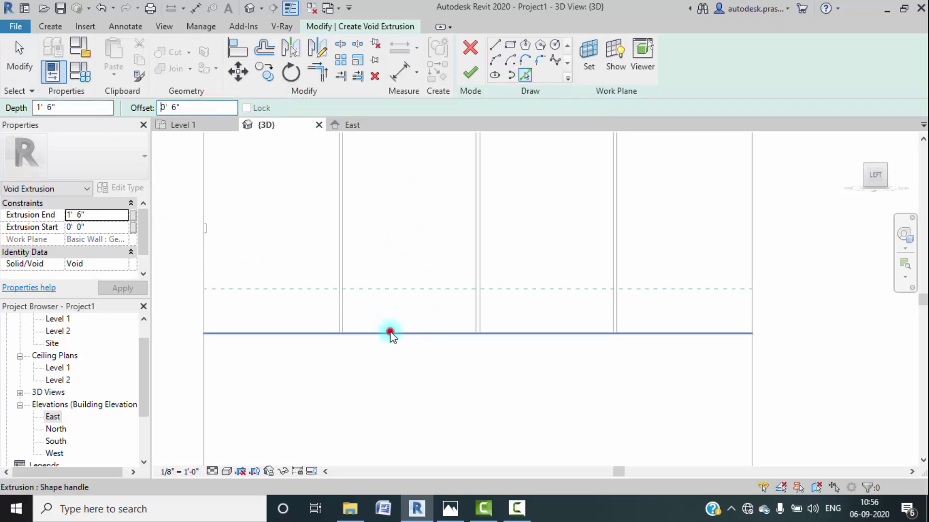
key(Escape)
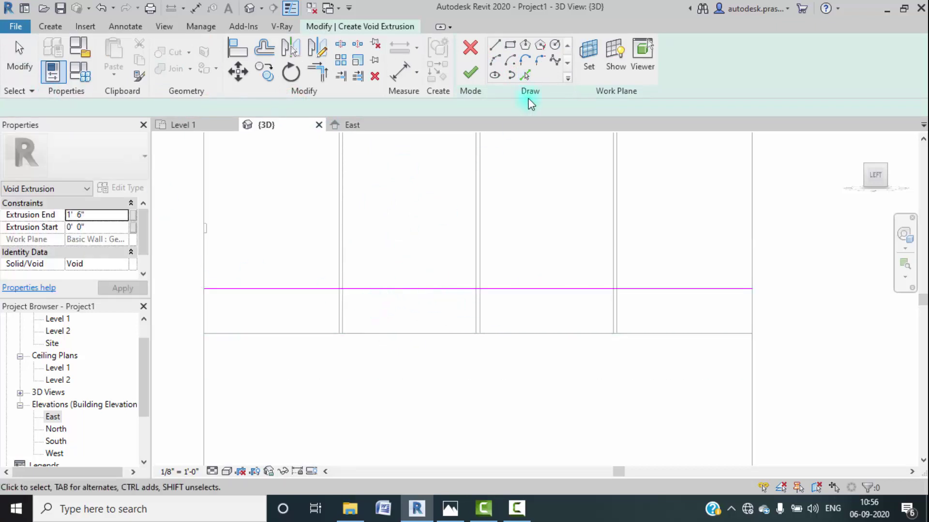
Step: Draw the two sides and bottom of the void profile beneath the two middle doors, between the outer division strips and up to the offset line
scroll(363, 311, up, 2)
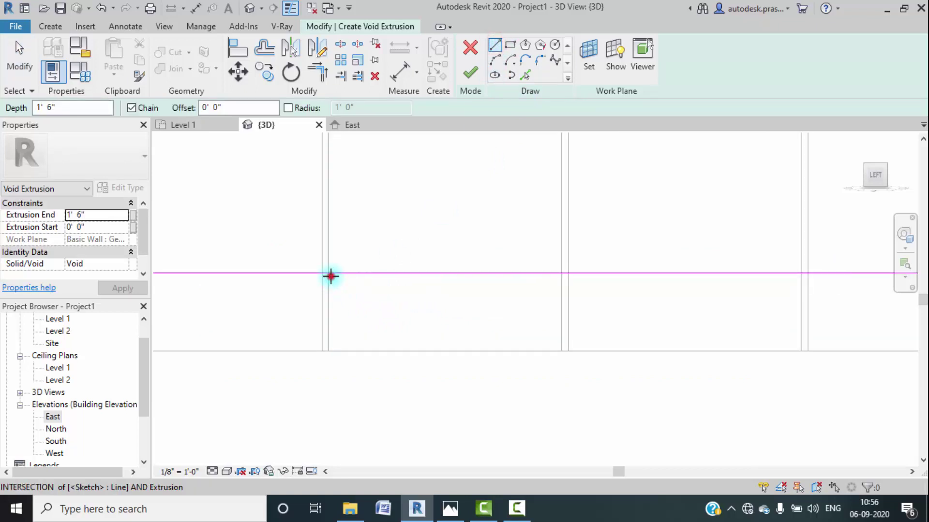
click(331, 276)
click(330, 352)
middle_drag(571, 363, 347, 363)
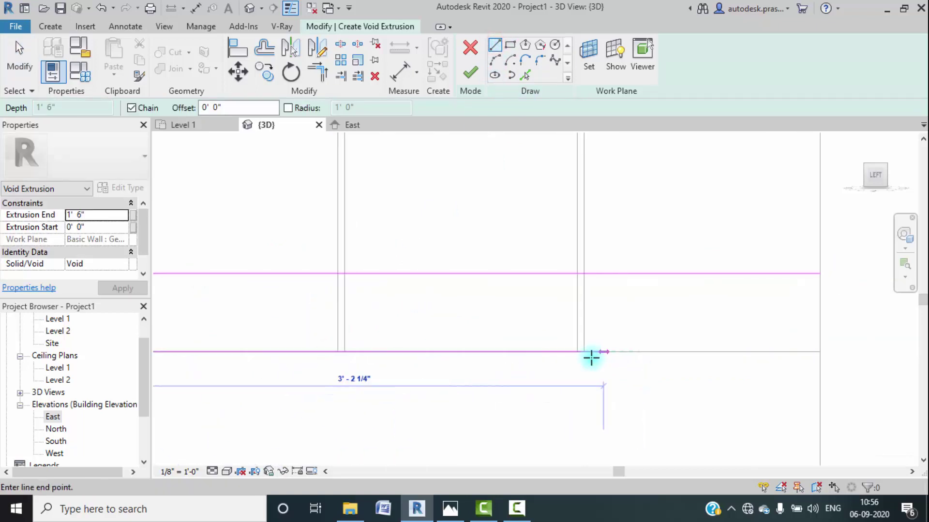
click(577, 352)
click(576, 274)
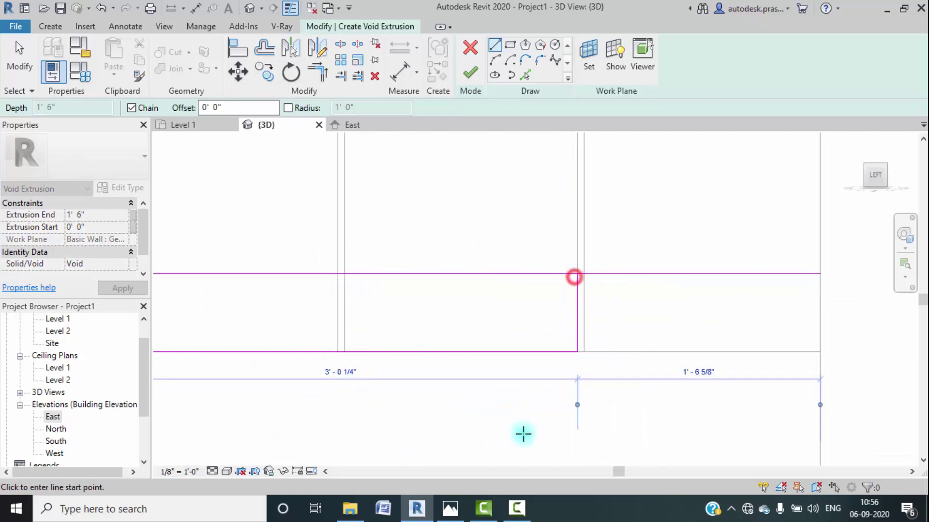
Step: Trim the void profile's offset line to both side lines, forming closed upper corners, and finish the void sketch
click(316, 72)
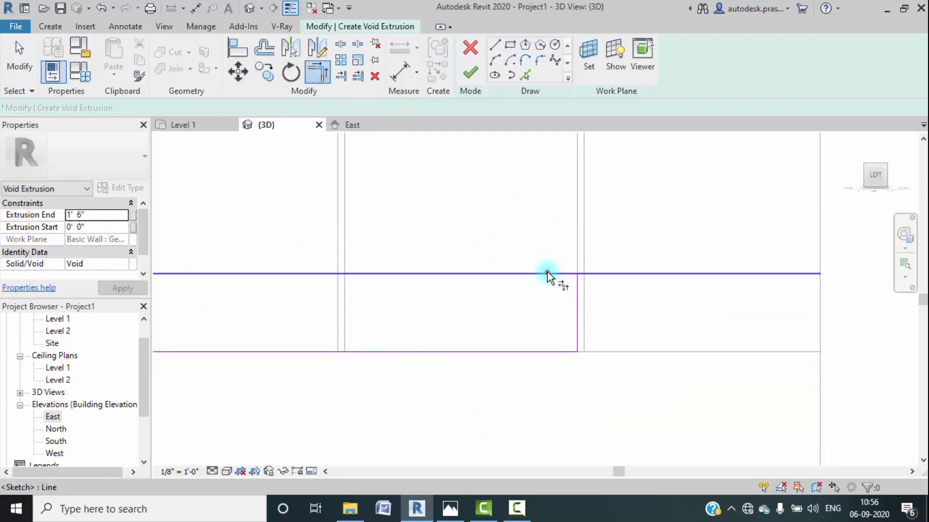
click(547, 271)
click(575, 291)
scroll(478, 317, down, 2)
middle_drag(255, 293, 383, 306)
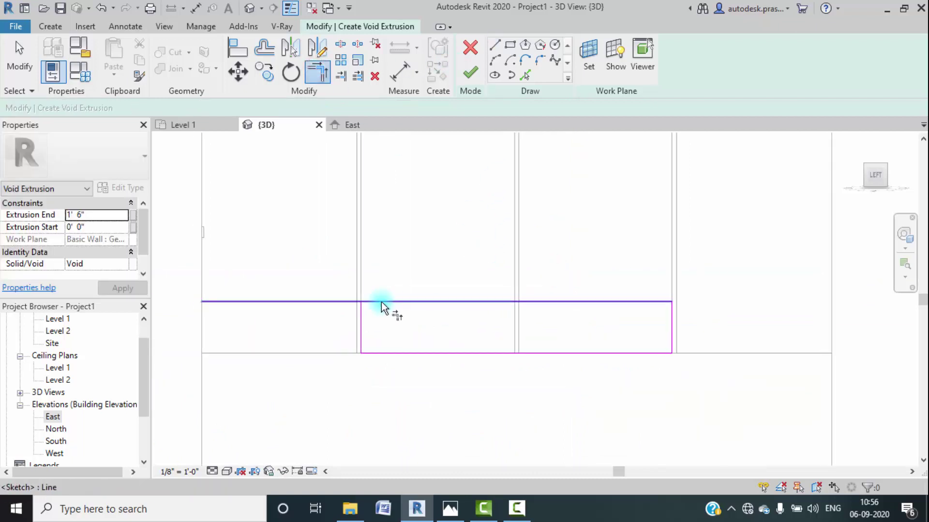
click(358, 317)
click(470, 72)
Step: Stretch the void extrusion to the side-wall cabinet's front face and pull its other end back to the wall face
scroll(534, 290, down, 3)
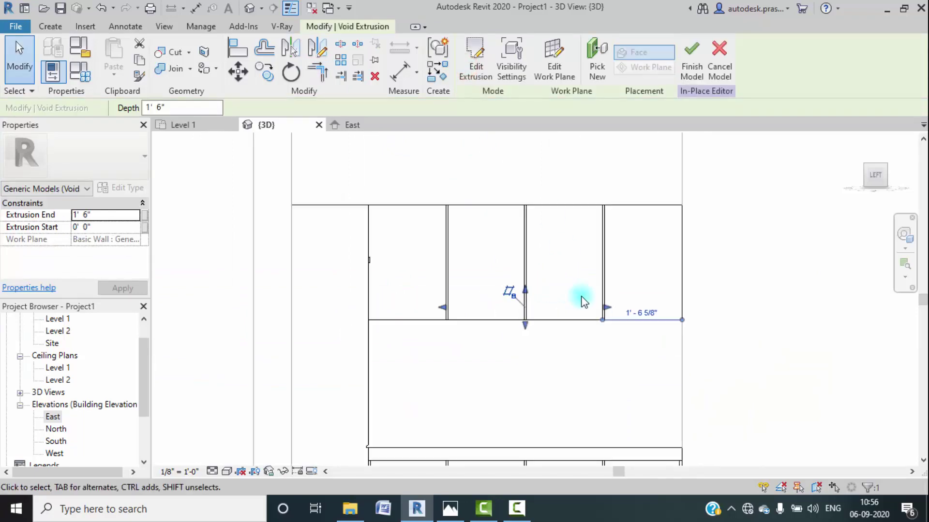
scroll(582, 296, down, 1)
shift+middle_drag(676, 304, 515, 336)
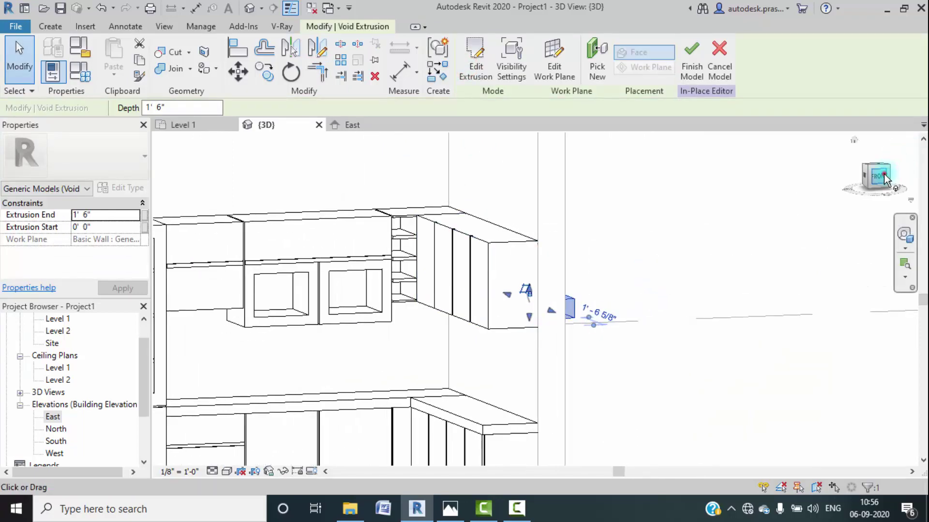
click(884, 173)
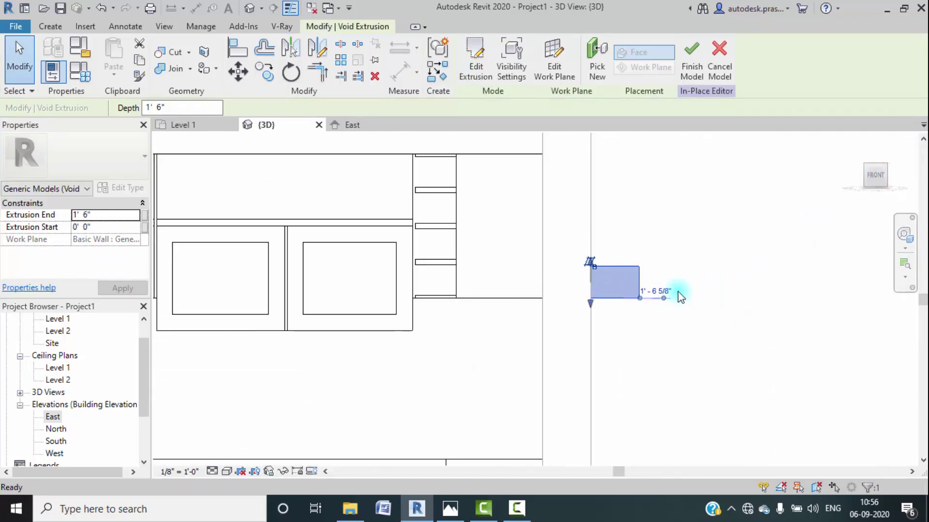
click(618, 300)
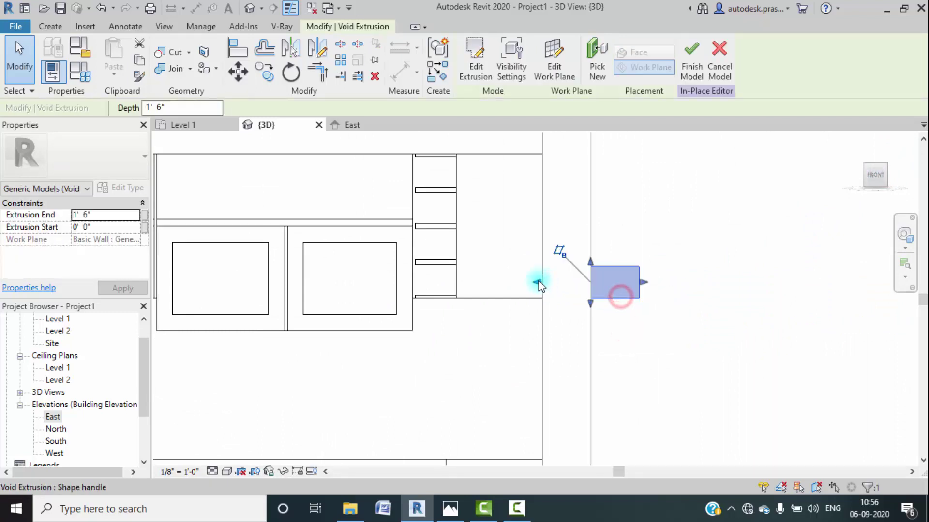
drag(537, 281, 455, 283)
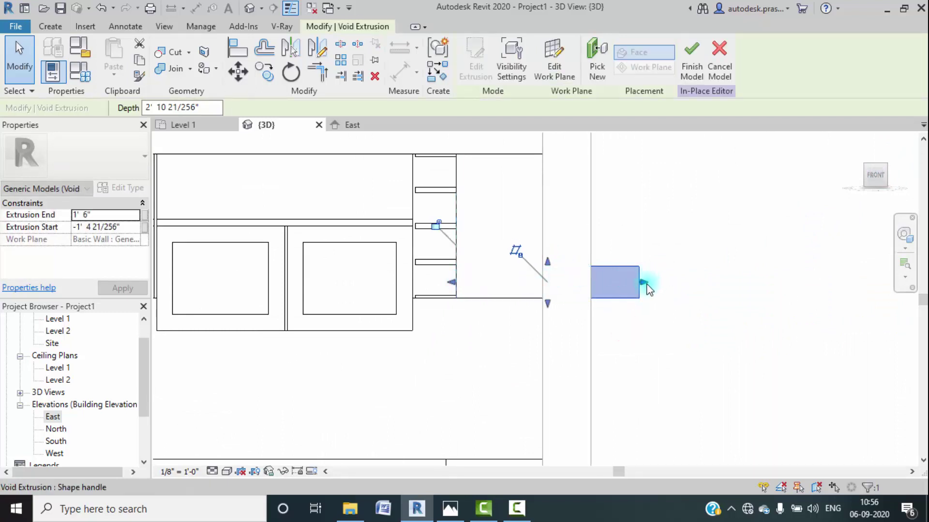
click(706, 280)
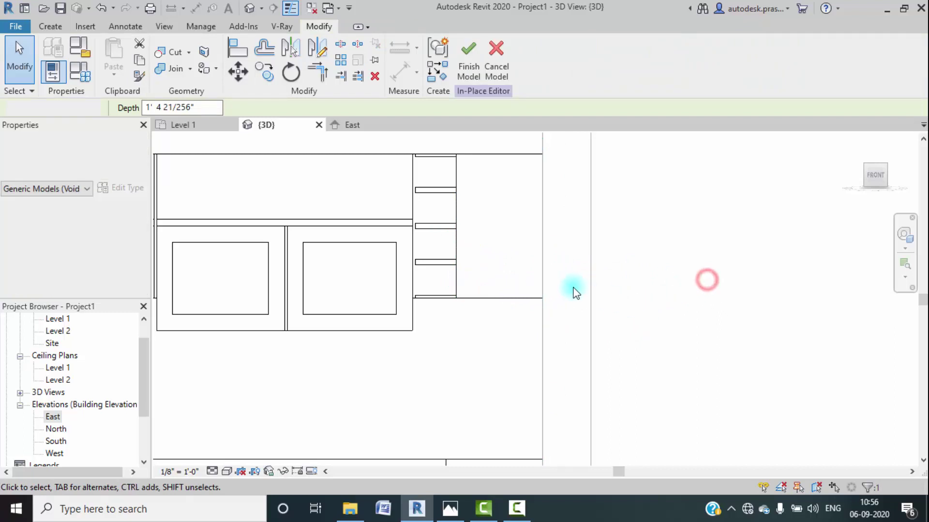
shift+middle_drag(574, 290, 717, 312)
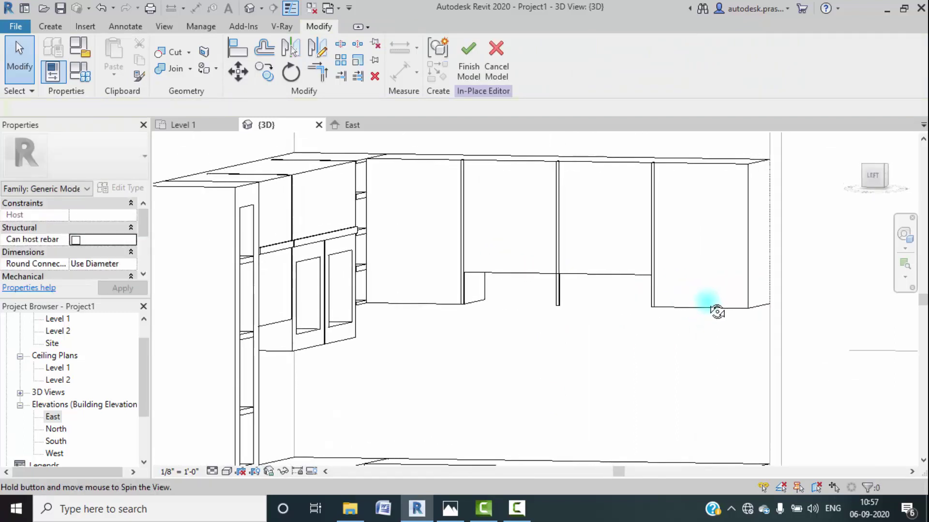
Step: Shorten the middle door-division strip so that it ends at the recess's upper edge
click(558, 306)
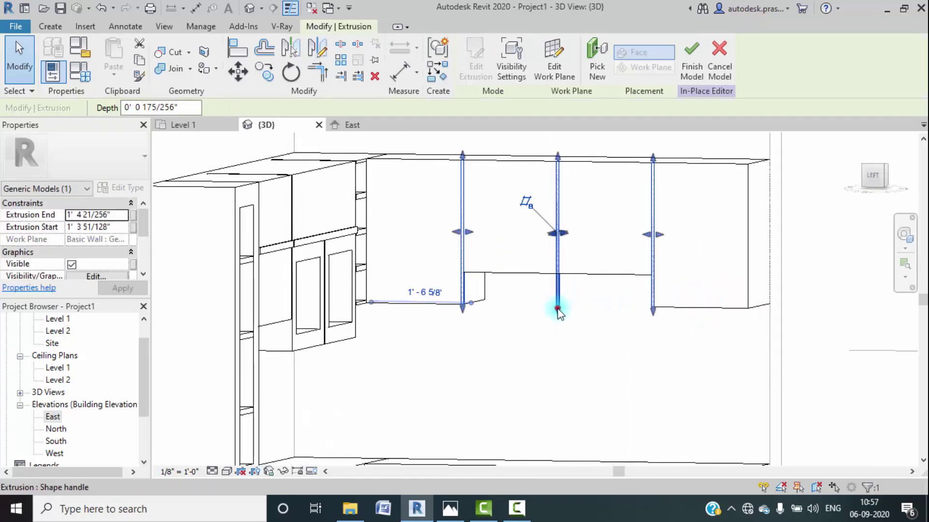
click(557, 308)
click(586, 323)
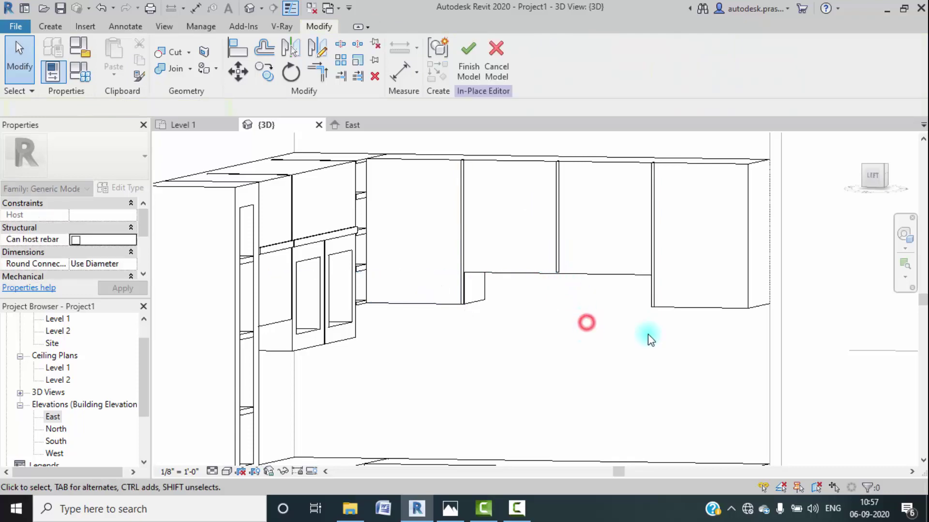
shift+middle_drag(648, 335, 553, 307)
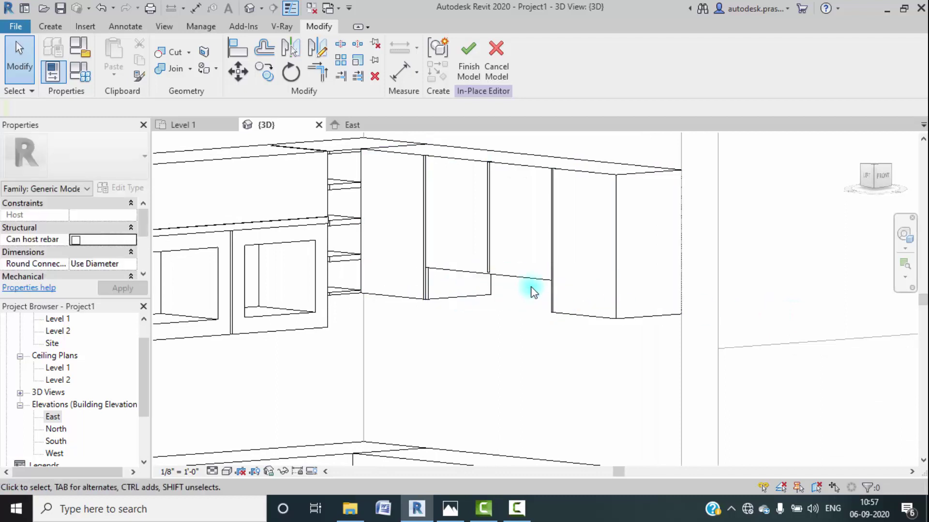
Step: Set the 3D view to the front orientation with Wireframe display, framed on the side-wall upper cabinet's recess
click(879, 182)
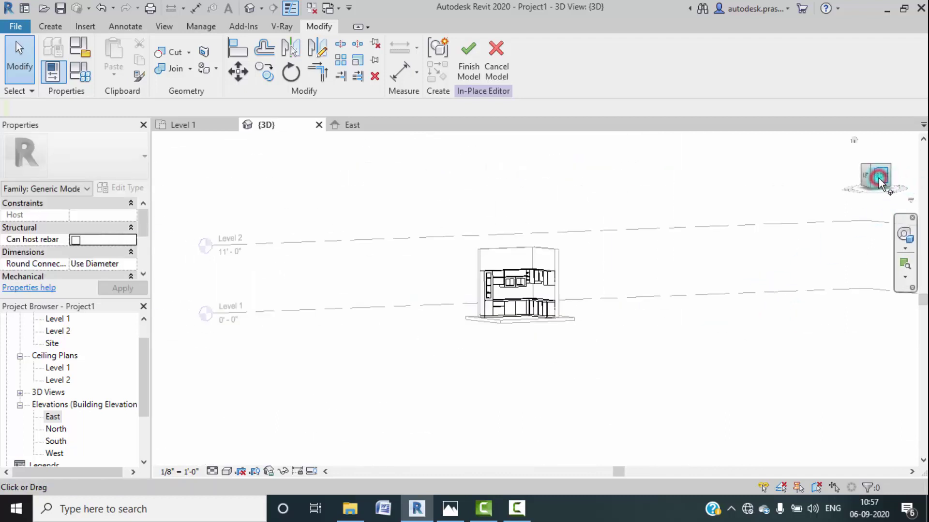
scroll(339, 300, up, 5)
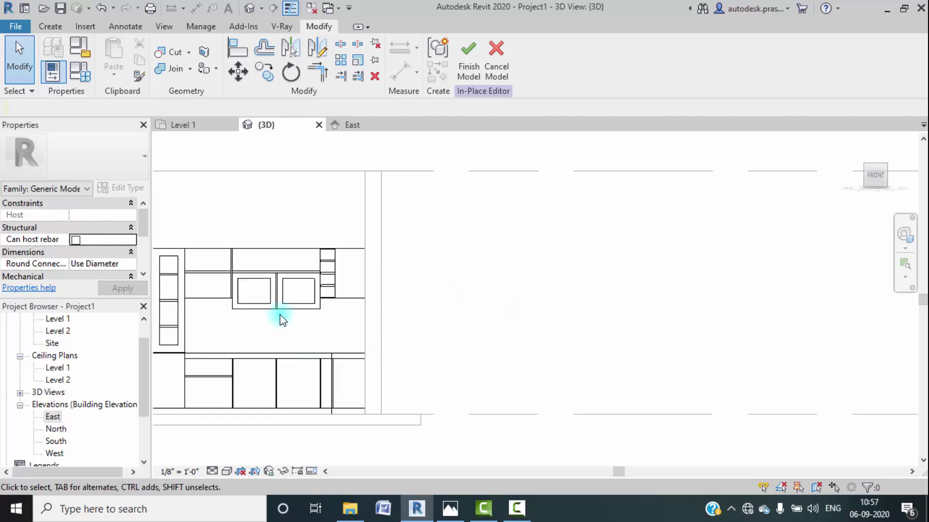
middle_drag(363, 284, 443, 384)
click(225, 472)
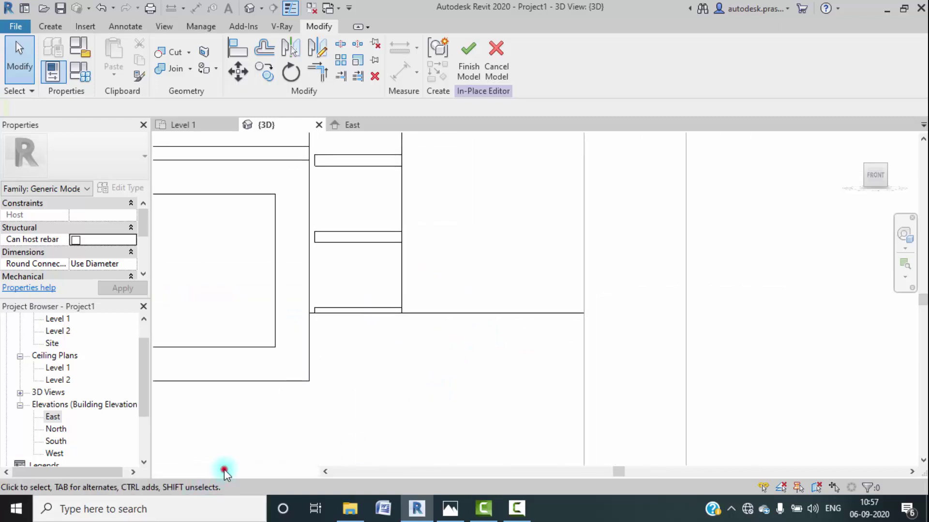
click(228, 472)
click(257, 382)
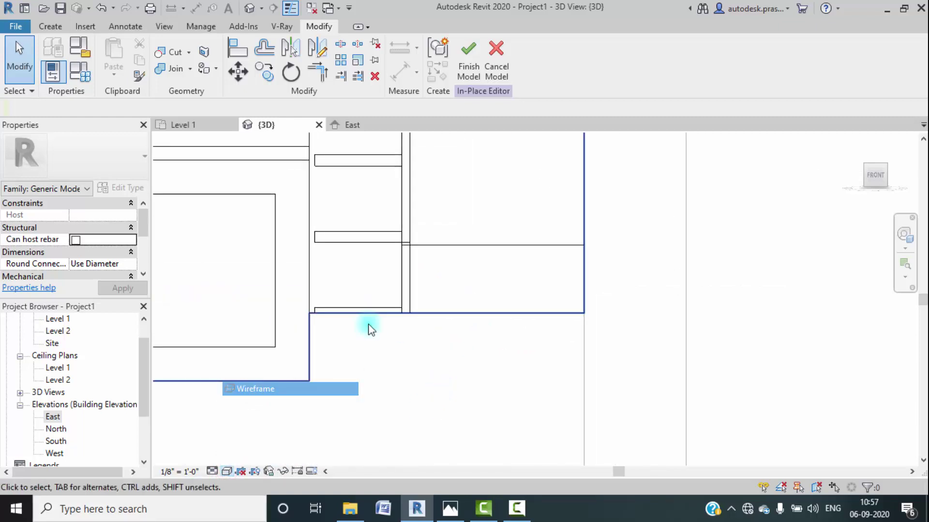
middle_drag(409, 289, 394, 381)
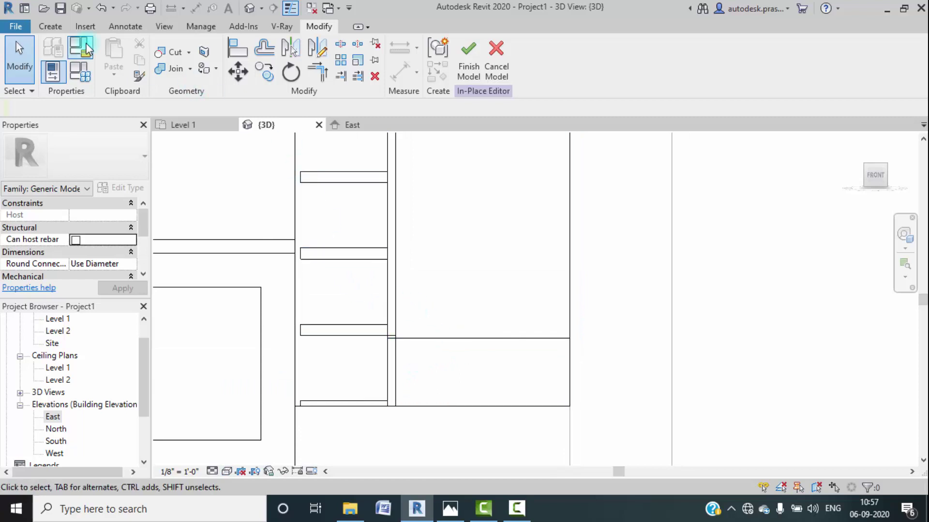
Step: Start a solid extrusion sketch, pick the void recess's side face as its work plane, and show the plane
click(51, 26)
click(110, 50)
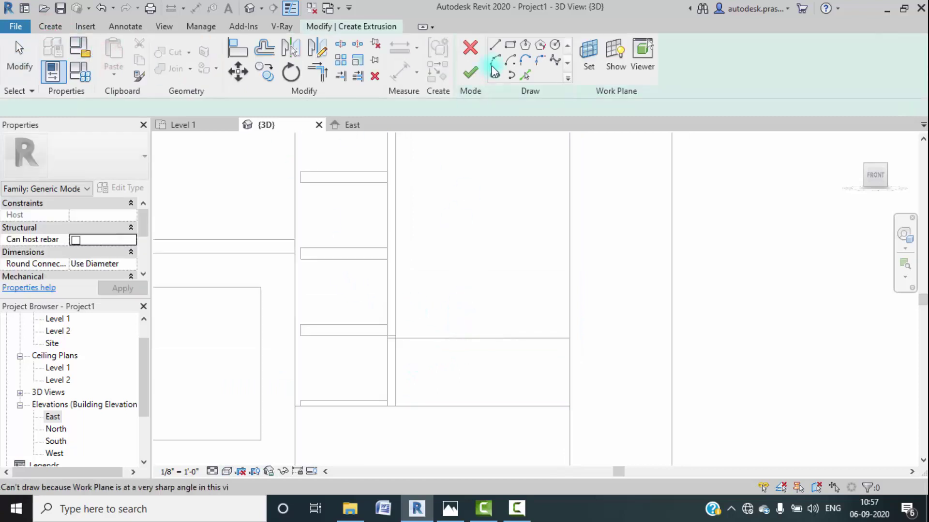
click(591, 67)
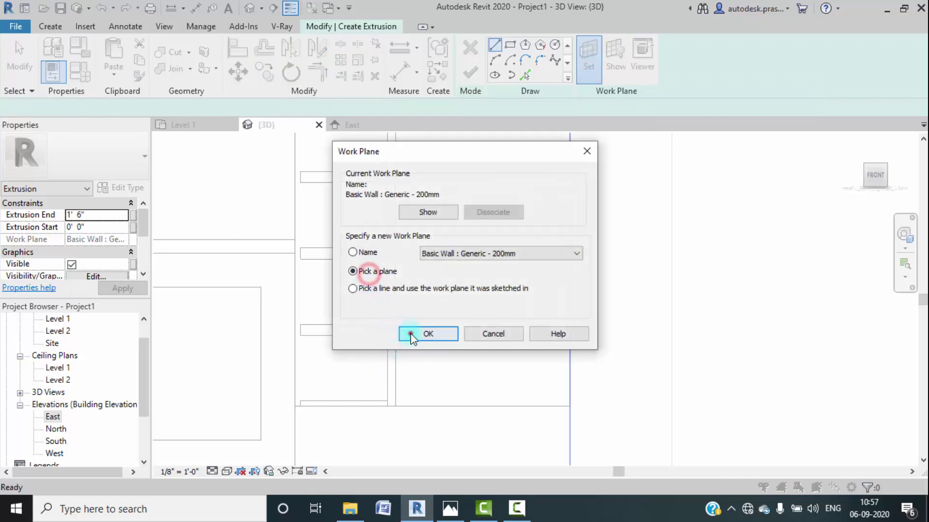
click(411, 334)
click(399, 319)
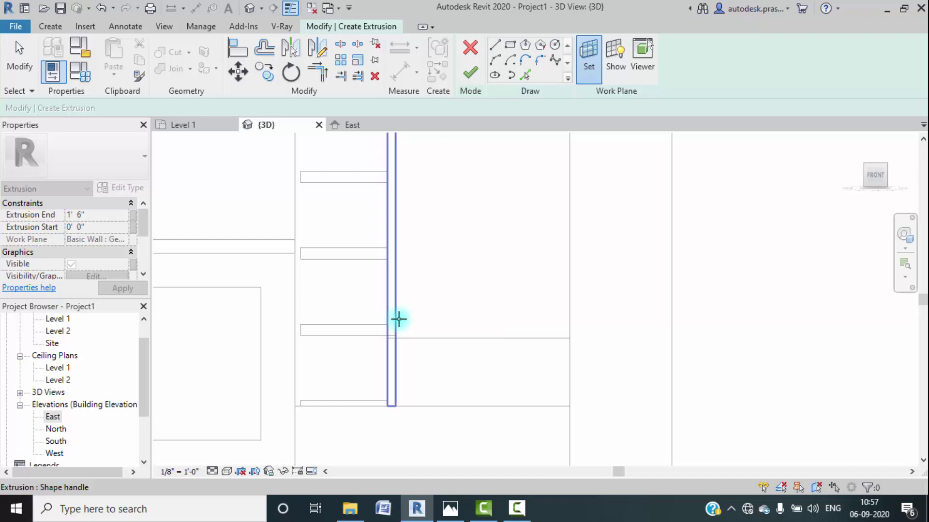
click(415, 340)
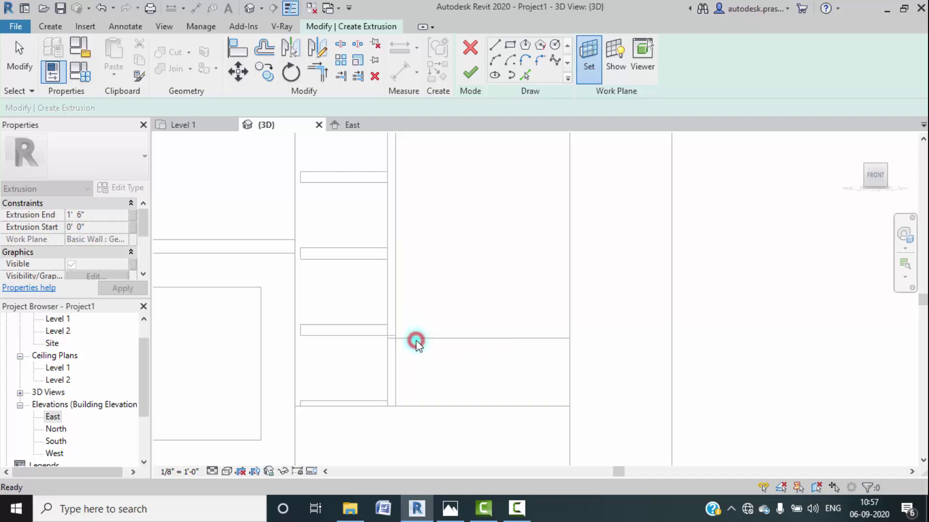
click(616, 60)
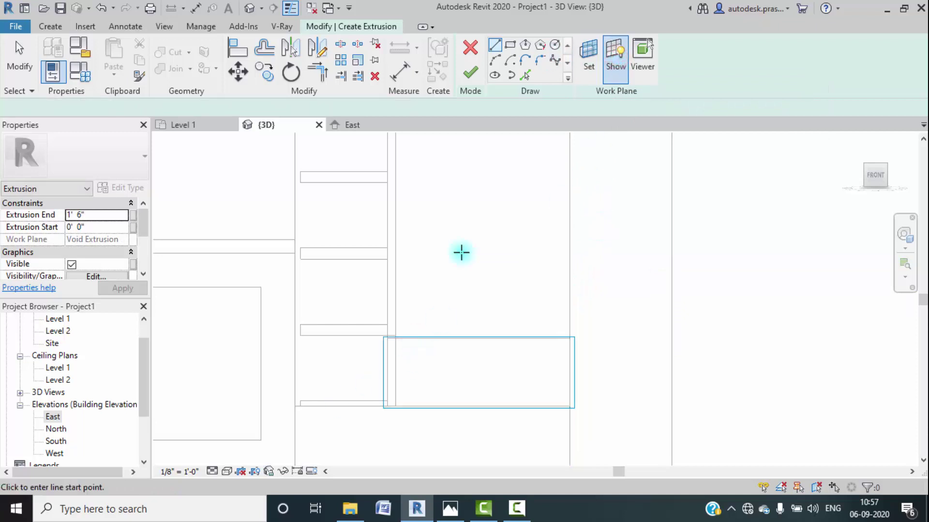
Step: Sketch a slanted line about 7" long at 60° from the recess's lower front corner up to its upper edge
click(493, 49)
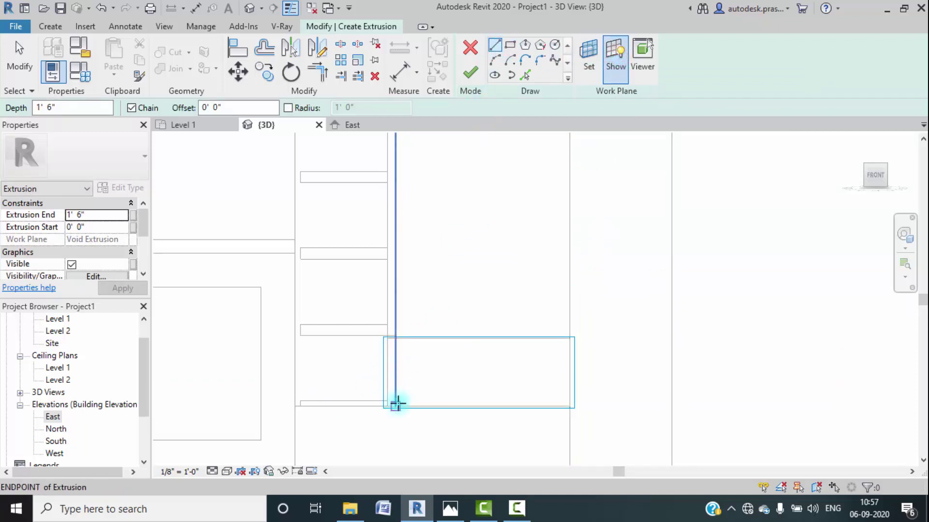
scroll(395, 406, up, 2)
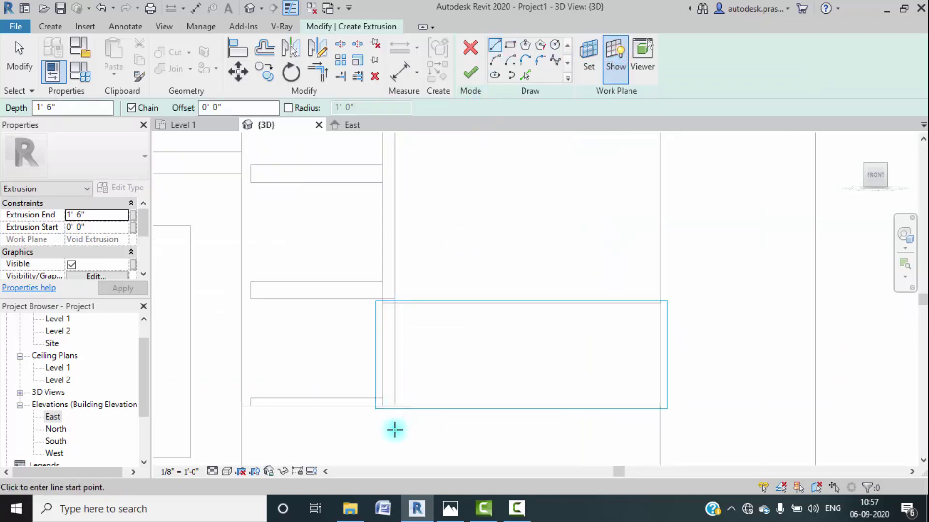
click(382, 406)
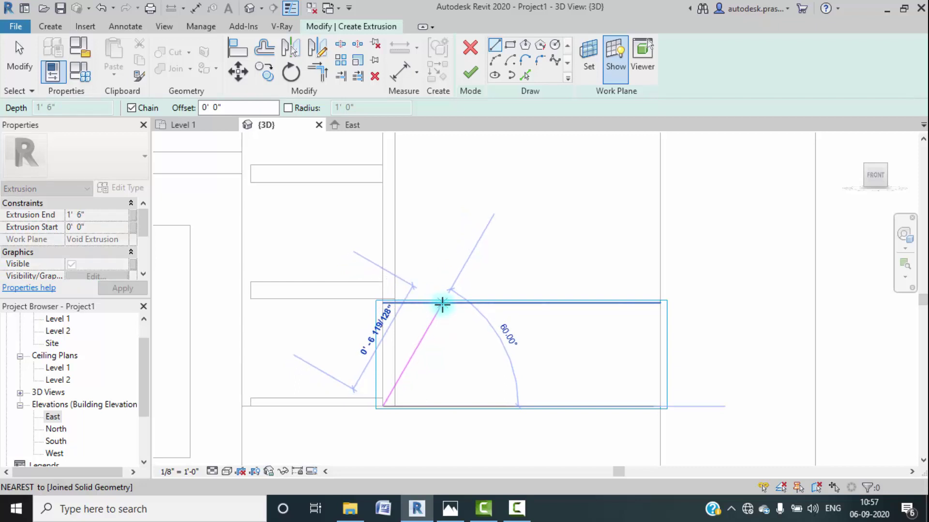
click(442, 304)
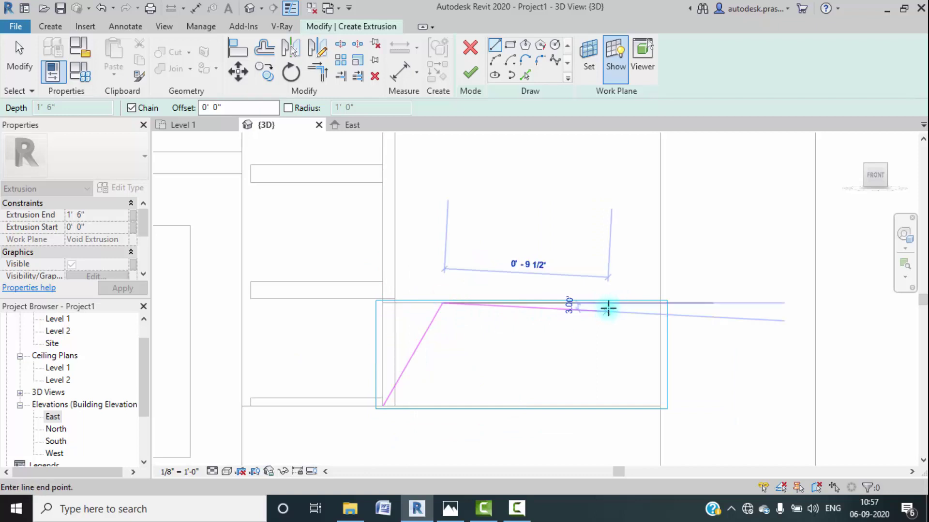
key(Escape)
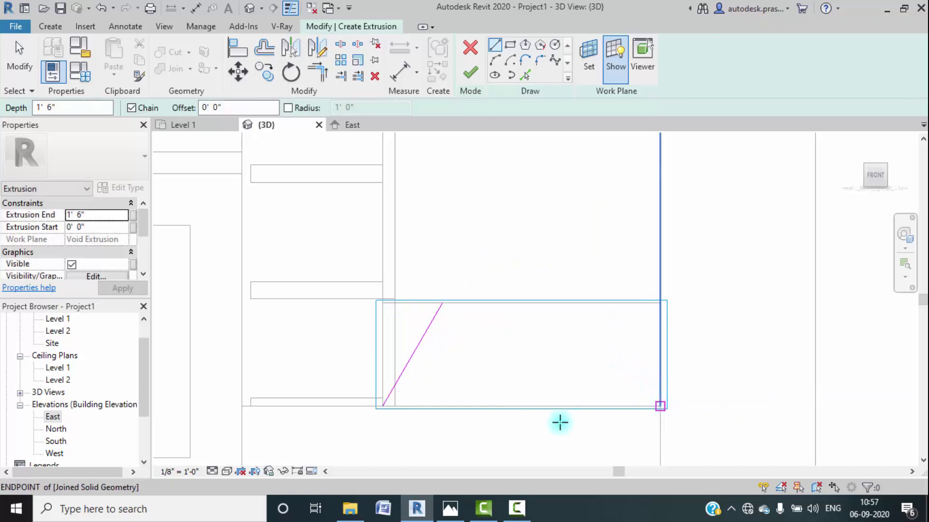
key(Escape)
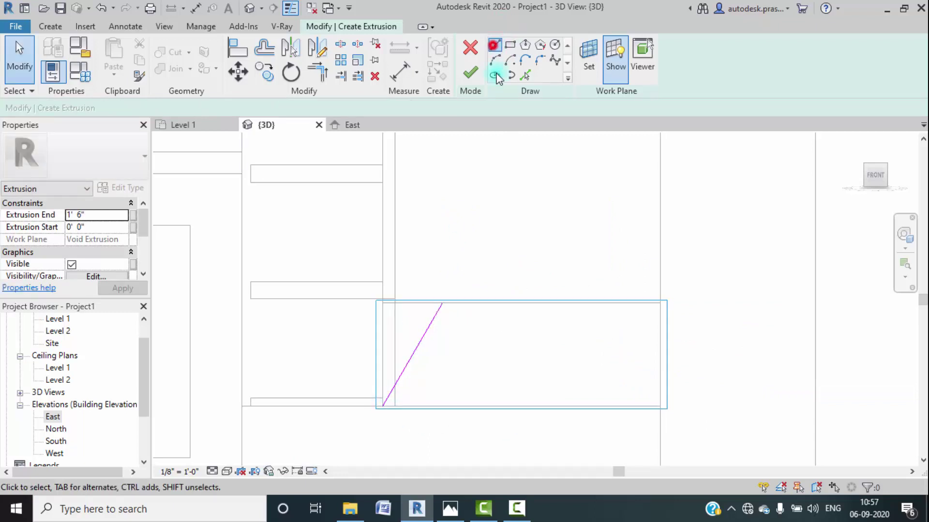
Step: Draw the profile's bottom line from the slanted line's lower end to the recess's back corner at the wall
key(l)
key(i)
click(384, 406)
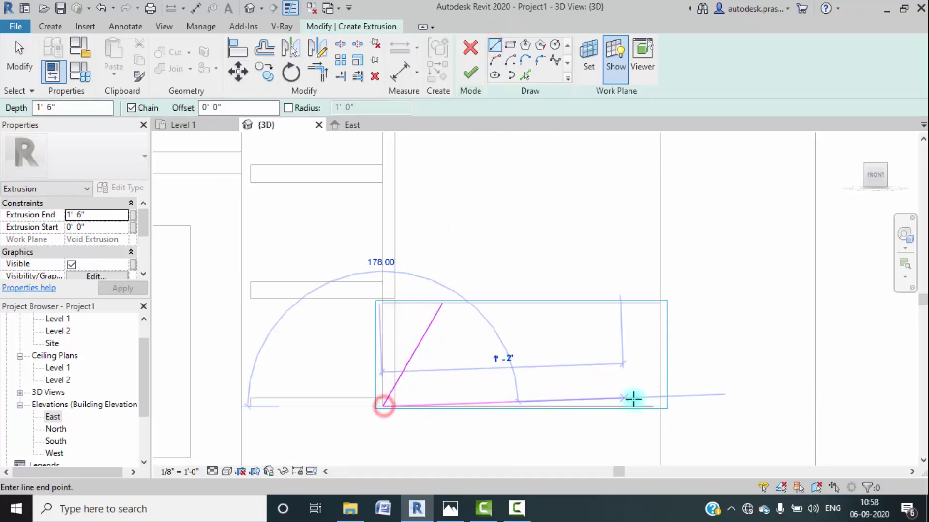
click(659, 406)
key(Escape)
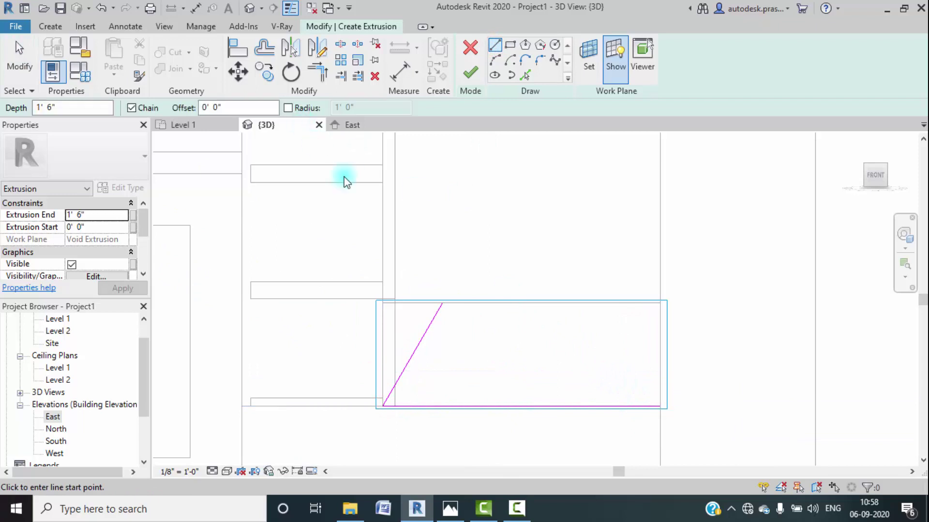
key(Escape)
Step: Mirror the slanted line about a vertical axis drawn through the bottom line's midpoint
click(429, 328)
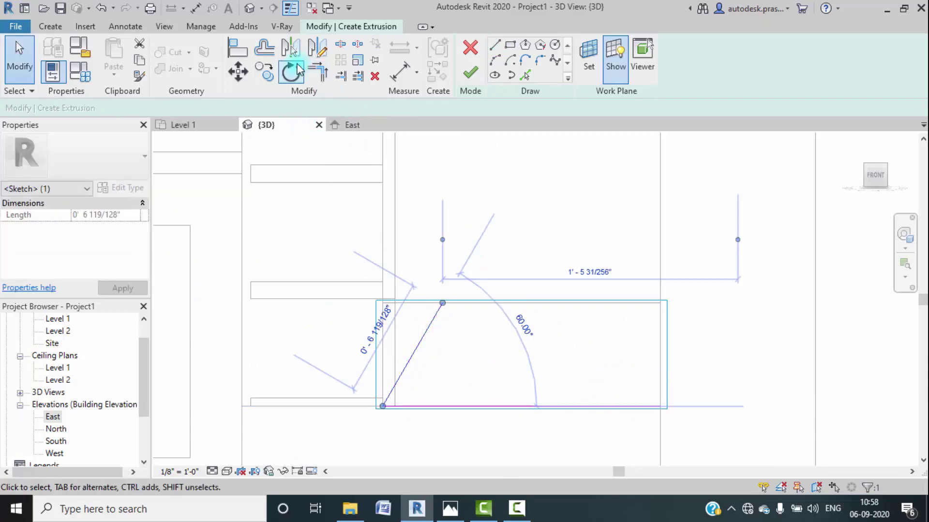
click(318, 71)
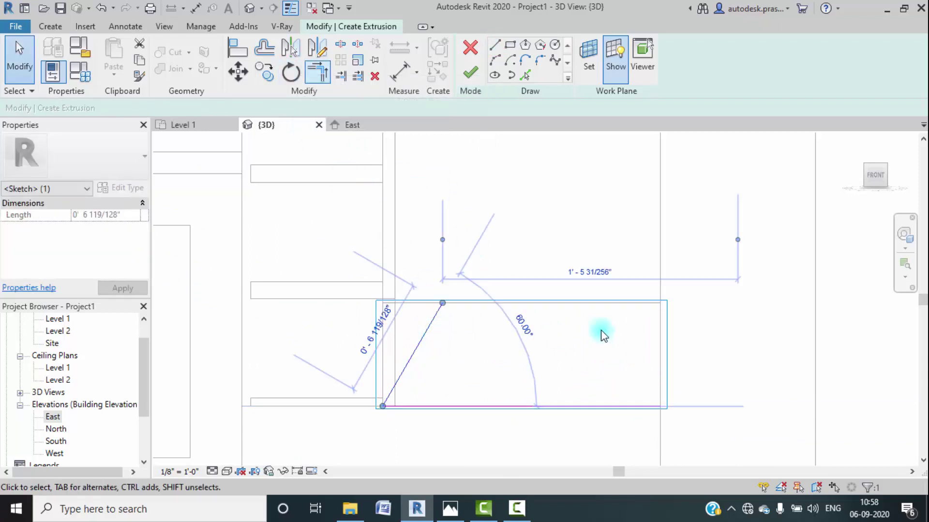
click(315, 49)
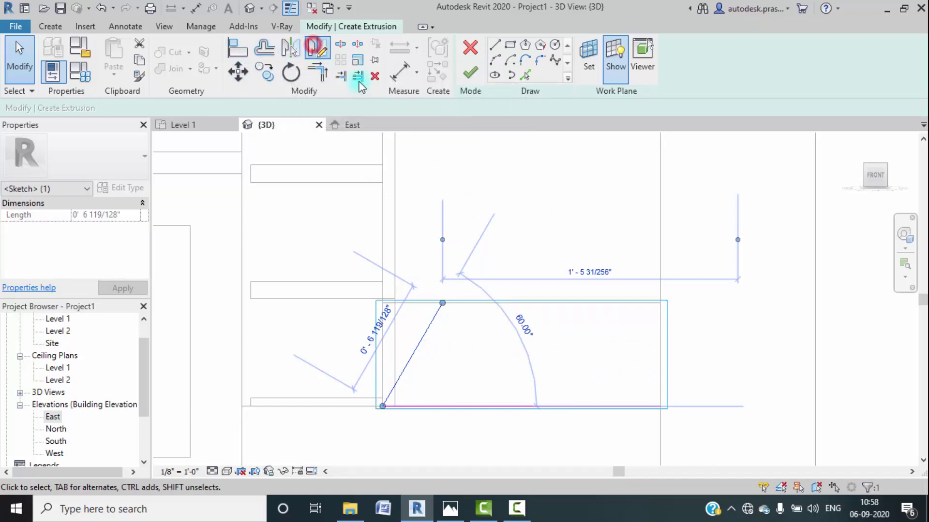
click(518, 405)
click(521, 304)
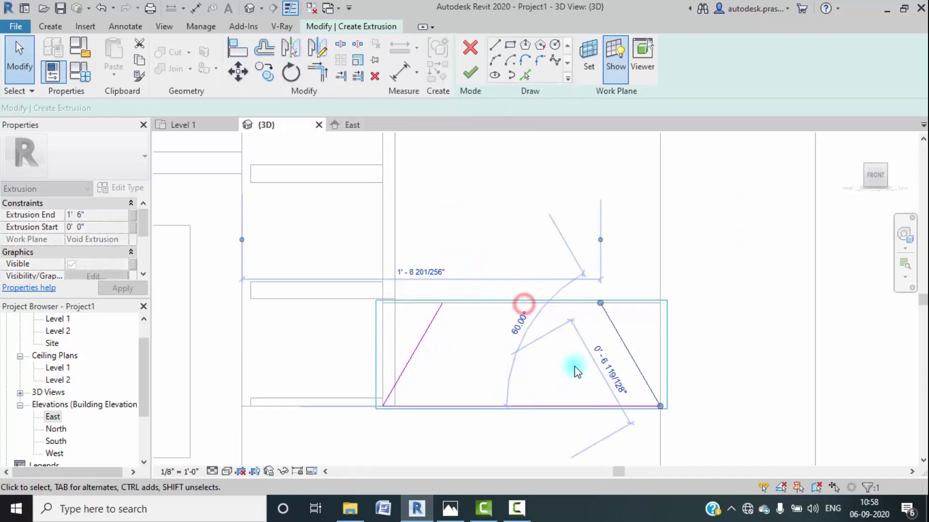
Step: Draw the profile's top line between the slanted lines' upper ends and finish the solid extrusion with an end of 1' 6"
click(494, 45)
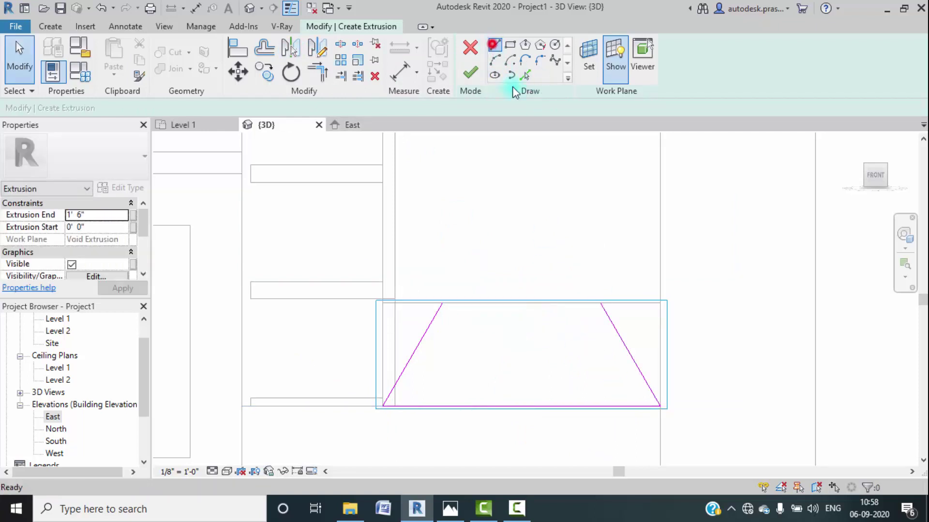
click(440, 304)
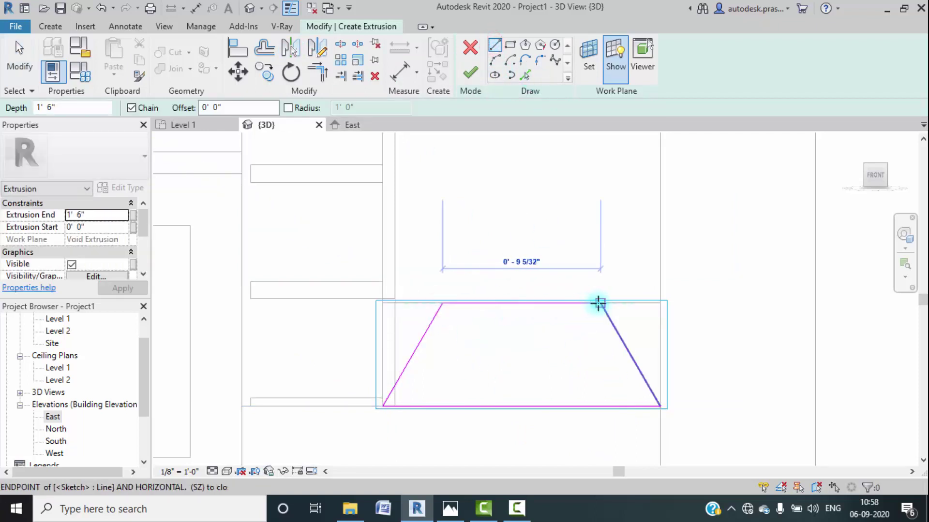
click(599, 304)
key(Escape)
key(Escape)
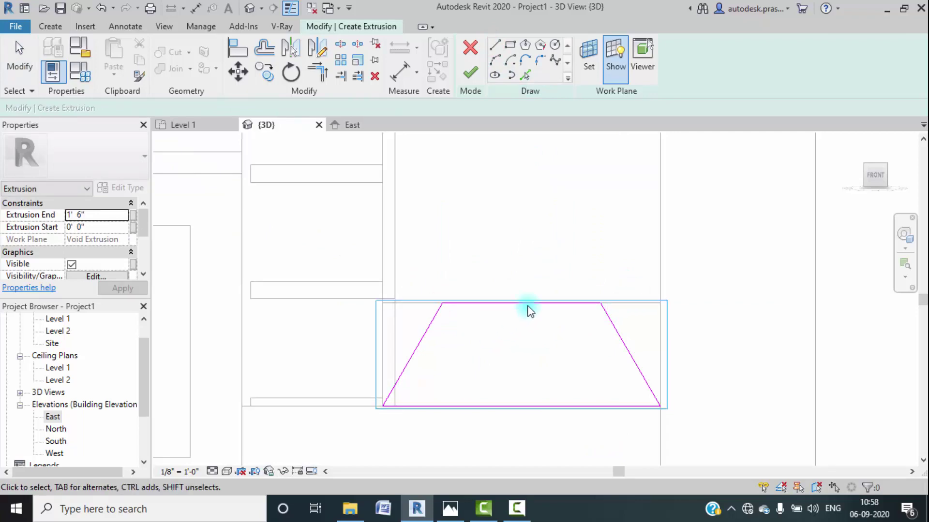
scroll(528, 309, up, 2)
click(469, 72)
Step: Stretch the tapered extrusion across the full width of the upper cabinet's recess to the far partition, making it 3' 0 1/4" long
scroll(513, 266, down, 6)
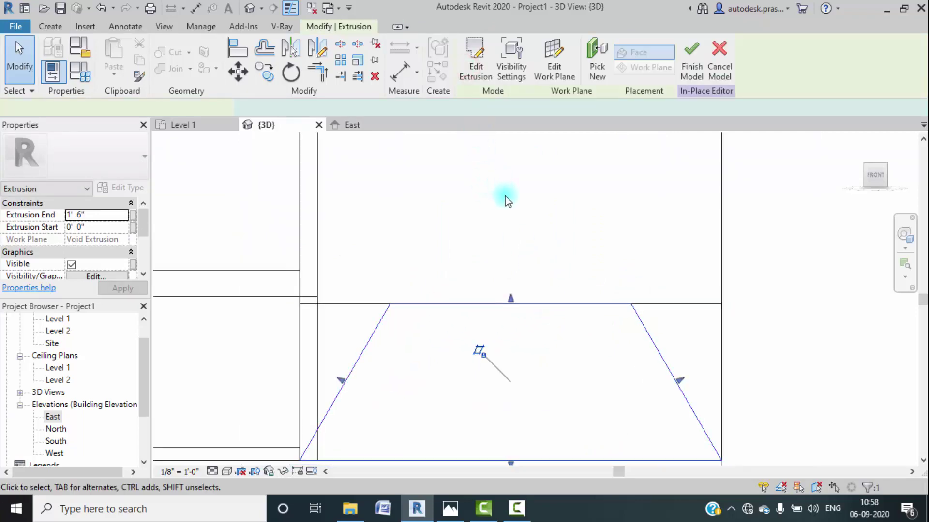
shift+middle_drag(453, 304, 591, 333)
click(784, 338)
click(556, 282)
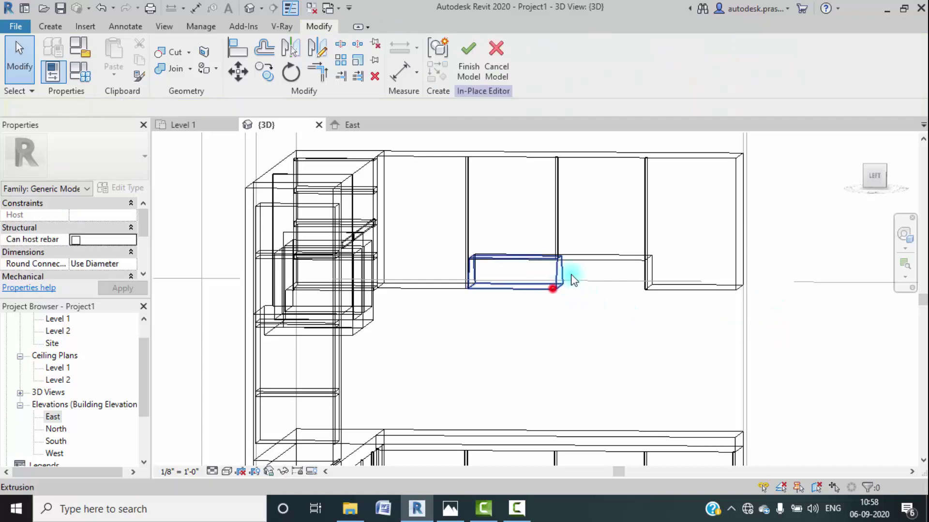
click(873, 179)
scroll(775, 257, up, 5)
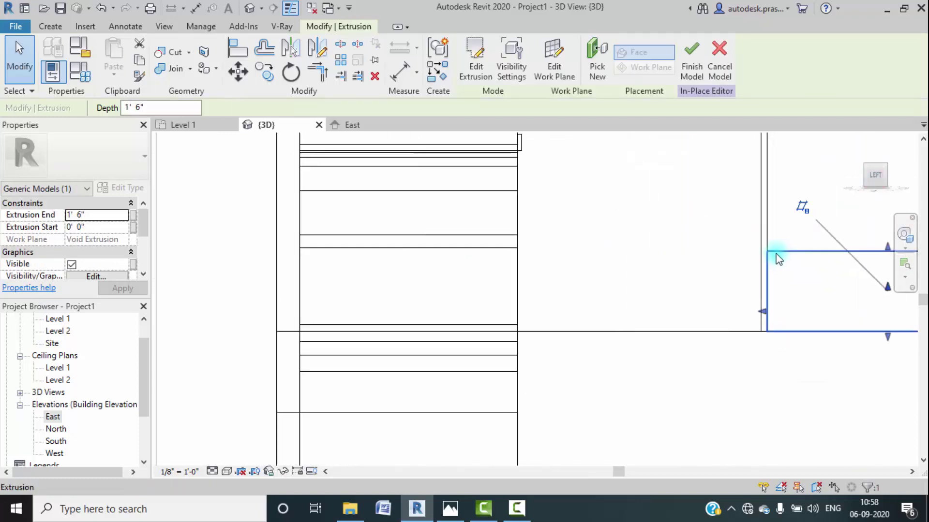
middle_drag(776, 257, 458, 311)
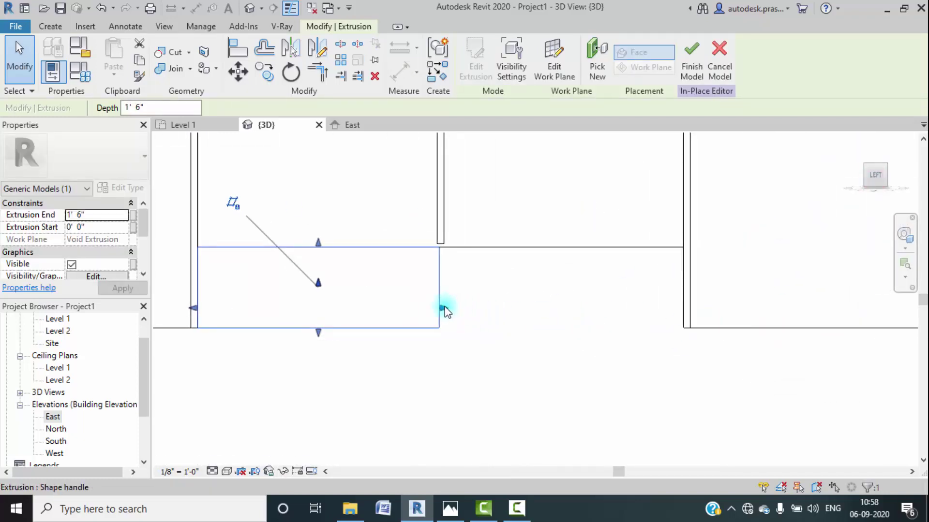
drag(442, 310, 680, 313)
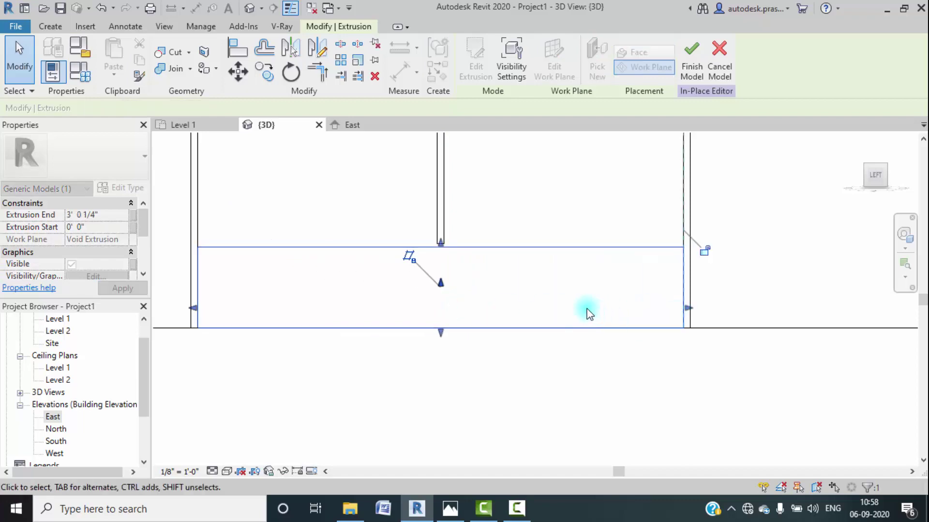
Step: View the kitchen at an angle from the front and switch the 3D view's visual style to Realistic
scroll(586, 311, down, 4)
shift+middle_drag(736, 331, 460, 482)
click(227, 472)
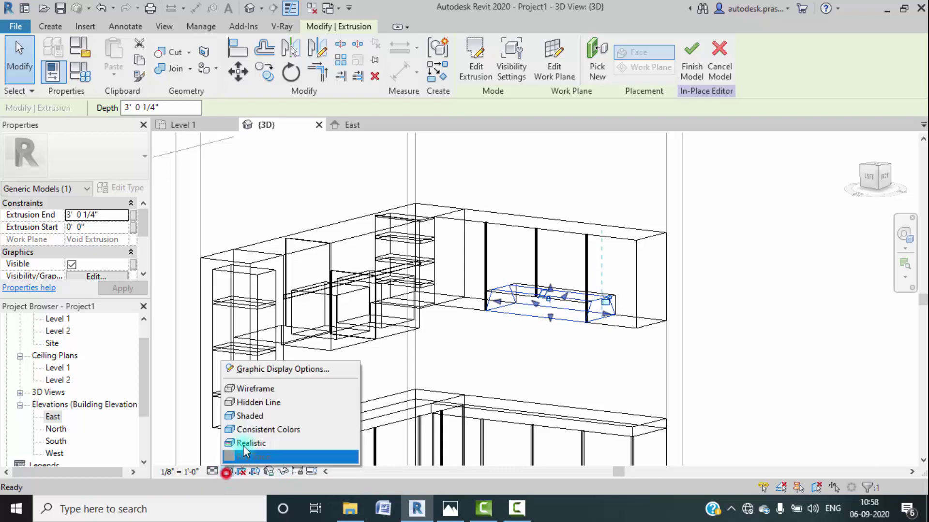
click(256, 443)
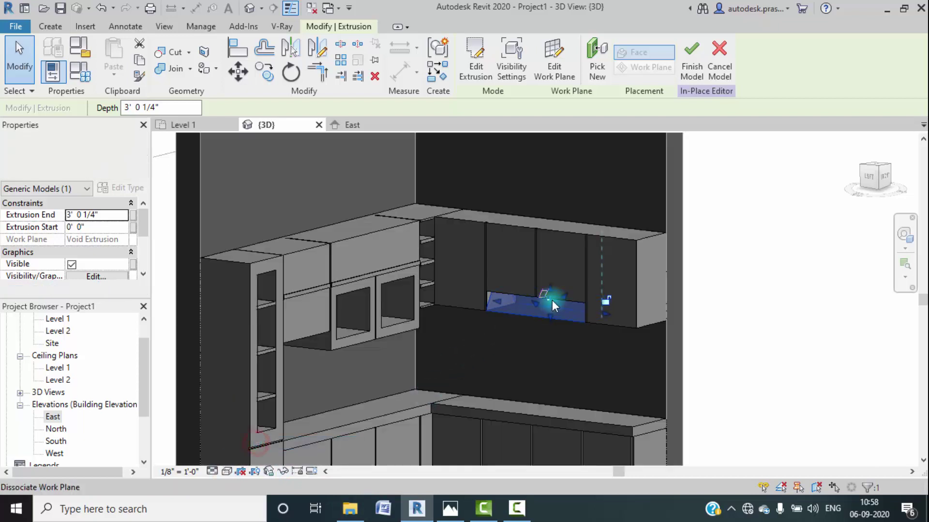
Step: Pull the tapered extrusion's lower face slightly below the underside of the side-wall upper cabinets
scroll(566, 329, up, 6)
click(785, 312)
shift+middle_drag(785, 312, 754, 270)
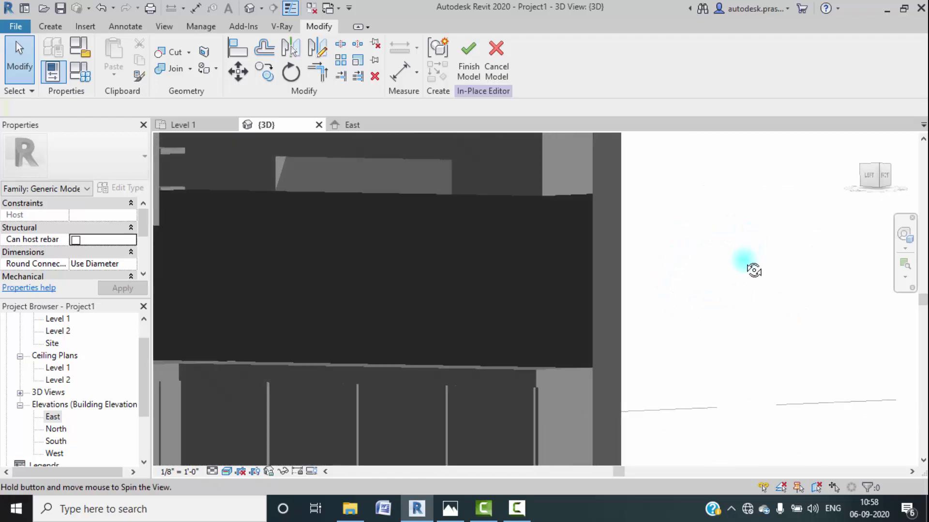
click(369, 193)
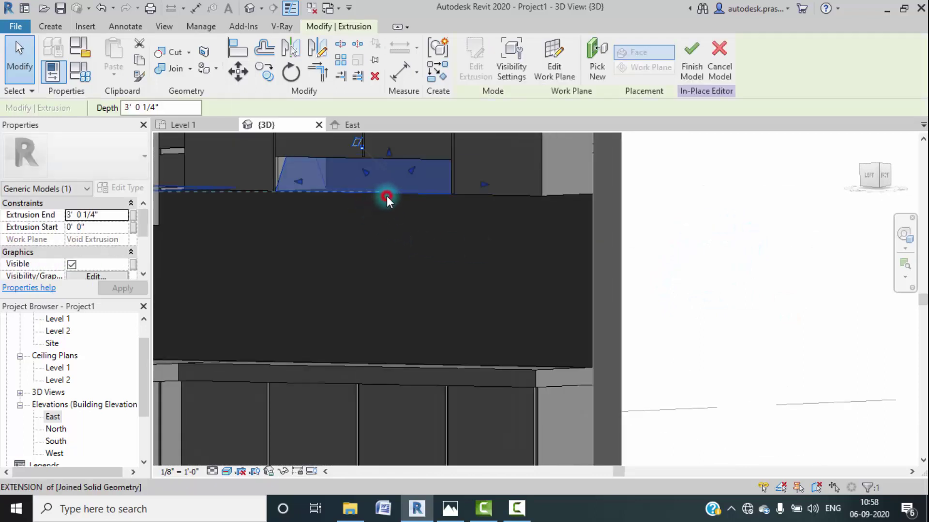
mouse_move(387, 196)
mouse_down()
mouse_move(385, 207)
mouse_move(397, 206)
mouse_up()
click(736, 251)
Step: Examine the whole kitchen model in 3D and compare it with the reference photo kitchen.jpeg in Photos
shift+middle_drag(581, 249, 361, 280)
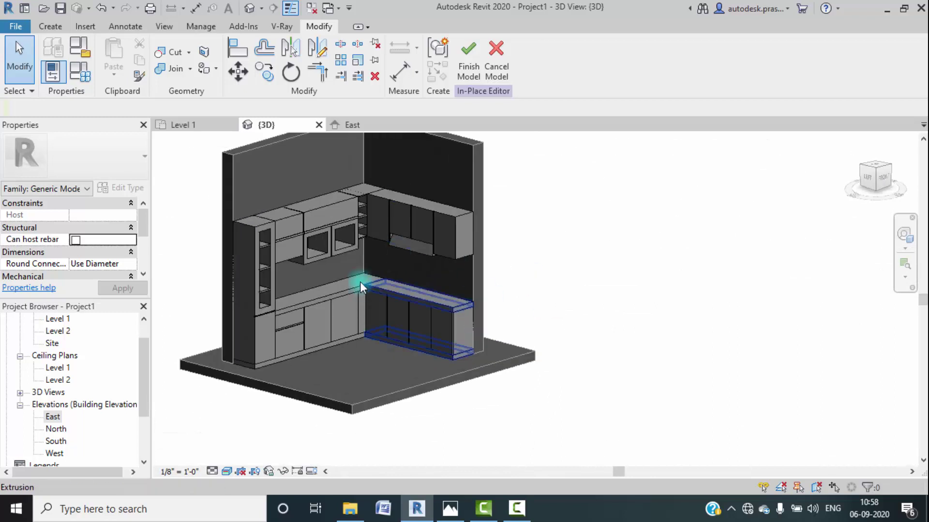
scroll(324, 245, up, 5)
middle_drag(324, 245, 446, 304)
scroll(510, 301, down, 4)
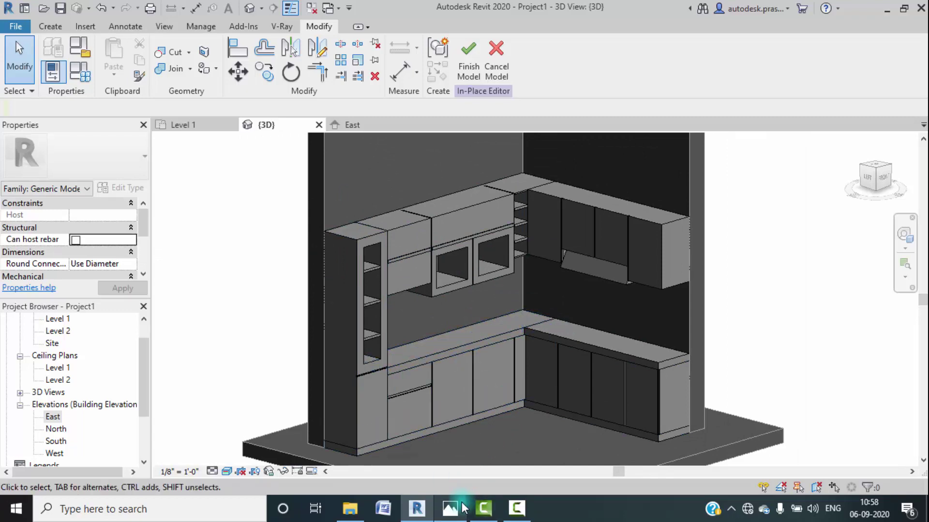
click(449, 515)
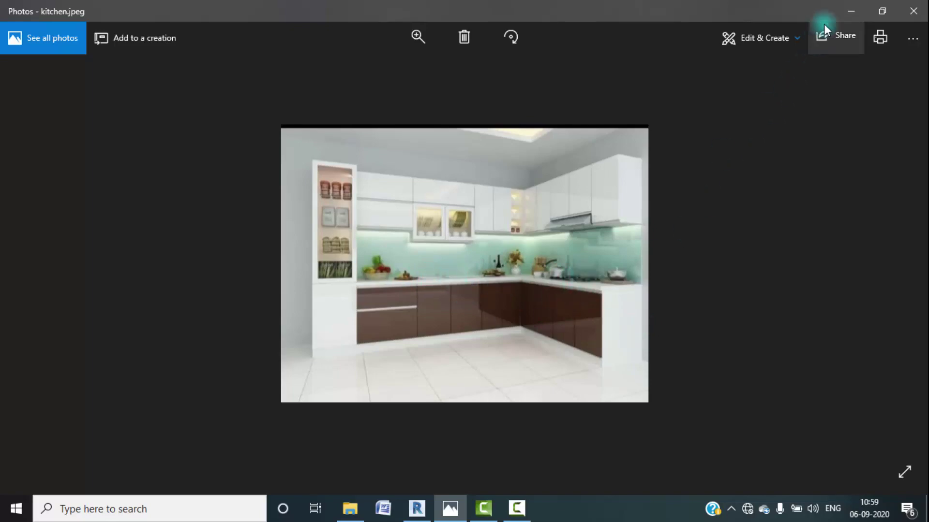
click(851, 11)
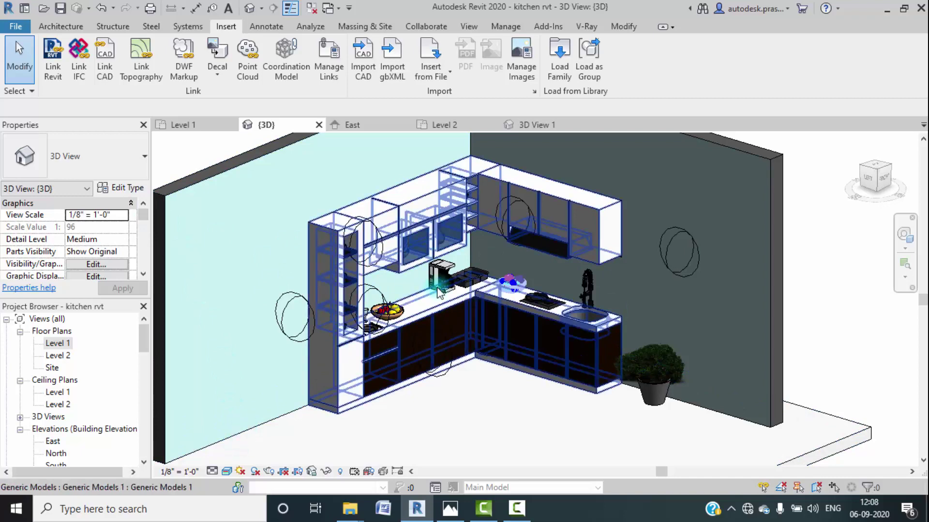
Step: Browse the kitchen folder on the desktop for loadable families and leave without loading any
click(561, 71)
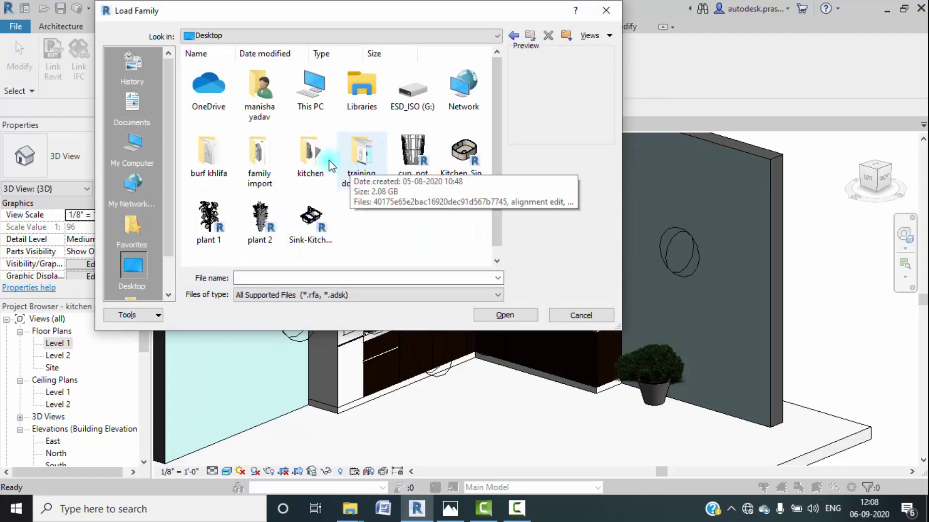
double_click(298, 159)
scroll(390, 208, down, 5)
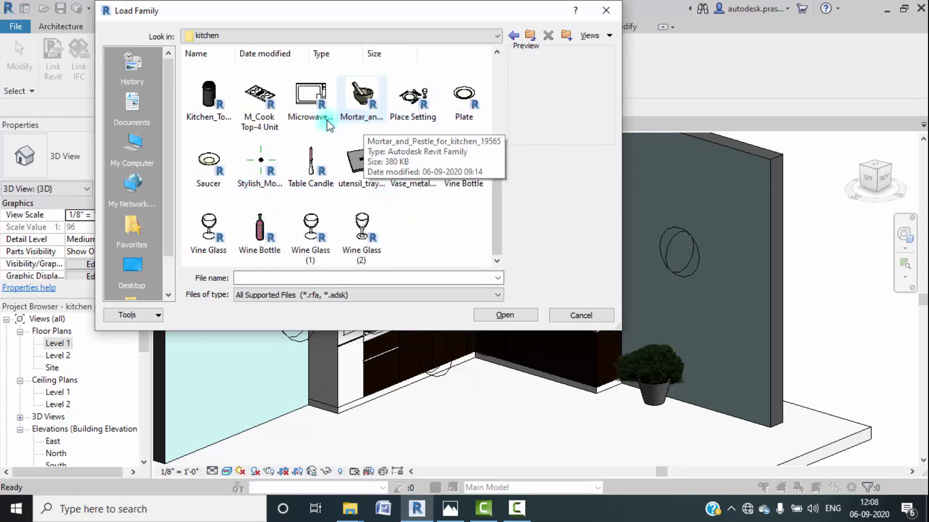
scroll(326, 135, up, 3)
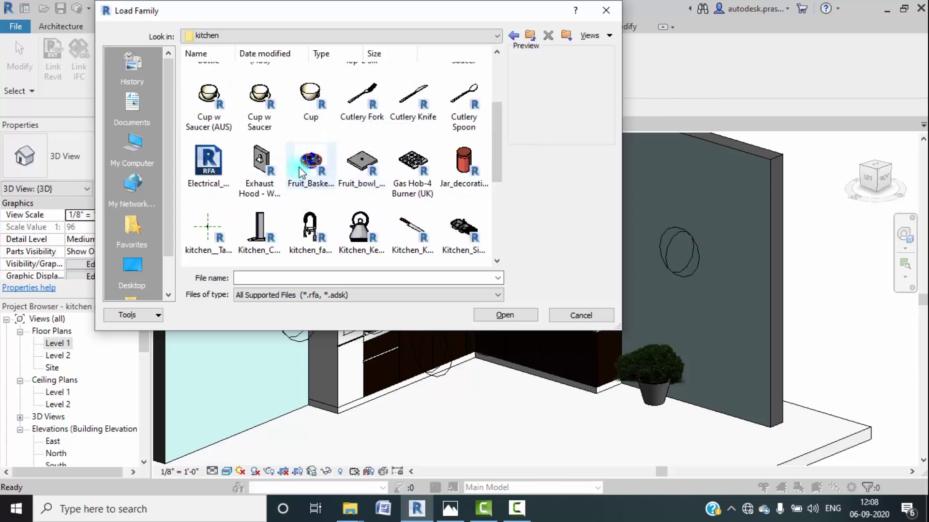
scroll(350, 202, up, 2)
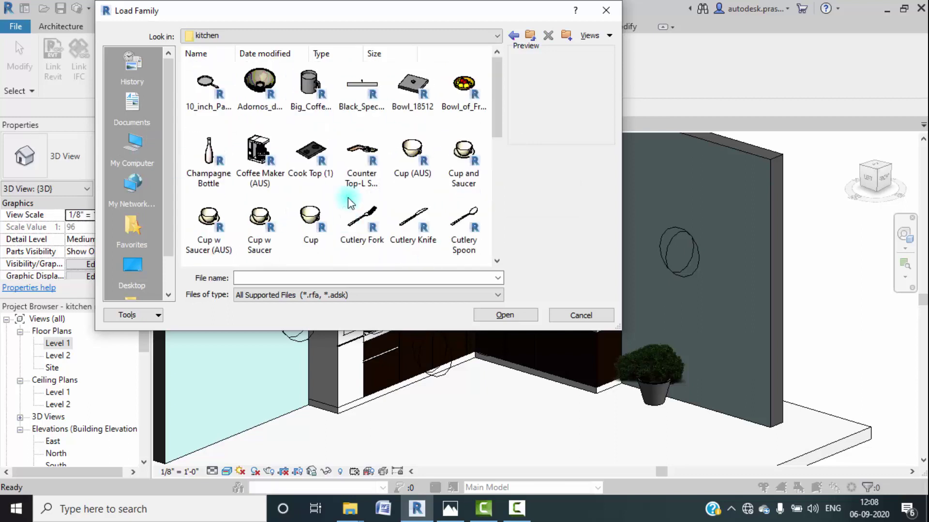
click(561, 315)
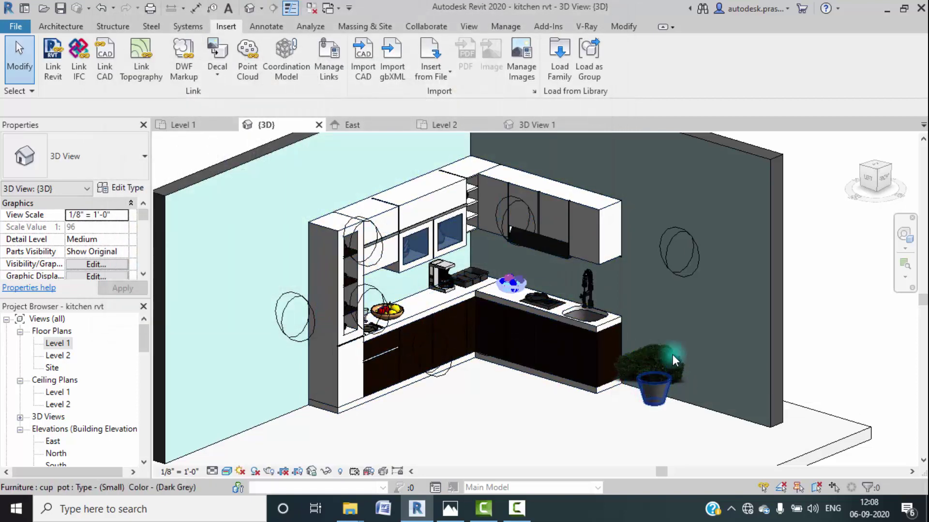
Step: Change the appearance color of the project material "wall" to RGB 121-255-255
middle_drag(500, 388, 474, 407)
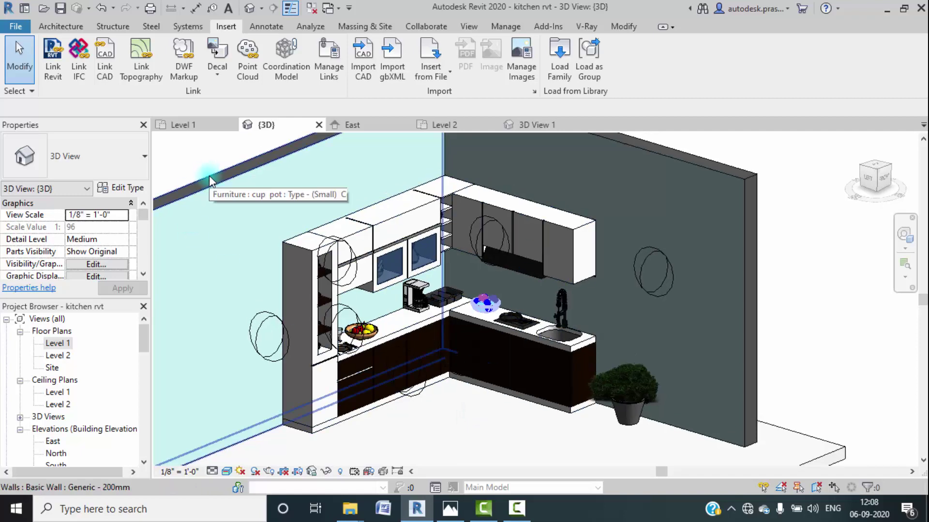
click(504, 28)
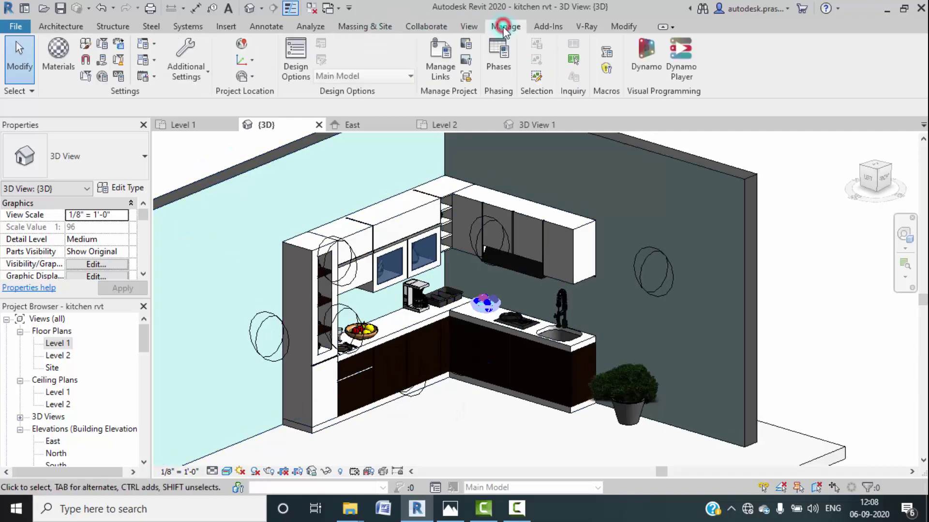
click(68, 73)
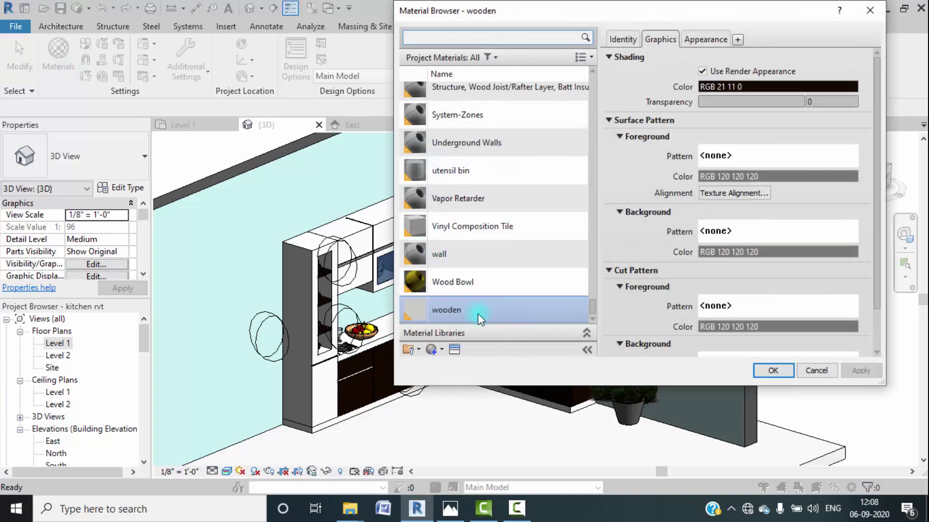
click(444, 254)
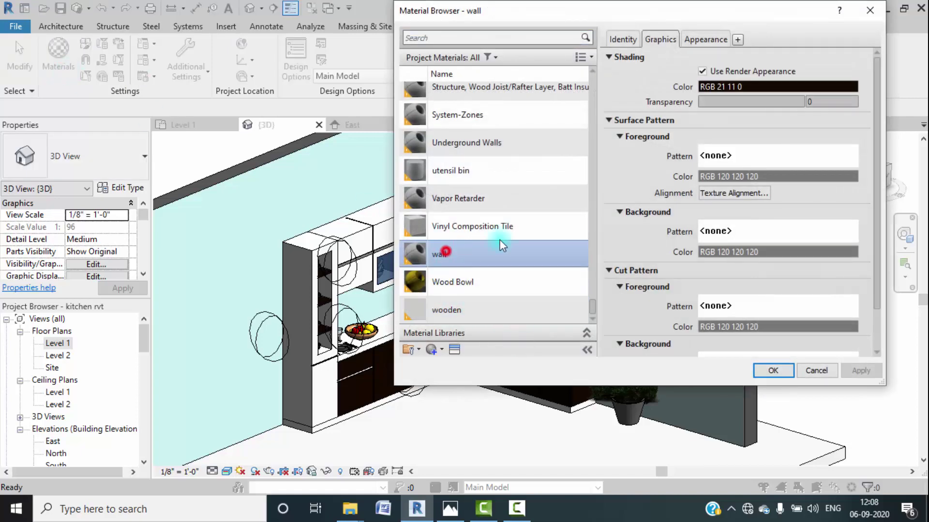
click(694, 41)
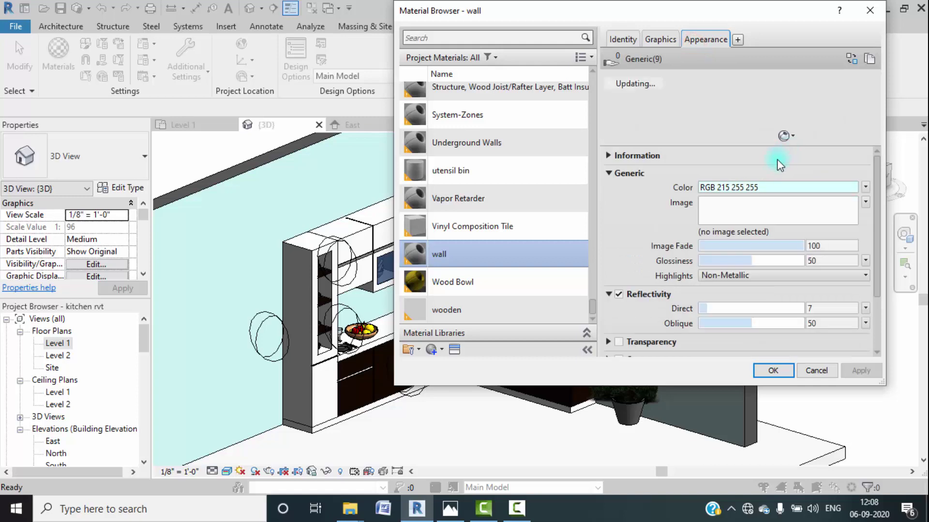
click(722, 188)
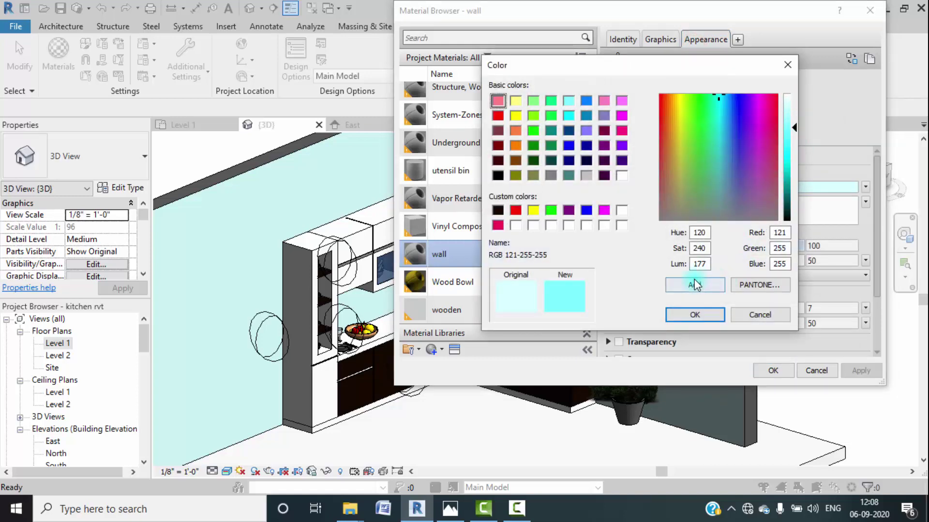
click(693, 315)
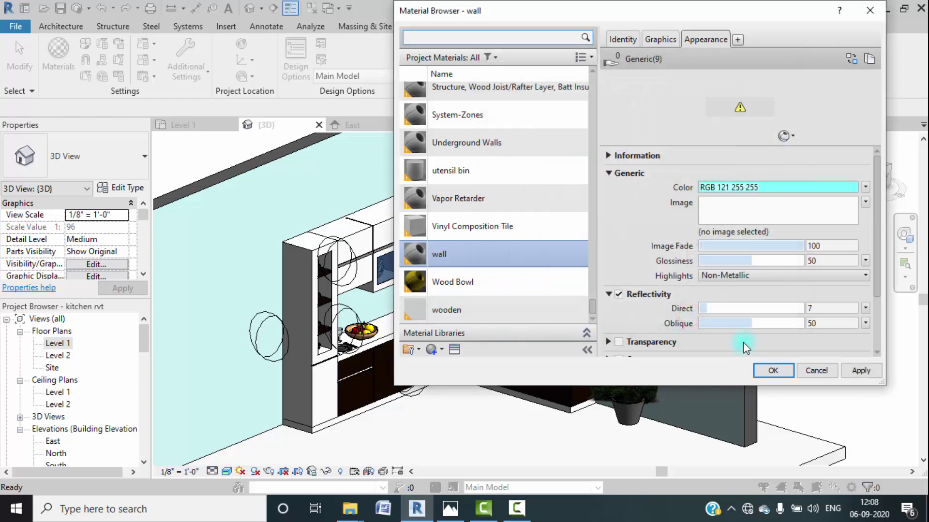
click(772, 370)
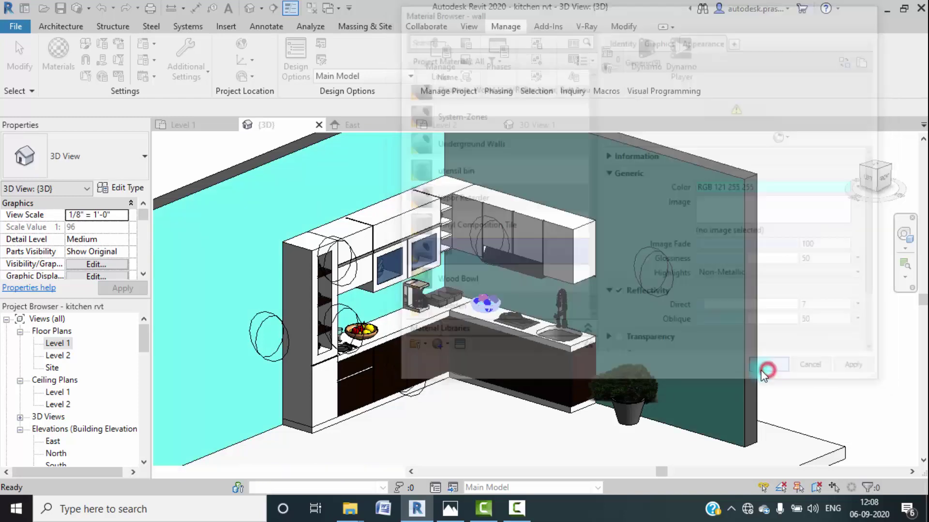
click(788, 298)
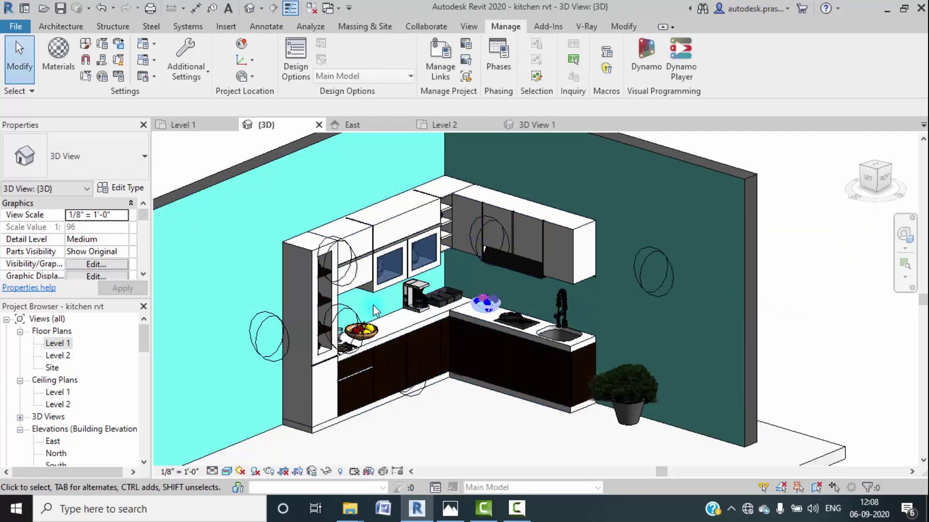
Step: Open the Level 1 floor plan and show the entire kitchen layout
scroll(370, 307, up, 2)
middle_drag(304, 263, 292, 247)
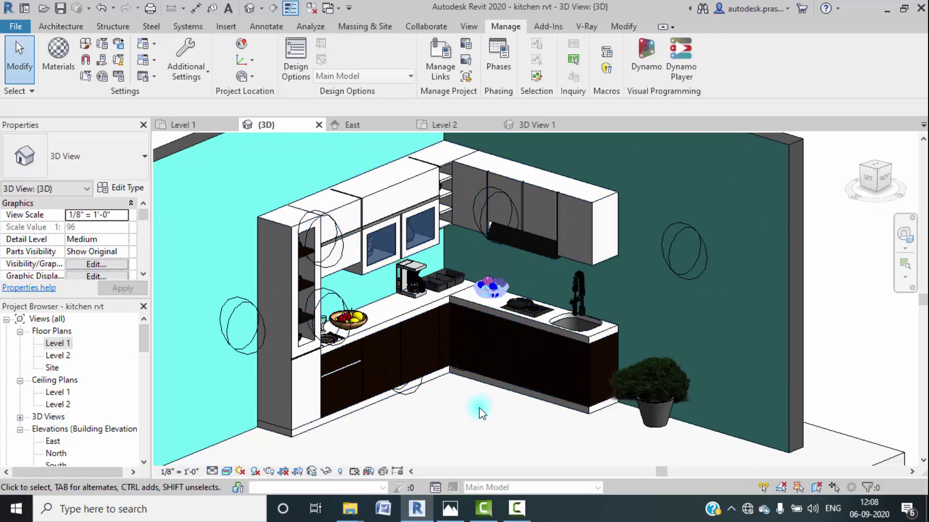
scroll(481, 410, down, 3)
middle_drag(474, 404, 461, 392)
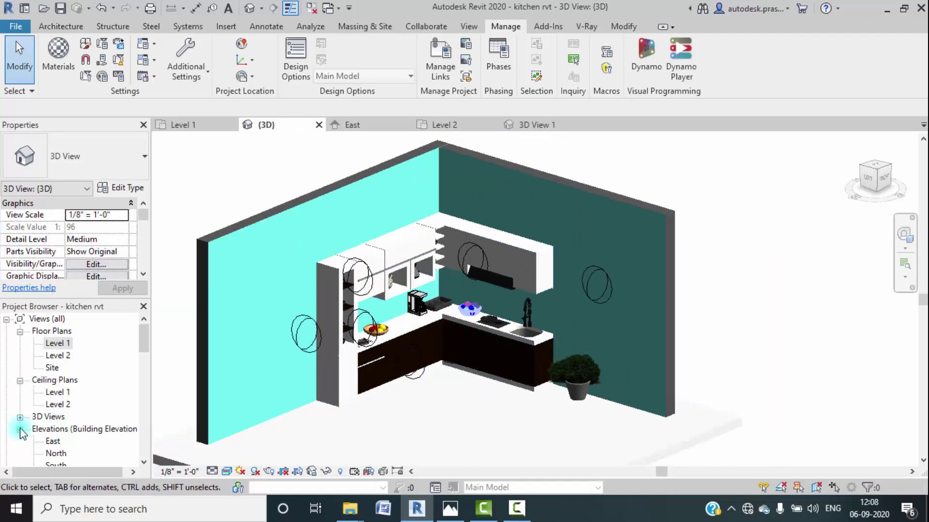
click(58, 344)
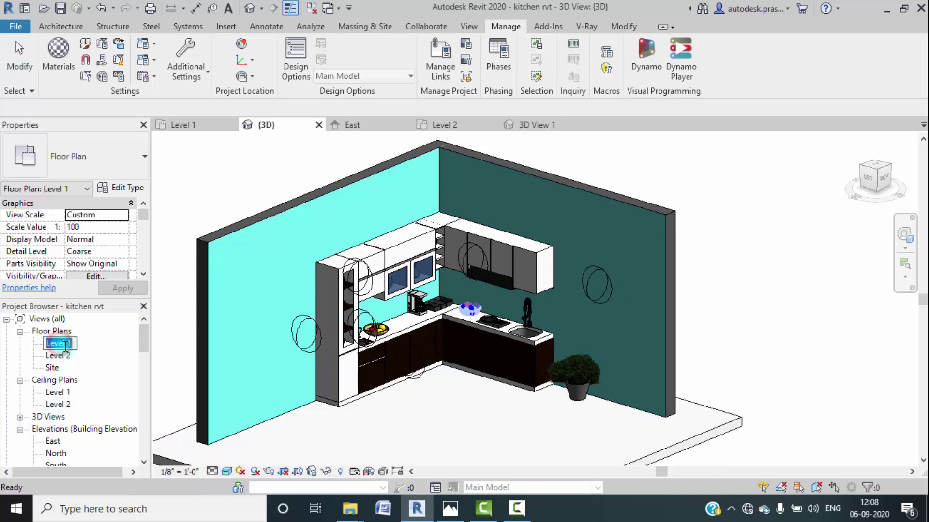
double_click(59, 343)
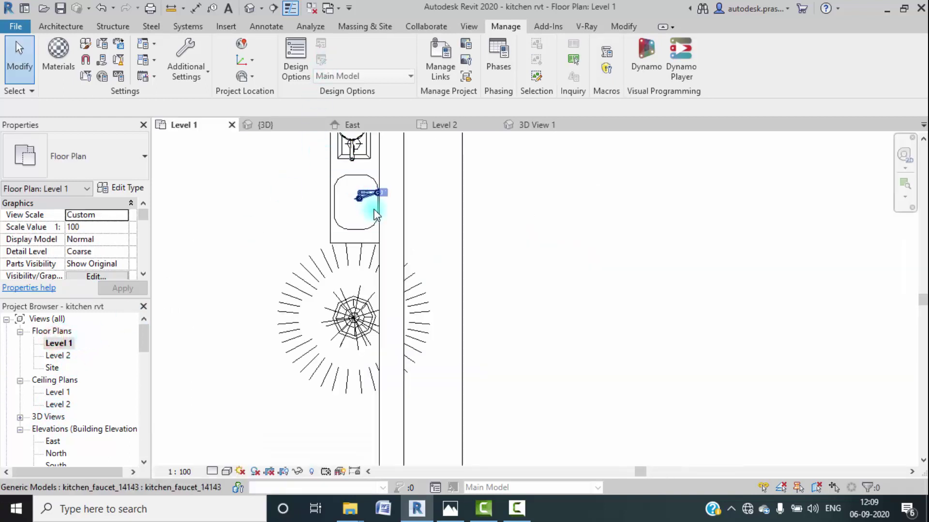
scroll(393, 246, down, 2)
scroll(393, 245, down, 2)
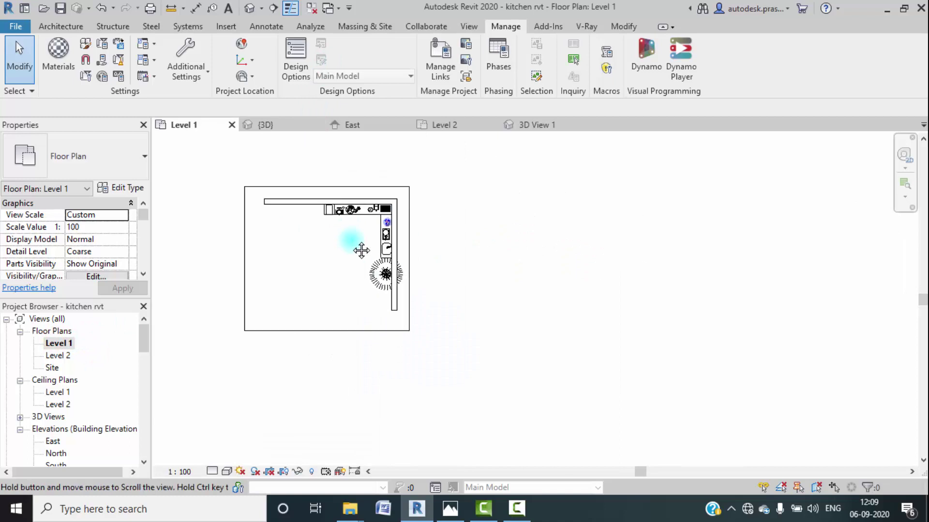
click(261, 9)
click(268, 37)
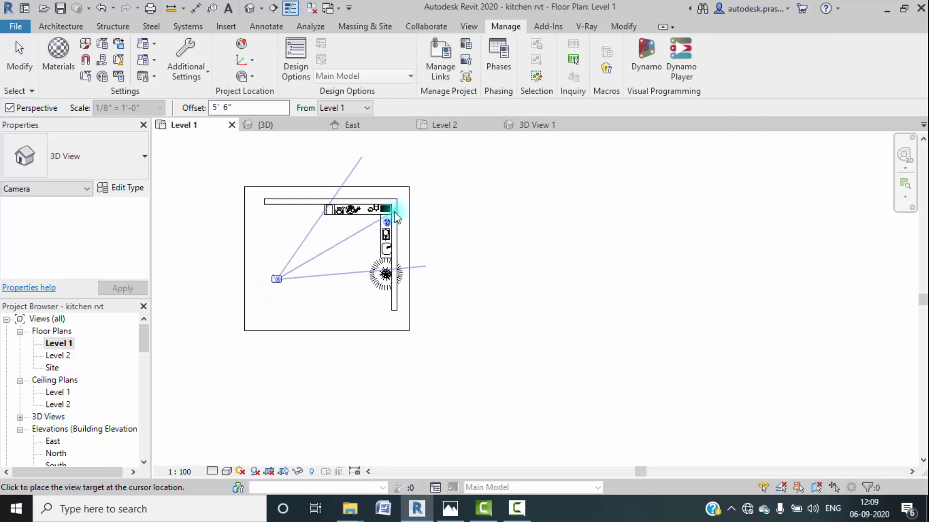
key(Escape)
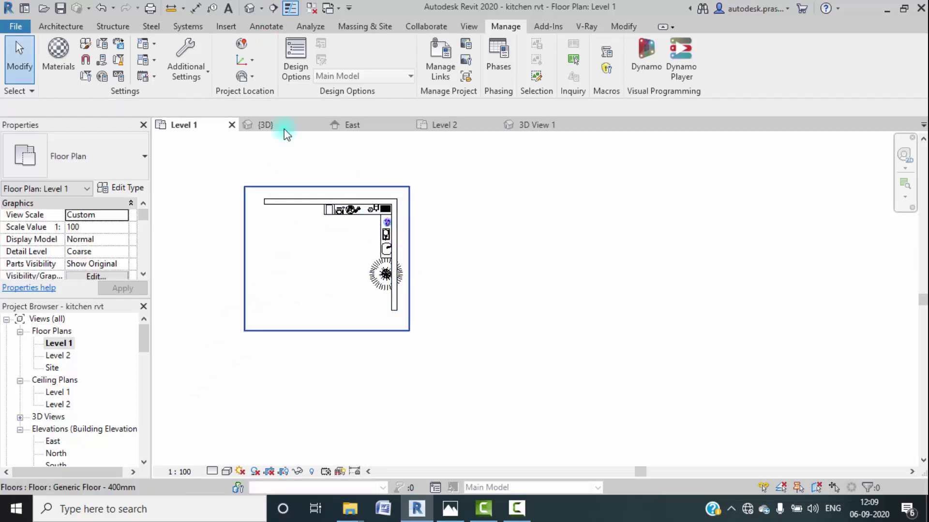
Step: Place a perspective camera in the open area of the Level 1 plan, aimed at the kitchen's inner corner
click(261, 9)
click(271, 38)
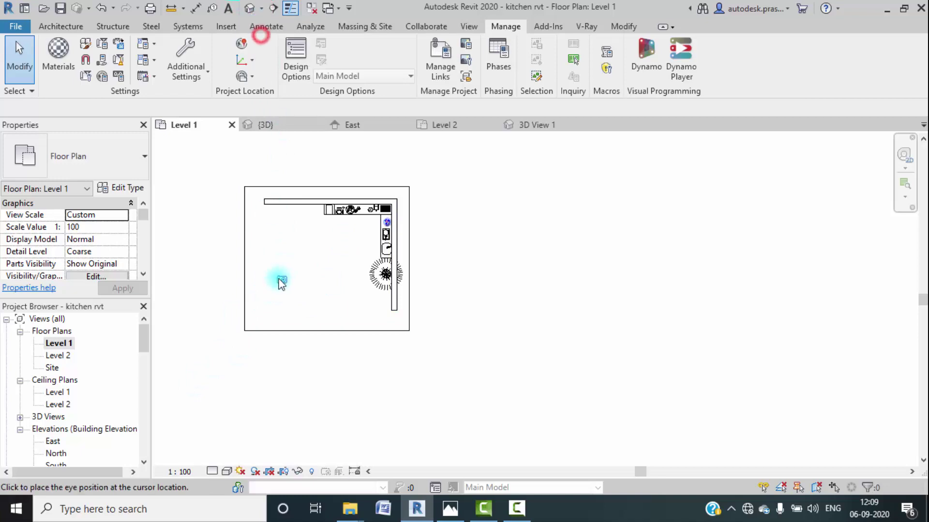
click(405, 211)
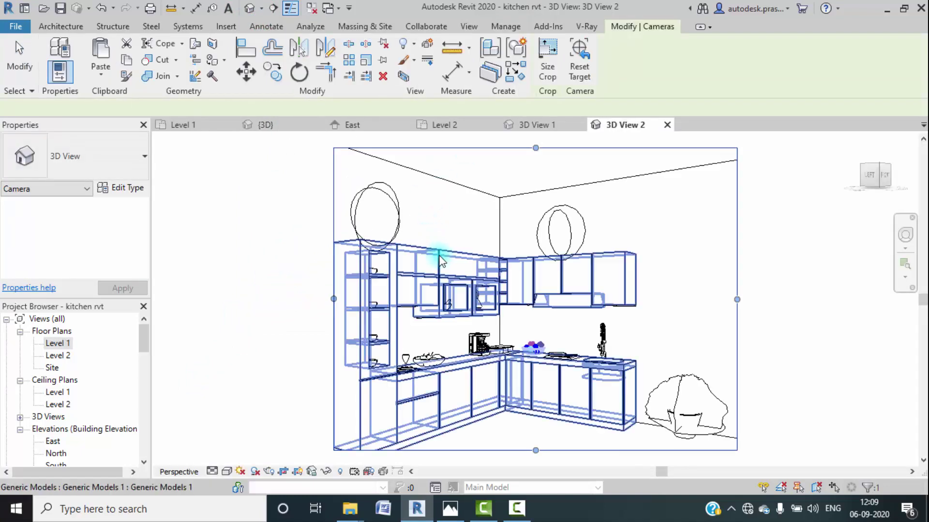
Step: Resize the camera view's crop region by lowering its upper edge and extending its left and lower edges around the kitchen
scroll(440, 260, down, 1)
middle_drag(514, 289, 492, 286)
click(488, 173)
drag(488, 174, 488, 216)
drag(323, 307, 315, 309)
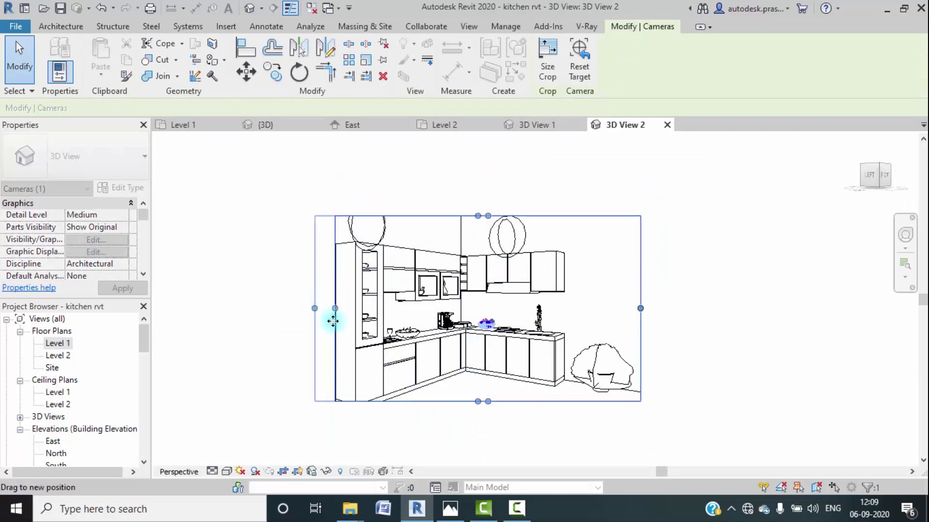
drag(478, 401, 482, 438)
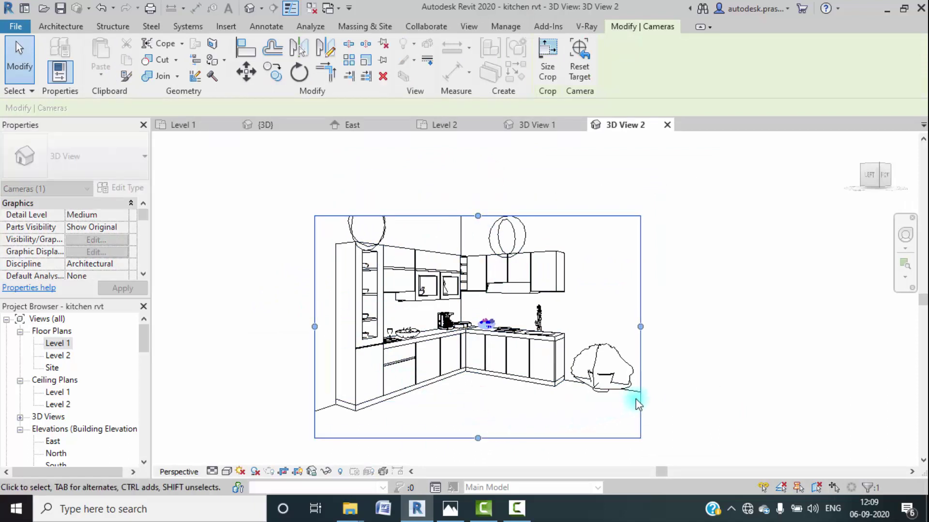
click(701, 379)
Step: Set the camera view's visual style to Realistic and compare it with the reference photo kitchen.jpeg in Photos
click(226, 471)
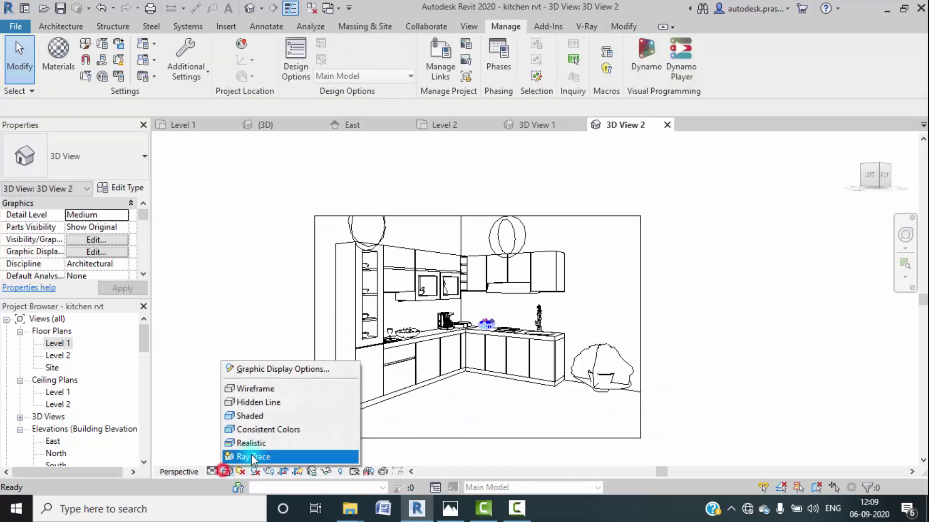
click(247, 453)
scroll(479, 290, up, 2)
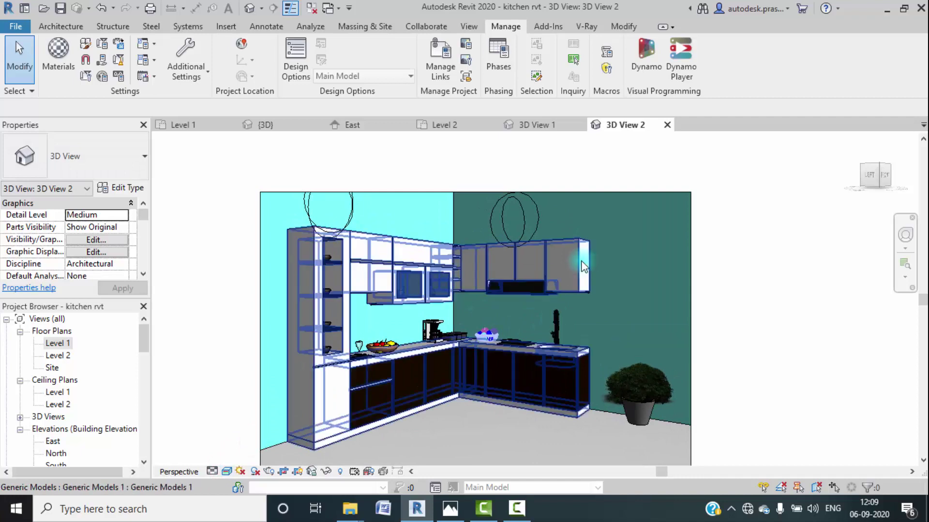
click(447, 507)
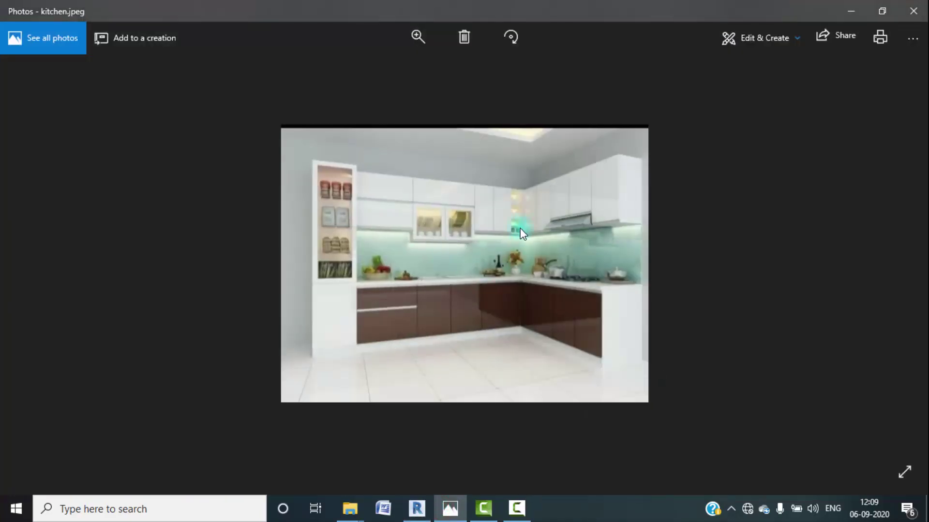
click(854, 11)
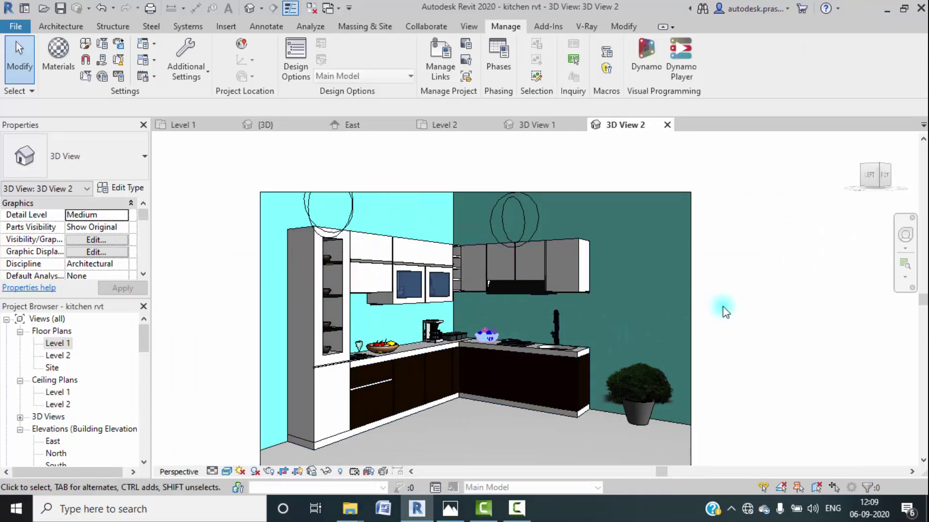
Step: Open the Rendering settings for the camera view and choose High quality with the lighting scheme Exterior: Sun only
key(r)
key(r)
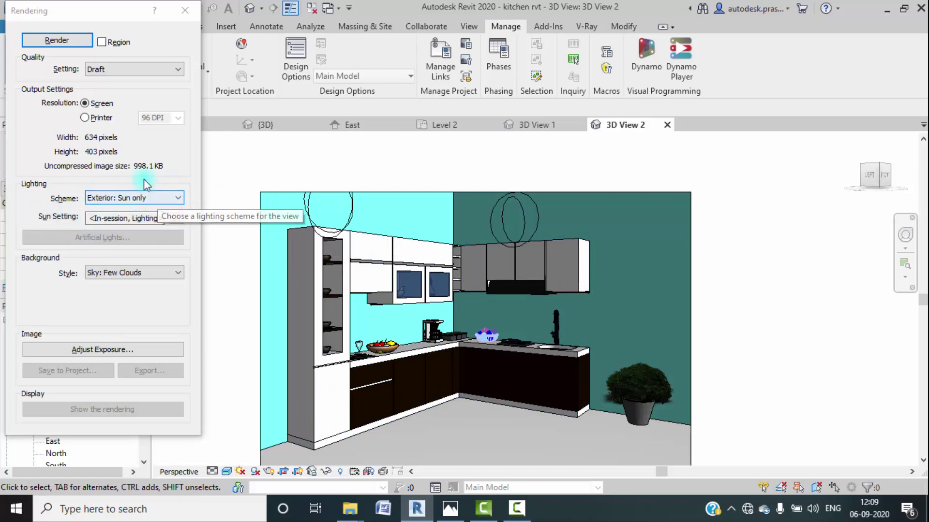
click(176, 69)
click(94, 100)
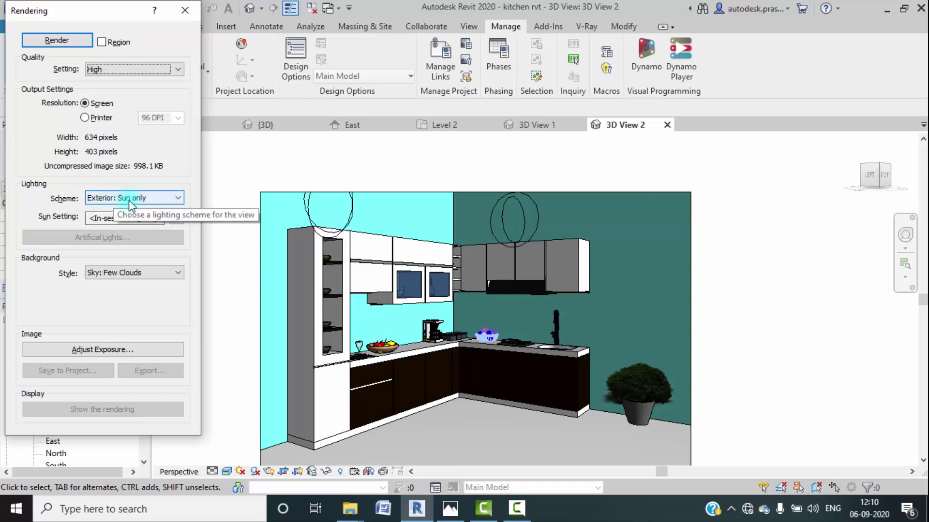
click(177, 198)
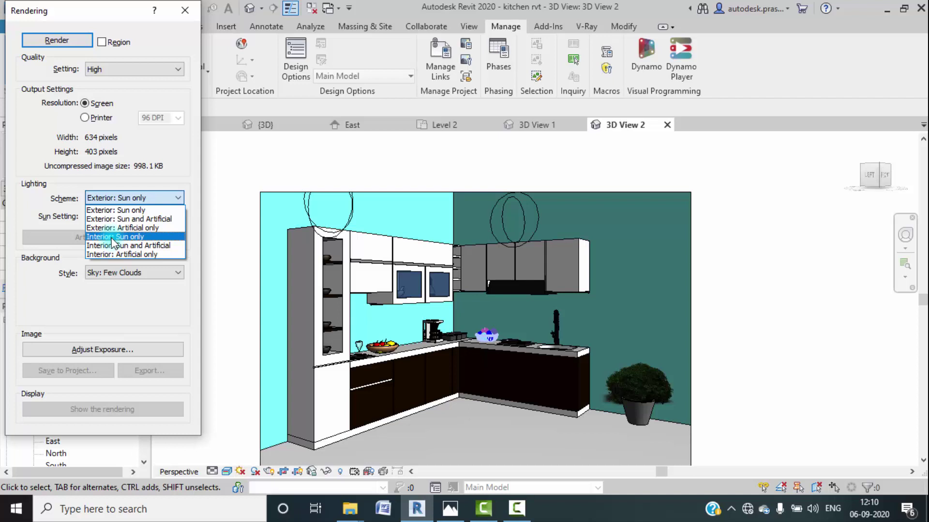
click(217, 232)
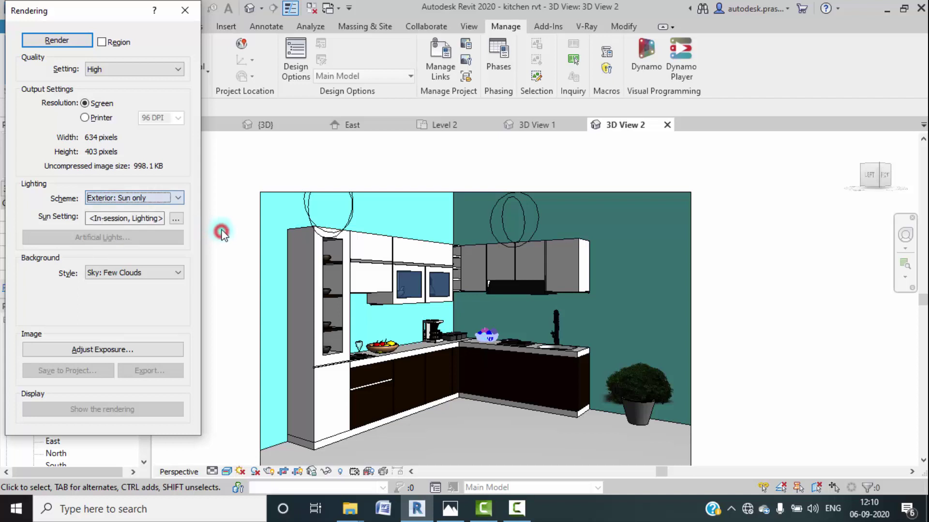
click(176, 198)
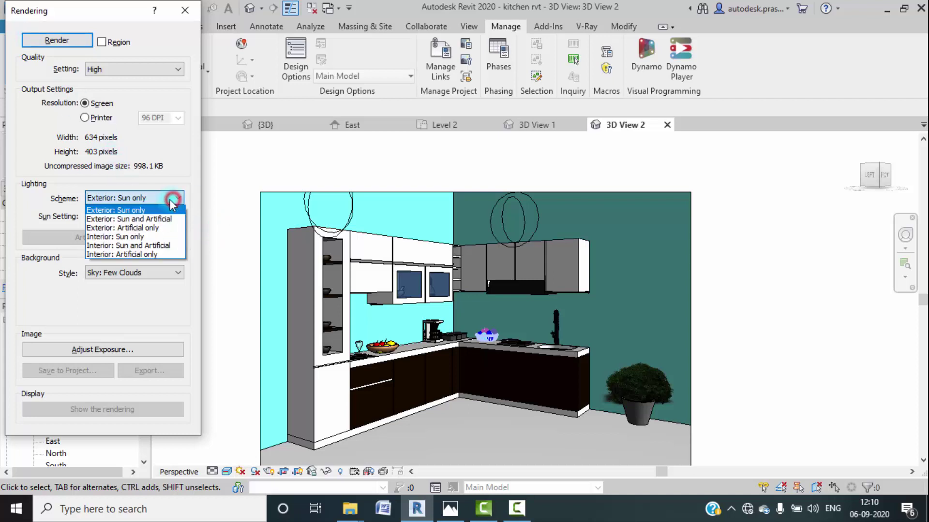
click(135, 209)
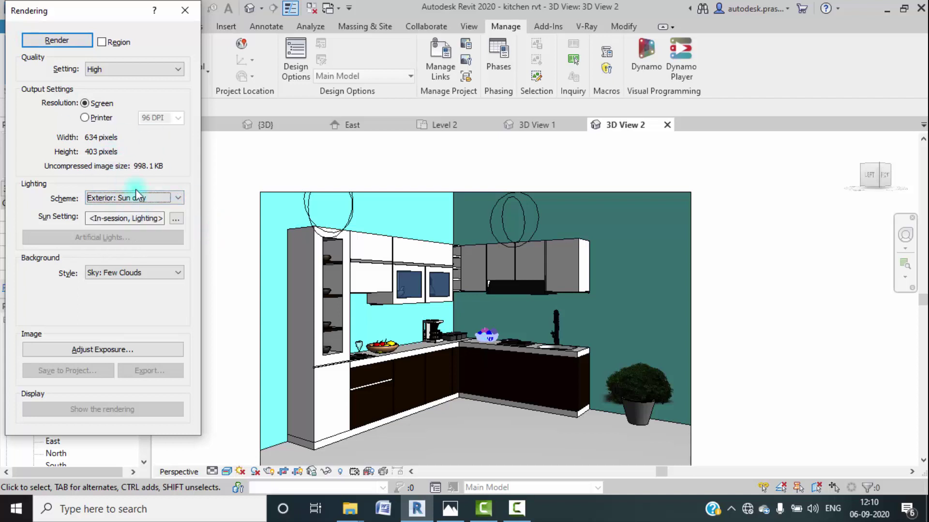
Step: Set the render output resolution to Printer at 300 DPI and start rendering the camera view
click(67, 42)
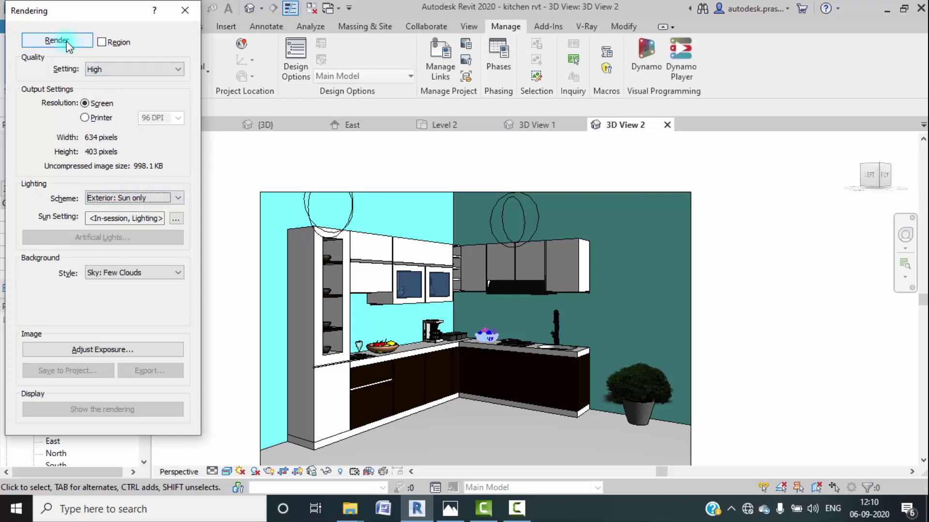
click(175, 196)
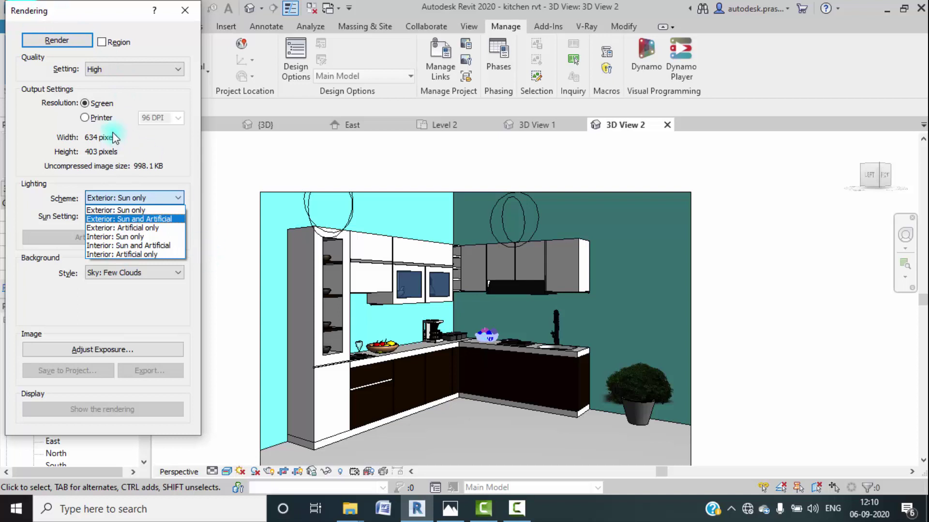
click(84, 118)
click(83, 117)
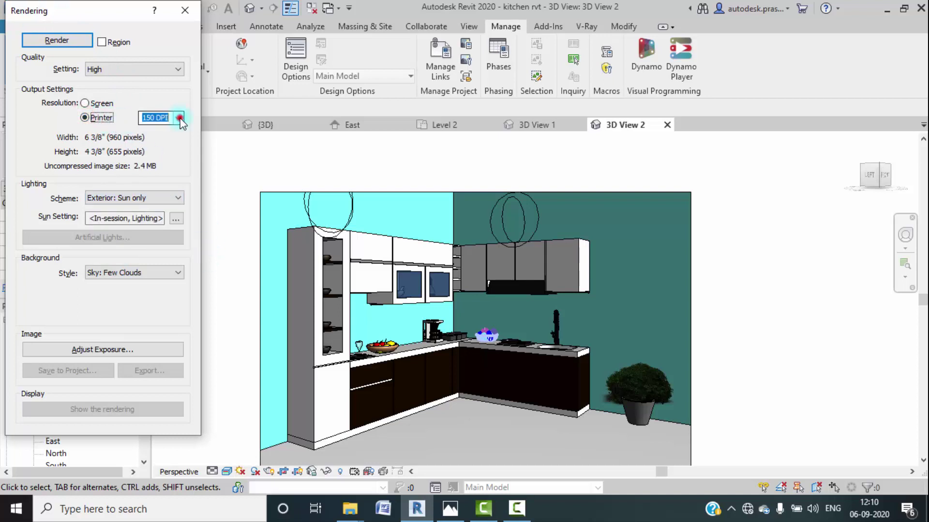
click(179, 117)
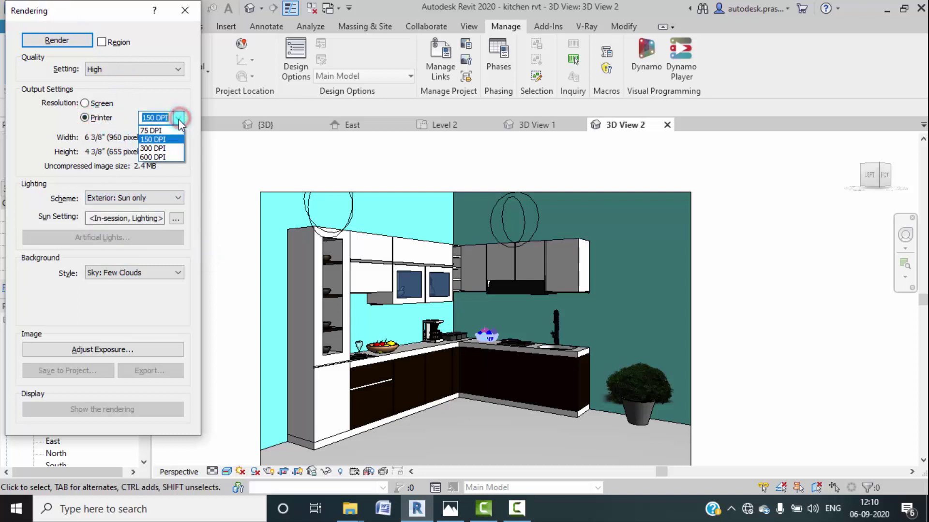
click(151, 150)
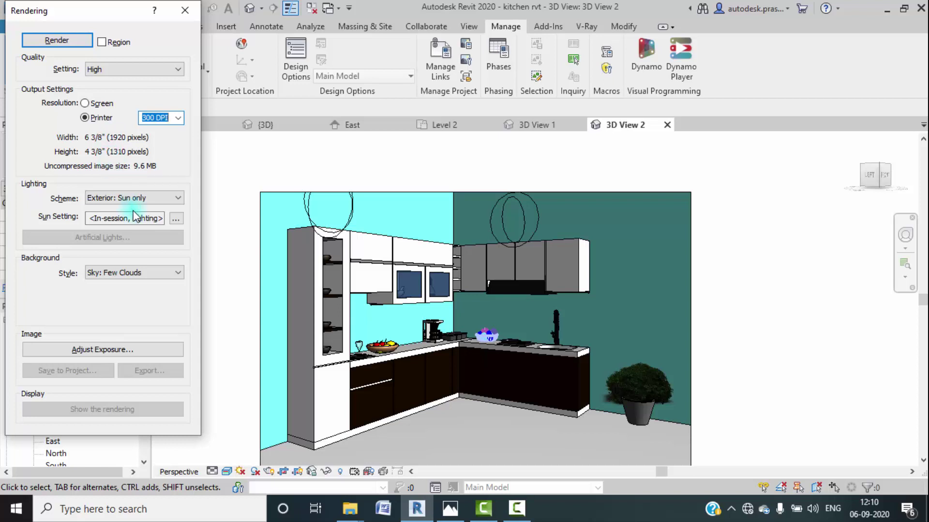
click(57, 38)
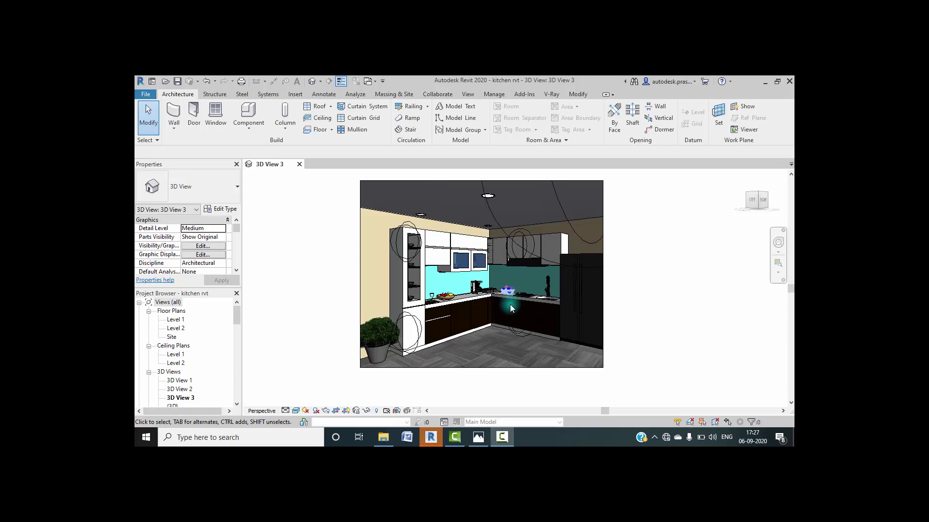
Step: Switch to Photos and examine the finished kitchen render of 3D View 3
click(477, 437)
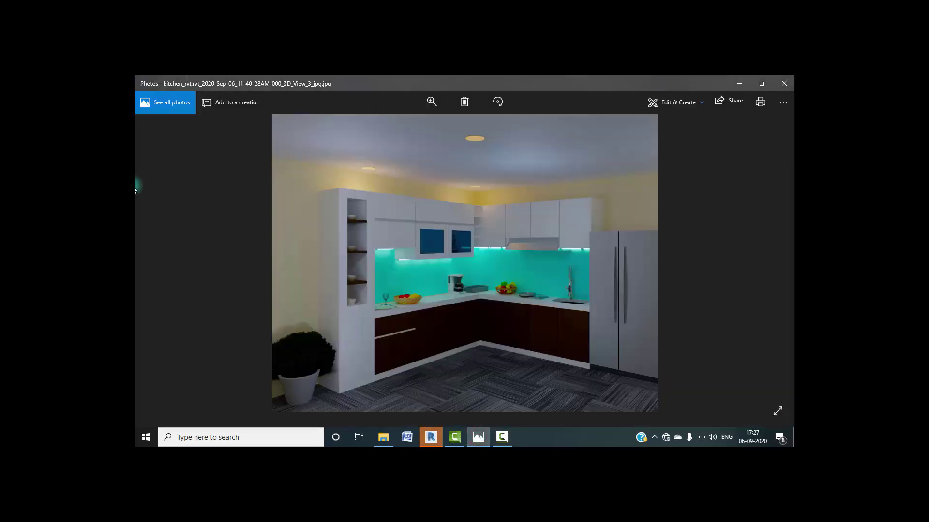